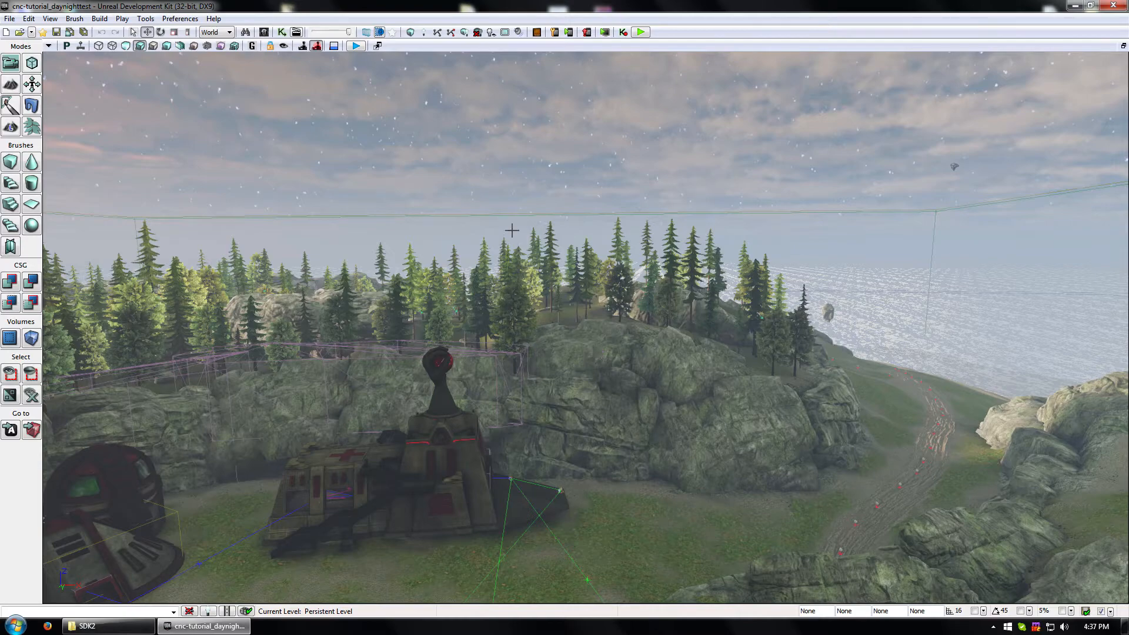
Step: Inspect the level's coastline, sandy beach, rock cliffs and tree-covered hilltops from several viewpoints
mouse_move(708, 448)
left_mouse_down()
mouse_move(723, 377)
mouse_move(894, 241)
mouse_move(735, 235)
mouse_move(1099, 244)
mouse_move(1000, 294)
mouse_move(894, 400)
mouse_move(1035, 294)
mouse_move(1058, 412)
mouse_move(765, 376)
mouse_move(694, 456)
left_mouse_up()
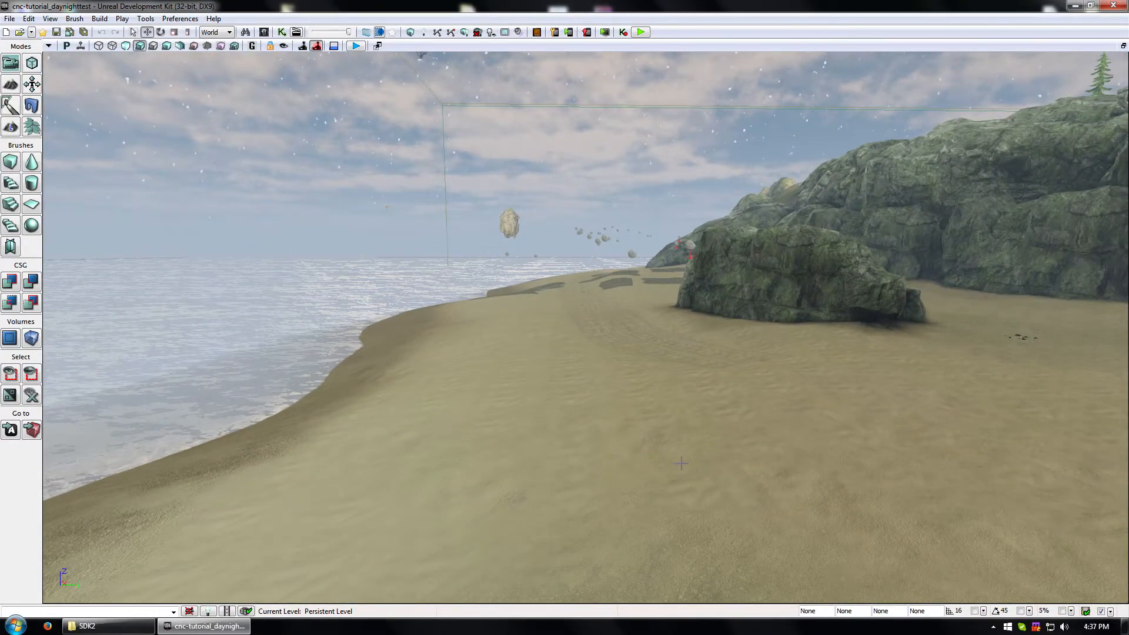
left_click_drag(694, 457, 705, 212)
right_click_drag(705, 211, 894, 200)
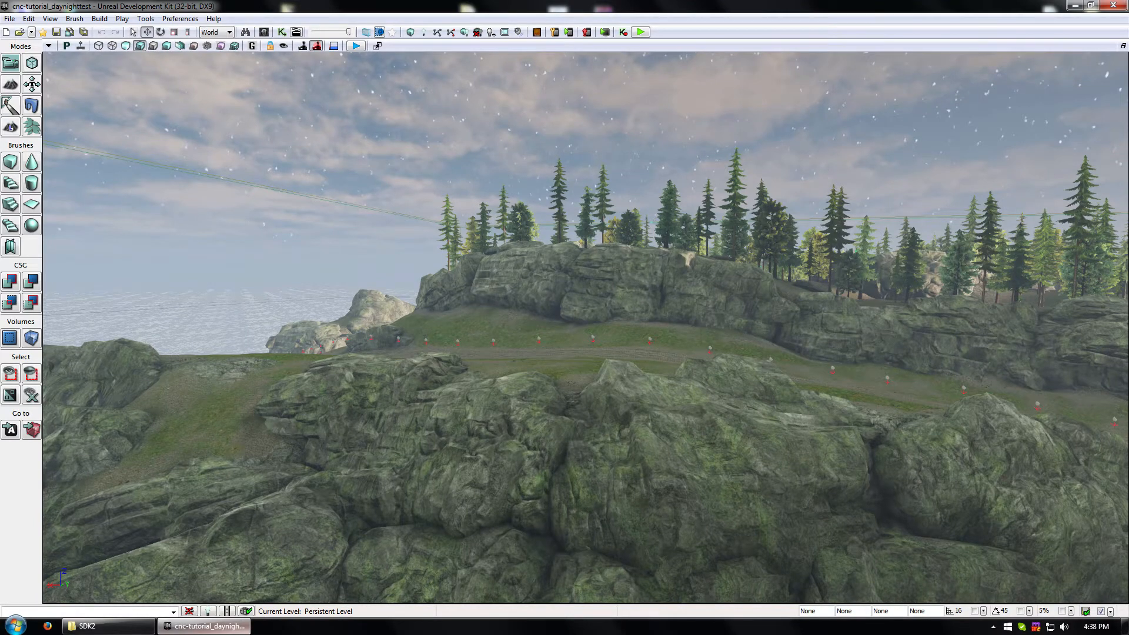
mouse_move(652, 372)
left_mouse_down()
mouse_move(632, 541)
mouse_move(653, 382)
left_mouse_up()
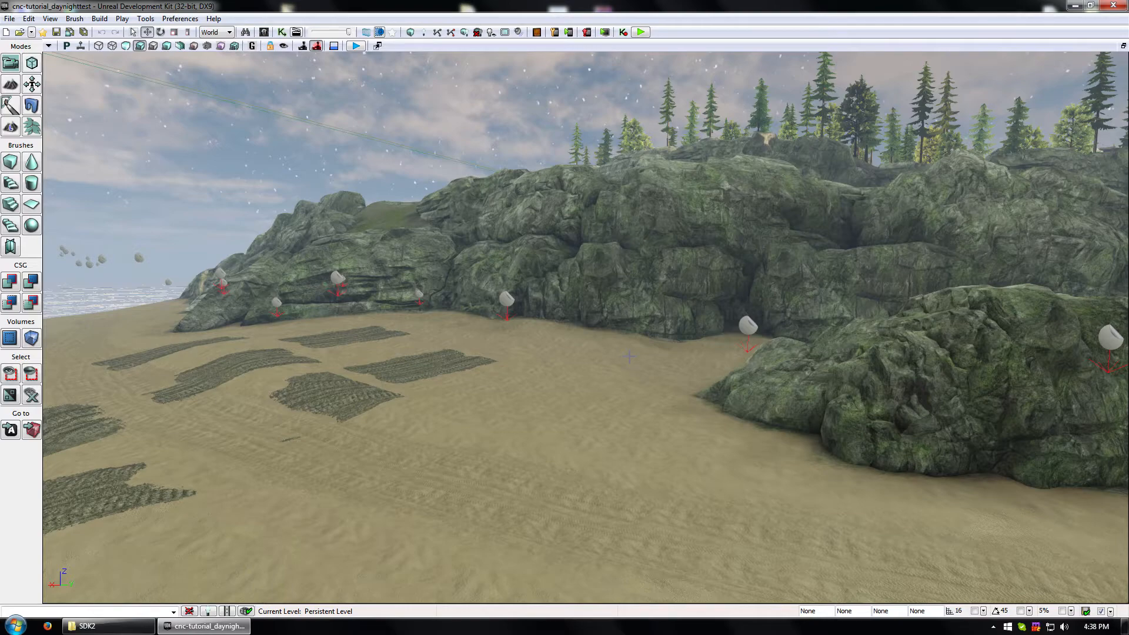
left_click_drag(595, 387, 579, 329)
right_click_drag(579, 329, 1076, 406)
left_click_drag(1076, 406, 911, 306)
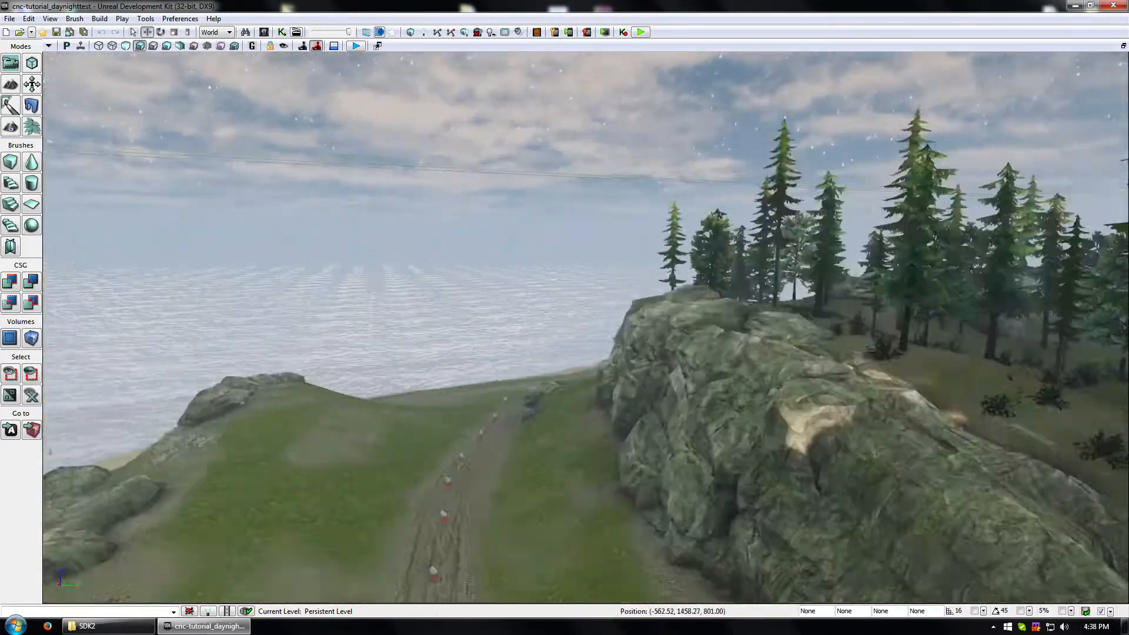
left_click_drag(565, 329, 694, 247)
right_click_drag(694, 247, 836, 229)
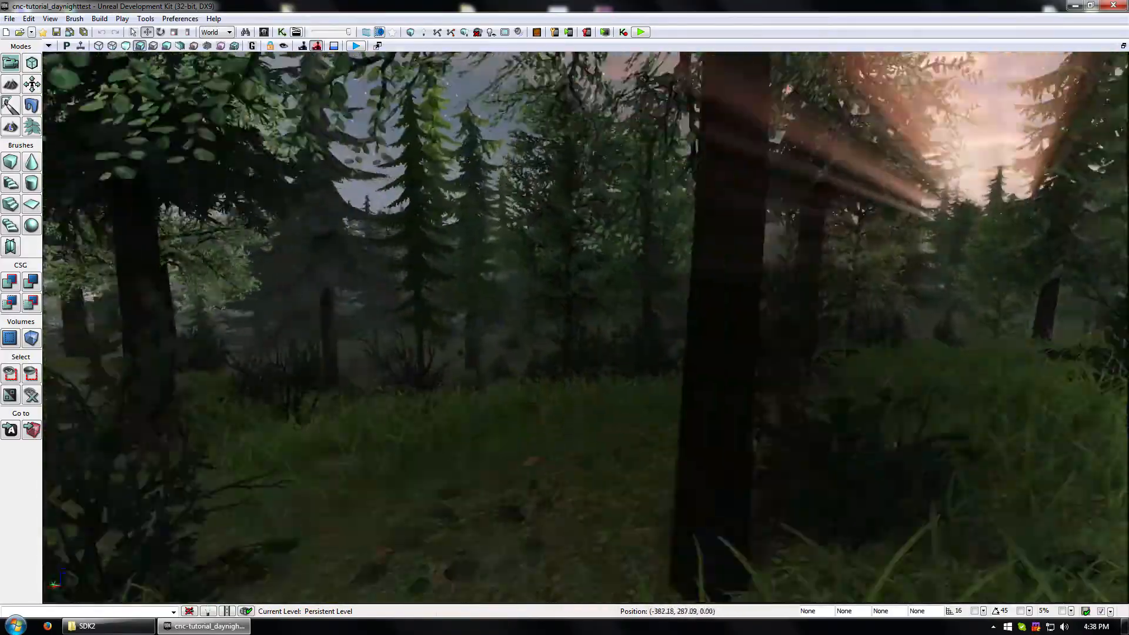
Step: Examine the trees, undergrowth and light shafts from ground level inside the forest
mouse_move(602, 381)
right_mouse_down()
mouse_move(577, 382)
mouse_move(602, 381)
right_mouse_up()
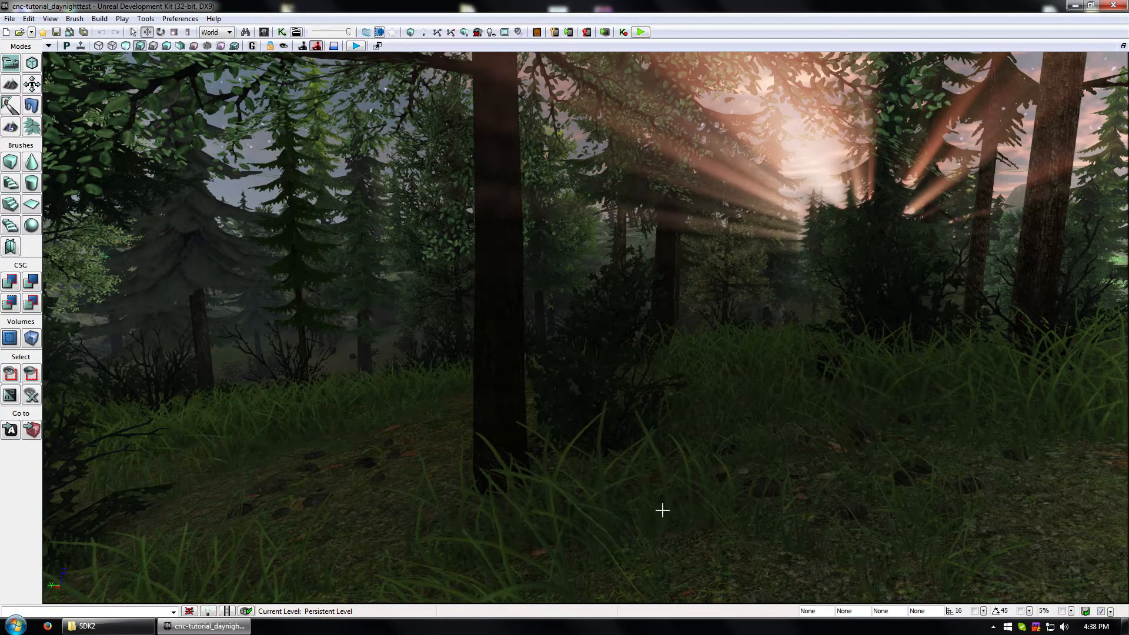
left_click_drag(586, 327, 825, 476)
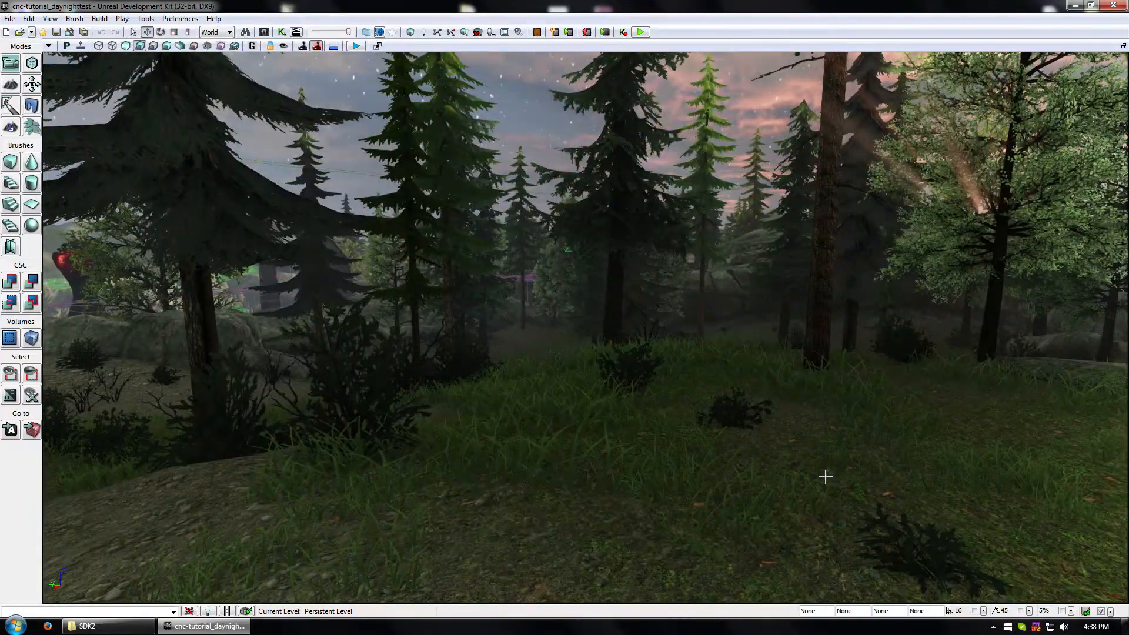
right_click_drag(826, 476, 885, 84)
right_click_drag(709, 357, 708, 354)
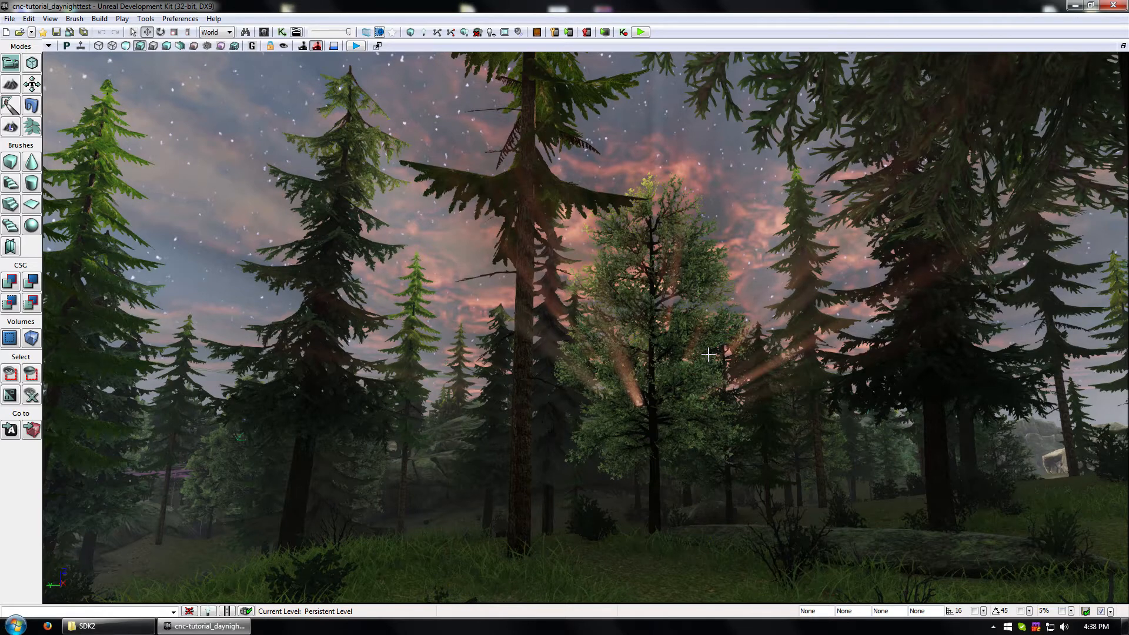
right_click_drag(669, 332, 664, 364)
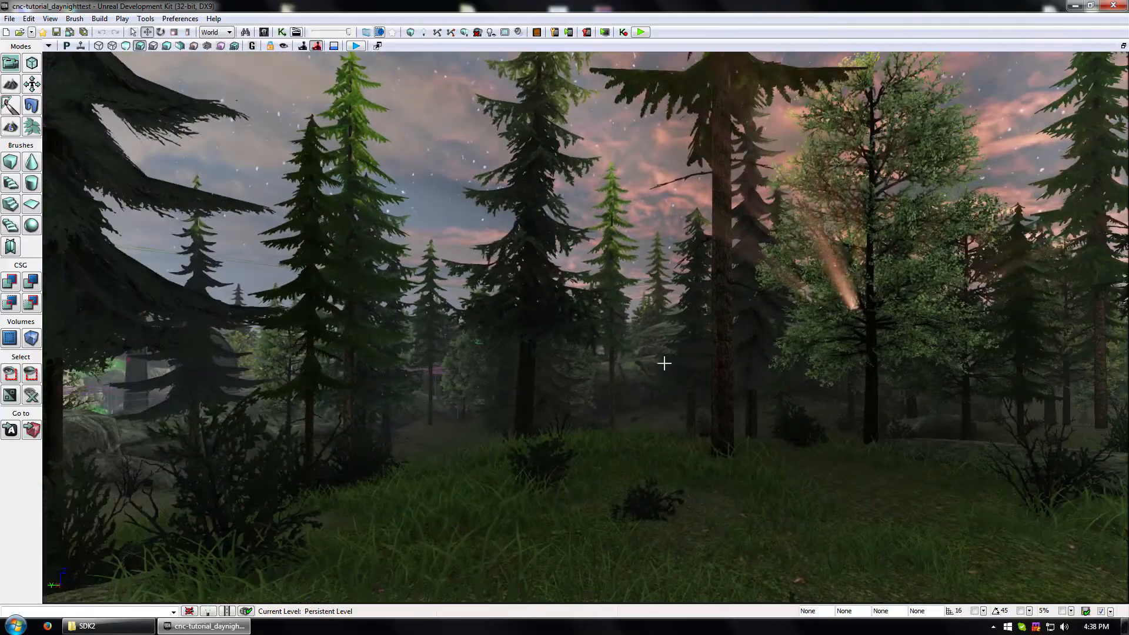
mouse_move(664, 364)
left_mouse_down()
mouse_move(629, 300)
mouse_move(647, 258)
mouse_move(782, 247)
mouse_move(767, 253)
mouse_move(747, 376)
mouse_move(711, 423)
mouse_move(671, 447)
mouse_move(665, 471)
mouse_move(735, 488)
mouse_move(708, 347)
mouse_move(676, 382)
mouse_move(669, 359)
left_mouse_up()
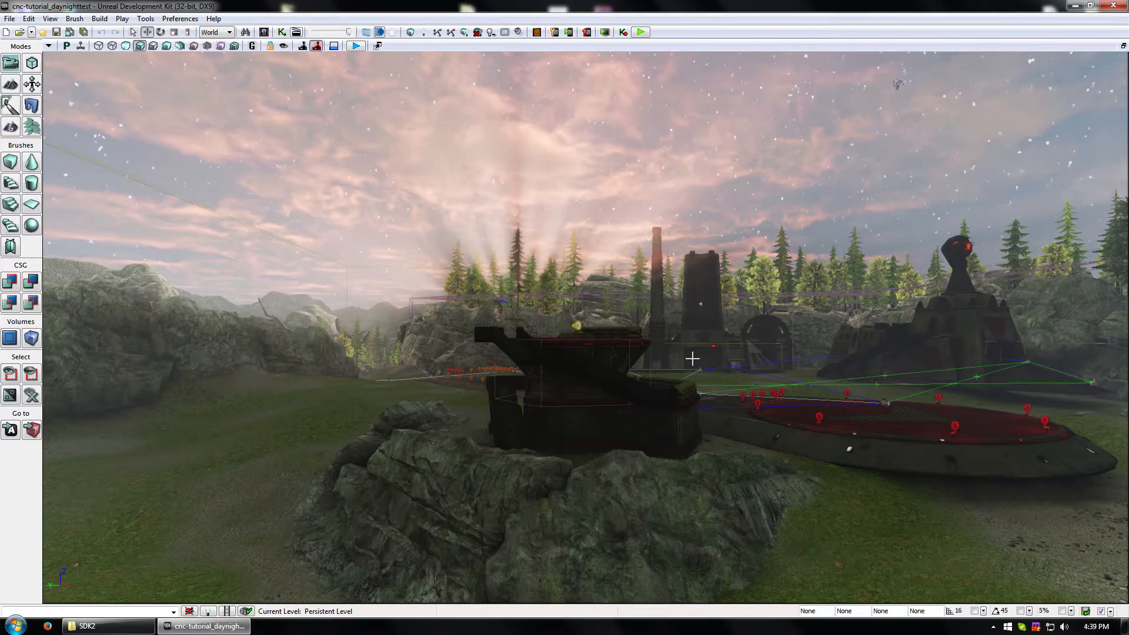
Step: Inspect the base buildings against the sunlit sky and the trees along the wooded ridge
mouse_move(712, 173)
right_mouse_down()
mouse_move(724, 114)
mouse_move(477, 123)
mouse_move(418, 141)
mouse_move(703, 173)
right_mouse_up()
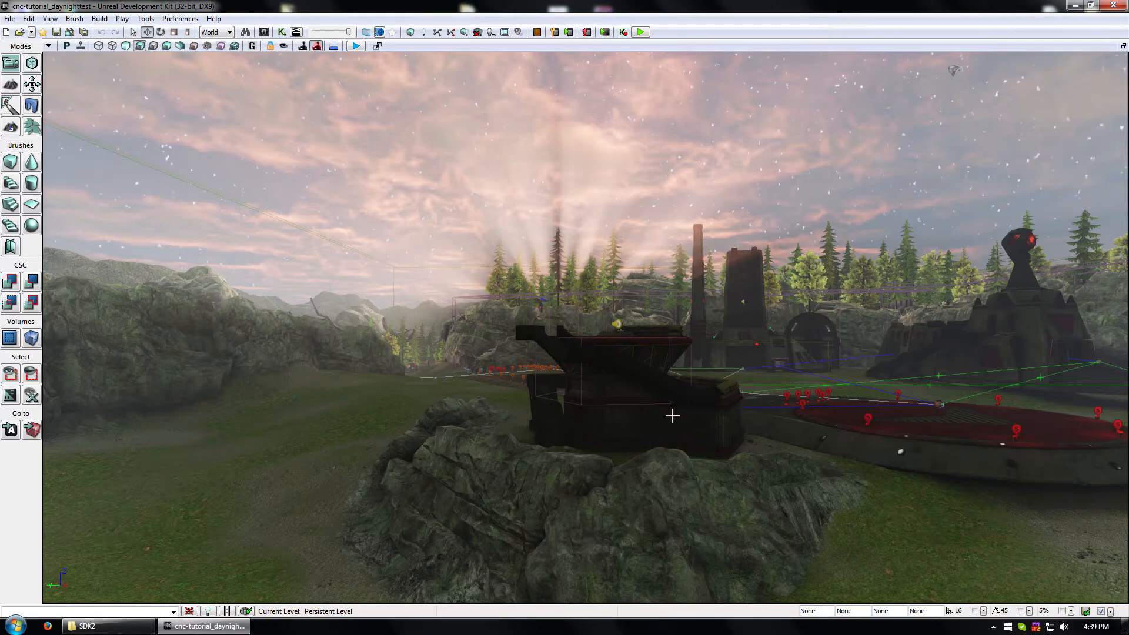
middle_click_drag(780, 397, 680, 441)
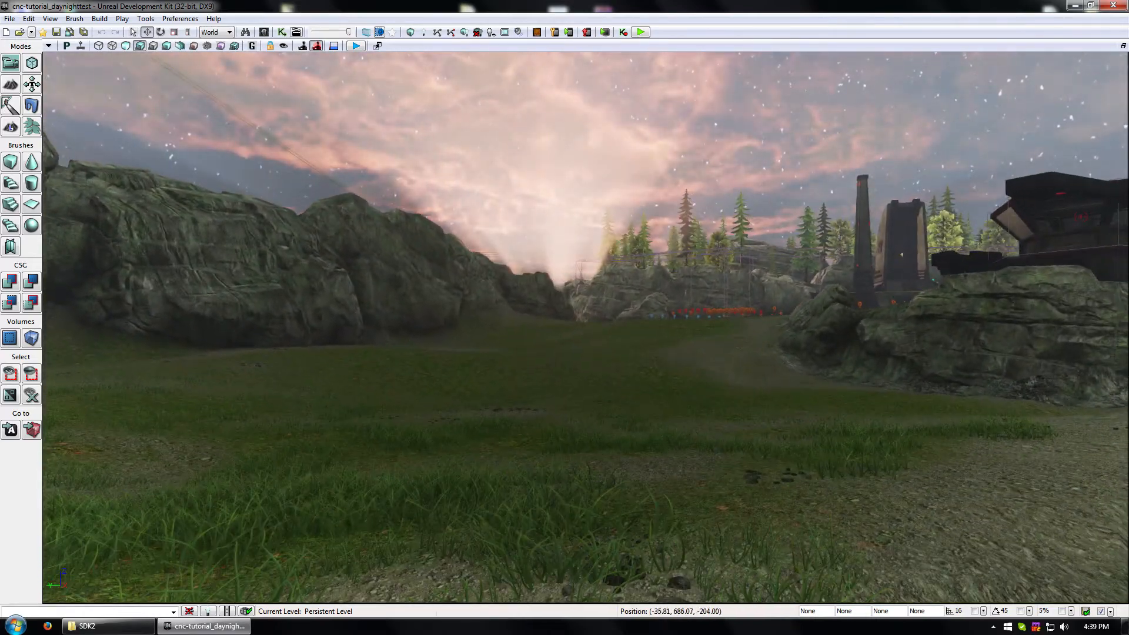
left_click_drag(585, 441, 784, 397)
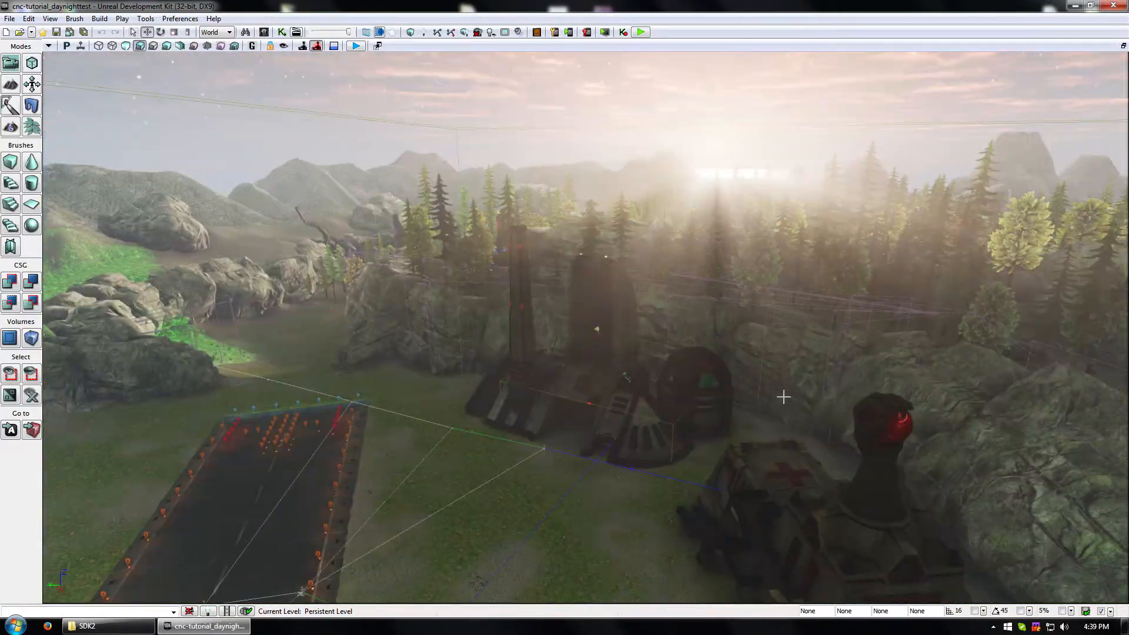
right_click_drag(783, 397, 788, 347)
left_click_drag(788, 347, 783, 387)
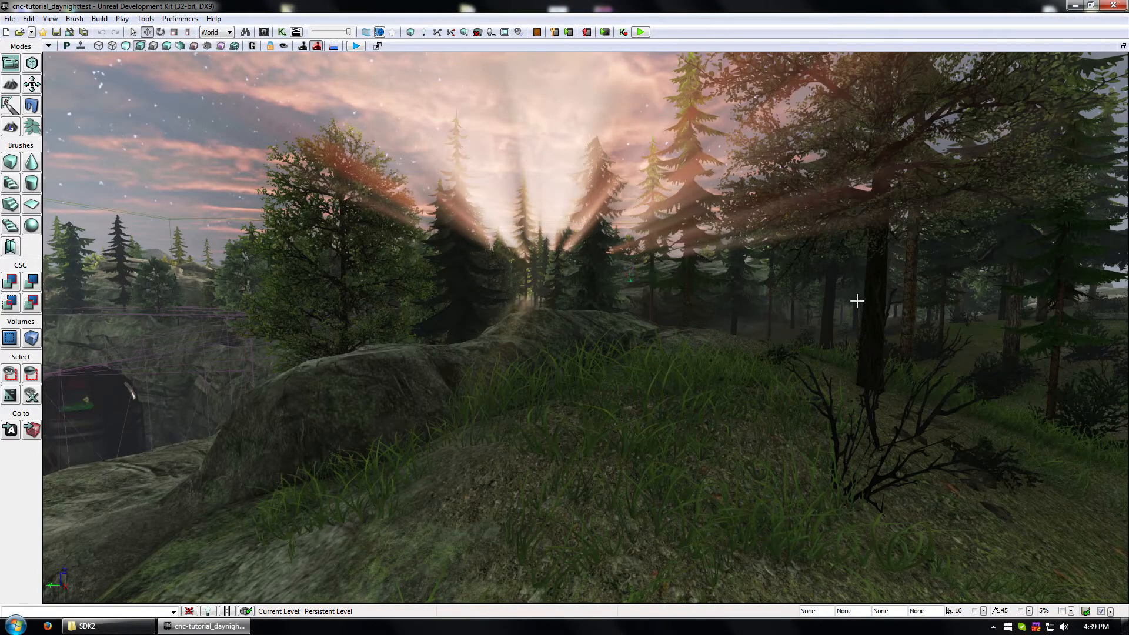
middle_click_drag(819, 318, 900, 370)
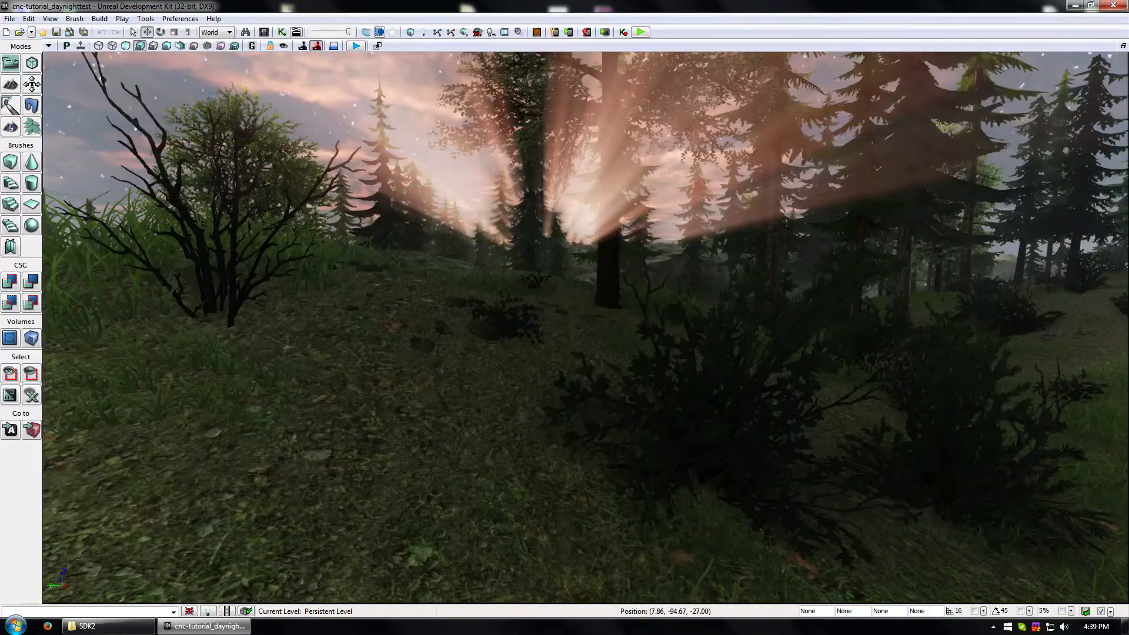
left_click_drag(899, 370, 804, 333)
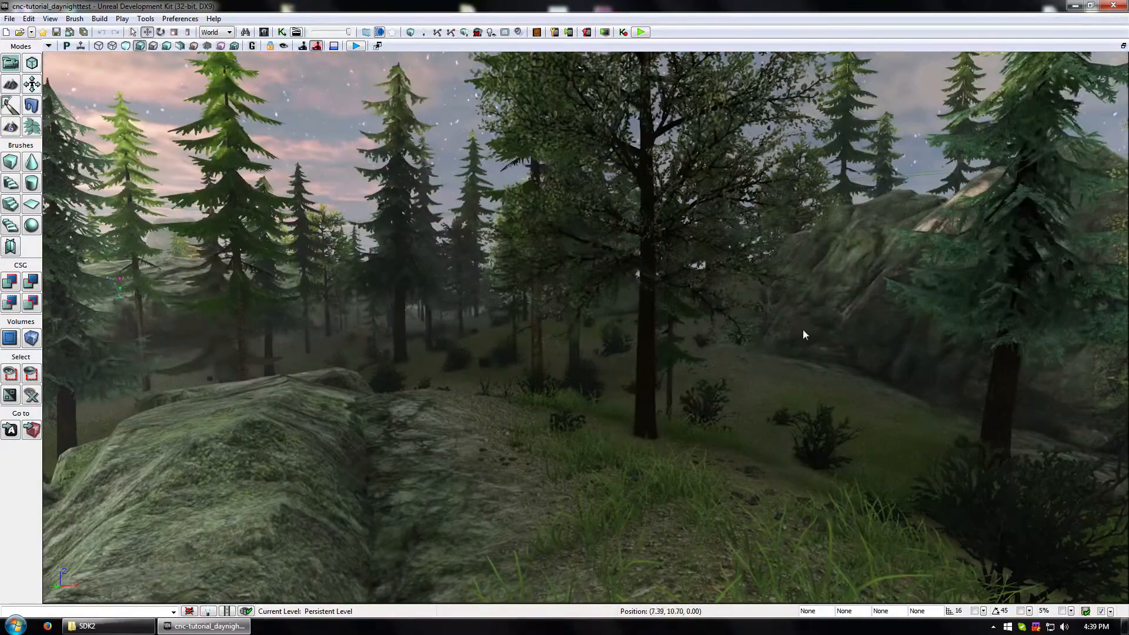
Step: Switch to Windows Explorer and open UDKSystemSettings.ini from the UDKGame\Config folder of SDK2
left_click(94, 626)
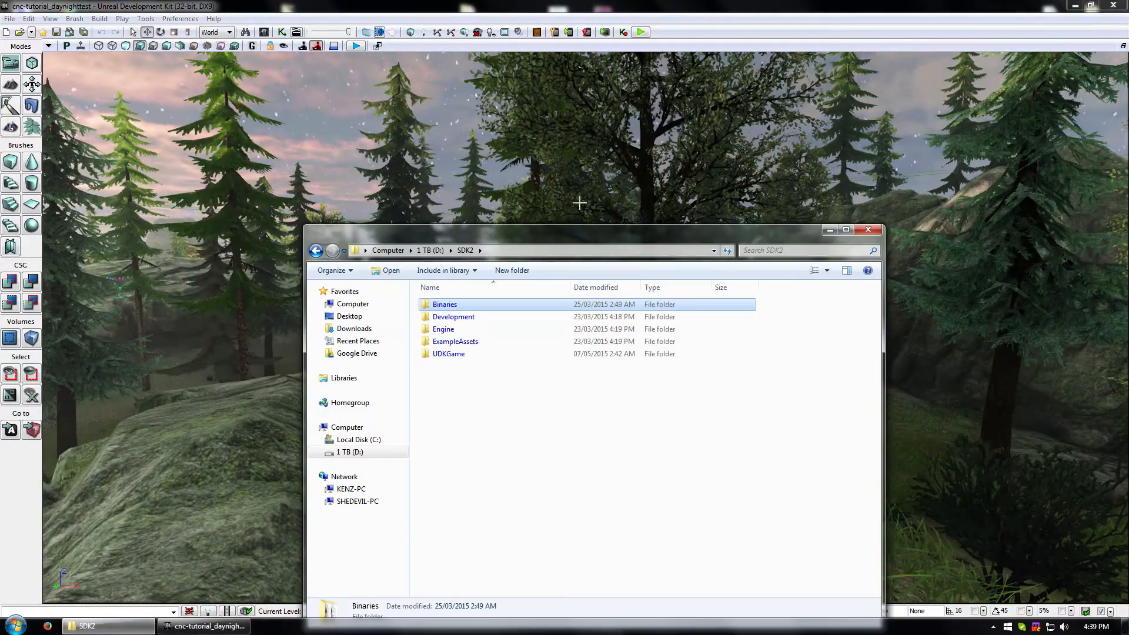
left_click_drag(537, 239, 528, 105)
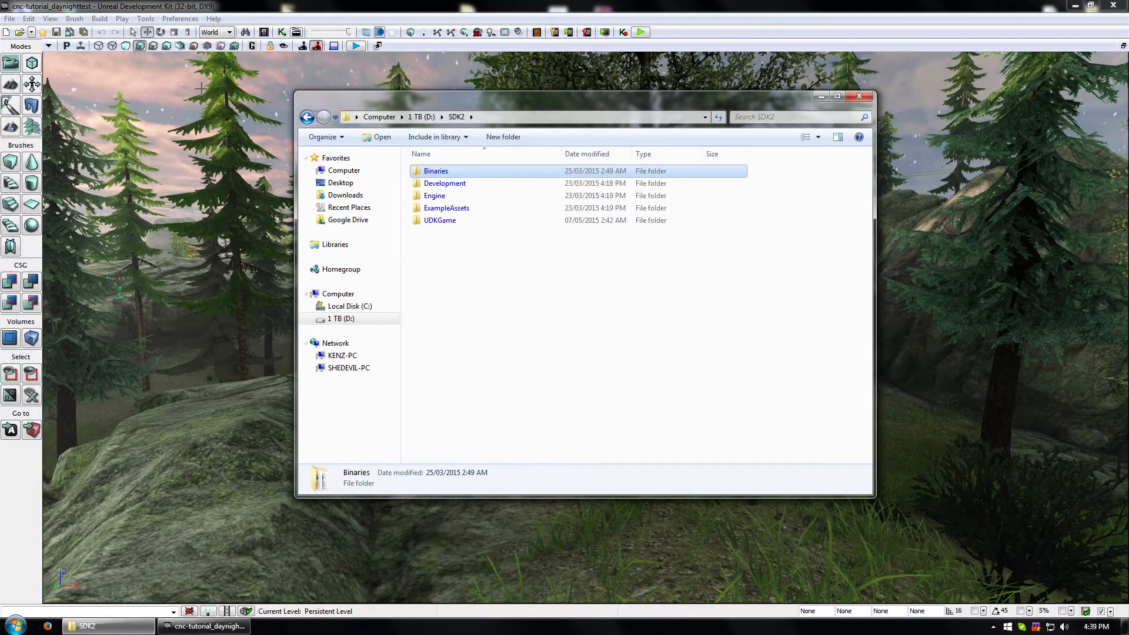
double_click(436, 222)
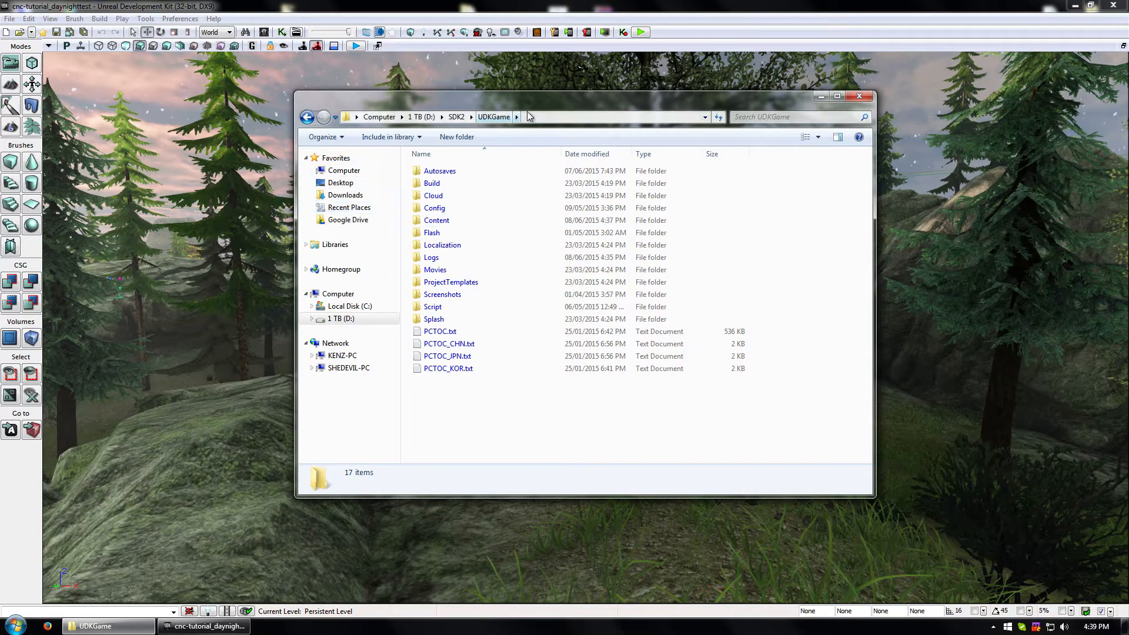
left_click(456, 116)
double_click(445, 222)
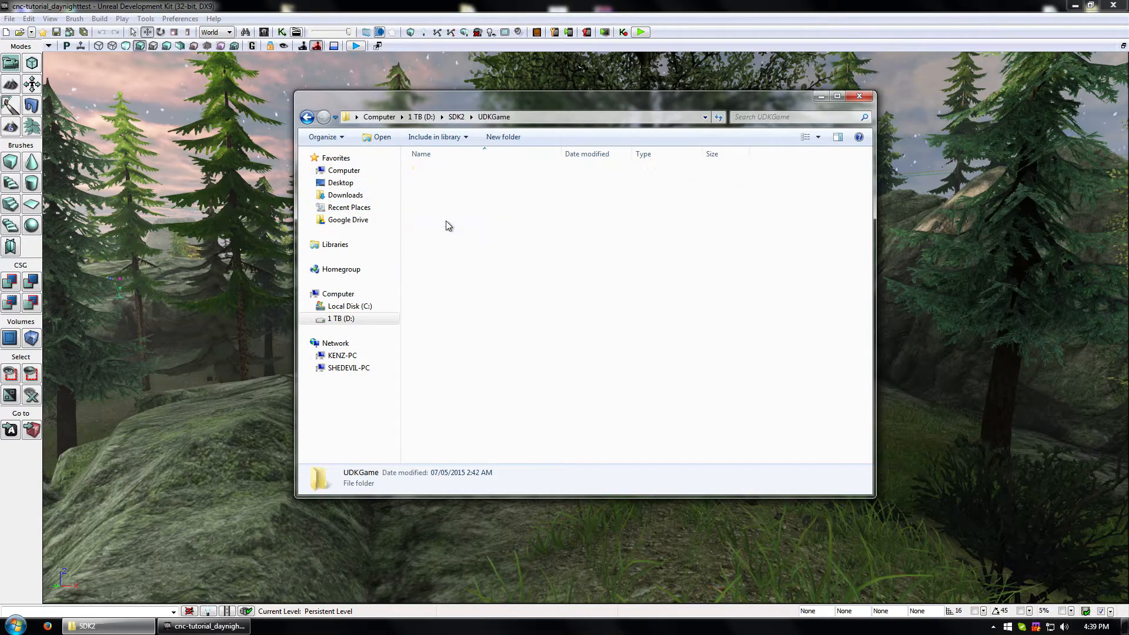
double_click(447, 207)
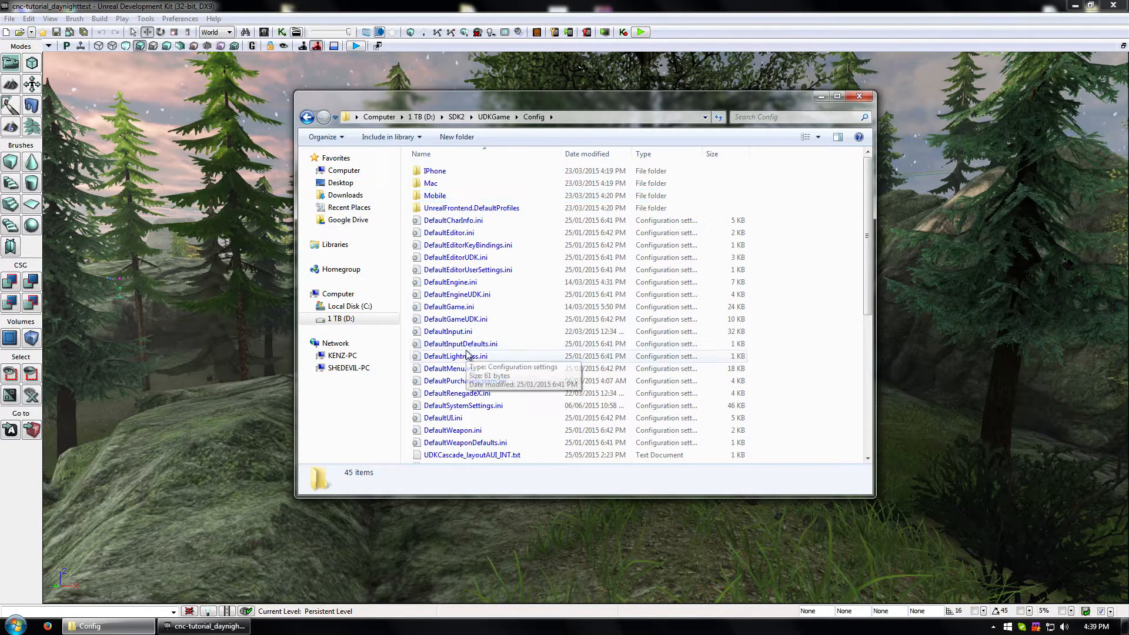
scroll(467, 429, "down", 5)
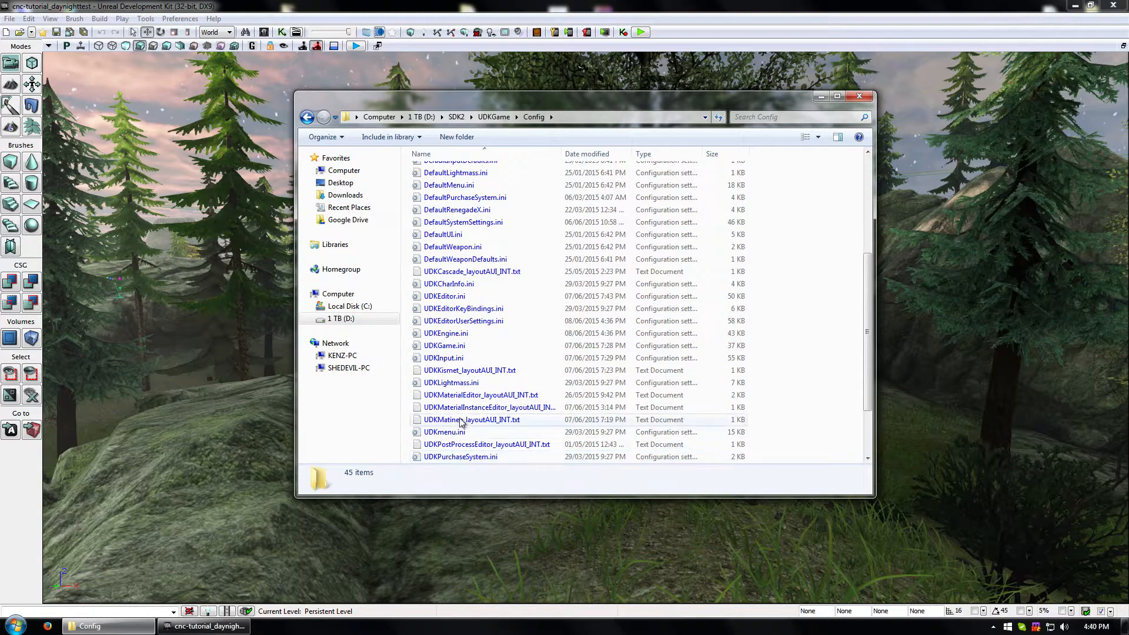
scroll(458, 433, "down", 1)
double_click(459, 457)
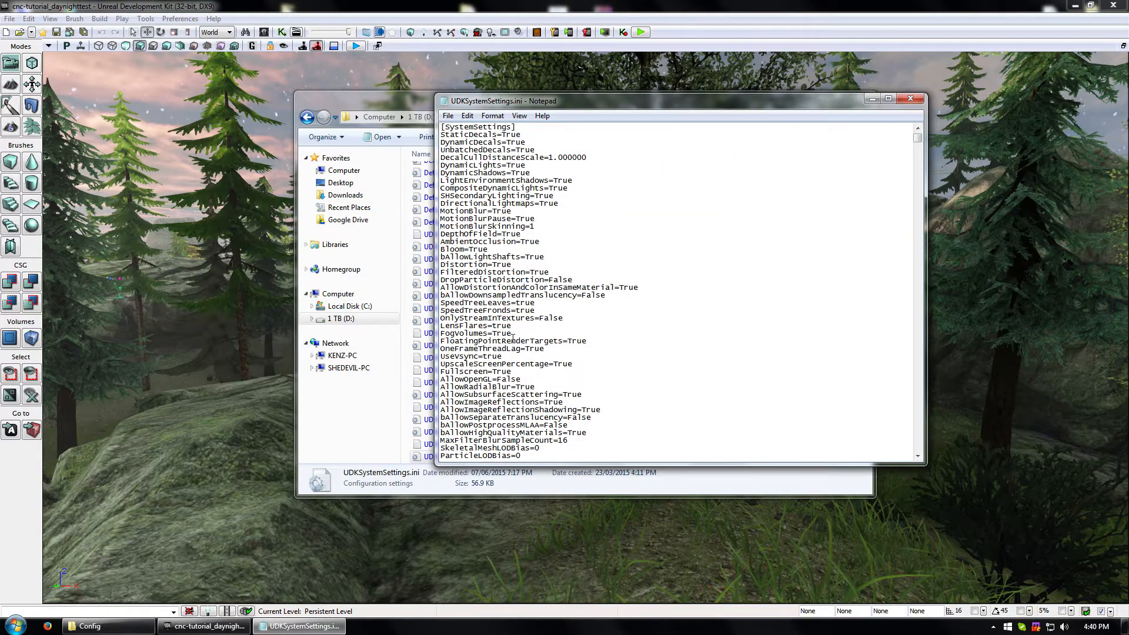
Step: Check the SpeedTreeLeaves and SpeedTreeFronds lines in the settings file, and close the file and its folder window
left_click_drag(566, 307, 442, 307)
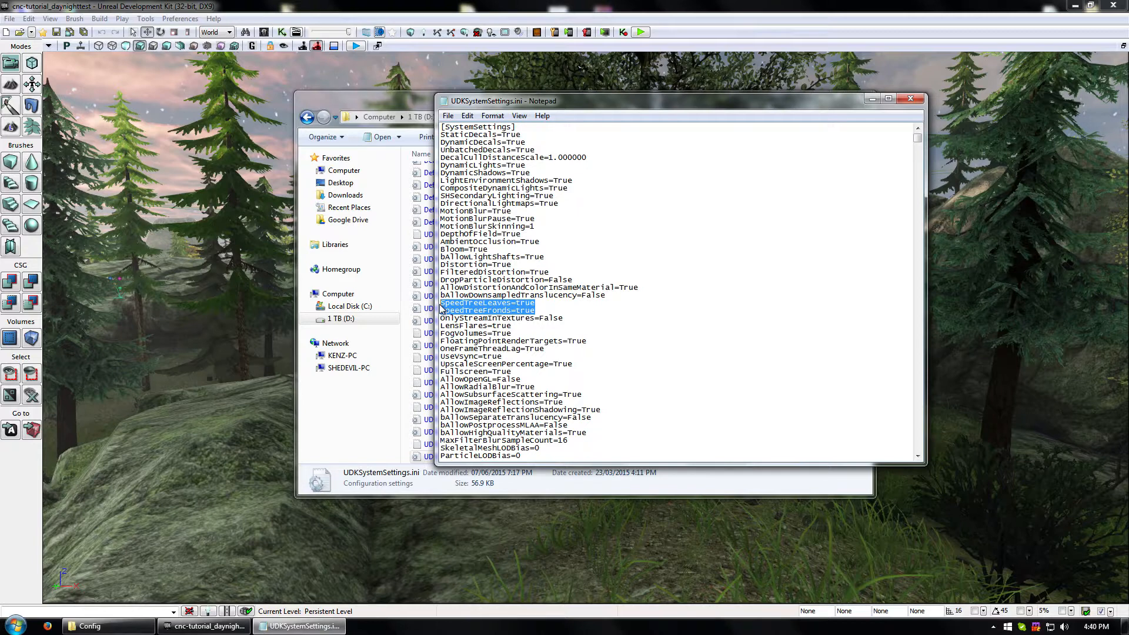
left_click_drag(536, 310, 445, 302)
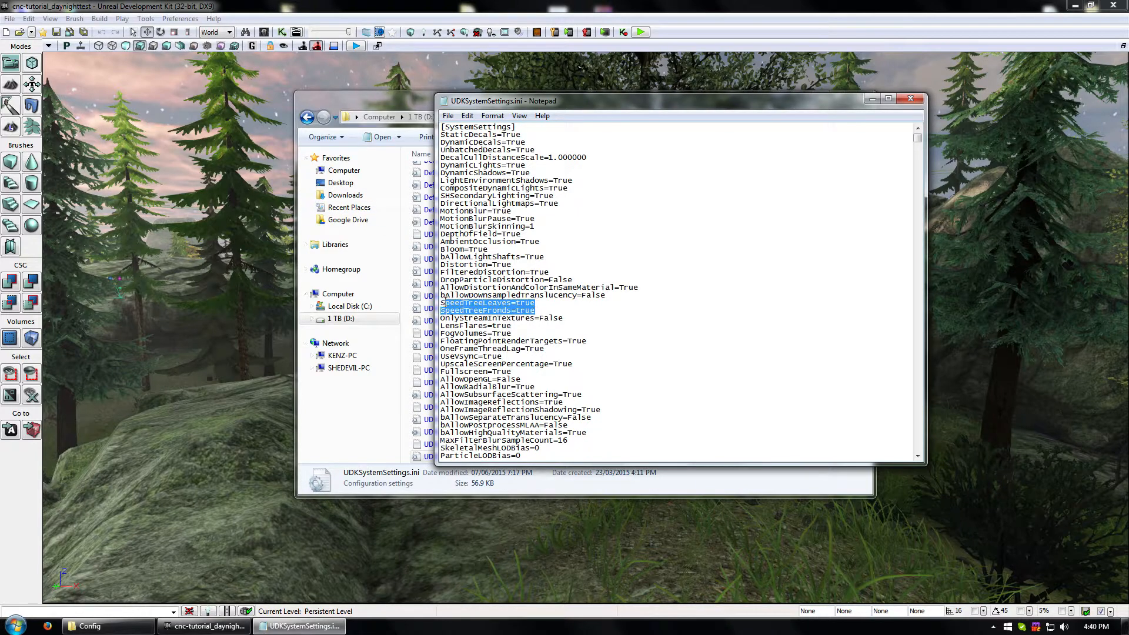
left_click(919, 99)
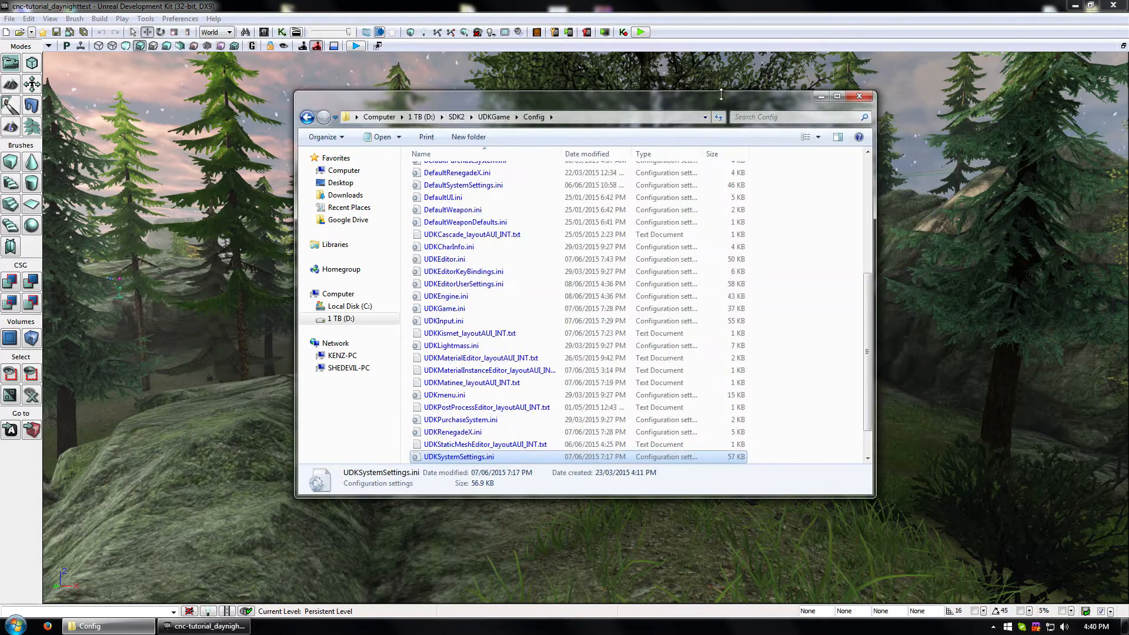
left_click_drag(746, 102, 647, 89)
left_click(760, 83)
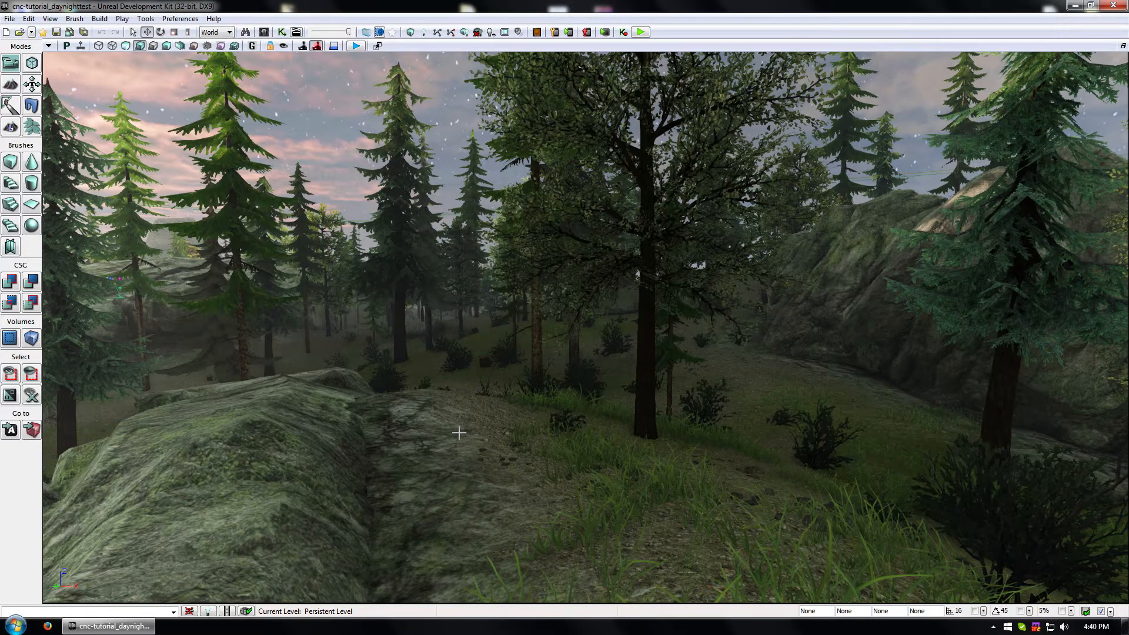
Step: Open the Binaries folder of SDK2 on the 1 TB (D:) drive in a new Explorer window
left_click(14, 626)
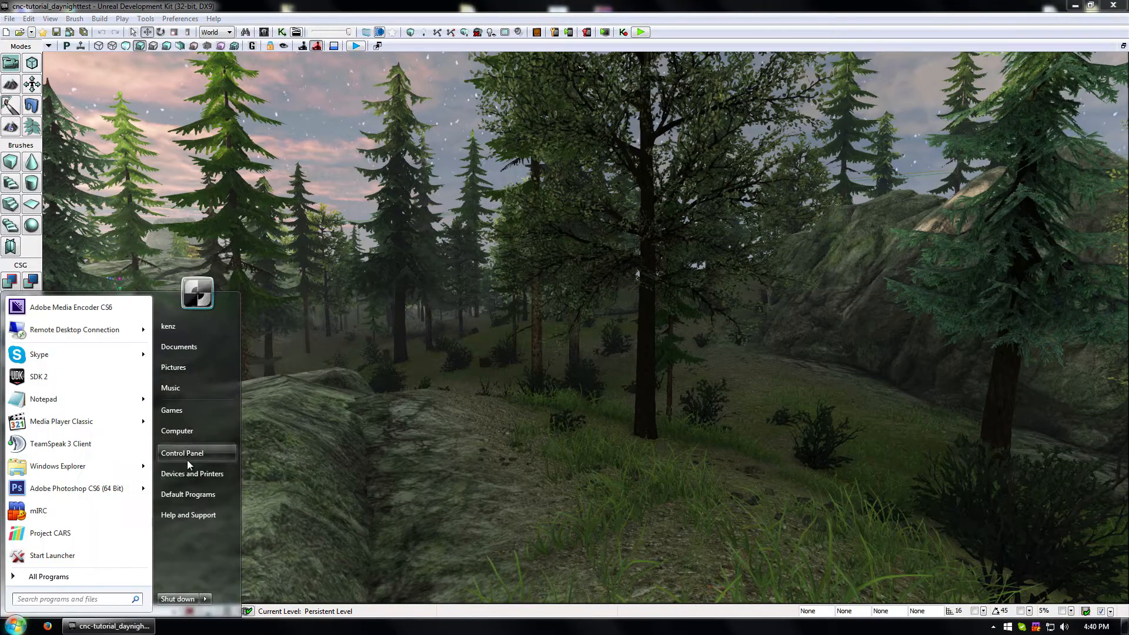
left_click(177, 431)
double_click(523, 177)
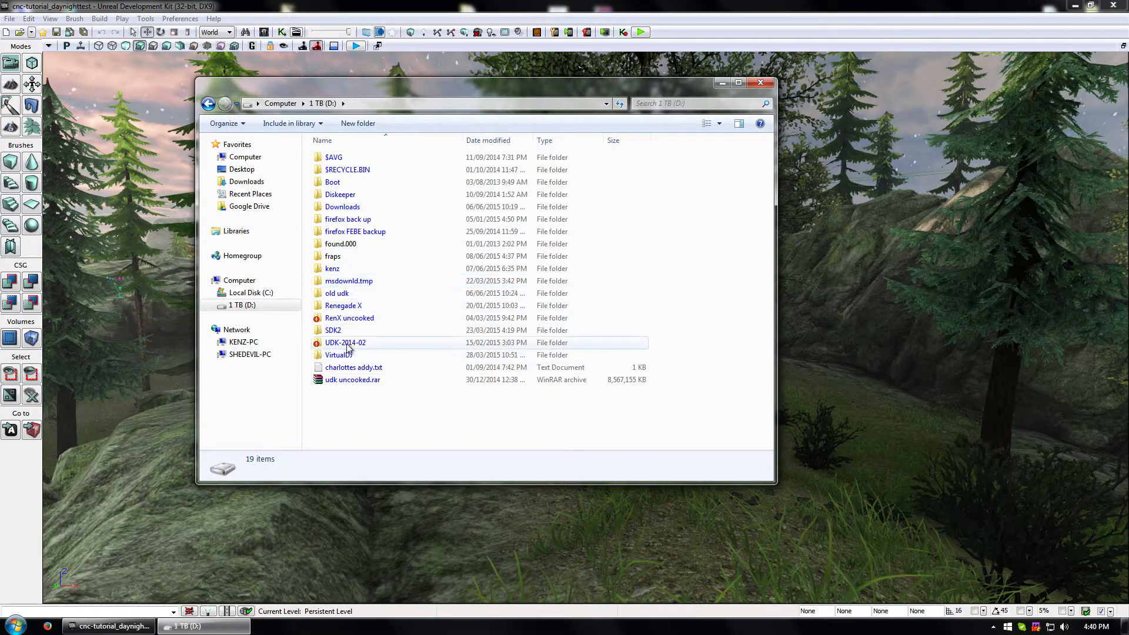
double_click(344, 328)
left_click_drag(422, 91, 673, 136)
left_click(599, 253)
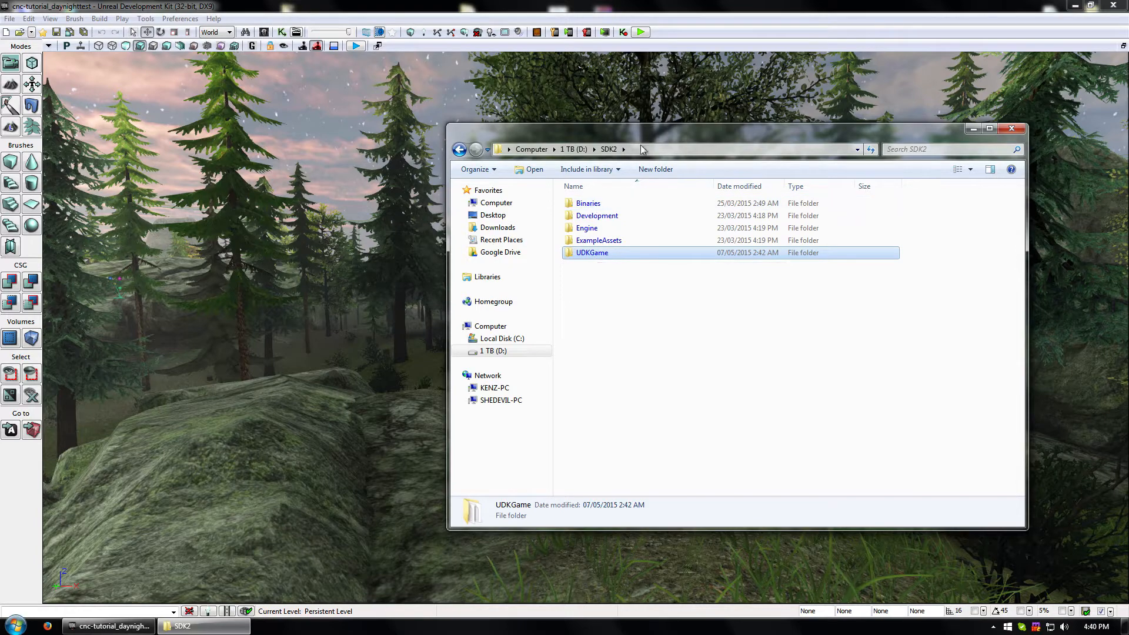
mouse_move(641, 134)
left_mouse_down()
mouse_move(750, 165)
mouse_move(638, 141)
left_mouse_up()
left_click(620, 212)
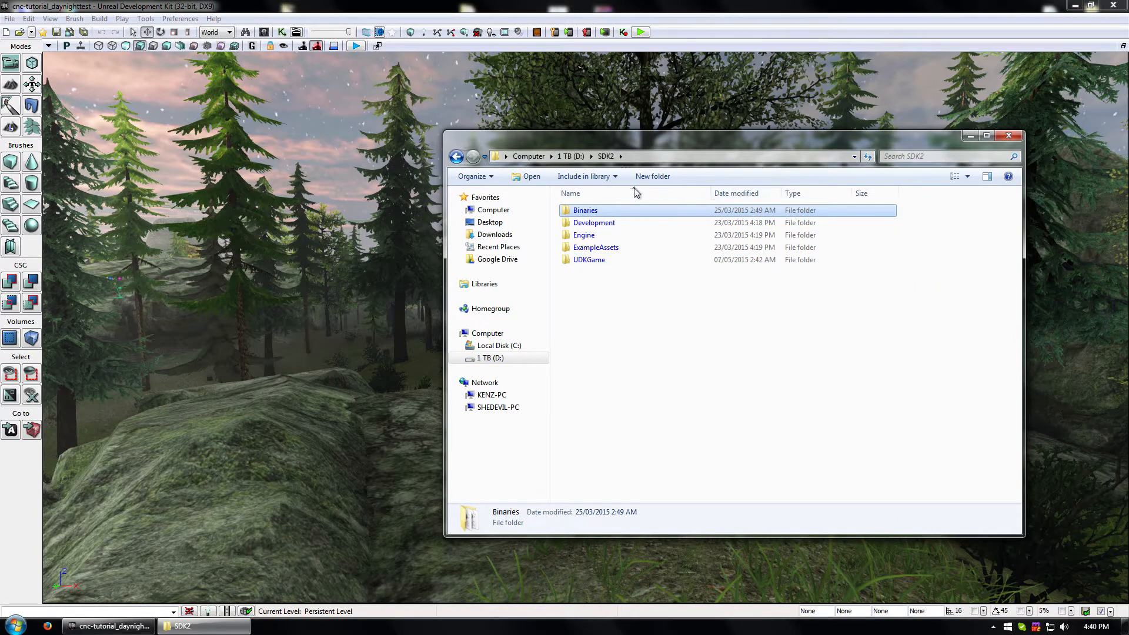
double_click(588, 211)
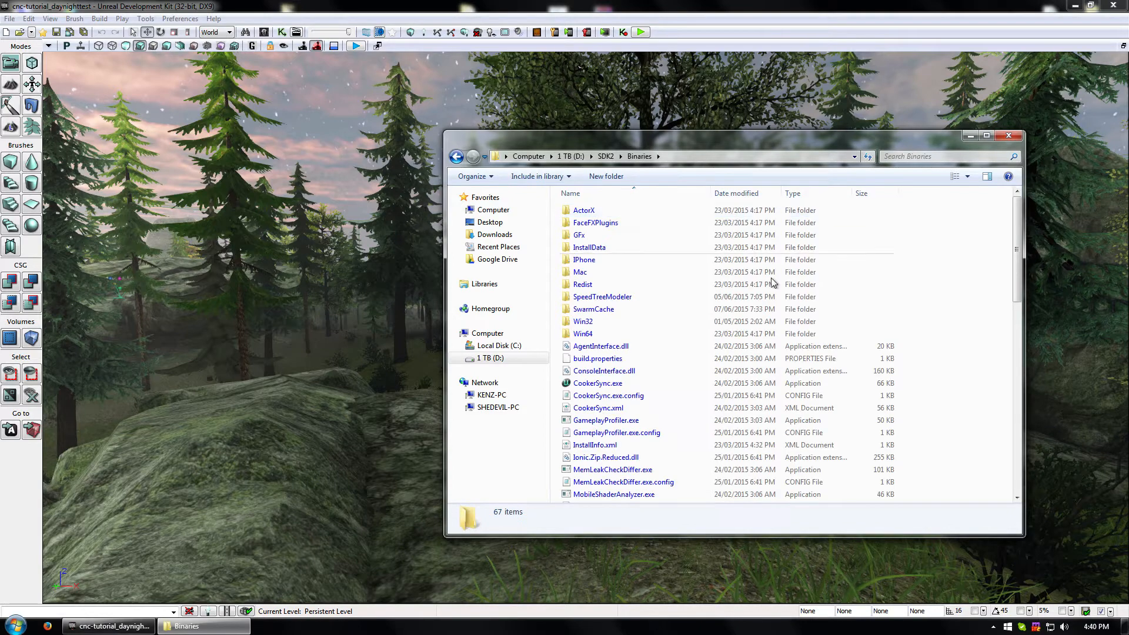
Step: Open the SpeedTreeModeler folder and select both SpeedTree Compiler UDK.exe and SpeedTree Modeler UDK.exe
left_click(629, 298)
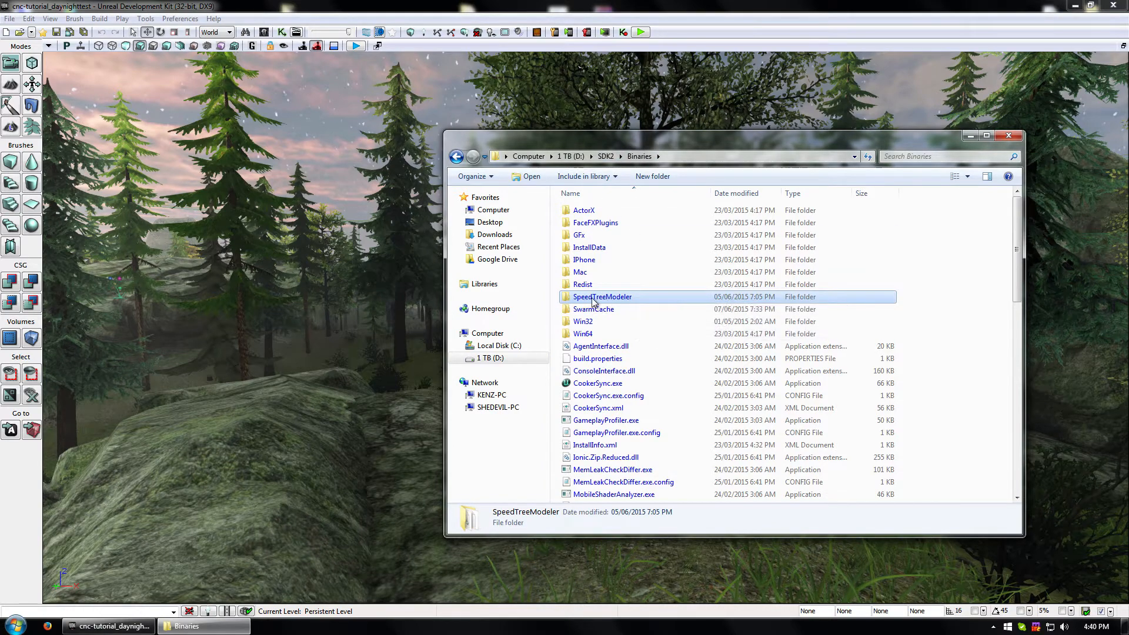
double_click(629, 297)
scroll(617, 329, "down", 6)
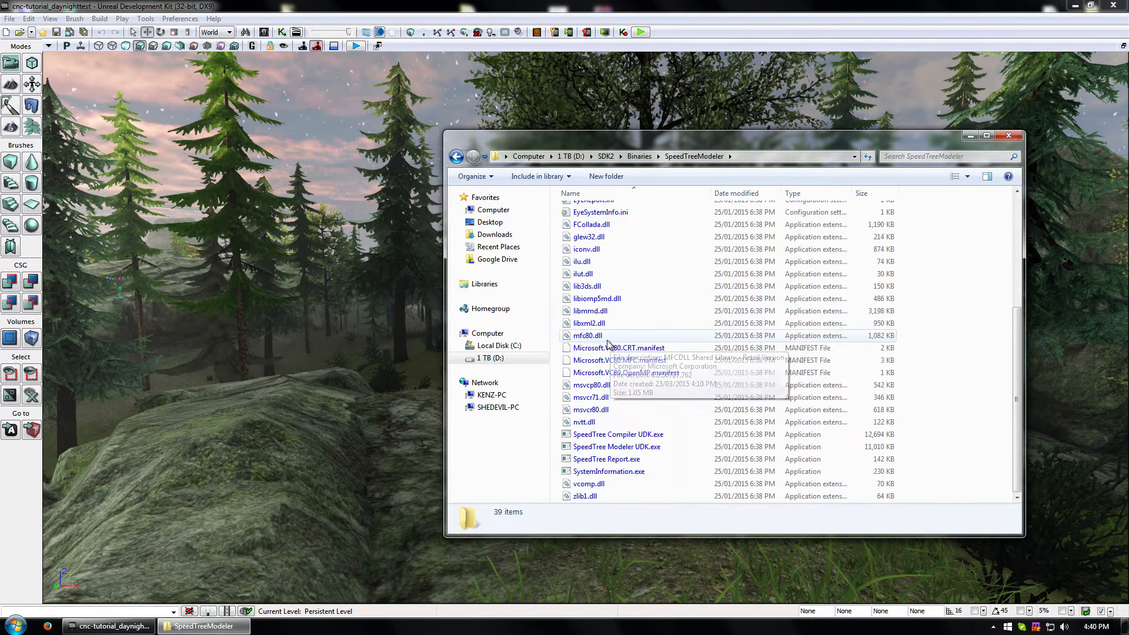
left_click(644, 433)
left_click(641, 447, "ctrl")
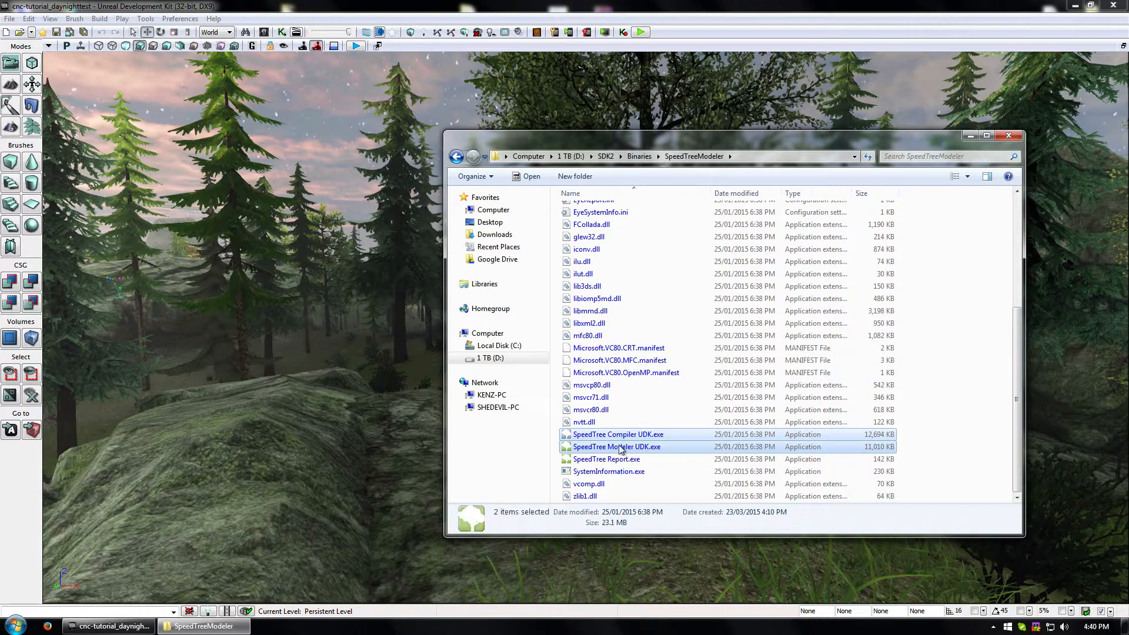
Step: Launch SpeedTree Modeler UDK.exe from the SpeedTreeModeler folder and create a new tree file
left_click(660, 421)
double_click(653, 447)
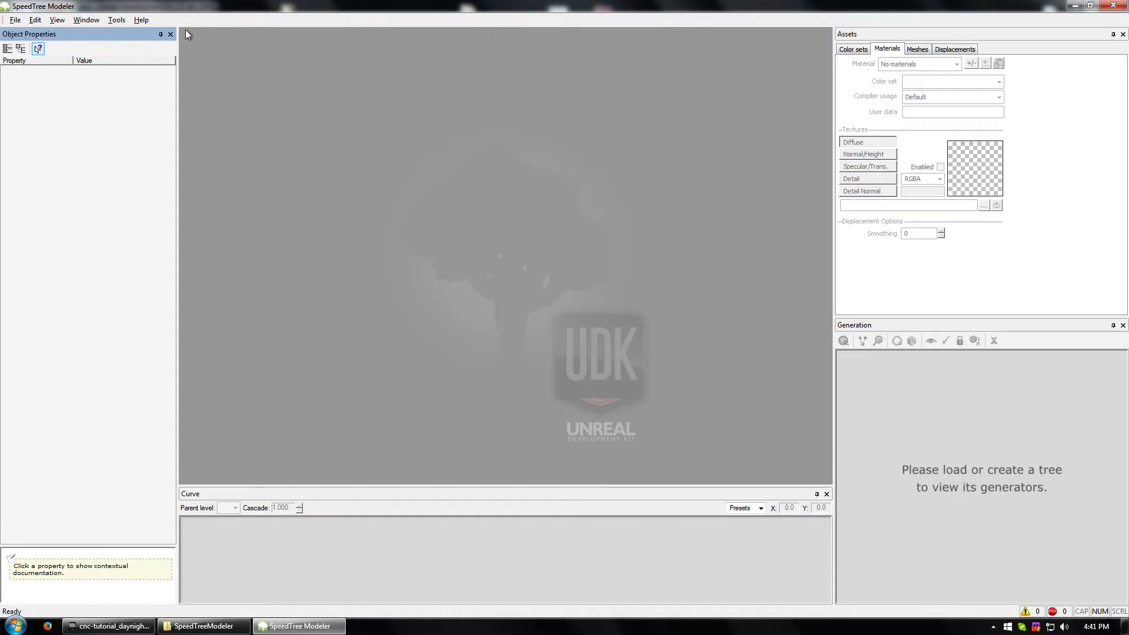
left_click(16, 20)
left_click(30, 45)
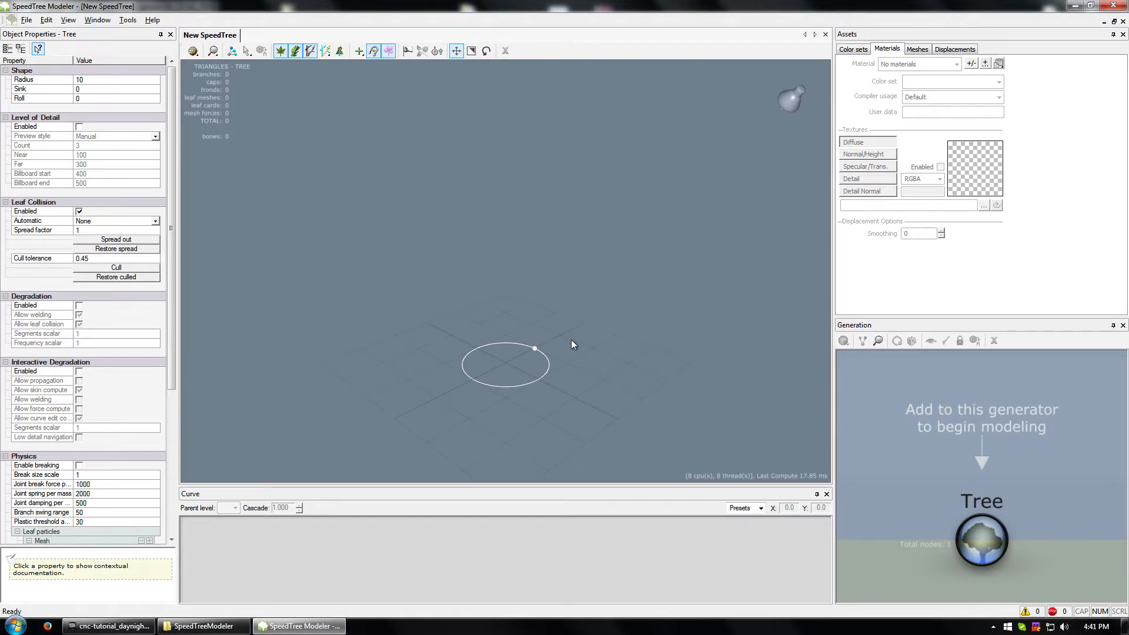
Step: Add a Standard RT trunk to the Tree generator of the empty model
left_click_drag(571, 340, 552, 328)
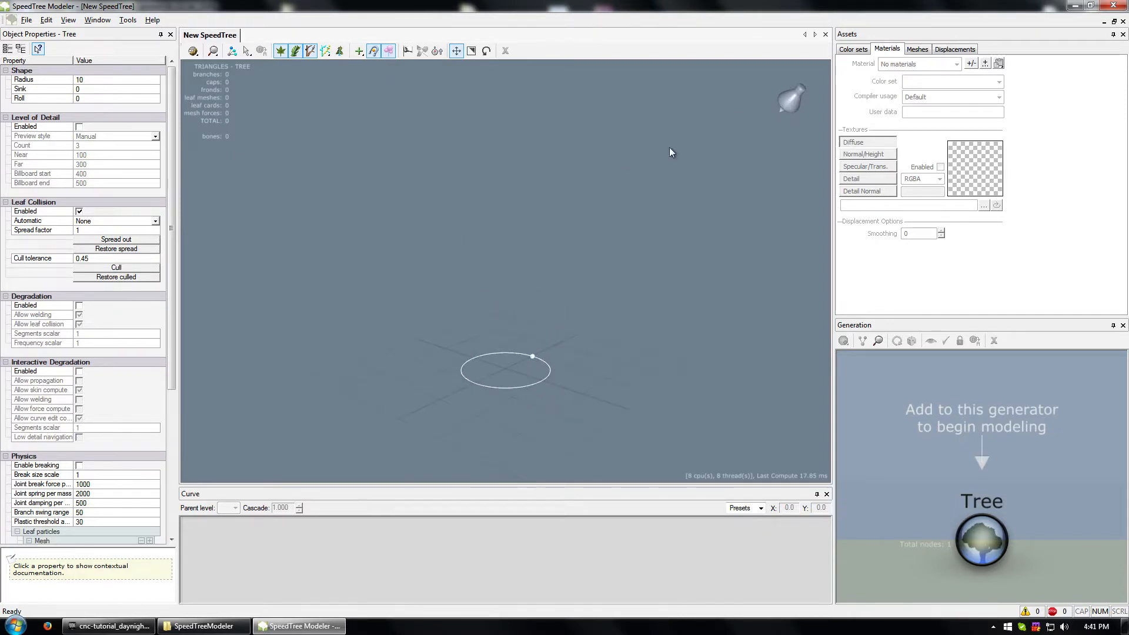
left_click_drag(506, 359, 520, 347)
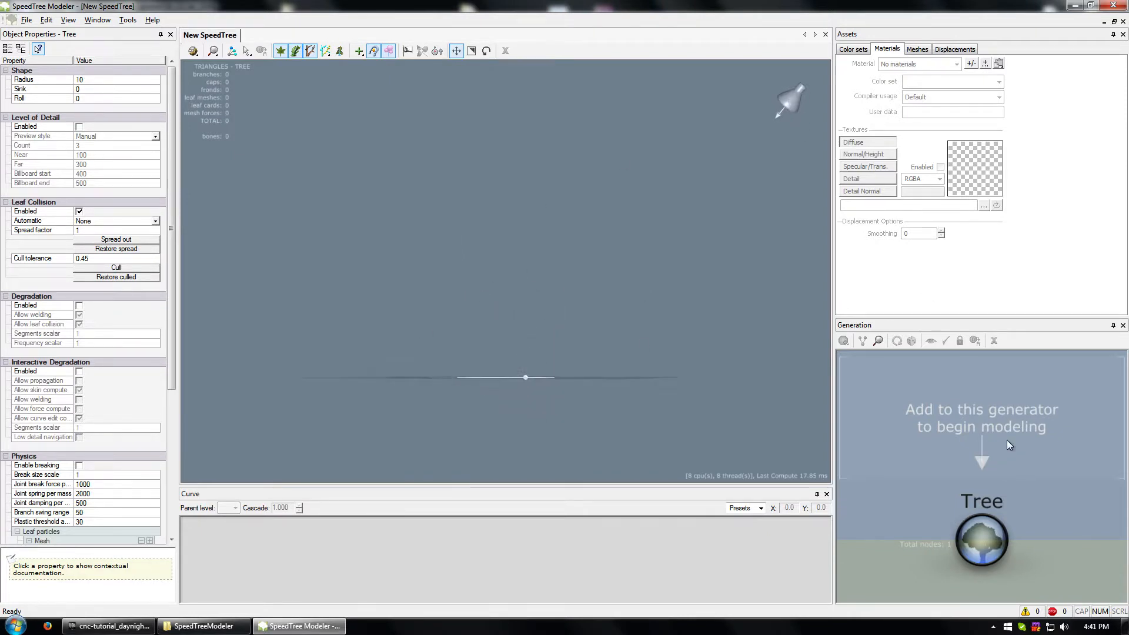
left_click_drag(977, 411, 1046, 578)
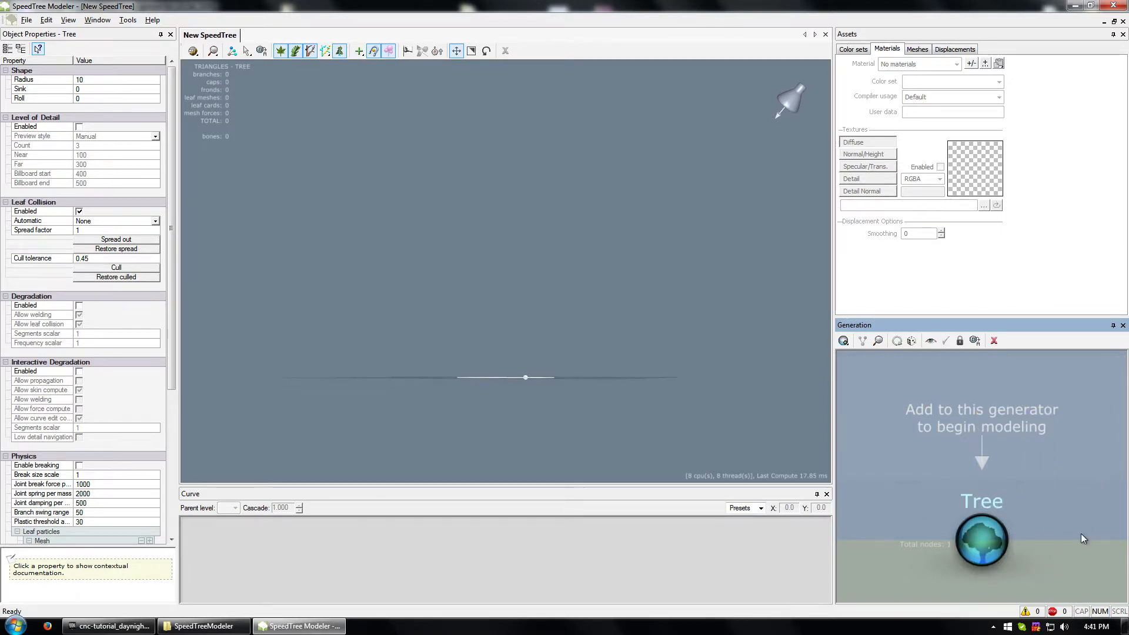
left_click_drag(572, 351, 502, 424)
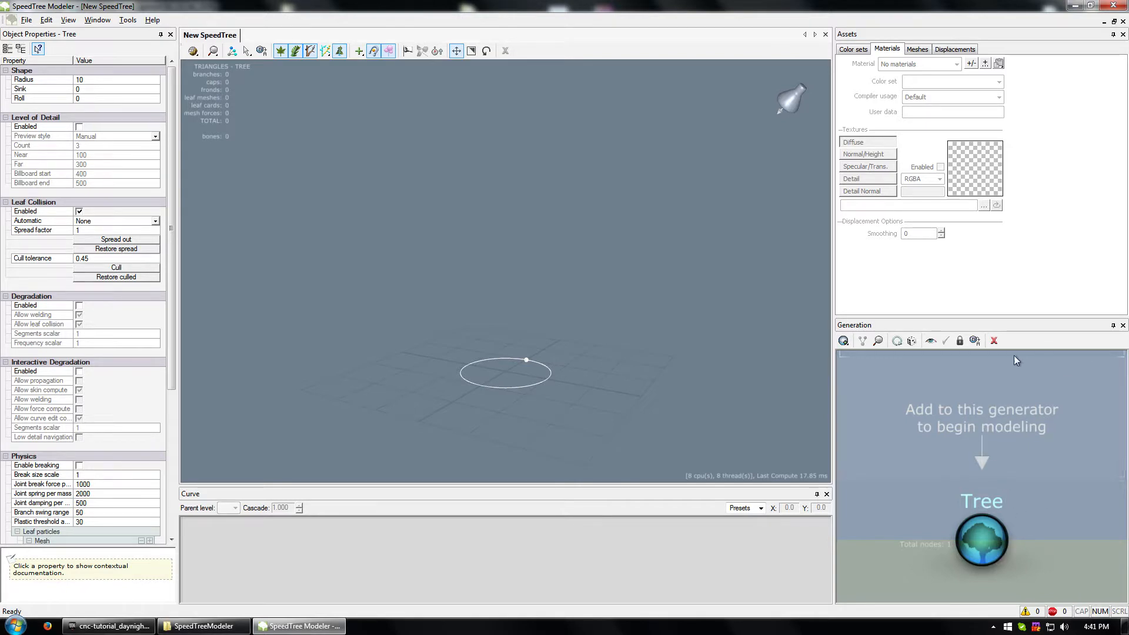
right_click(977, 531)
mouse_move(1017, 328)
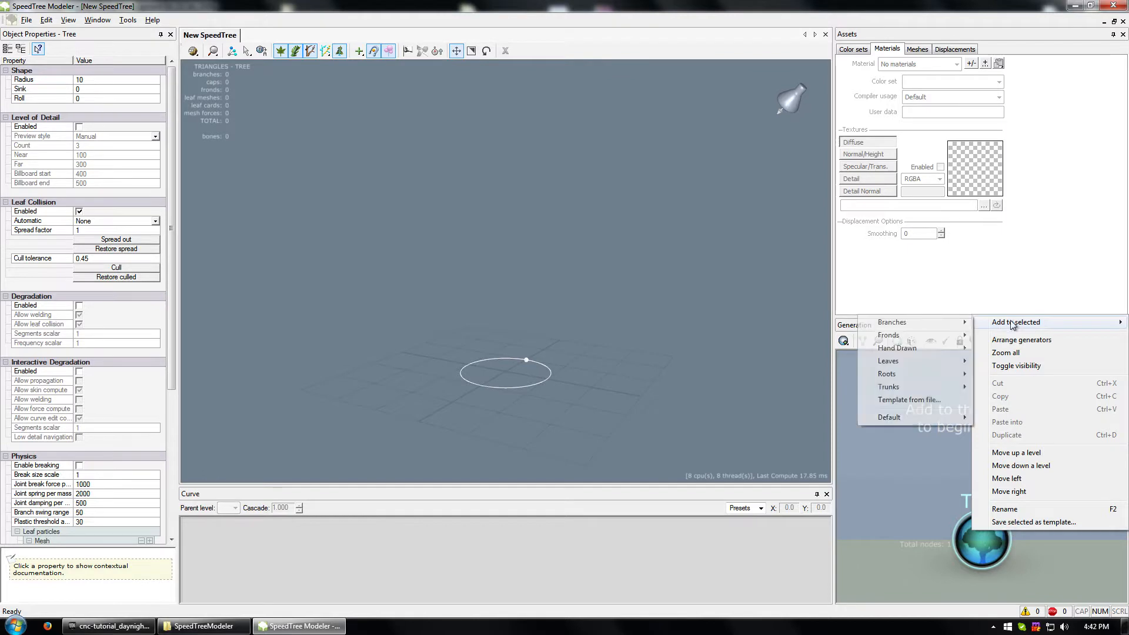
mouse_move(892, 323)
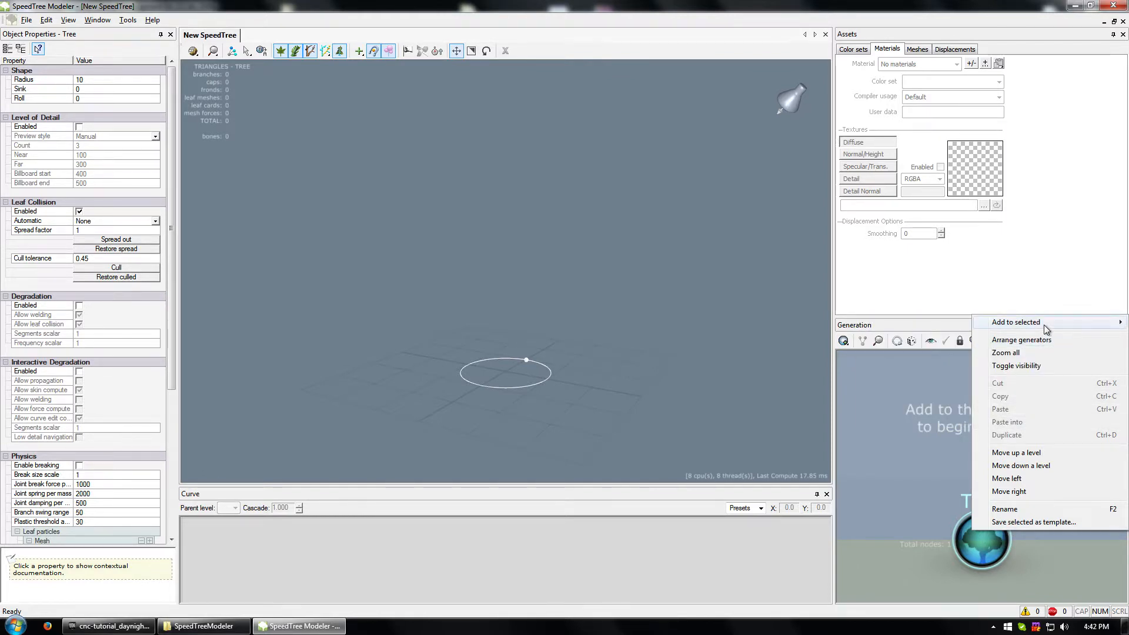
mouse_move(899, 388)
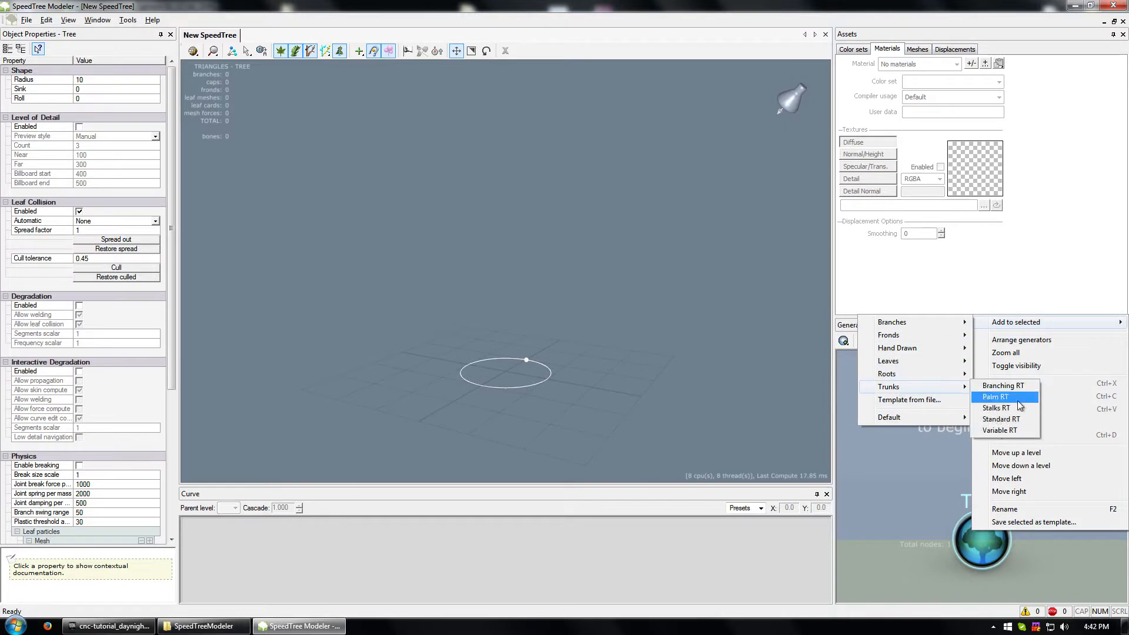
left_click(1003, 421)
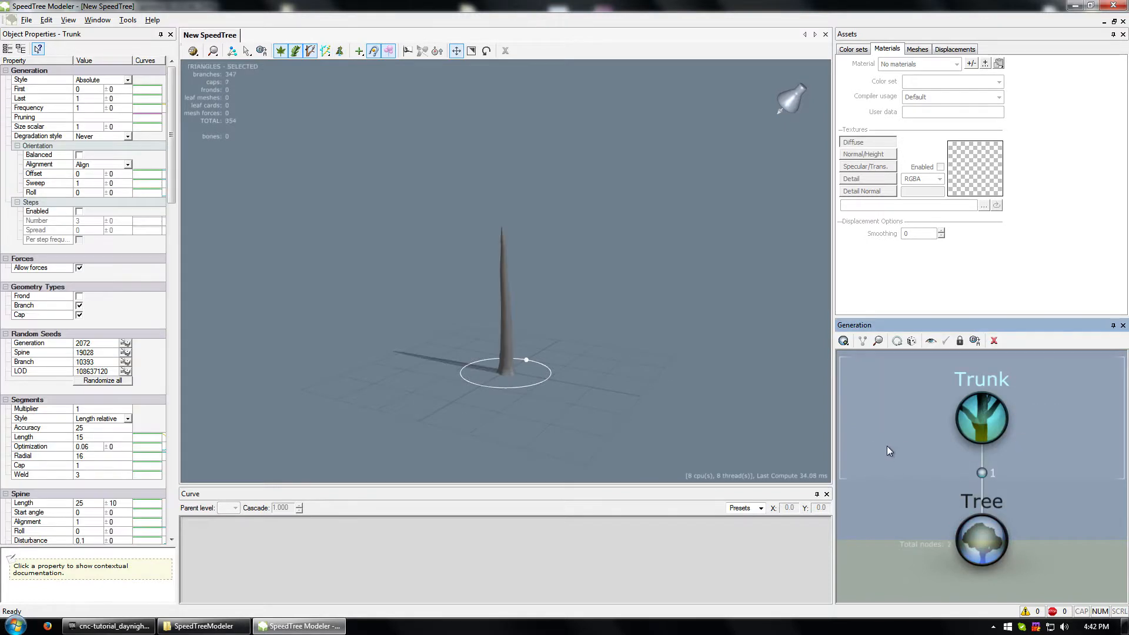
Step: Add a new material to the assets from the BroadleafBark.tga texture in the sample Textures folder
left_click_drag(576, 363, 597, 316)
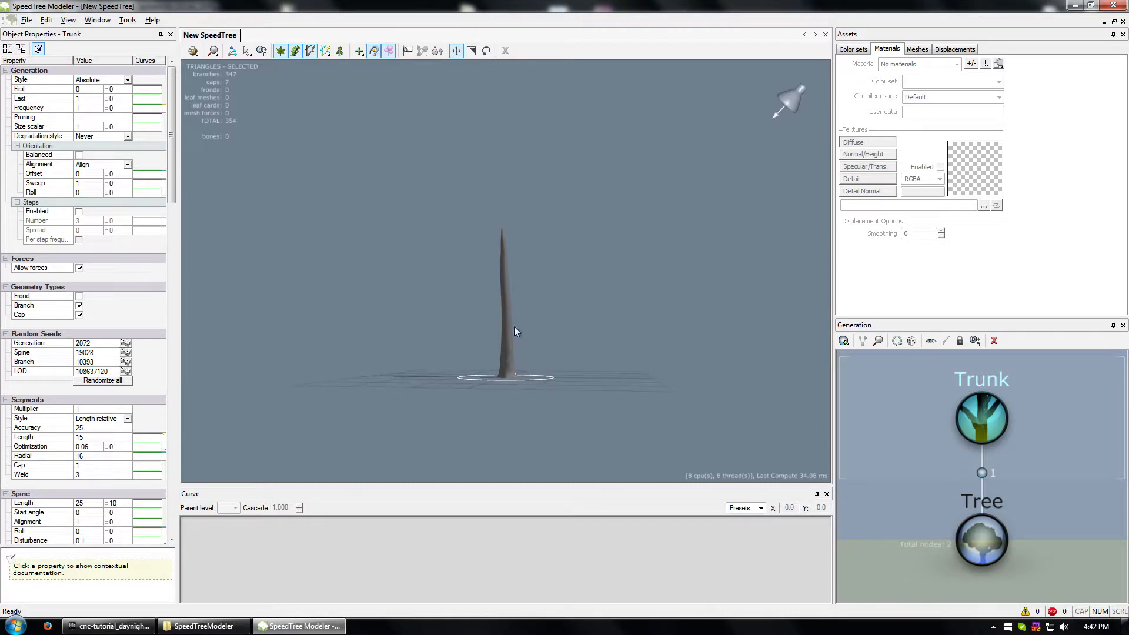
left_click(987, 63)
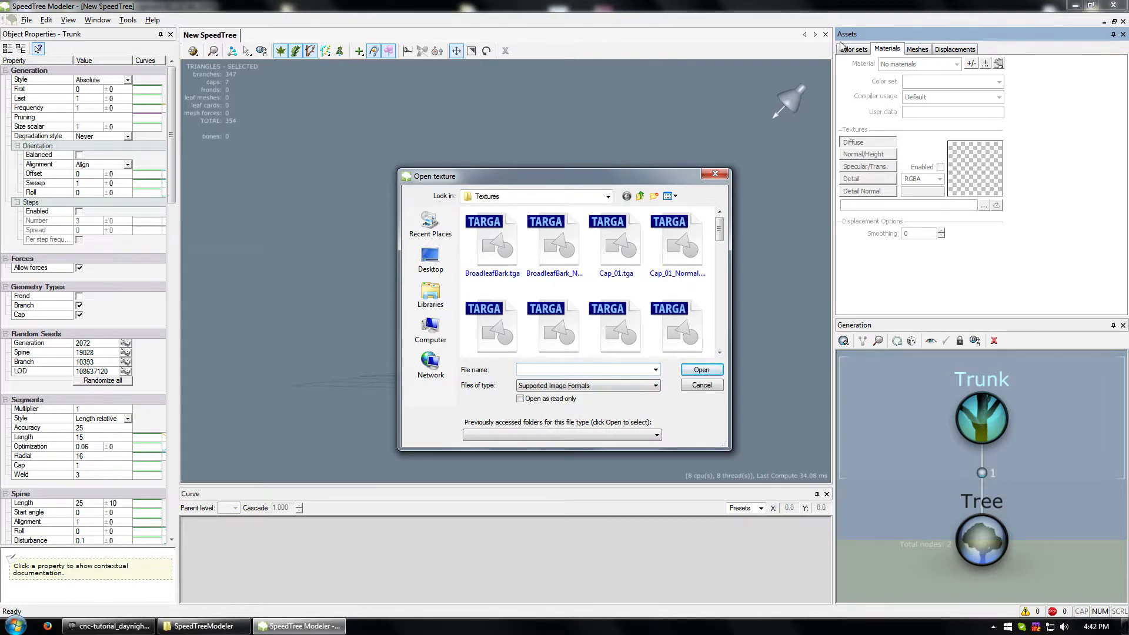
left_click_drag(659, 178, 741, 129)
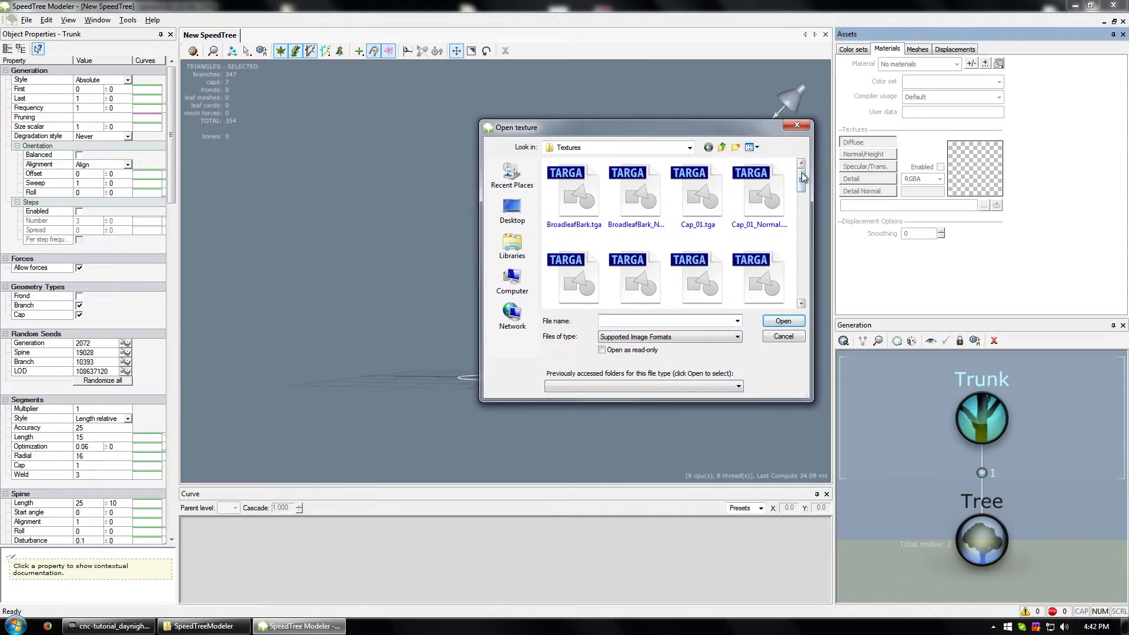
mouse_move(803, 177)
left_mouse_down()
mouse_move(803, 189)
mouse_move(803, 176)
left_mouse_up()
left_click(638, 200)
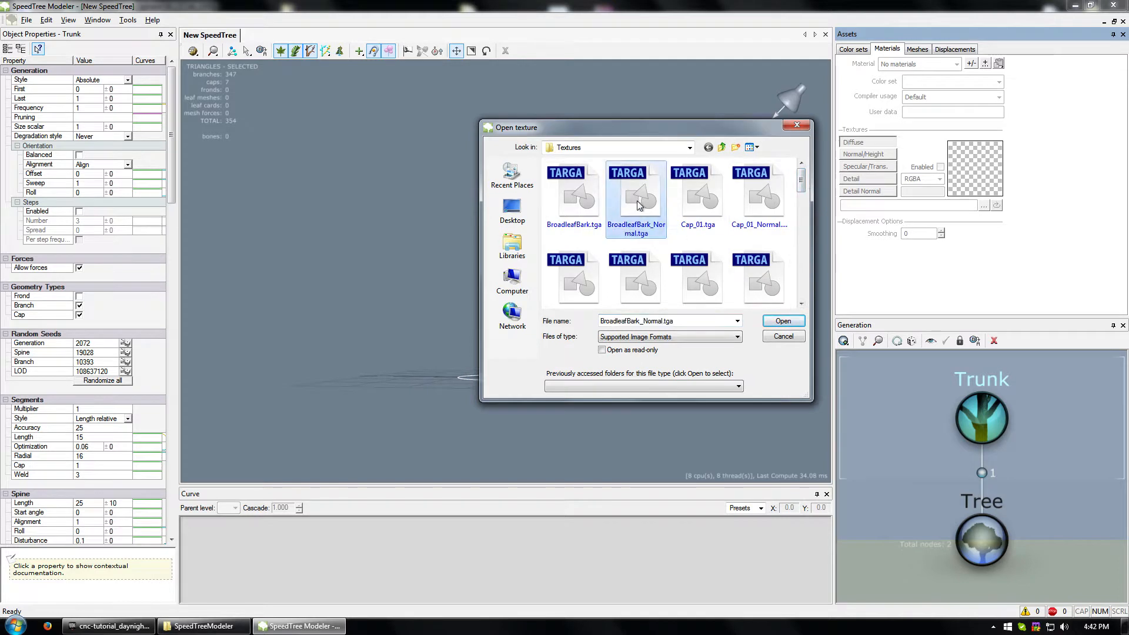
left_click(589, 205)
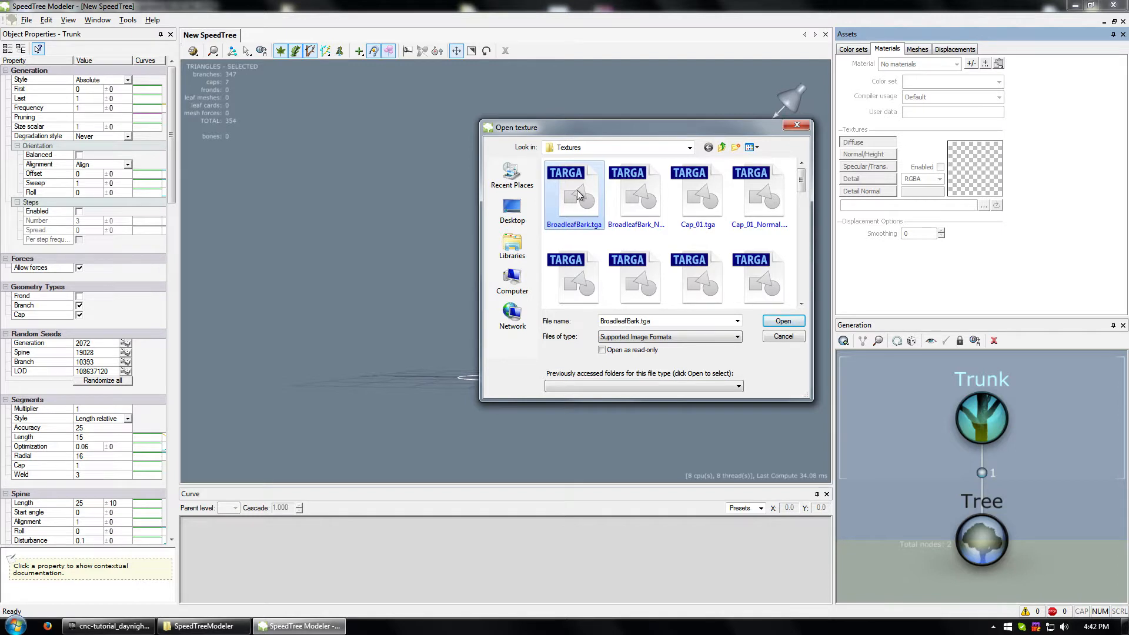
left_click(637, 193)
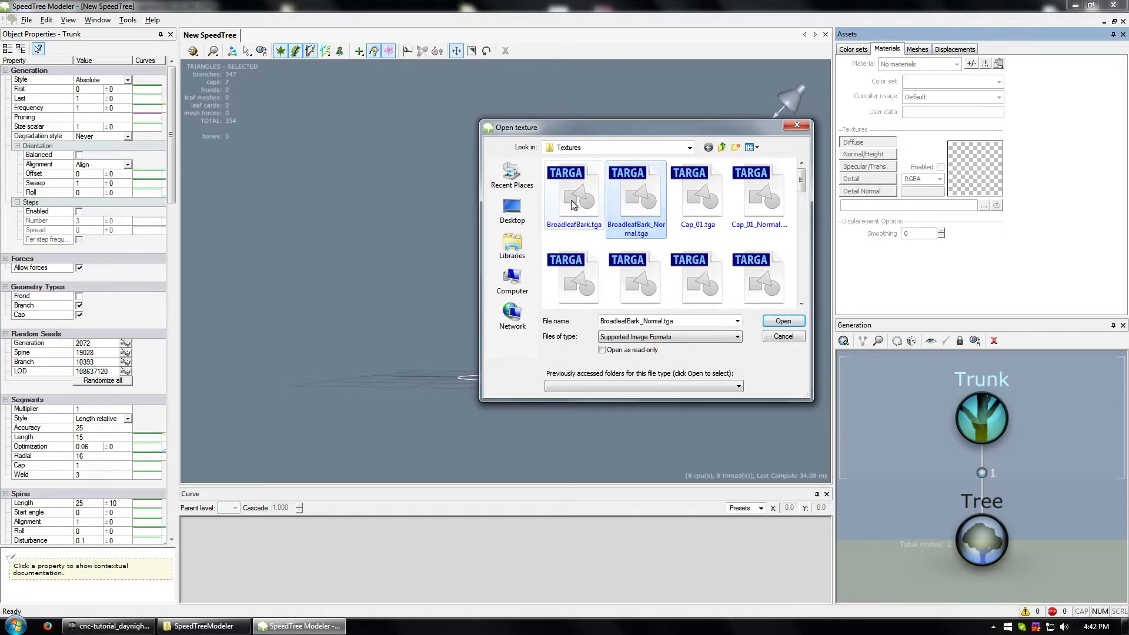
left_click(571, 200)
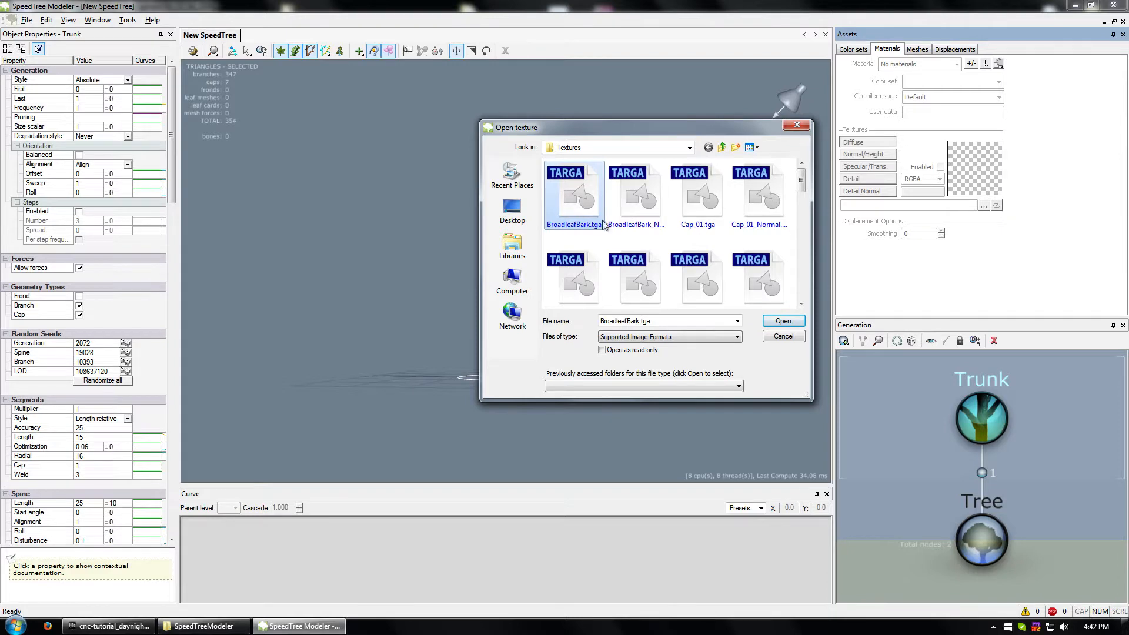
left_click(782, 322)
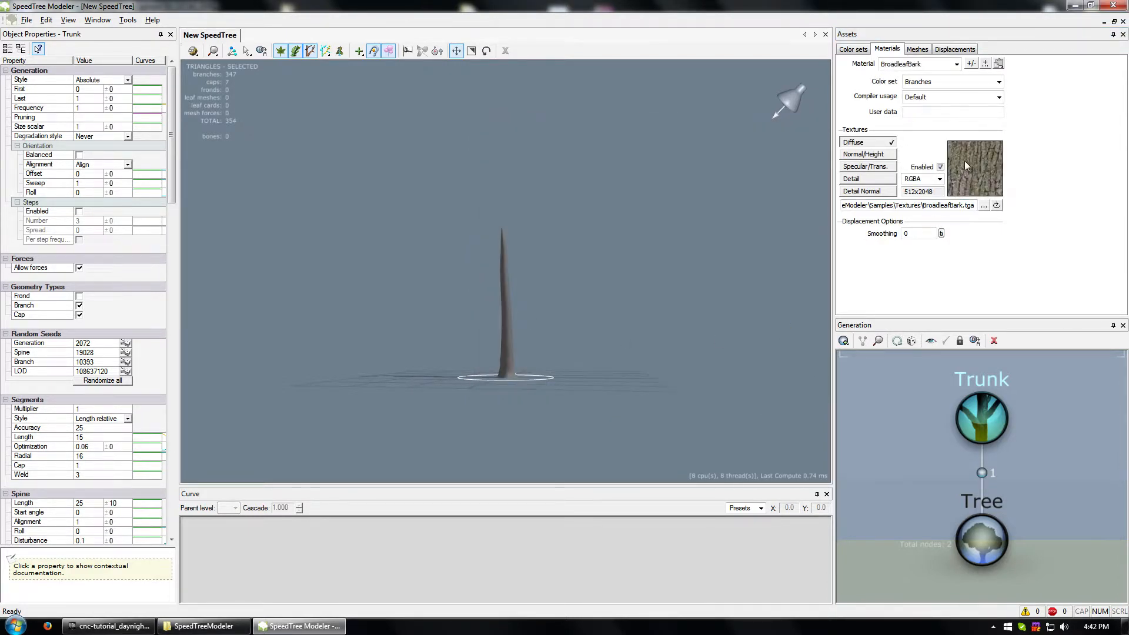
Step: Add a branch material slot to the Trunk generator and assign the BroadleafBark material to it
left_click(999, 413)
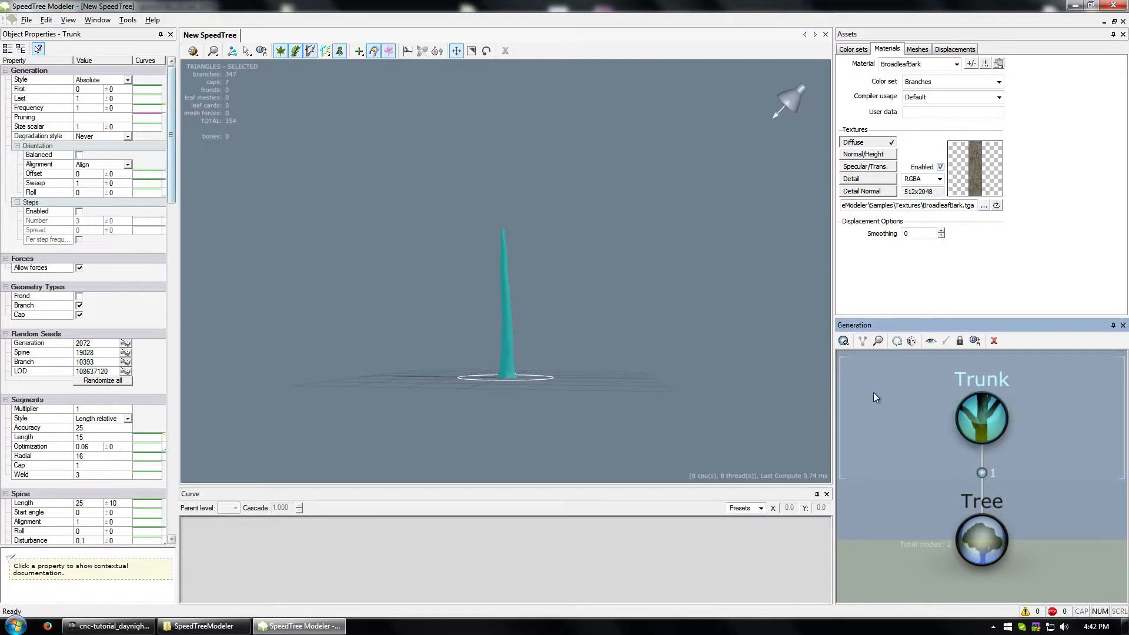
left_click(124, 43)
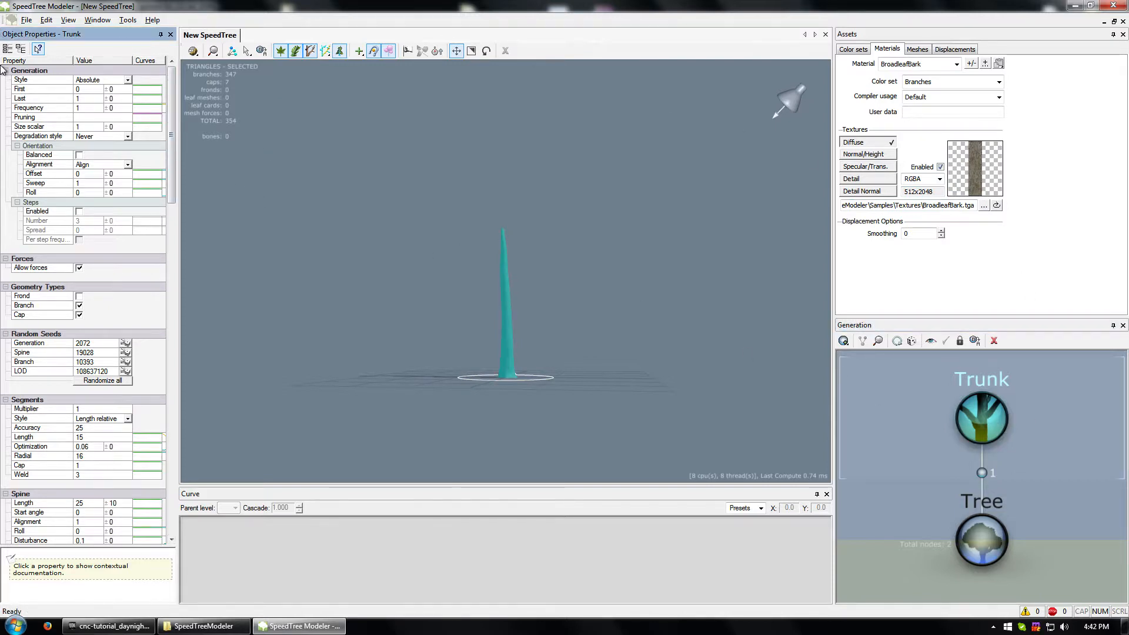
left_click_drag(171, 96, 198, 213)
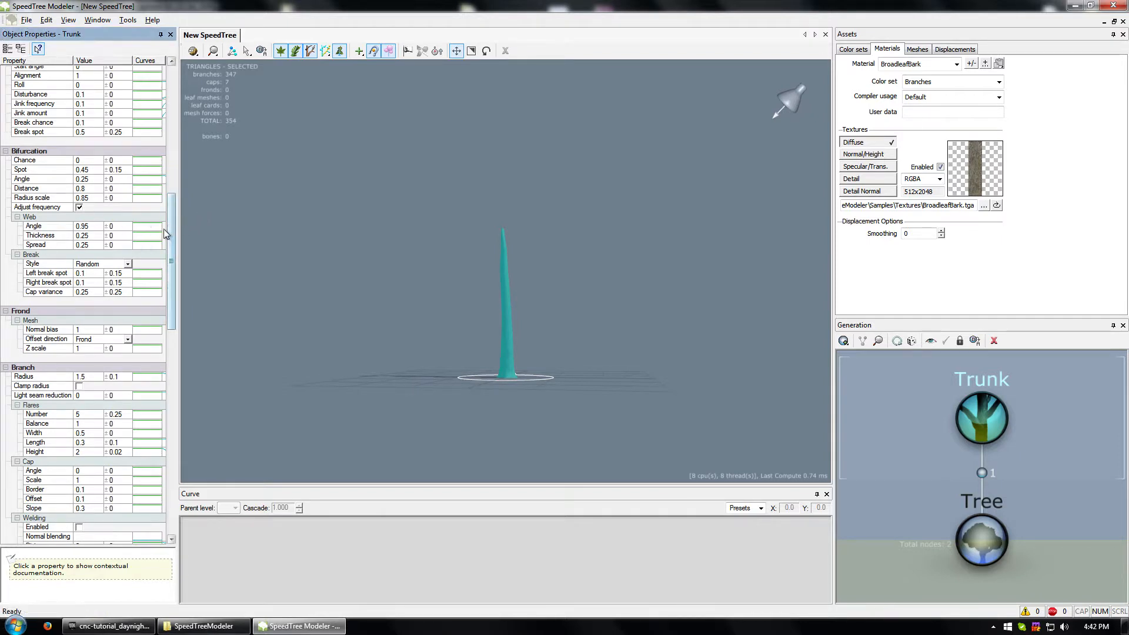
left_click_drag(170, 233, 167, 346)
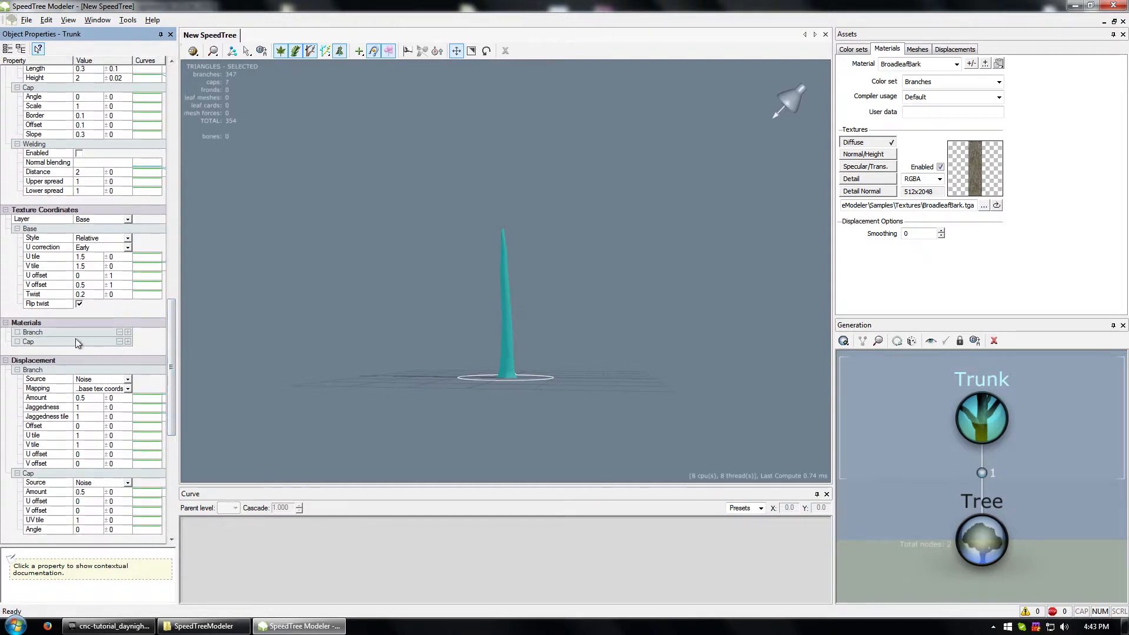
left_click(128, 333)
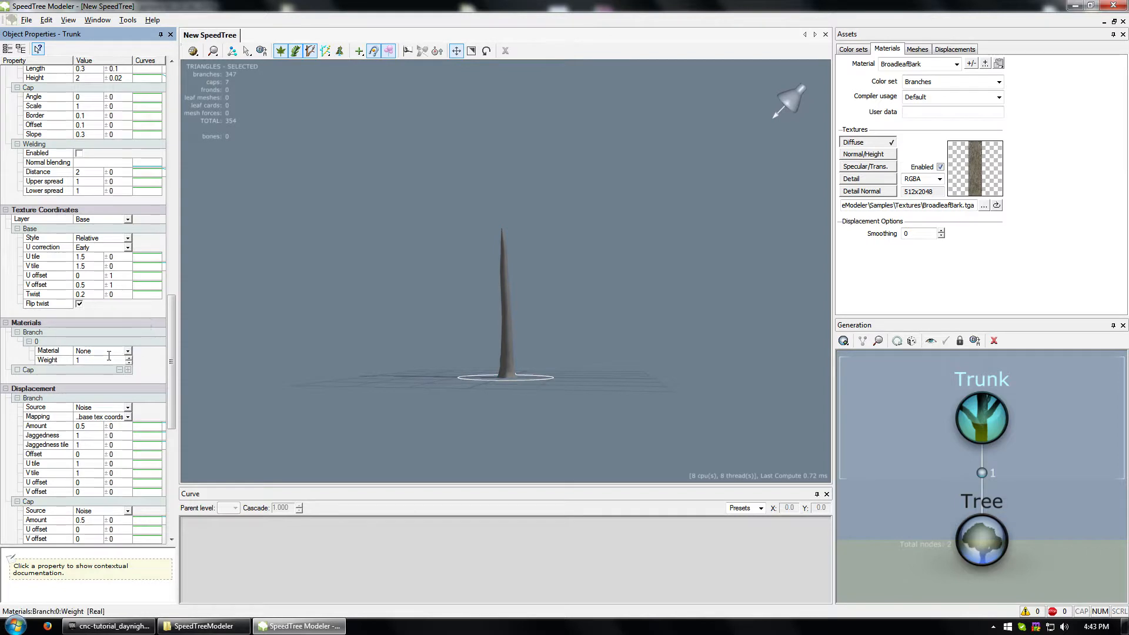
left_click(128, 351)
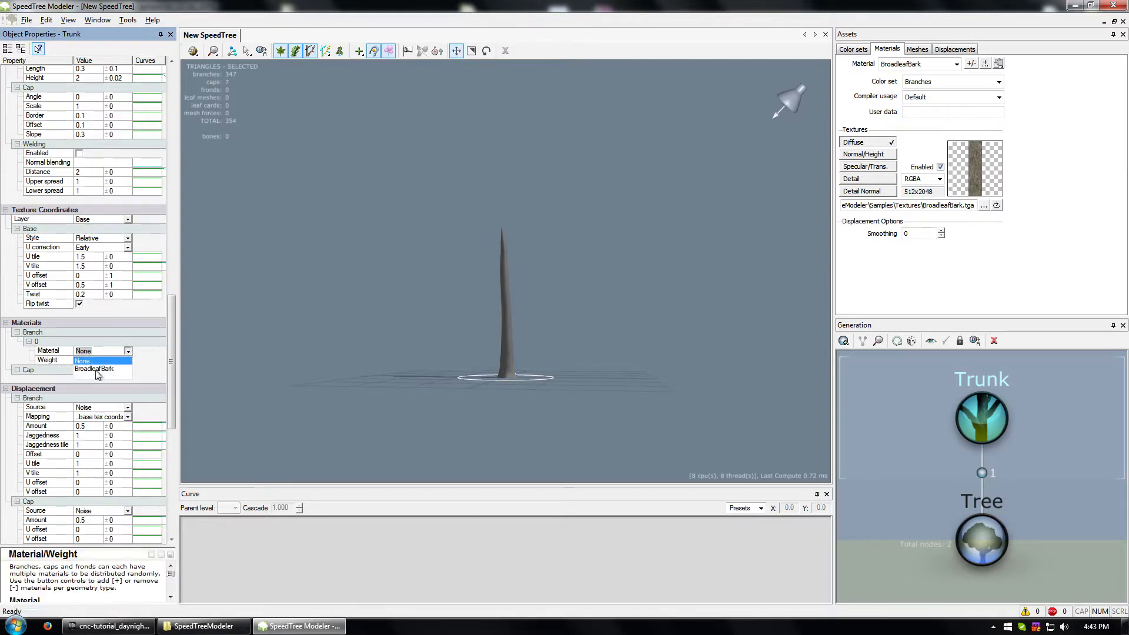
left_click(96, 369)
Step: Examine the bark texture on the trunk up close and from a distance
left_click_drag(411, 366, 387, 367)
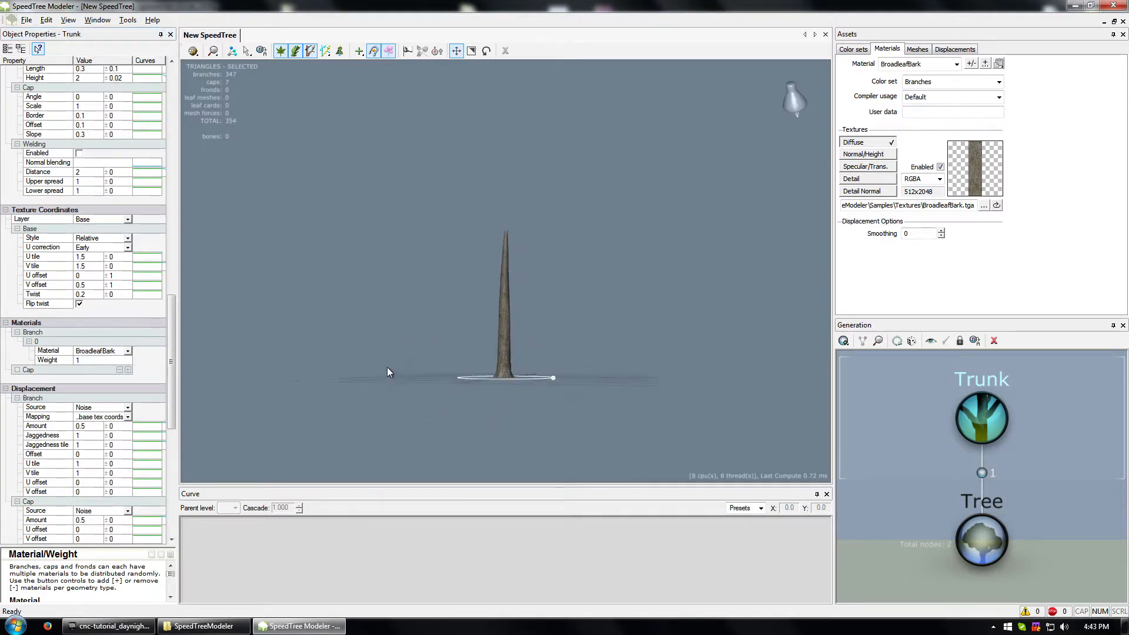
right_click(500, 342)
left_click(474, 334)
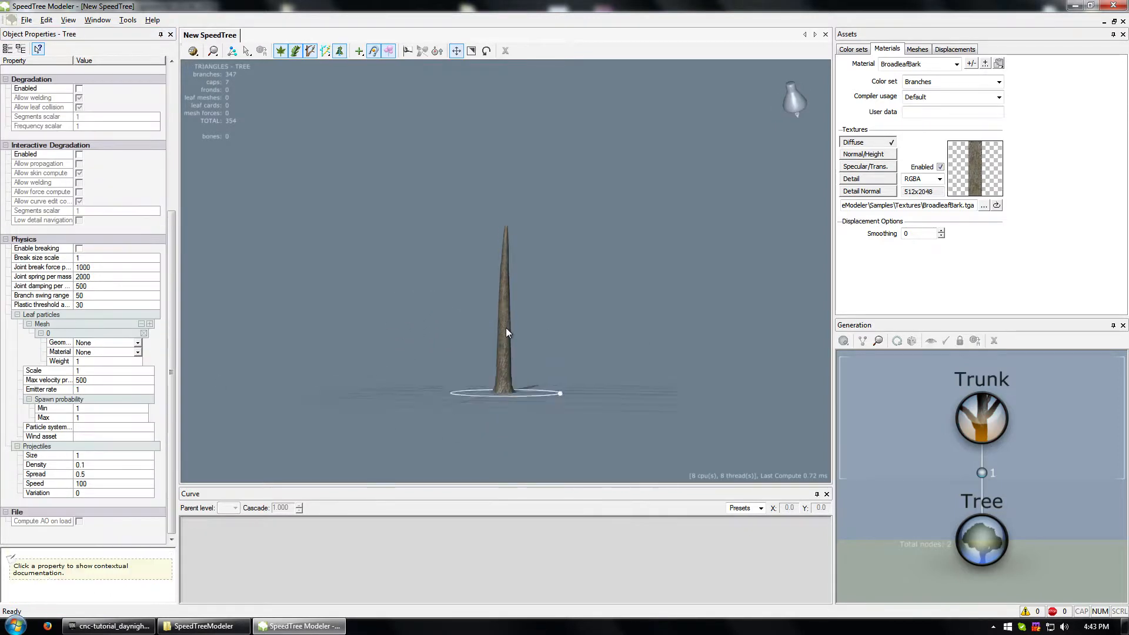
scroll(509, 325, "up", 6)
scroll(507, 340, "down", 4)
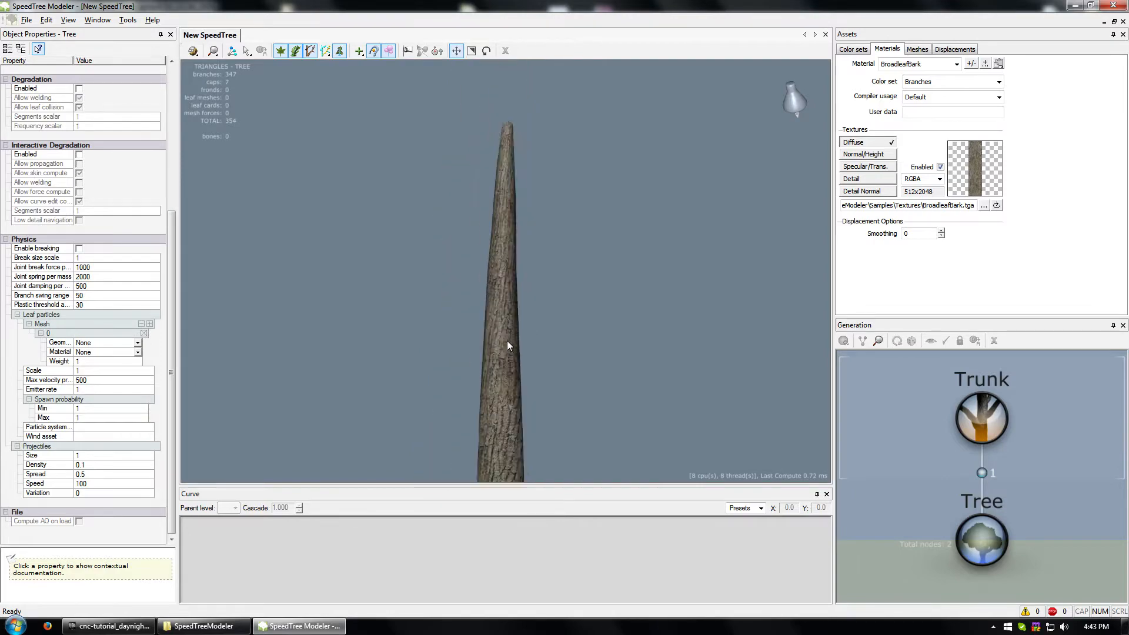
scroll(507, 340, "up", 7)
left_click_drag(500, 285, 509, 248)
scroll(509, 259, "down", 10)
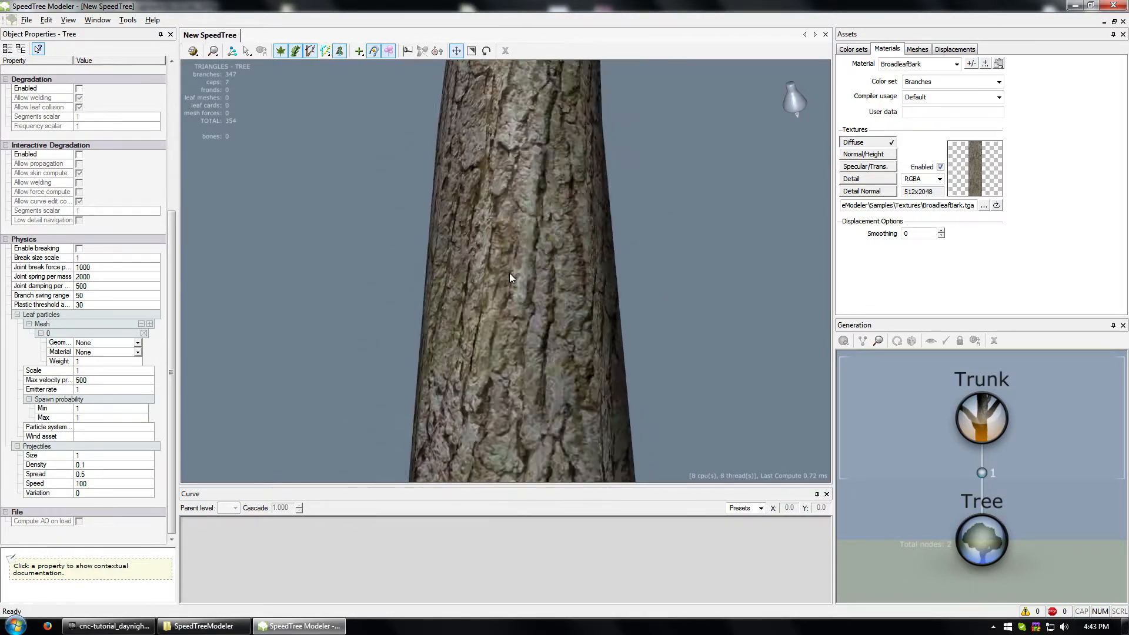
scroll(541, 322, "up", 3)
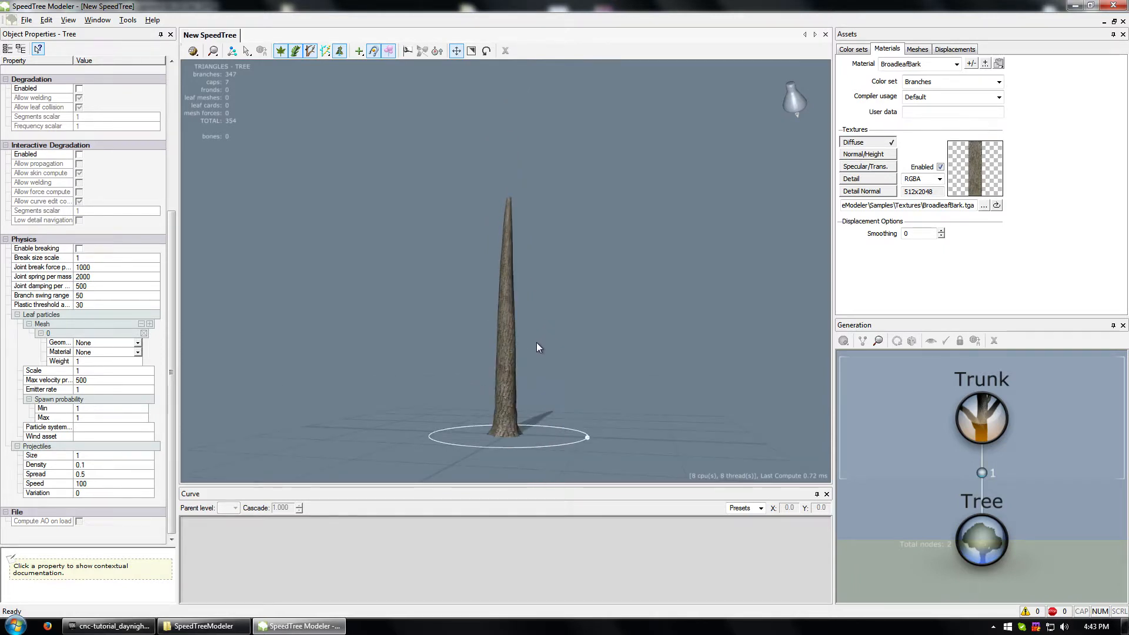
Step: Add Level 1 Standard RT branches to the Trunk generator
left_click(979, 421)
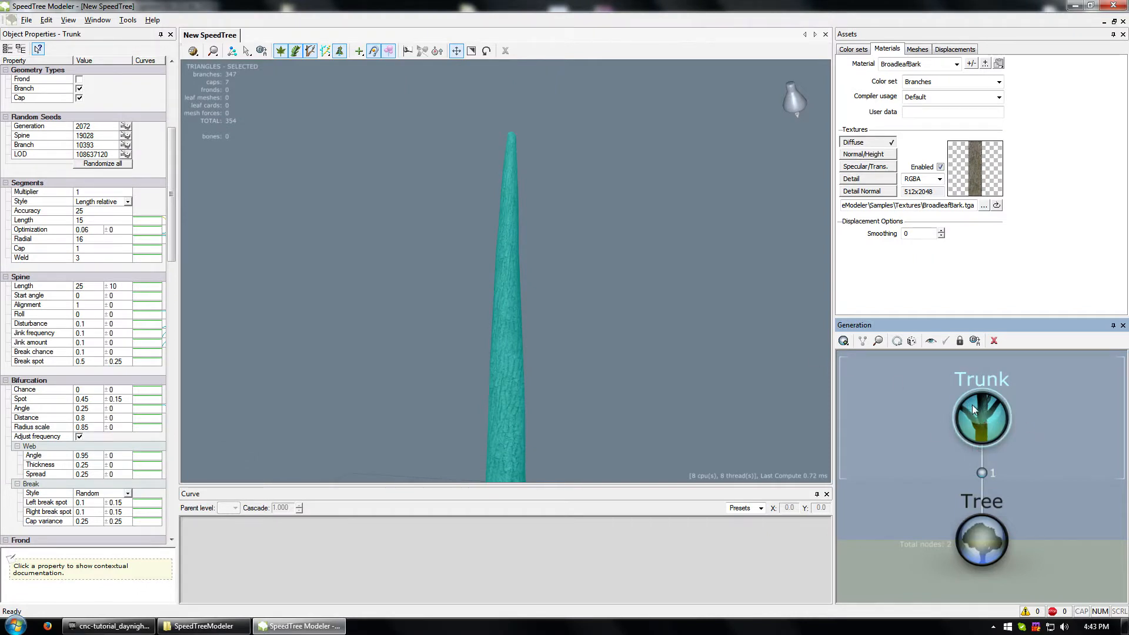
scroll(982, 429, "down", 5)
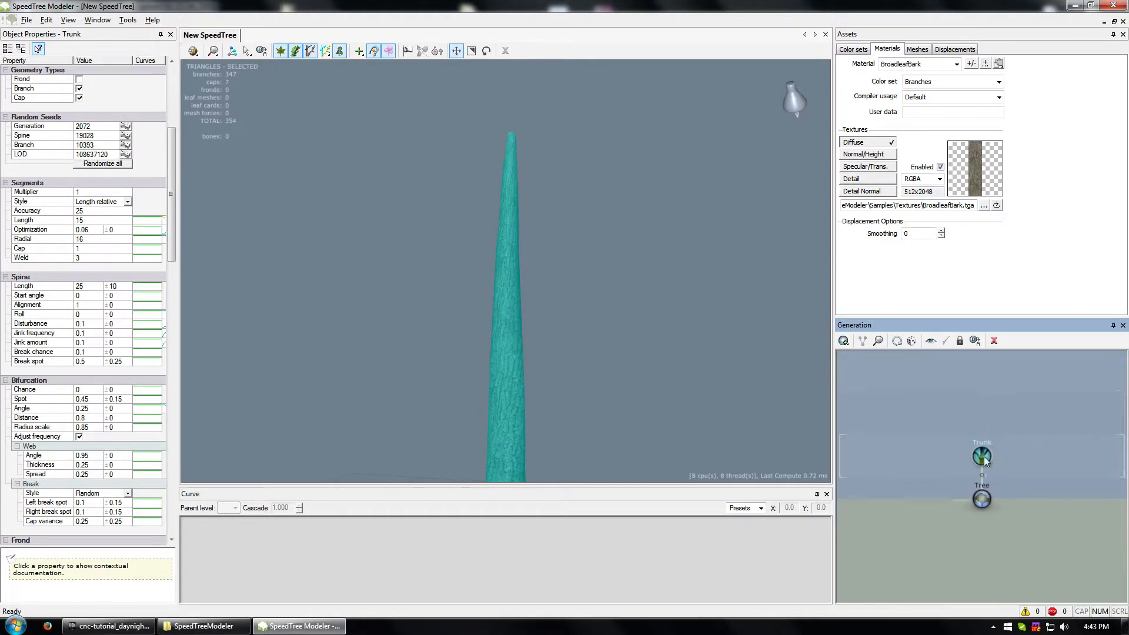
scroll(984, 456, "up", 5)
scroll(983, 447, "down", 2)
right_click(985, 449)
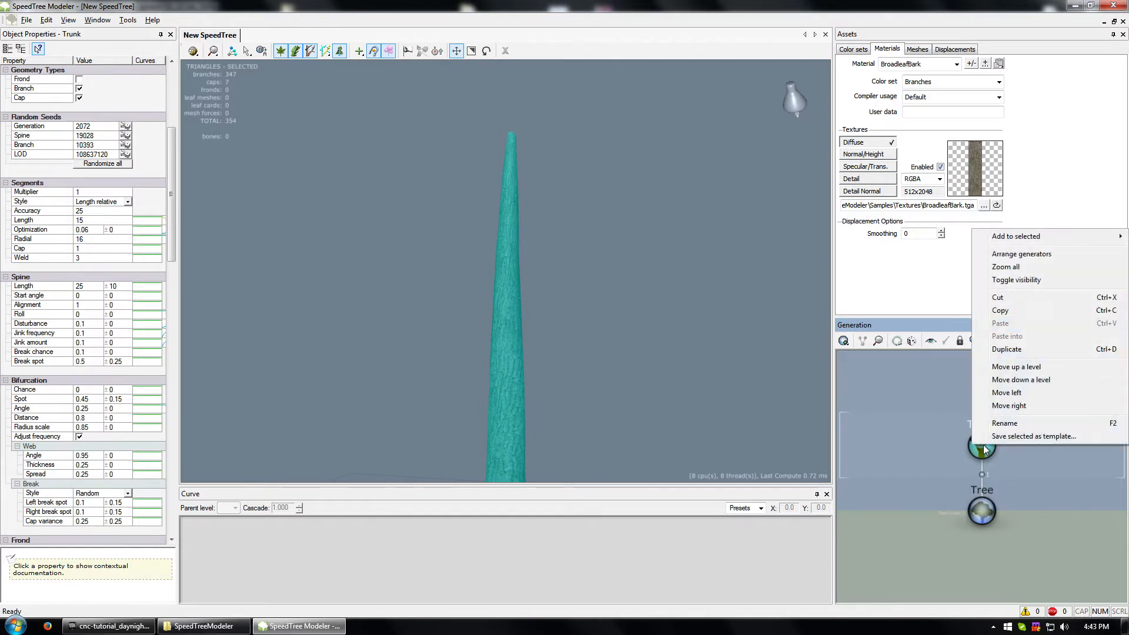
mouse_move(1028, 236)
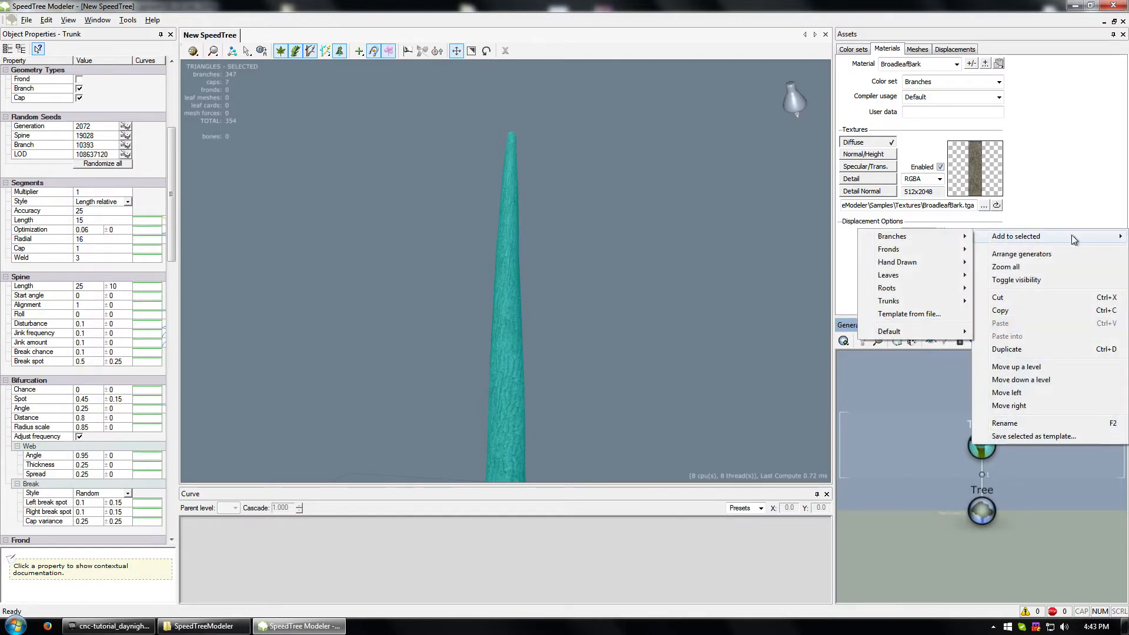
mouse_move(923, 237)
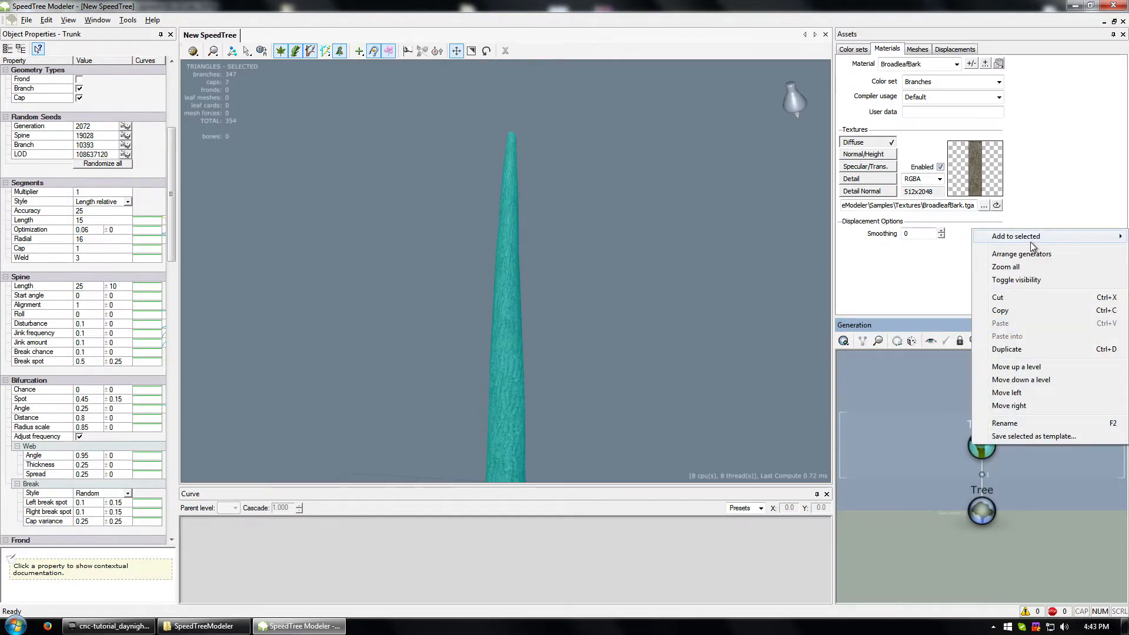
mouse_move(1089, 241)
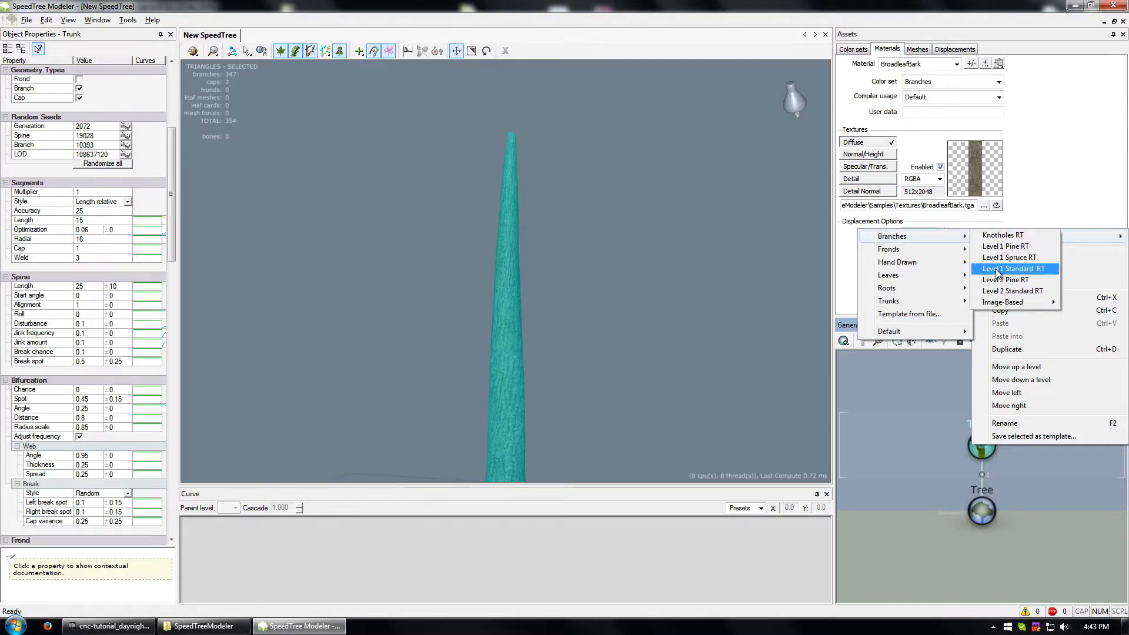
left_click(1018, 269)
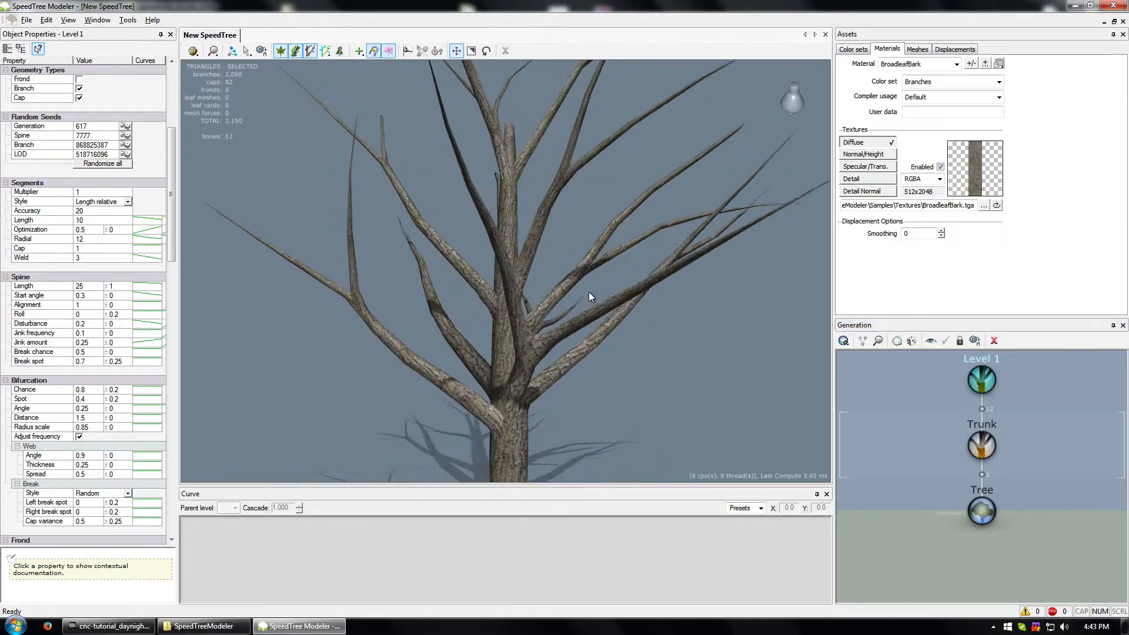
mouse_move(713, 303)
left_mouse_down()
mouse_move(886, 310)
mouse_move(751, 274)
mouse_move(724, 297)
left_mouse_up()
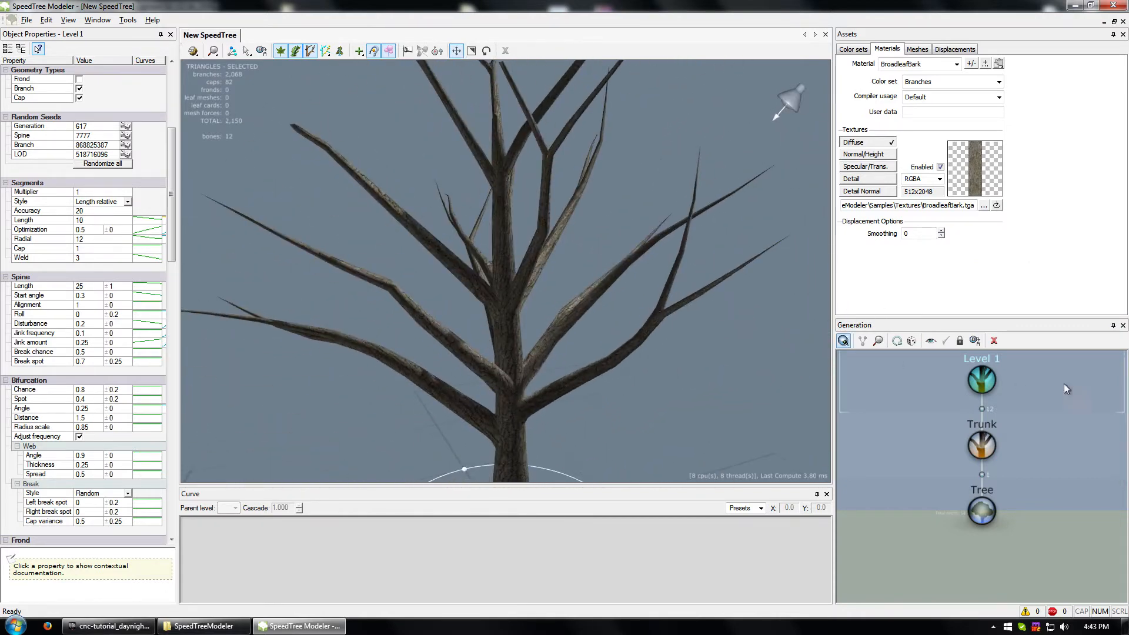
Step: Add Level 2 Standard RT branches to the Level 1 branch generator
right_click(980, 376)
mouse_move(1014, 389)
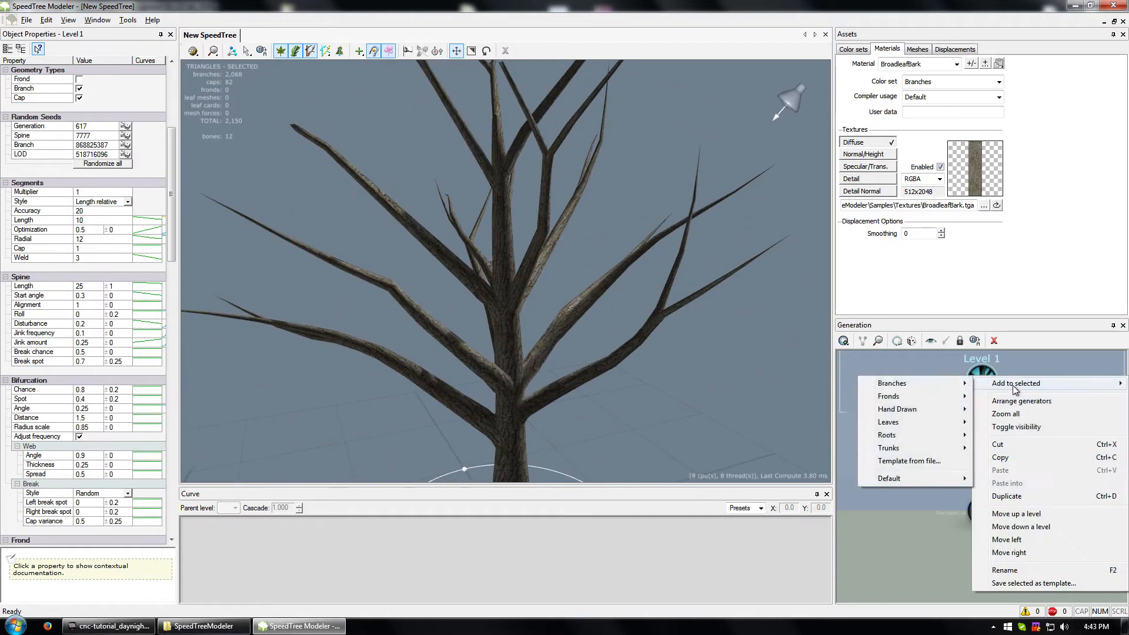
mouse_move(906, 391)
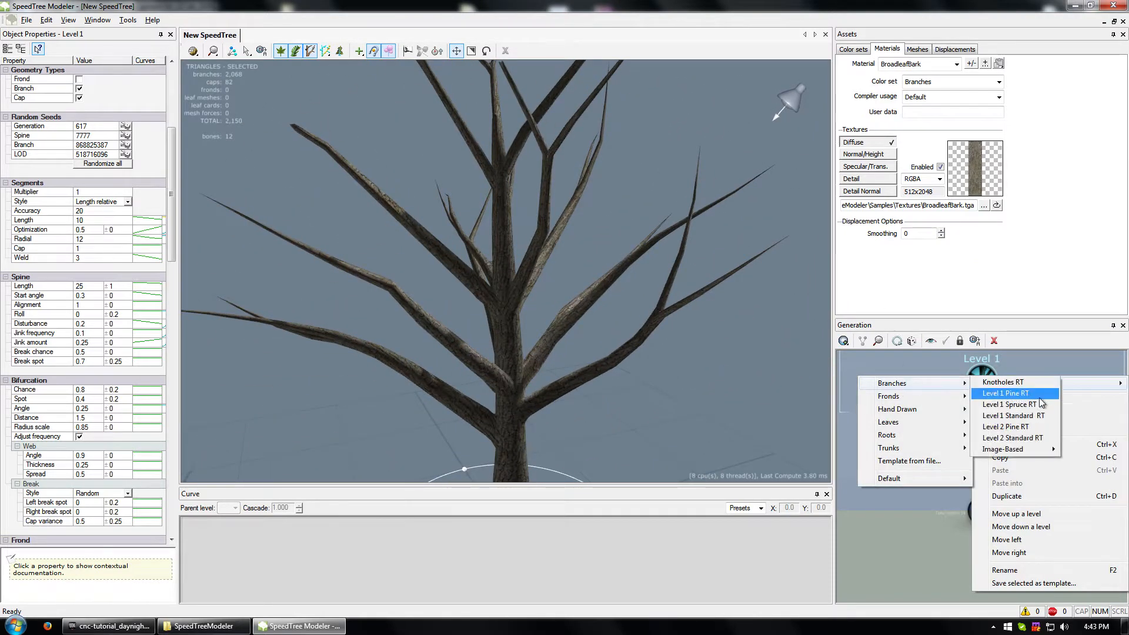
left_click(1041, 443)
left_click_drag(654, 319, 594, 282)
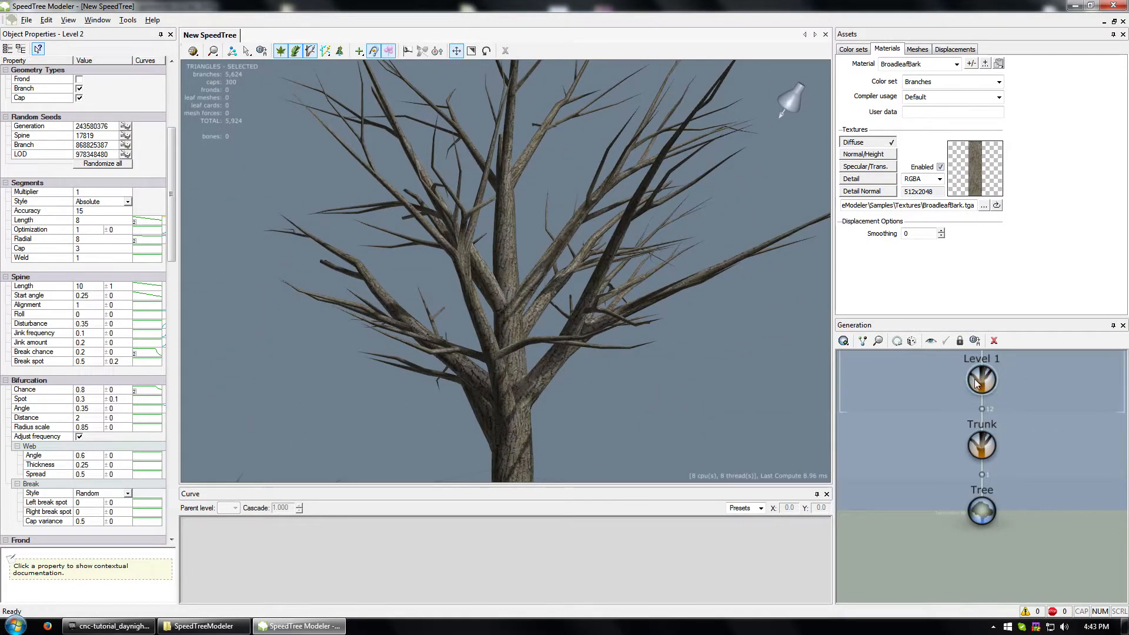
Step: Add a second set of Level 2 Standard RT branches directly to the Trunk generator
left_click(978, 450)
right_click(988, 445)
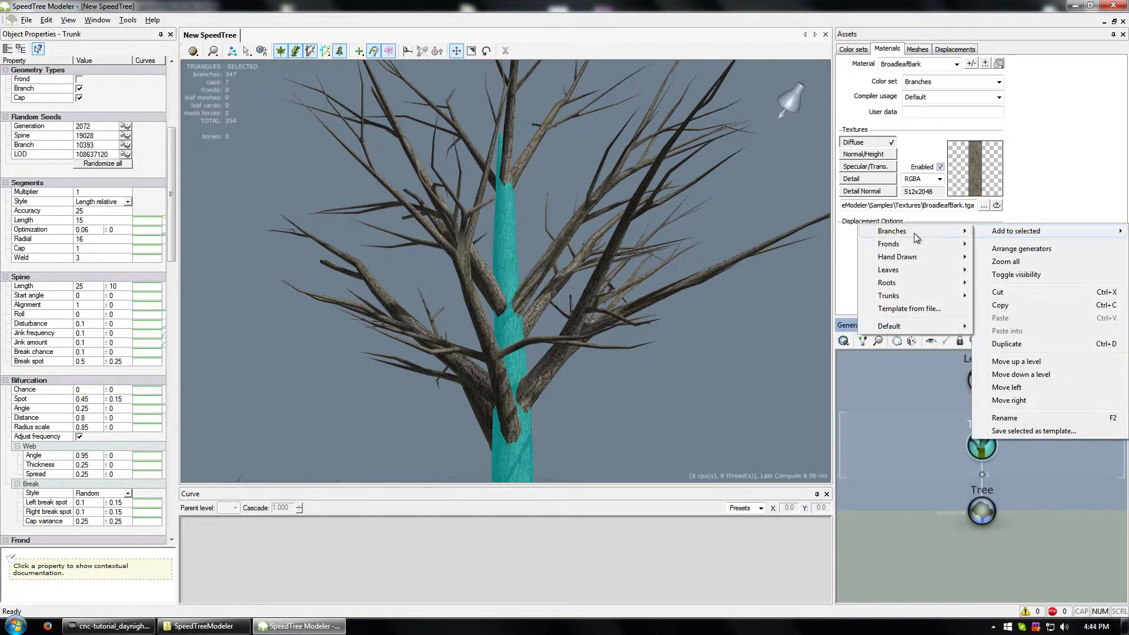
mouse_move(923, 232)
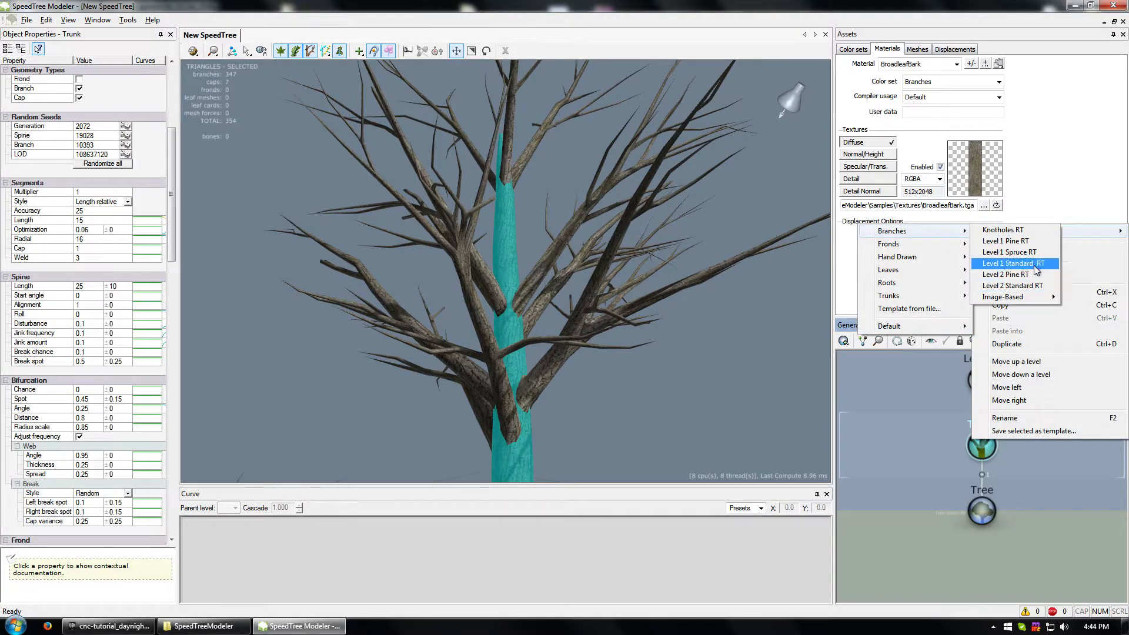
left_click(1032, 286)
left_click_drag(470, 286, 764, 347)
Step: Select the Level 1 and Level 2 generators one after another and examine which branches of the tree each one controls
left_click(1014, 379)
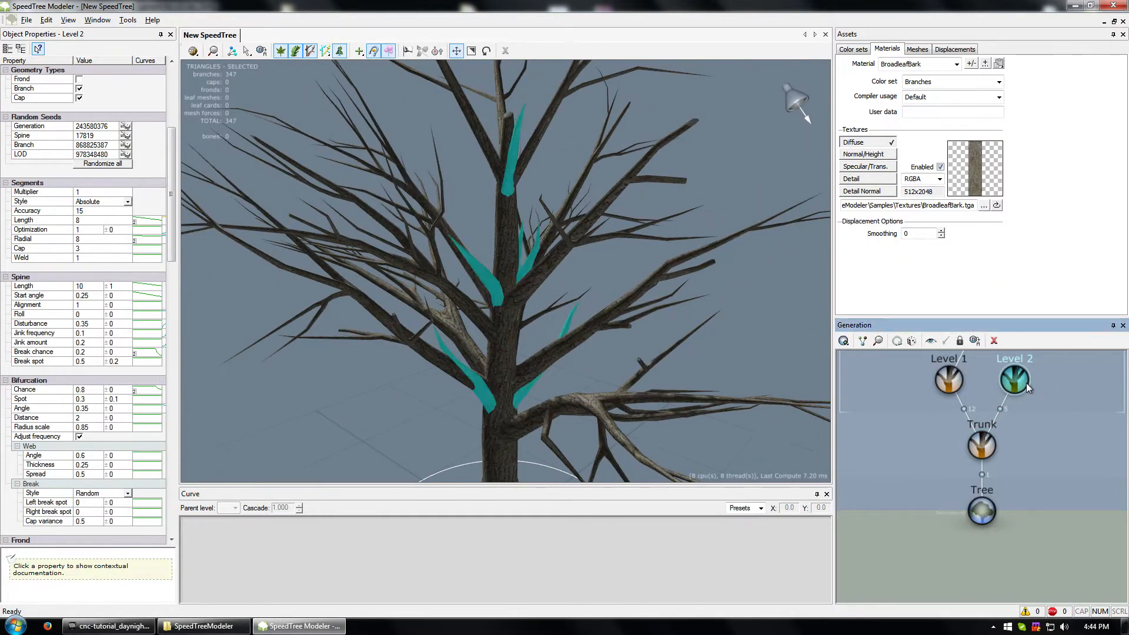
left_click_drag(609, 342, 517, 353)
left_click(956, 379)
left_click(1040, 412)
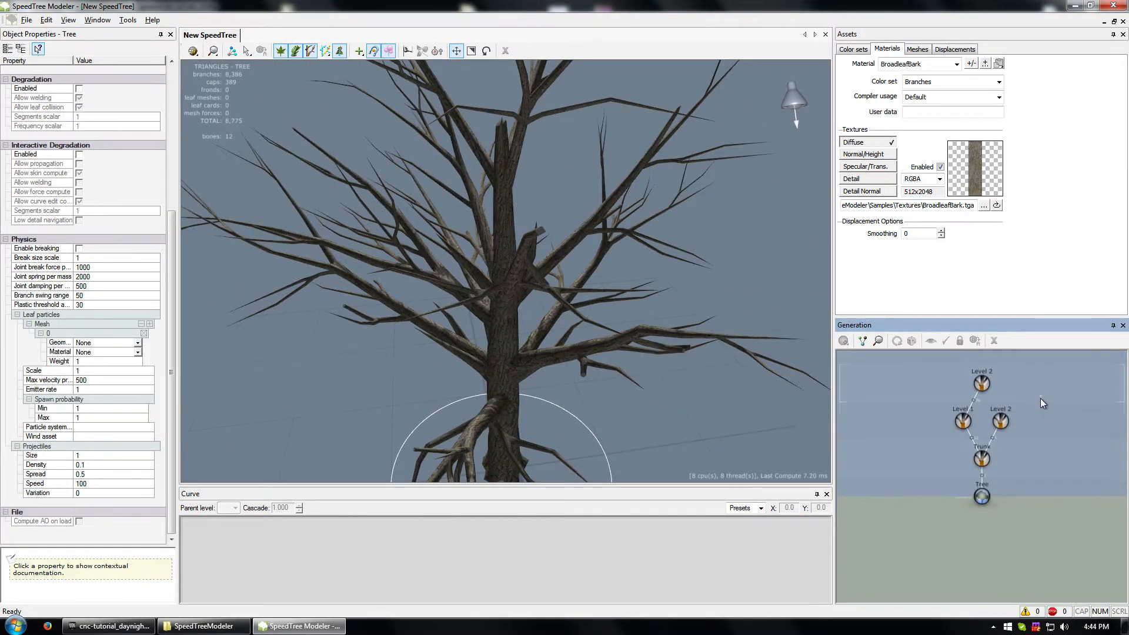
scroll(1039, 394, "down", 3)
scroll(1023, 464, "up", 2)
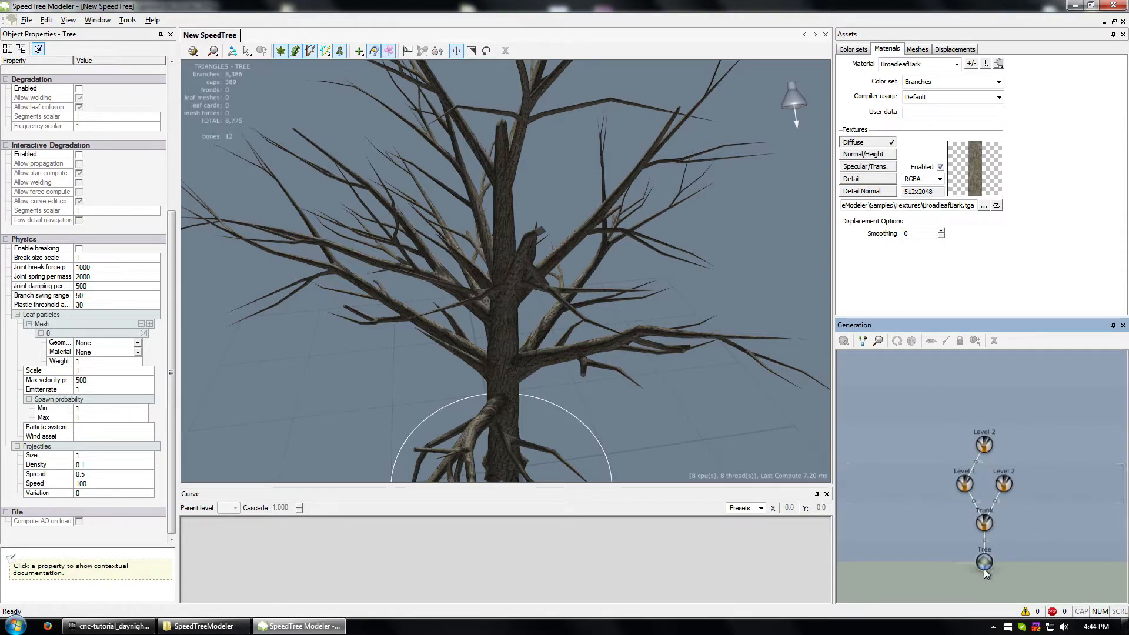
left_click(968, 482)
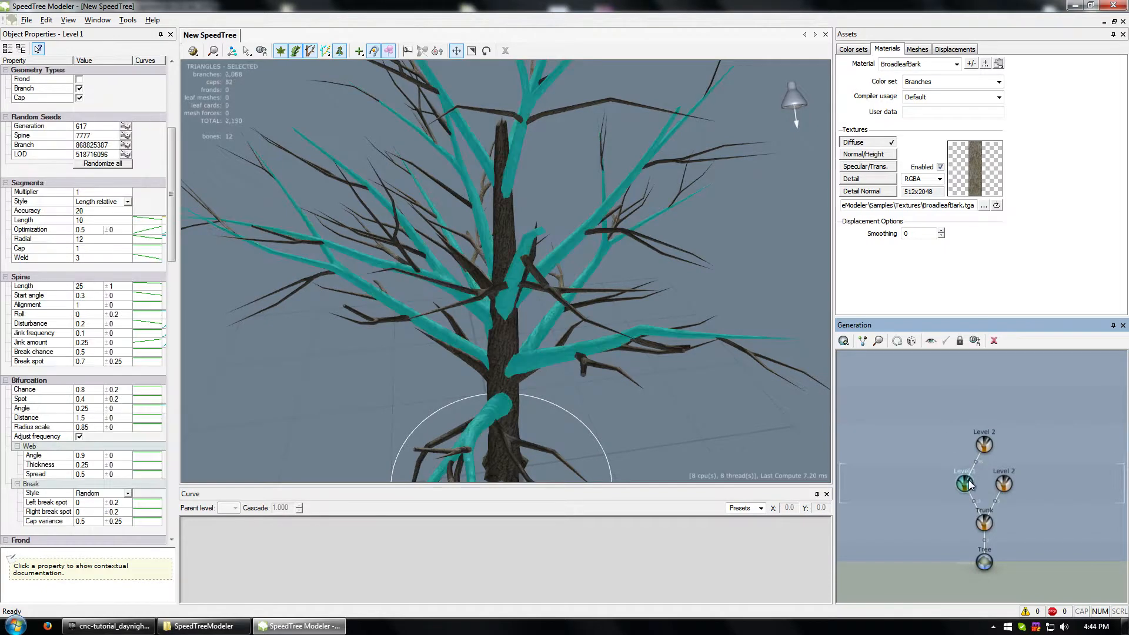
left_click(988, 441)
left_click(1004, 483)
left_click(996, 500)
left_click(1031, 518)
left_click(984, 444)
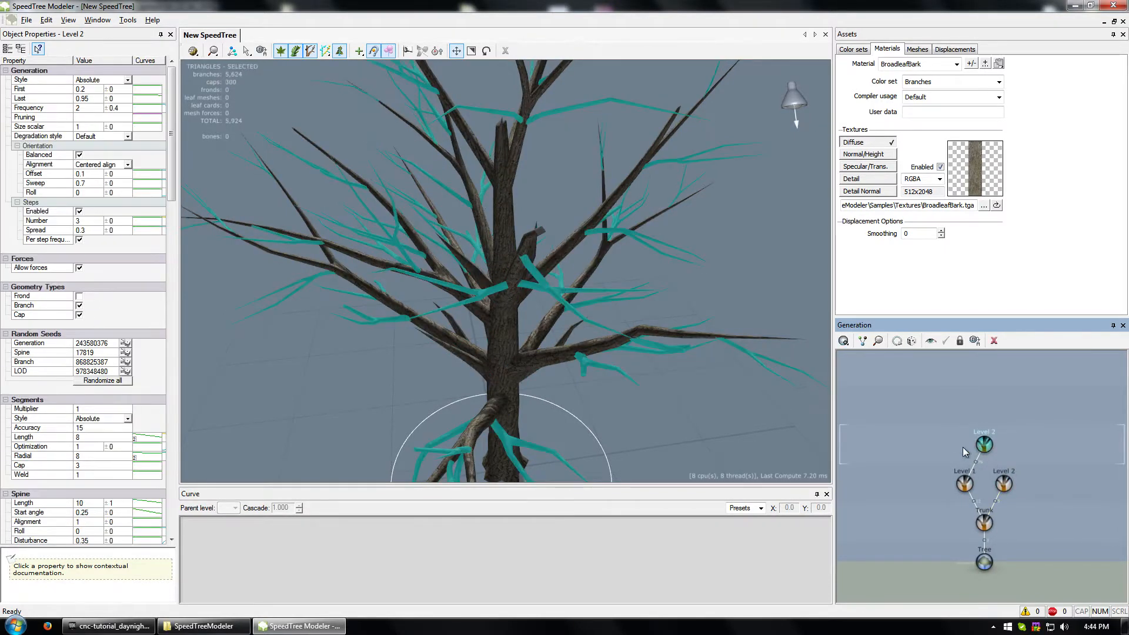
Step: Add Cascading RT leaves to the Level 1 branch generator
left_click(965, 477)
right_click(965, 478)
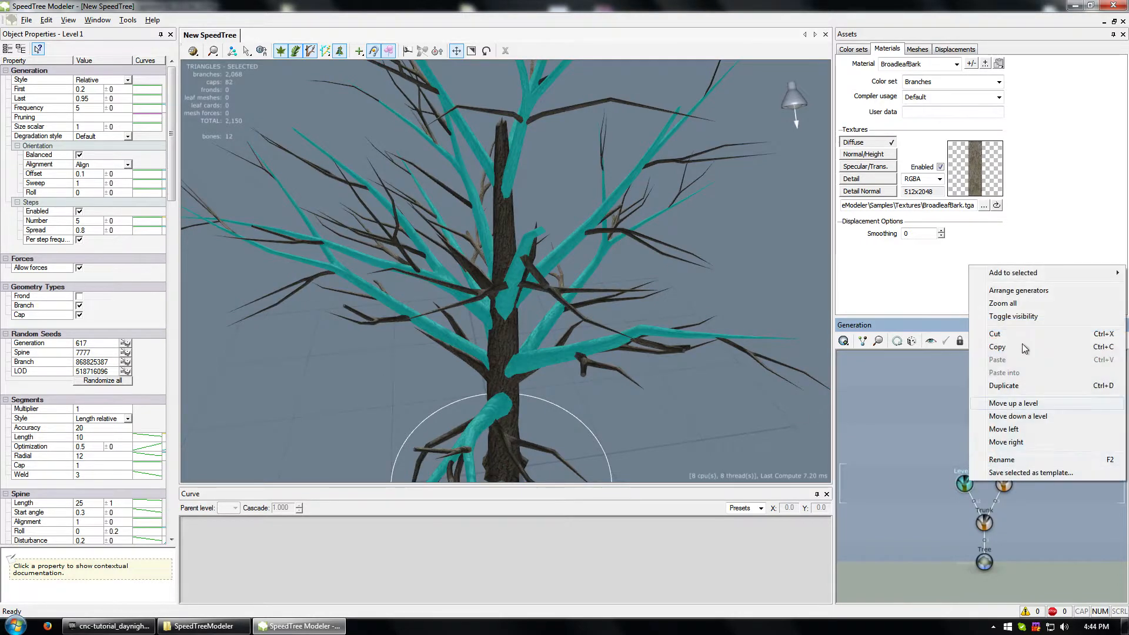
mouse_move(1013, 273)
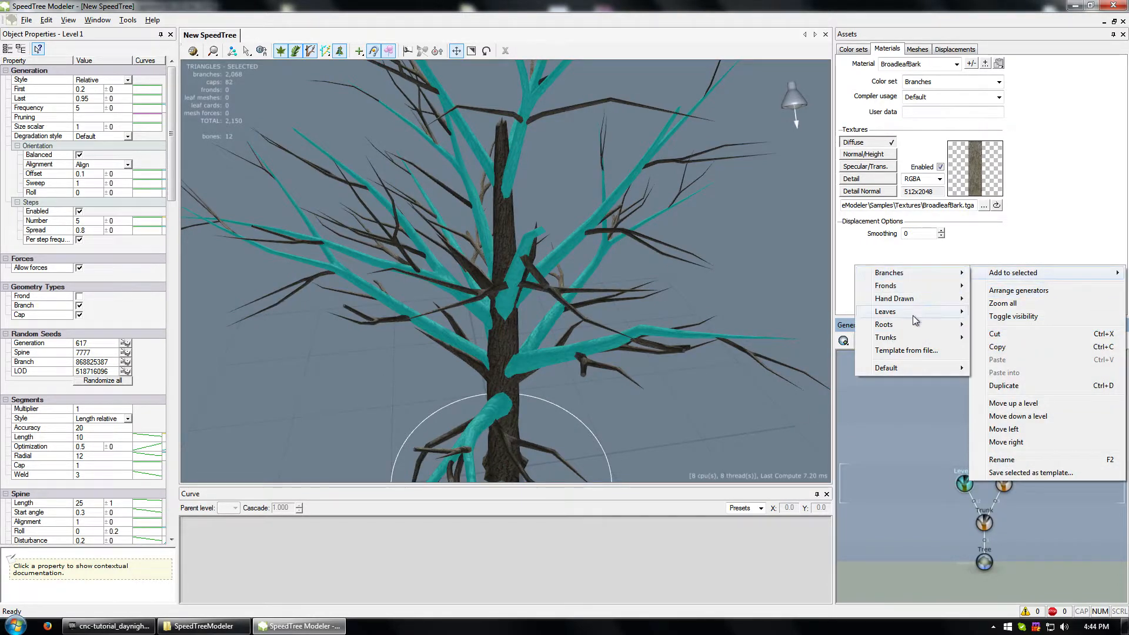
mouse_move(891, 289)
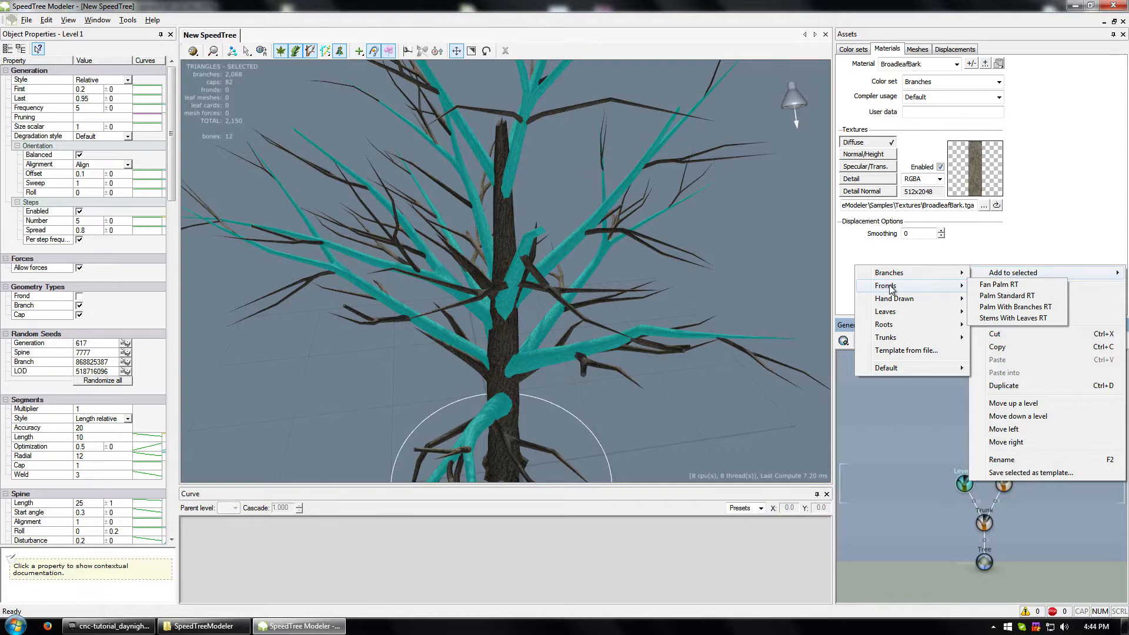
mouse_move(910, 314)
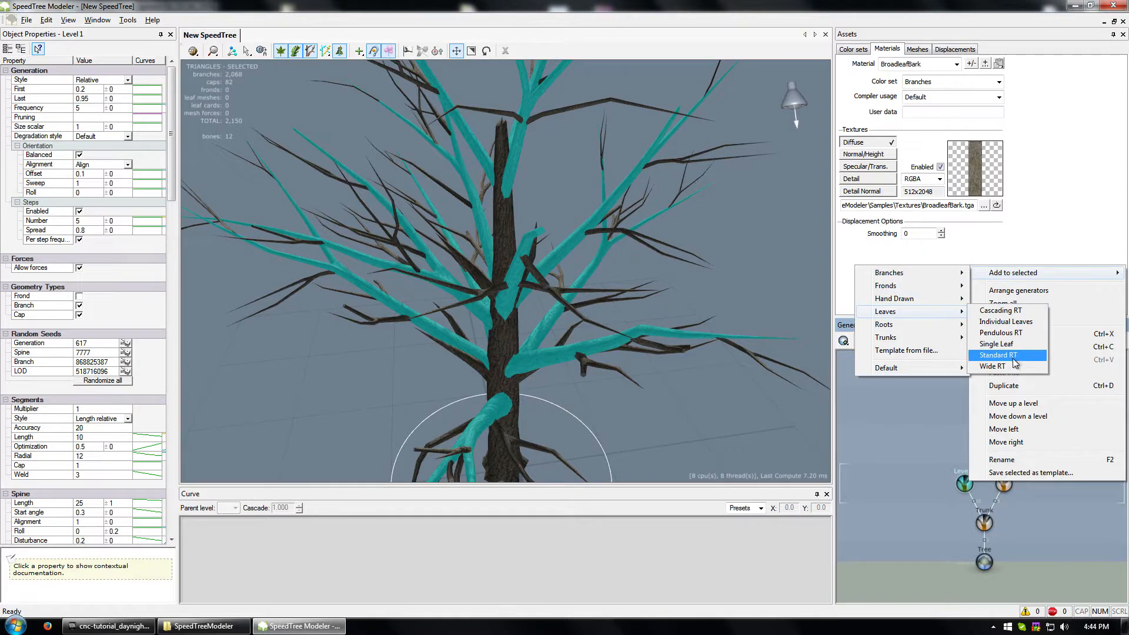
left_click(1022, 312)
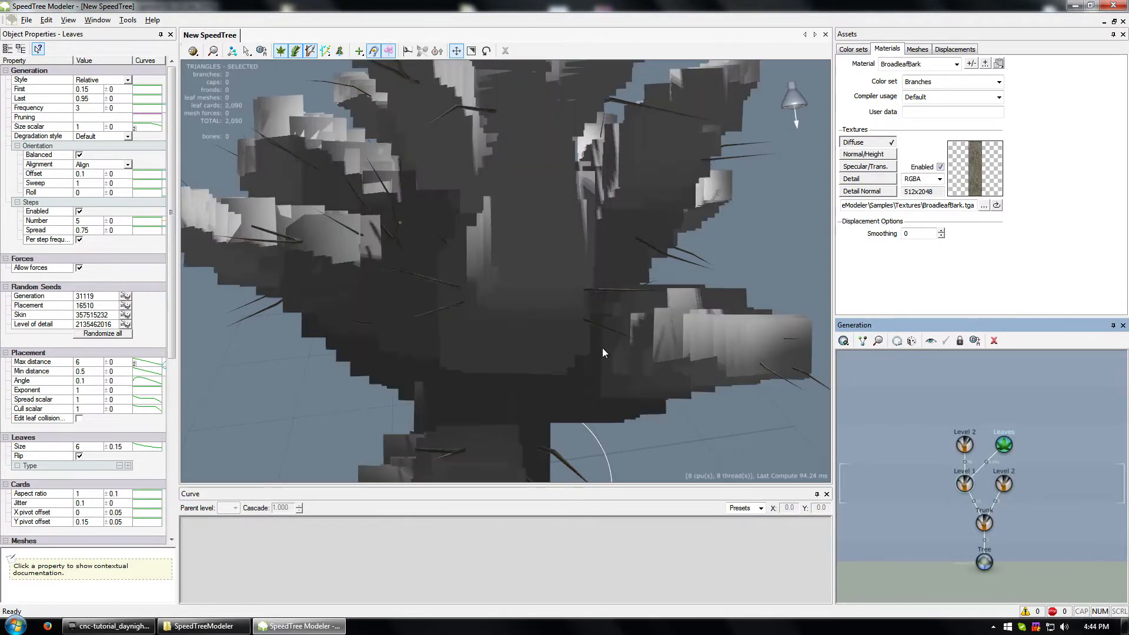
Step: Move the Leaves generator one place left, ahead of the Level 2 generator on the Level 1 branches
left_click_drag(731, 264, 663, 299)
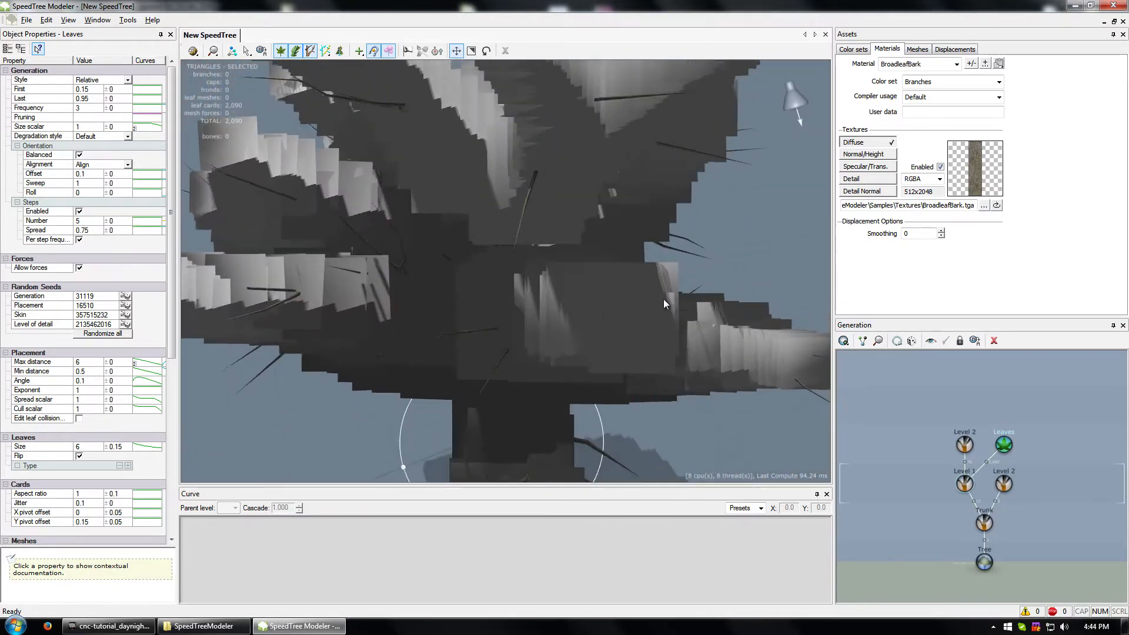
right_click(1005, 446)
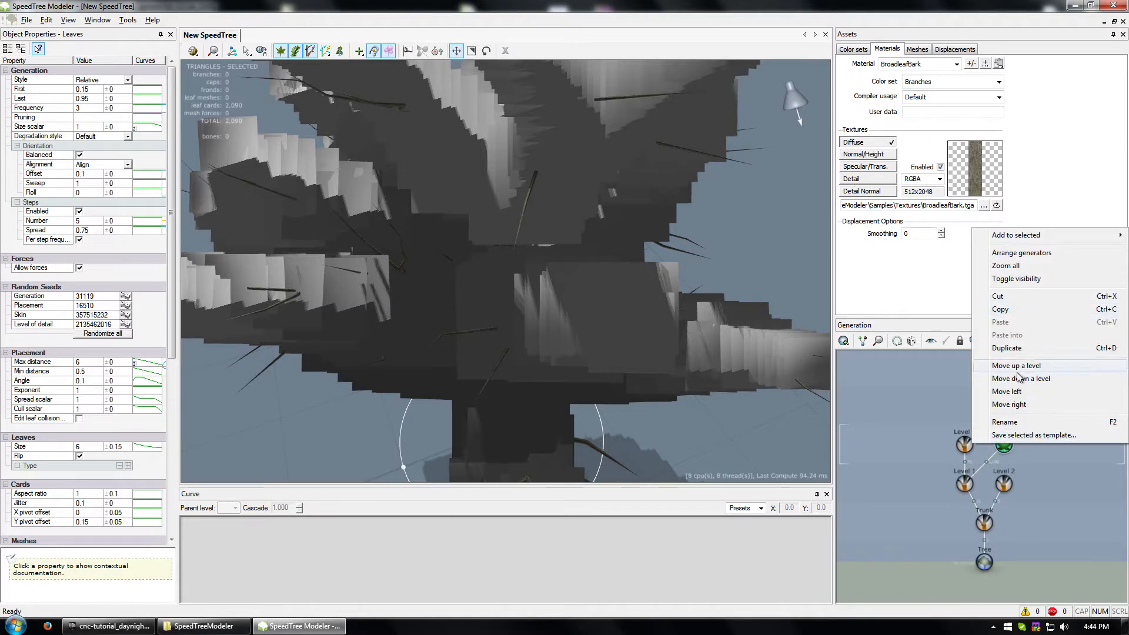
left_click(1030, 392)
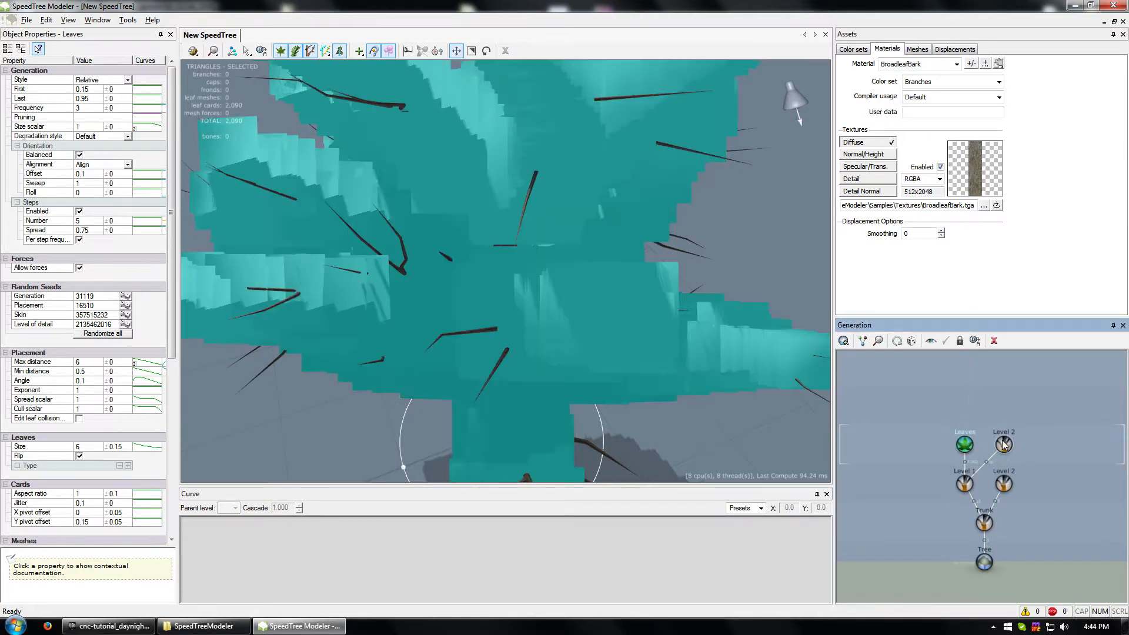
left_click(966, 447)
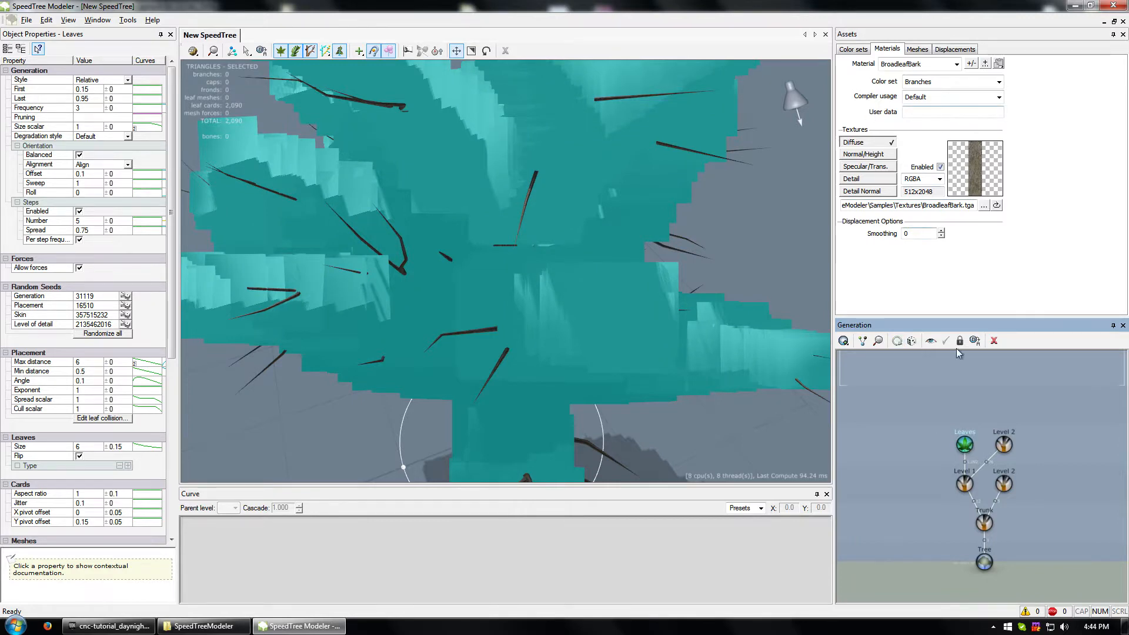
Step: Add a new material to the assets from the SampleLeaves_2.tga texture in the Textures folder
left_click(986, 64)
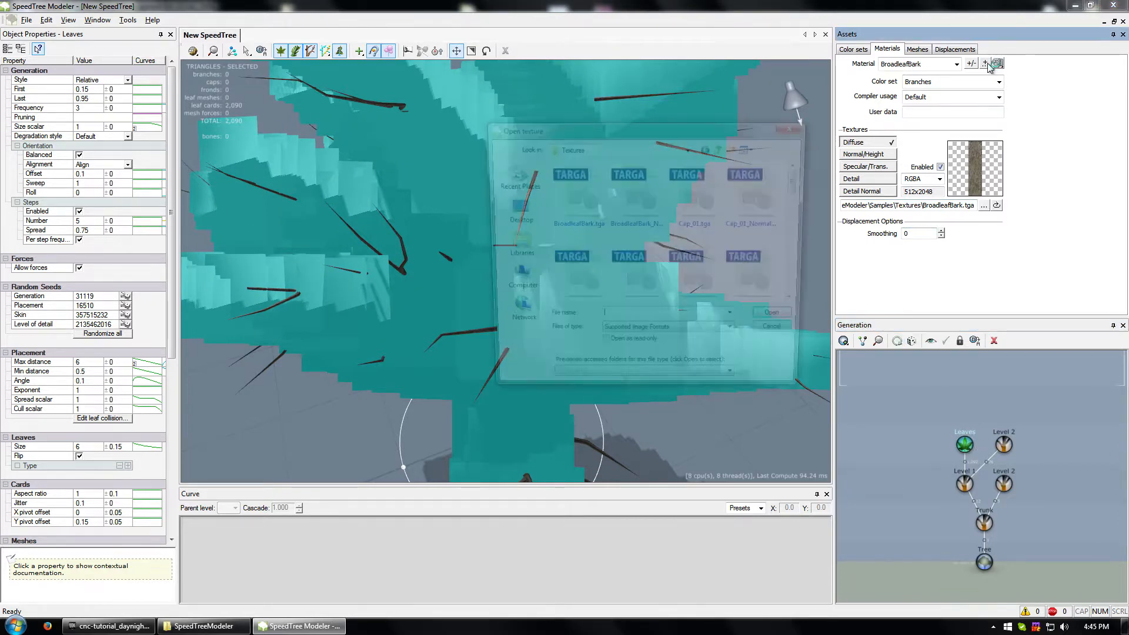
left_click_drag(805, 187, 809, 283)
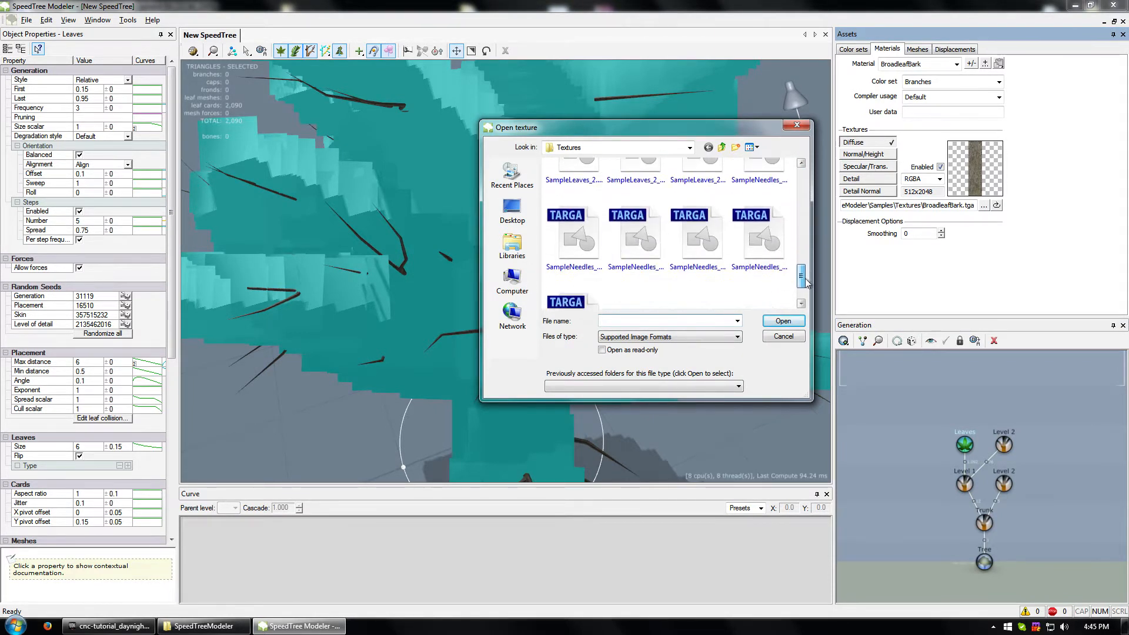
left_click(574, 176)
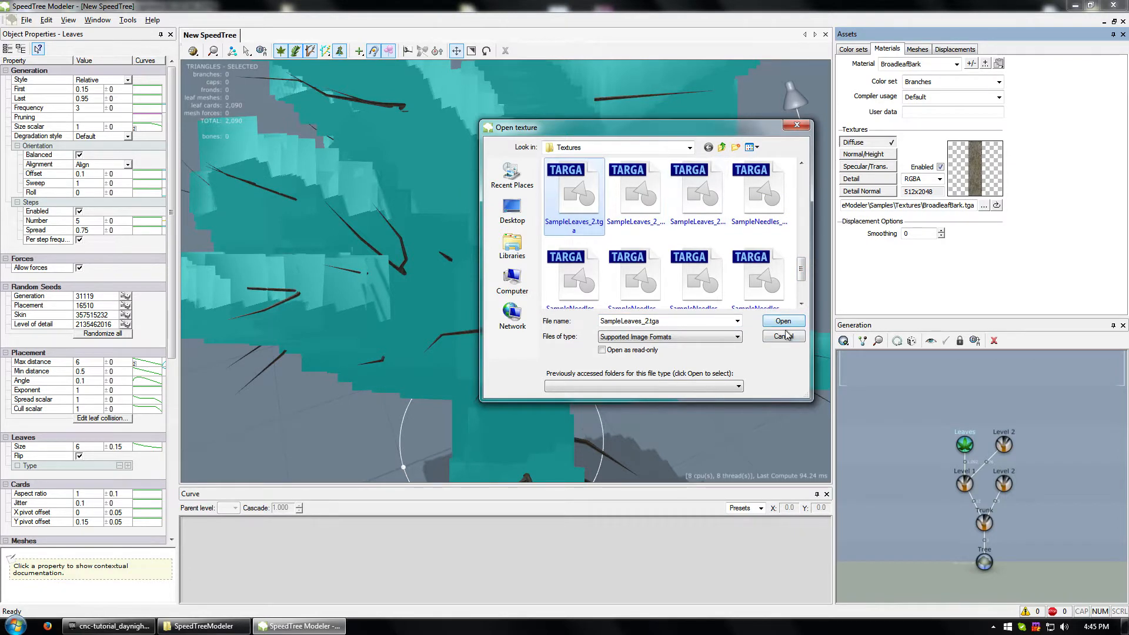
left_click(783, 321)
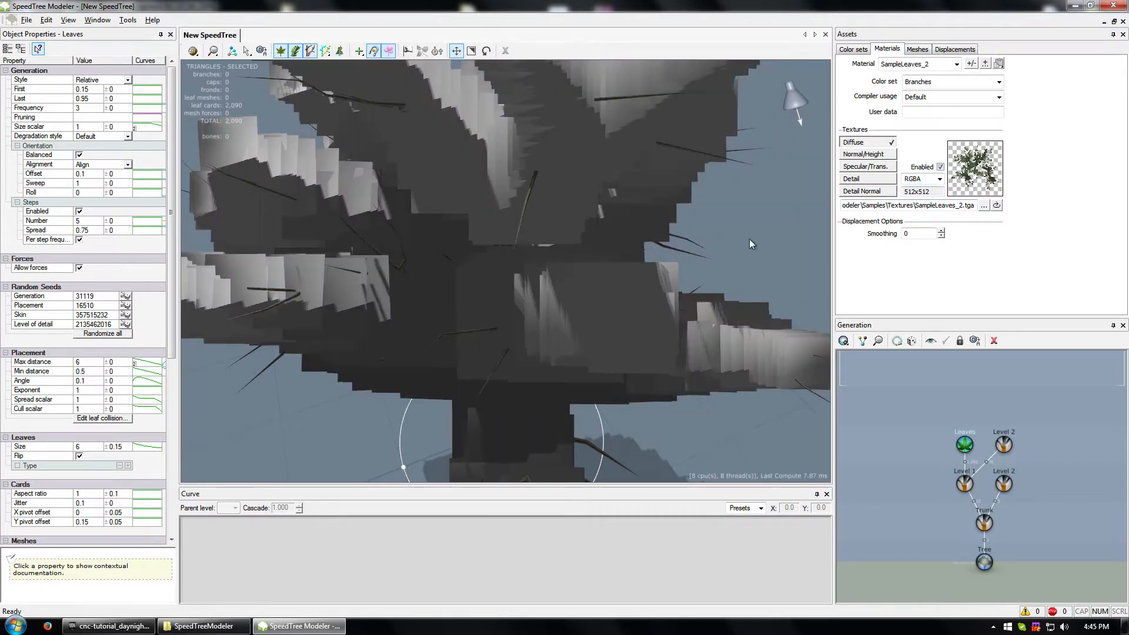
Step: Assign the SampleLeaves_2 material to the leaf type of the Leaves generator
left_click(975, 453)
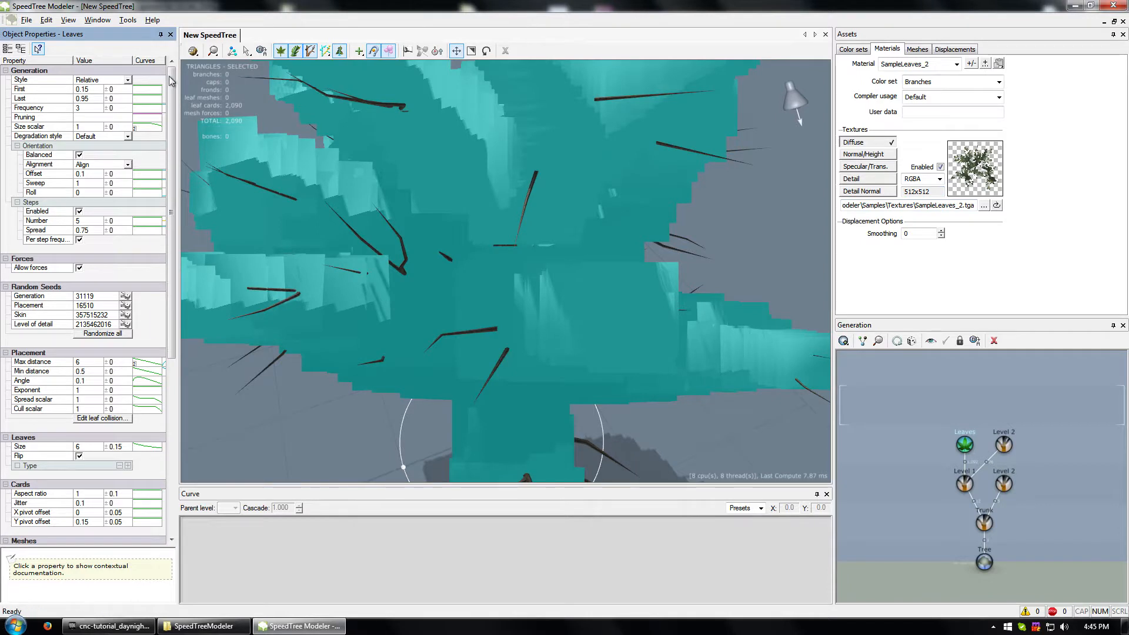
scroll(17, 286, "down", 6)
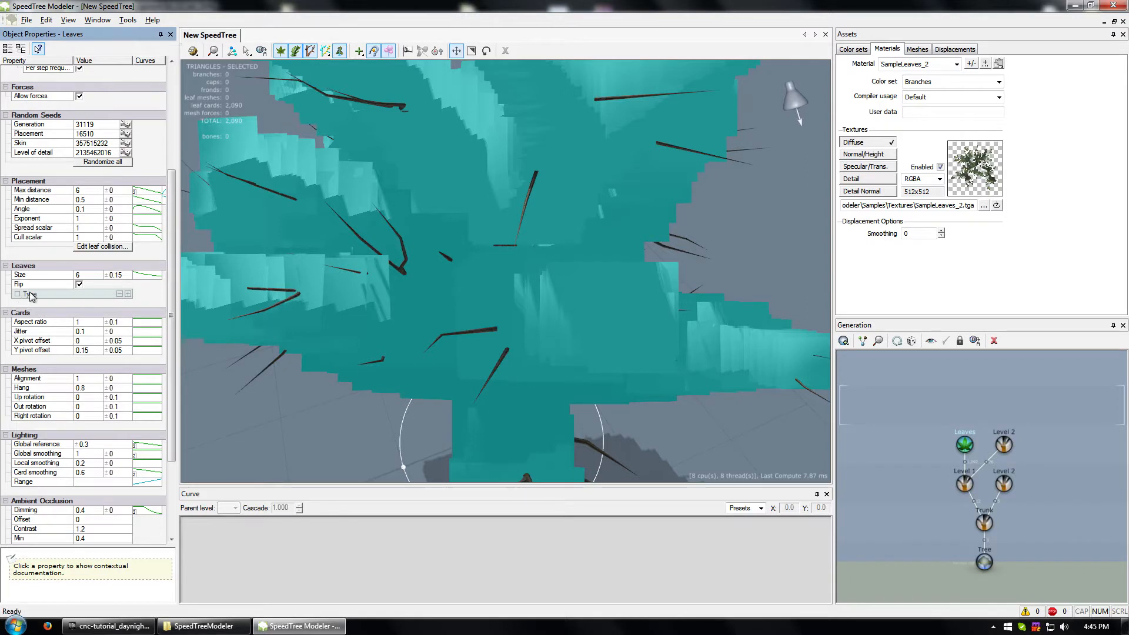
left_click(129, 294)
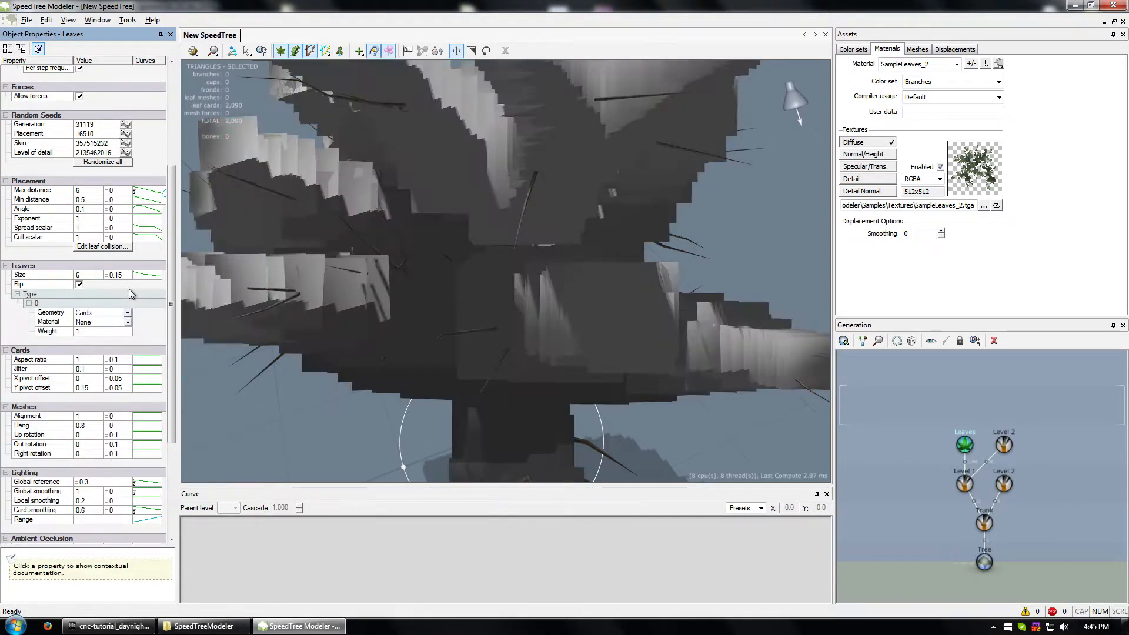
left_click(127, 322)
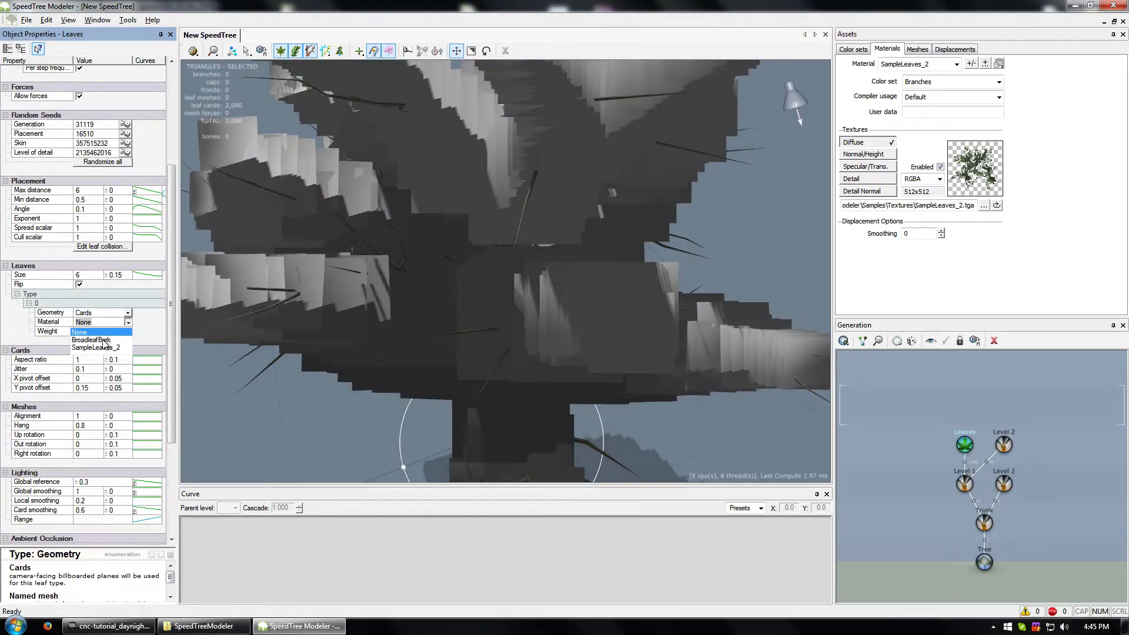
left_click(106, 341)
left_click_drag(226, 337, 576, 295)
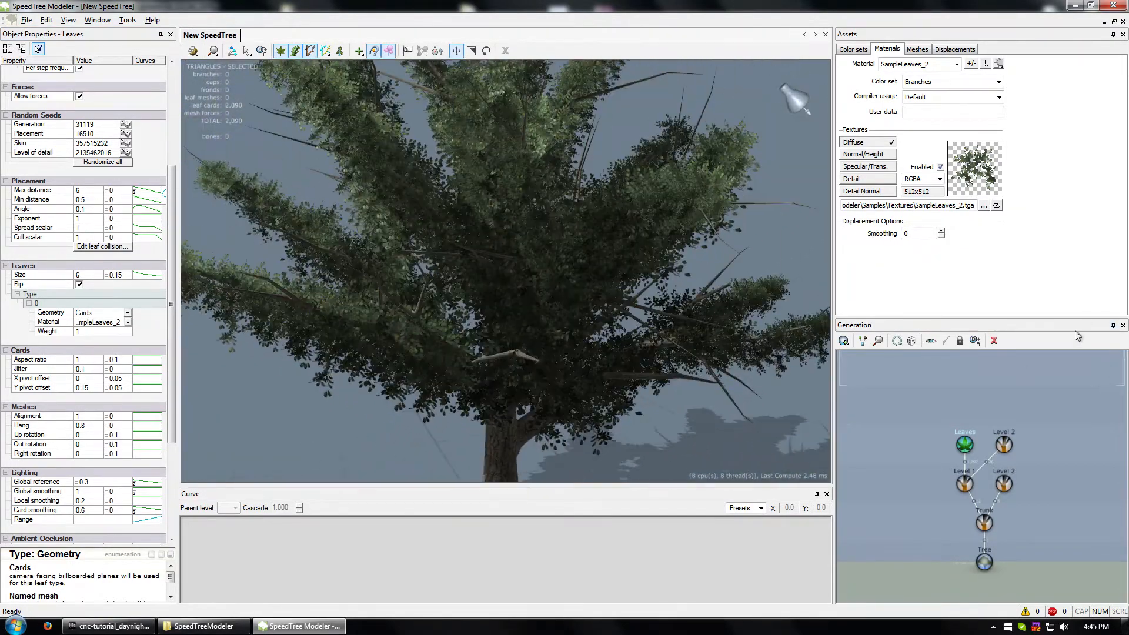
Step: Add Pendulous RT leaves to the Level 1 branch generator
left_click(966, 445)
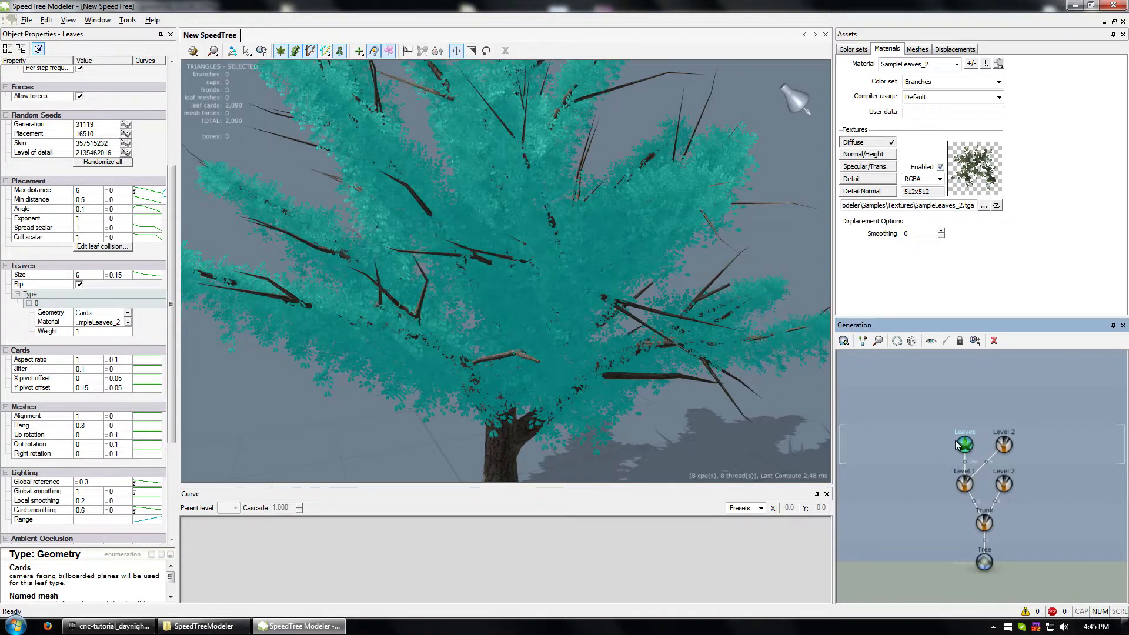
right_click(962, 445)
mouse_move(999, 231)
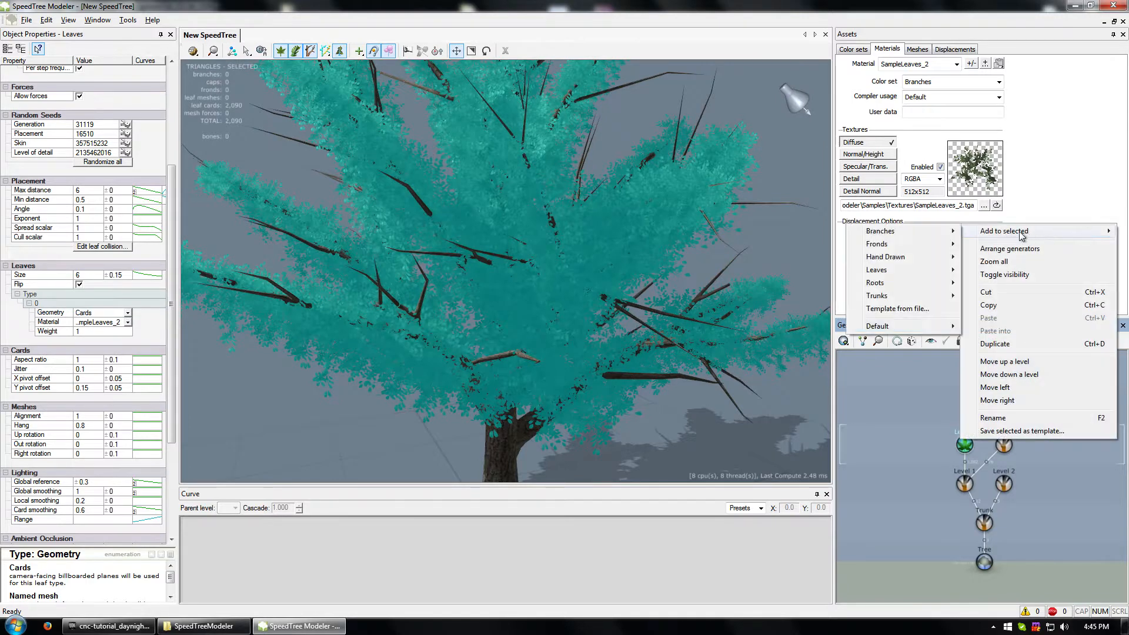
mouse_move(882, 234)
right_click(967, 480)
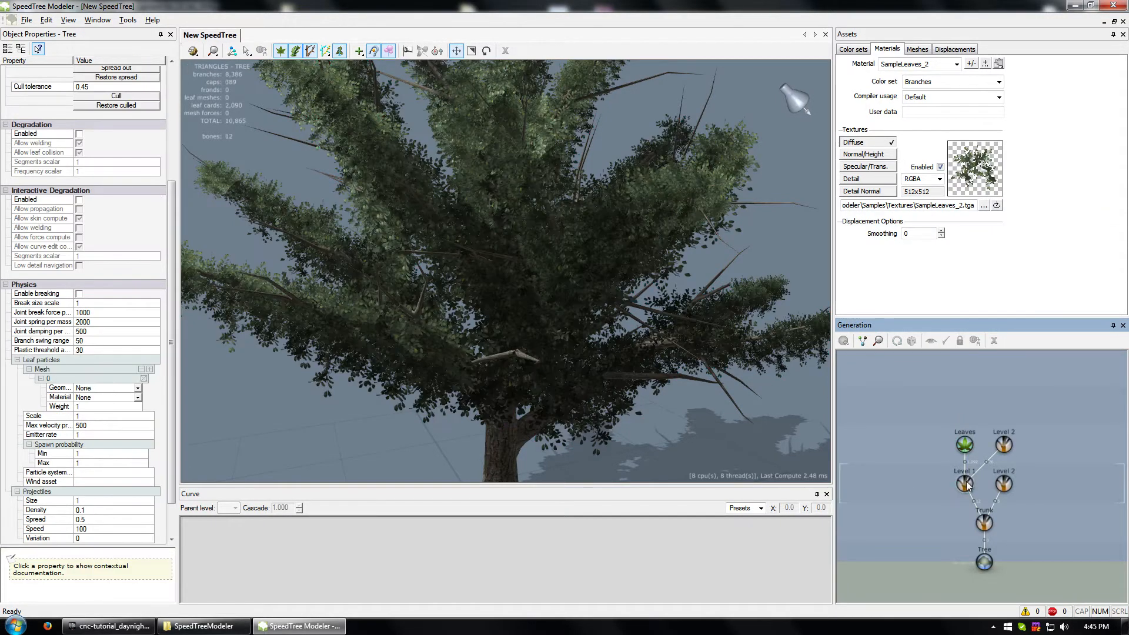
mouse_move(1023, 269)
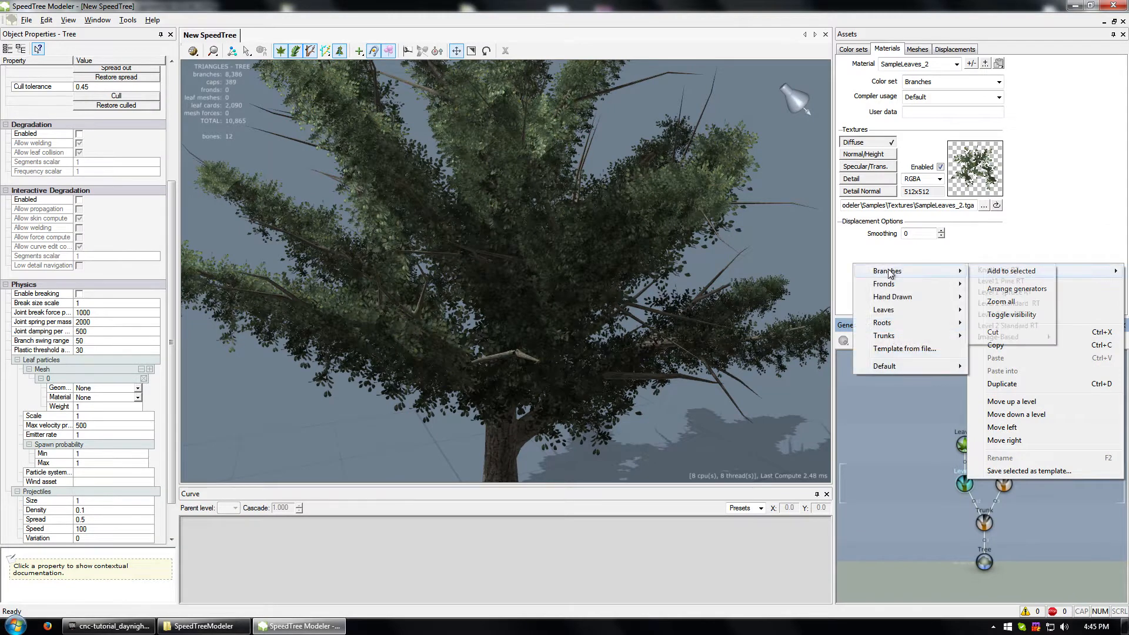
mouse_move(883, 310)
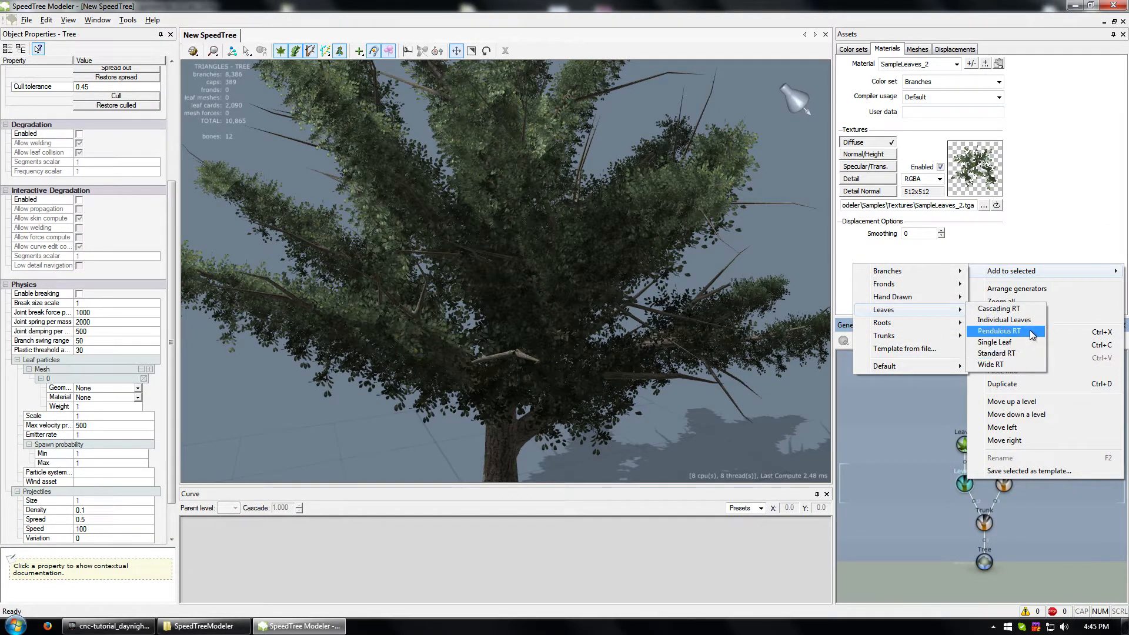
left_click(1000, 331)
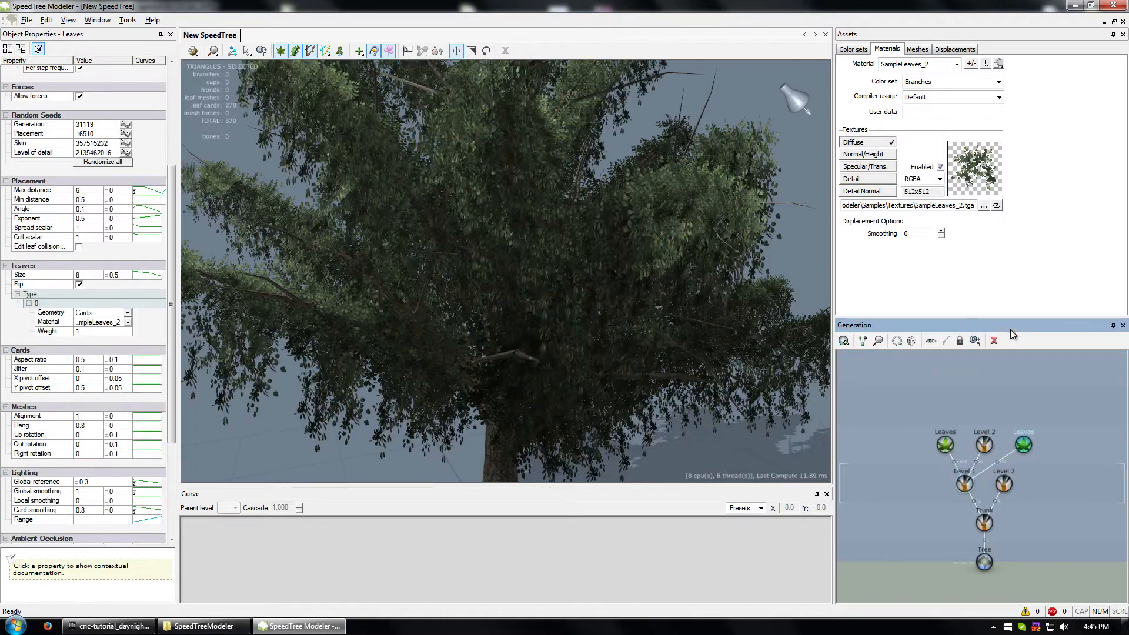
Step: Move the original Cascading RT Leaves generator up a level, above the Level 2 generator
left_click(1024, 447)
left_click(947, 445)
right_click(948, 444)
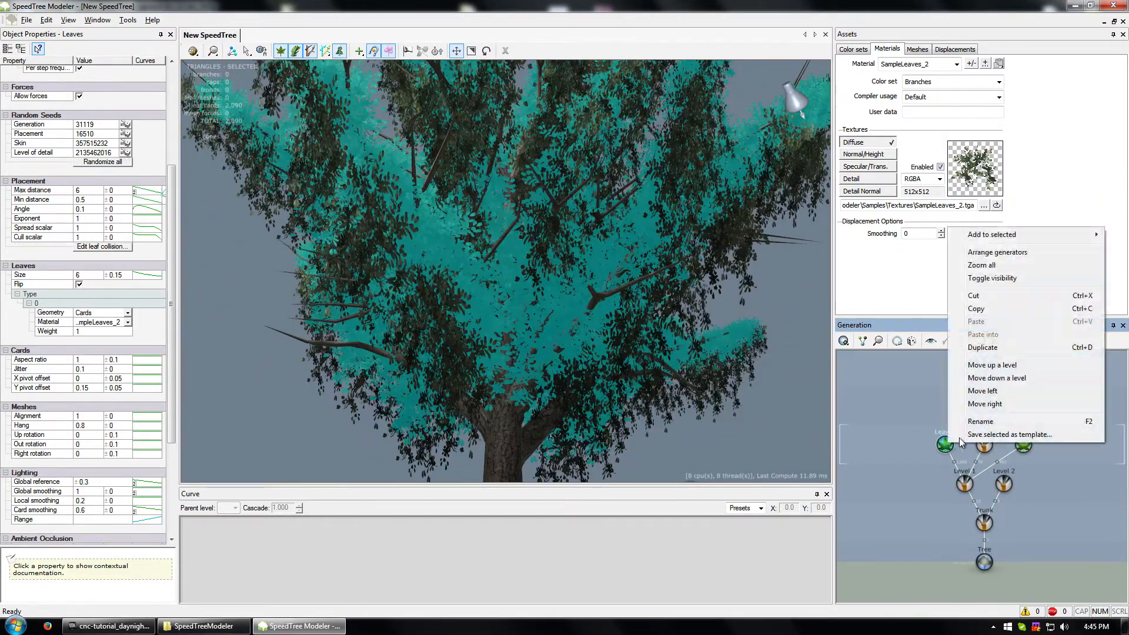
left_click(945, 433)
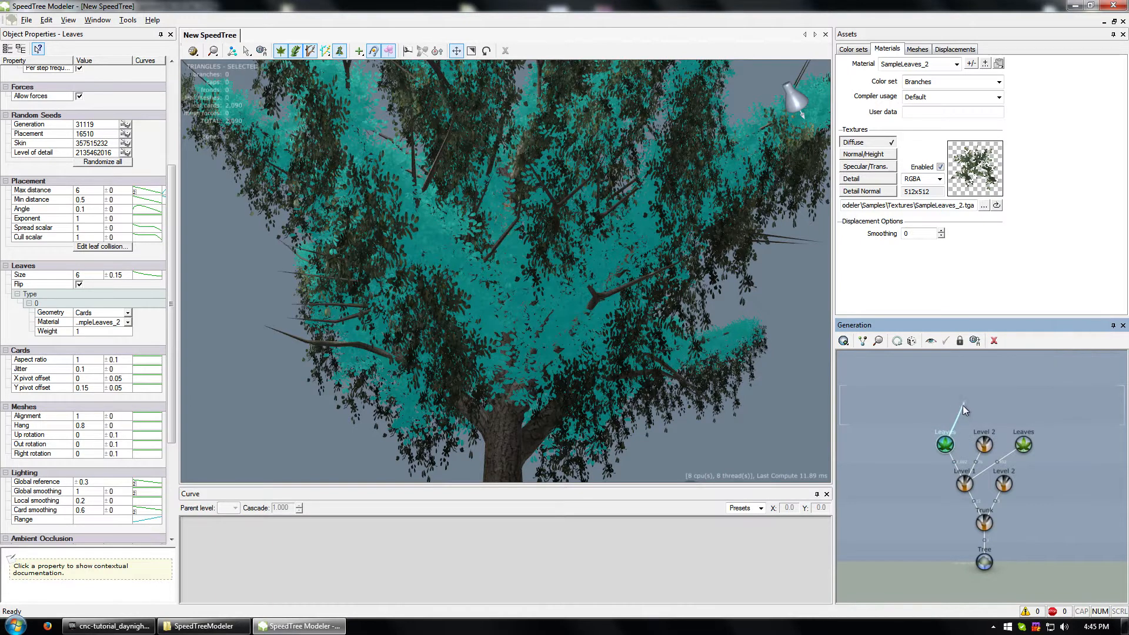
right_click(947, 447)
left_click(986, 410)
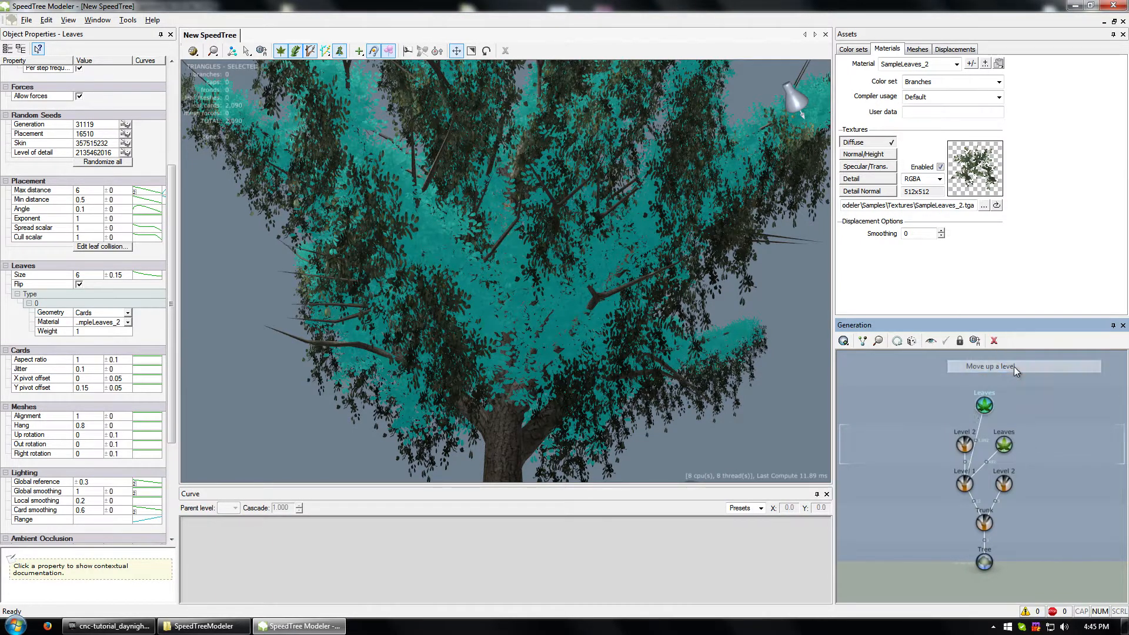
Step: Link the raised Leaves generator to the trunk's Level 2 generator and place a second Leaves generator beside it for the other Level 2 branches
left_click(966, 445)
left_click_drag(975, 441, 967, 447)
left_click_drag(735, 330, 763, 380)
left_click_drag(1006, 483, 985, 406)
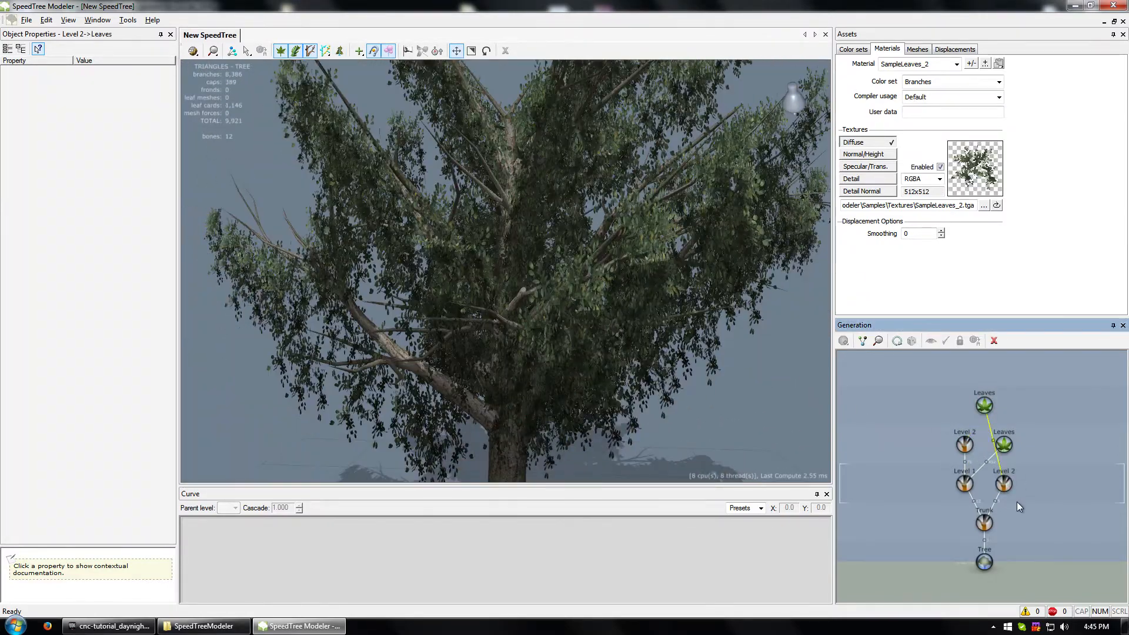
left_click(986, 407)
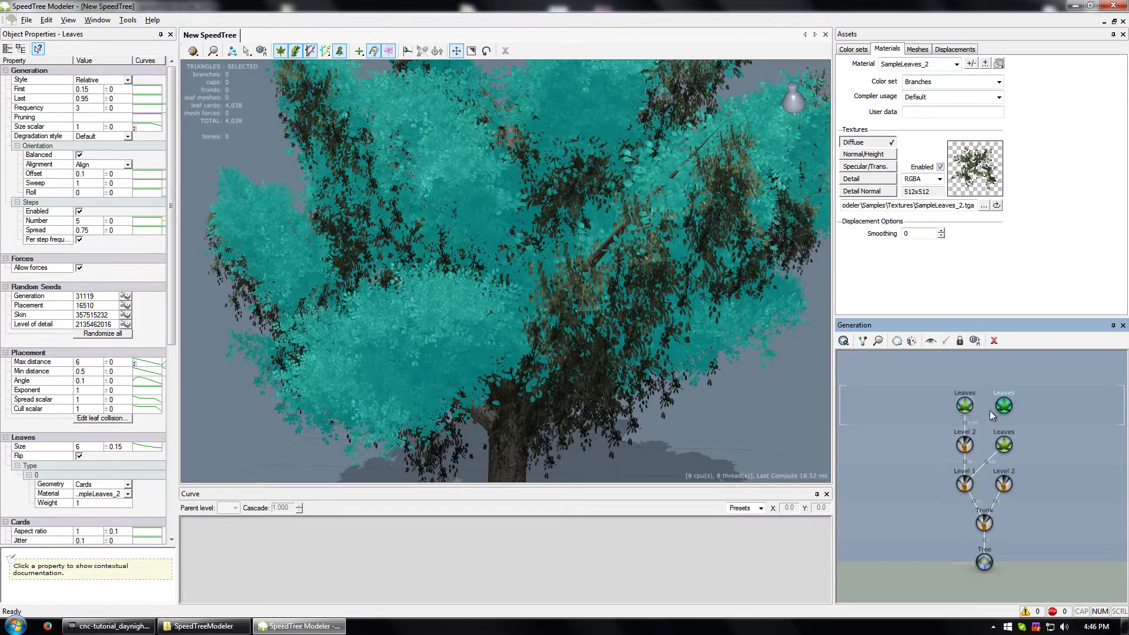
left_click(1002, 423)
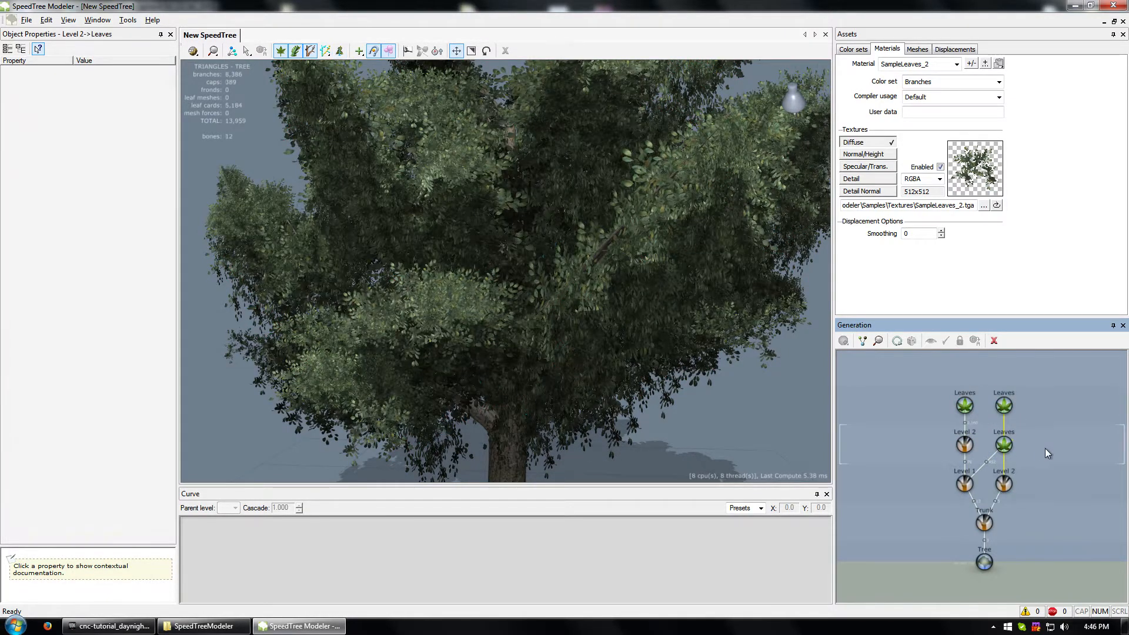
Step: Move the Pendulous RT Leaves generator one place left, ahead of the Level 2 generator on the Level 1 branches
right_click(1010, 449)
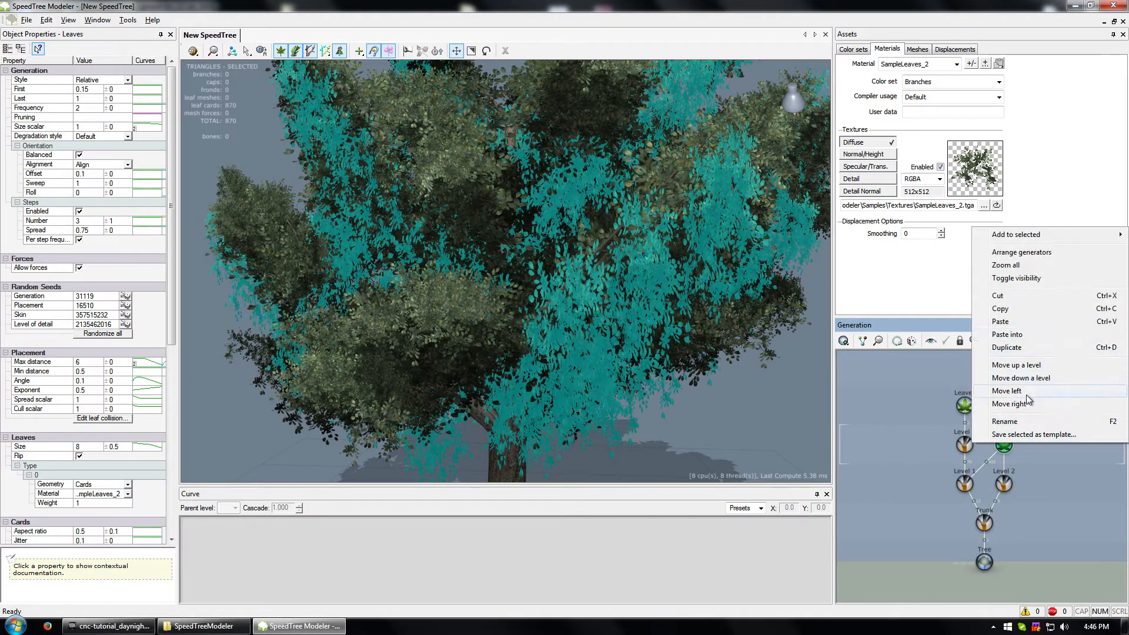
left_click(1027, 392)
left_click(1037, 446)
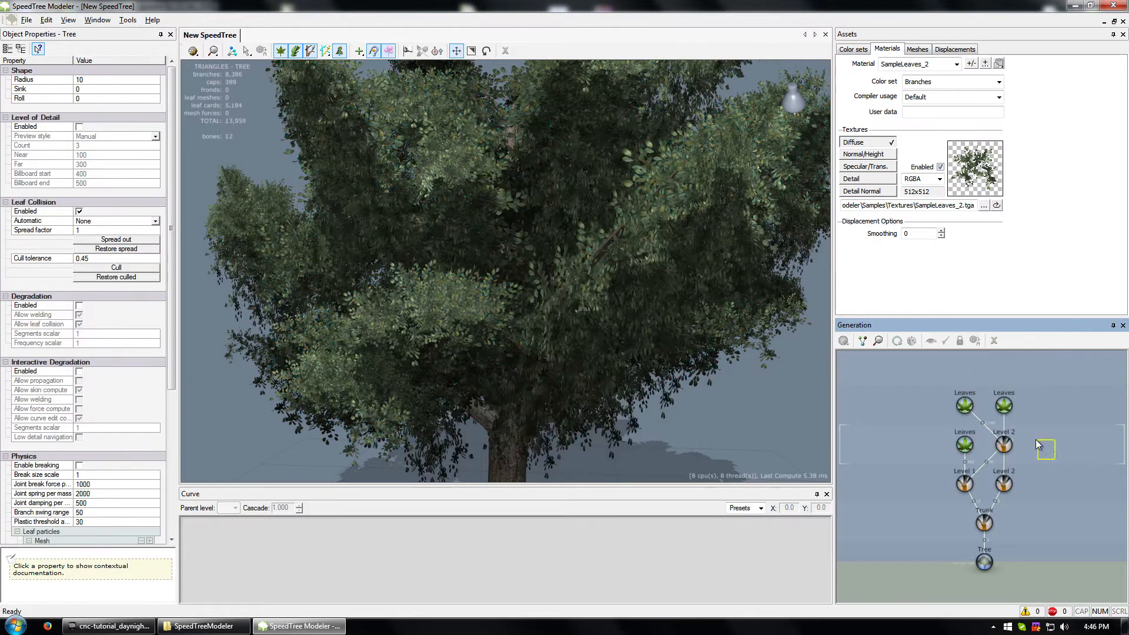
right_click(964, 450)
left_click(1022, 398)
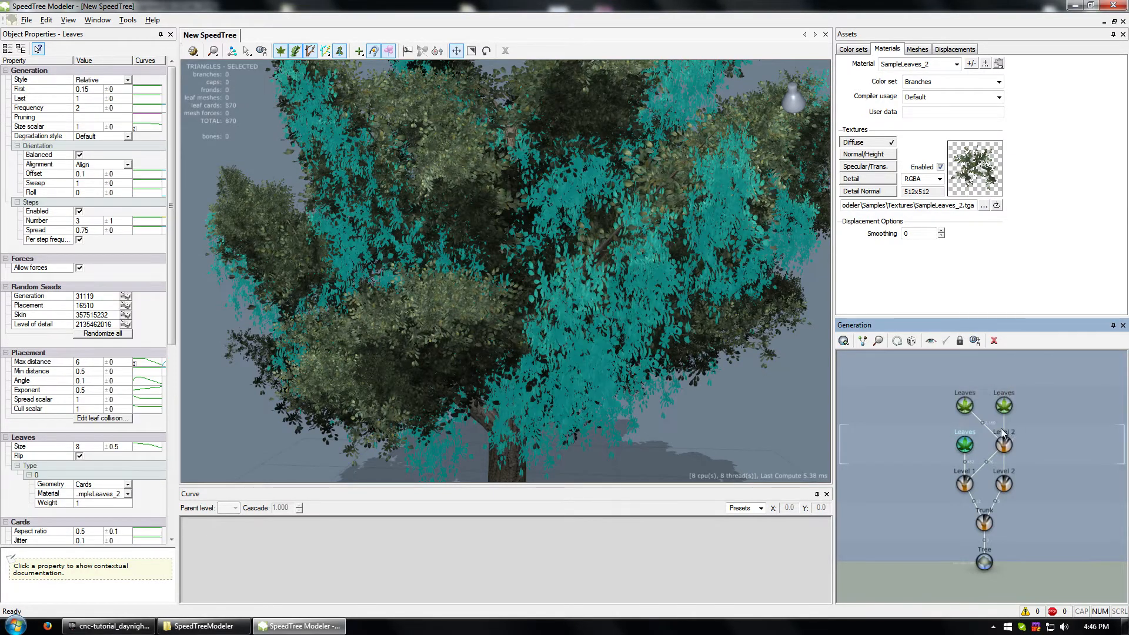
Step: Select the Level 2 branches and their leaves, and examine the foliage close up and across the whole tree
left_click(1004, 445)
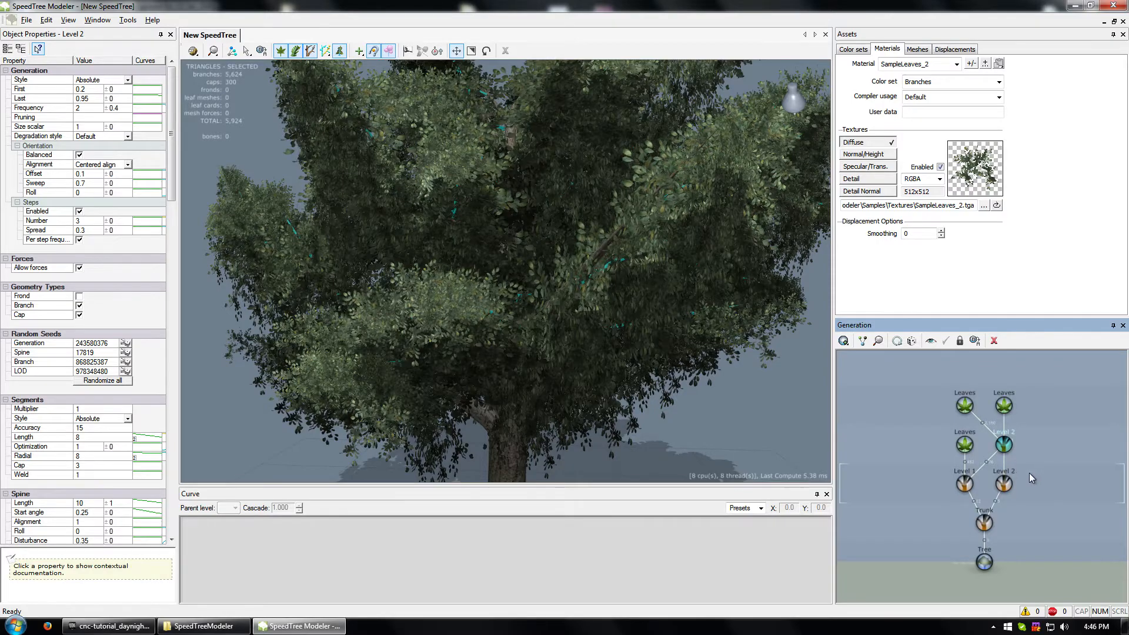
left_click_drag(553, 330, 595, 369)
right_click(595, 369)
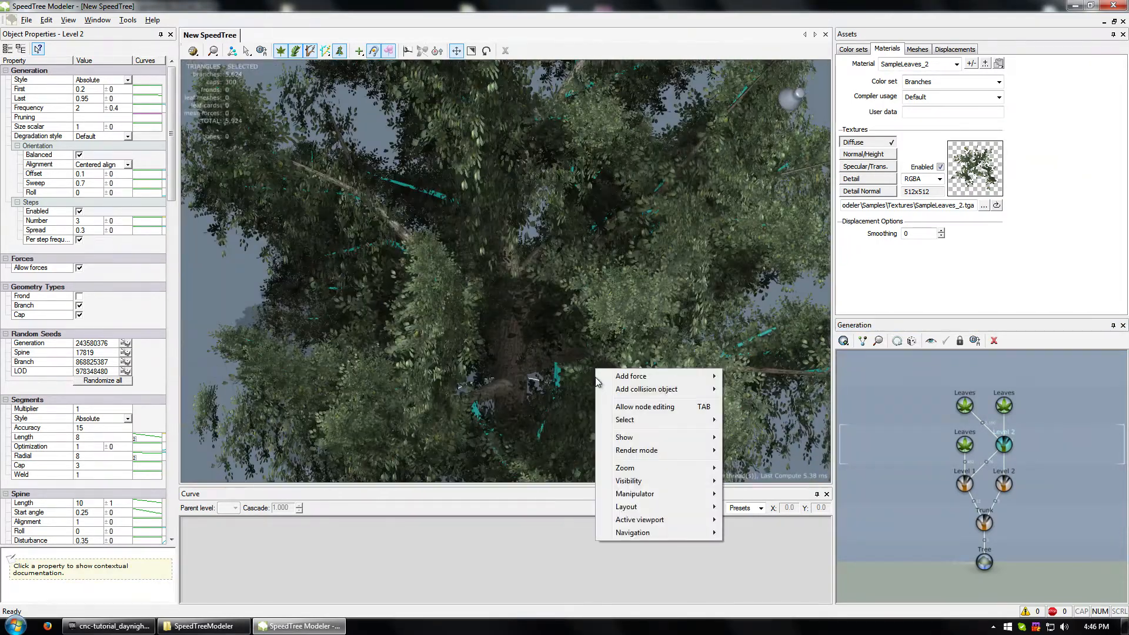
left_click(579, 313)
scroll(591, 317, "up", 2)
scroll(591, 317, "down", 8)
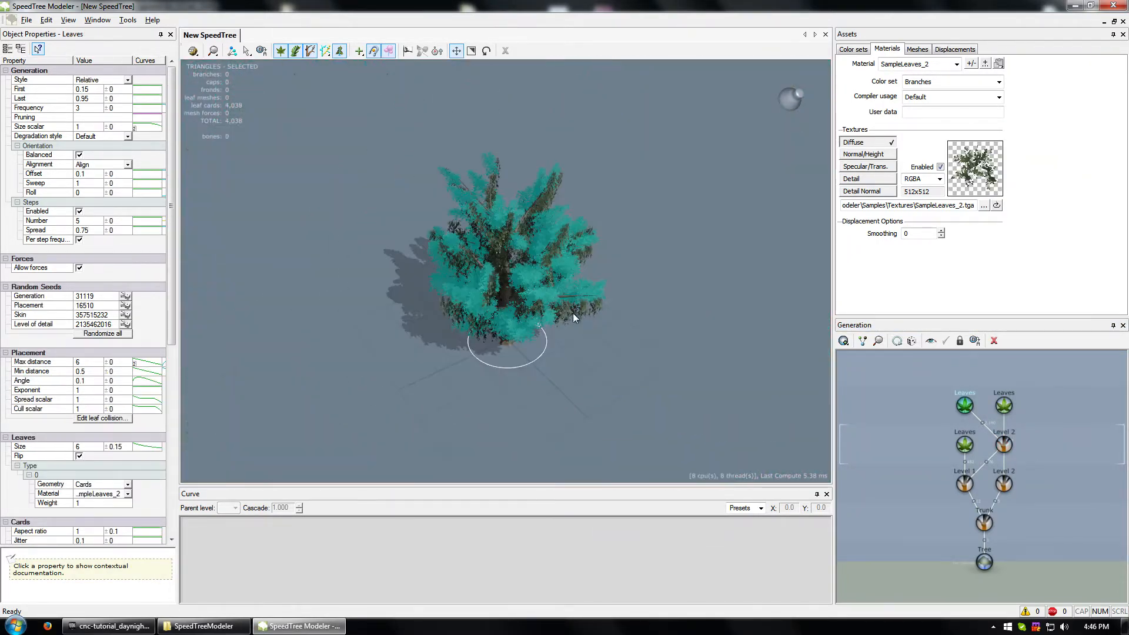
left_click(677, 369)
mouse_move(572, 337)
left_mouse_down()
mouse_move(598, 308)
mouse_move(560, 341)
left_mouse_up()
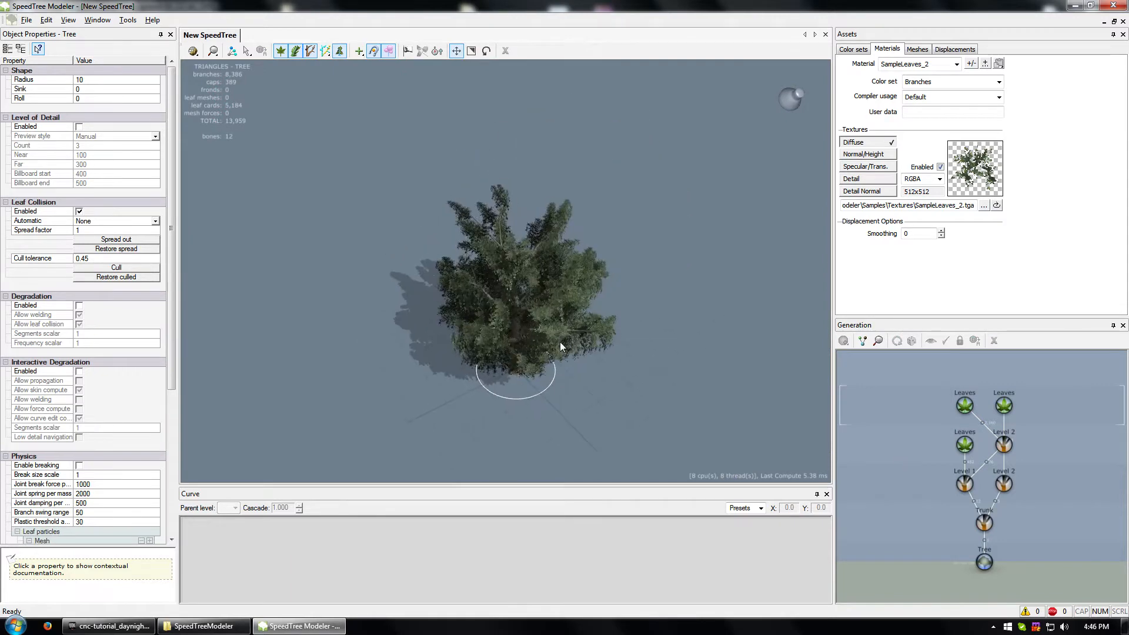
right_click(560, 341)
left_click(644, 288)
left_click_drag(644, 288, 786, 350)
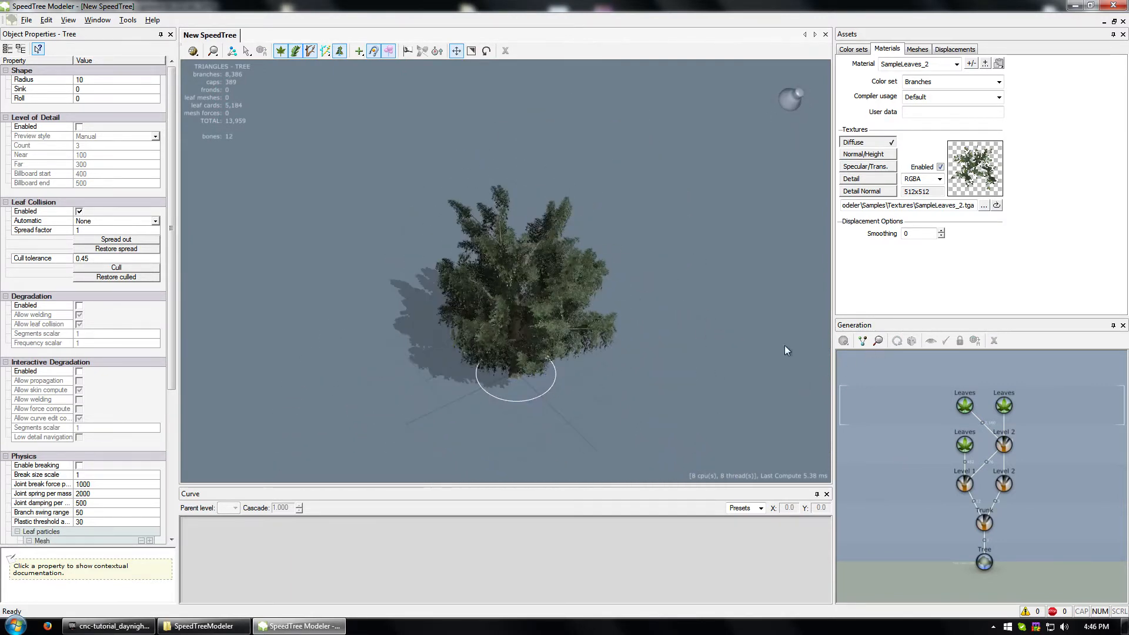
Step: Delete both Leaves generators at the highest level, above the Level 2 branches
left_click(1007, 404)
key("Delete")
left_click(986, 406)
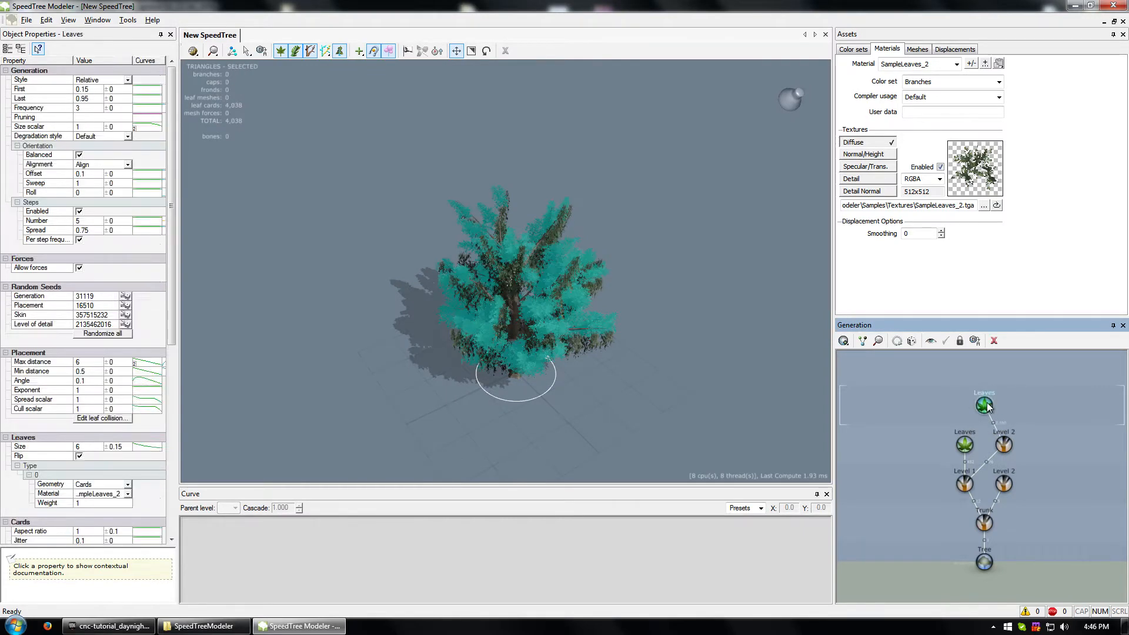
key("Delete")
Step: Move the remaining Pendulous RT Leaves generator up a level, above the Level 2 generator
right_click(1003, 443)
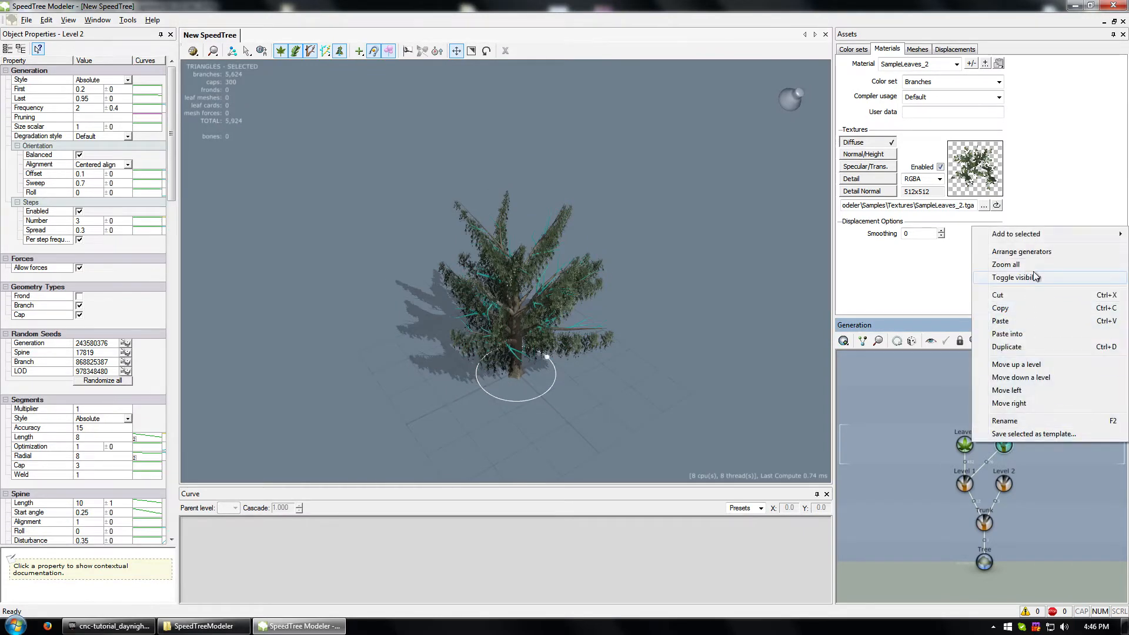
left_click(1039, 476)
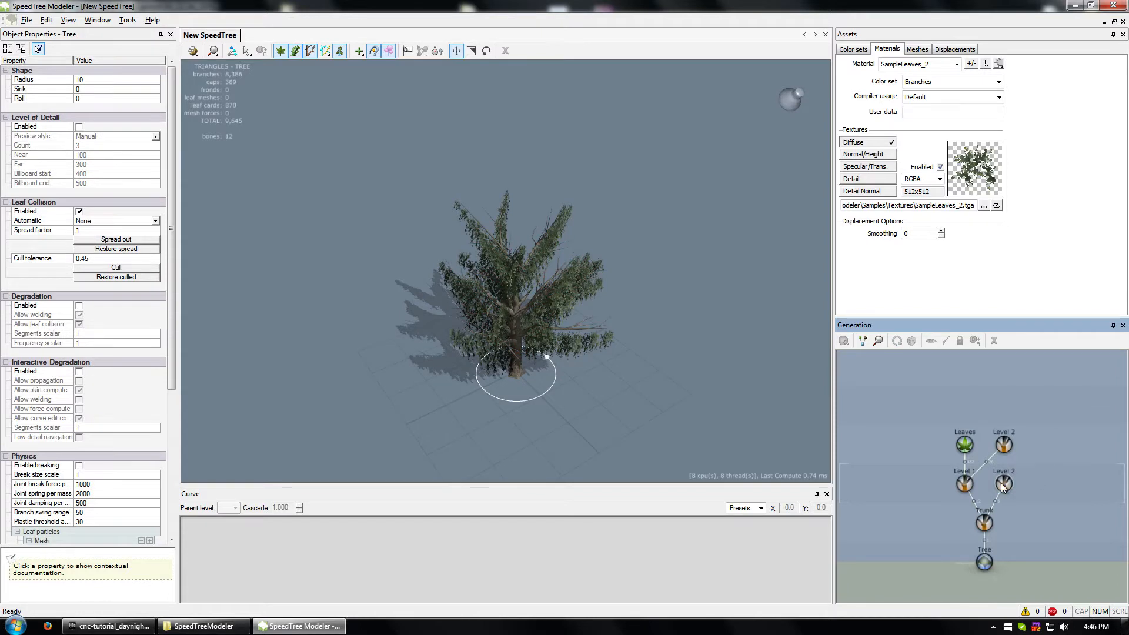
right_click(1004, 444)
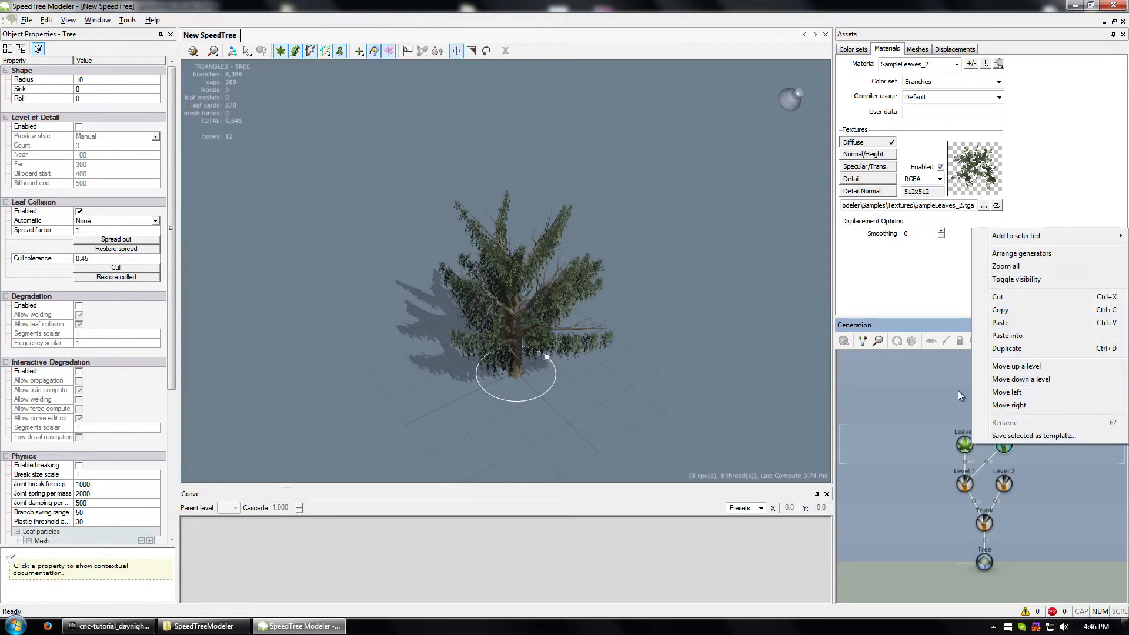
left_click(964, 445)
right_click(965, 445)
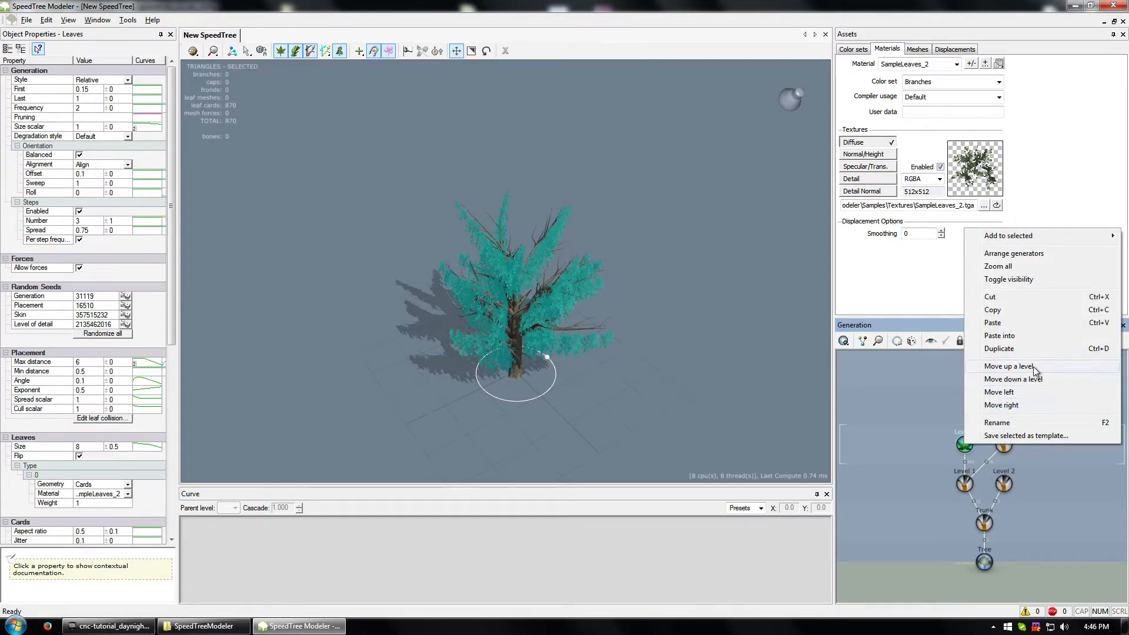
left_click(1033, 366)
Step: Add Wide RT leaves to the Level 2 generator on the Level 1 branches
left_click(983, 446)
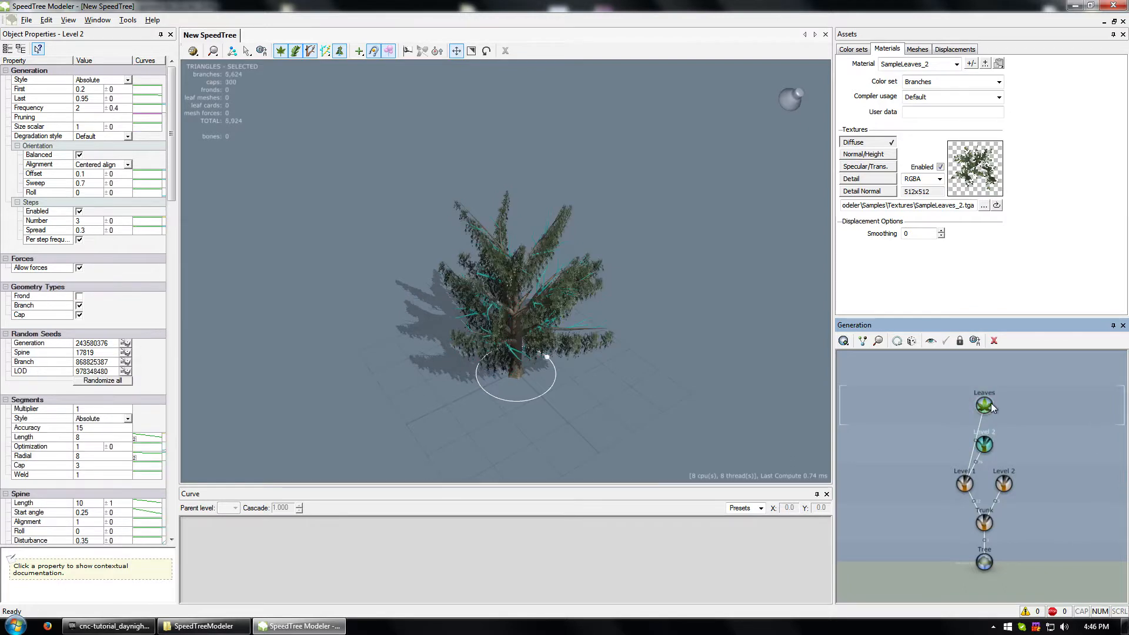
right_click(985, 446)
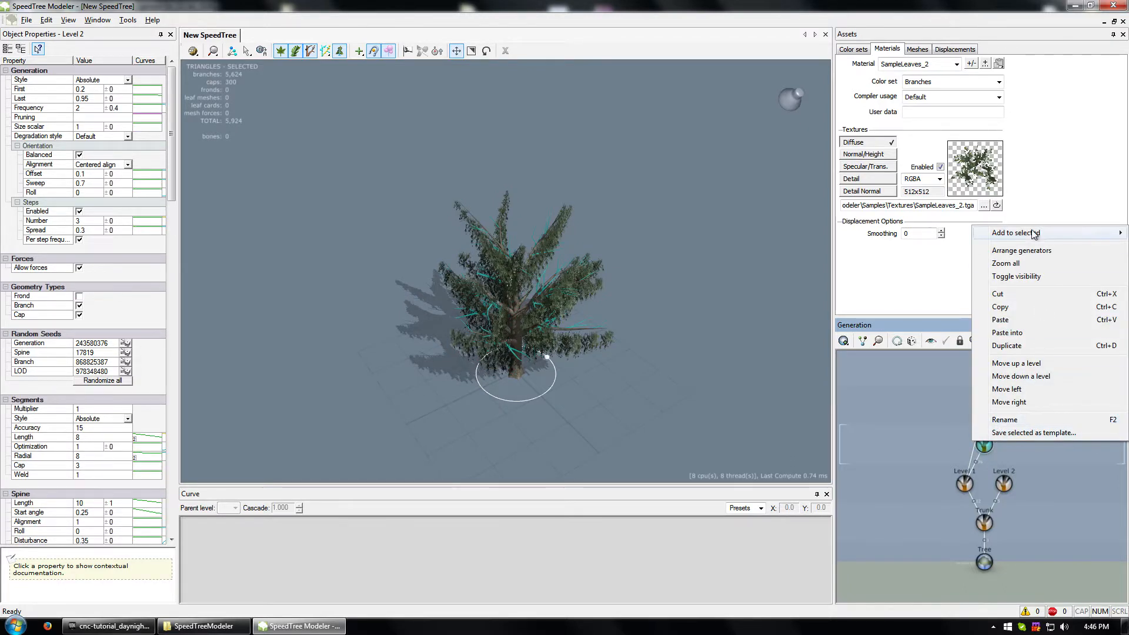
mouse_move(1106, 233)
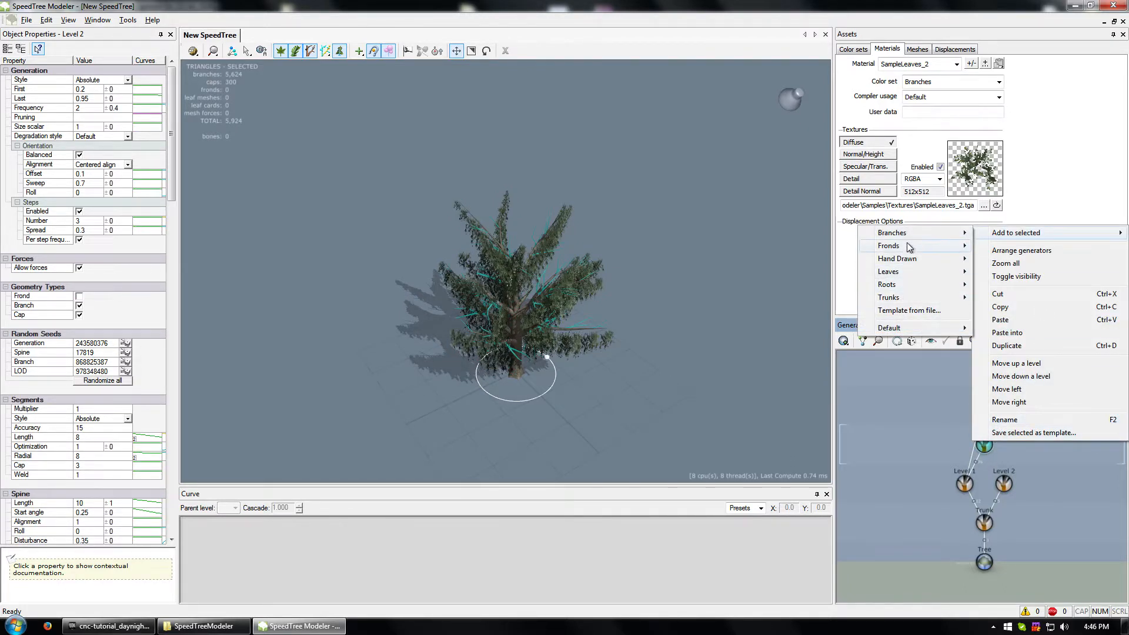
mouse_move(898, 275)
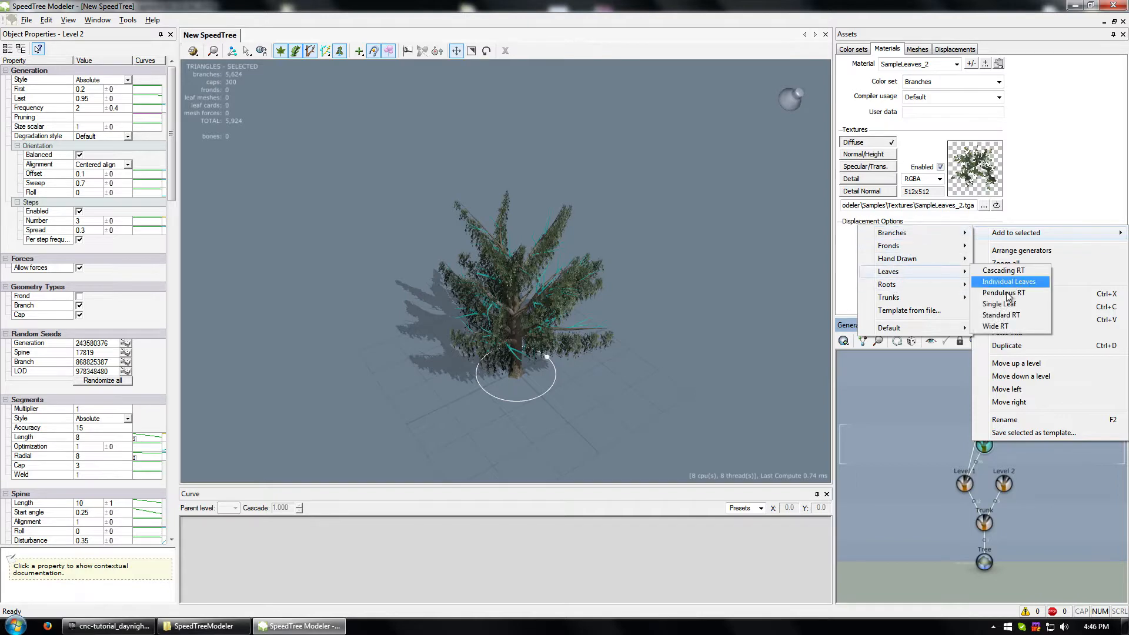
left_click(1003, 327)
left_click_drag(641, 336, 700, 245)
Step: Try adding Level 2 branches on top of the Level 2 generator attached to the trunk
left_click(1004, 485)
right_click(1004, 484)
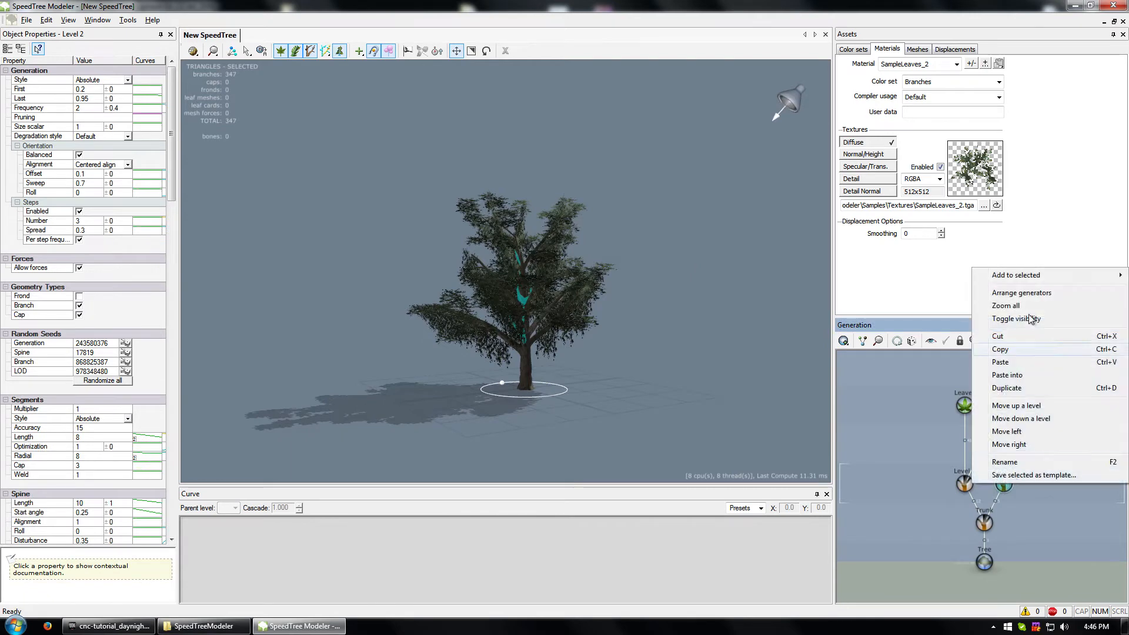
mouse_move(1035, 275)
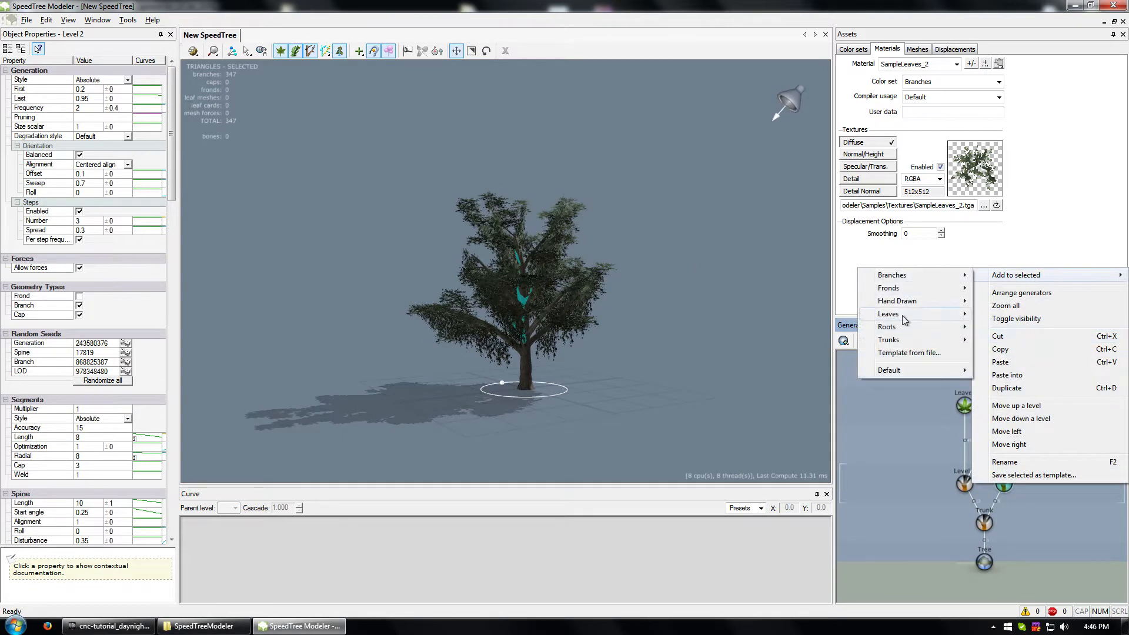
mouse_move(908, 277)
left_click(1020, 334)
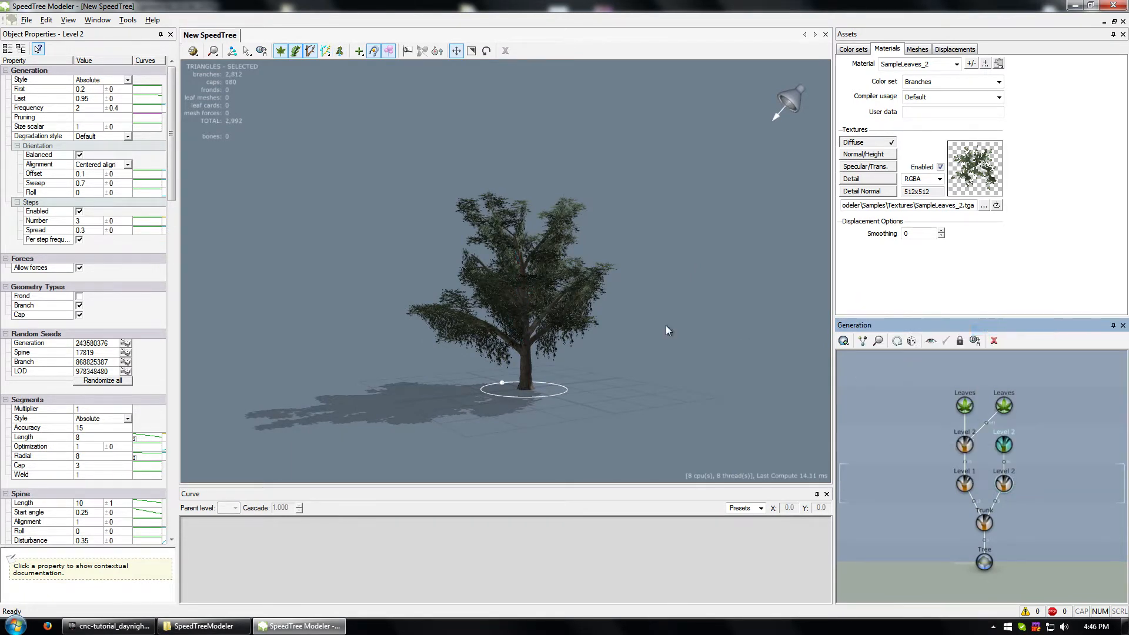
left_click_drag(666, 326, 687, 370)
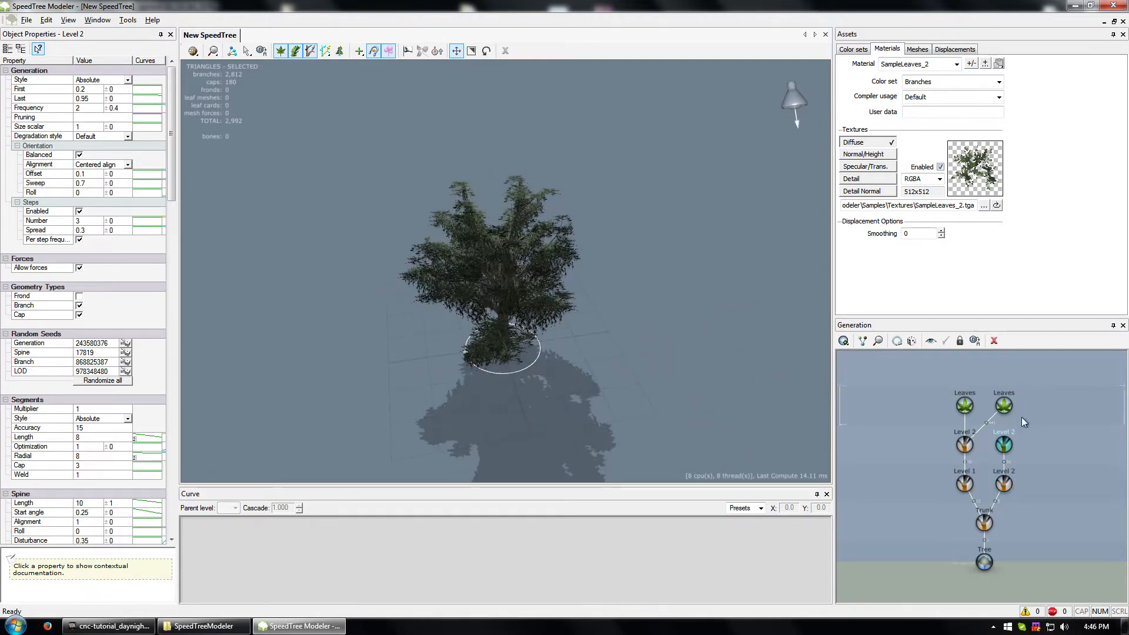
Step: Delete the extra Level 2 generator sitting above the trunk's own Level 2 generator
right_click(965, 446)
left_click(906, 425)
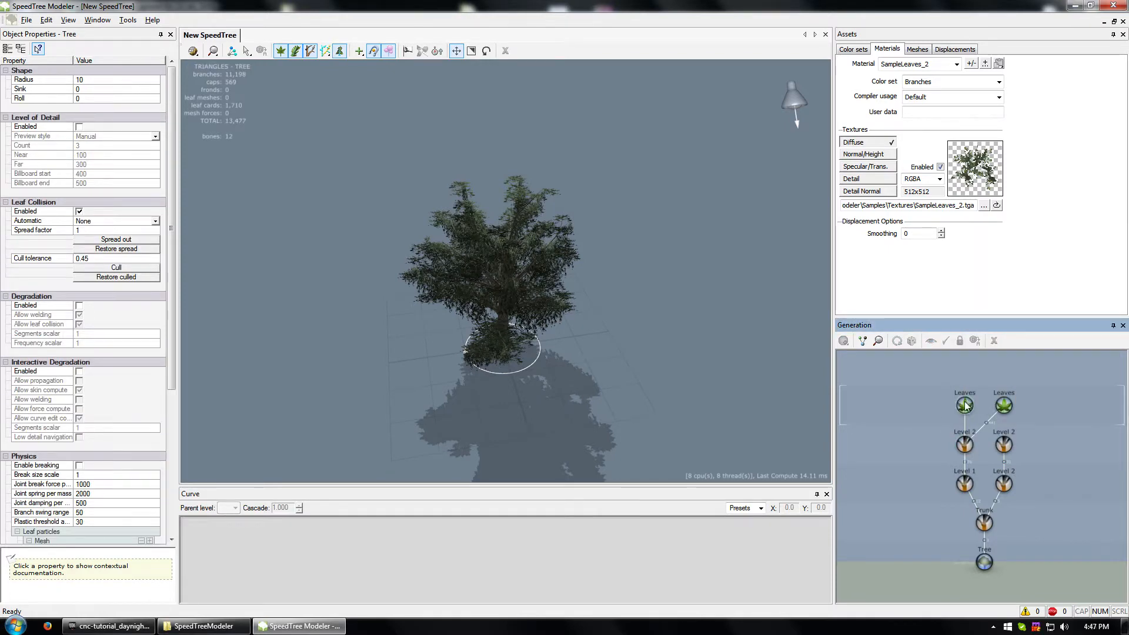
left_click(1007, 446)
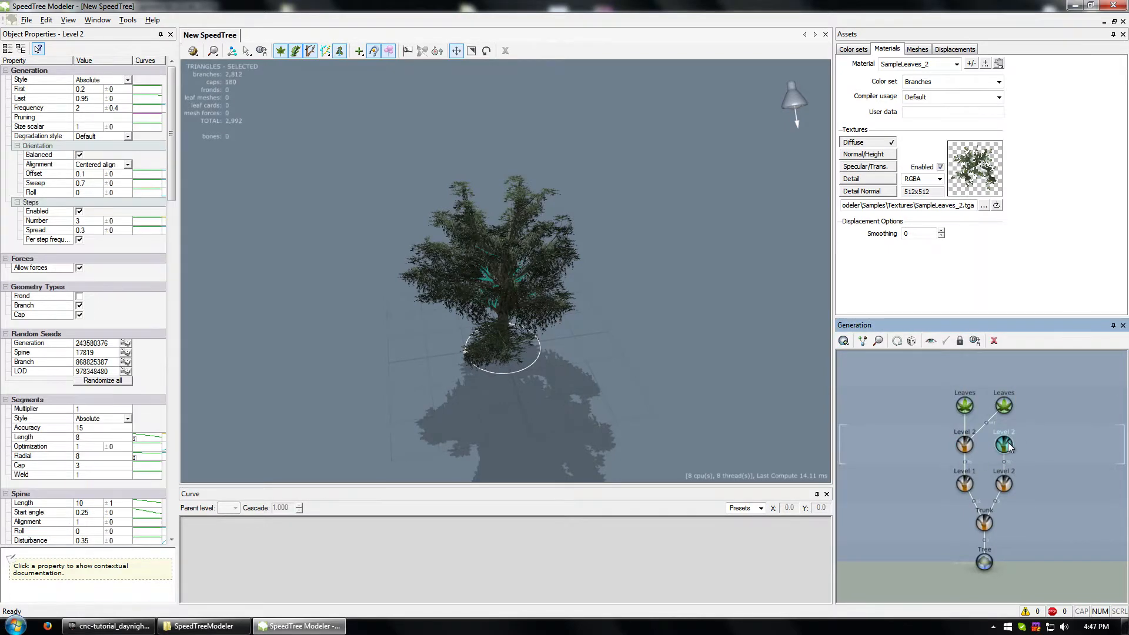
key("Delete")
Step: Add Standard RT leaves to the Level 2 generator attached to the trunk
right_click(1004, 479)
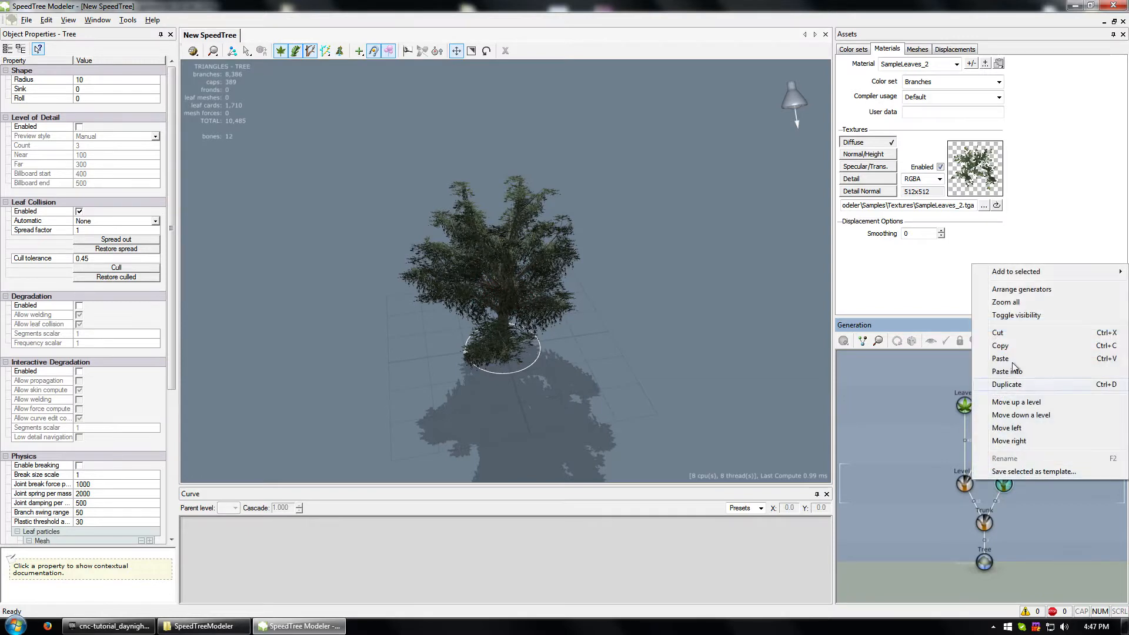
mouse_move(1034, 274)
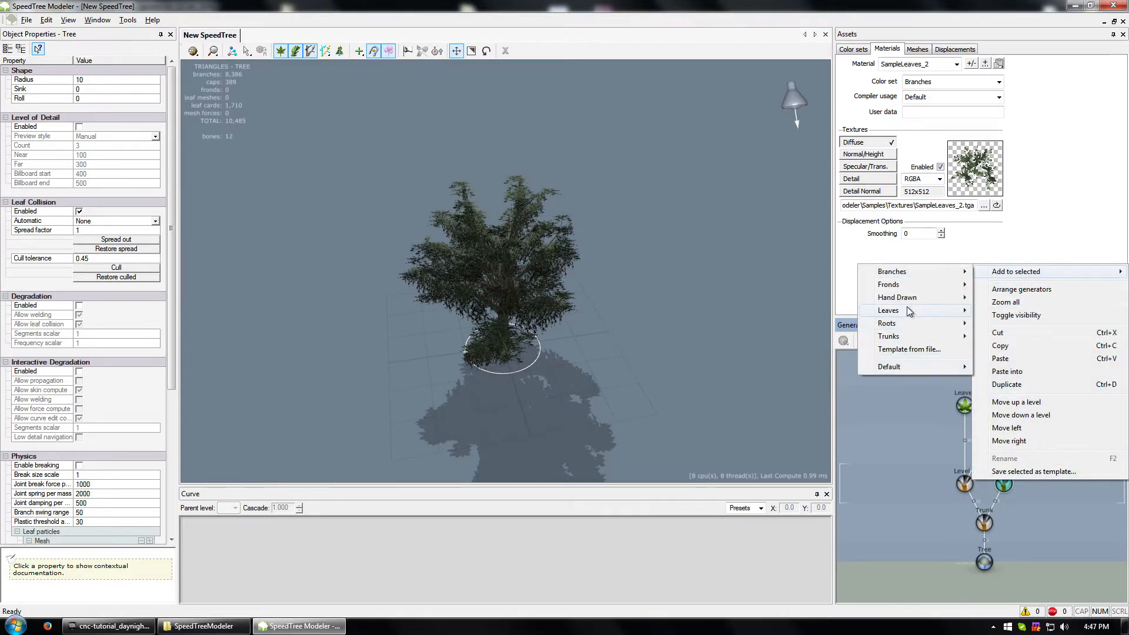
mouse_move(909, 310)
left_click(1001, 351)
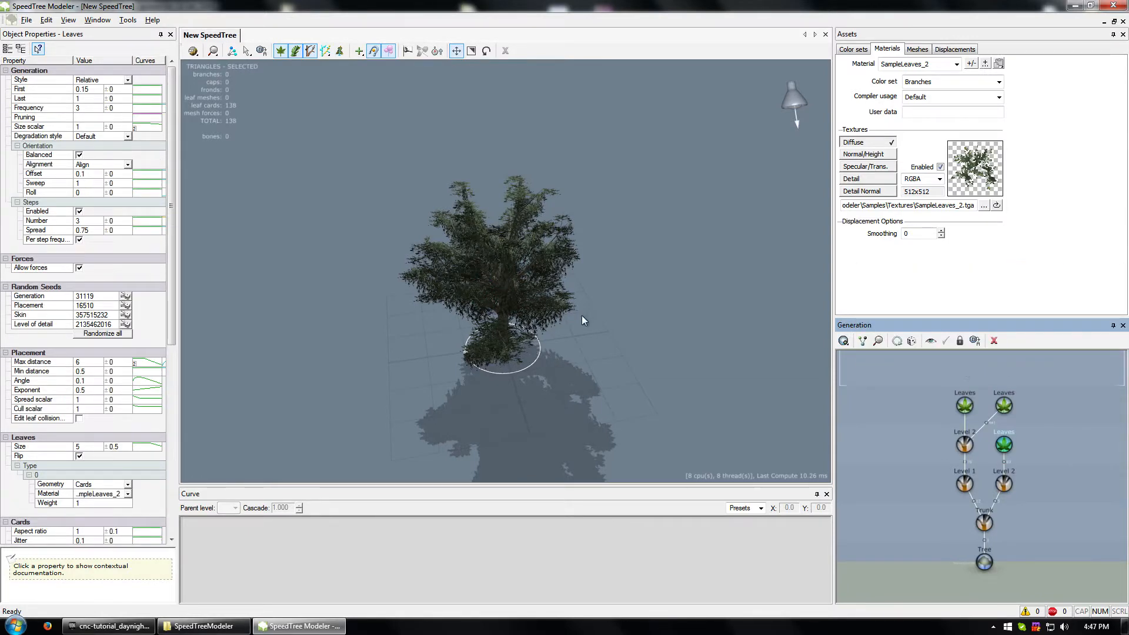
left_click_drag(582, 320, 608, 288)
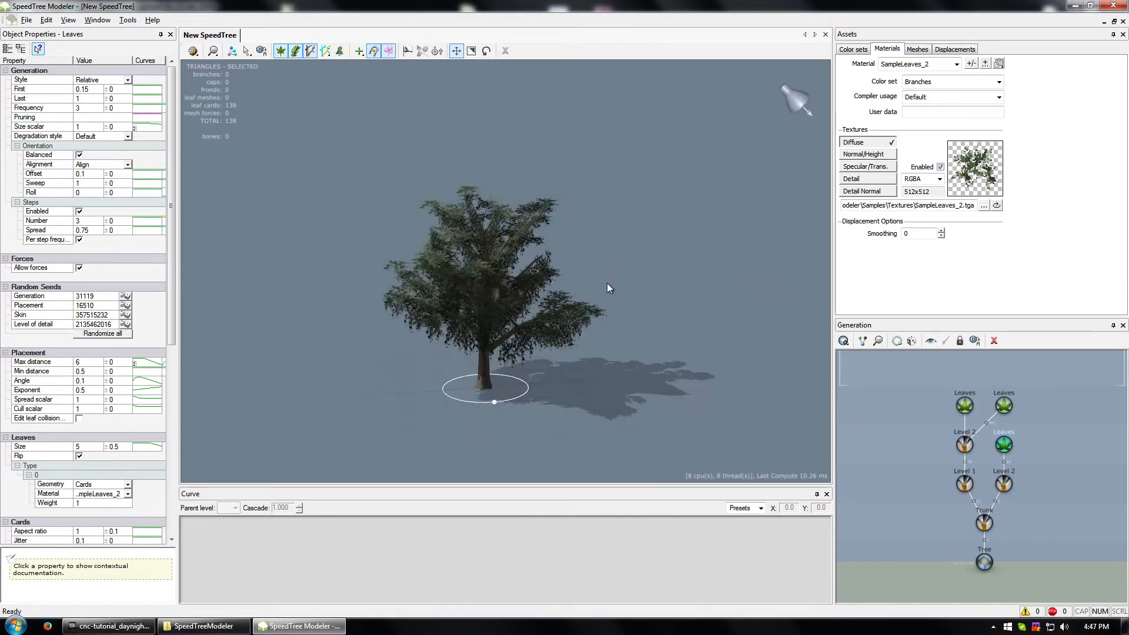
left_click(964, 406)
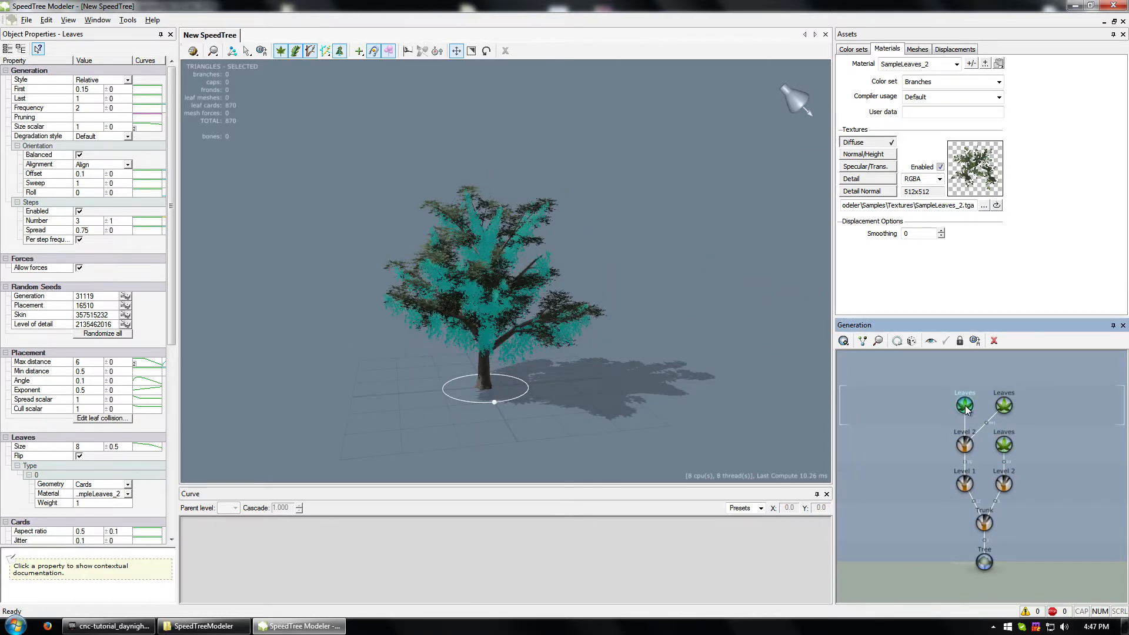
left_click_drag(509, 379, 525, 354)
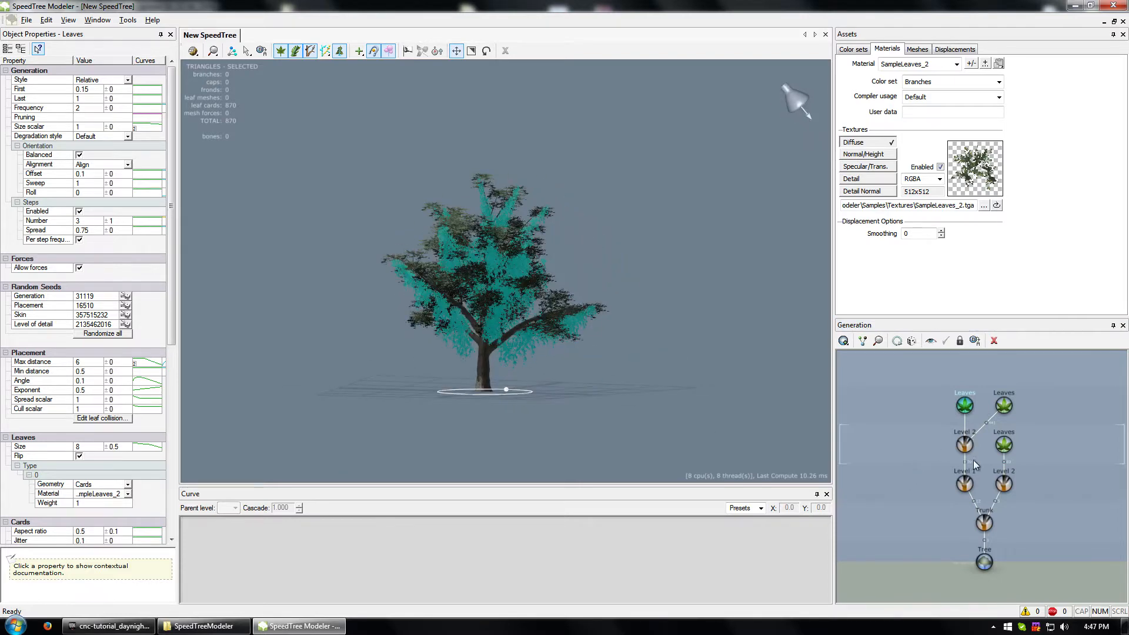
Step: Select all seven generators from the trunk up to the leaves and randomize them
left_click_drag(914, 372, 1018, 523)
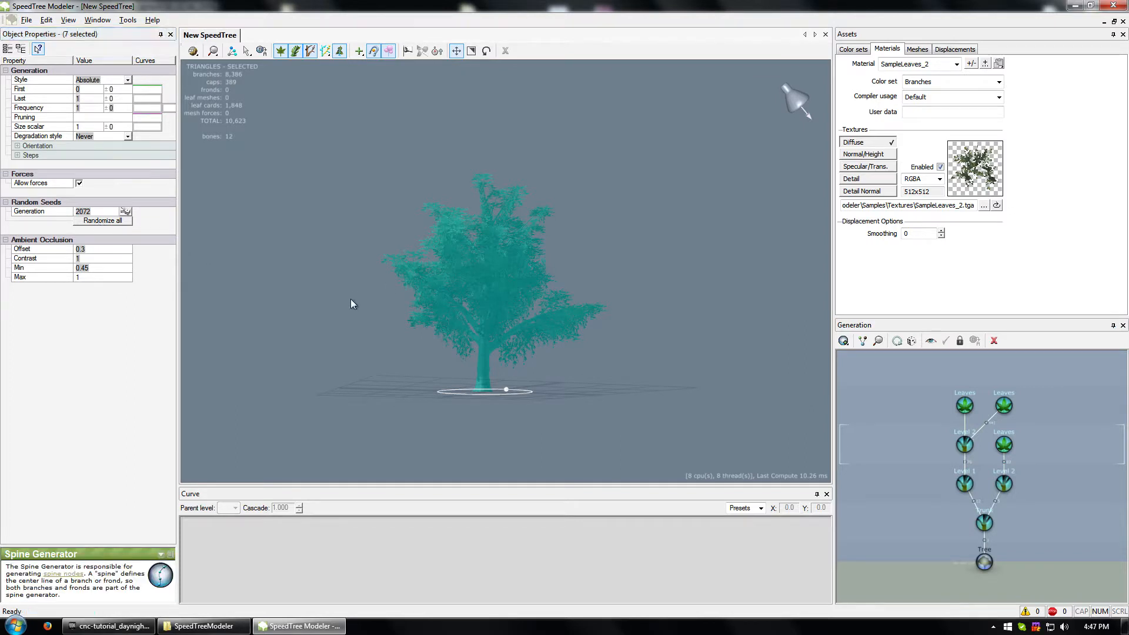
left_click_drag(438, 267, 717, 424)
left_click(882, 368)
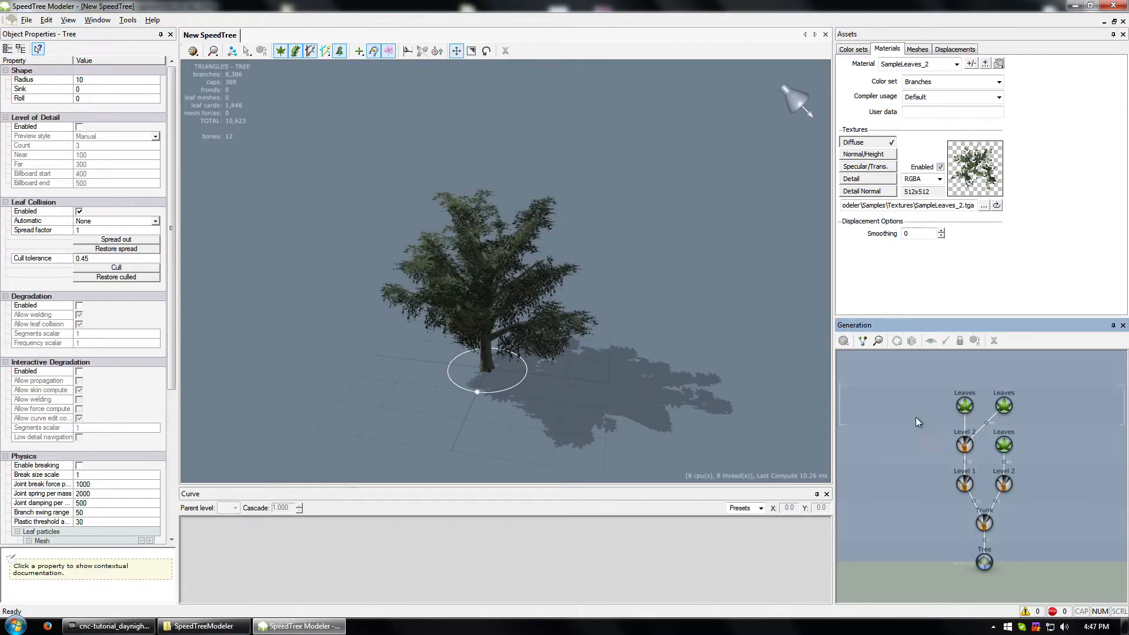
left_click_drag(877, 376, 1041, 500)
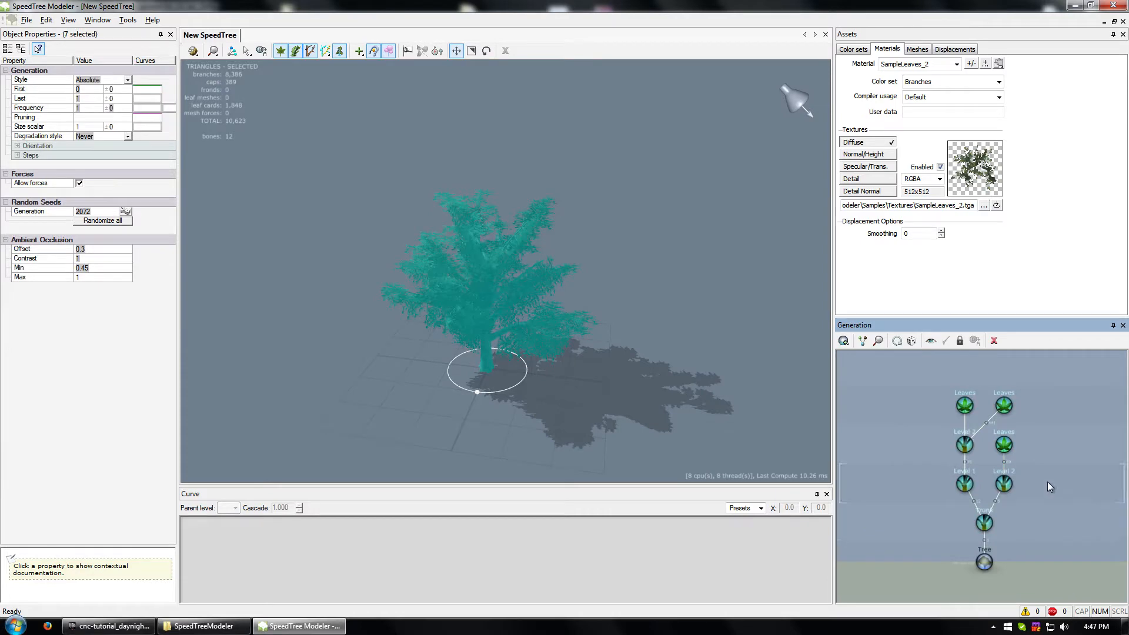
left_click(911, 342)
left_click_drag(528, 330, 569, 336)
right_click(569, 338)
left_click(484, 356)
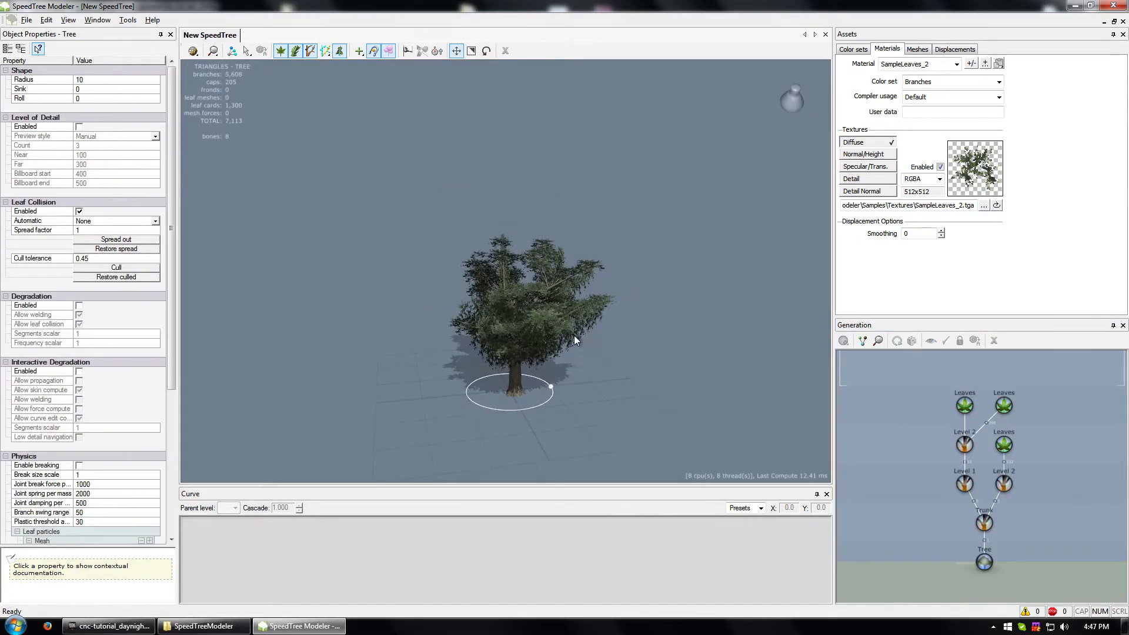
Step: Inspect the tree up close, then reselect all seven generators and randomize them repeatedly for a different overall shape
scroll(560, 345, "up", 5)
mouse_move(556, 341)
left_mouse_down()
mouse_move(556, 324)
mouse_move(531, 331)
mouse_move(541, 343)
left_mouse_up()
right_click(542, 344)
left_click(520, 301)
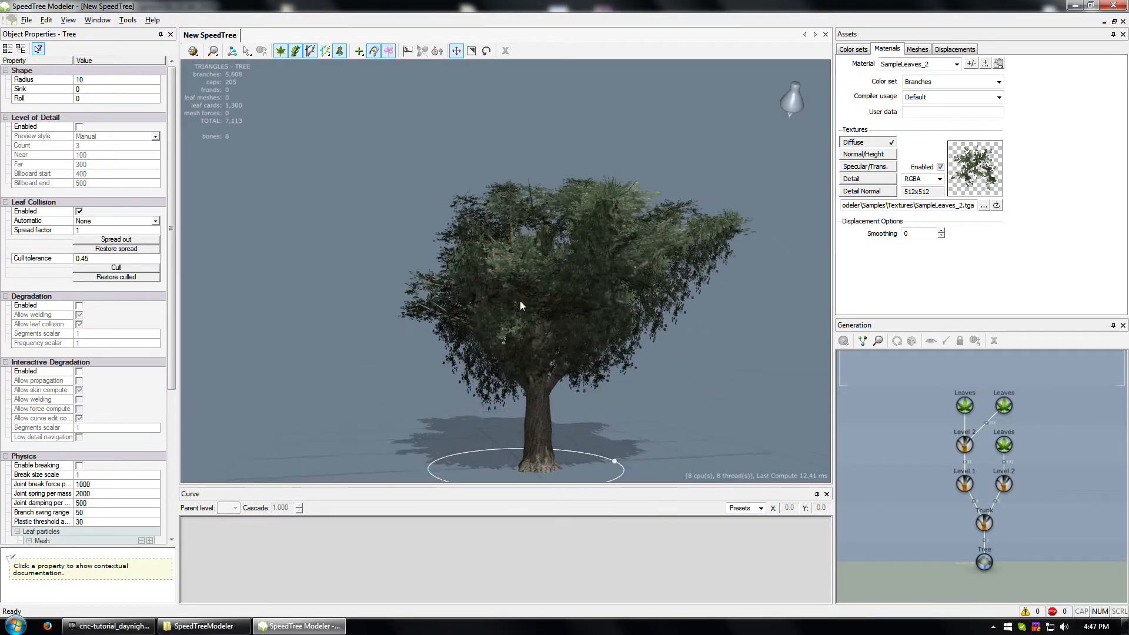
left_click_drag(520, 301, 647, 322)
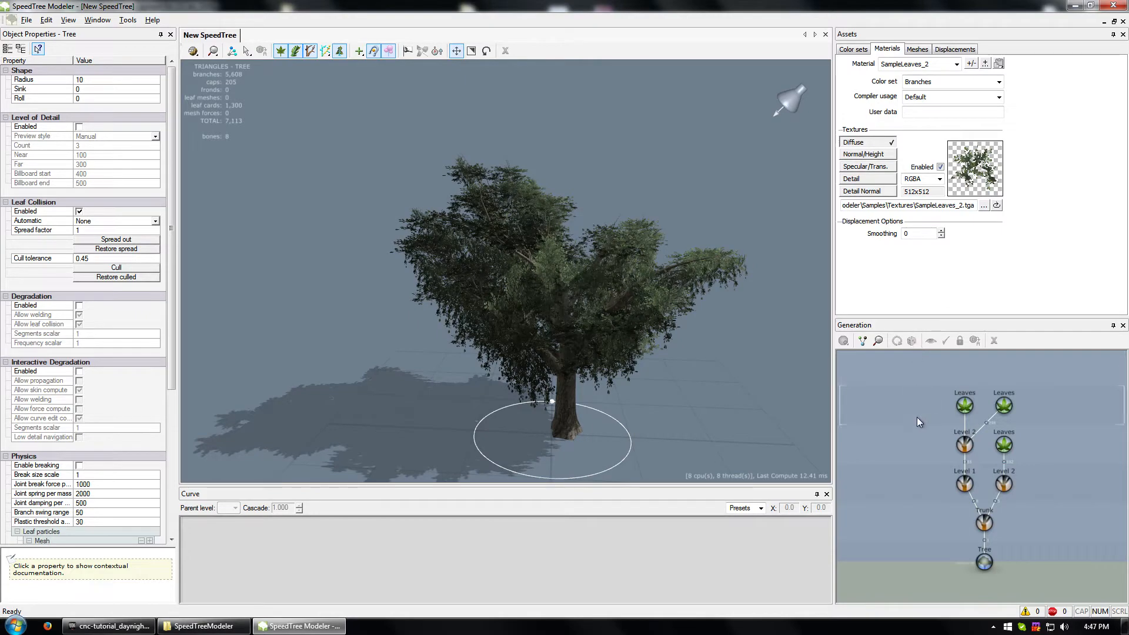
left_click_drag(897, 381, 1045, 534)
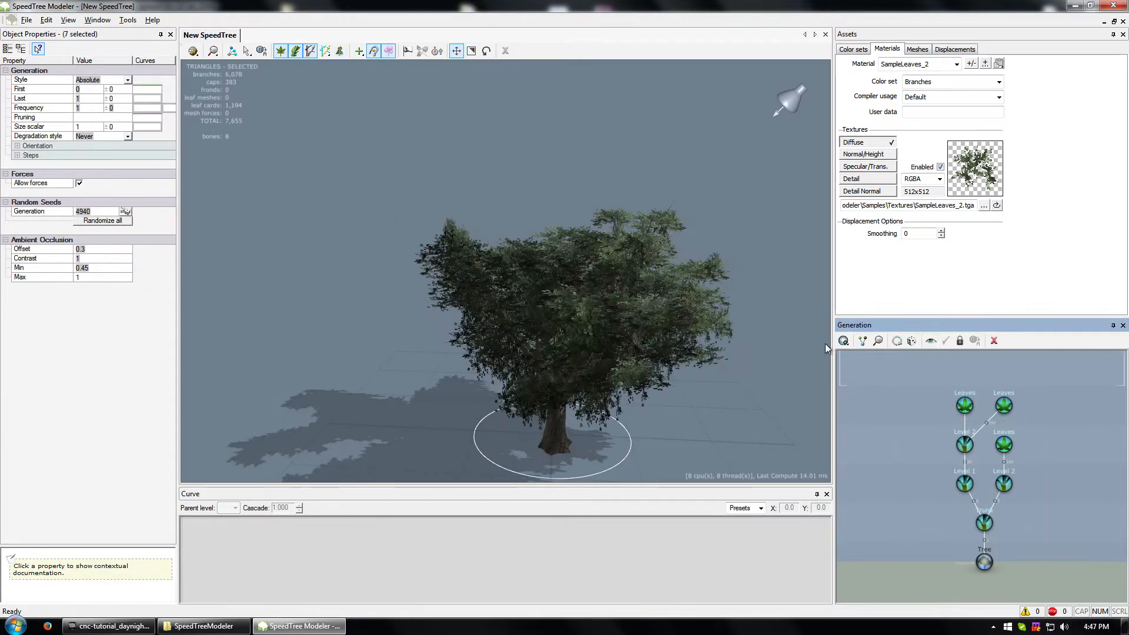
left_click(911, 341)
left_click_drag(634, 341, 459, 337)
left_click(912, 341)
left_click_drag(562, 345, 933, 327)
left_click(1066, 420)
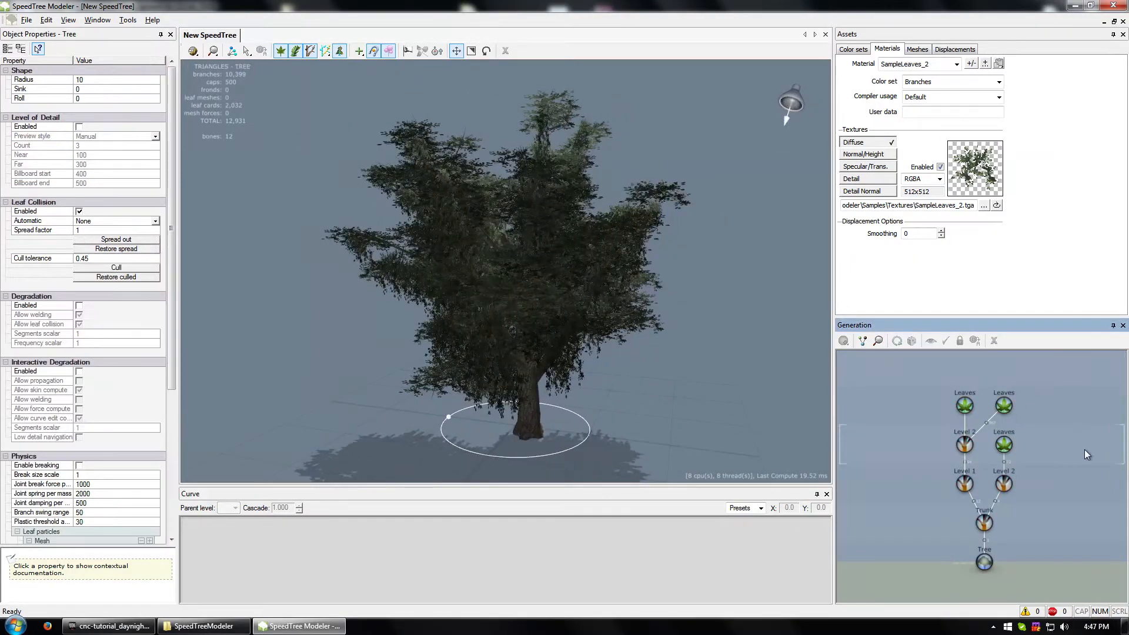
Step: Select the three Leaves generators together and randomize them several times
left_click_drag(1026, 423, 1025, 423)
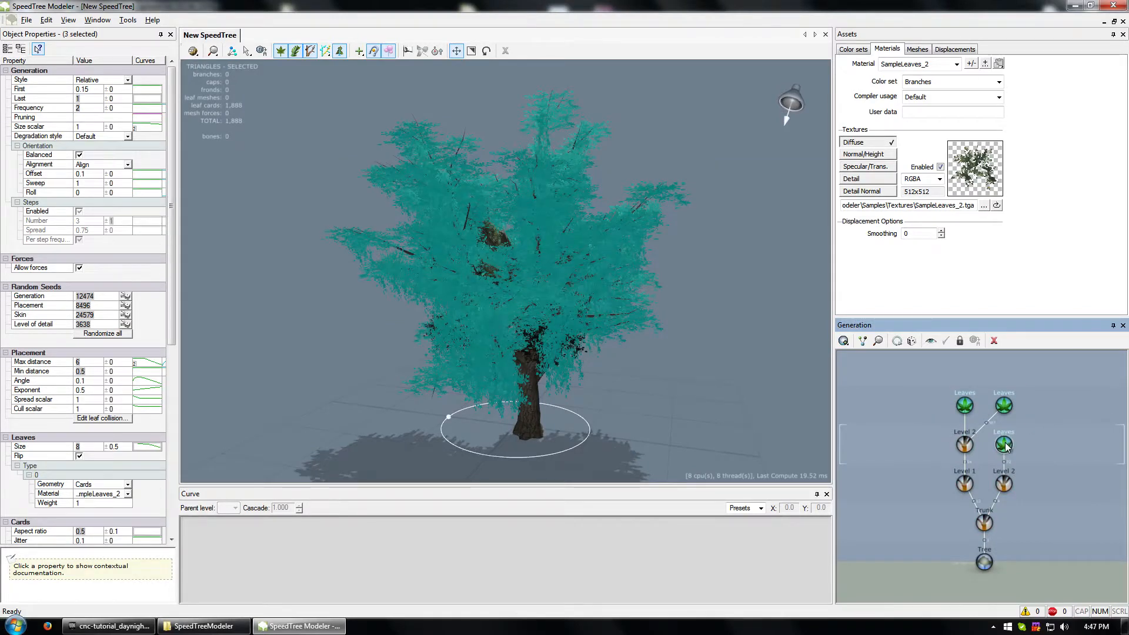
left_click(912, 341)
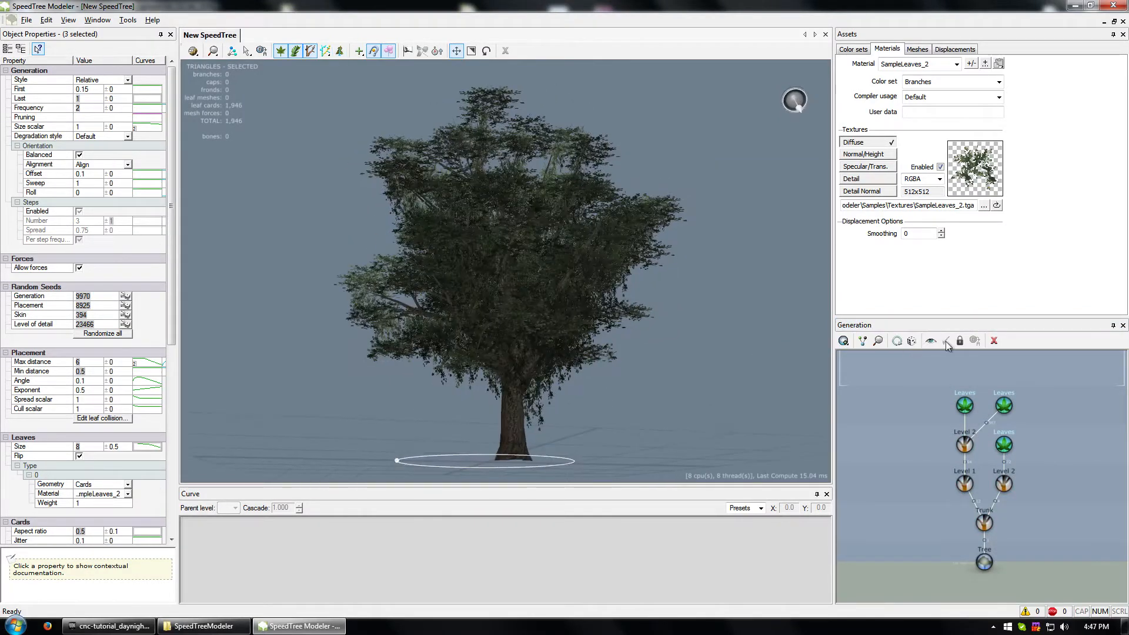
left_click(912, 341)
left_click(911, 341)
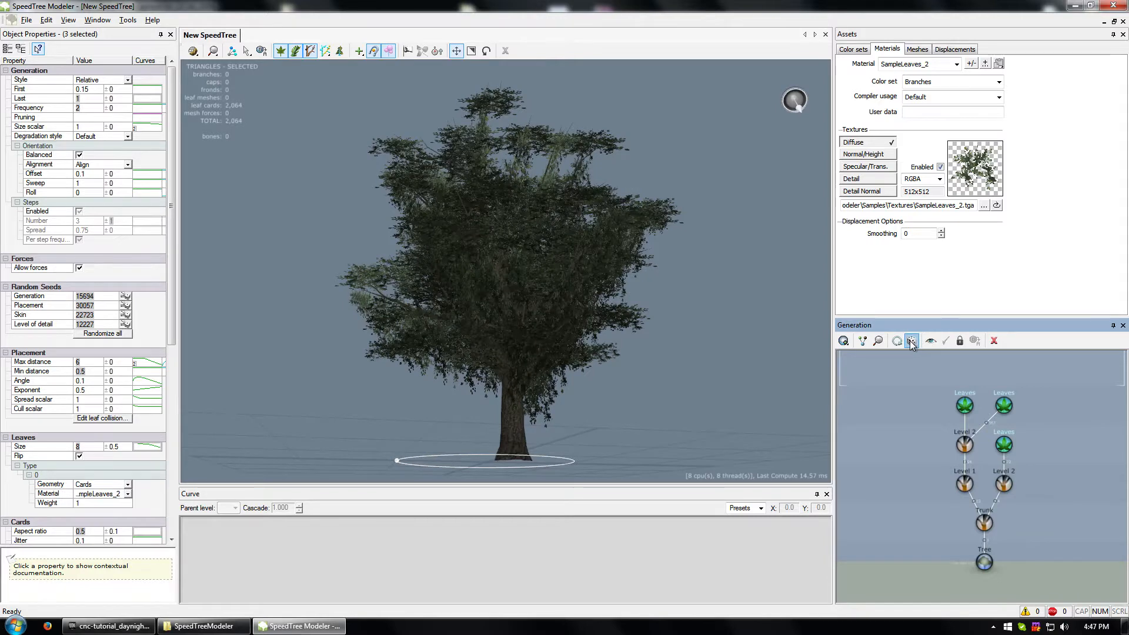
left_click(911, 341)
Step: Select the Level 1 generator and both Level 2 generators and randomize the branches twice
left_click(965, 446)
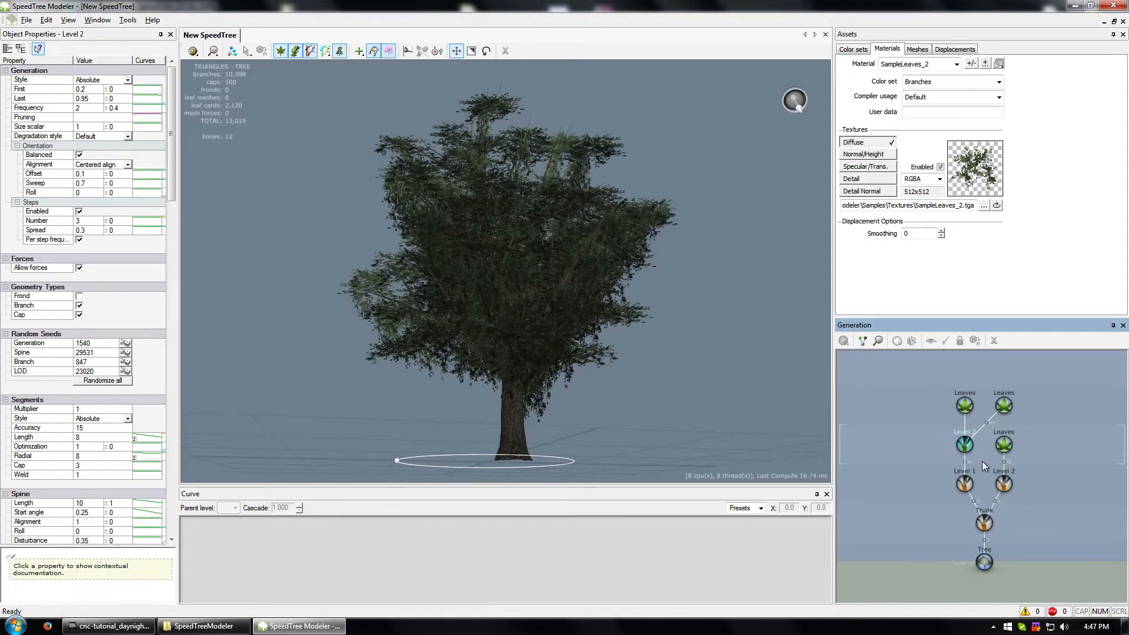
left_click(1004, 483, "ctrl")
left_click(965, 483, "ctrl")
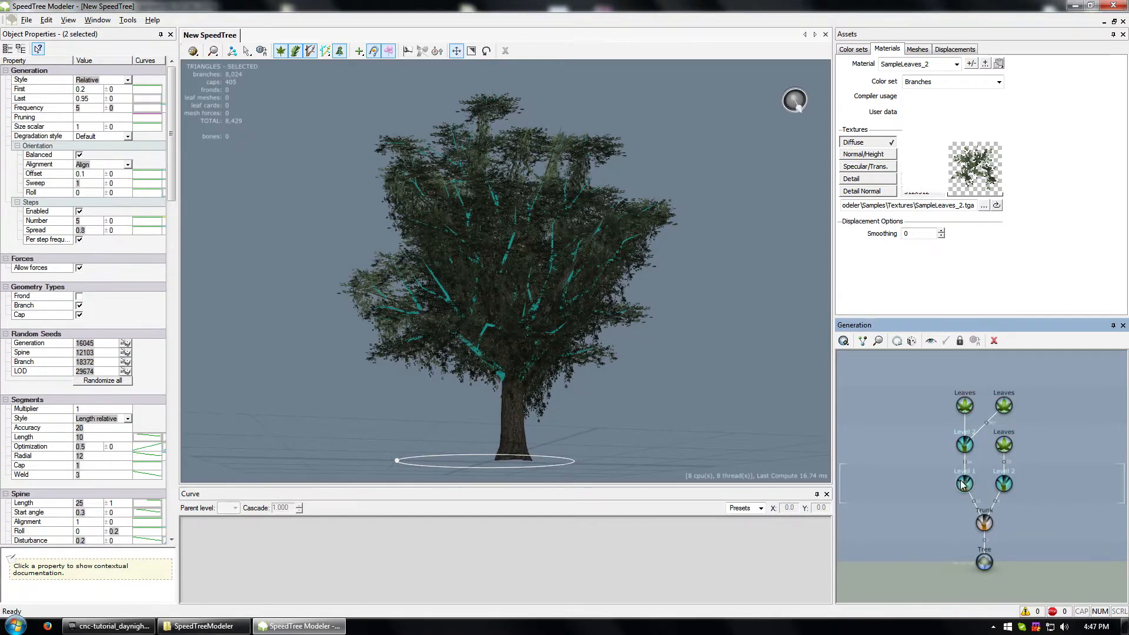
left_click(912, 342)
left_click_drag(459, 339, 997, 360)
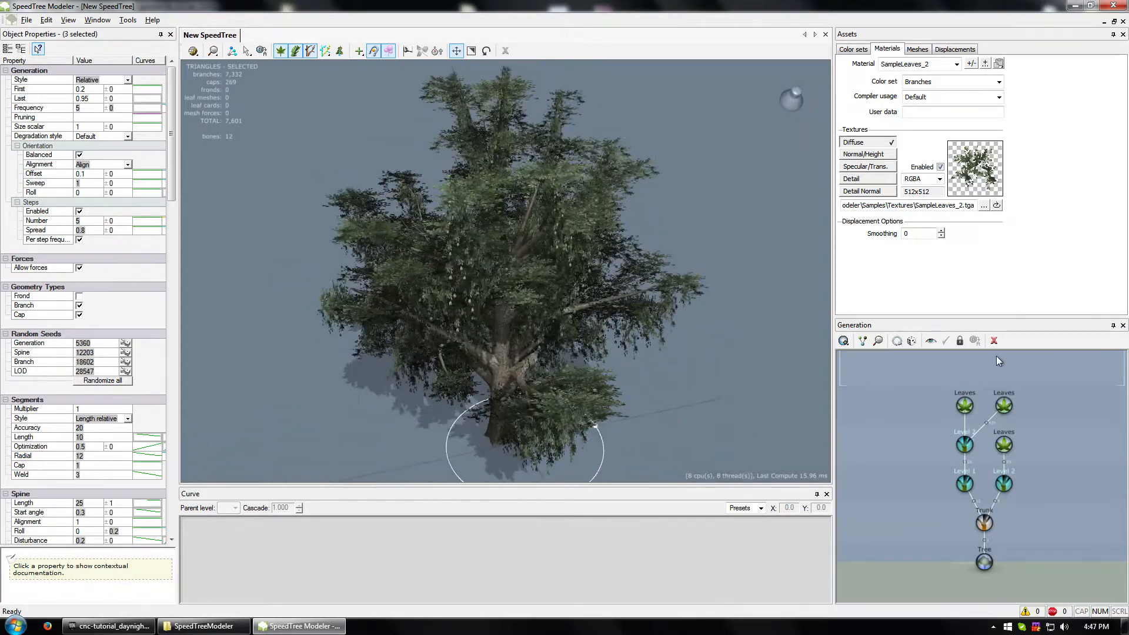
left_click(911, 341)
left_click_drag(661, 362, 731, 353)
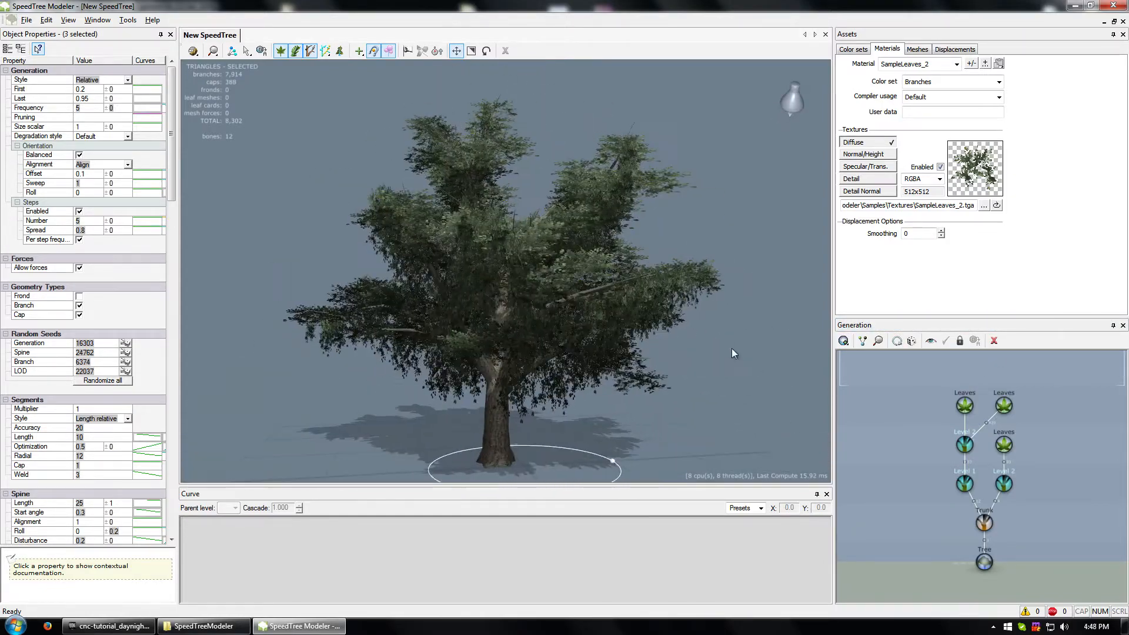
Step: Reattach the Wide RT leaves from Level 2 to the Level 1 generator and randomize the two topmost Leaves generators
left_click(968, 446)
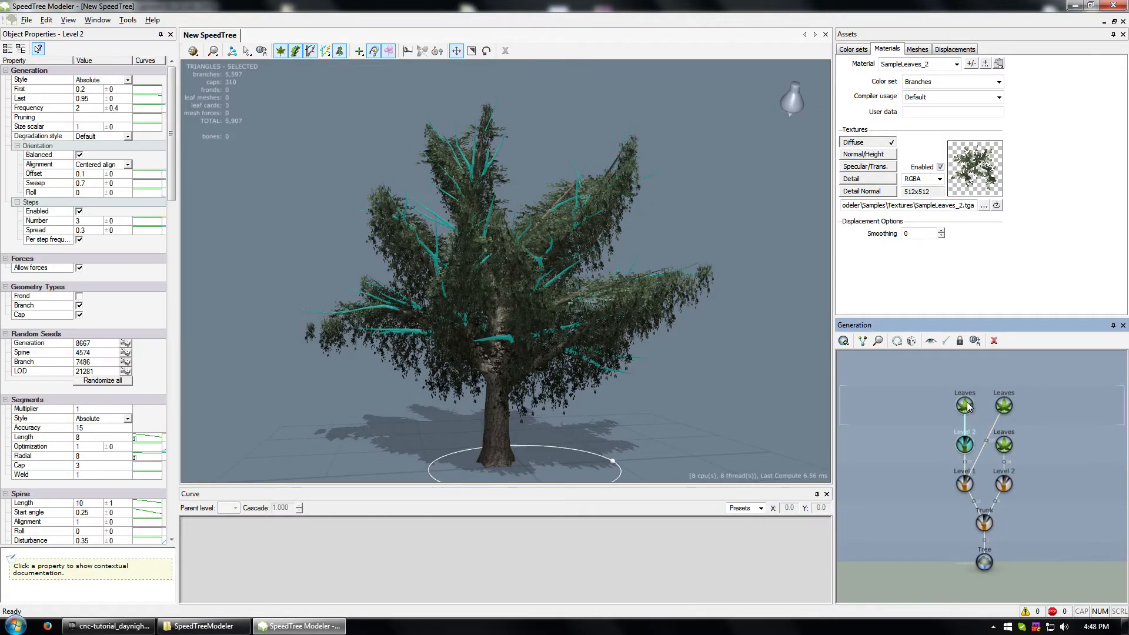
left_click(965, 405)
left_click_drag(641, 347, 1043, 415)
left_click(911, 341)
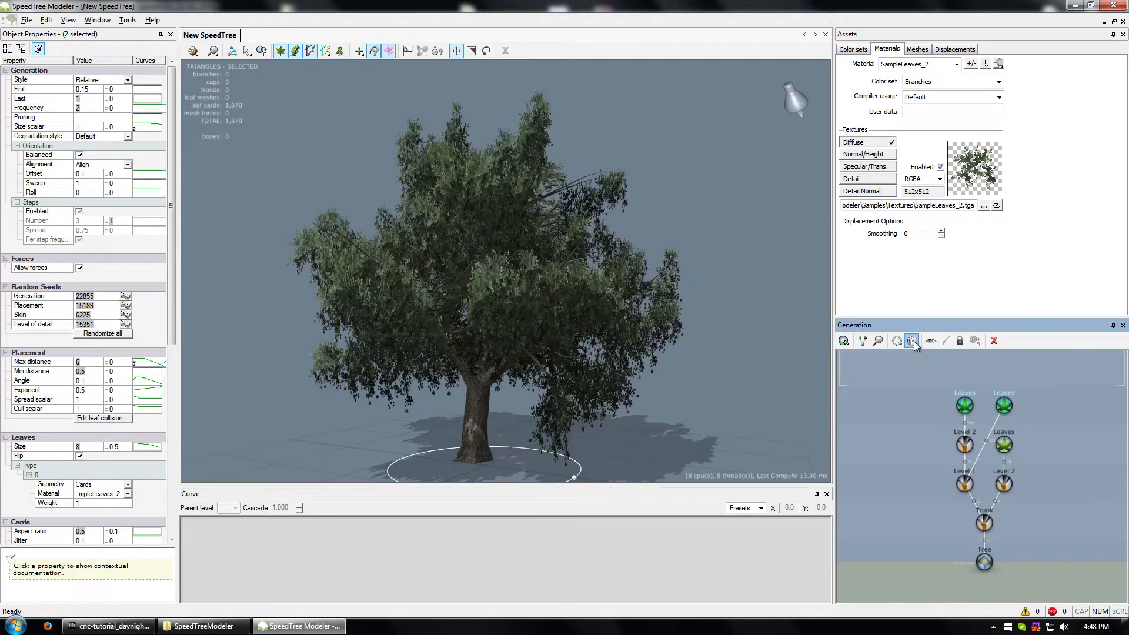
left_click(911, 341)
left_click_drag(736, 344, 713, 393)
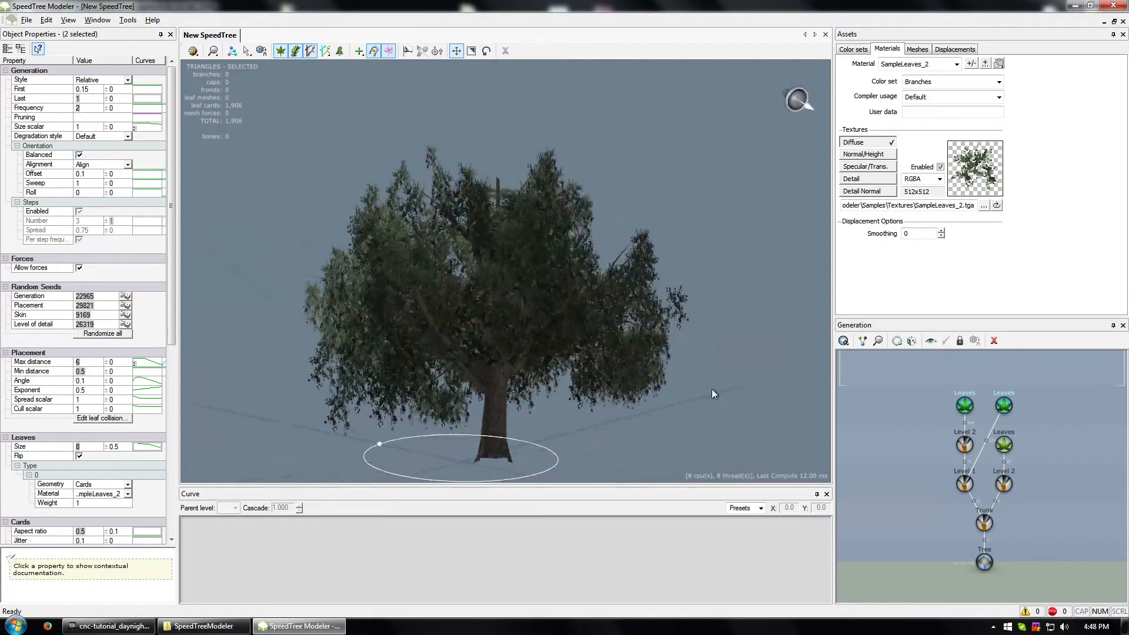
Step: Randomize the Trunk generator repeatedly to try out different trunk shapes, checking the tree from several sides
left_click(984, 521)
left_click(911, 341)
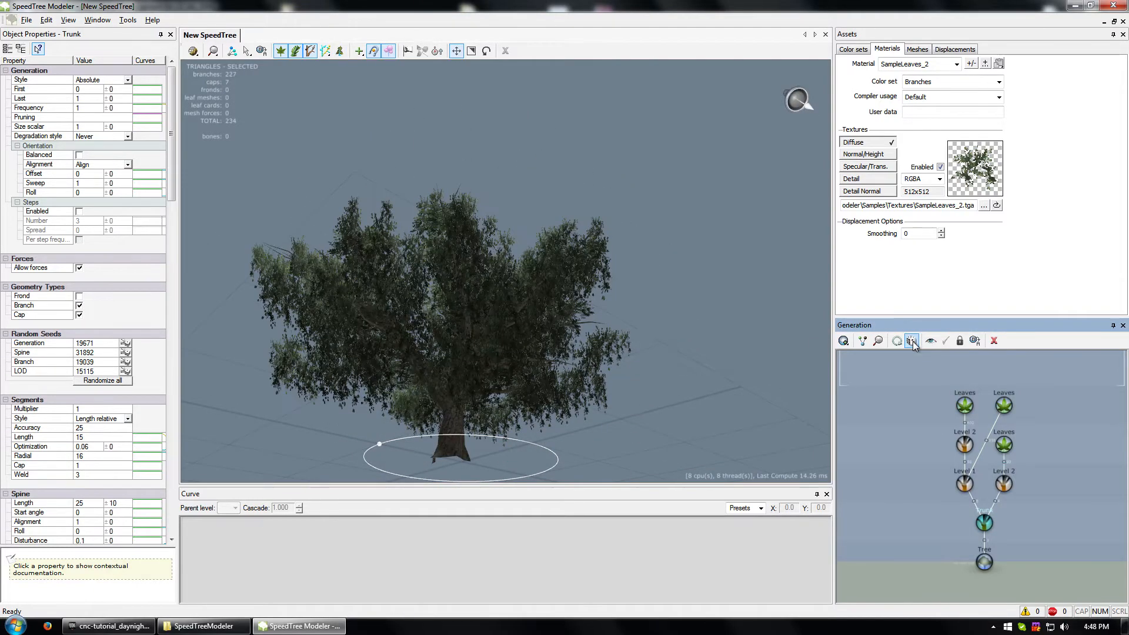
left_click(912, 341)
left_click(911, 341)
left_click_drag(582, 317, 644, 405)
left_click(912, 341)
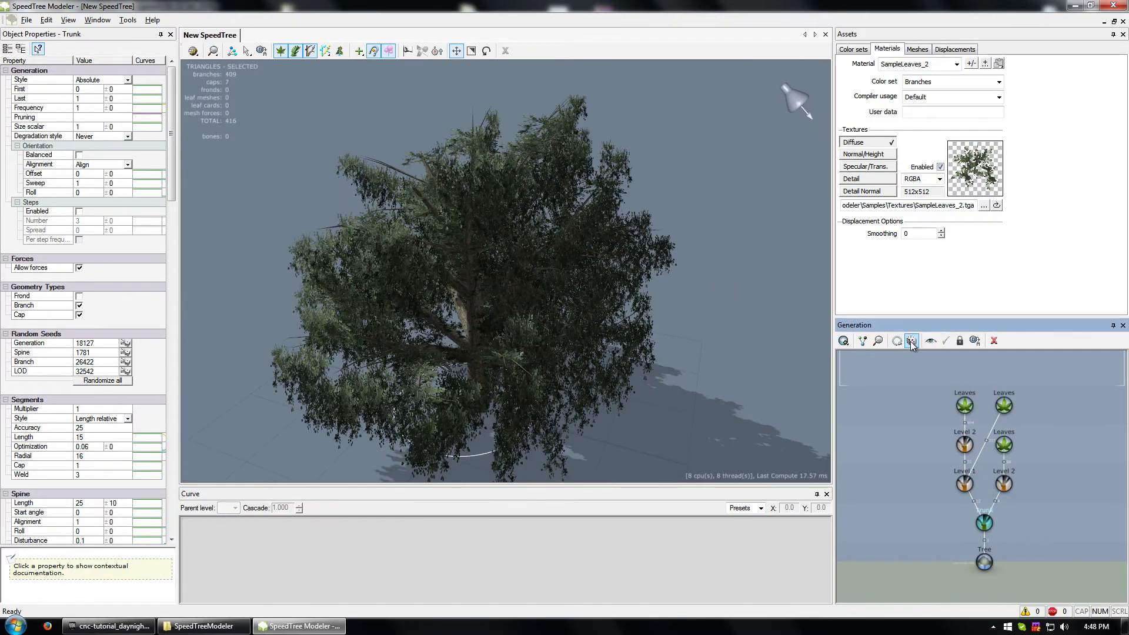
left_click_drag(576, 306, 470, 253)
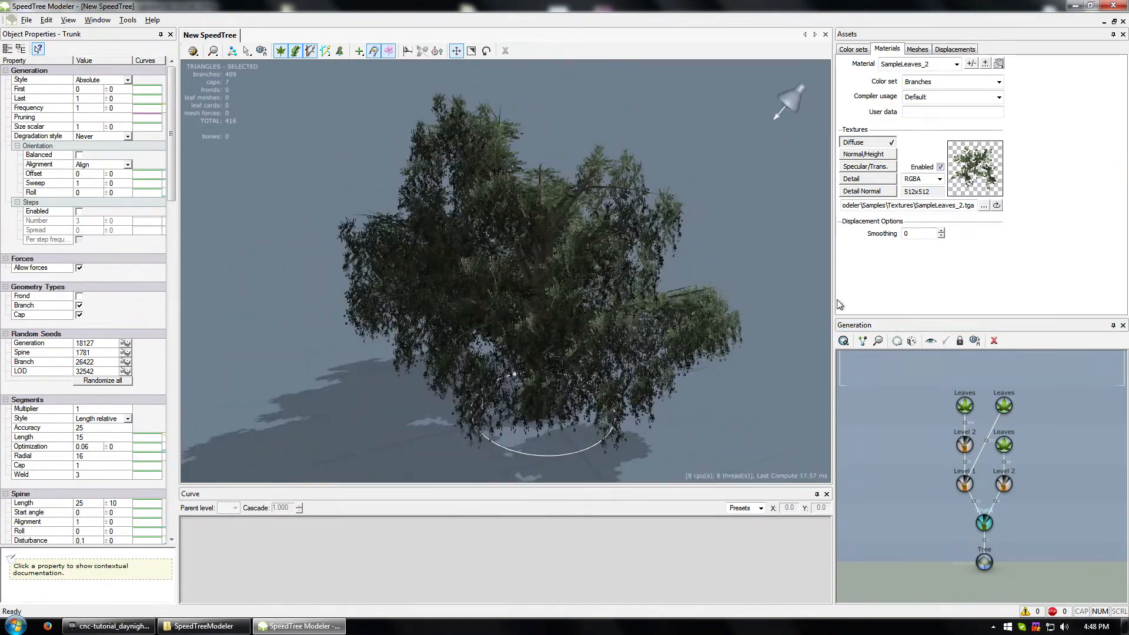
left_click(912, 341)
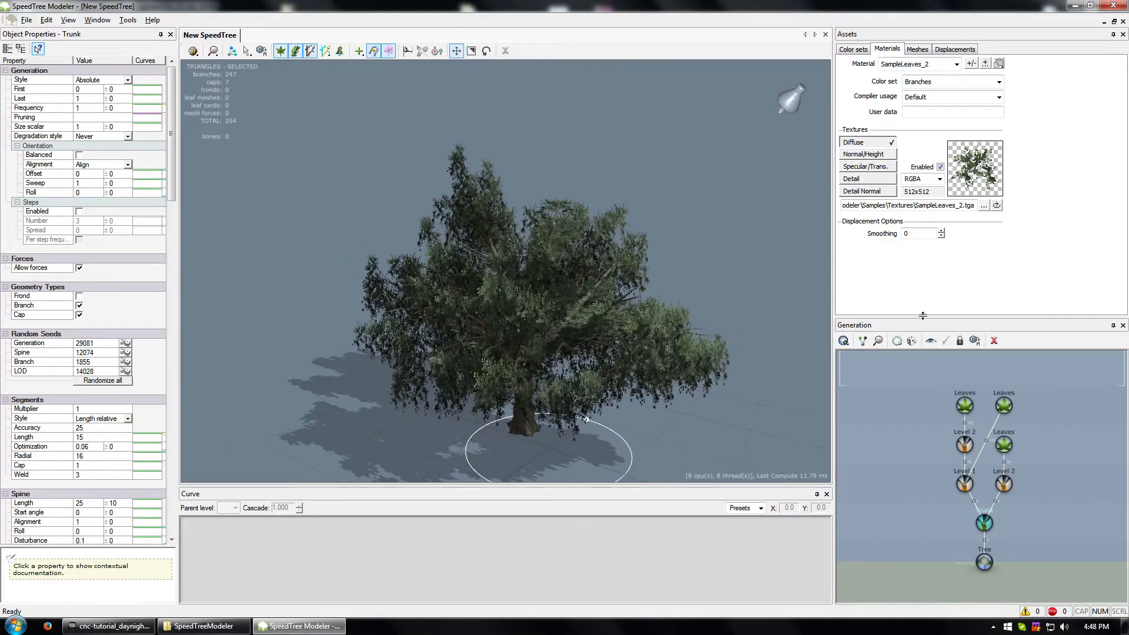
left_click(912, 341)
left_click_drag(561, 333, 650, 341)
left_click(911, 342)
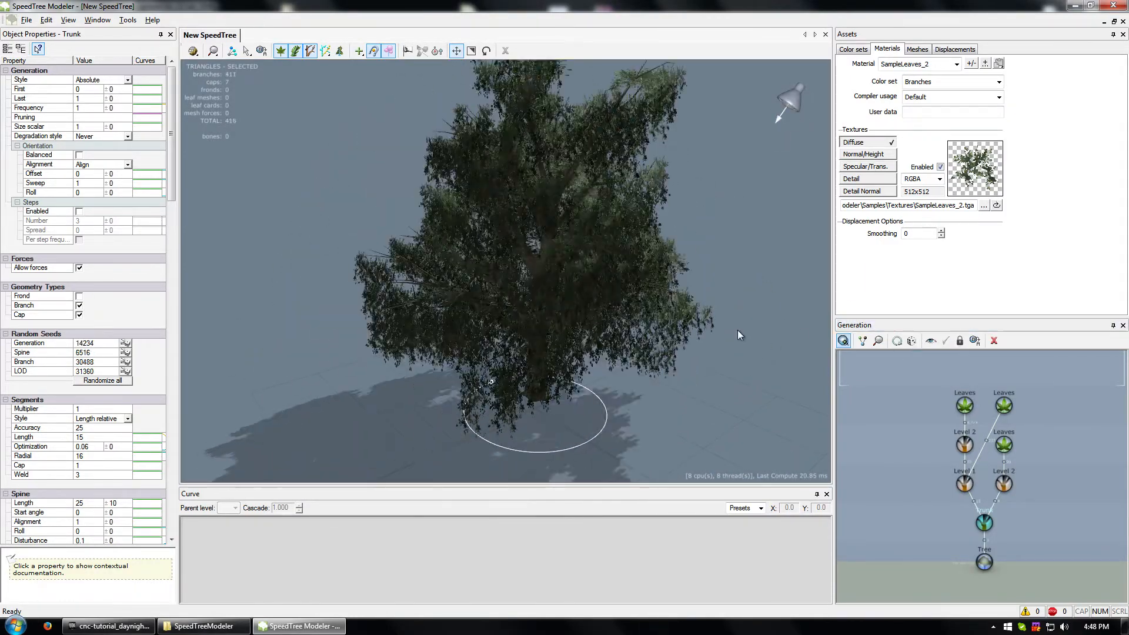
Step: Randomize the Level 2 generator above Level 1 and check the tree from another side
left_click_drag(738, 330, 730, 300)
left_click(962, 445)
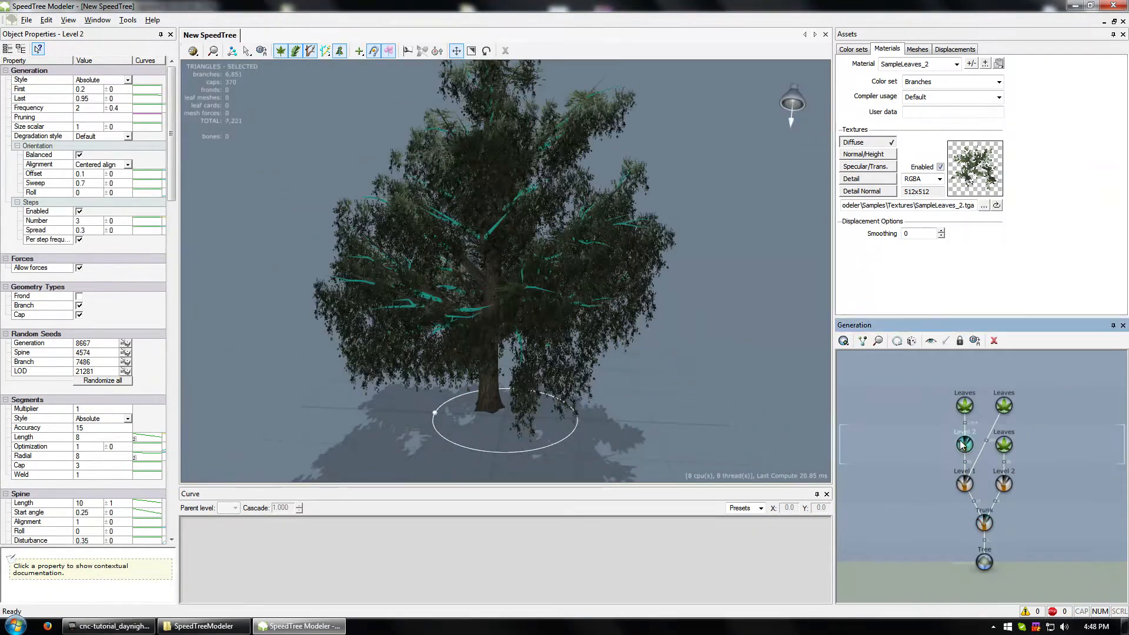
left_click(912, 341)
left_click_drag(573, 347, 729, 306)
Step: Randomize the Level 1 generator twice to vary the main branches
left_click(964, 483)
left_click(911, 341)
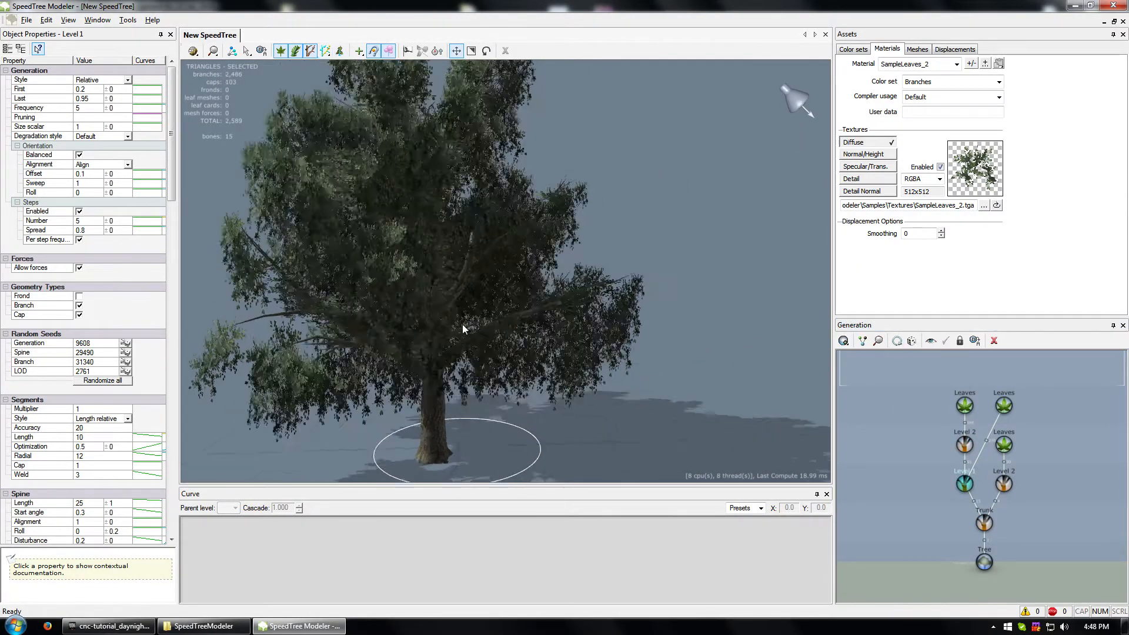
left_click_drag(462, 323, 715, 326)
left_click(913, 341)
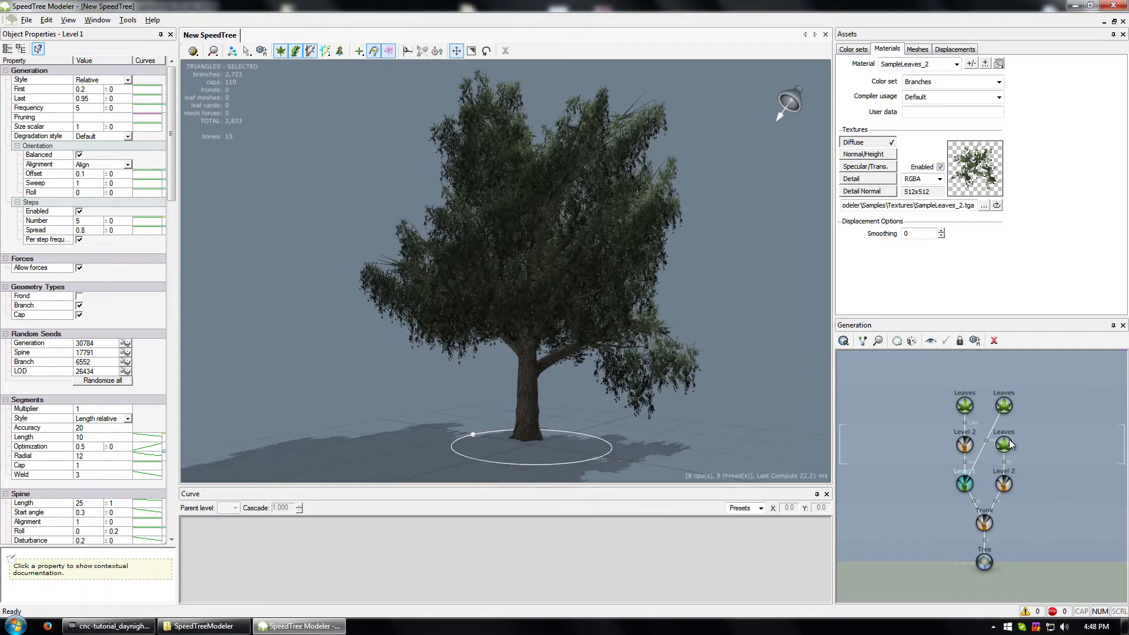
Step: Randomize the Level 2 generator above Level 1 twice more and inspect the whole tree from several sides and distances
left_click(1004, 484)
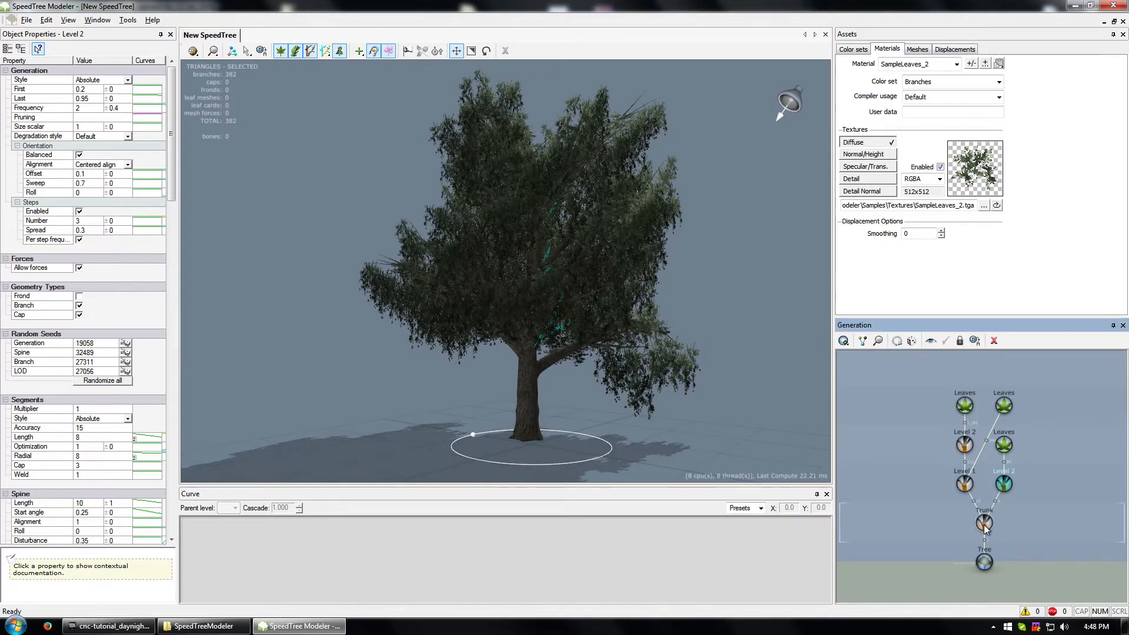
left_click(965, 446)
left_click(912, 340)
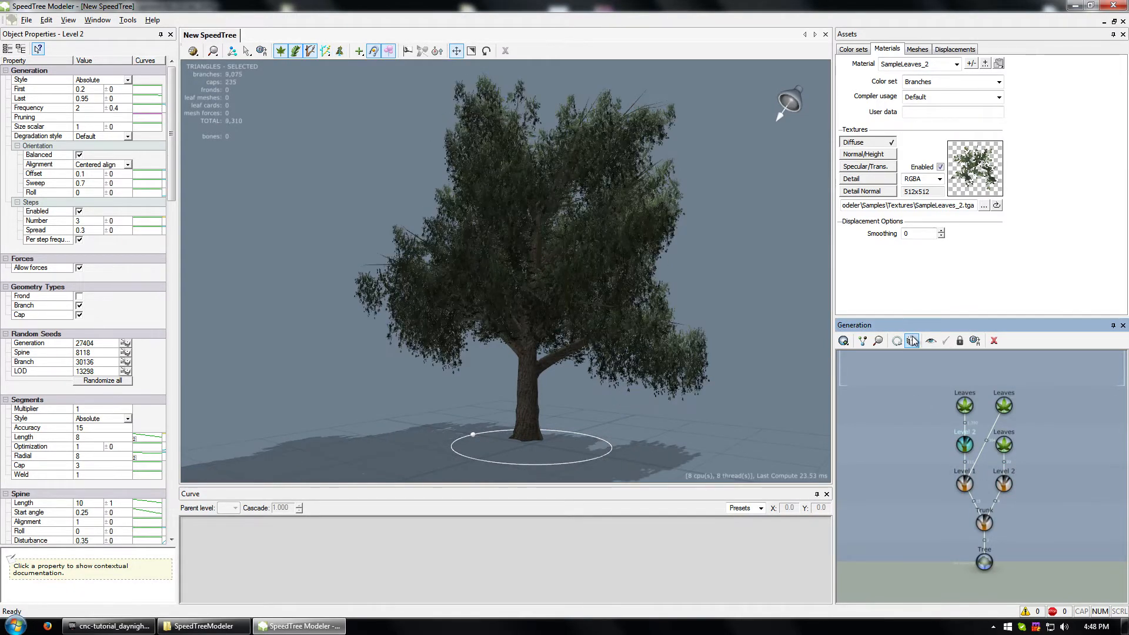
left_click_drag(531, 344, 701, 367)
left_click(913, 340)
left_click(701, 367)
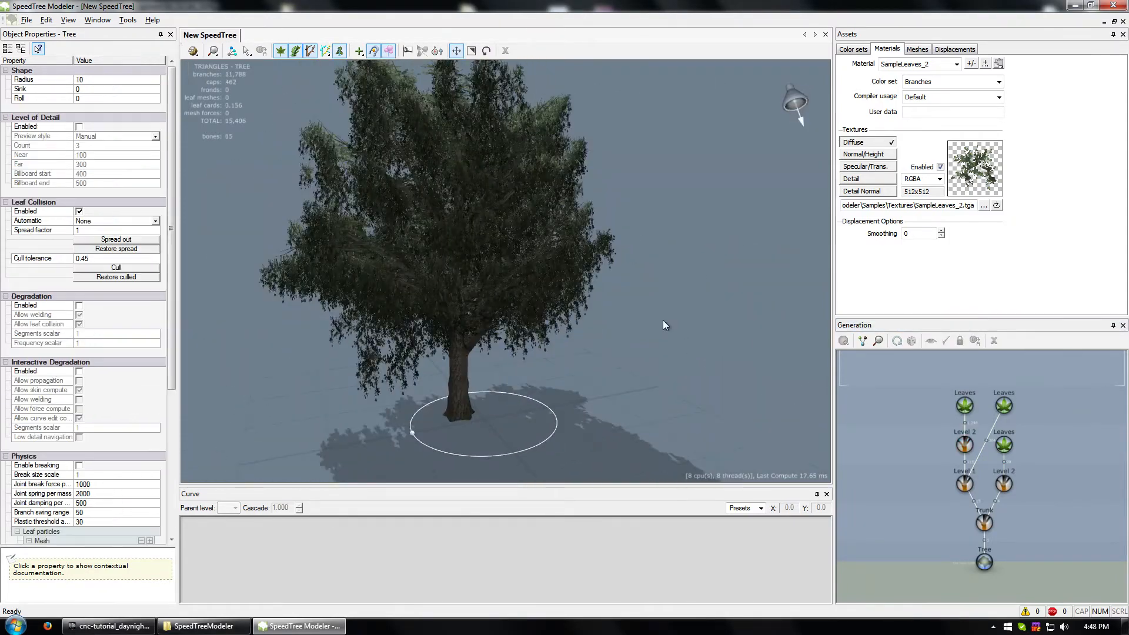
left_click_drag(662, 320, 600, 337)
scroll(633, 334, "up", 3)
scroll(630, 337, "down", 4)
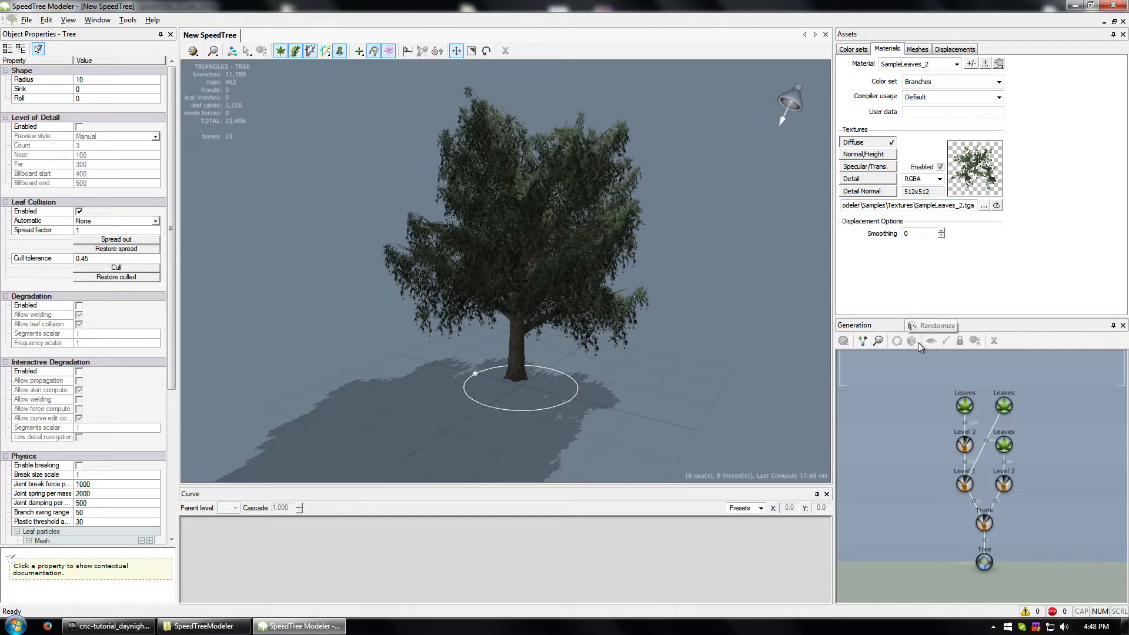
left_click_drag(905, 373, 1051, 555)
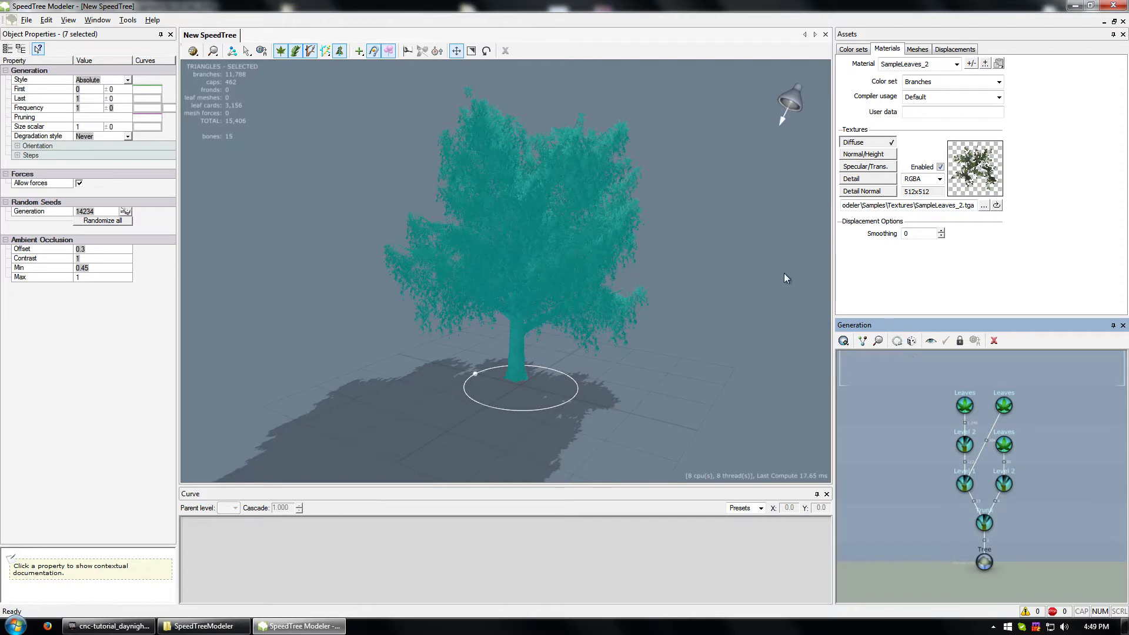
left_click(704, 269)
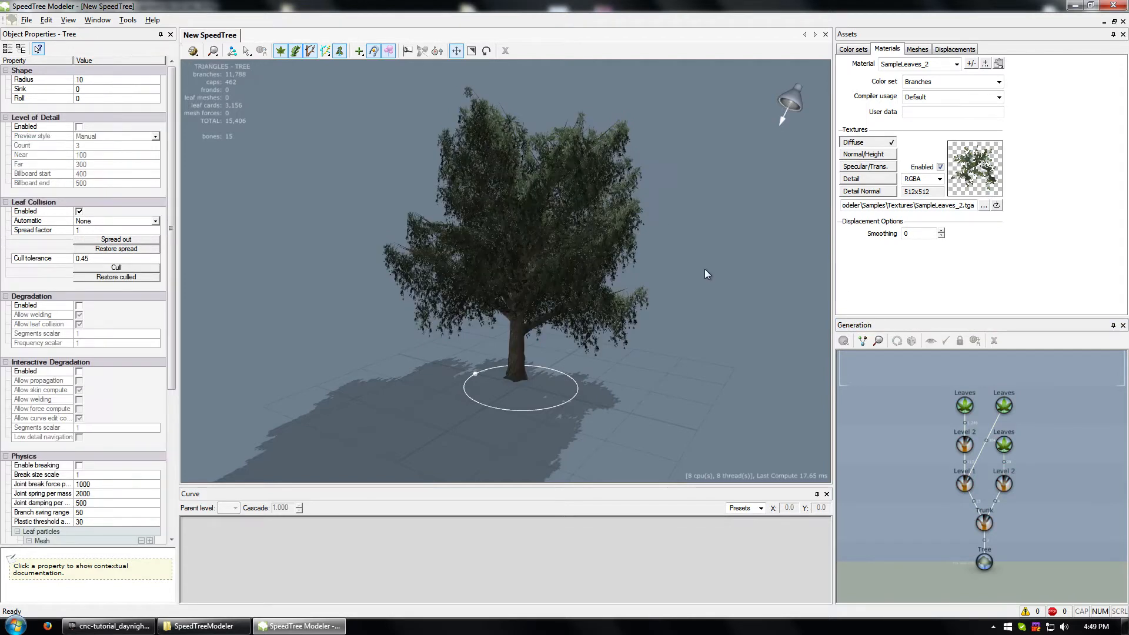
Step: Generate collision primitives for the tree, keeping the default branch capsule and leaf sphere settings
left_click(131, 24)
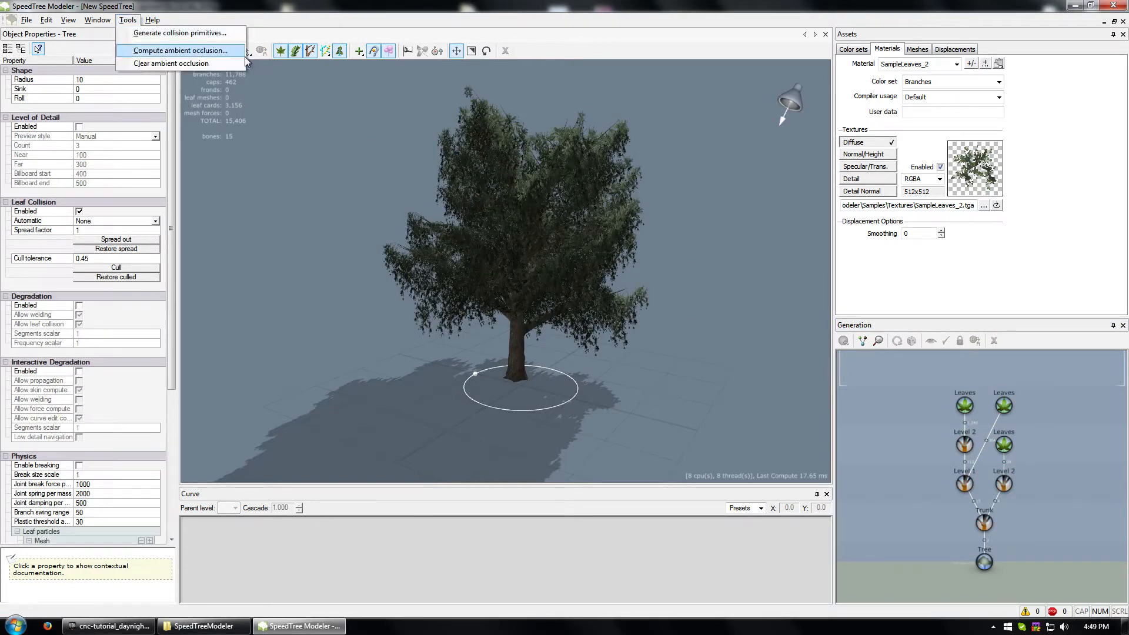
left_click(198, 6)
left_click(128, 20)
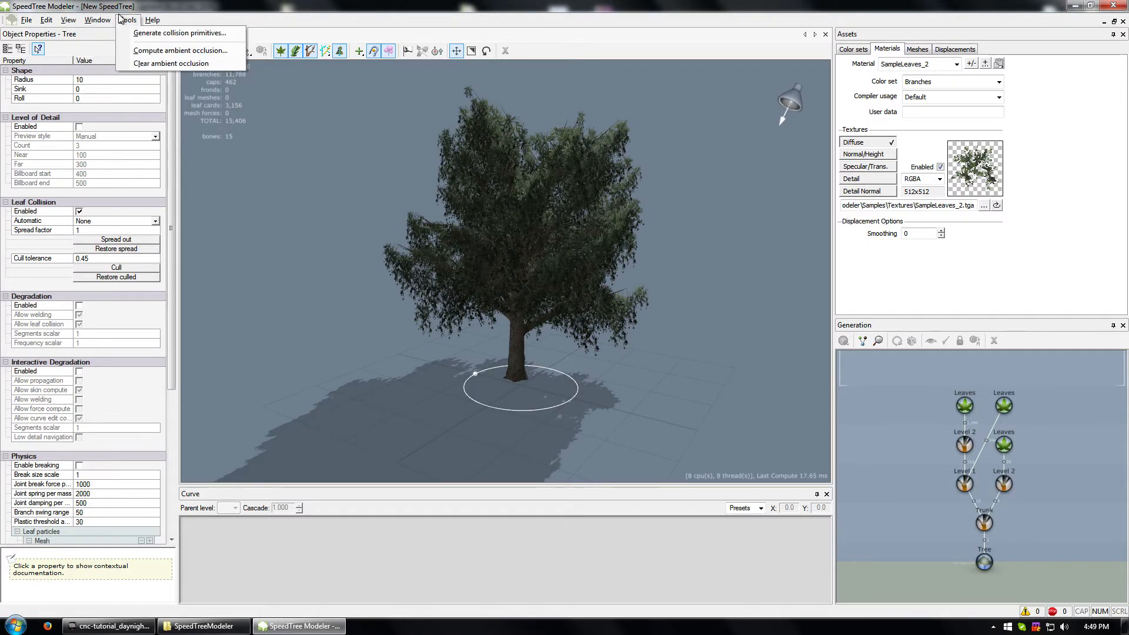
left_click(156, 34)
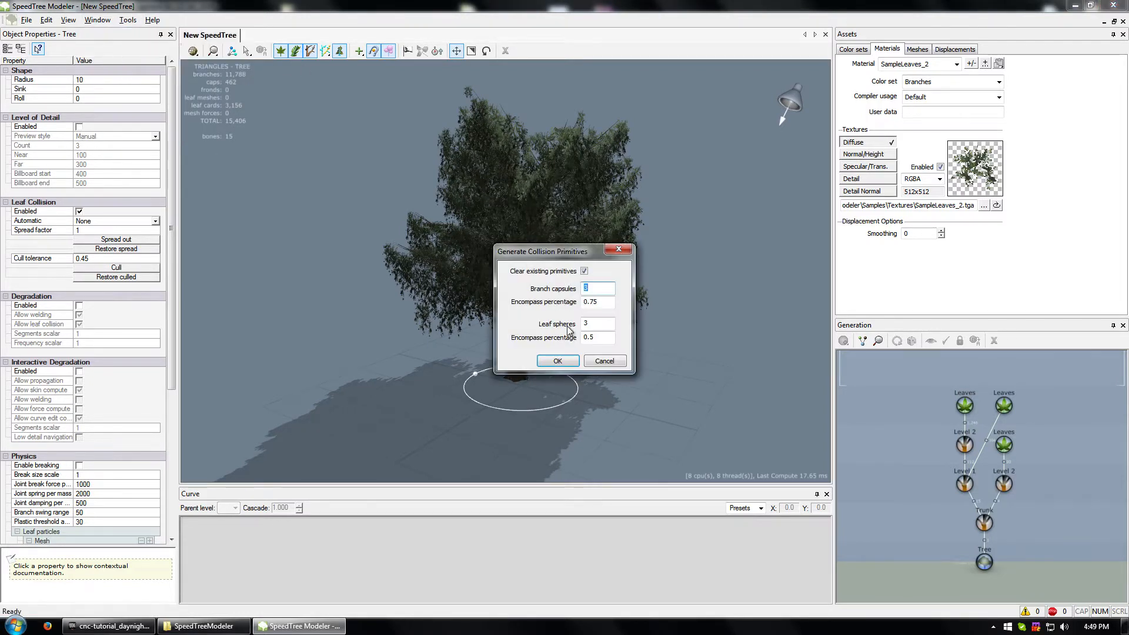
left_click(560, 361)
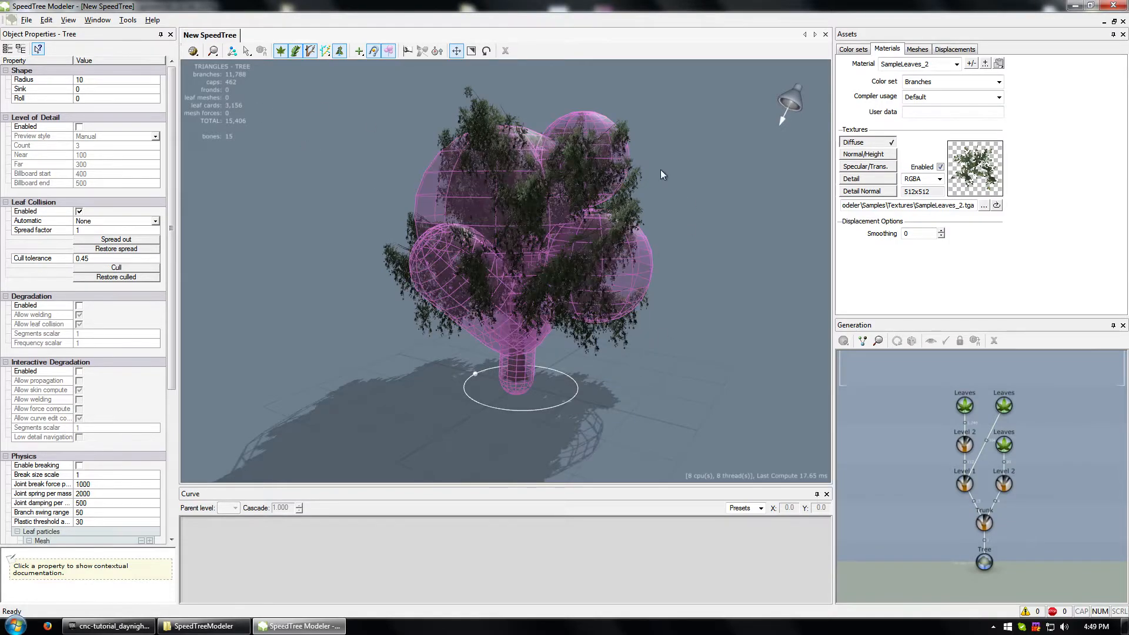
Step: Move the largest leaf collision sphere to about X 4.9, Y -3.4, Z 29.1 so it sits within the crown
left_click_drag(661, 170, 657, 199)
left_click(609, 202)
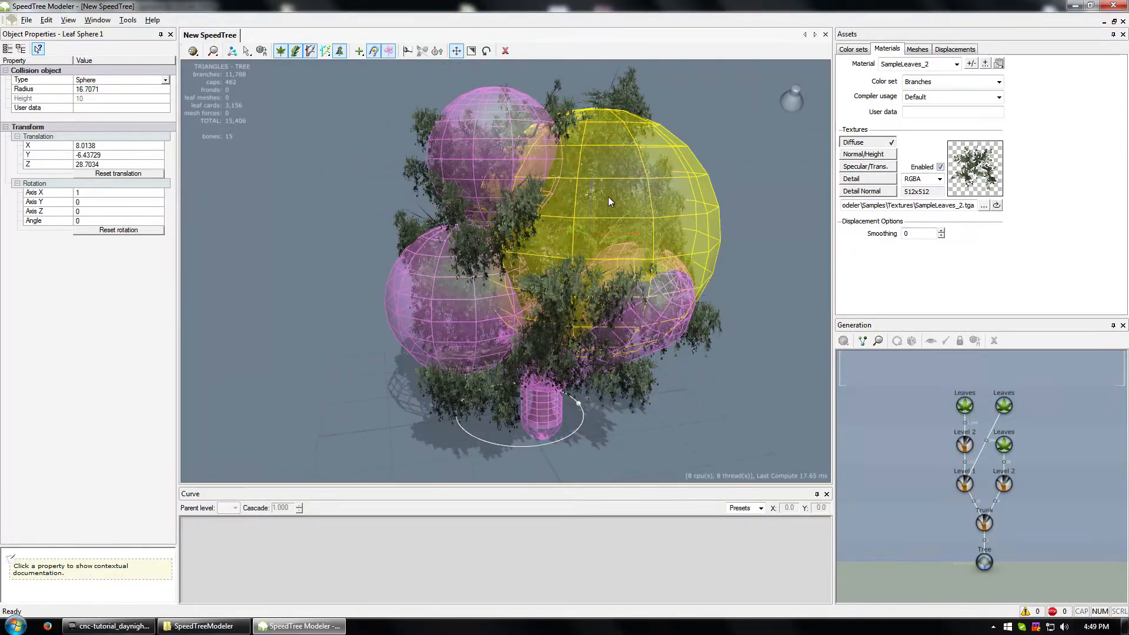
left_click_drag(594, 230, 604, 226)
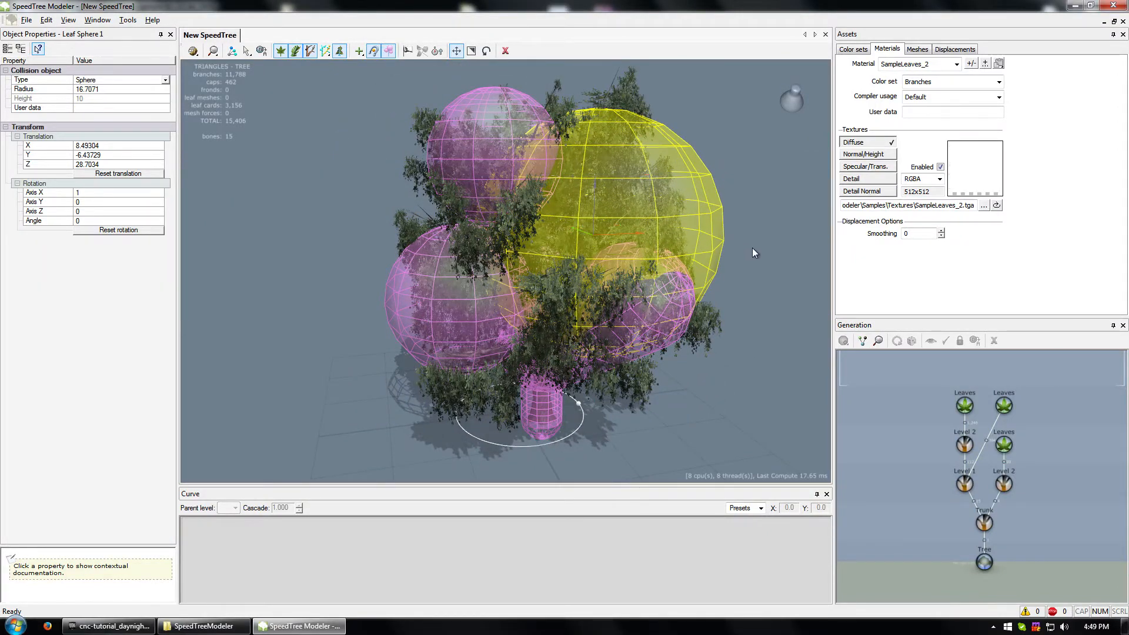
left_click(753, 249)
left_click_drag(753, 248, 529, 238)
left_click(584, 244)
left_click_drag(667, 292, 459, 223)
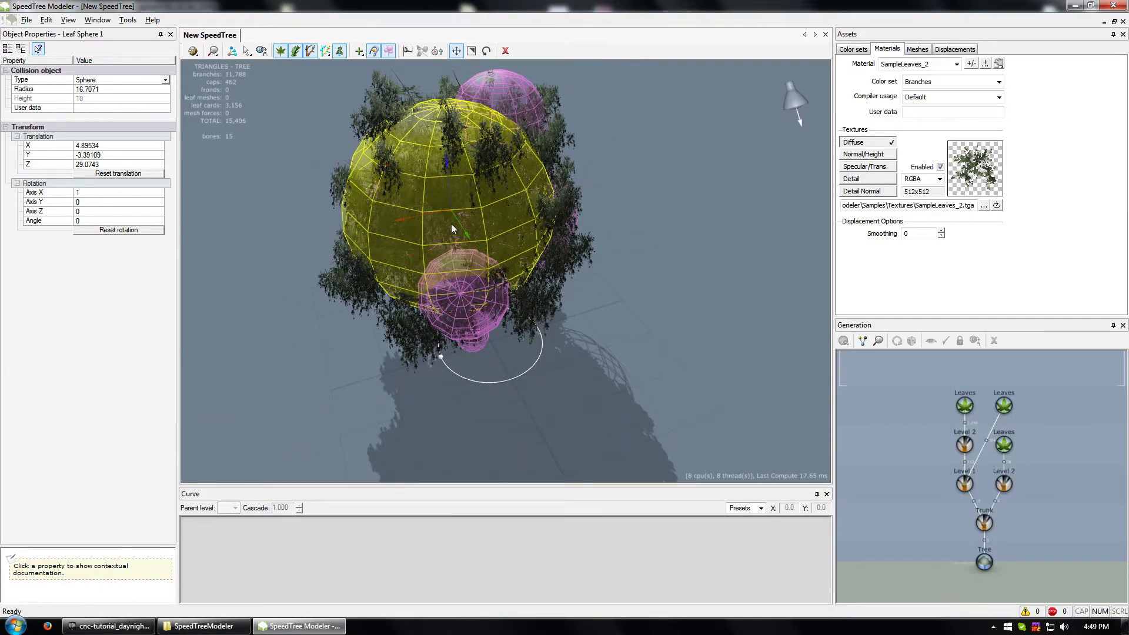
Step: Examine the trunk capsule and the smaller leaf collision sphere from several sides of the tree
left_click_drag(658, 265, 472, 371)
left_click(452, 395)
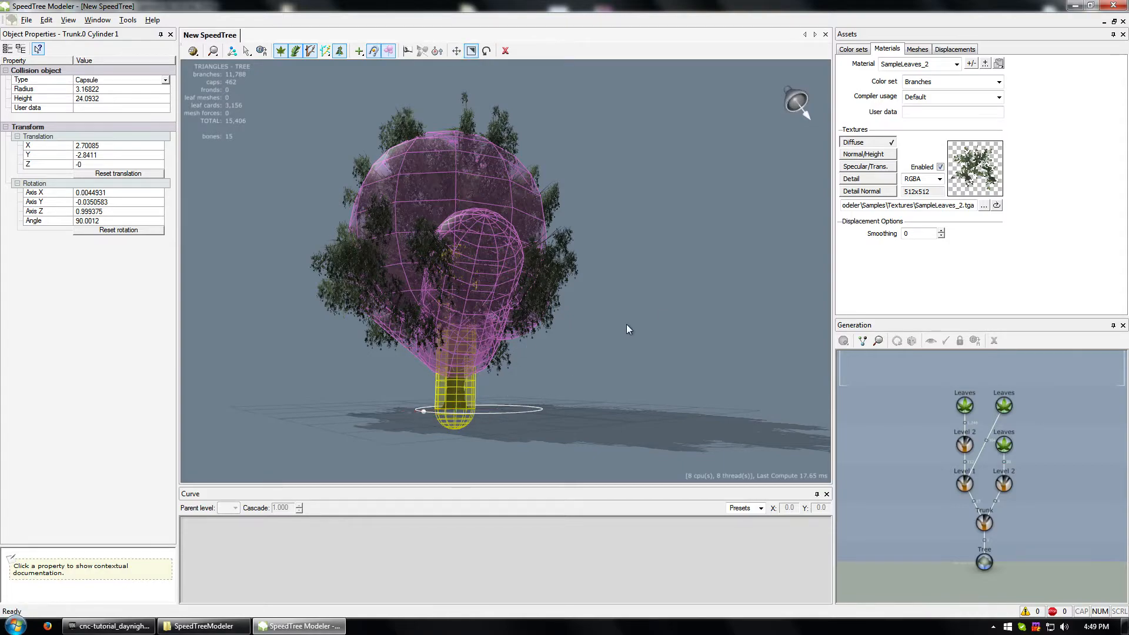
left_click_drag(626, 323, 563, 295)
right_click(563, 349)
left_click(725, 328)
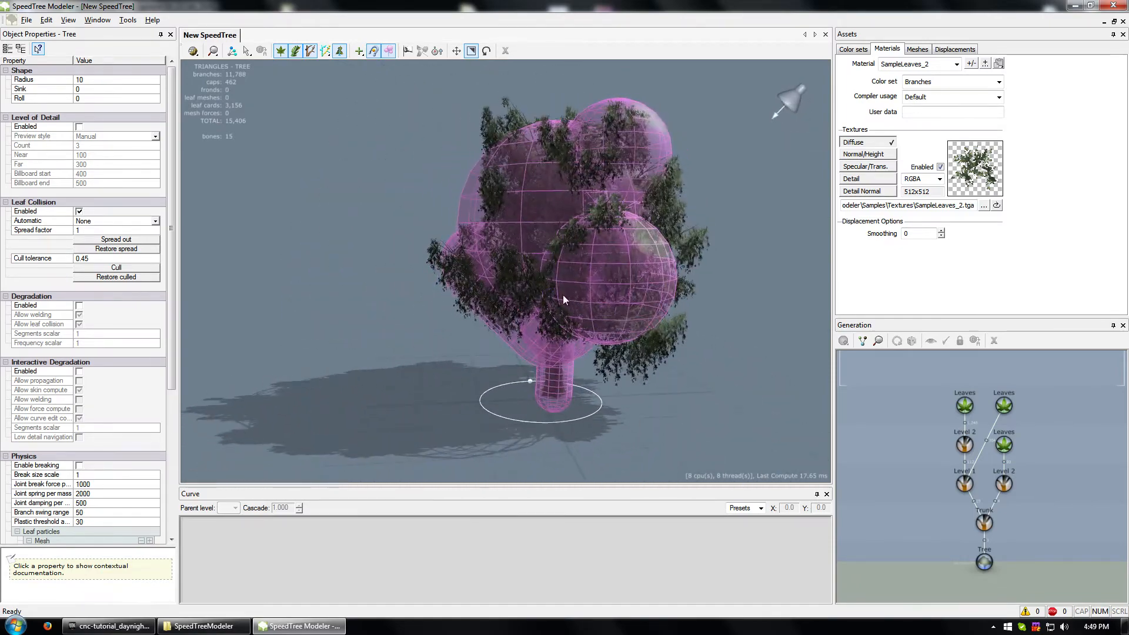
left_click(563, 294)
left_click_drag(467, 273, 538, 244)
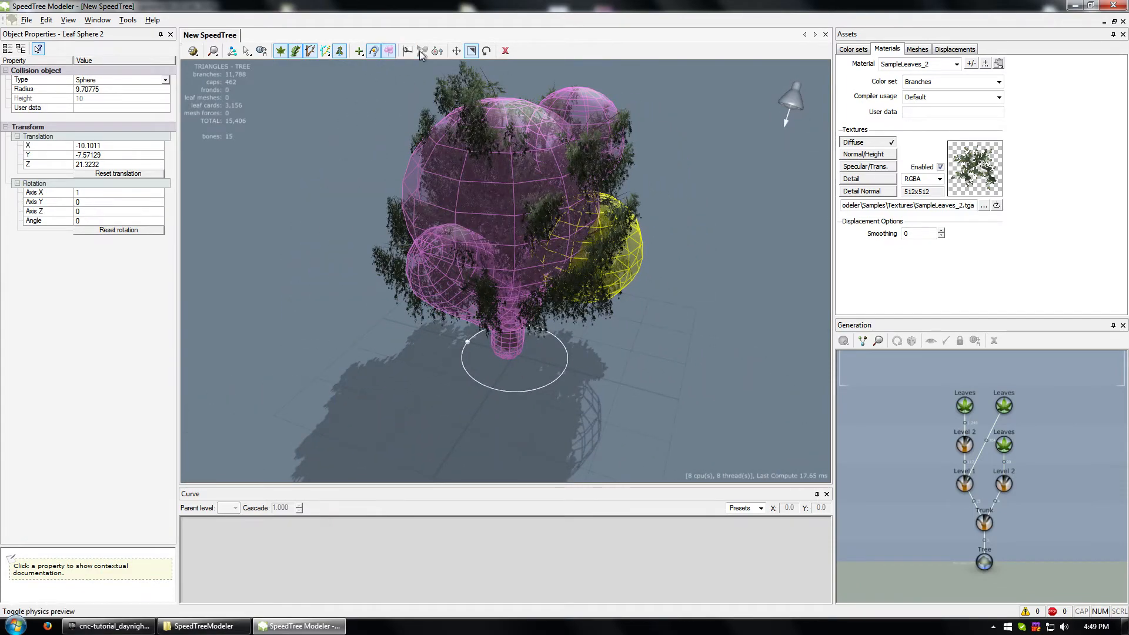
left_click_drag(574, 245, 557, 275)
left_click_drag(627, 293, 520, 347)
Step: Delete the small upper leaf collision sphere and check the remaining collision primitives around the tree
left_click(445, 174)
key("Delete")
left_click(603, 270)
left_click(584, 292)
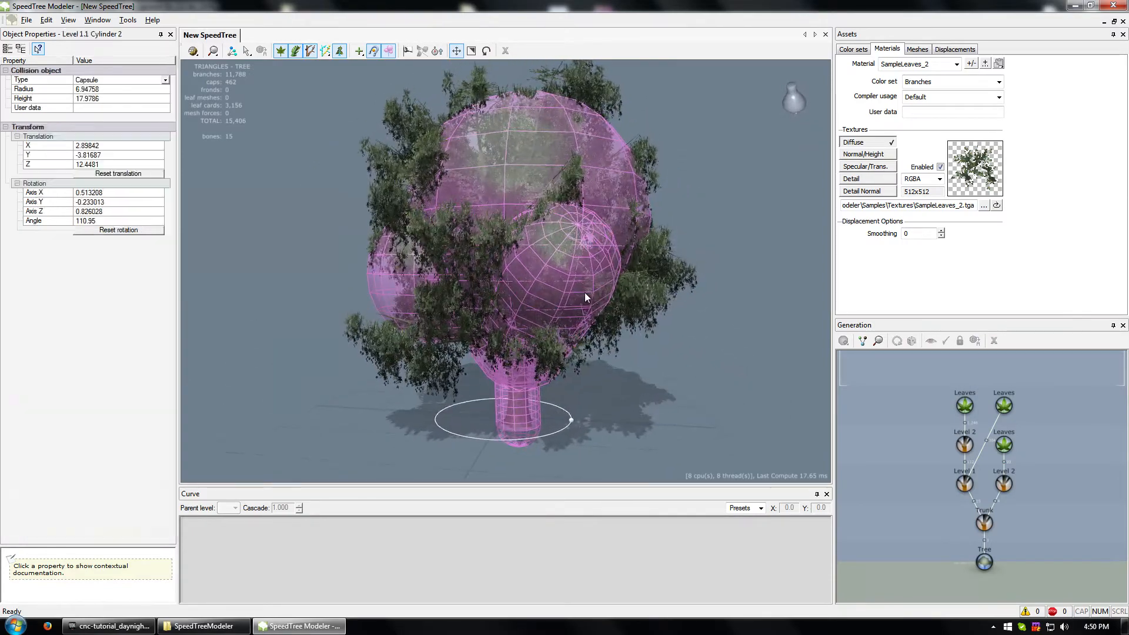
left_click_drag(499, 289, 564, 300)
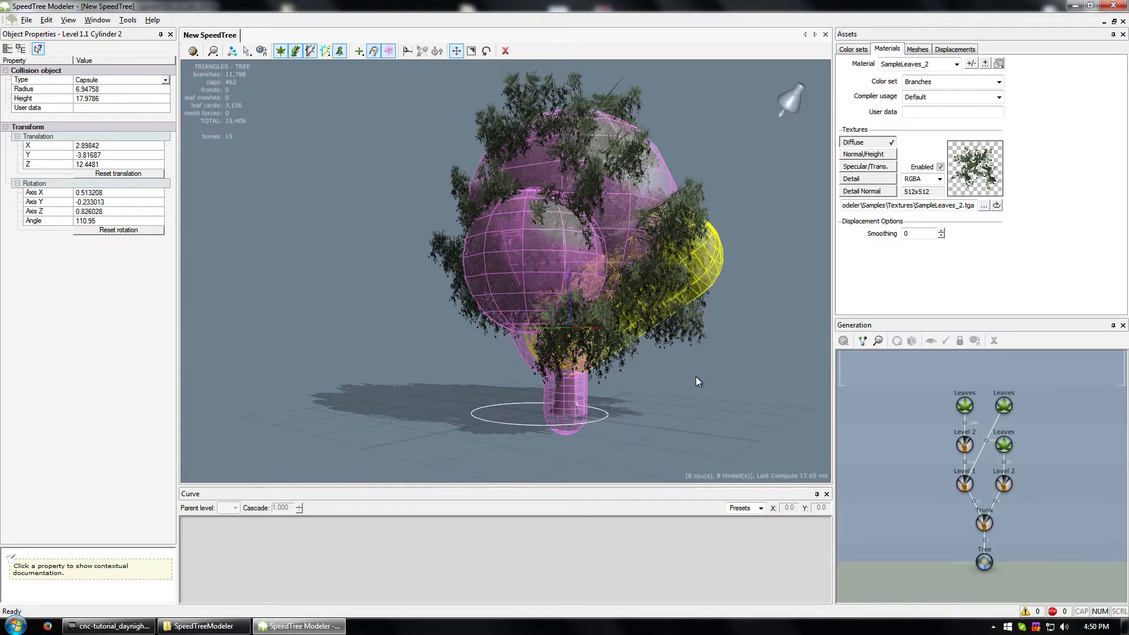
left_click(725, 348)
left_click_drag(649, 346, 196, 121)
Step: Save the tree as Tree_01.spm in the speedtrees folder, replacing the existing file
left_click(34, 22)
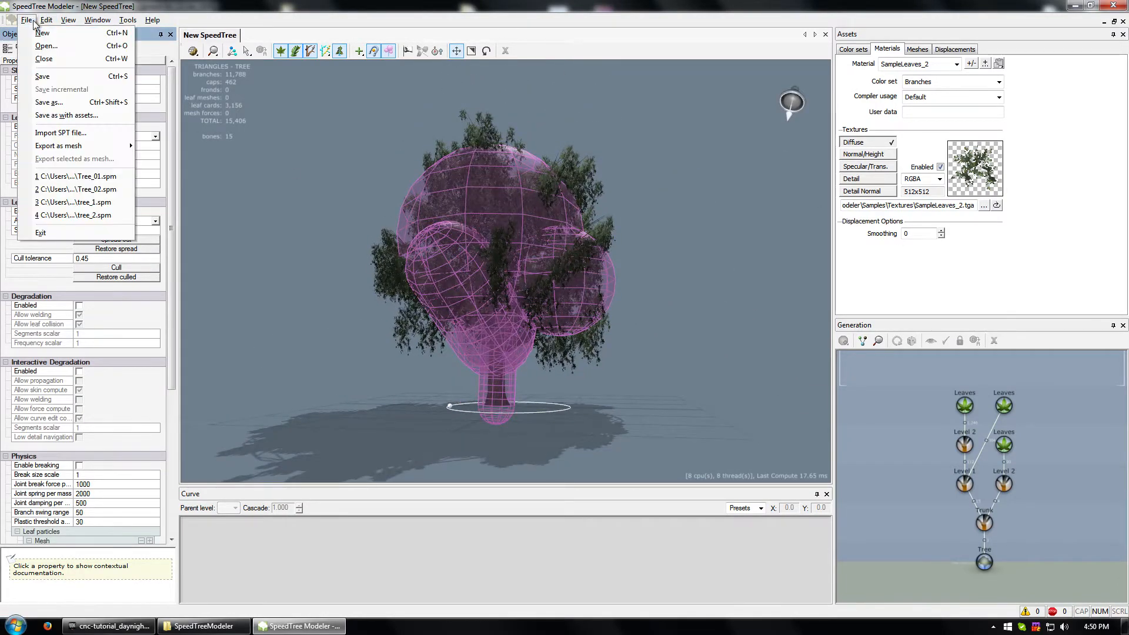
left_click(37, 76)
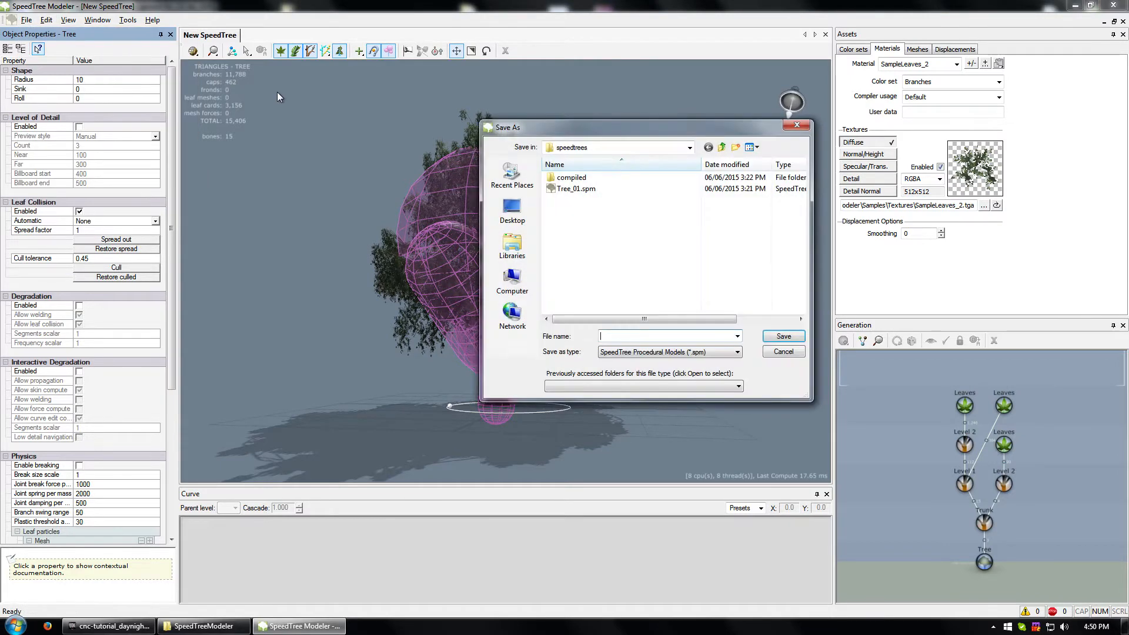
left_click(583, 190)
left_click(614, 180)
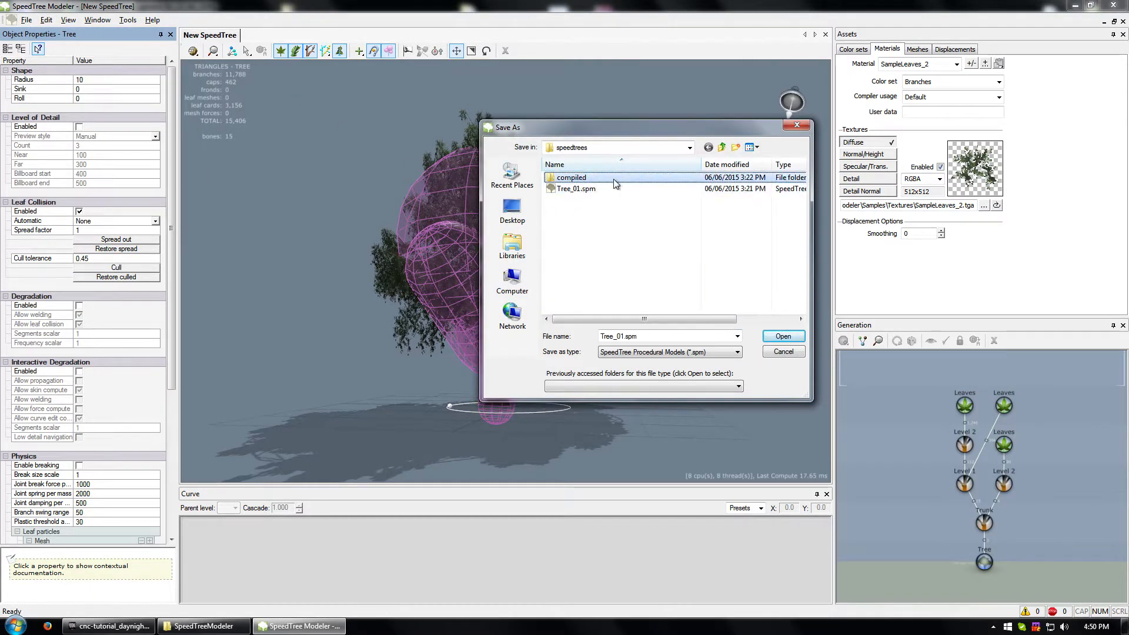
left_click(579, 189)
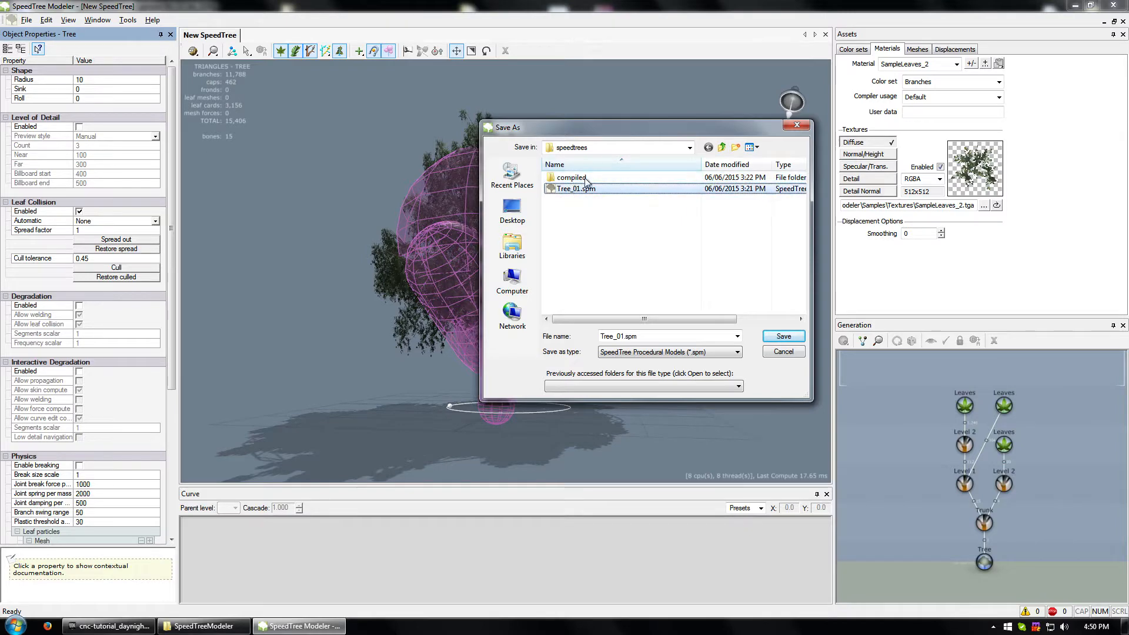
left_click(785, 337)
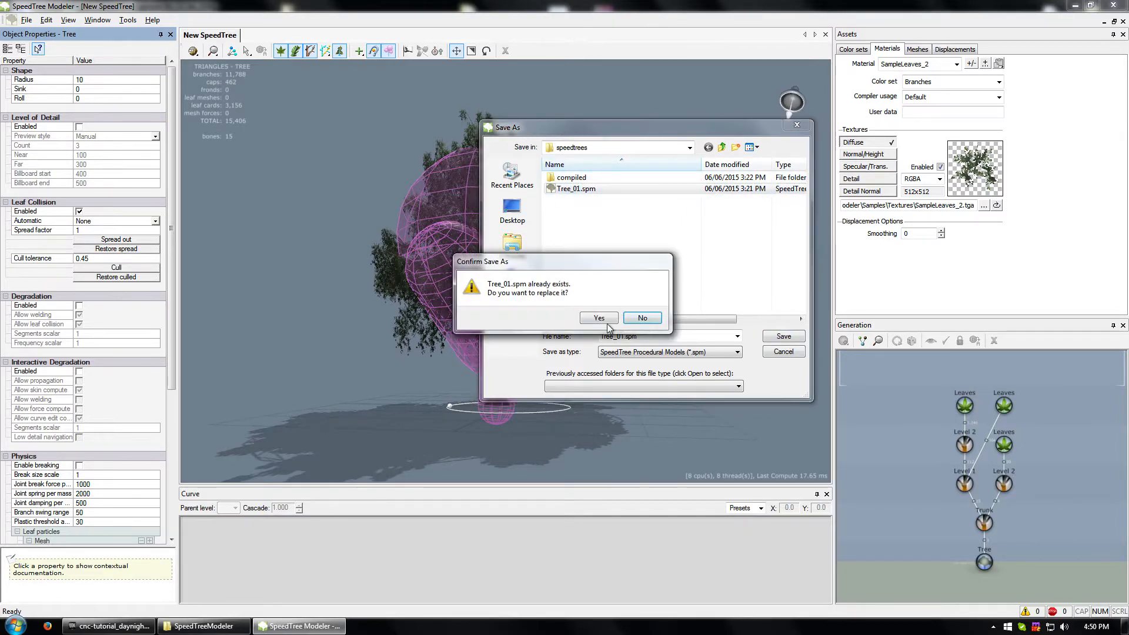
left_click(600, 318)
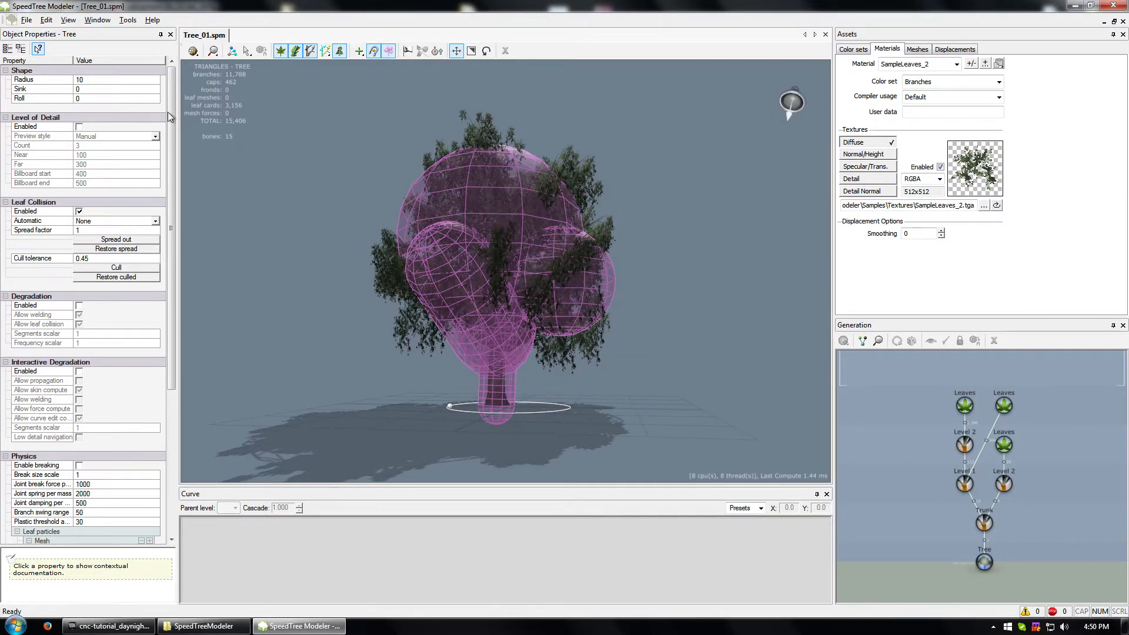
Step: Select all seven generators above the Tree node and randomize them together four times for a new tree variation
left_click(28, 20)
left_click(422, 8)
left_click_drag(941, 382, 1053, 532)
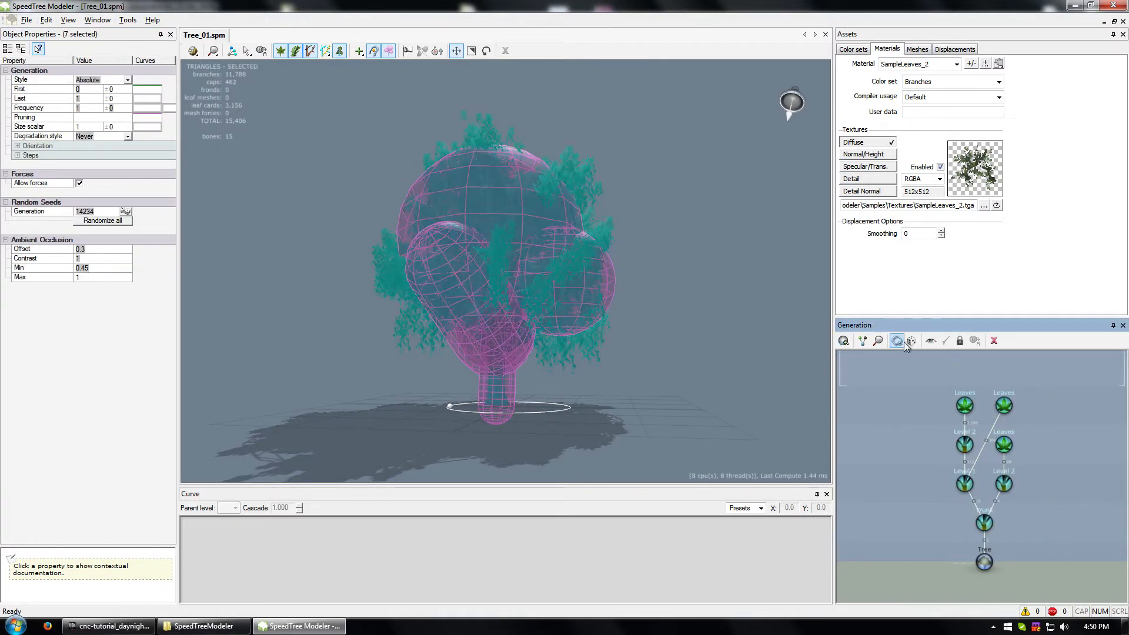
left_click(912, 341)
left_click(912, 341)
left_click(912, 341)
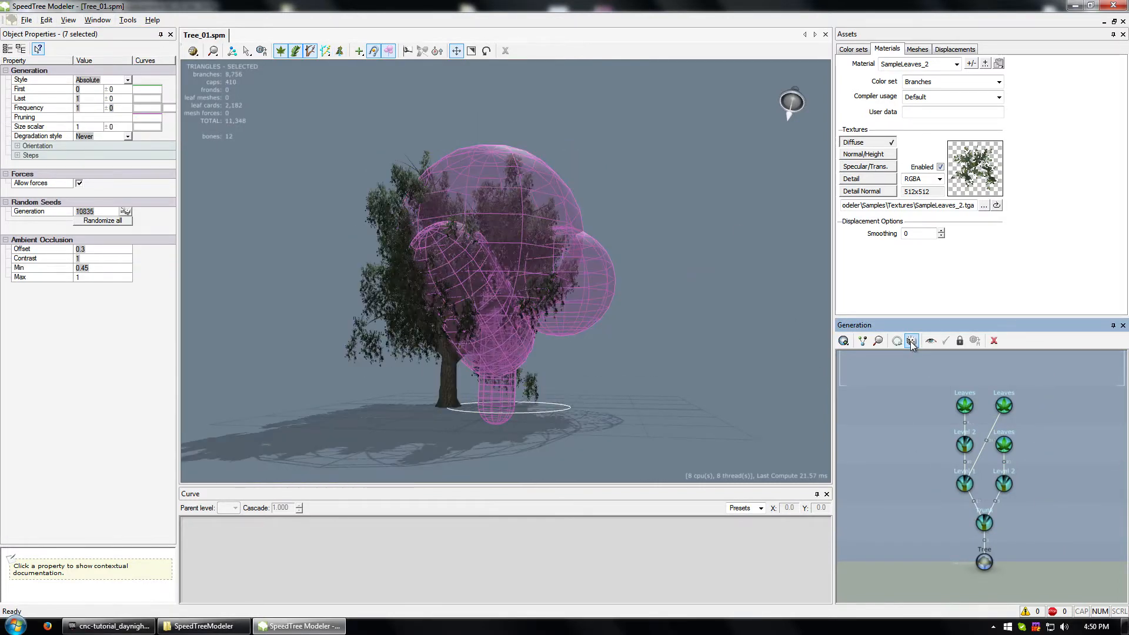
left_click(912, 341)
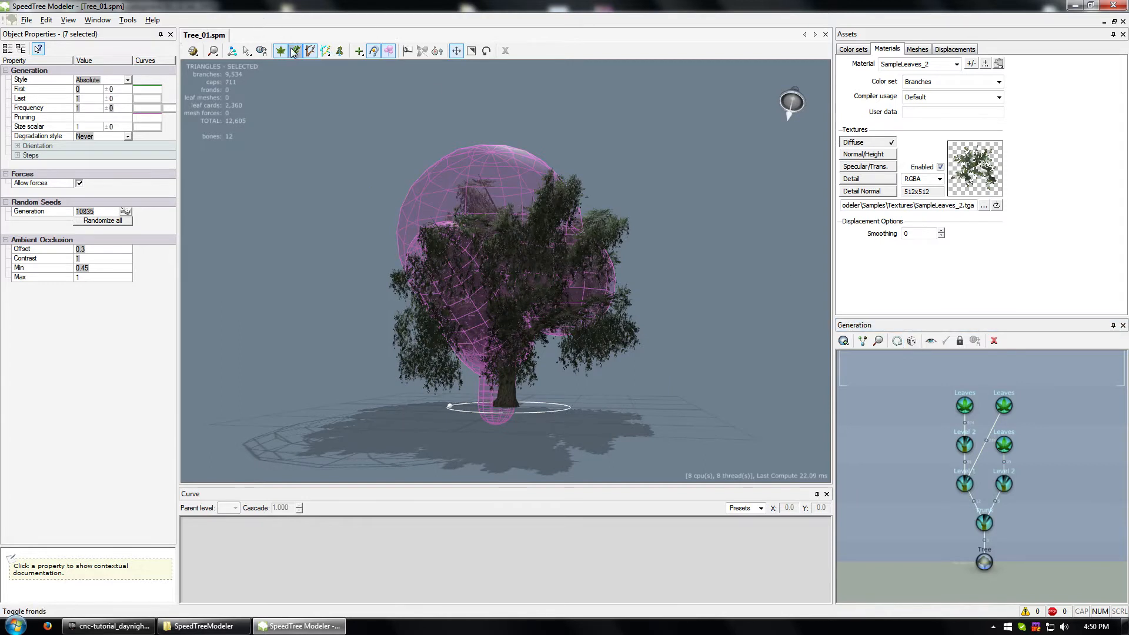
Step: Regenerate the collision primitives for the new variation, clearing the existing ones, and select the small low leaf sphere
left_click(127, 20)
left_click(156, 30)
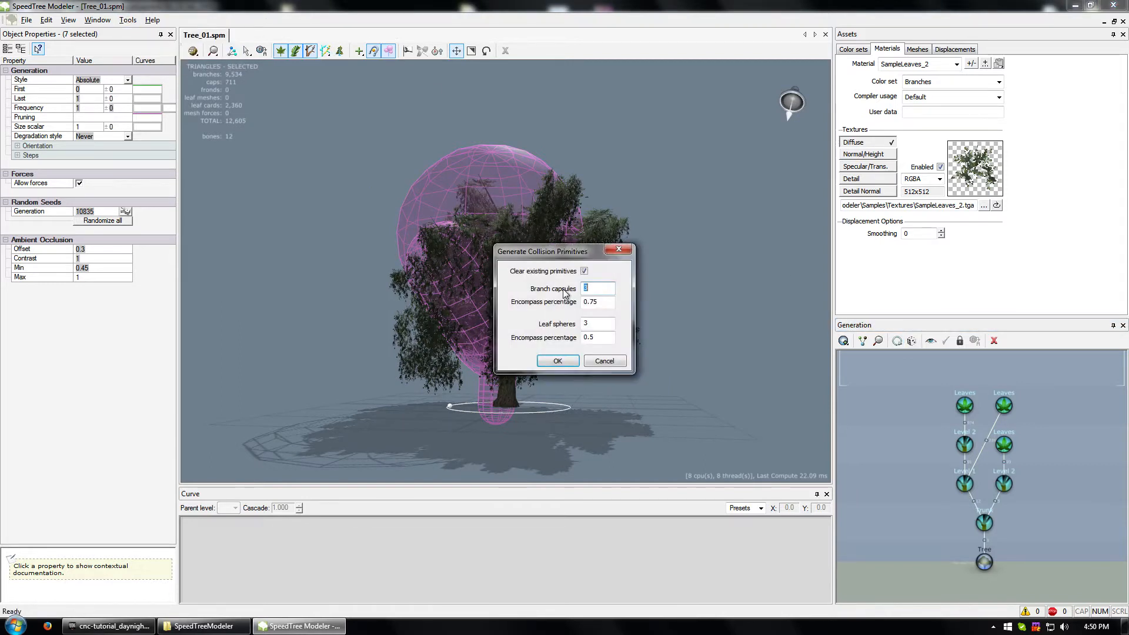
left_click(558, 361)
left_click_drag(677, 259, 597, 429)
left_click(429, 333)
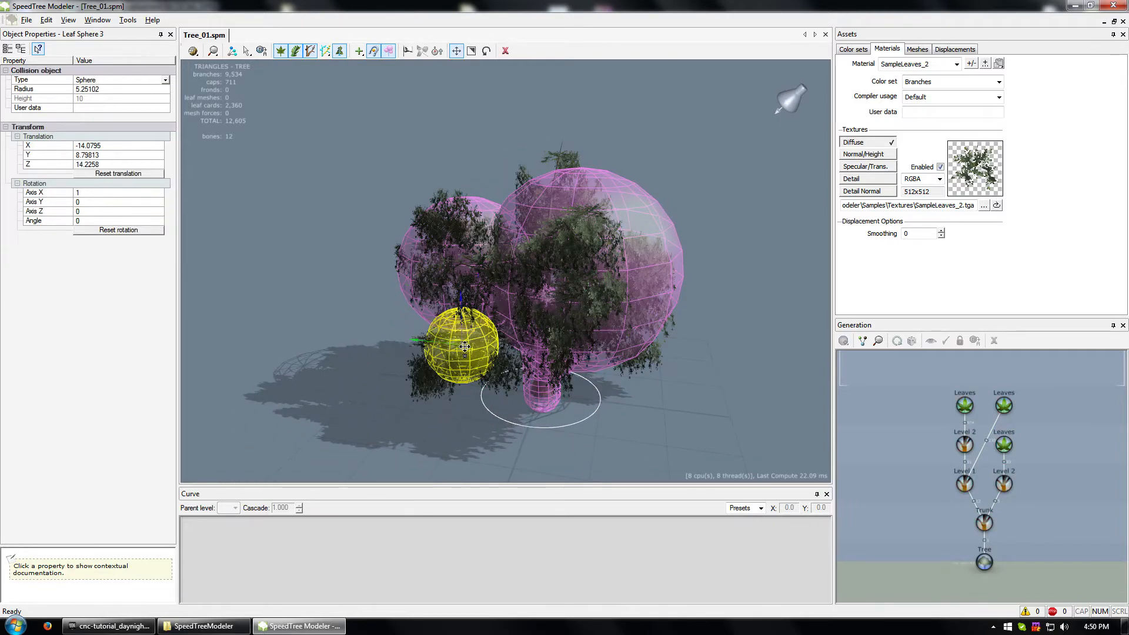
Step: Select all seven generators again and randomize them together five times to try out further tree variations
left_click_drag(910, 388, 1010, 481)
left_click_drag(1048, 528, 1048, 528)
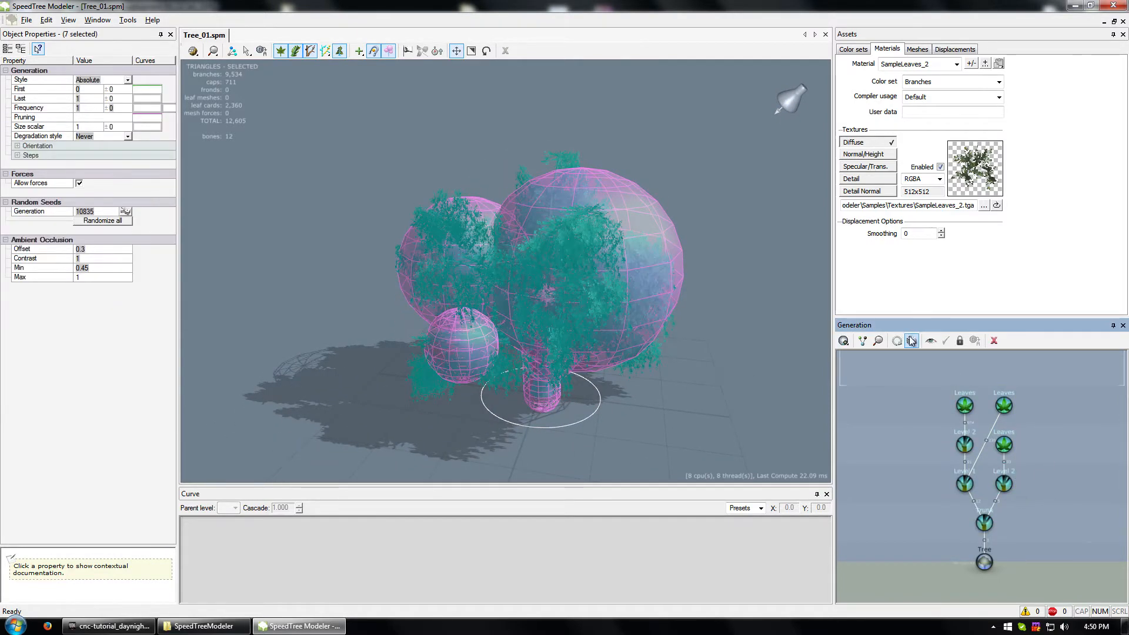
left_click(912, 341)
left_click(913, 340)
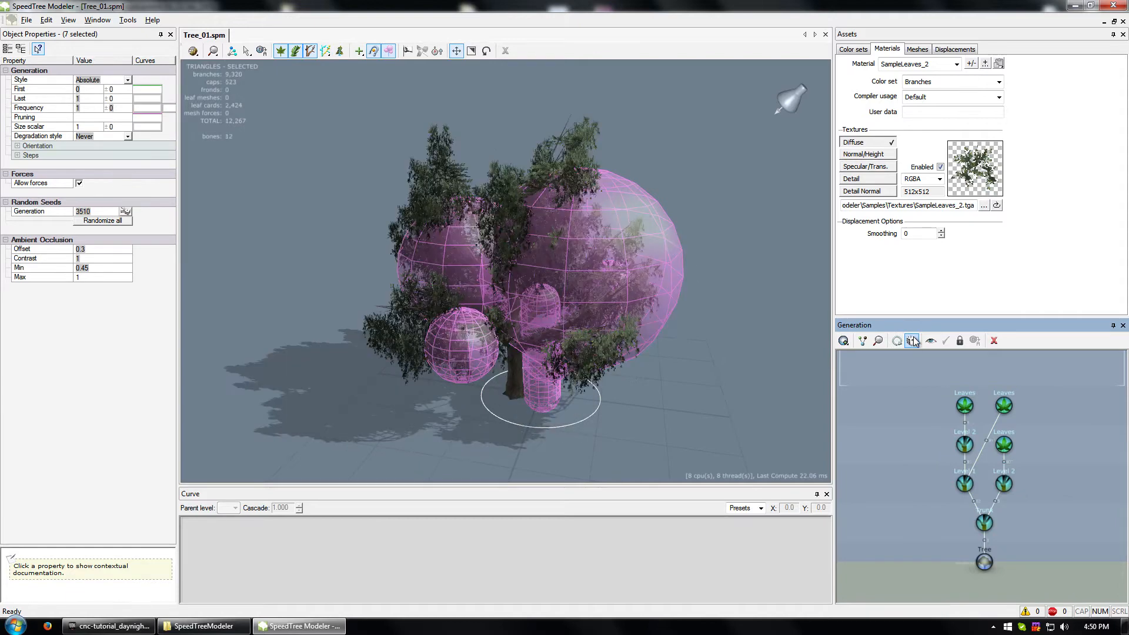
left_click(913, 341)
left_click(912, 341)
left_click(912, 341)
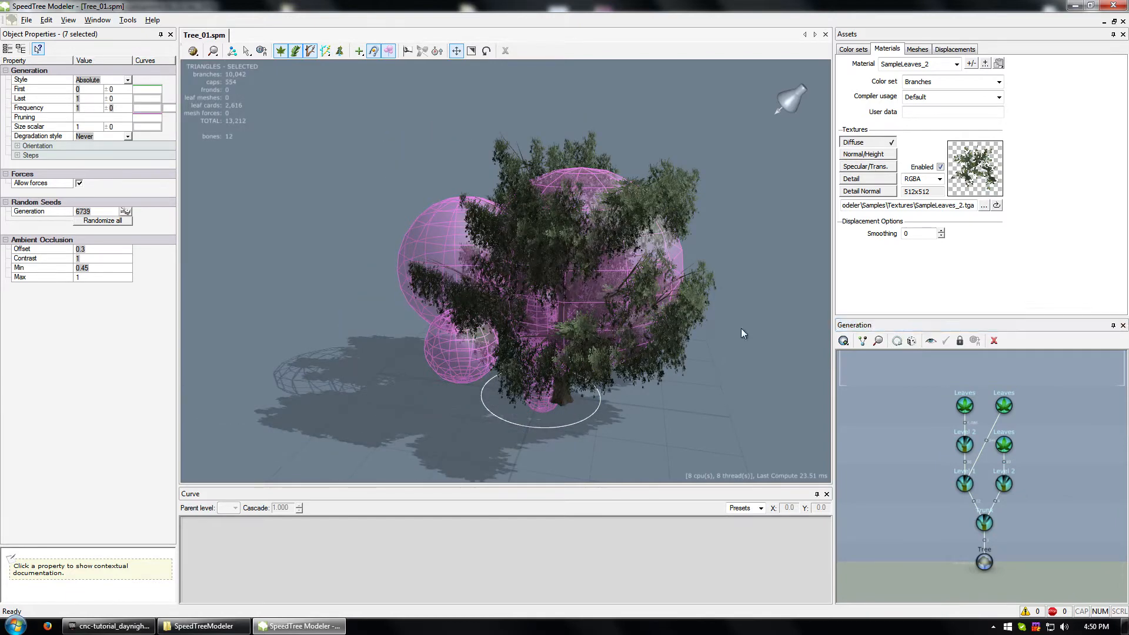
Step: Regenerate the collision primitives, clearing the existing ones, and shift the largest leaf sphere slightly inward over the foliage
left_click(127, 19)
left_click(150, 34)
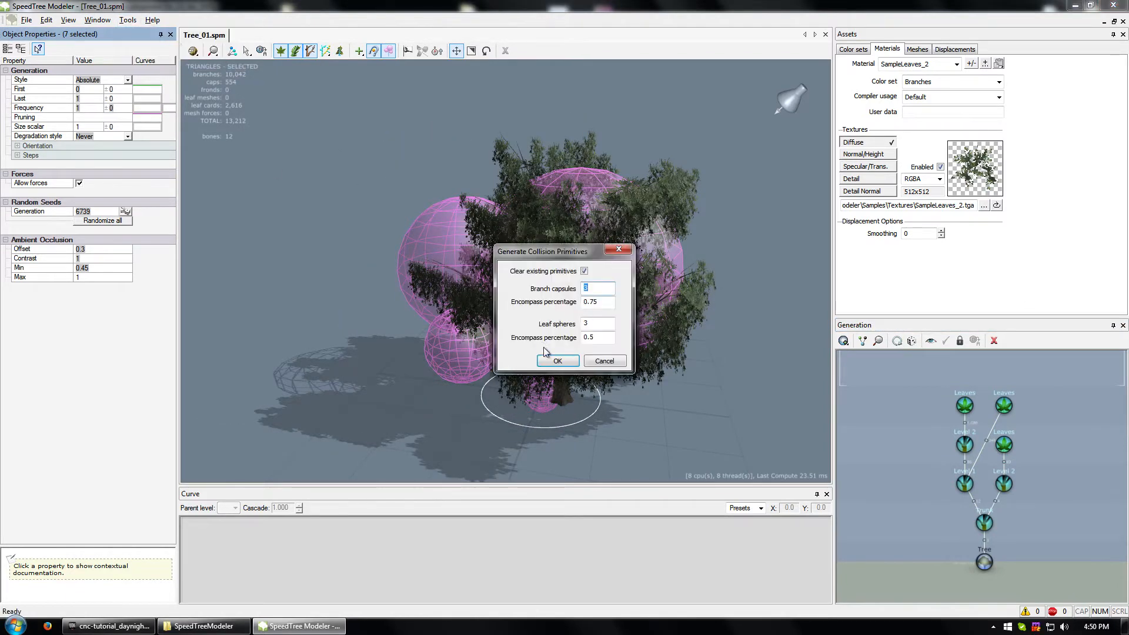
left_click(557, 360)
left_click_drag(394, 315, 587, 171)
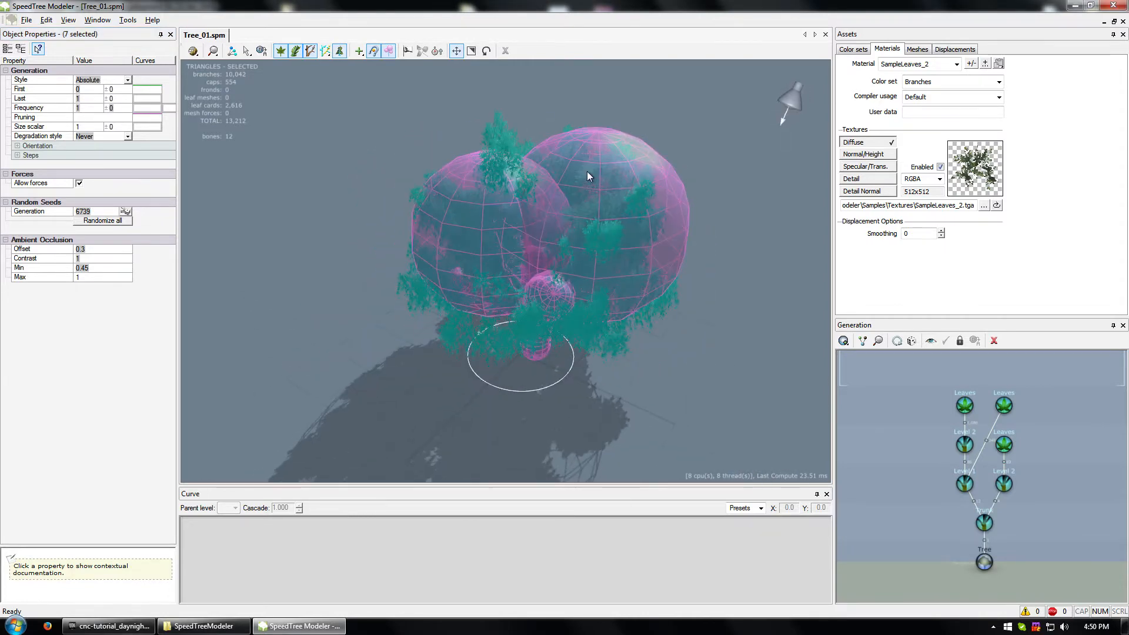
left_click(640, 229)
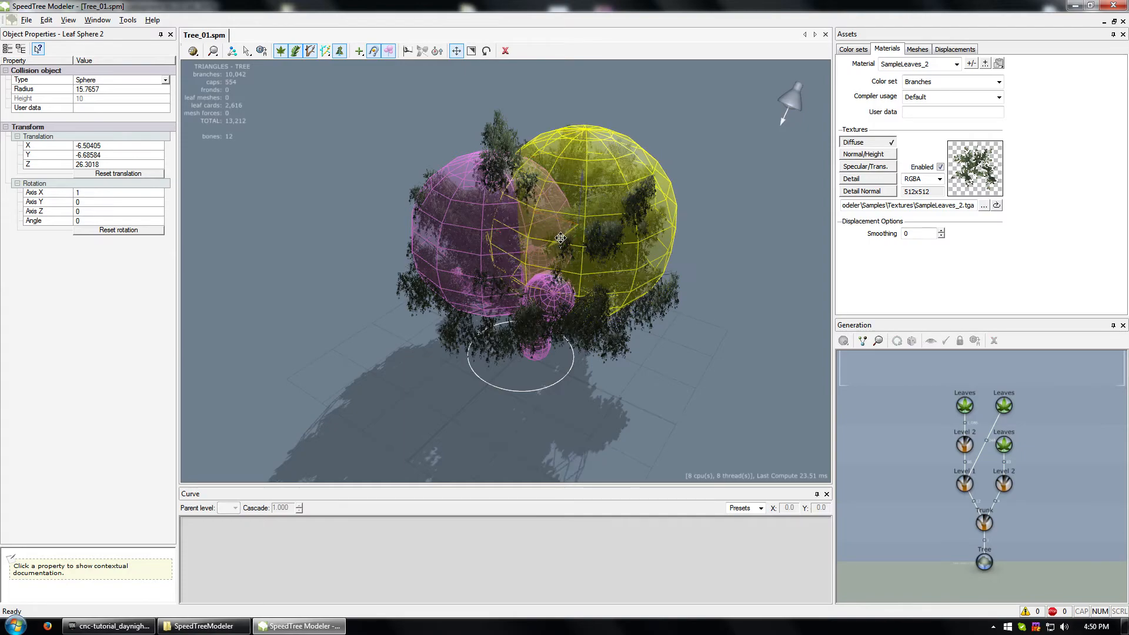
Step: Move the small leaf sphere closer to the trunk and slightly higher so it covers the lower foliage
left_click_drag(599, 393, 534, 302)
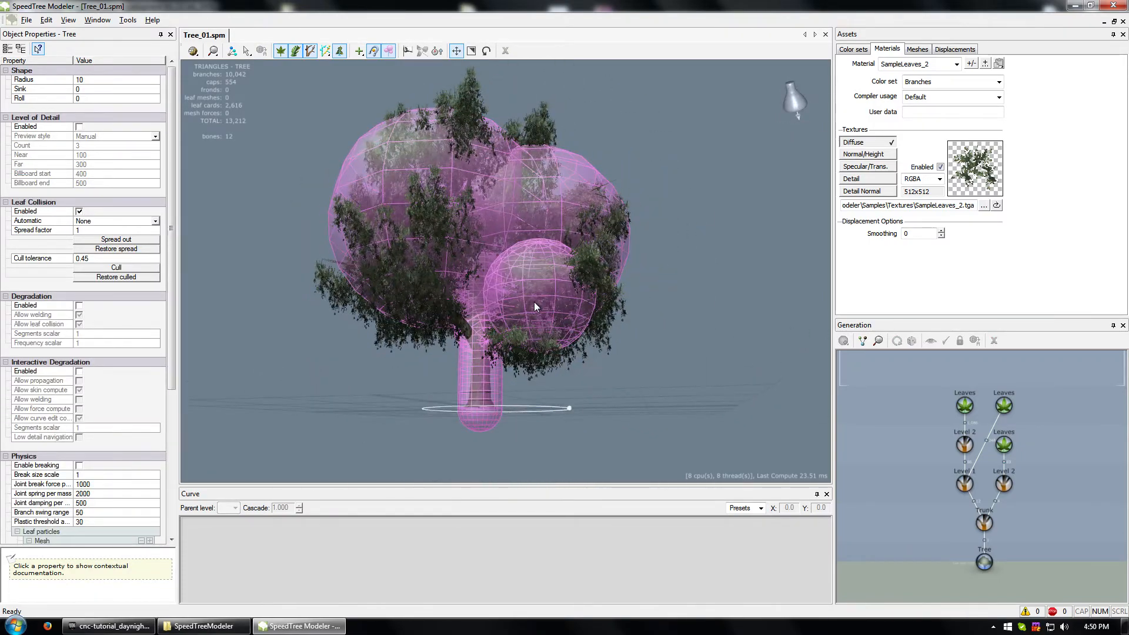
left_click(555, 326)
left_click_drag(655, 300, 453, 366)
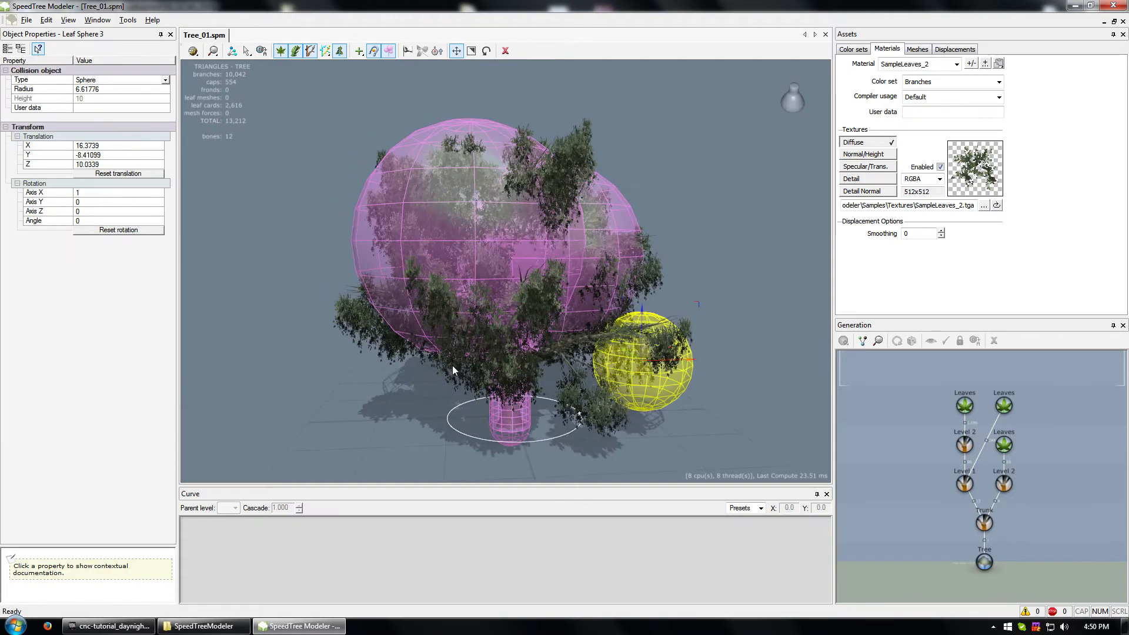
left_click_drag(646, 350, 633, 350)
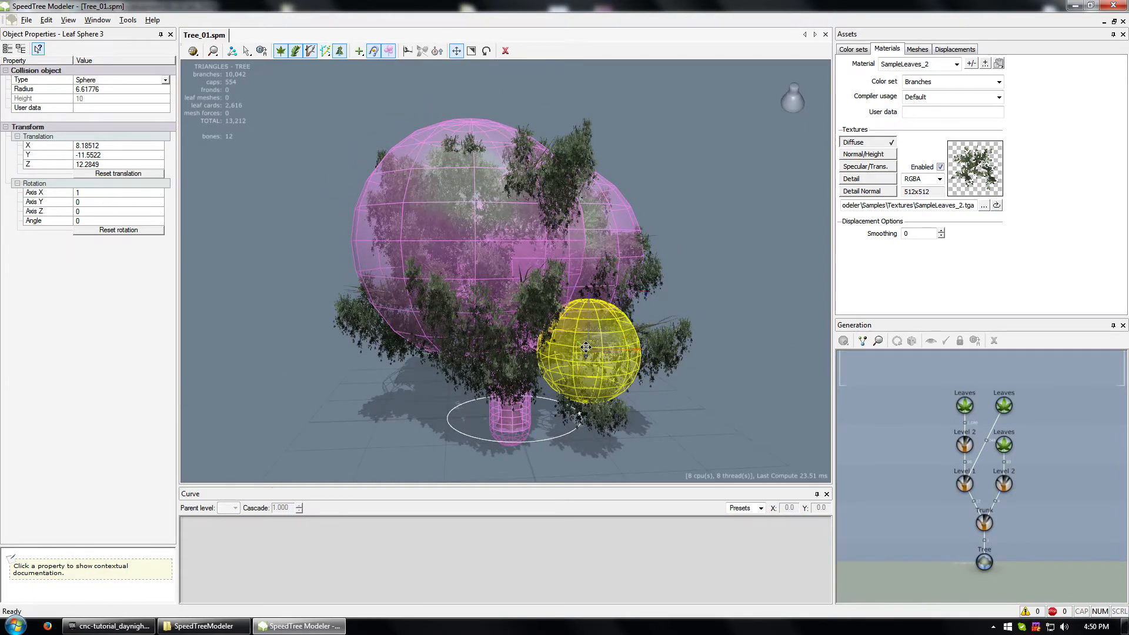
left_click(651, 400)
left_click_drag(652, 401, 425, 340)
left_click(397, 319)
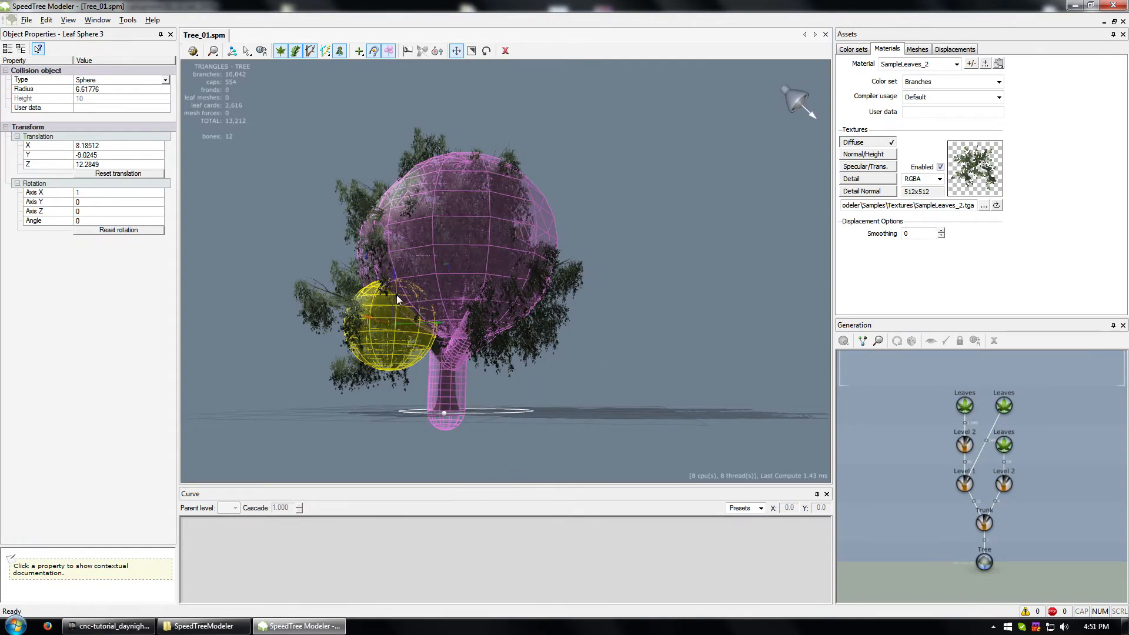
left_click_drag(397, 295, 436, 355)
left_click(616, 351)
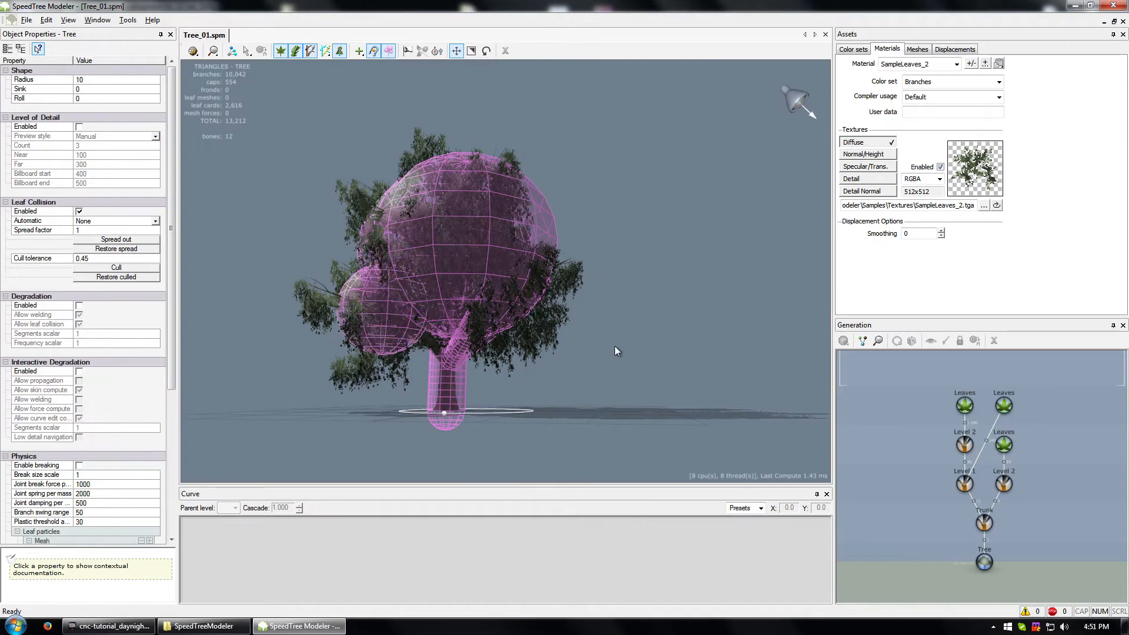
left_click_drag(615, 351, 674, 385)
left_click_drag(425, 393, 412, 377)
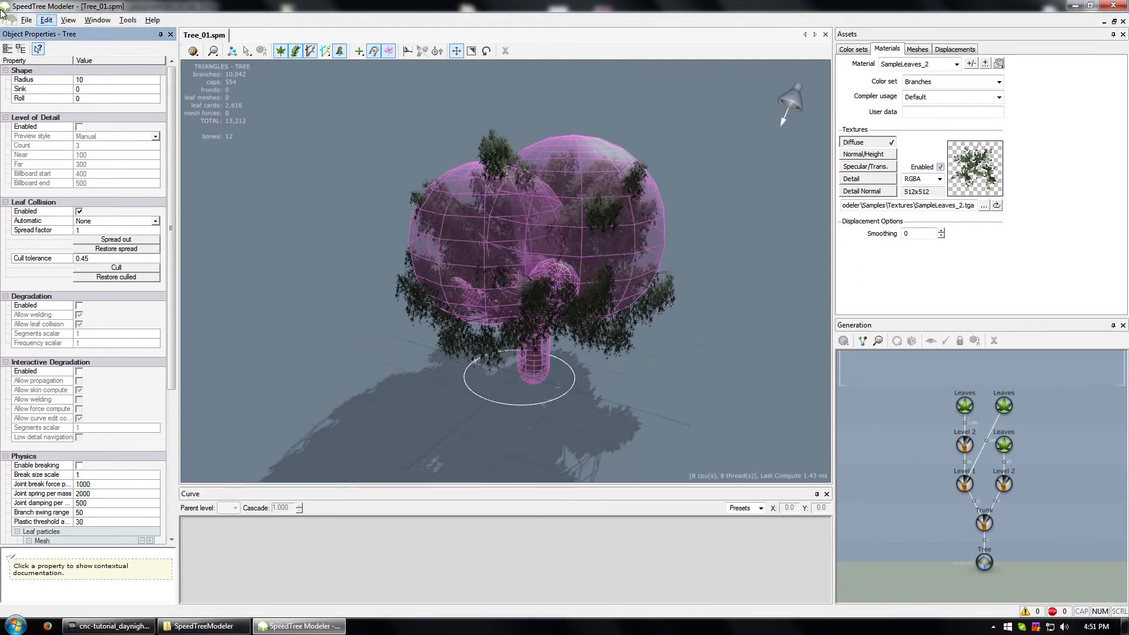
Step: Save the tree as a new file named Tree_02.spm in the speedtrees folder
left_click(27, 19)
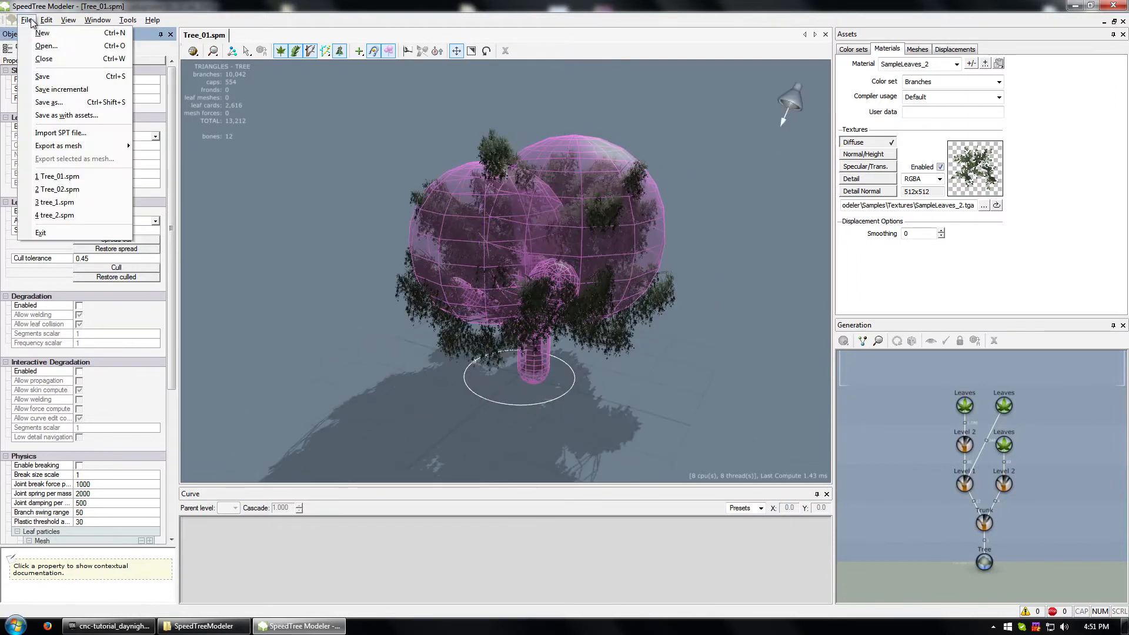
left_click(48, 102)
double_click(618, 340)
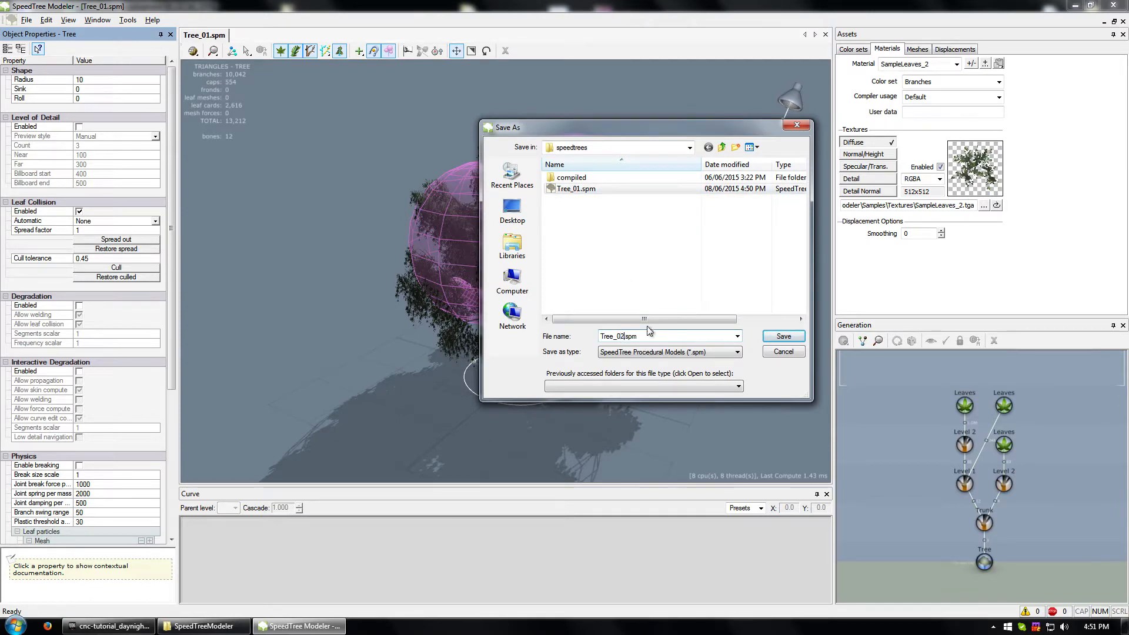
left_click(788, 337)
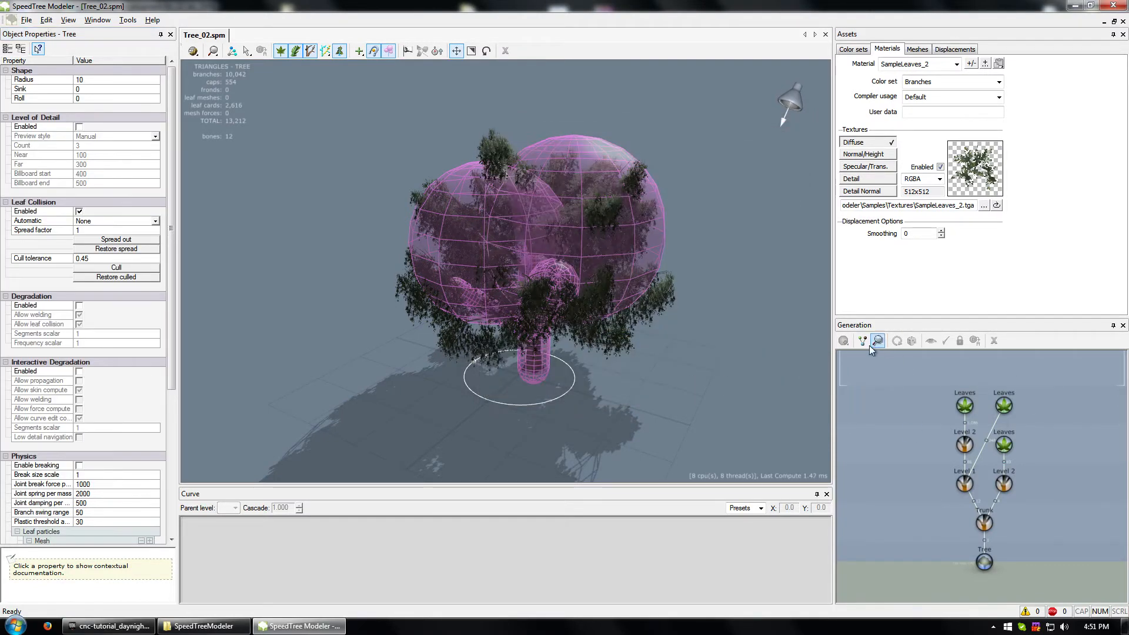
Step: Delete all generators above the Tree node and hide the collision primitives
right_click(984, 523)
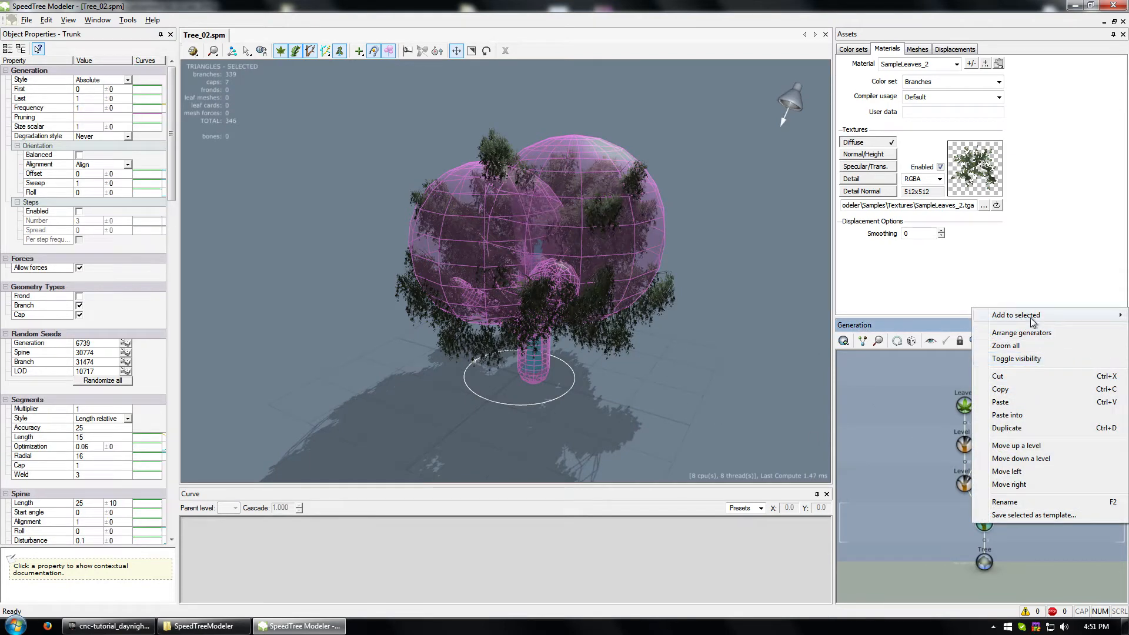
left_click(954, 535)
left_click_drag(913, 369, 1043, 526)
key("Delete")
right_click(984, 563)
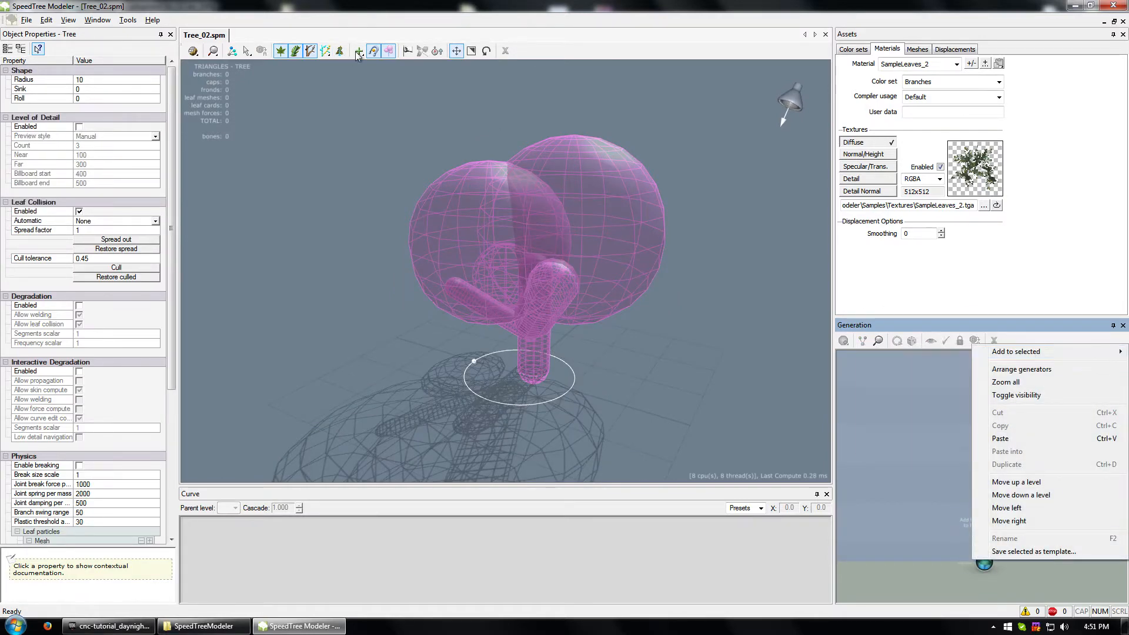
left_click(385, 53)
Step: Try a trunk template on the empty Tree node, inspect its shape, and delete it
right_click(983, 563)
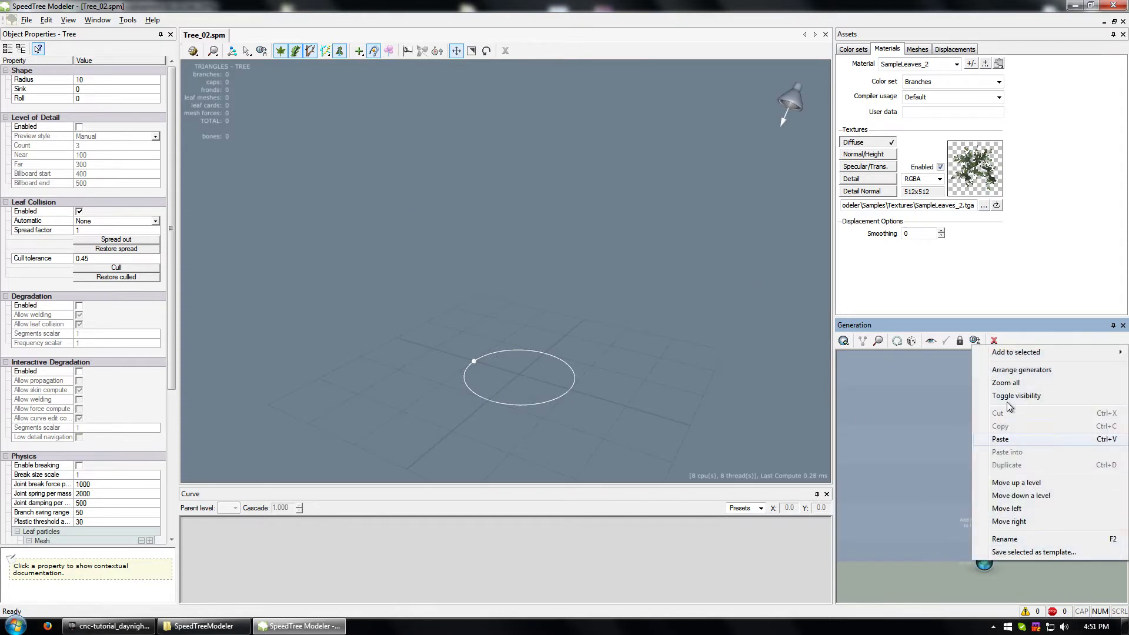
mouse_move(998, 352)
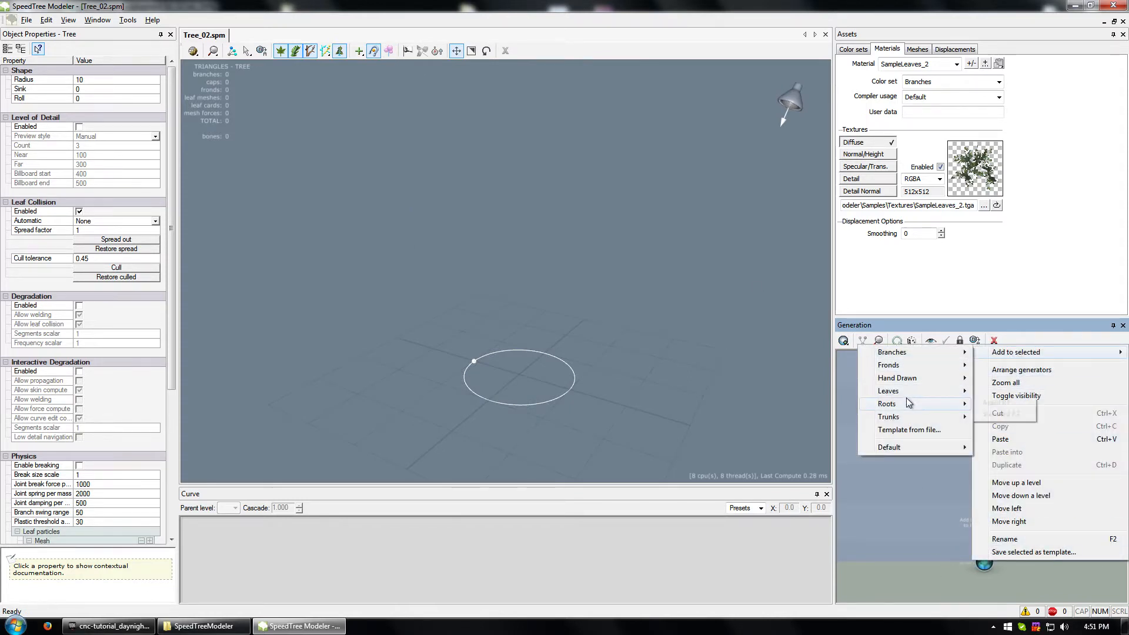
mouse_move(902, 419)
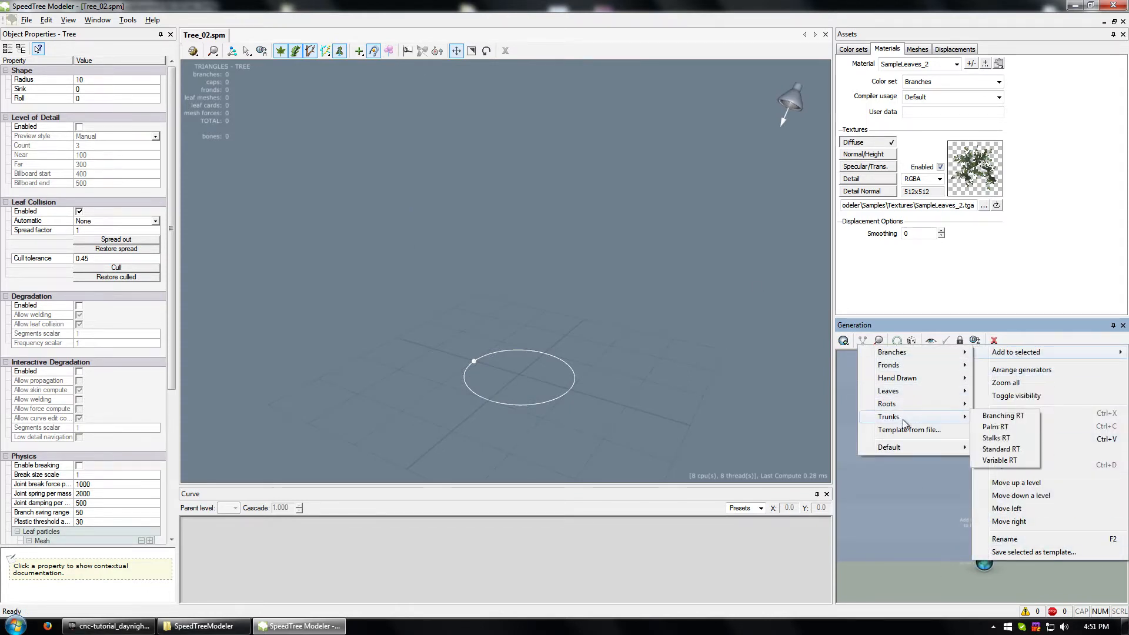
left_click(1016, 451)
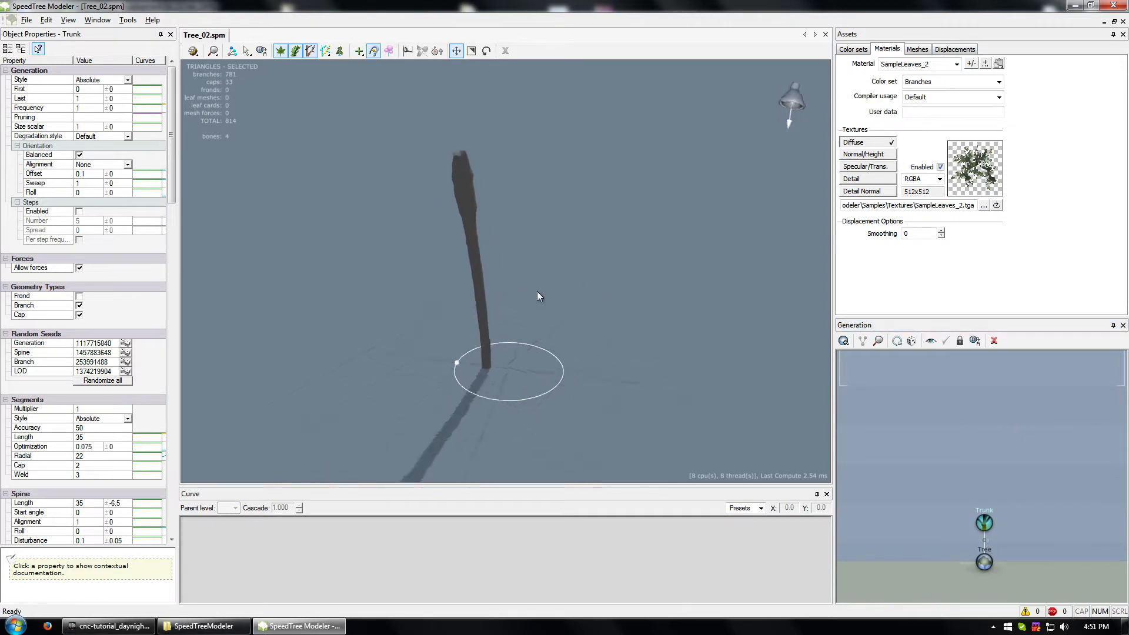
left_click(988, 527)
left_click(985, 523)
key("Delete")
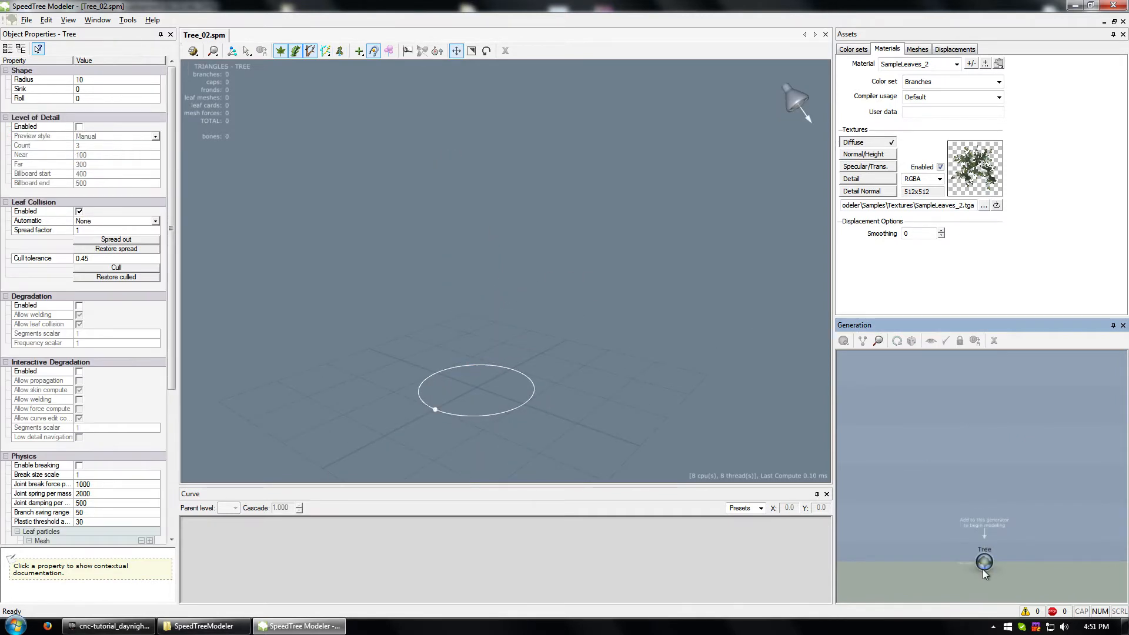
Step: Add a single tapering trunk generator to the Tree node from the trunk templates
right_click(986, 567)
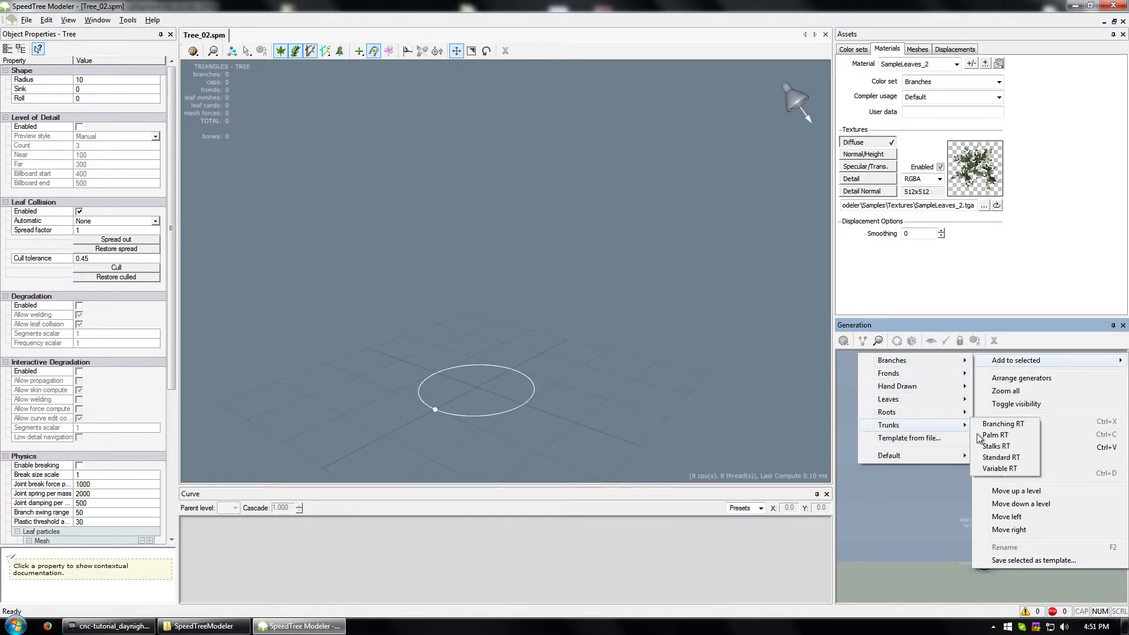
left_click(1017, 459)
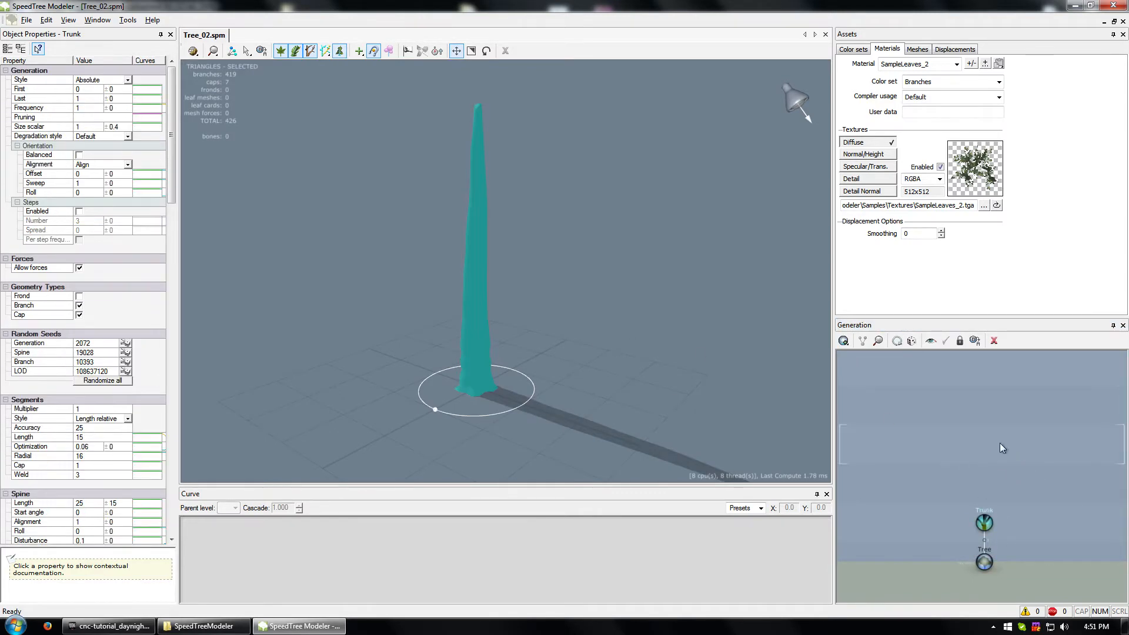
Step: Try Level 2 Pine RT branches directly on the trunk and delete that generator
right_click(987, 528)
mouse_move(977, 316)
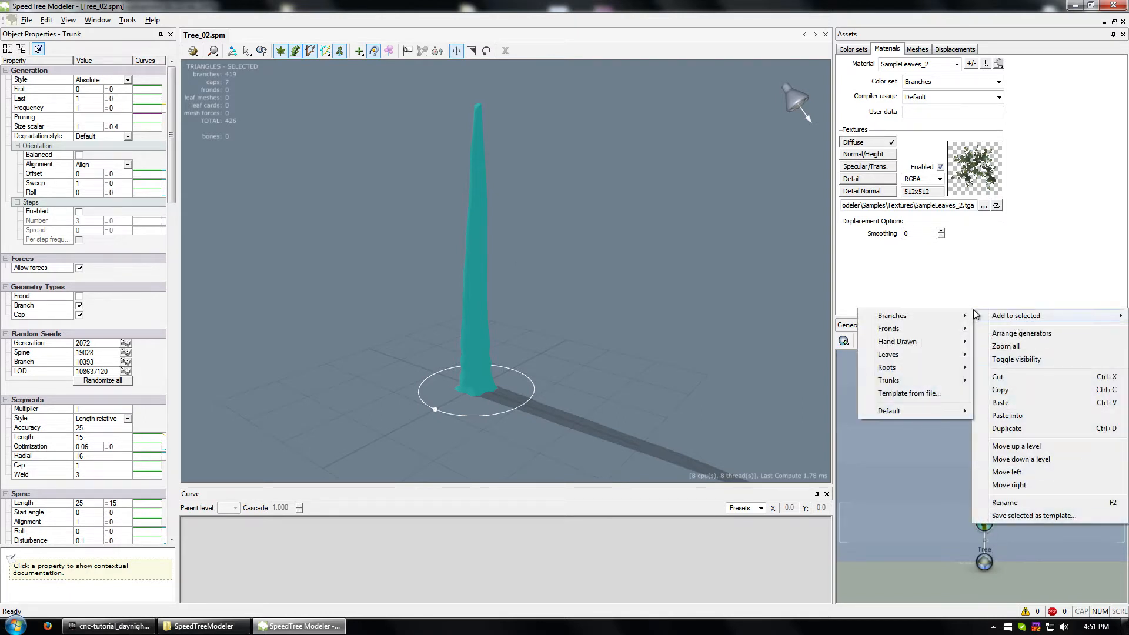
mouse_move(922, 317)
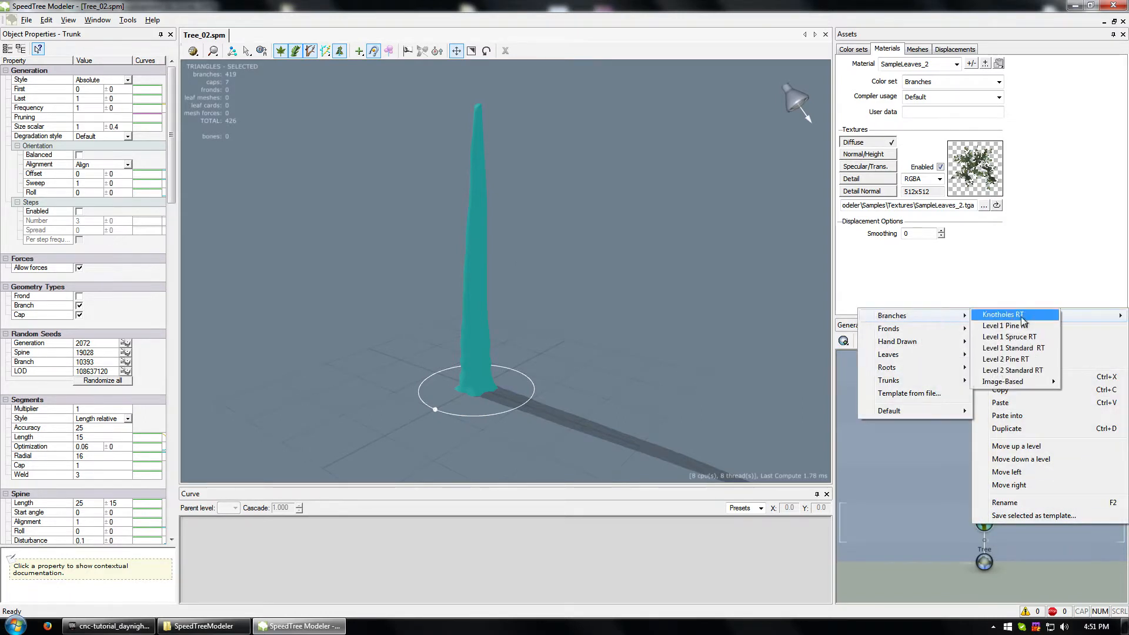
left_click(1032, 359)
left_click(982, 524)
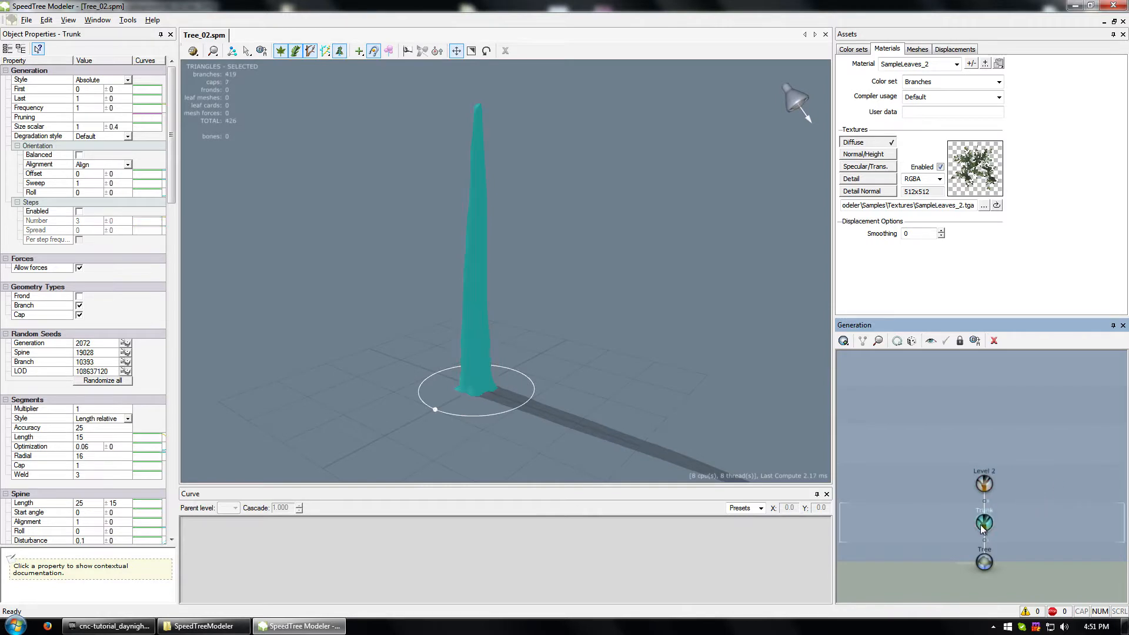
left_click(978, 498)
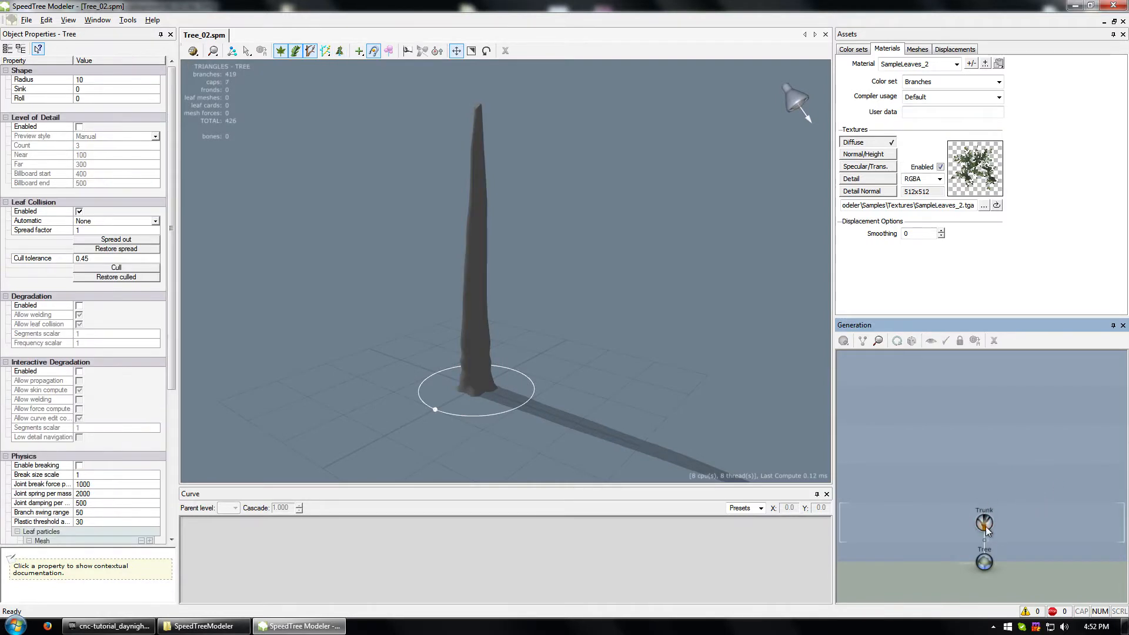
Step: Add a level 1 branch generator to the trunk and check the branches from another side
right_click(988, 485)
mouse_move(1013, 323)
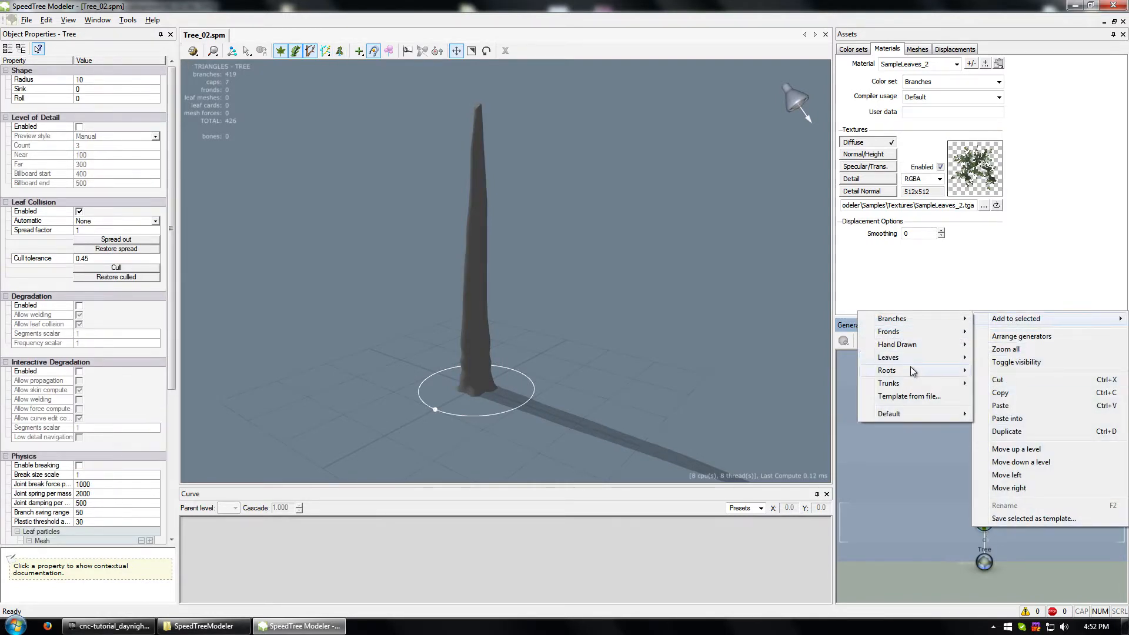
mouse_move(894, 319)
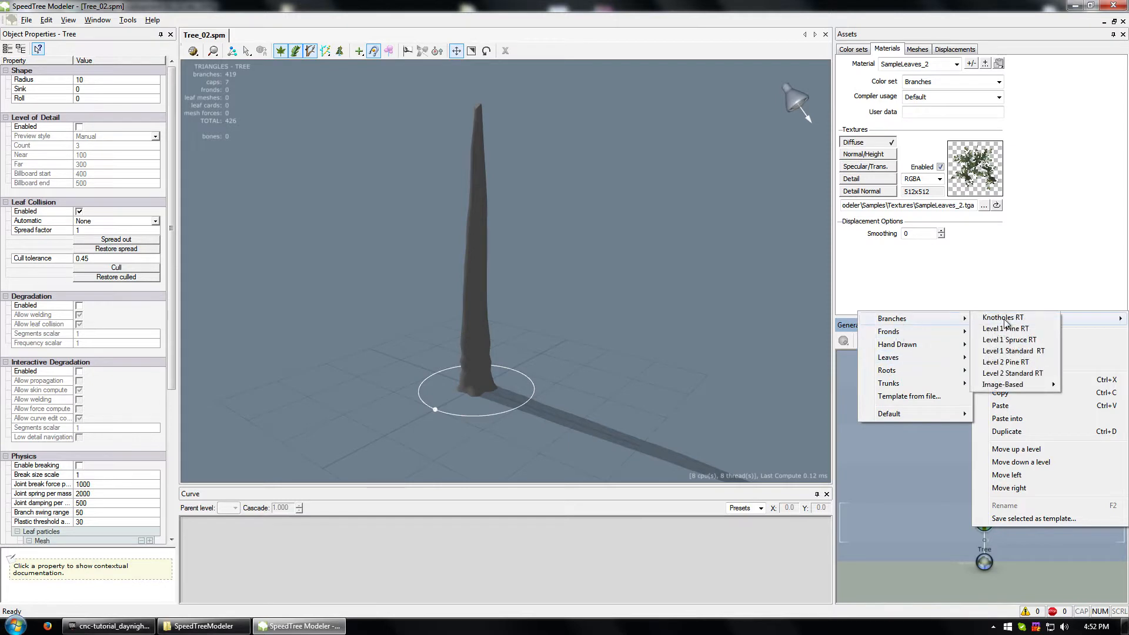
left_click(1048, 341)
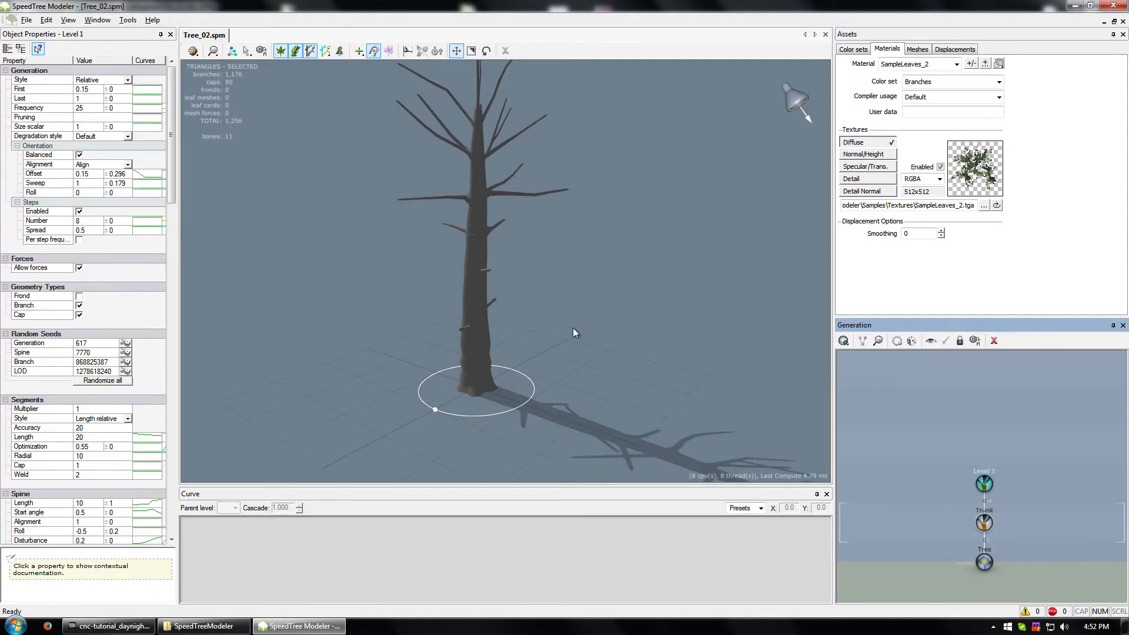
left_click_drag(727, 319, 594, 320)
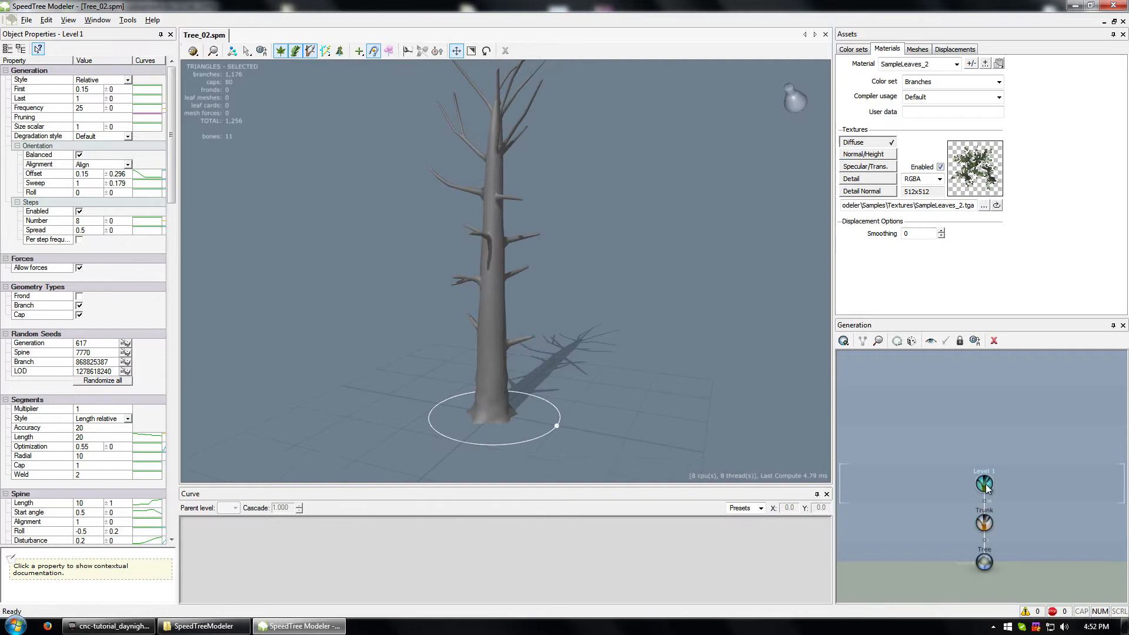
Step: Try Level 1 Spruce RT branches as a second generator on the trunk, inspect them, and delete the generator
right_click(986, 523)
mouse_move(1015, 317)
mouse_move(903, 314)
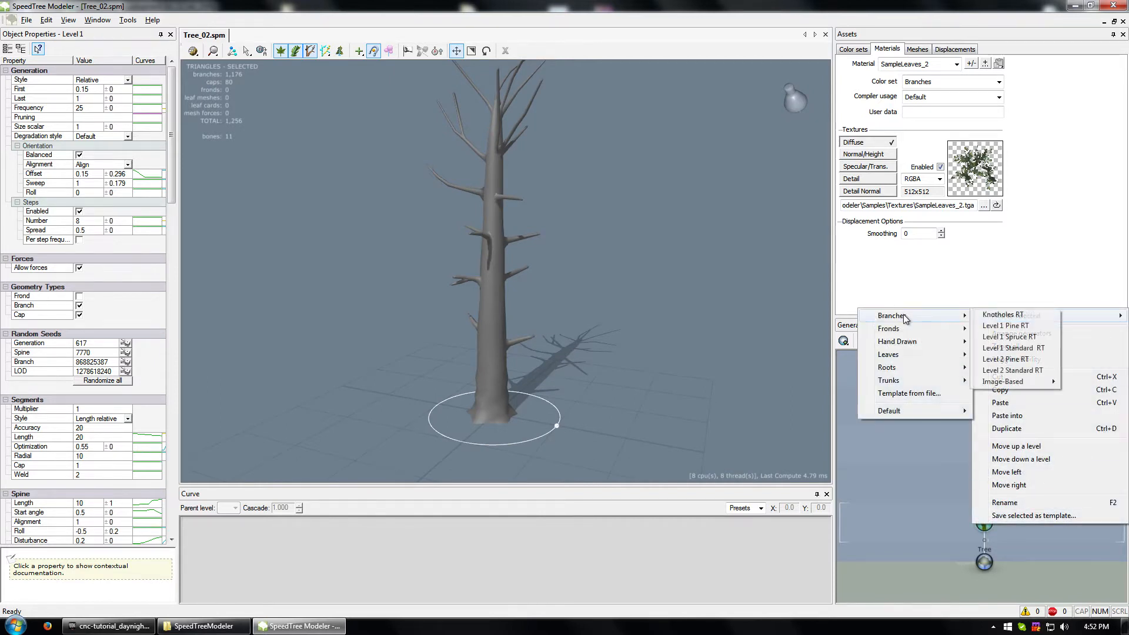
left_click(1038, 340)
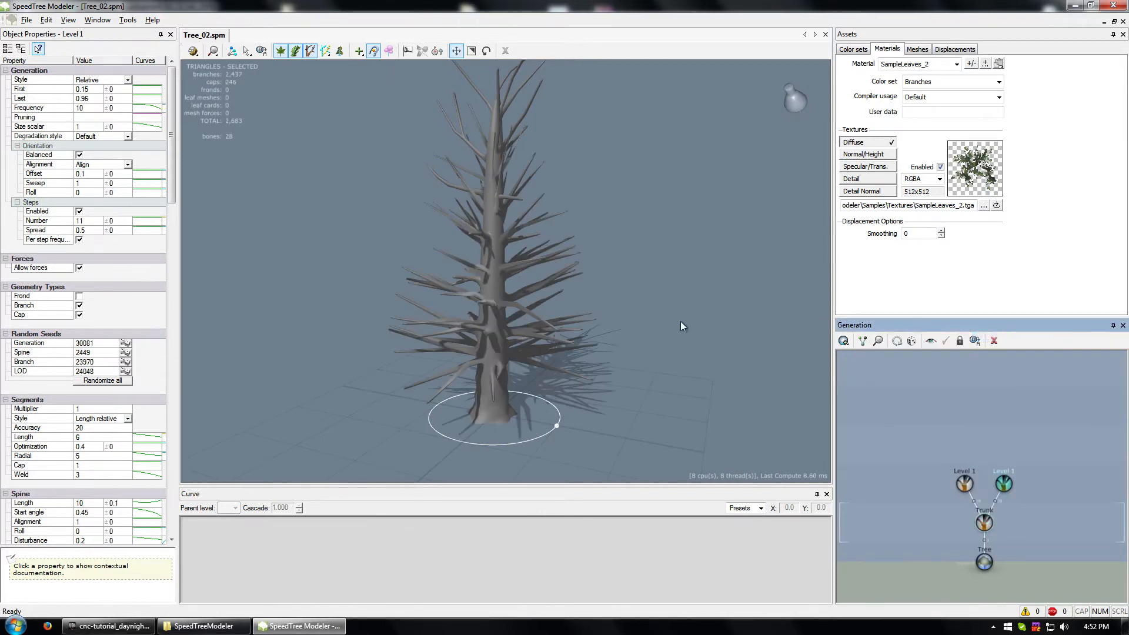
left_click_drag(680, 321, 745, 324)
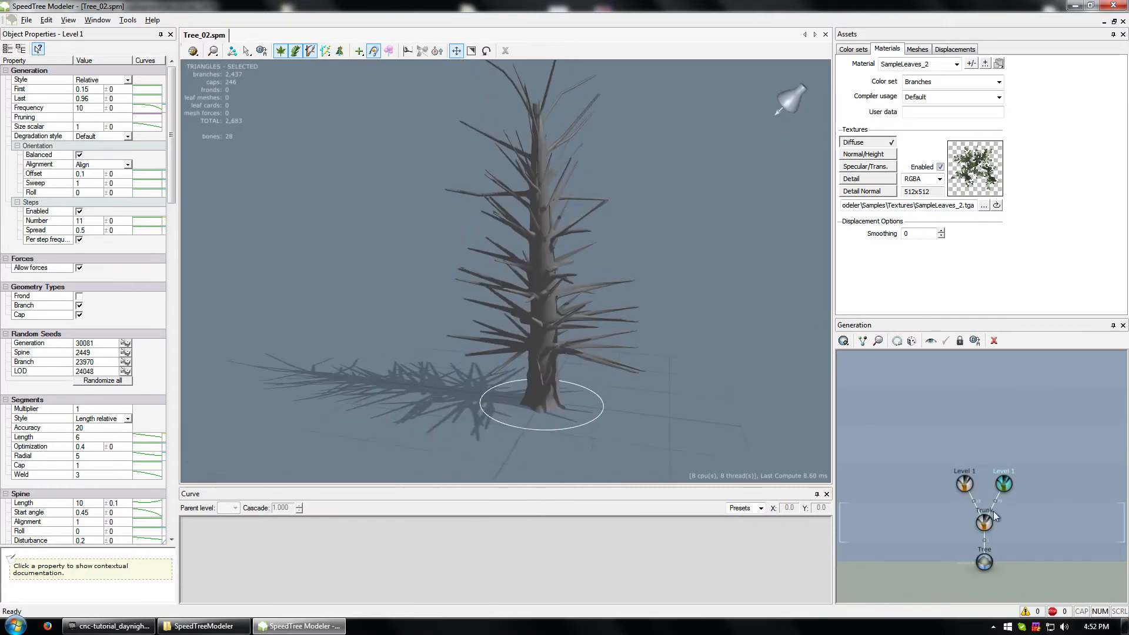
right_click(1004, 484)
left_click(1005, 486)
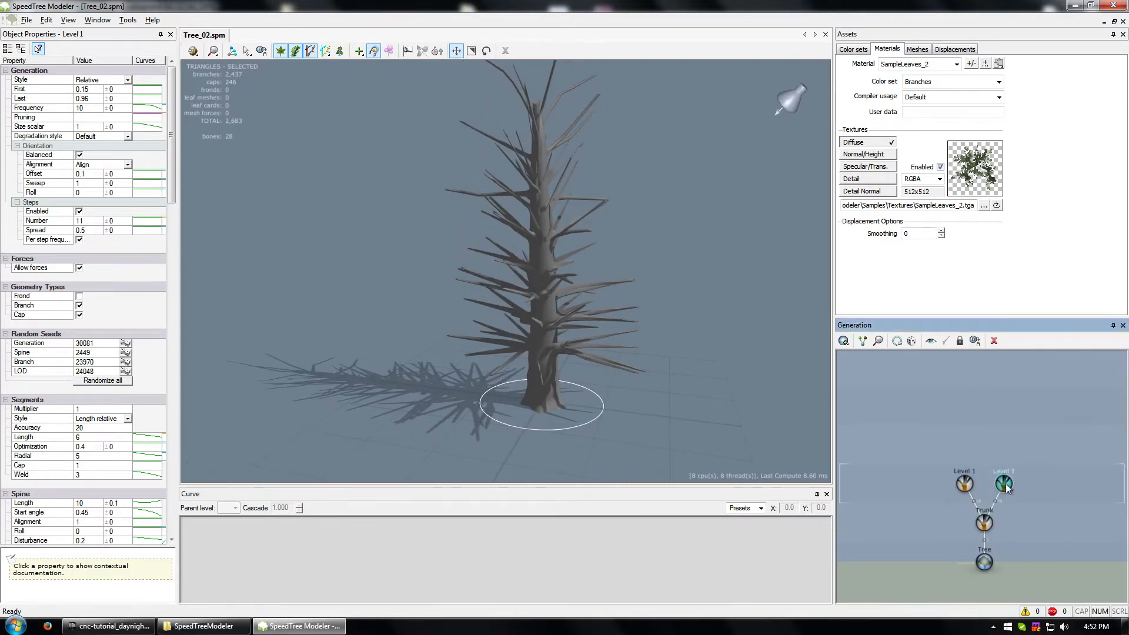
key("Delete")
Step: Add a Knotholes RT branch generator to the trunk and check it from another side
right_click(983, 526)
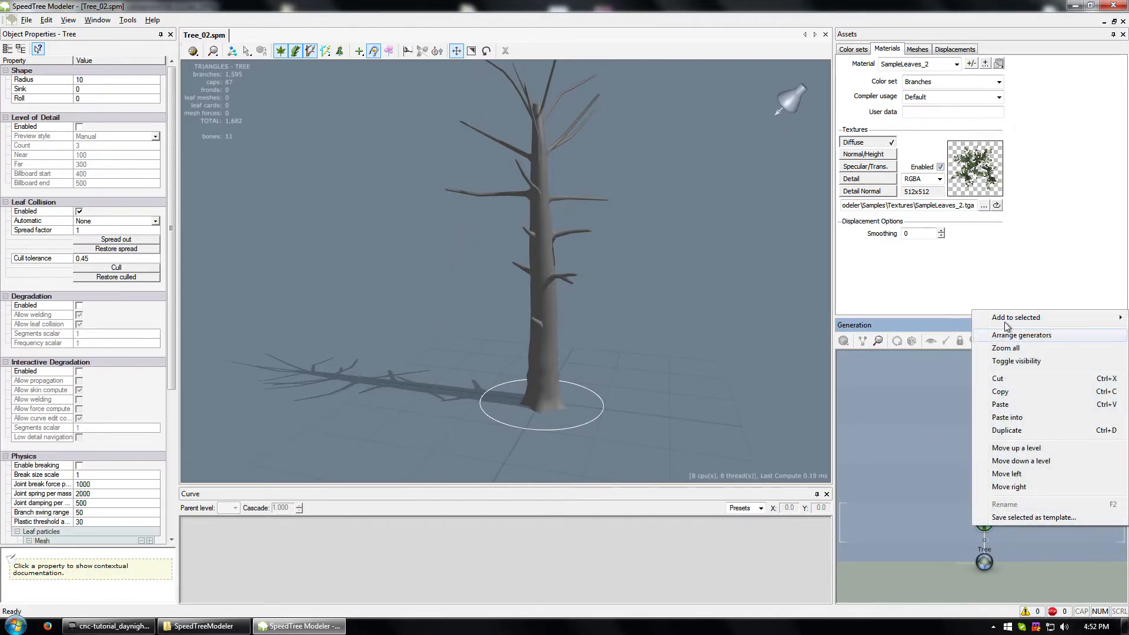
mouse_move(1020, 317)
mouse_move(921, 323)
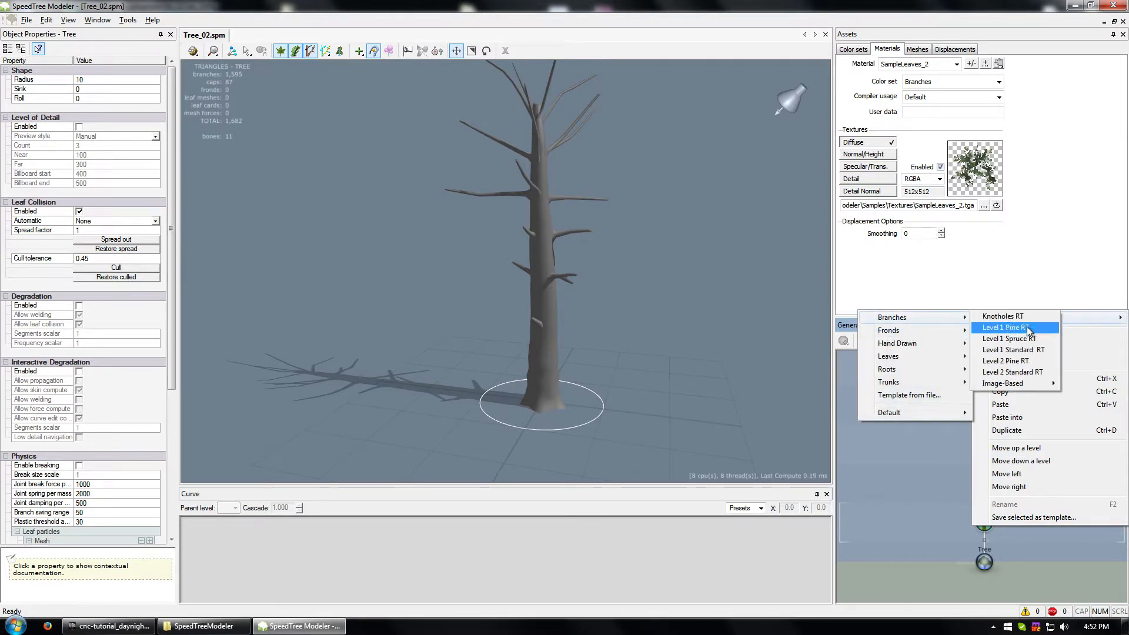
left_click(1011, 316)
left_click_drag(588, 330, 742, 338)
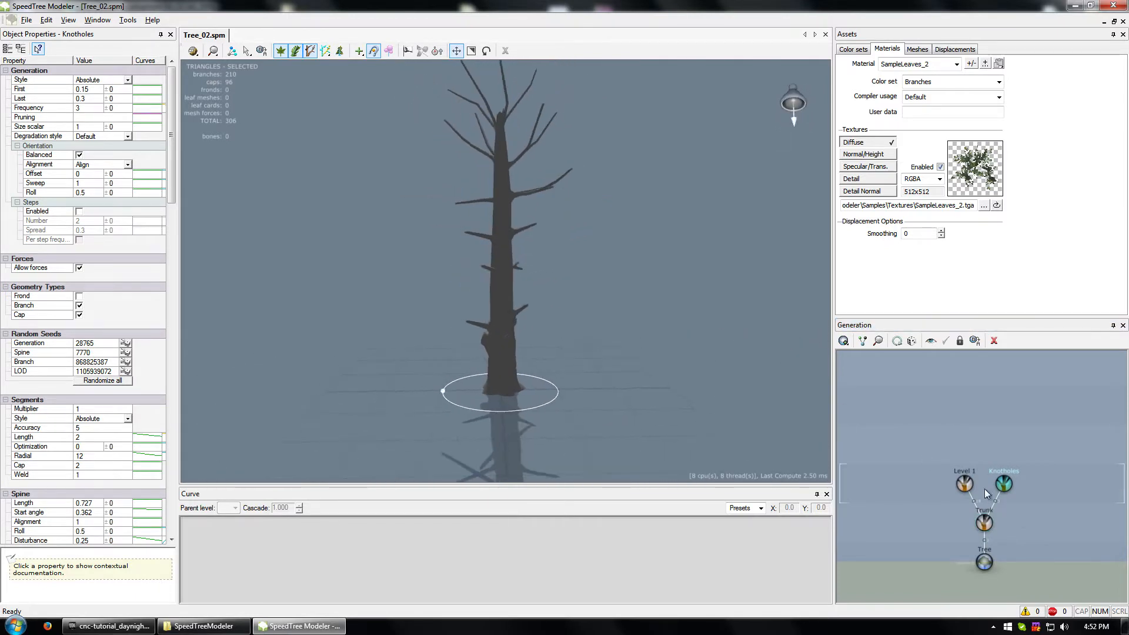
Step: Add a Level 2 Pine RT branch generator onto the Level 1 branches
right_click(970, 487)
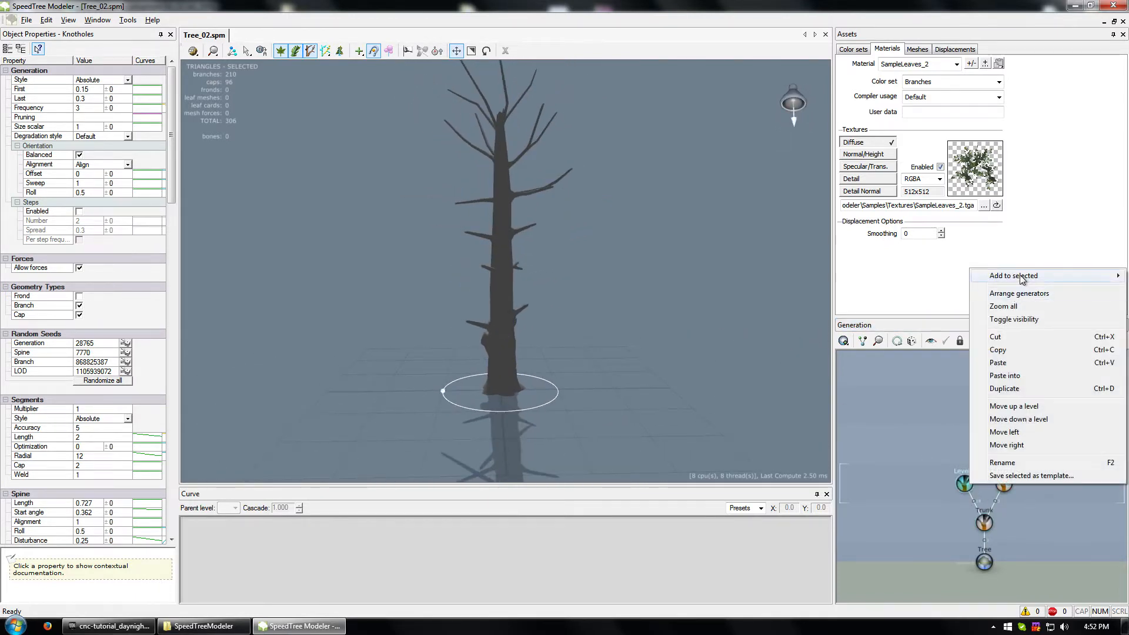
mouse_move(1011, 275)
mouse_move(909, 275)
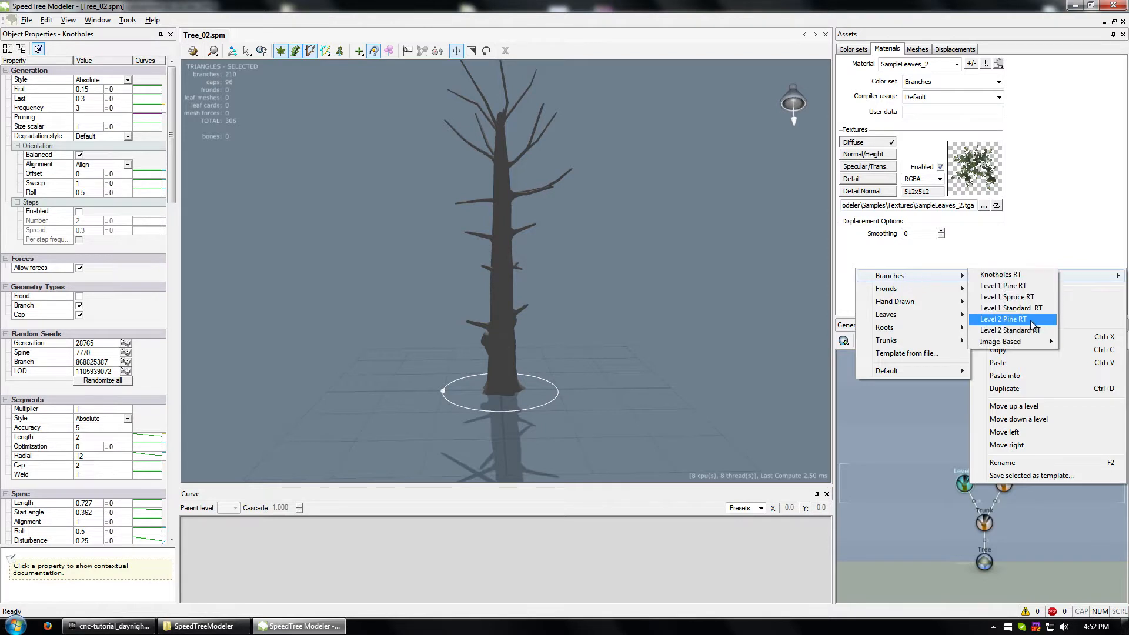
left_click(1029, 320)
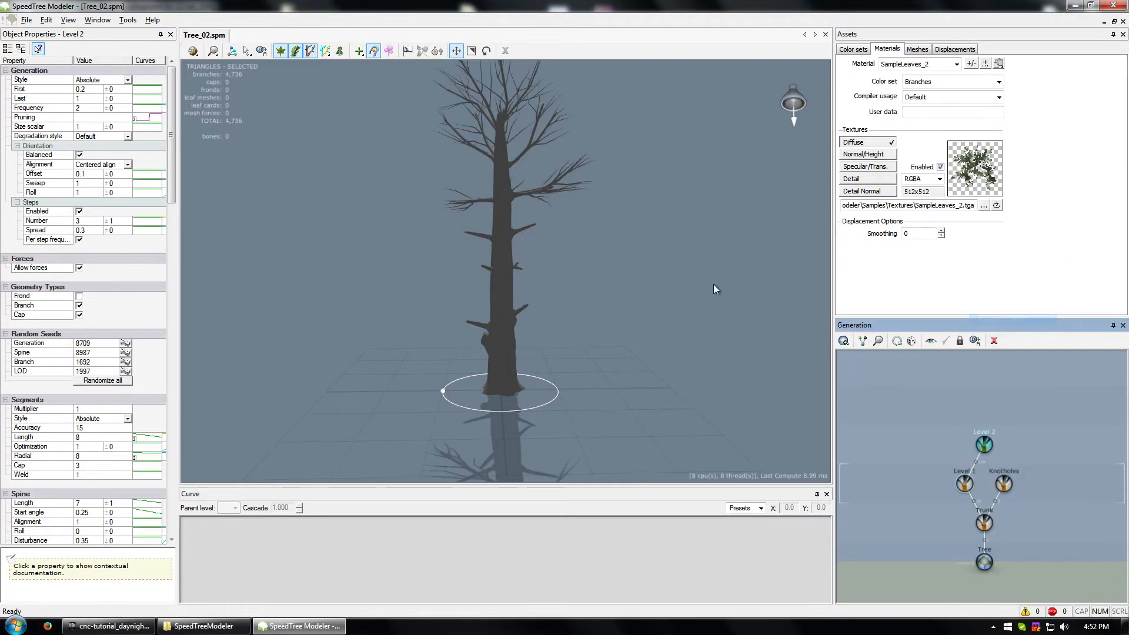
Step: Duplicate the Level 1 and Level 2 branch generators together and link the copied Level 1 to the trunk
left_click(965, 485)
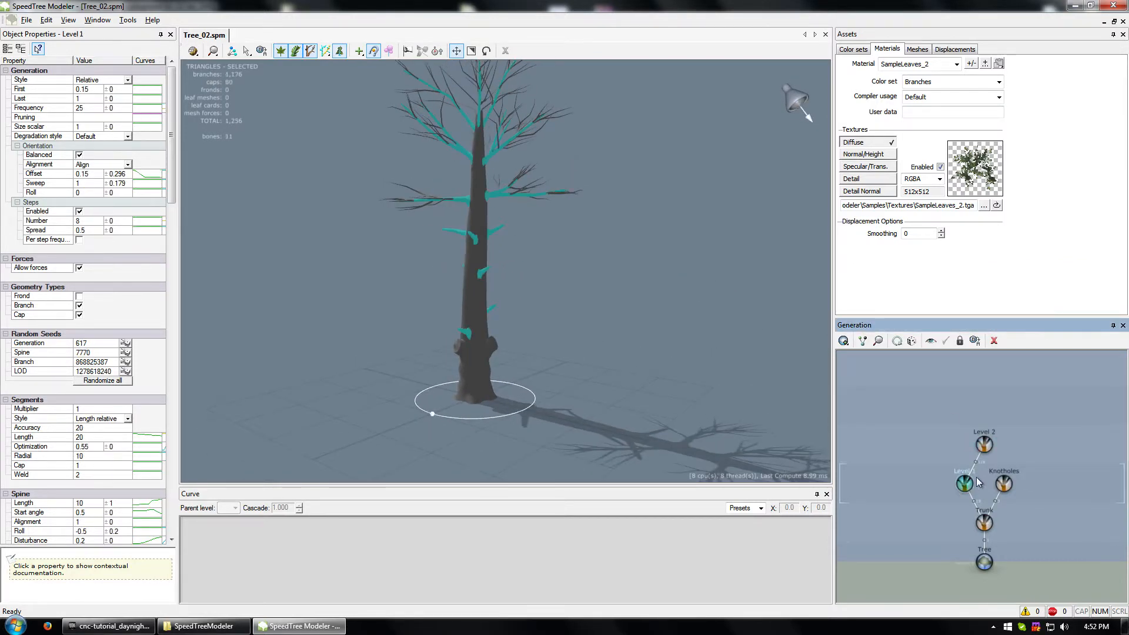
left_click(988, 450, "ctrl")
key("ctrl+d")
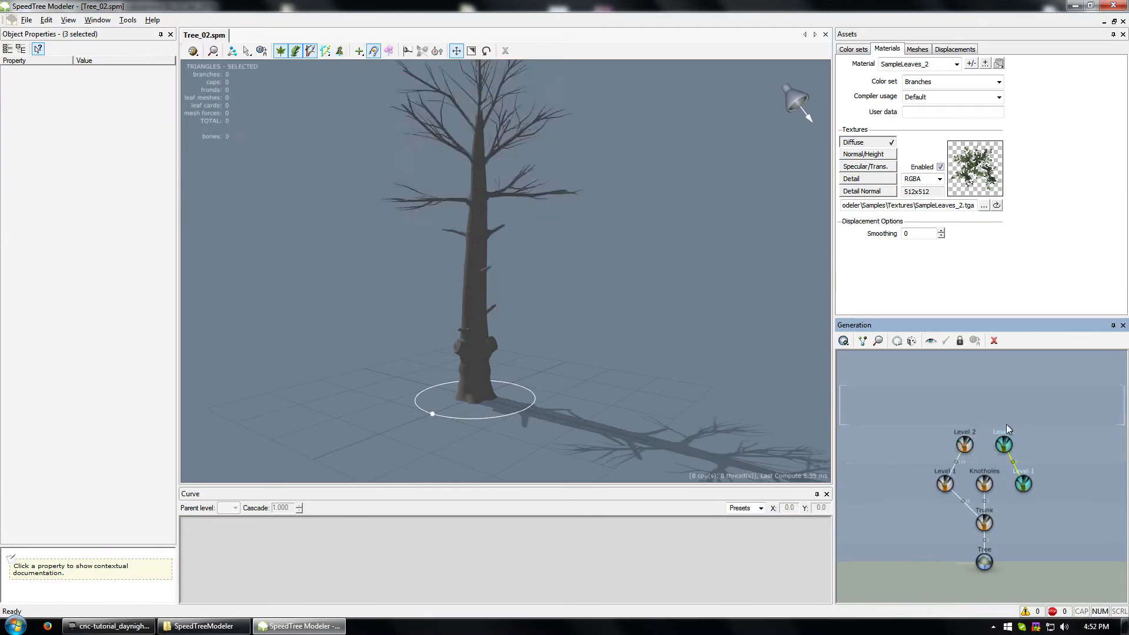
left_click(987, 521)
left_click(1007, 501)
left_click_drag(613, 266, 732, 273)
Step: Randomize the duplicated Level 1 and Level 2 generators several times and view the tree from another angle
left_click(1017, 475)
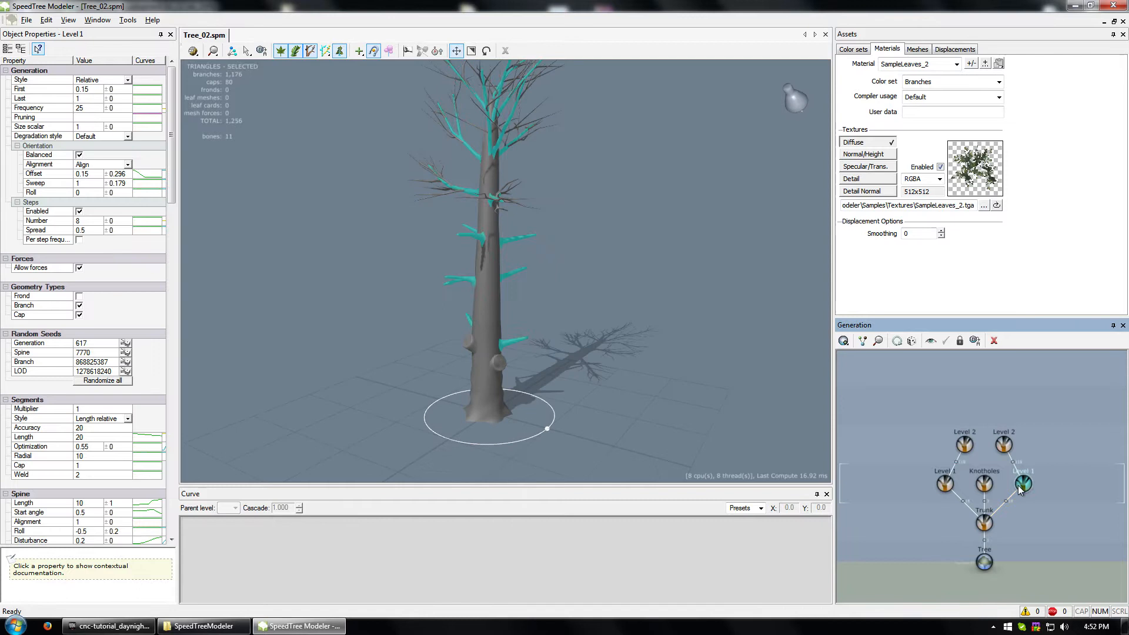
left_click(912, 341)
left_click(914, 344)
left_click(914, 344)
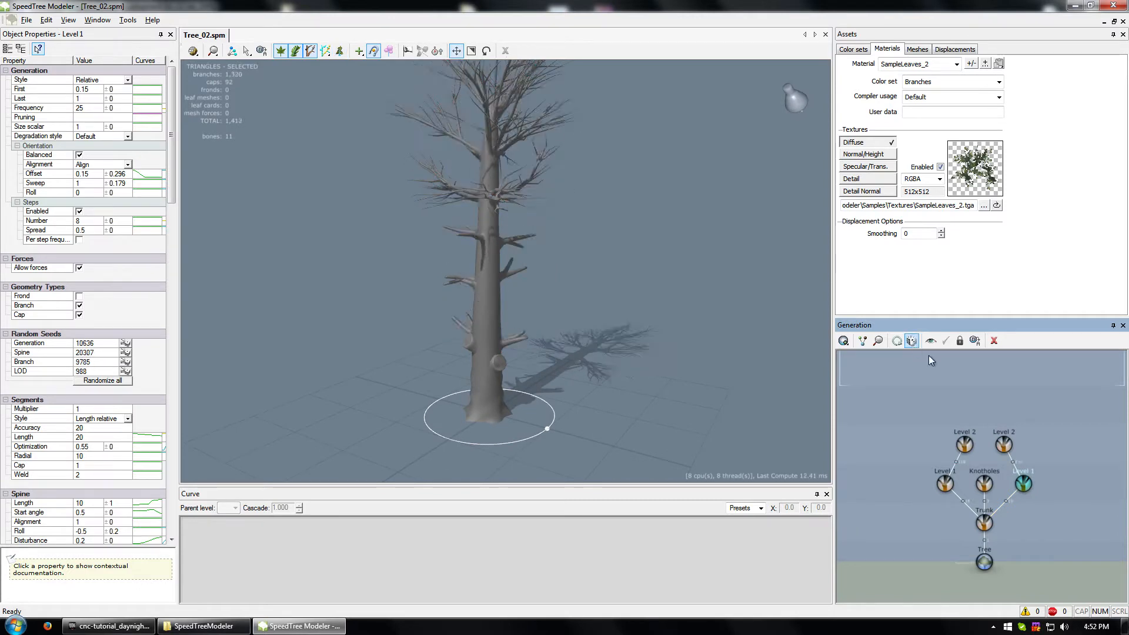
left_click(1003, 445)
left_click(911, 343)
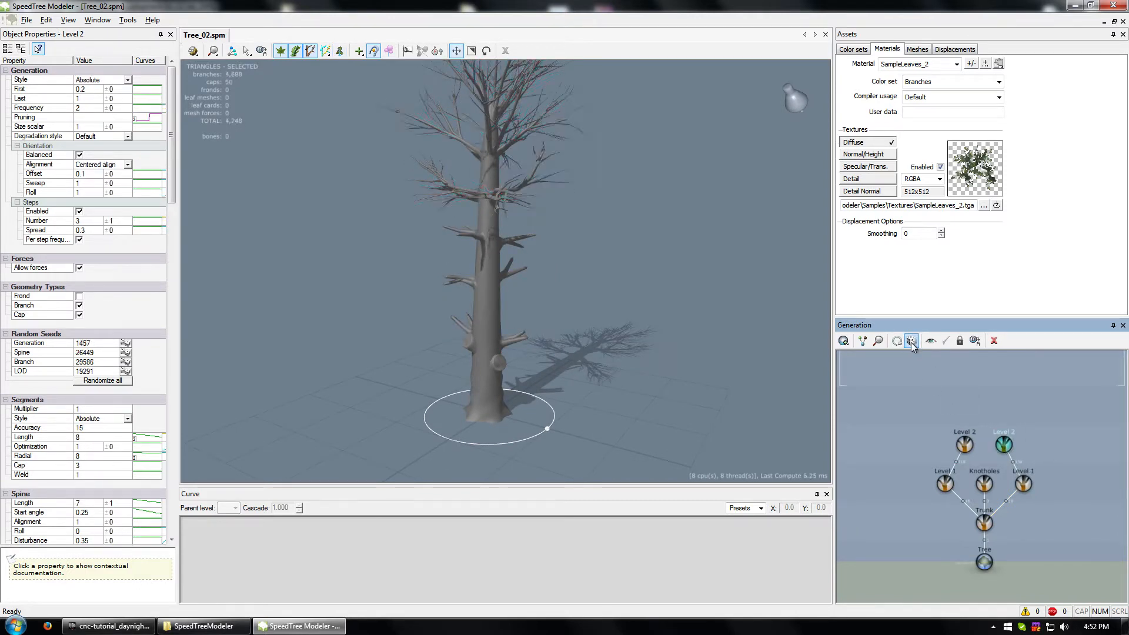
left_click(913, 343)
left_click_drag(611, 343, 666, 355)
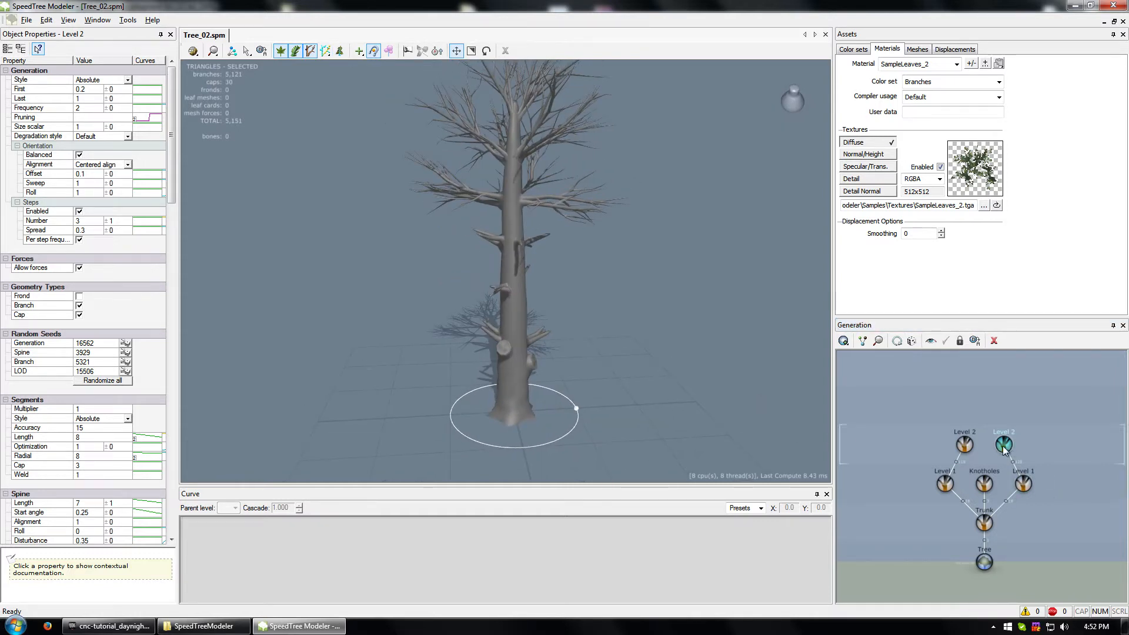
Step: Link the copied Level 2 generator directly to the trunk and delete the copied Level 1 generator
mouse_move(1004, 445)
left_mouse_down()
mouse_move(988, 525)
mouse_move(1004, 444)
left_mouse_up()
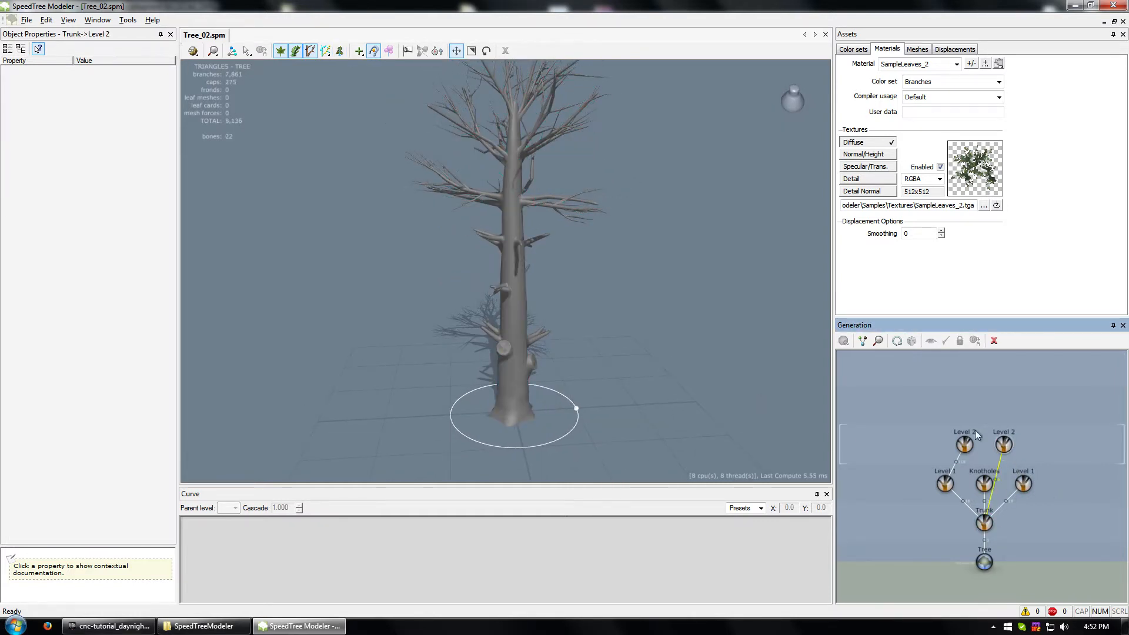
left_click_drag(568, 356, 658, 376)
left_click(1022, 482)
key("Delete")
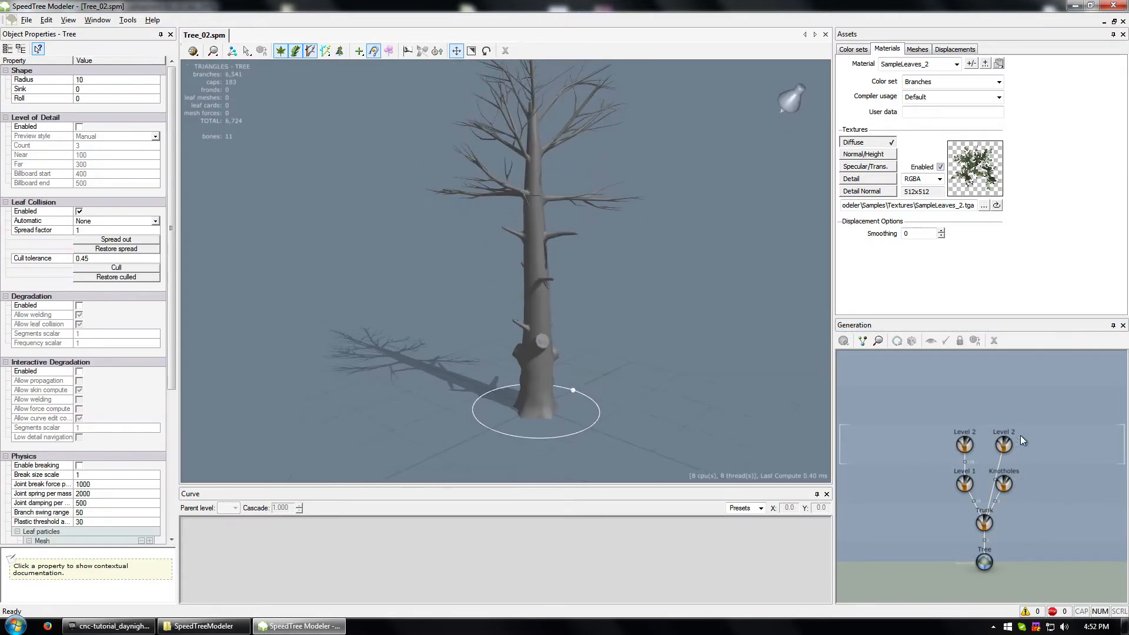
Step: Move the copied Level 2 generator down a level beside Knotholes and compare the trunk's child generators
left_click(1005, 445)
right_click(1003, 451)
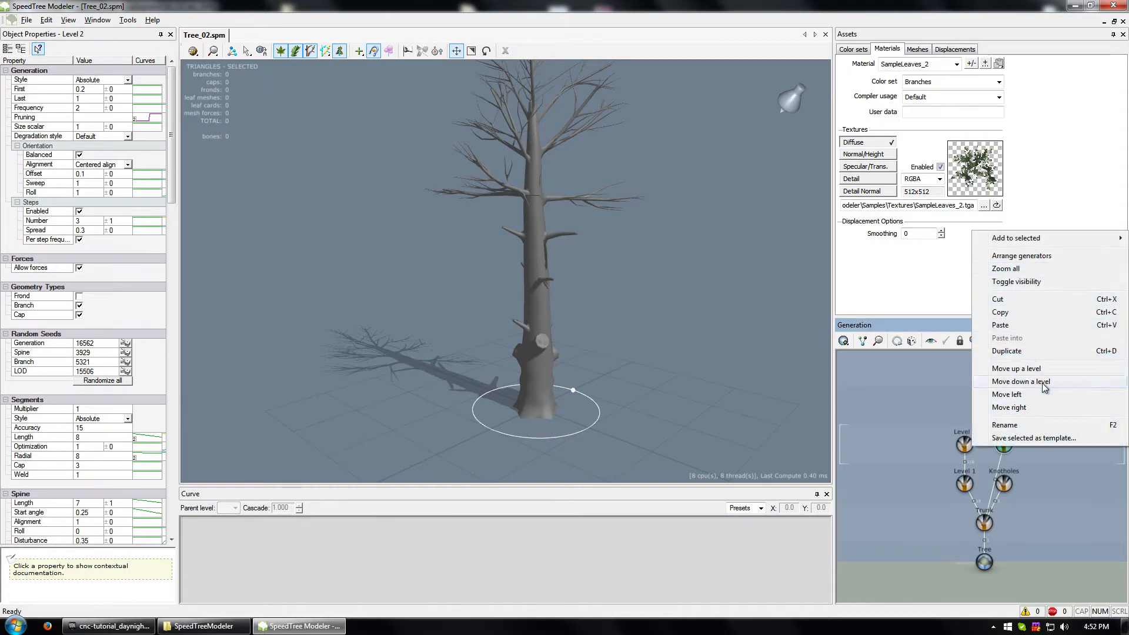
left_click(1021, 381)
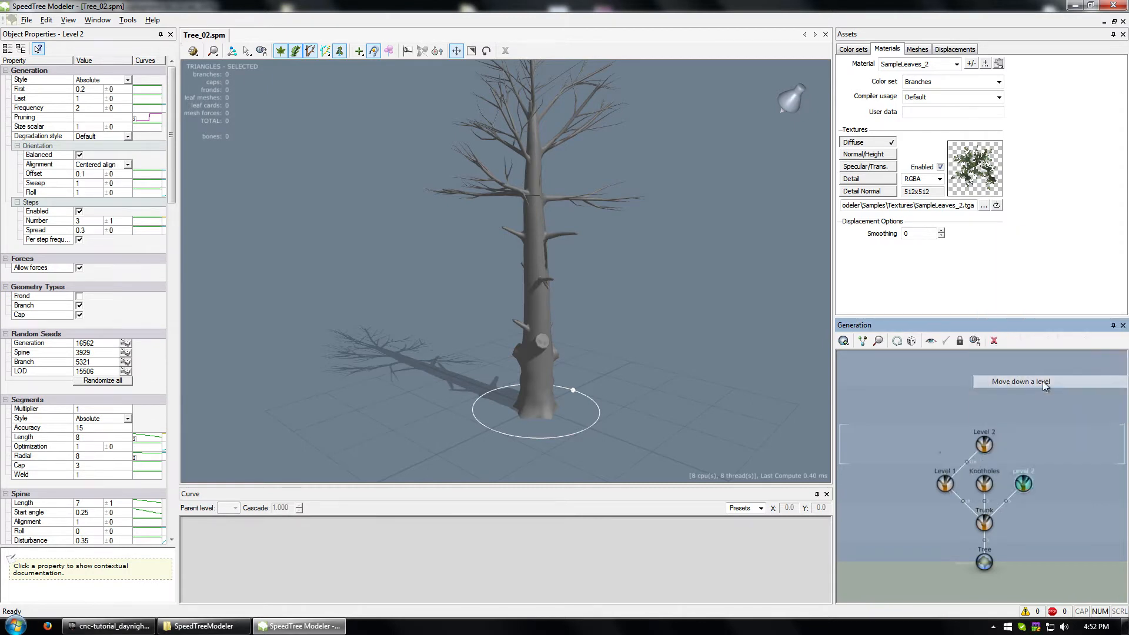
left_click(984, 444)
left_click(986, 483)
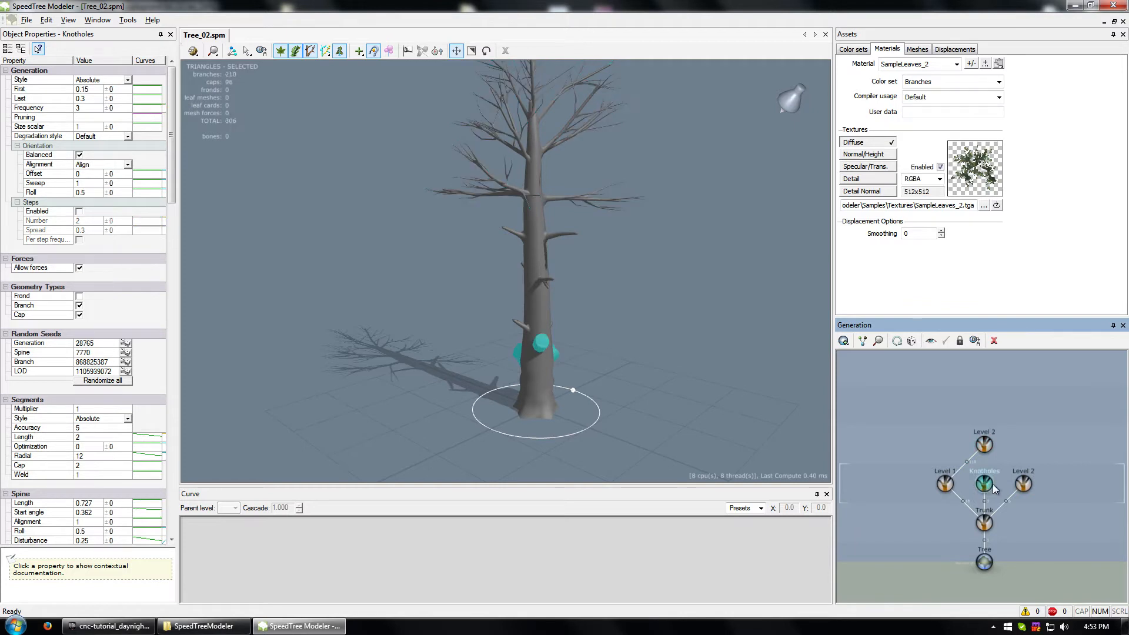
left_click(1023, 483)
left_click_drag(580, 325, 823, 354)
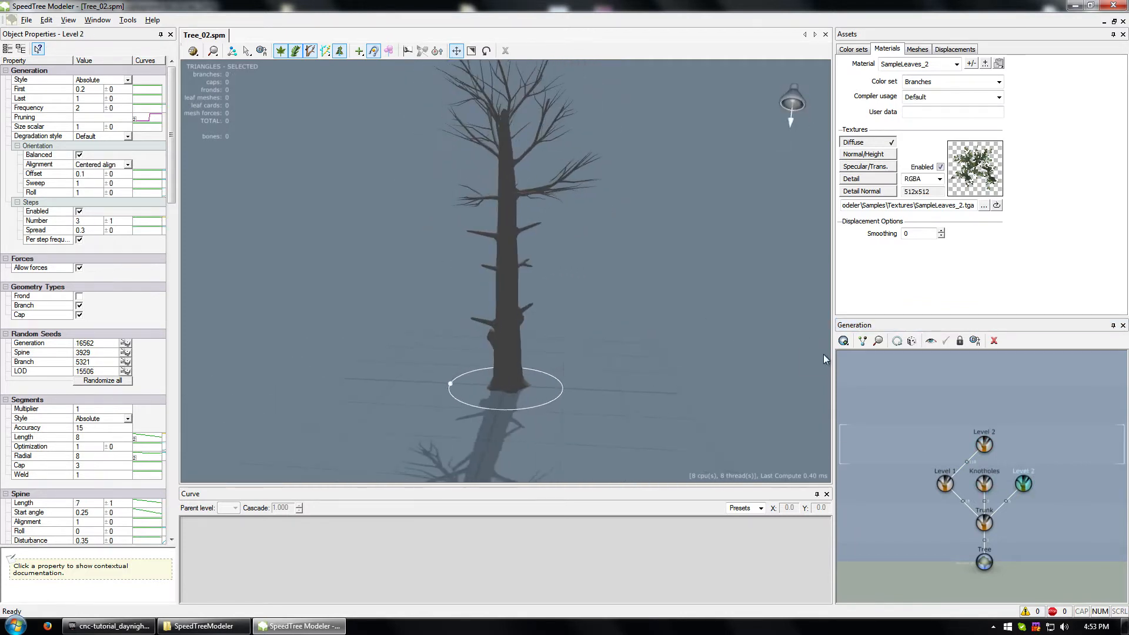
left_click(1028, 481)
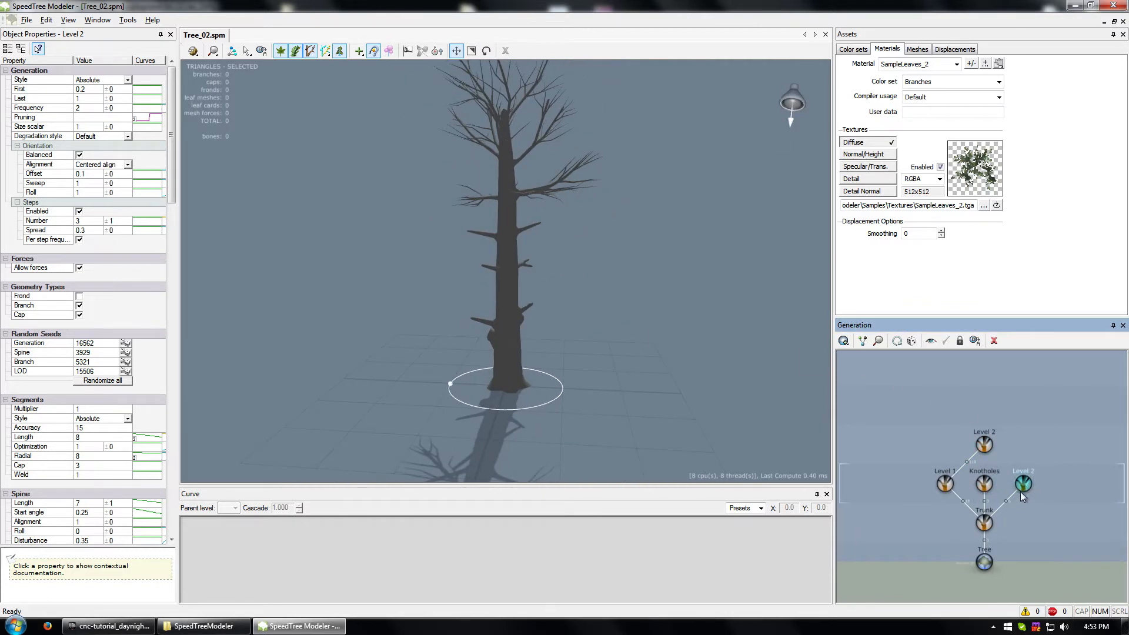
Step: Try moving the copied Level 2 generator up a level and linking it to Knotholes, and delete that generator
left_click(986, 485)
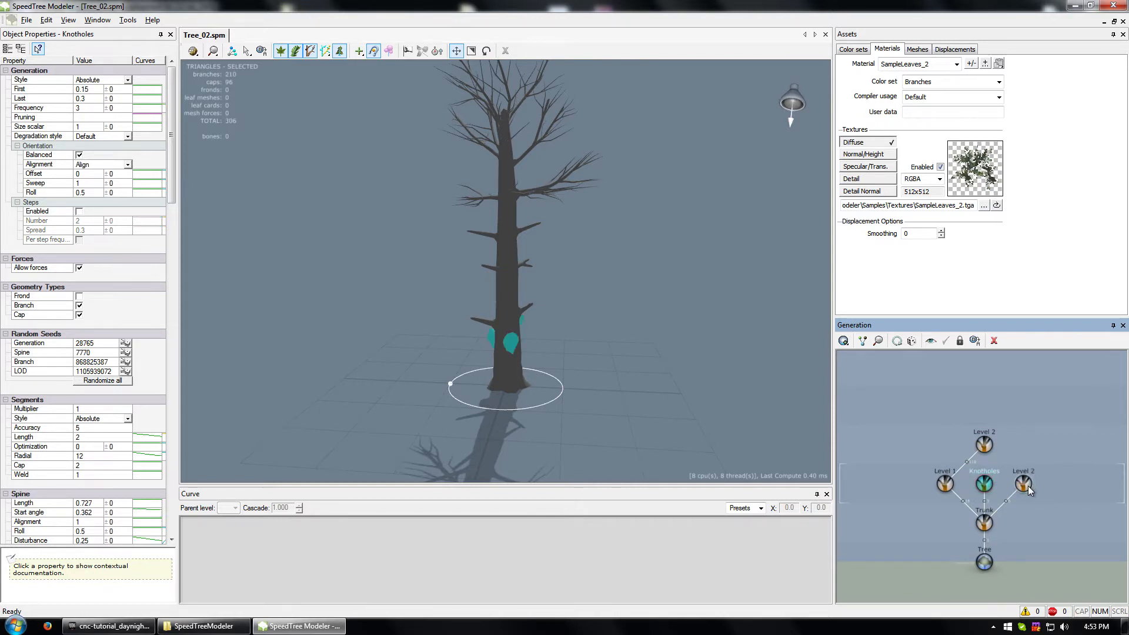
right_click(1028, 489)
left_click(999, 407)
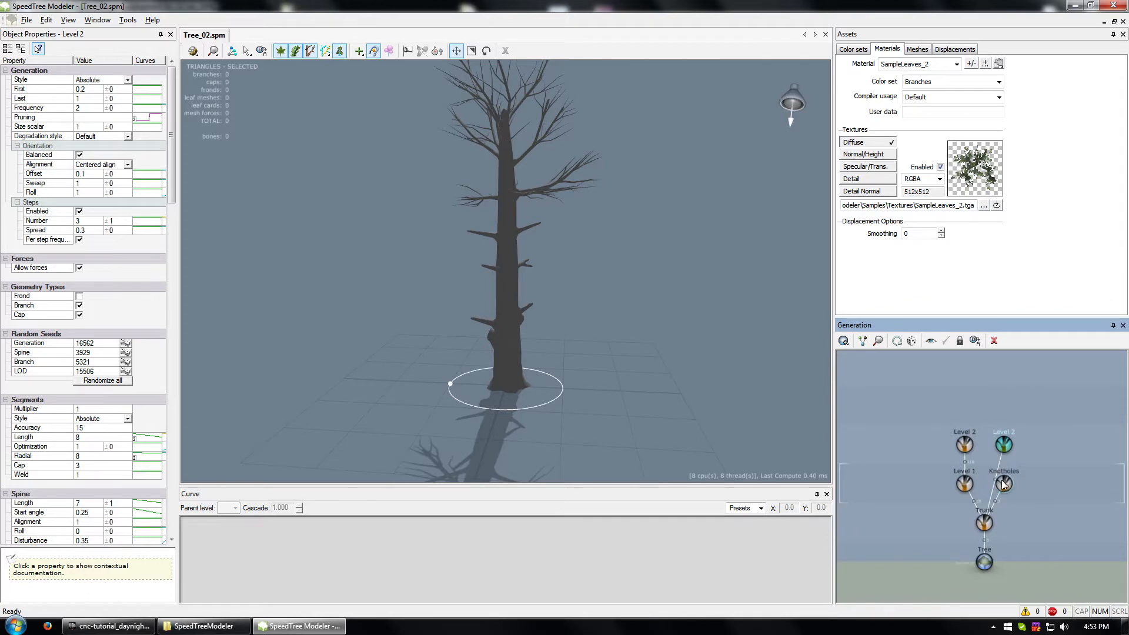
left_click(1005, 465)
left_click_drag(748, 389, 751, 353)
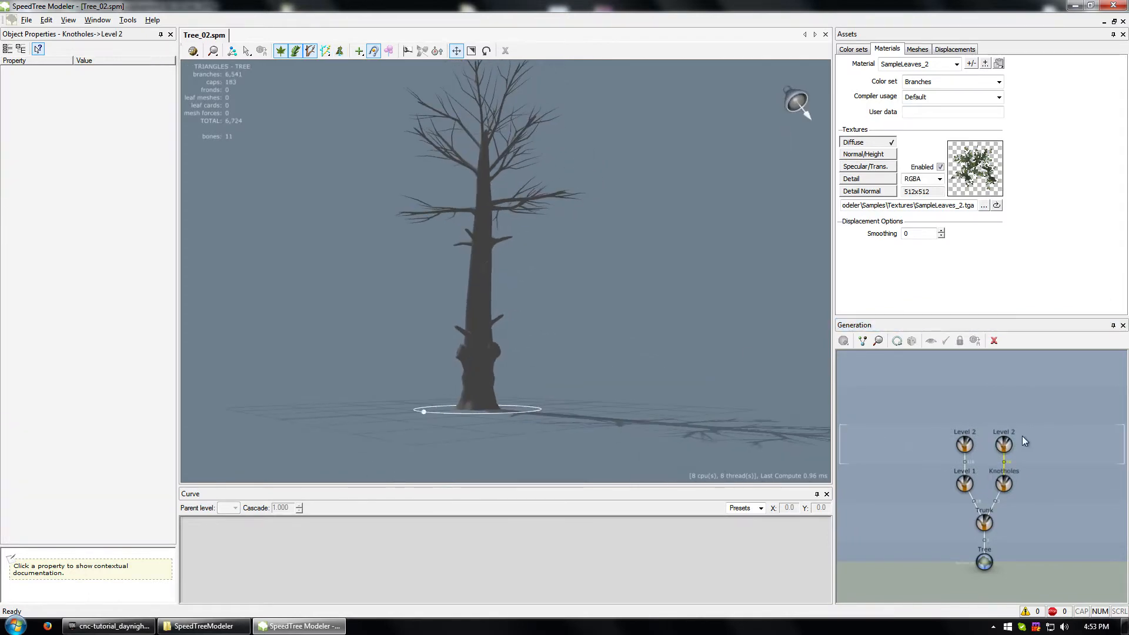
left_click(1005, 450)
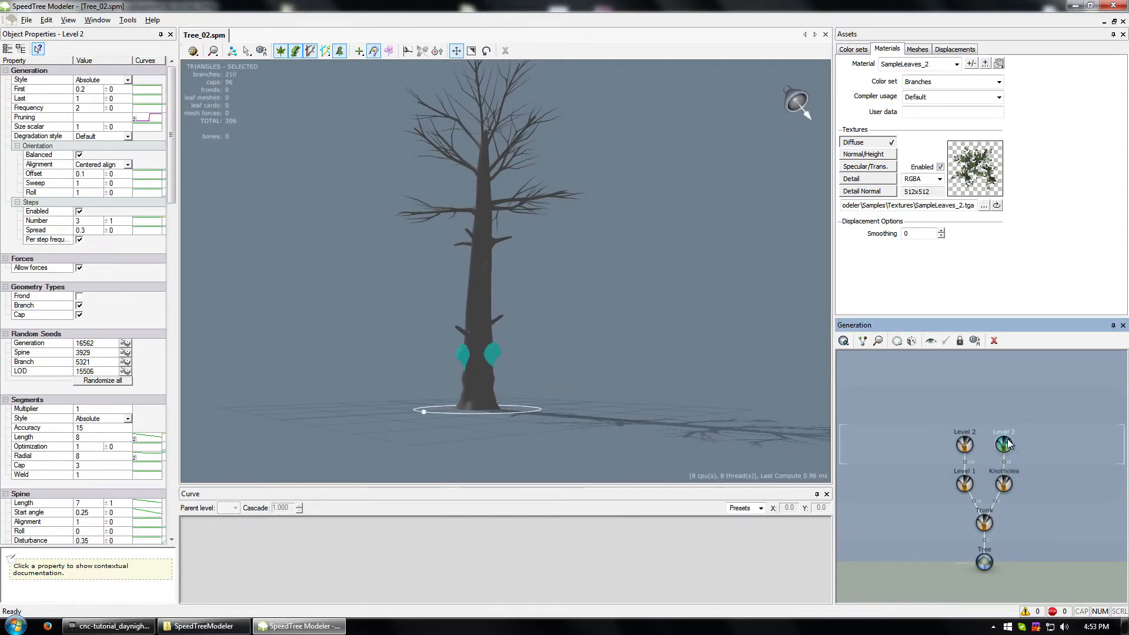
key("Delete")
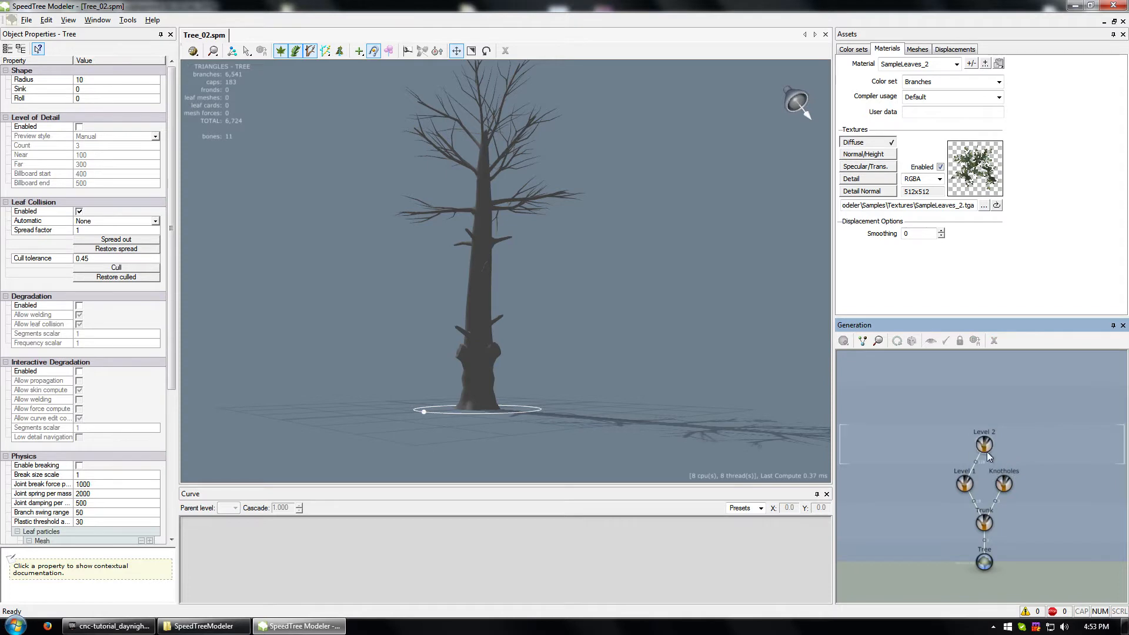
Step: Add a Standard RT leaves generator to the Level 1 branches
right_click(963, 479)
mouse_move(998, 271)
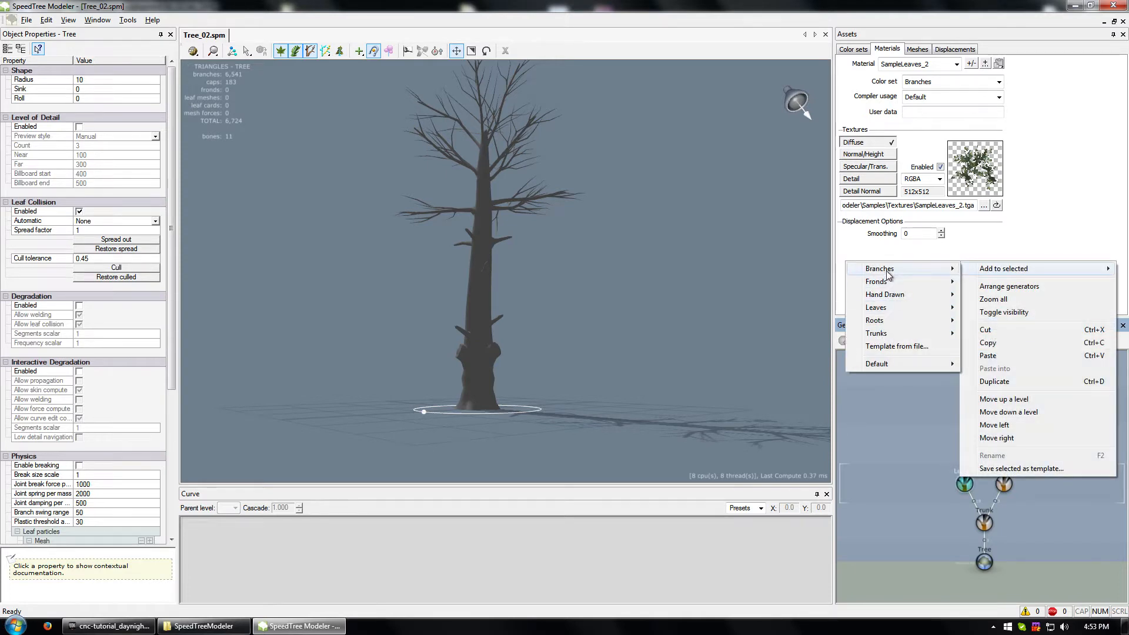
mouse_move(890, 269)
mouse_move(882, 307)
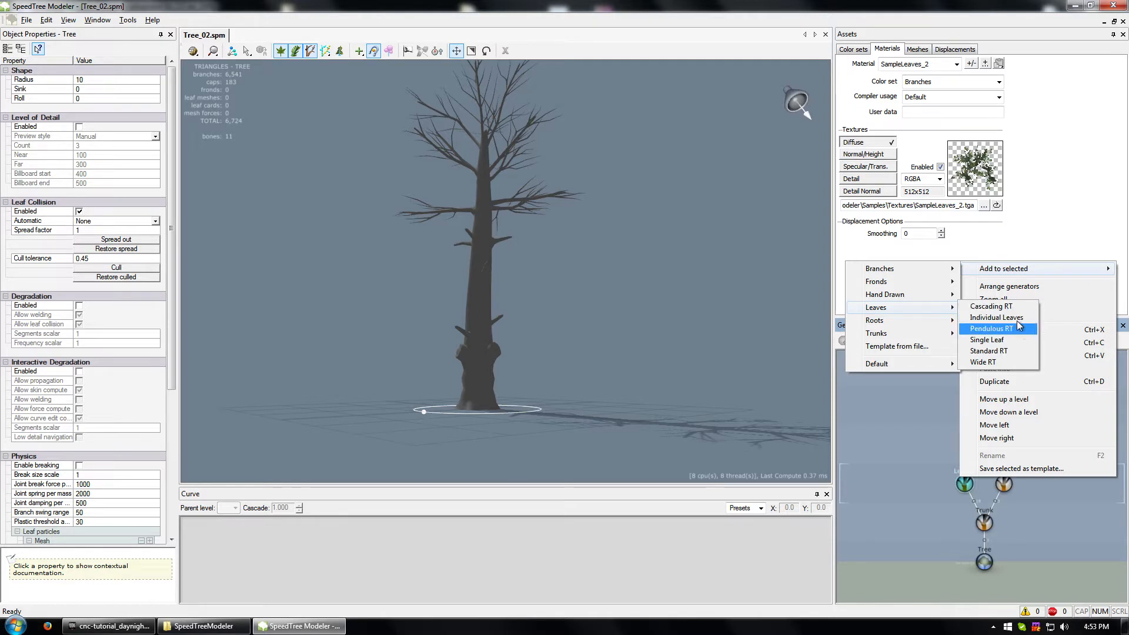
left_click(1009, 352)
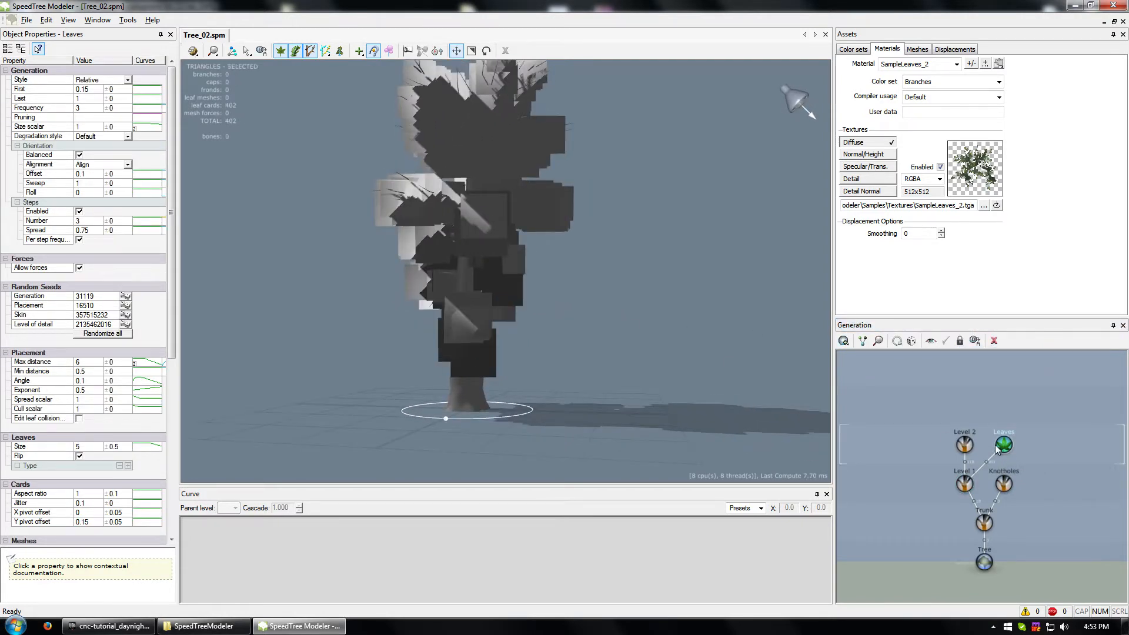
Step: Duplicate the leaves generator, move the copy up a level, and link it to the Level 2 branches
left_click(966, 445)
left_click(1005, 445)
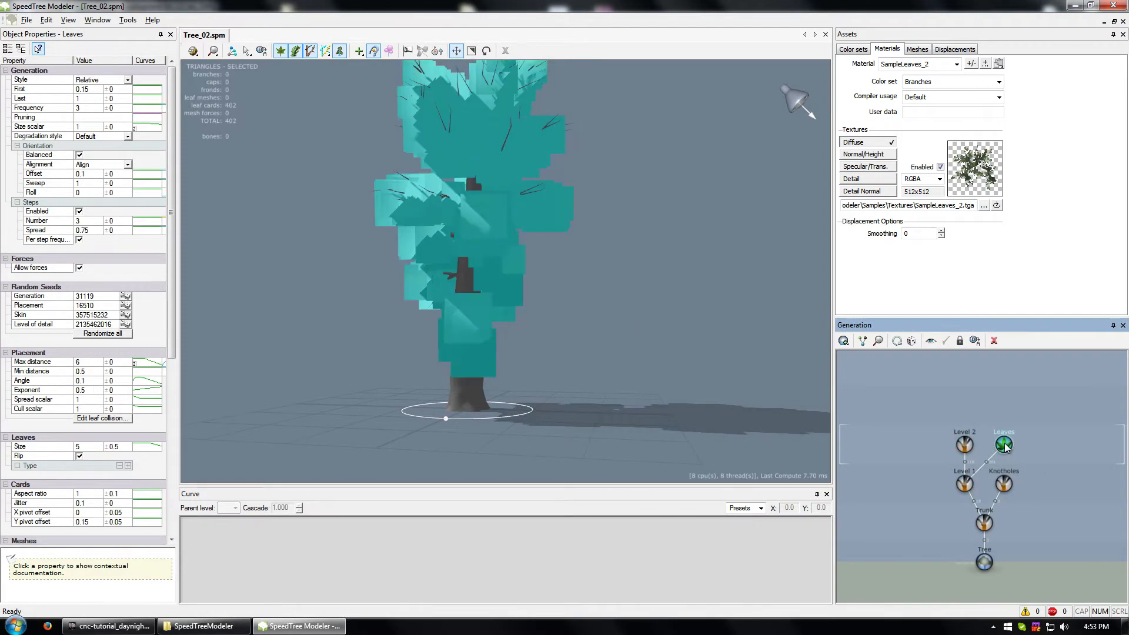
key("ctrl+d")
right_click(1035, 441)
right_click(1024, 437)
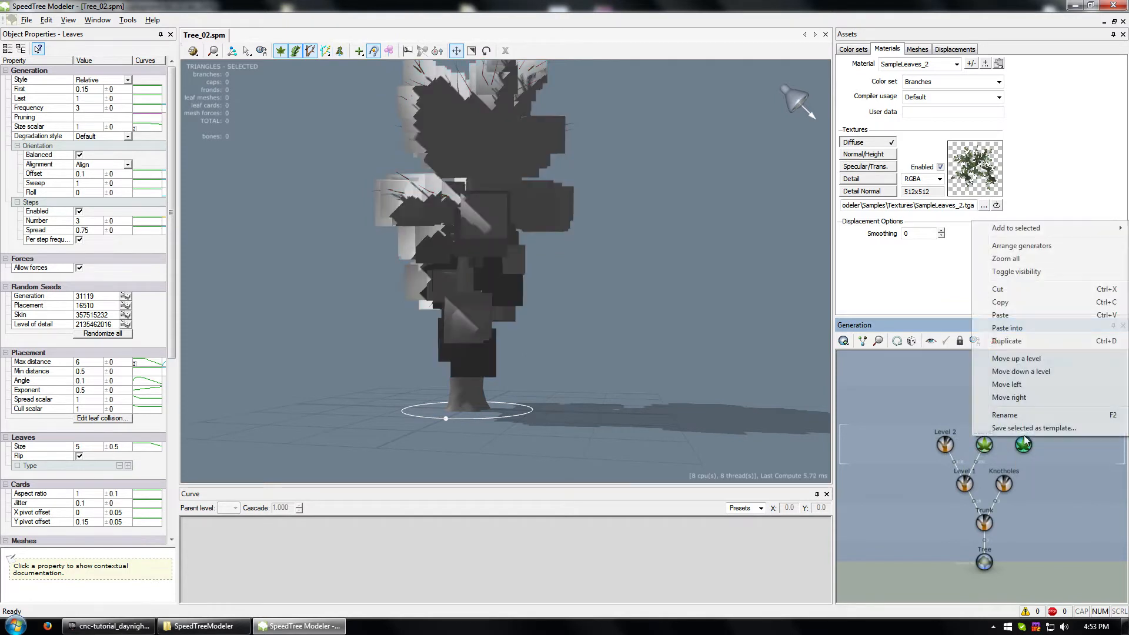
left_click(1017, 359)
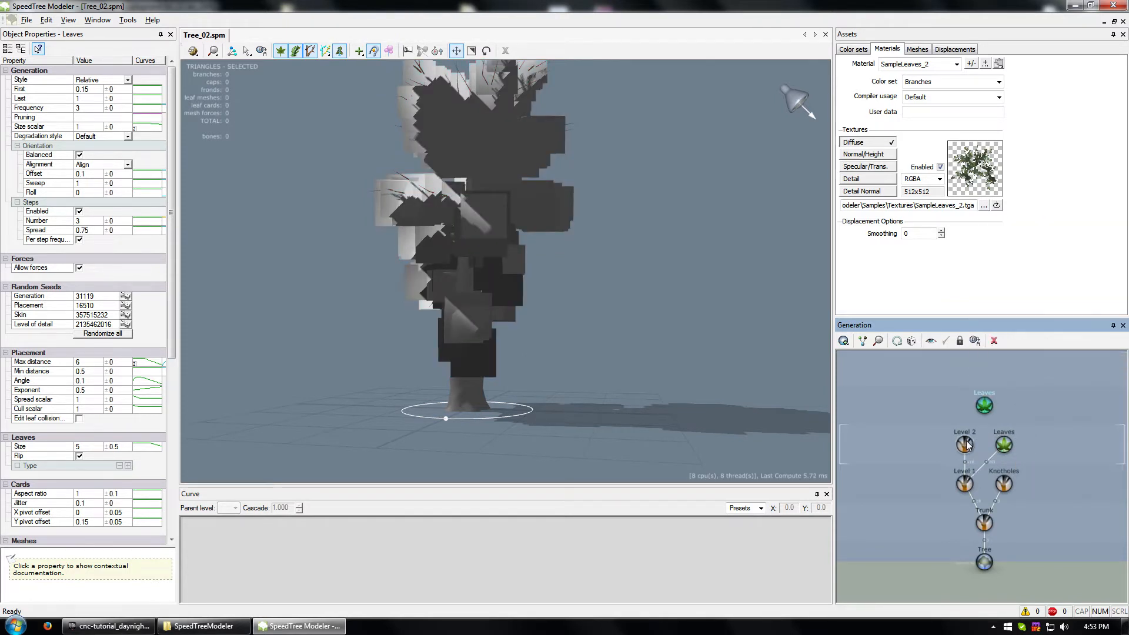
left_click_drag(966, 444, 983, 405)
left_click_drag(765, 376, 782, 359)
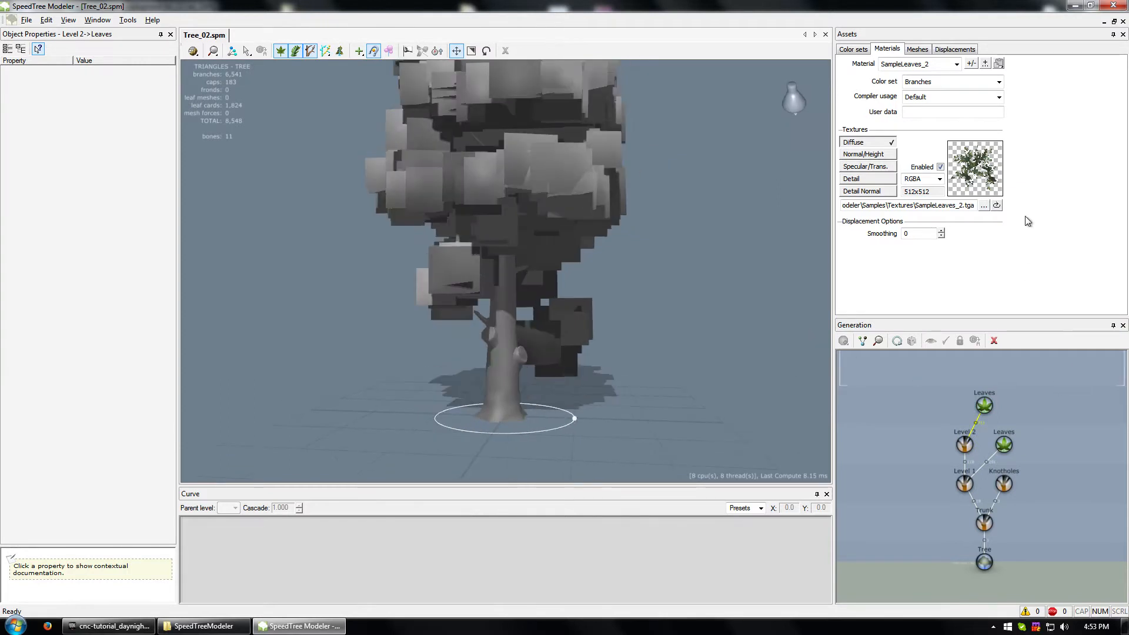
Step: Add a branch material entry to the trunk generator and set its material to BroadleafBark
left_click(984, 522)
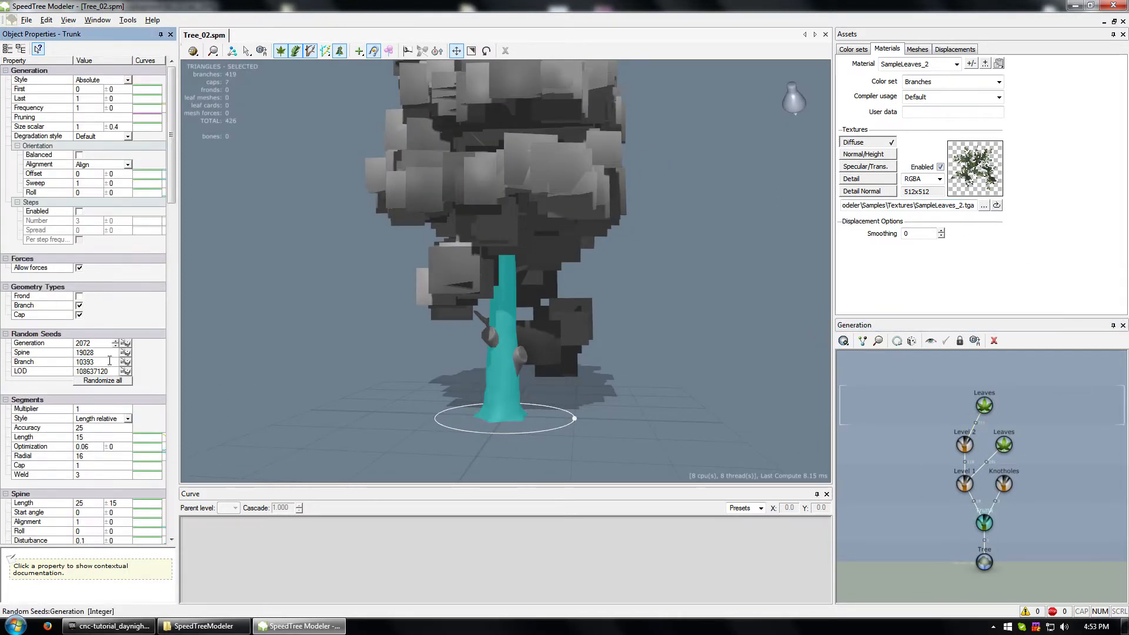
left_click_drag(172, 192, 176, 323)
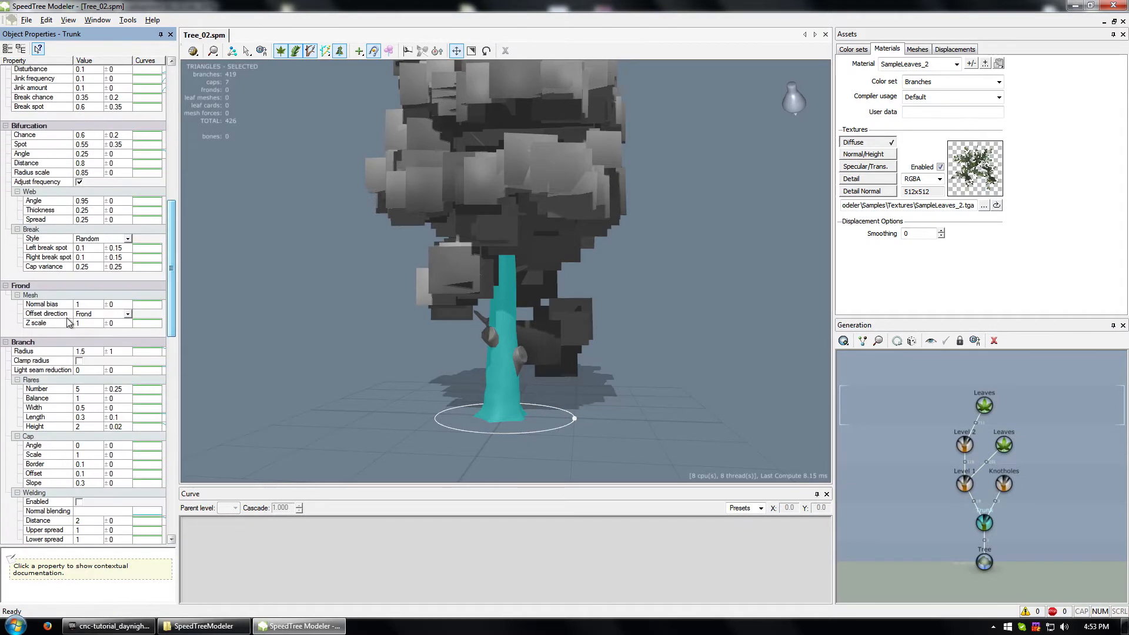
left_click_drag(175, 274, 172, 357)
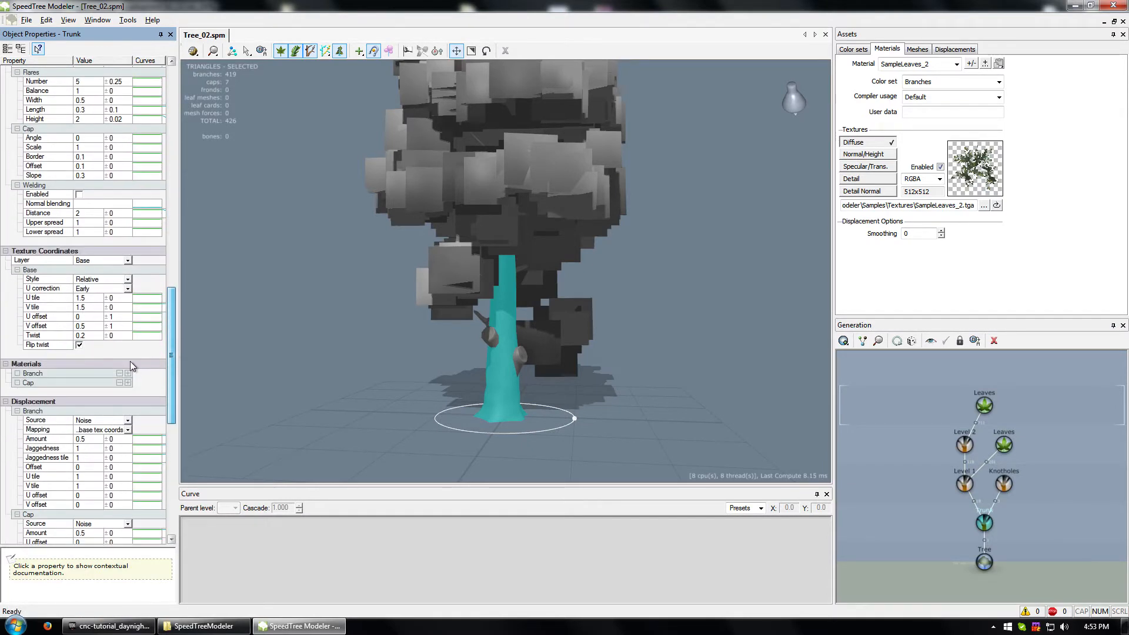
left_click(128, 374)
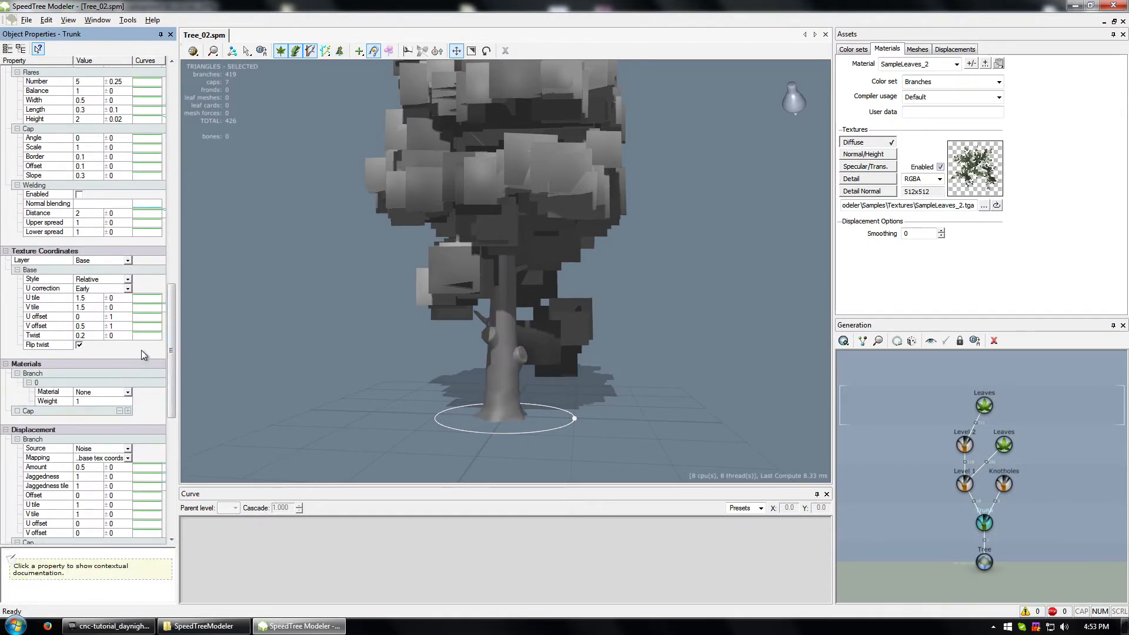
left_click(128, 392)
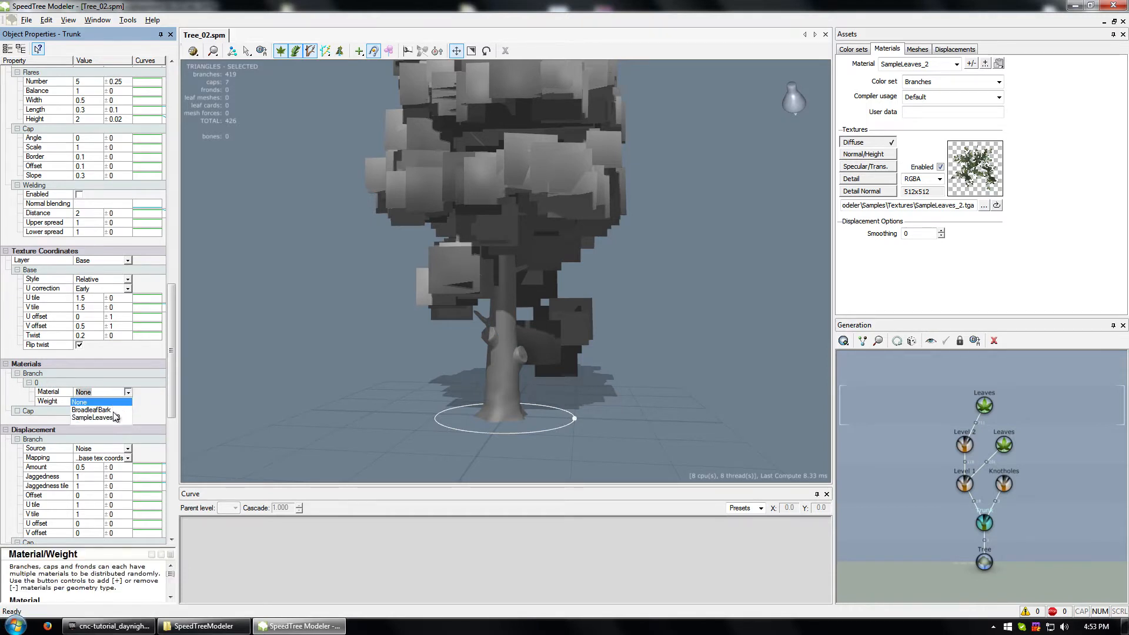
left_click(125, 411)
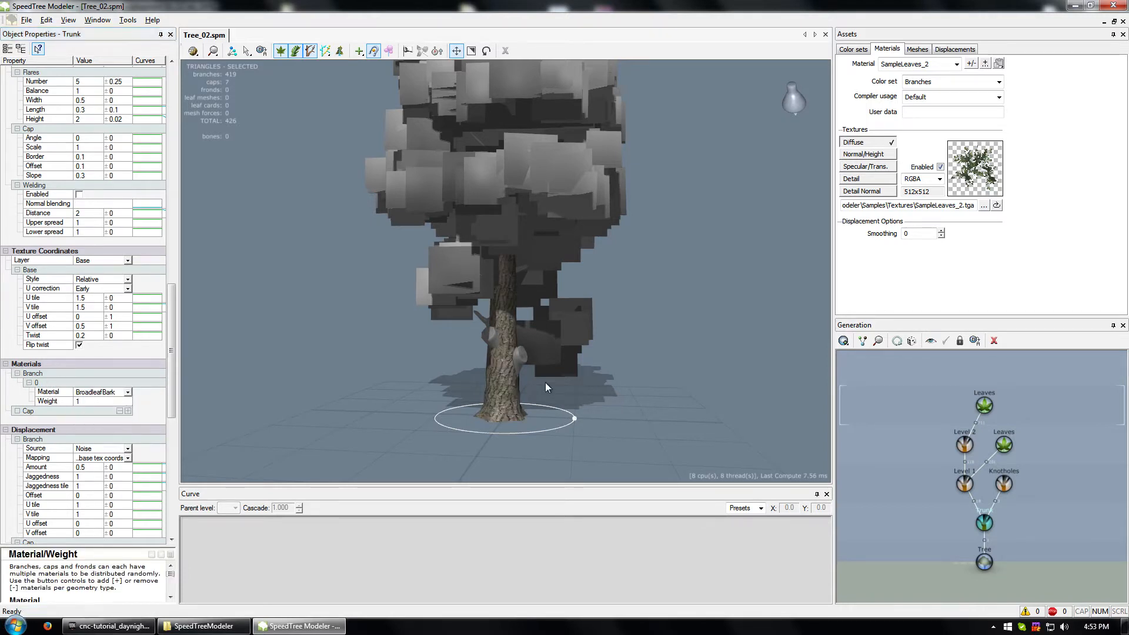
left_click_drag(545, 382, 546, 379)
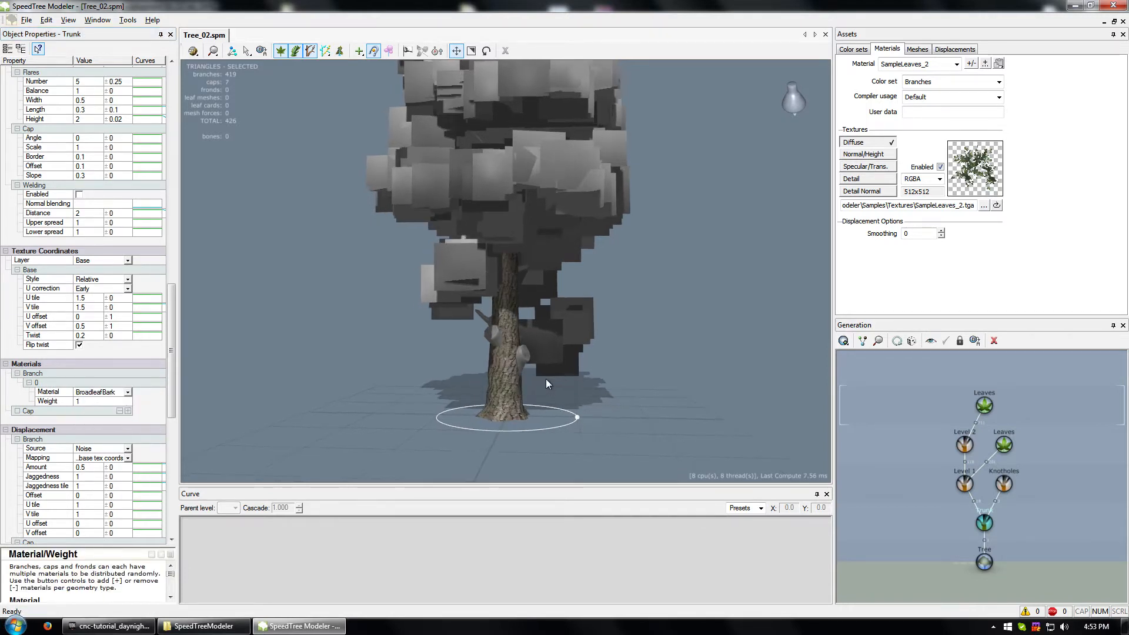
Step: Add a branch material entry to the Knotholes generator
left_click(1003, 484)
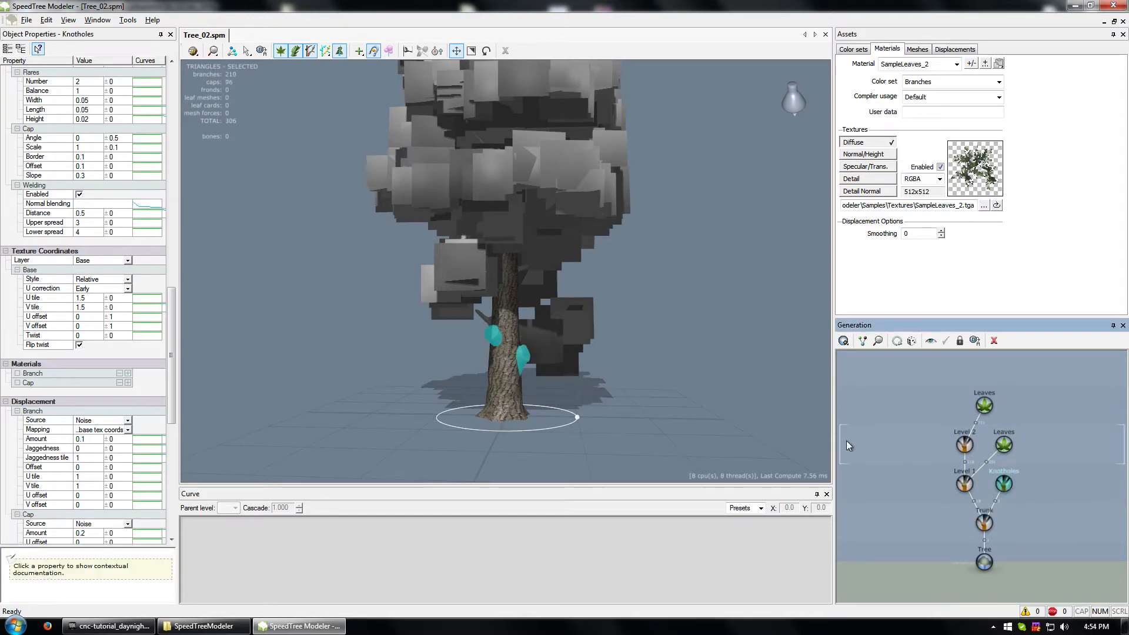
left_click(127, 373)
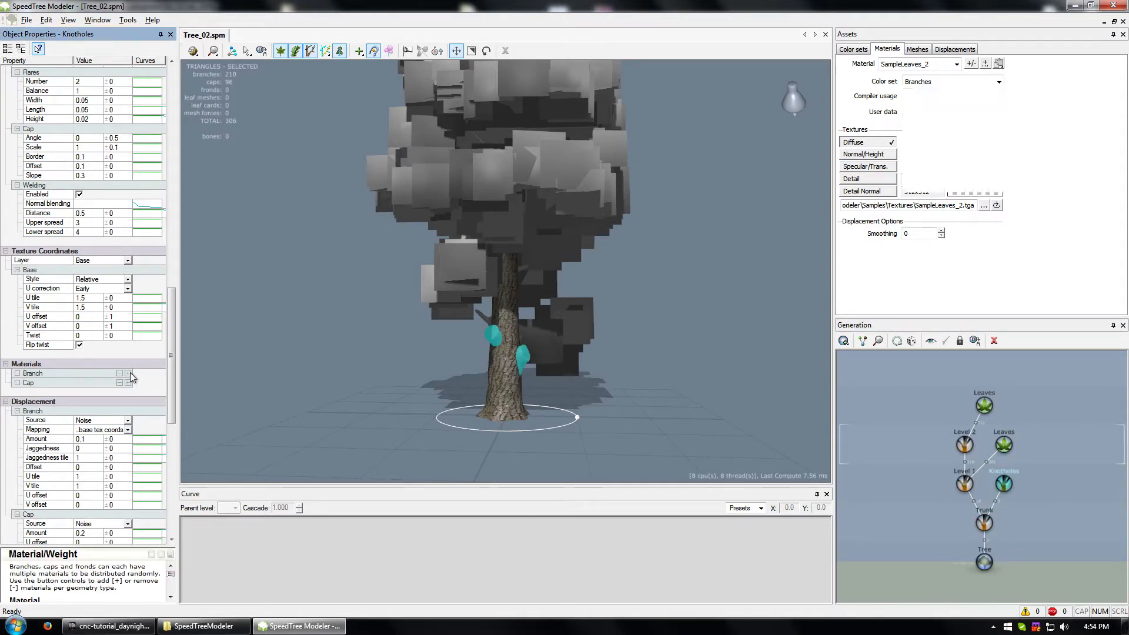
Step: Assign BroadleafBark to the Knotholes generator's branch geometry and create a new material from the diffuse texture Cap_01.tga
left_click(127, 392)
left_click(93, 410)
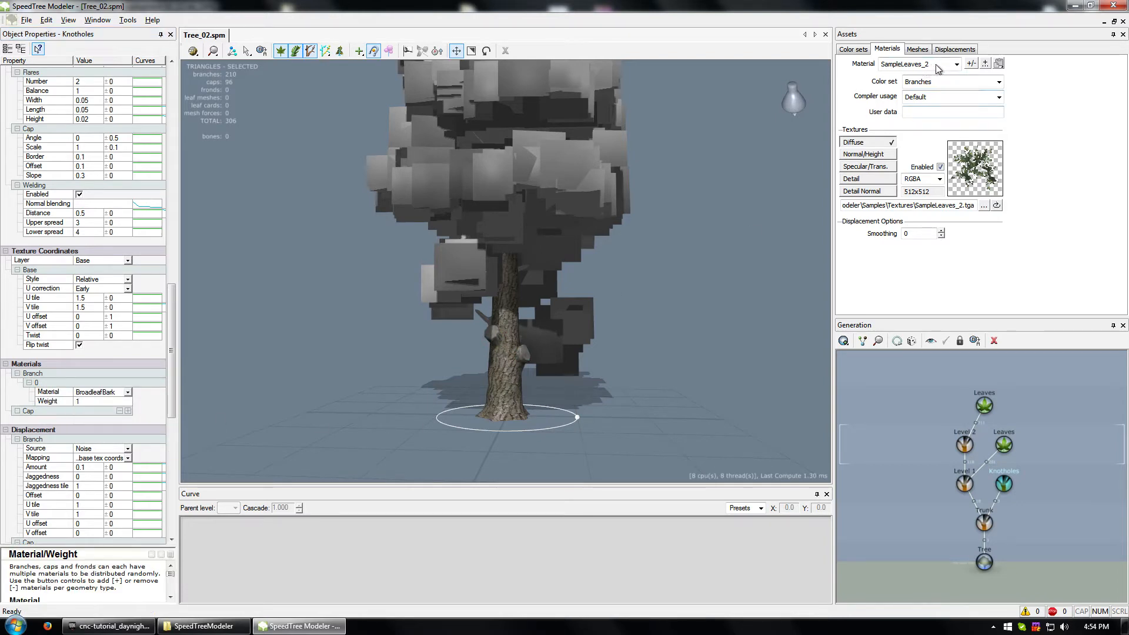
left_click(984, 205)
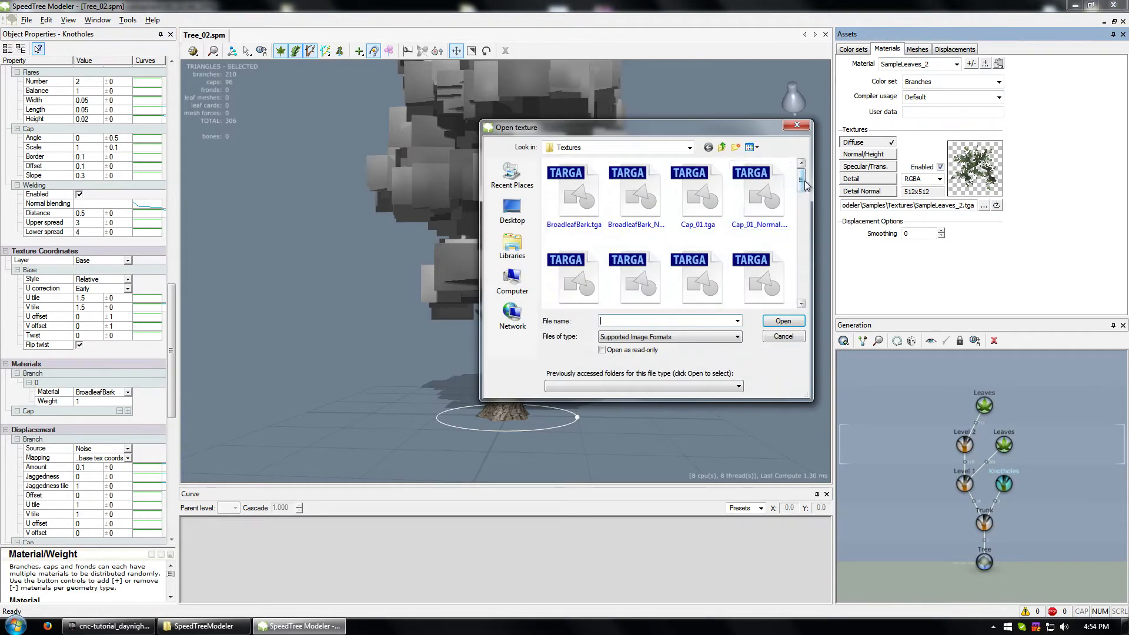
left_click(764, 205)
left_click(700, 194)
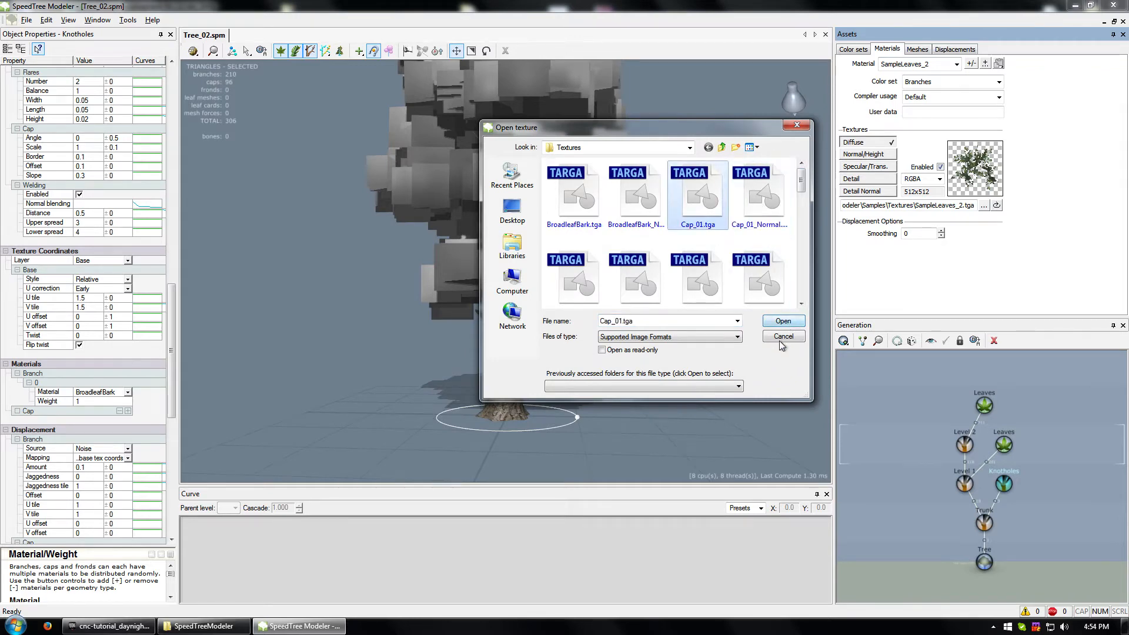
left_click(783, 323)
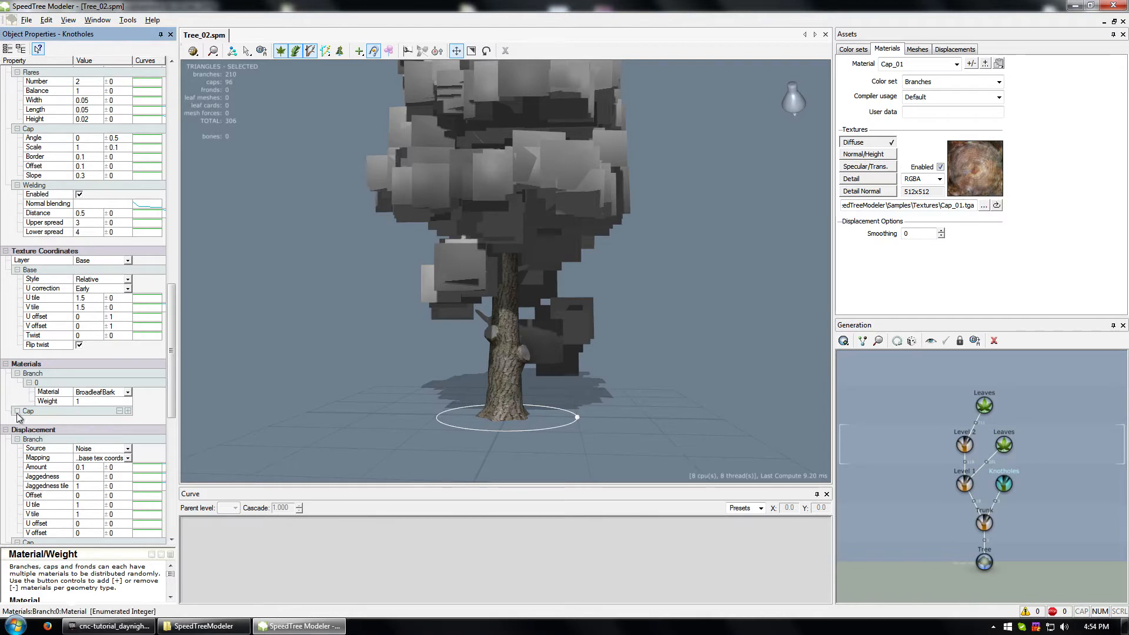
Step: Add a cap material entry to the Knotholes generator, set it to Cap_01, and inspect the knotholes on the trunk
left_click(127, 411)
left_click(128, 430)
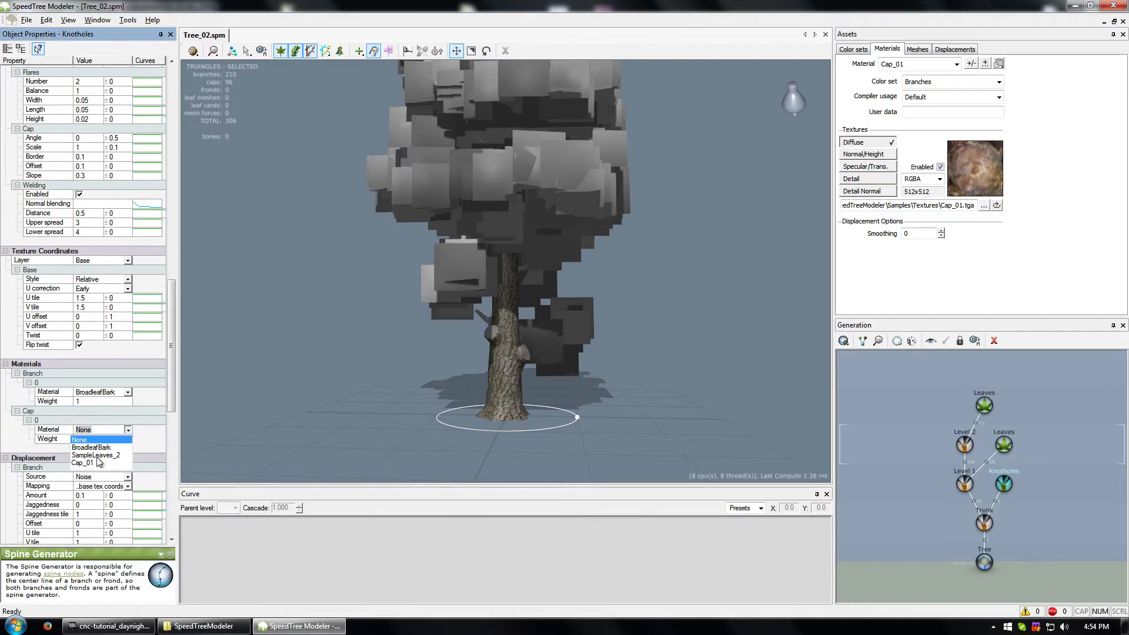
left_click(89, 464)
left_click_drag(511, 347, 565, 327)
scroll(547, 328, "down", 3)
scroll(528, 328, "up", 5)
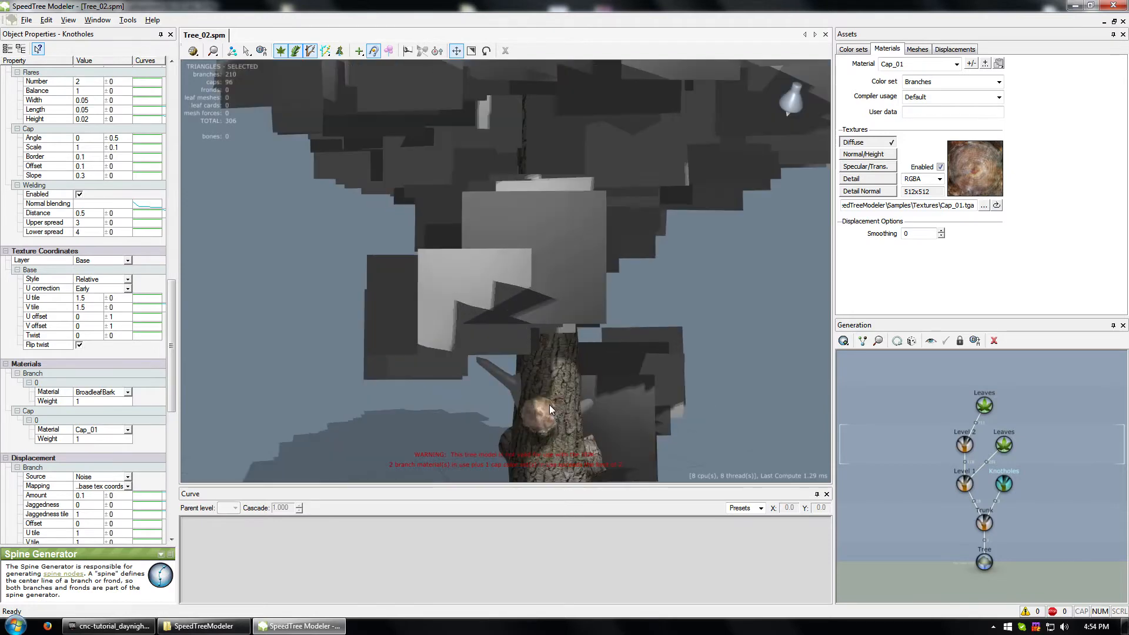
left_click_drag(553, 424, 542, 390)
left_click_drag(495, 394, 508, 396)
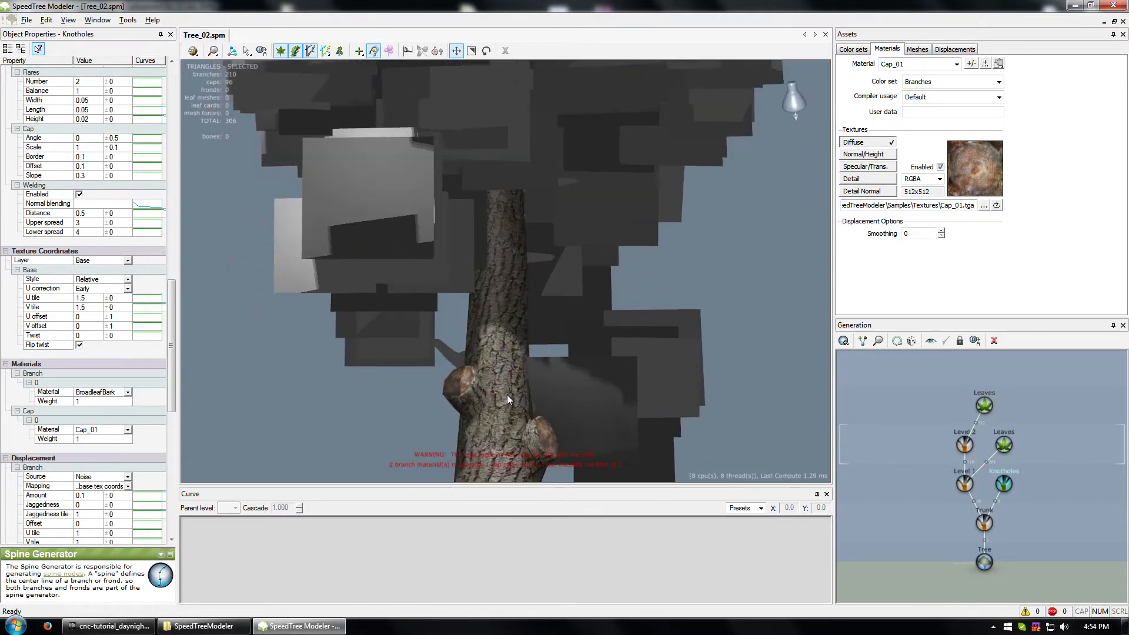
Step: Create a new leaf material from the diffuse texture SampleNeedles_1.tga
left_click(1005, 446)
left_click(988, 63)
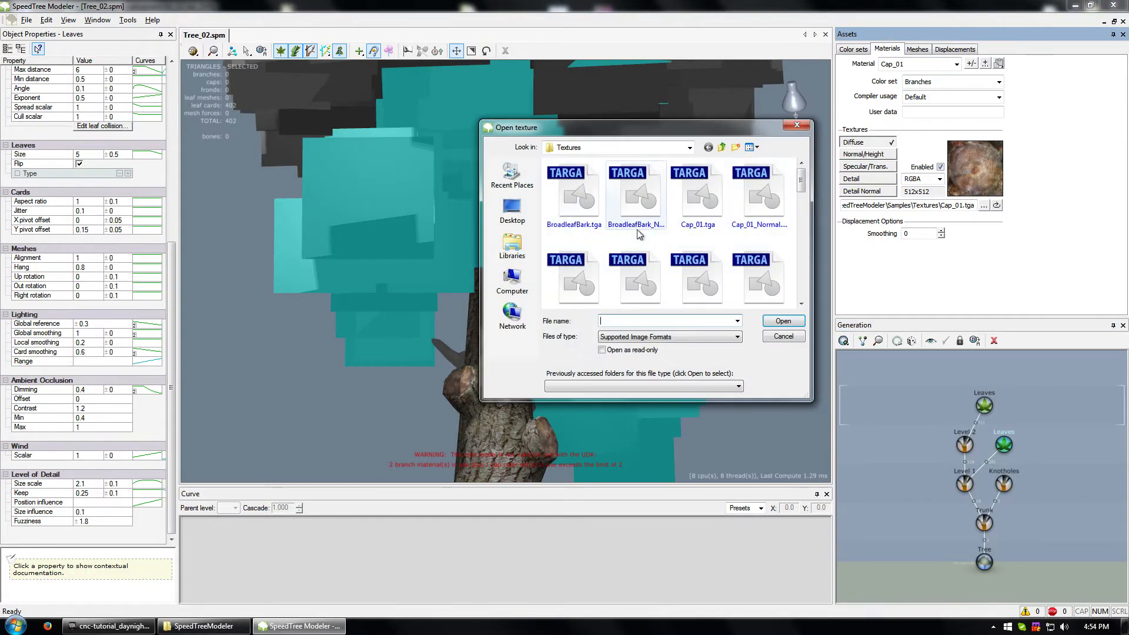
left_click_drag(802, 186, 816, 280)
left_click(580, 243)
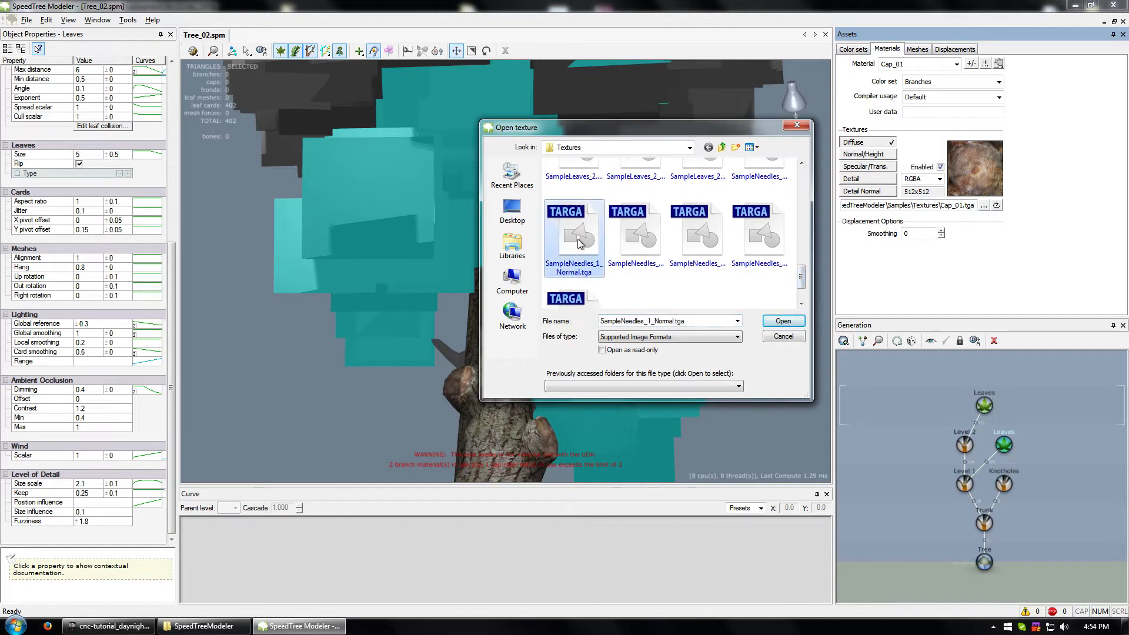
left_click(640, 235)
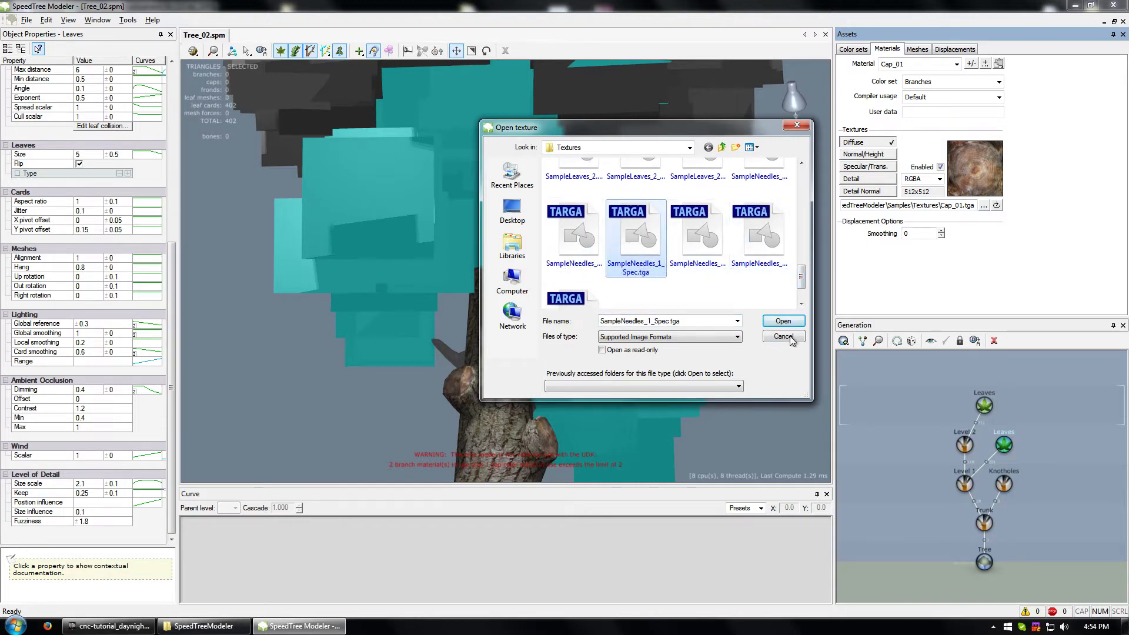
left_click(760, 234)
scroll(761, 236, "up", 1)
left_click(764, 254)
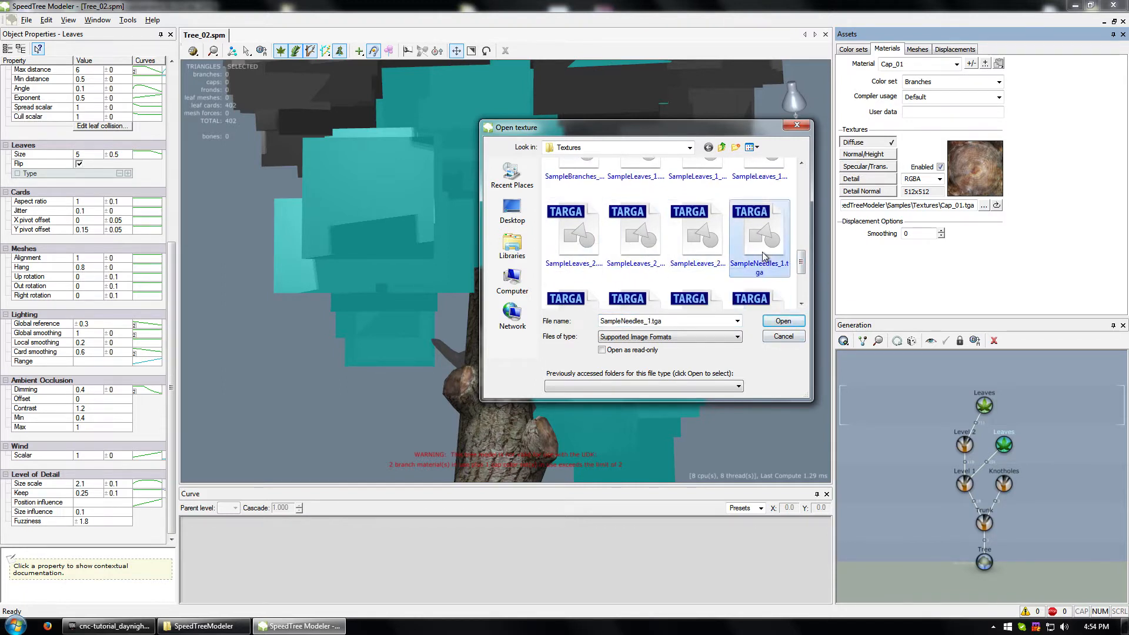
left_click(782, 321)
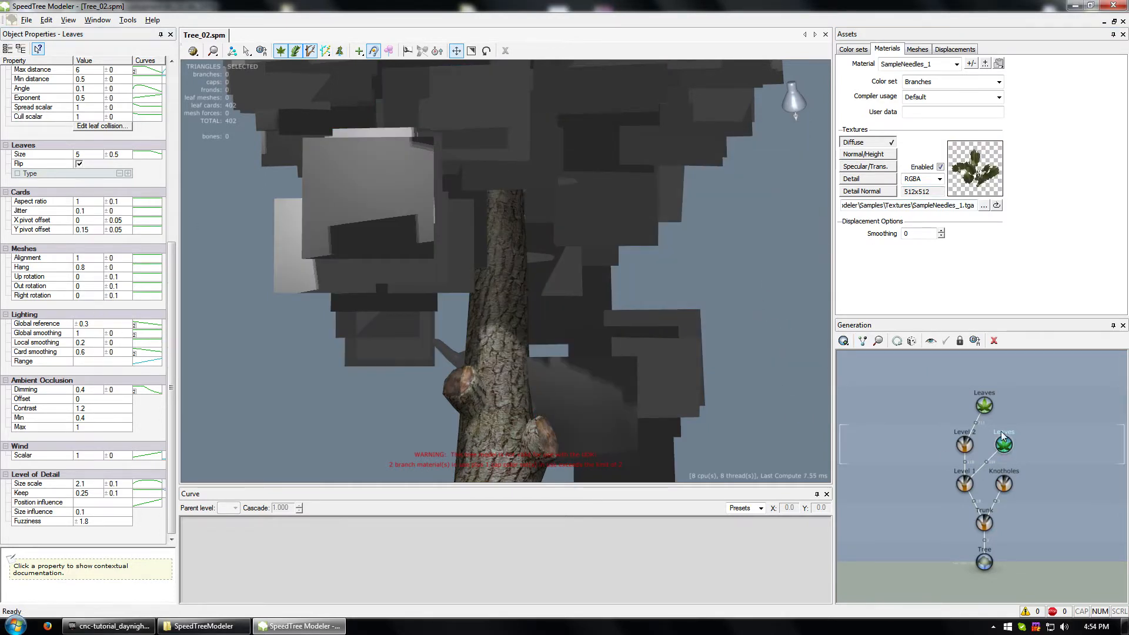
Step: Add a leaf type to both Leaves generators, trying the SampleLeaves_2 material before settling on SampleNeedles_1
left_click(985, 405, "ctrl")
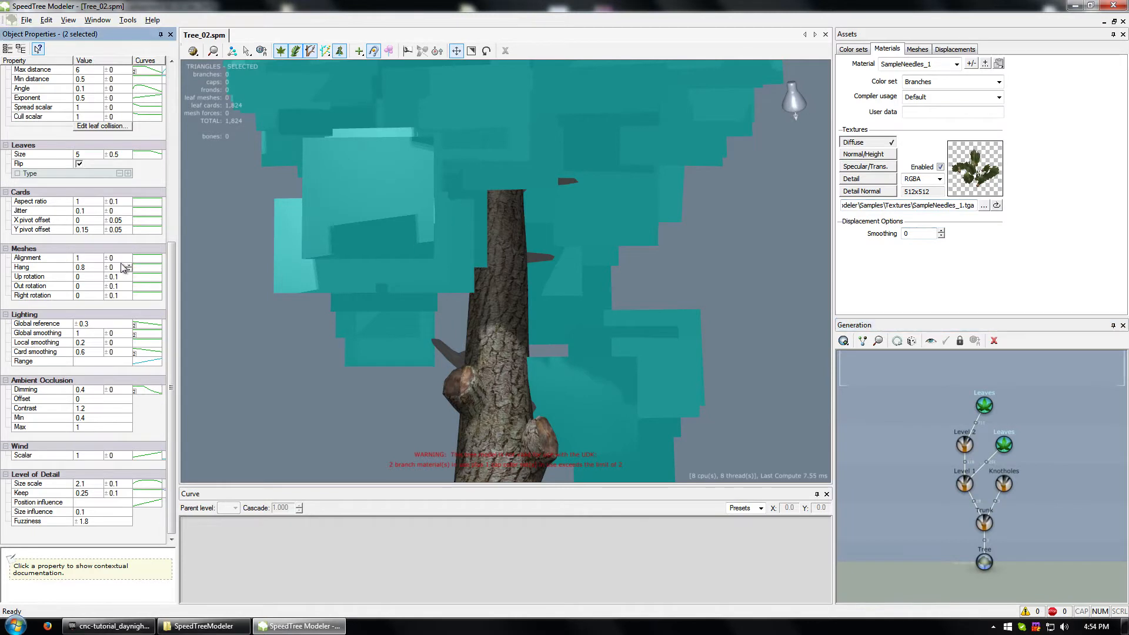
left_click_drag(171, 287, 171, 281)
left_click(128, 183)
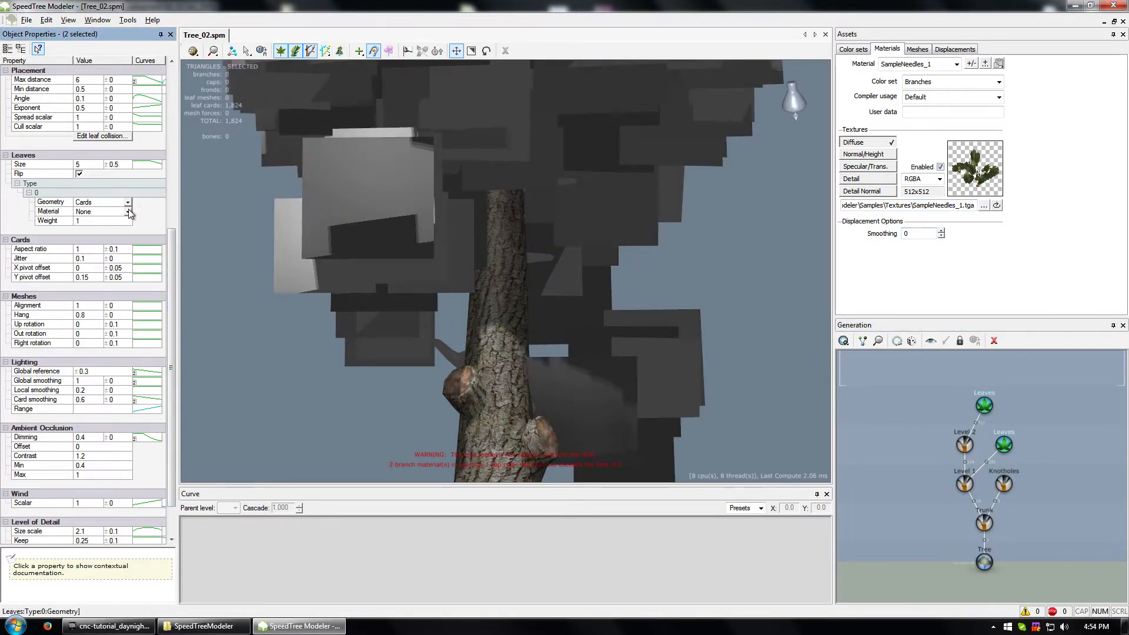
left_click(129, 211)
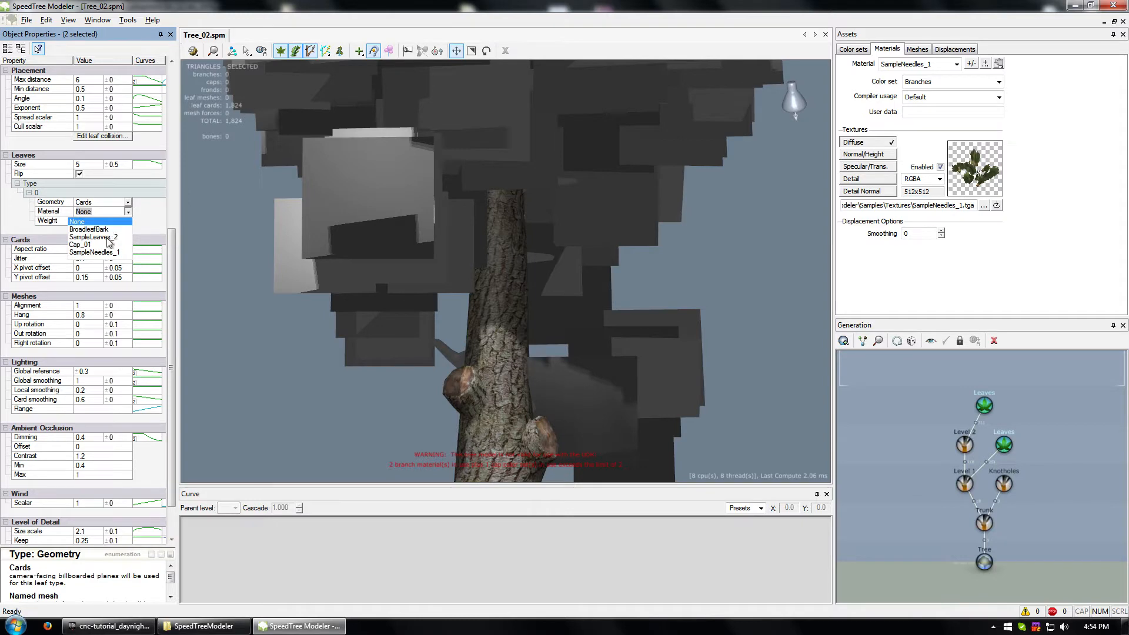
left_click(100, 237)
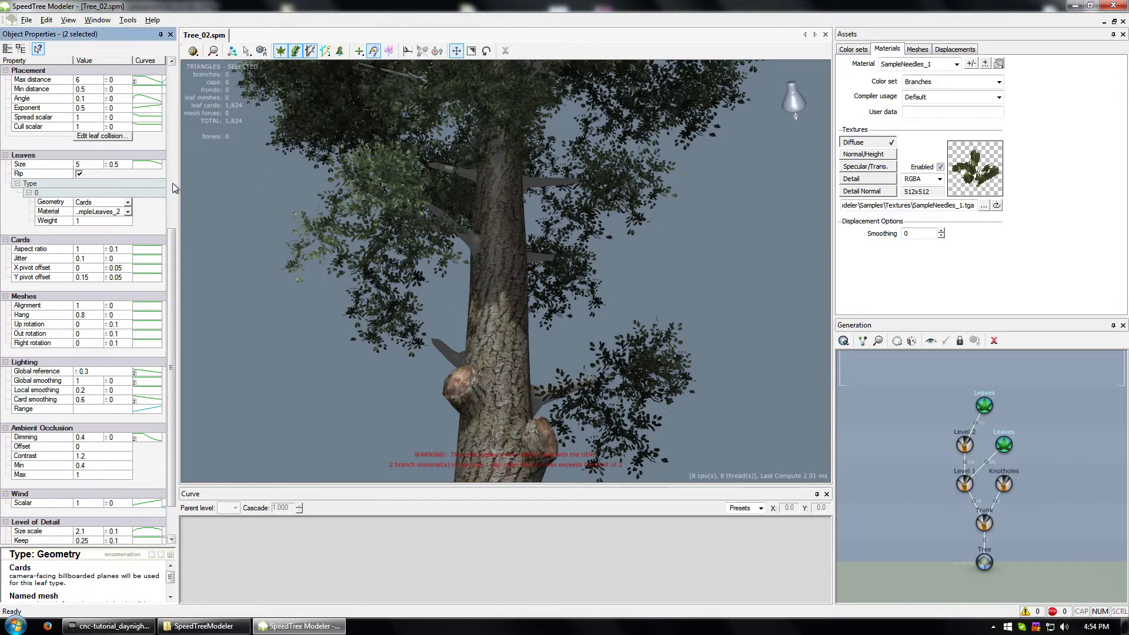
left_click(128, 211)
left_click(110, 254)
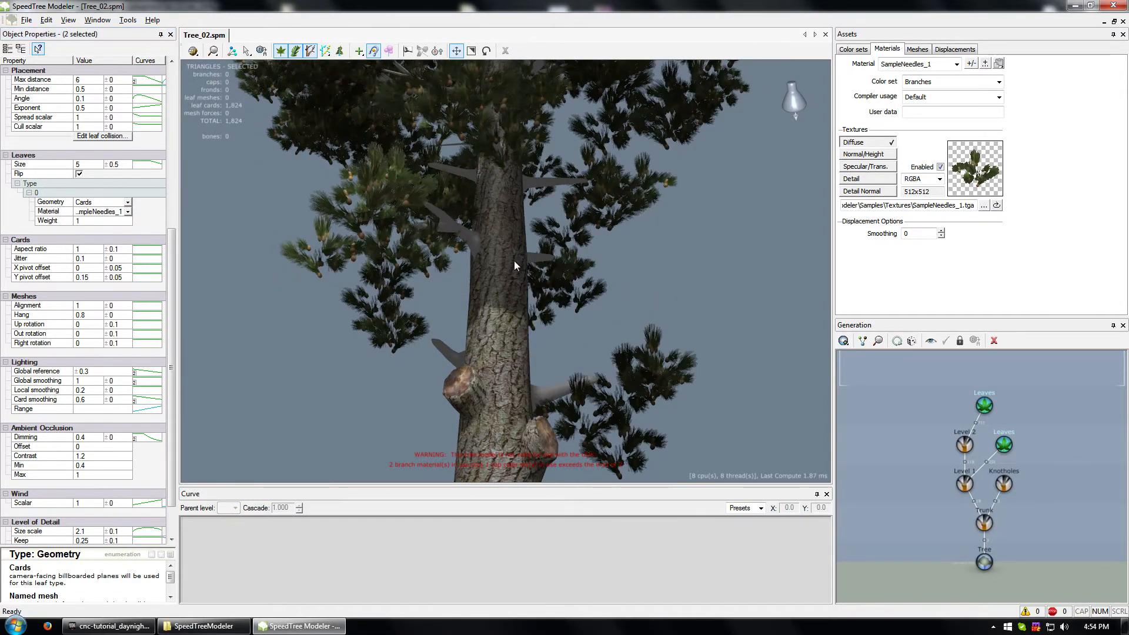
mouse_move(514, 260)
left_mouse_down()
mouse_move(495, 268)
mouse_move(500, 299)
mouse_move(510, 271)
left_mouse_up()
Step: Add a branch material entry to the Level 1, Level 2 and Knotholes generators together and set it to BroadleafBark
left_click(1004, 483)
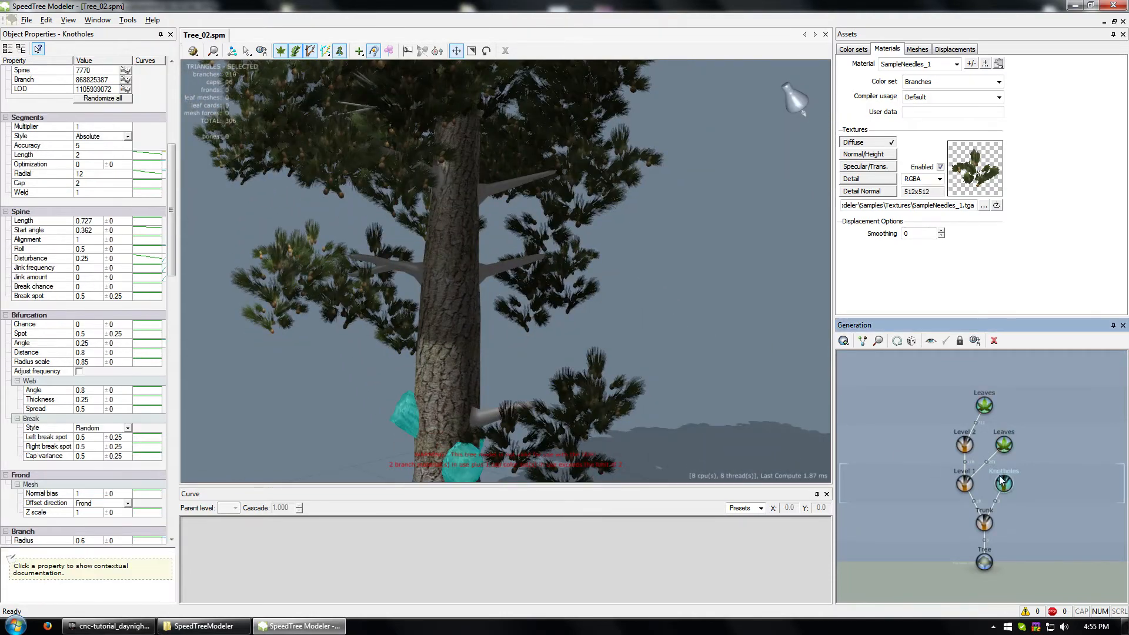
left_click(964, 444, "ctrl")
left_click(967, 468, "ctrl")
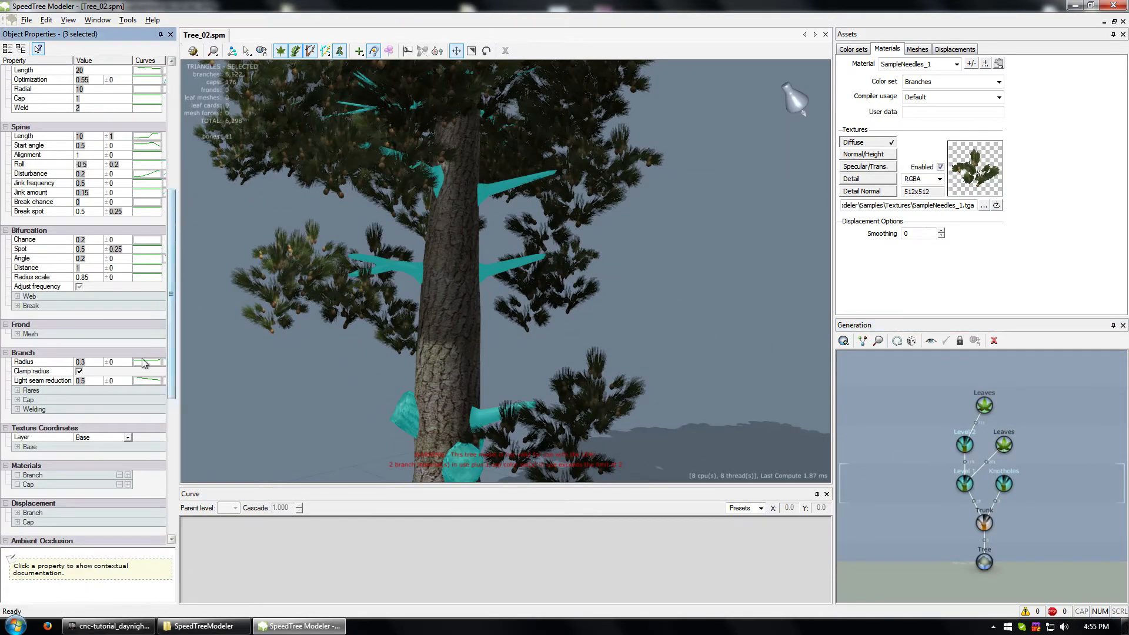
left_click_drag(174, 279, 170, 303)
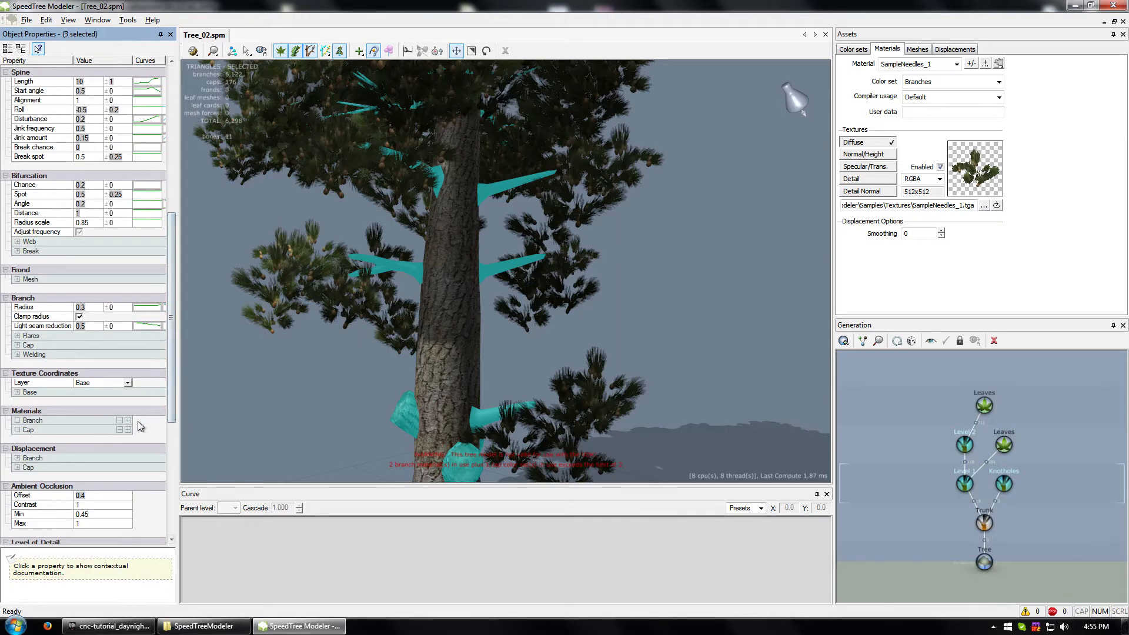
left_click(128, 421)
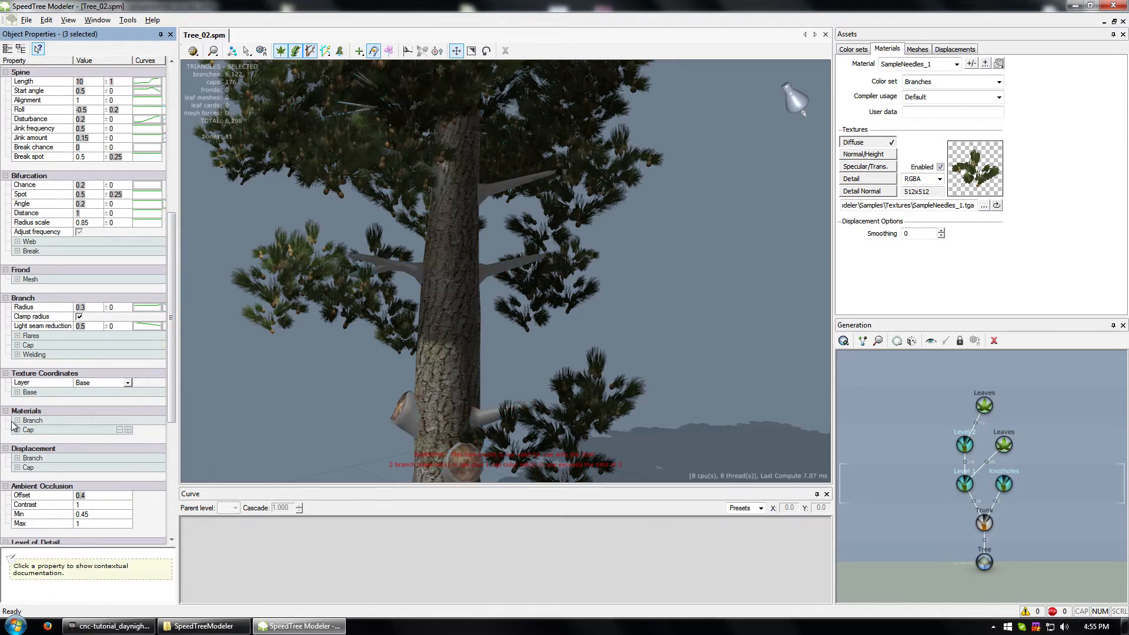
left_click(18, 421)
left_click(29, 430)
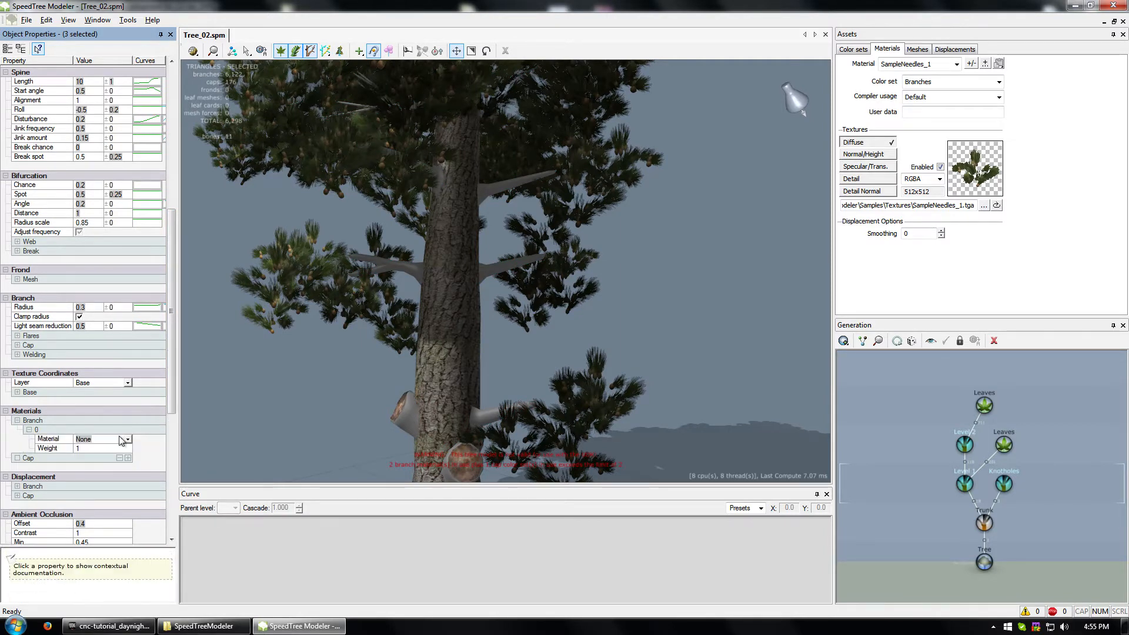
left_click(128, 439)
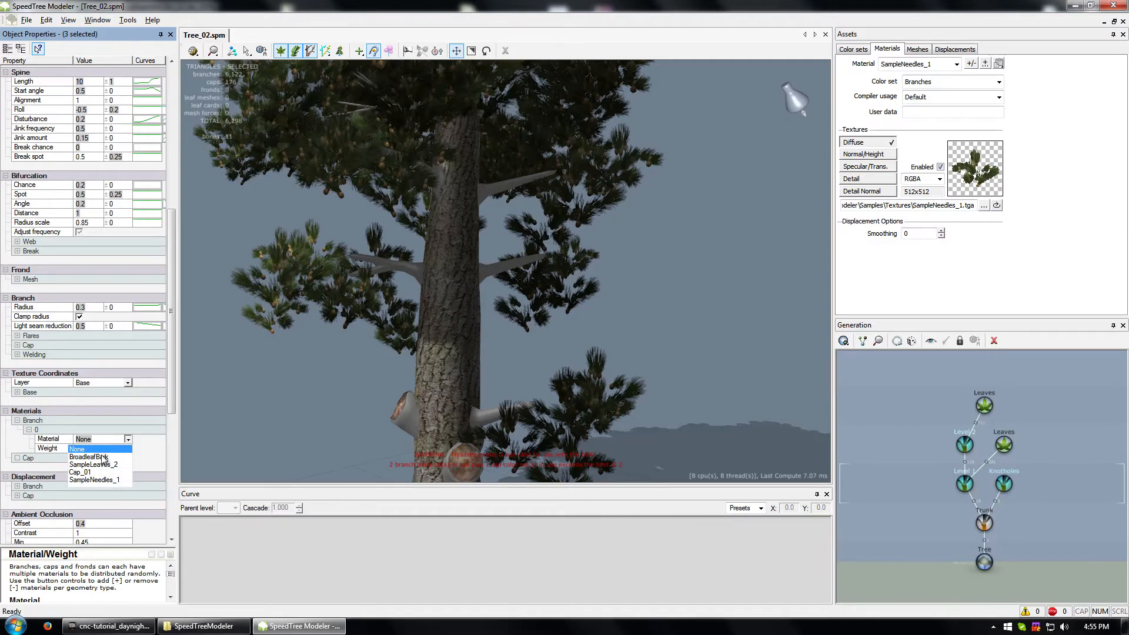
left_click(88, 457)
left_click_drag(454, 269, 421, 288)
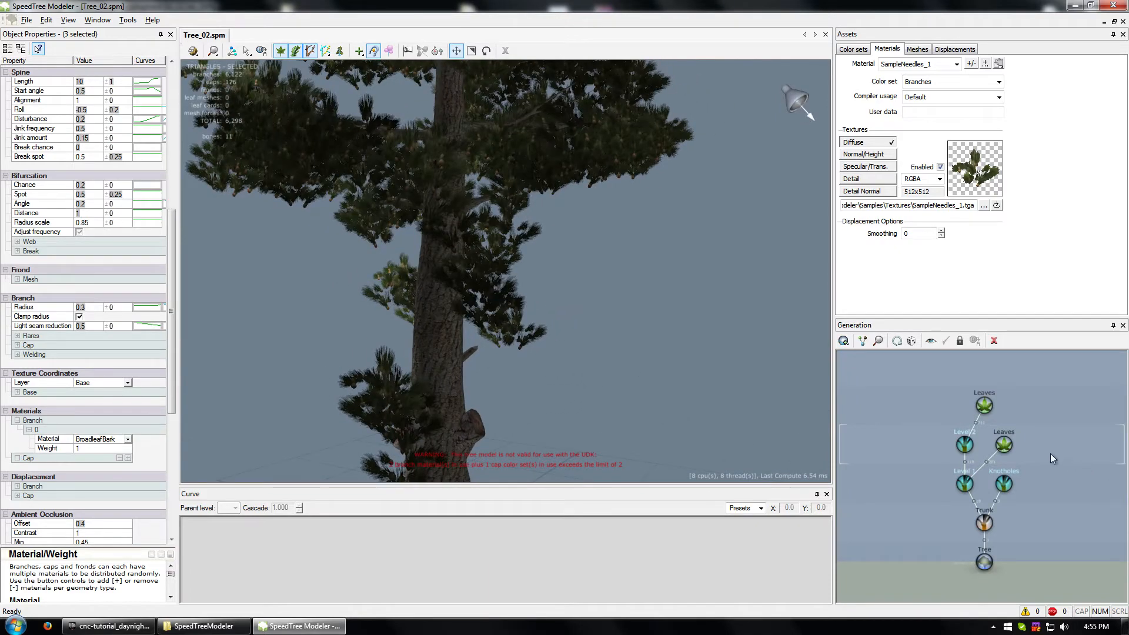
Step: Delete the Leaves generator attached to Level 2
left_click(1003, 445)
left_click(984, 406)
key("Delete")
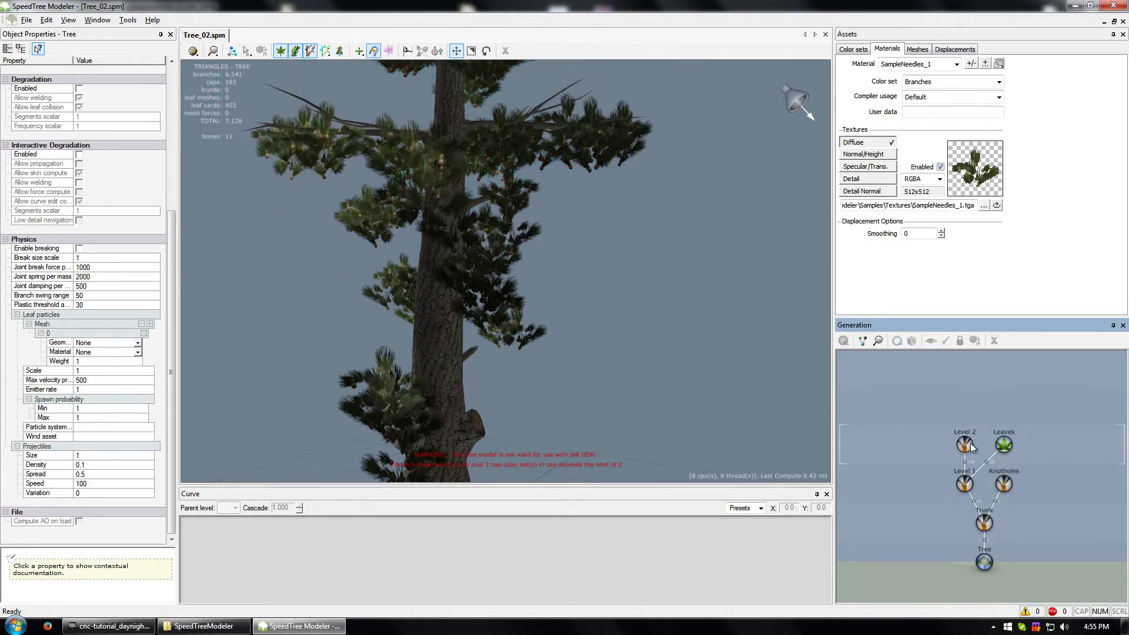
Step: Try Fan Palm RT fronds on the Level 2 generator, inspect the tree, and delete the fronds
right_click(967, 448)
mouse_move(1038, 235)
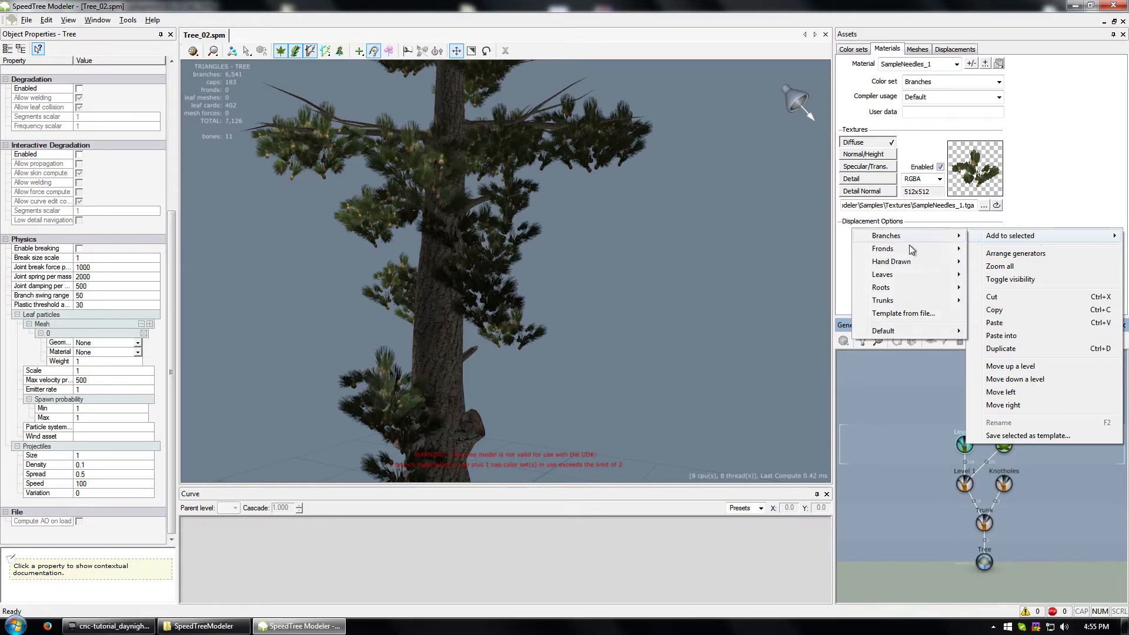
mouse_move(907, 249)
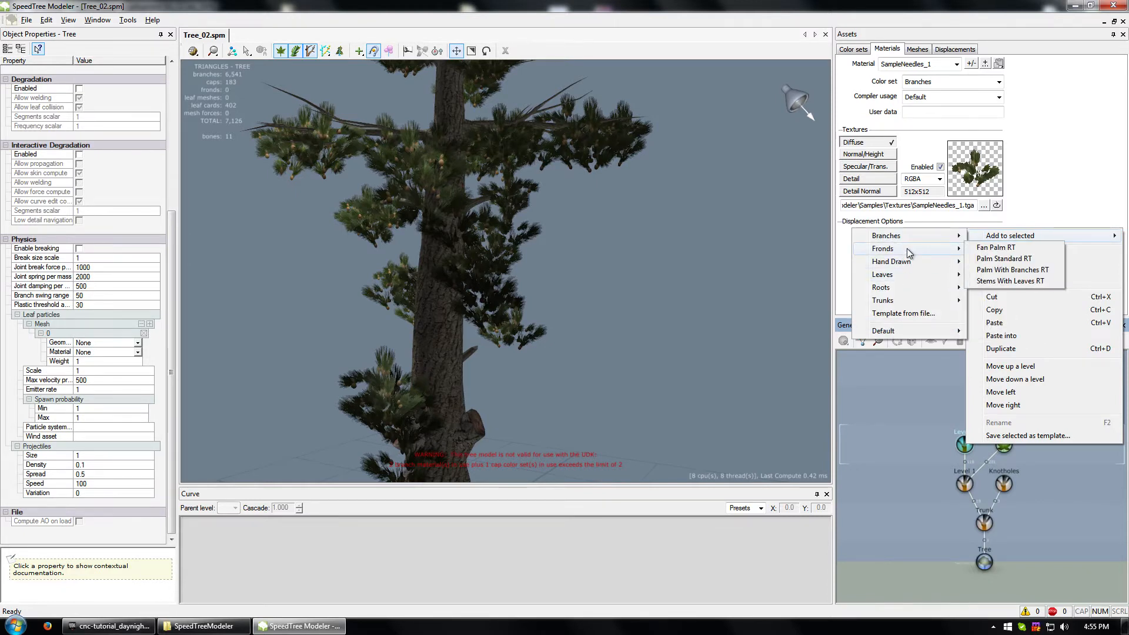
left_click(996, 247)
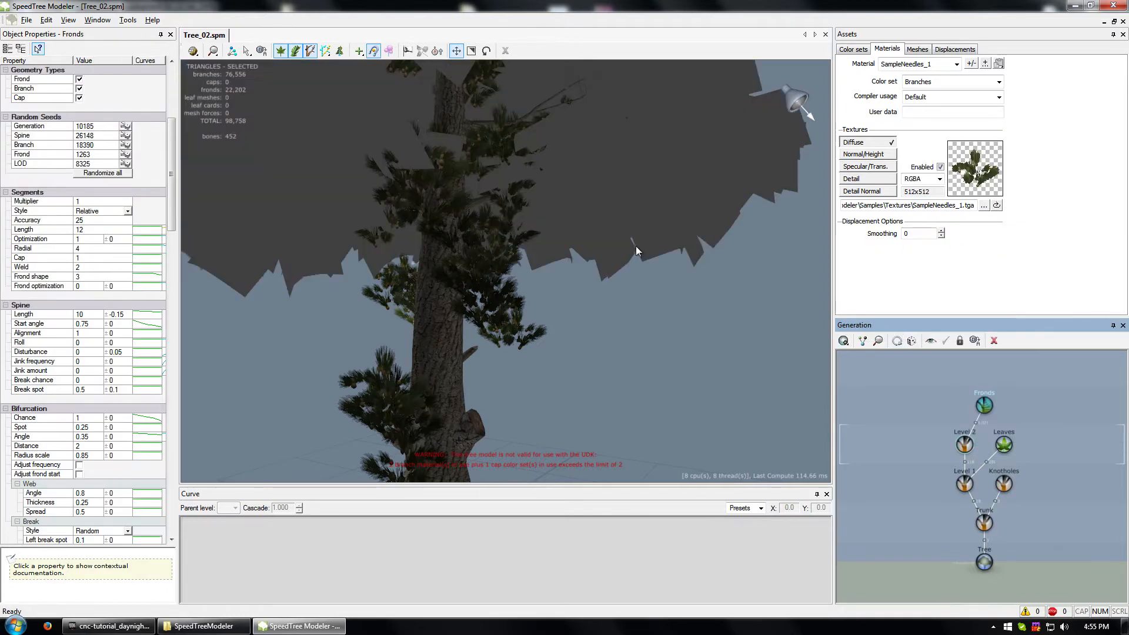
mouse_move(636, 246)
left_mouse_down()
mouse_move(537, 273)
mouse_move(631, 240)
mouse_move(653, 247)
left_mouse_up()
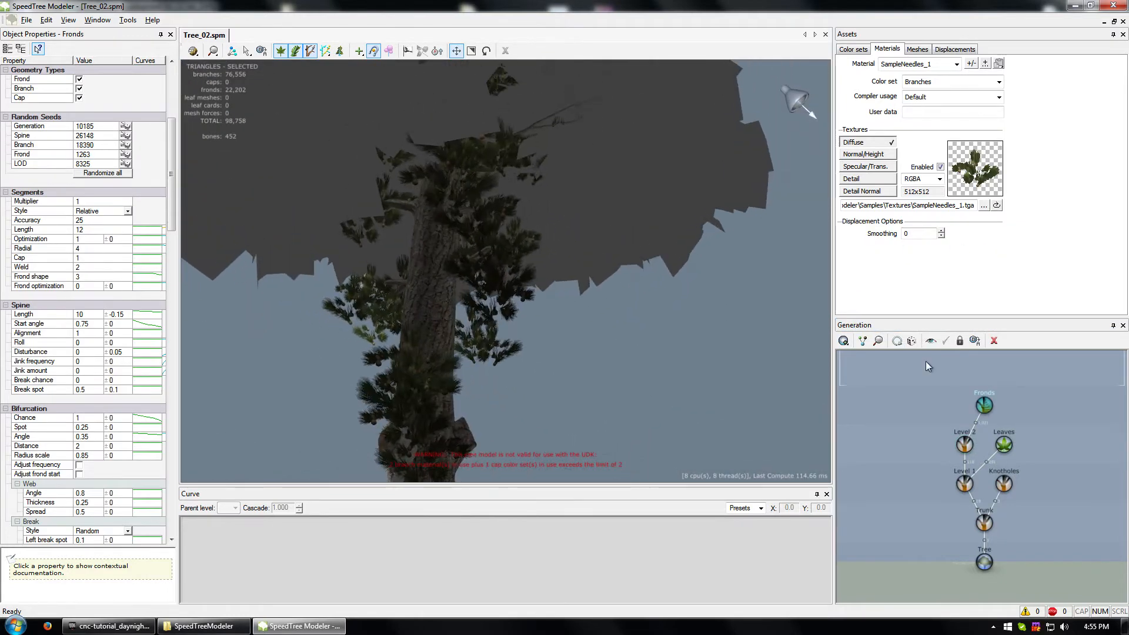
left_click(983, 404)
key("Delete")
Step: Try Pendulous RT leaves on the Level 2 generator, inspect the foliage, and delete the leaves
right_click(965, 441)
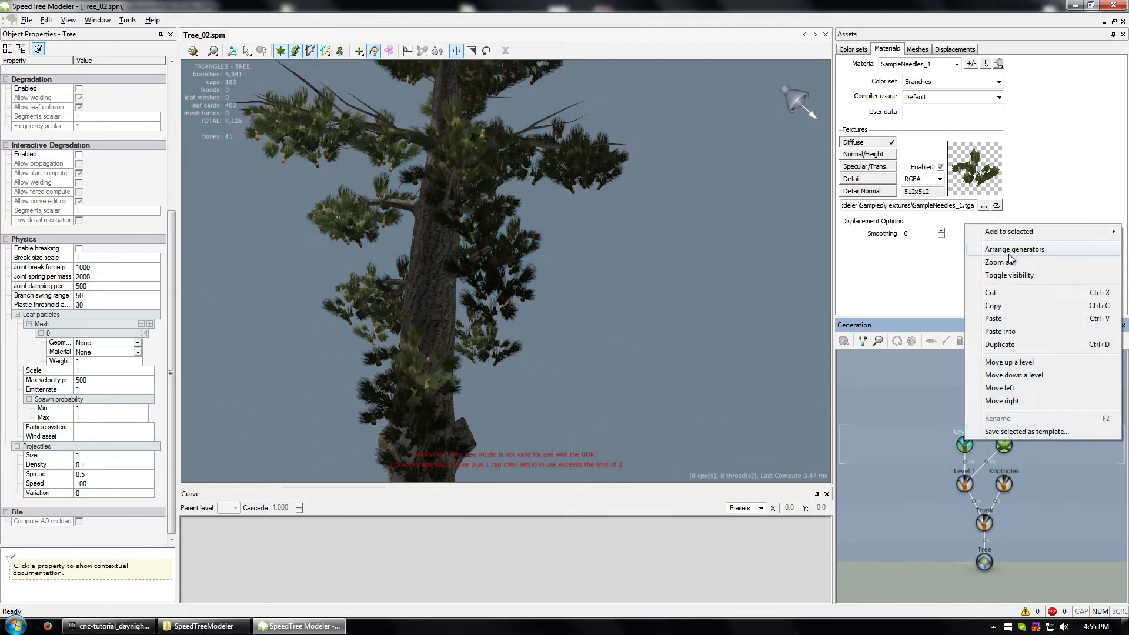
mouse_move(1011, 232)
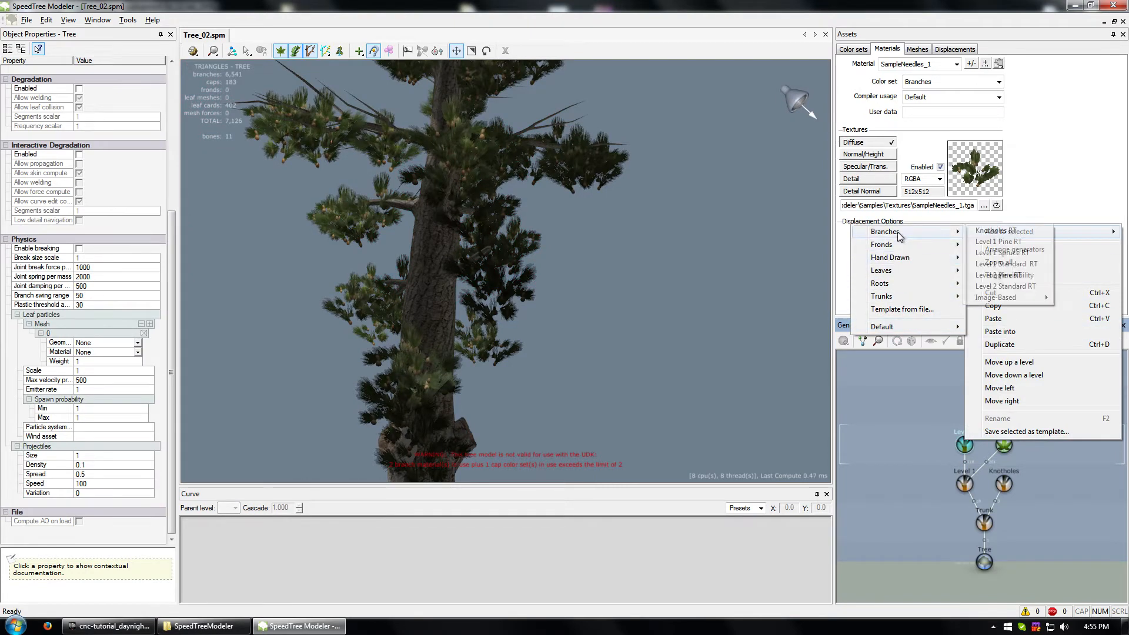
mouse_move(917, 270)
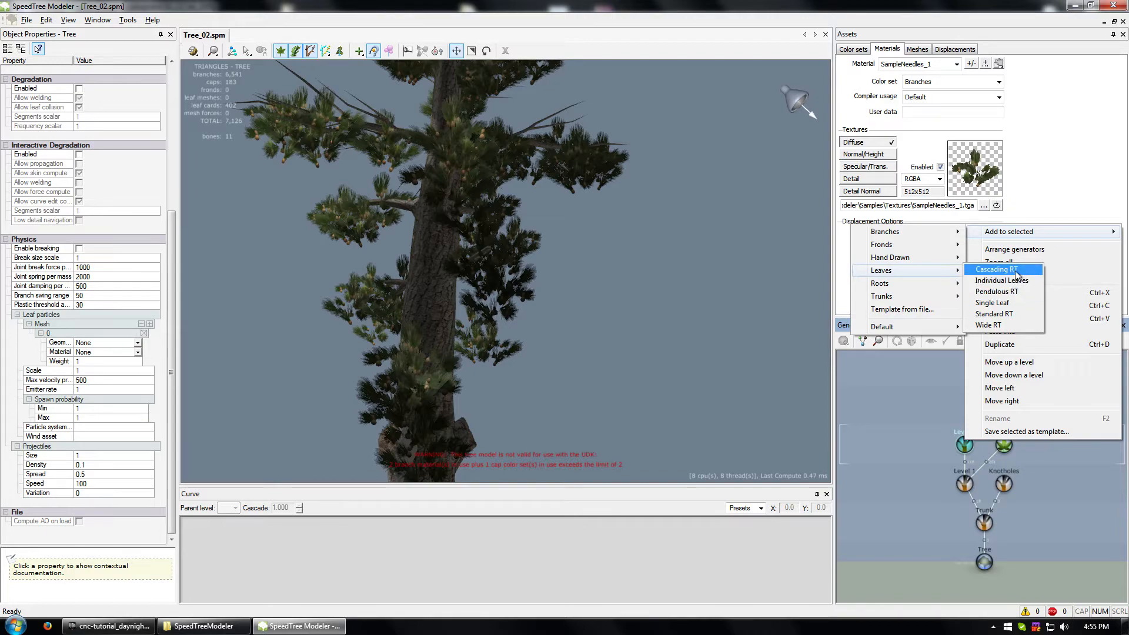
left_click(1014, 292)
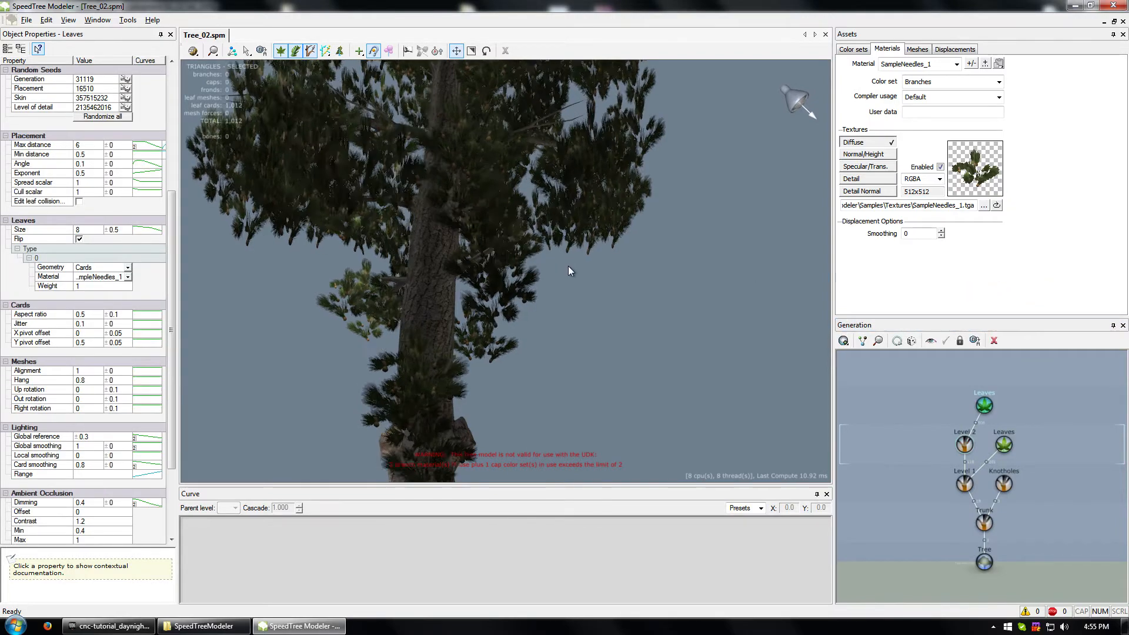
left_click_drag(559, 276, 459, 285)
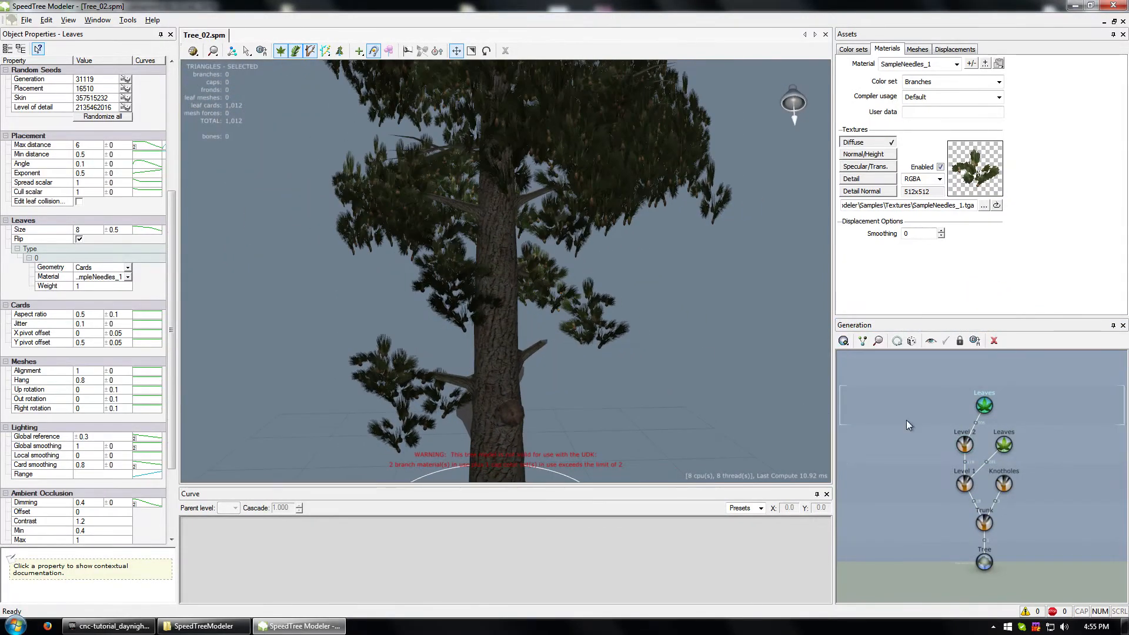
left_click(988, 409)
key("Delete")
Step: Try Stems With Leaves RT fronds on the Level 2 generator, inspect the tree, and delete the fronds
right_click(965, 436)
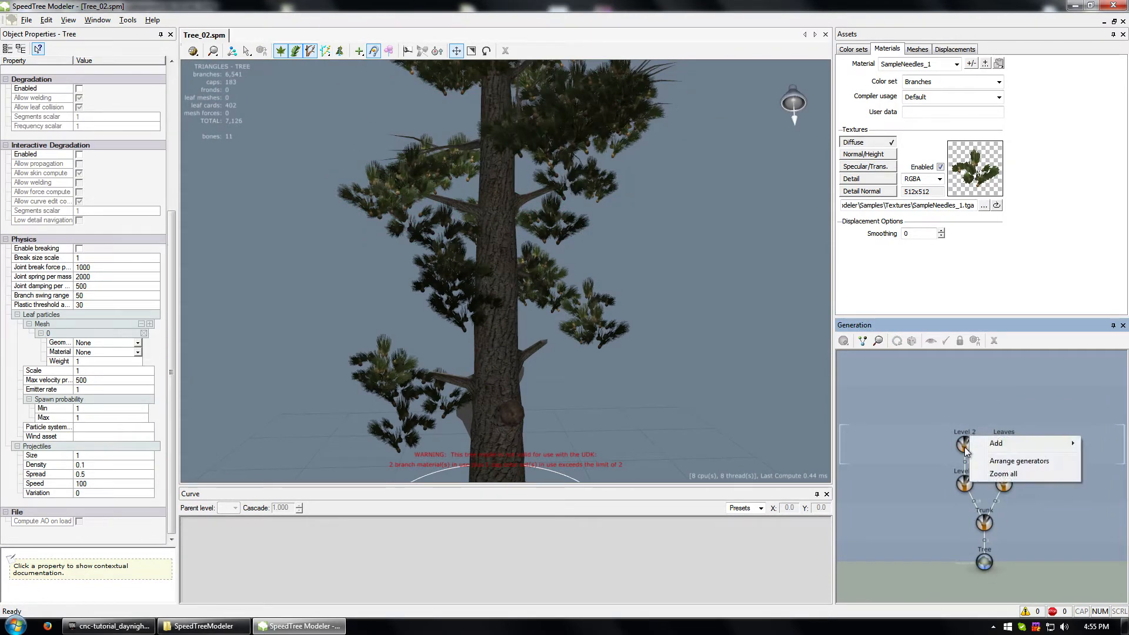
right_click(964, 446)
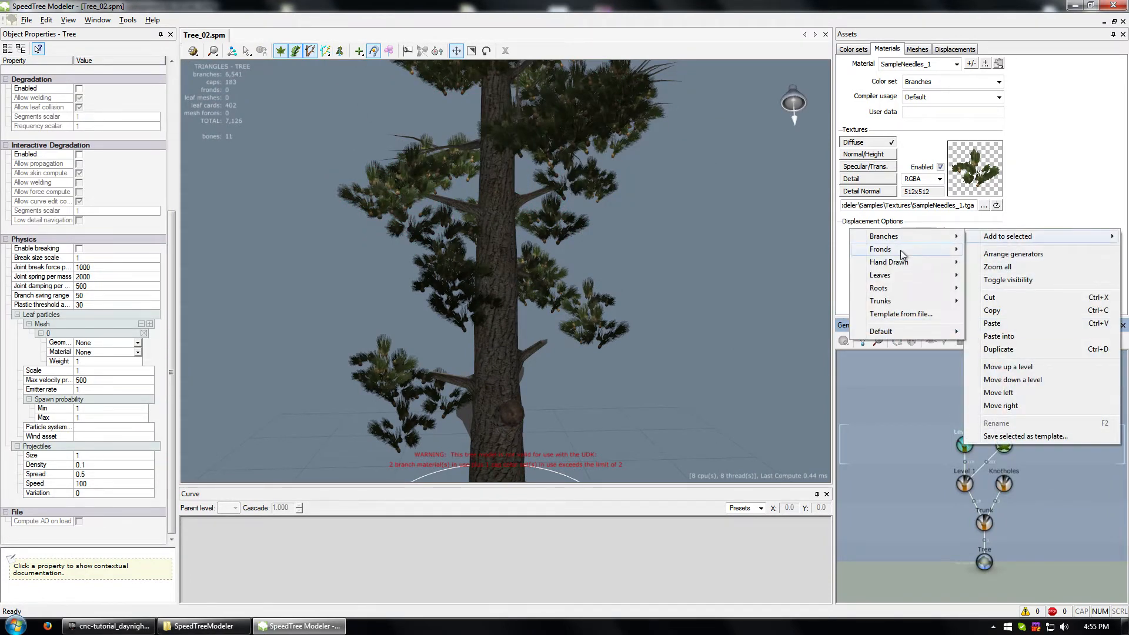
mouse_move(900, 238)
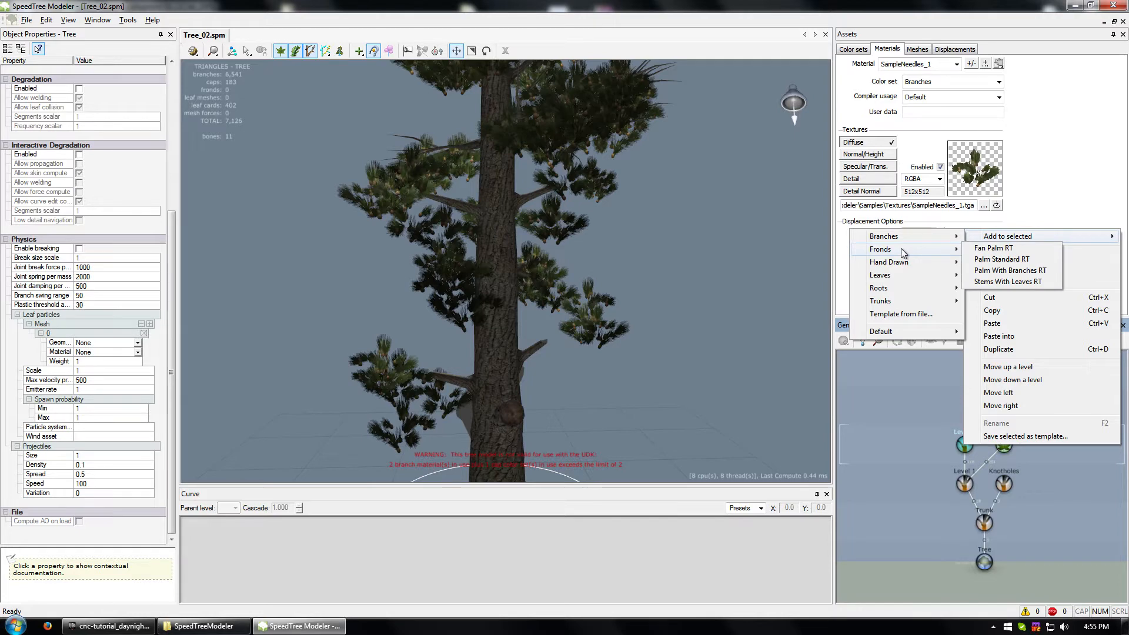
left_click(1005, 281)
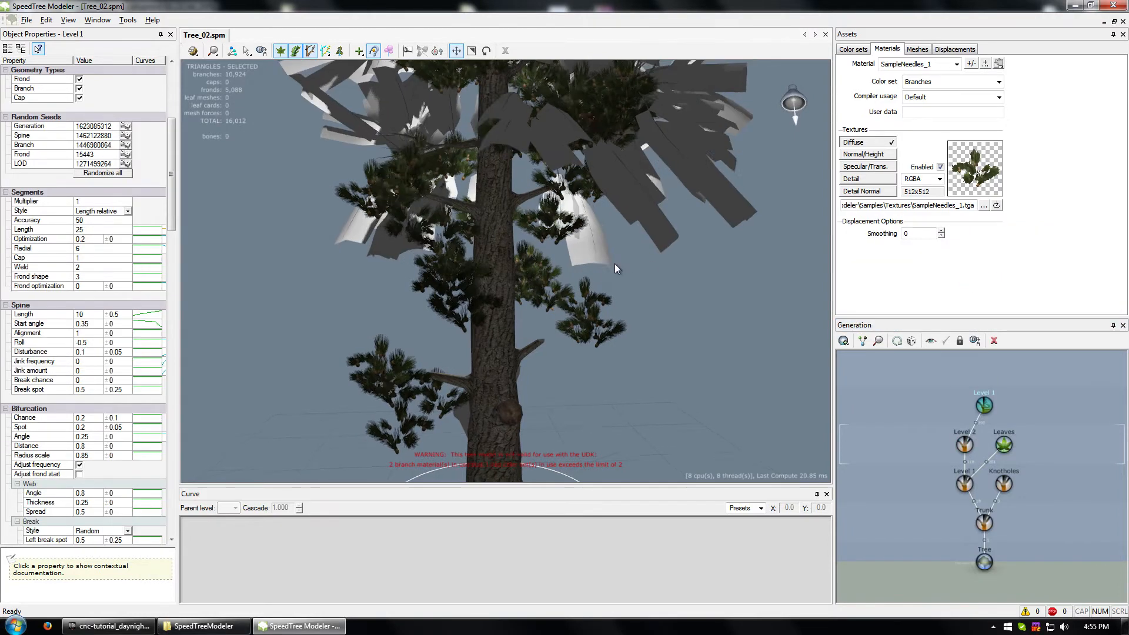
mouse_move(616, 269)
left_mouse_down()
mouse_move(587, 270)
mouse_move(607, 275)
left_mouse_up()
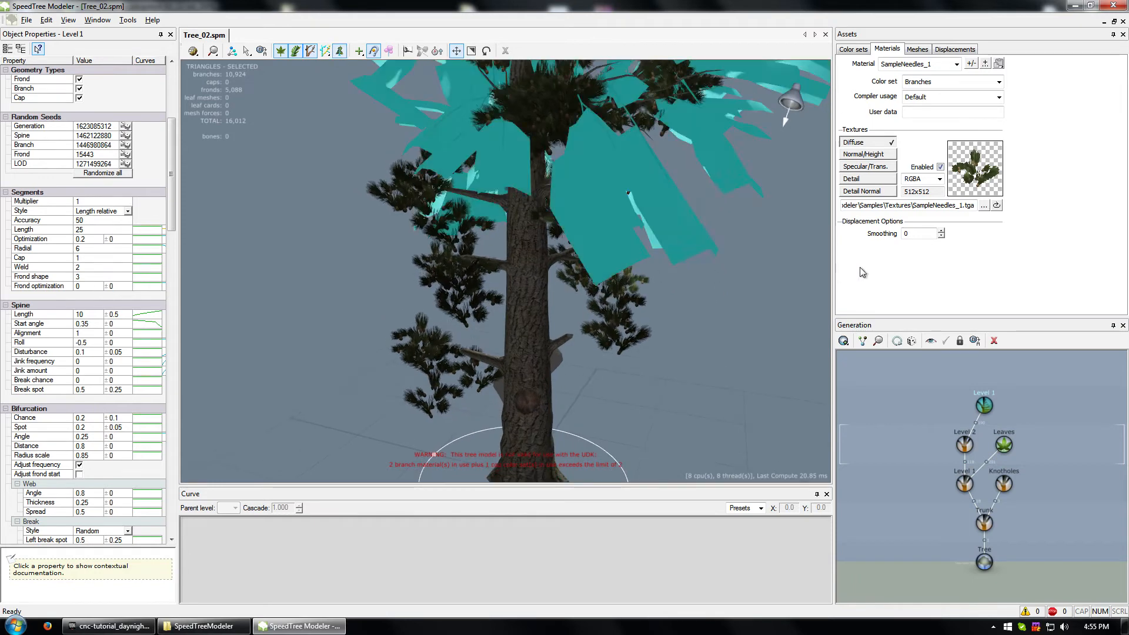
left_click(984, 404)
key("Delete")
Step: Try a Single Leaf generator on the Level 2 generator, inspect the branches, and delete it
right_click(965, 442)
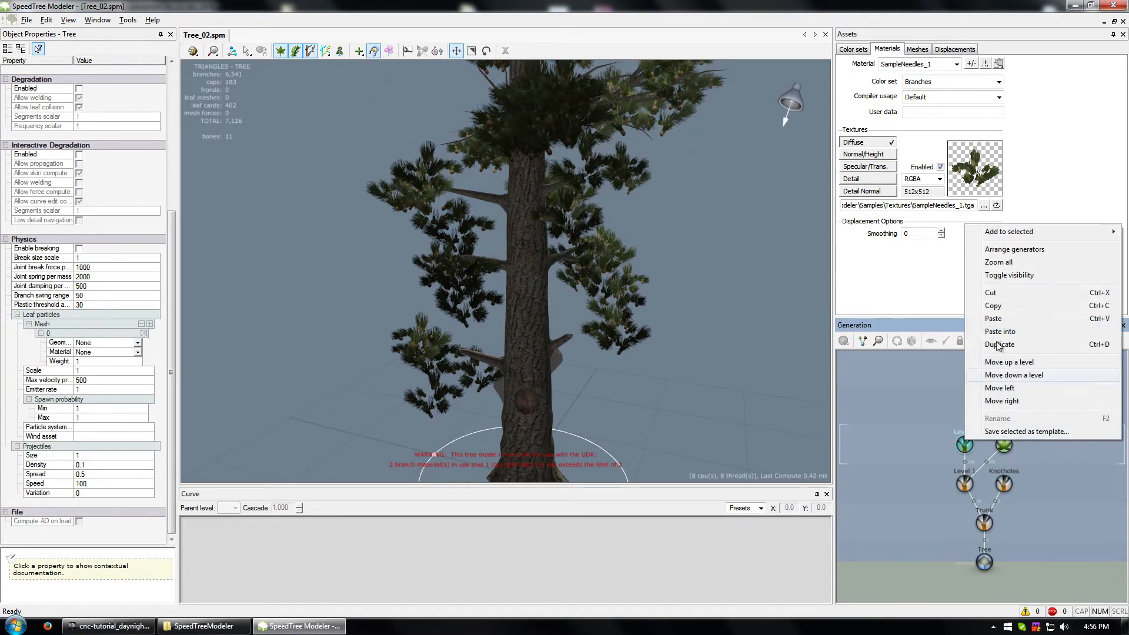
mouse_move(1007, 235)
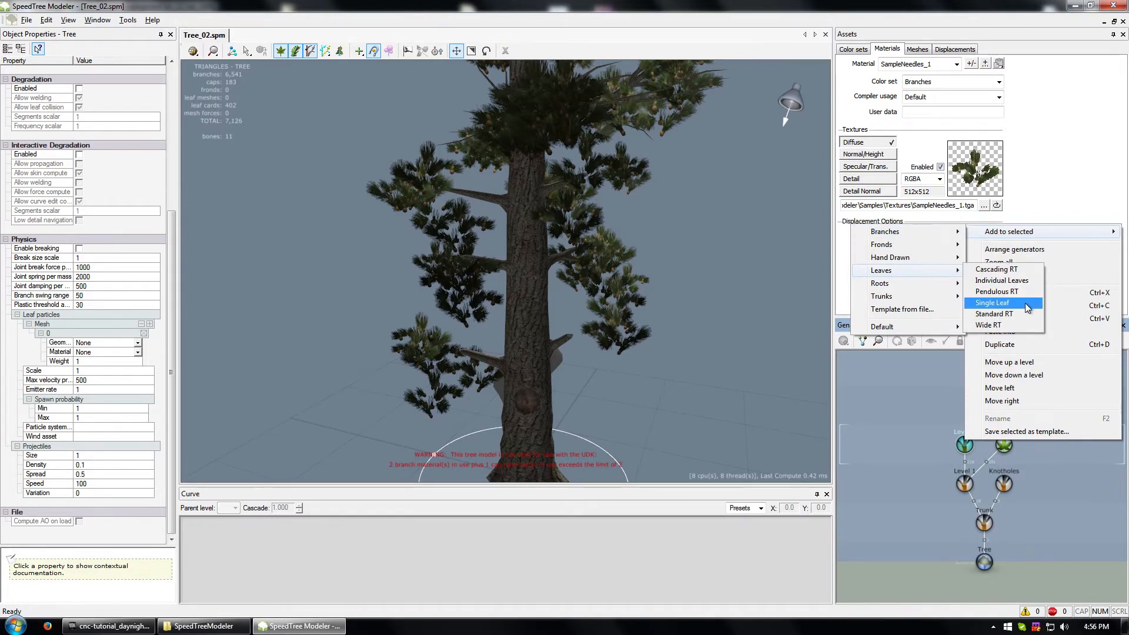
left_click(1027, 307)
left_click_drag(604, 263, 1020, 425)
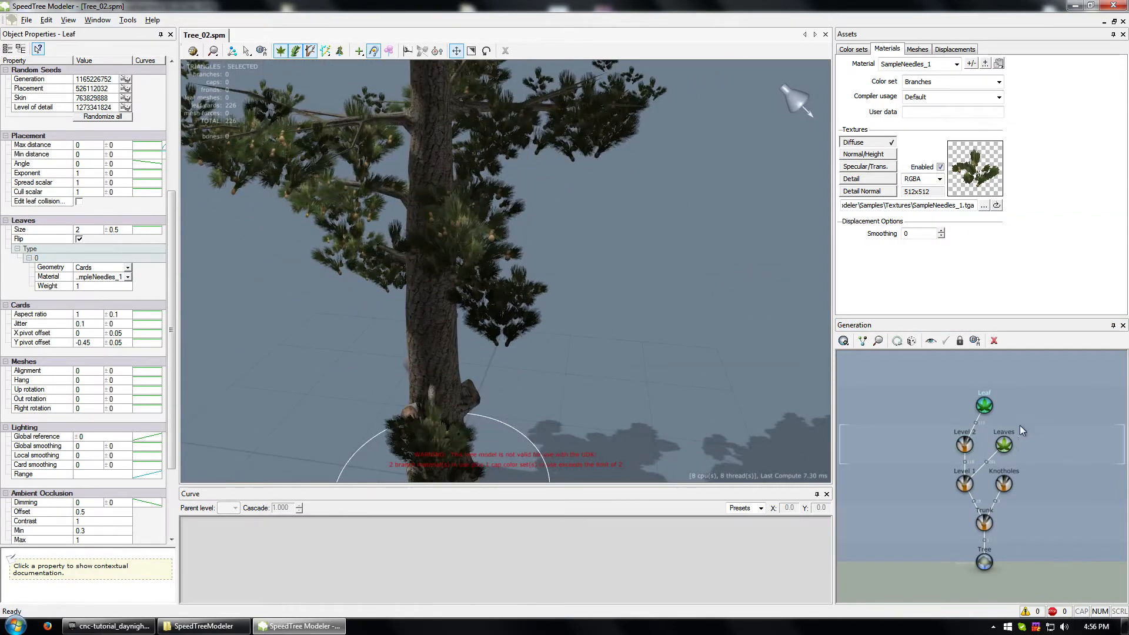
left_click(982, 410)
key("Delete")
Step: Add Wide RT leaves to the Level 2 generator and delete the Leaves generator attached to Level 1
right_click(966, 441)
mouse_move(1012, 234)
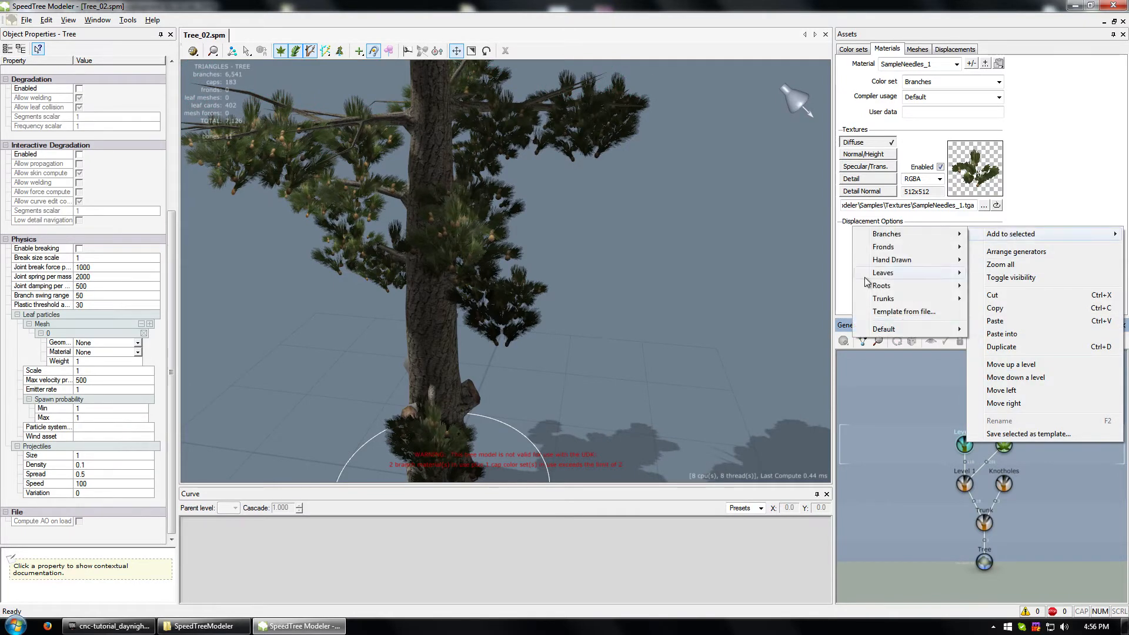
mouse_move(899, 273)
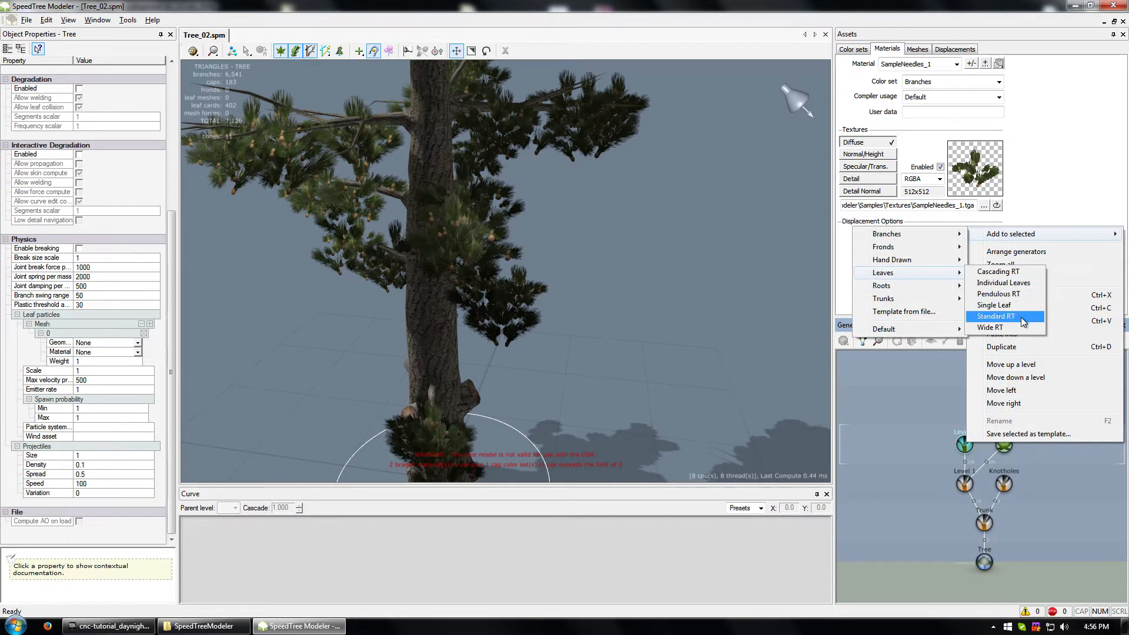
left_click(1000, 328)
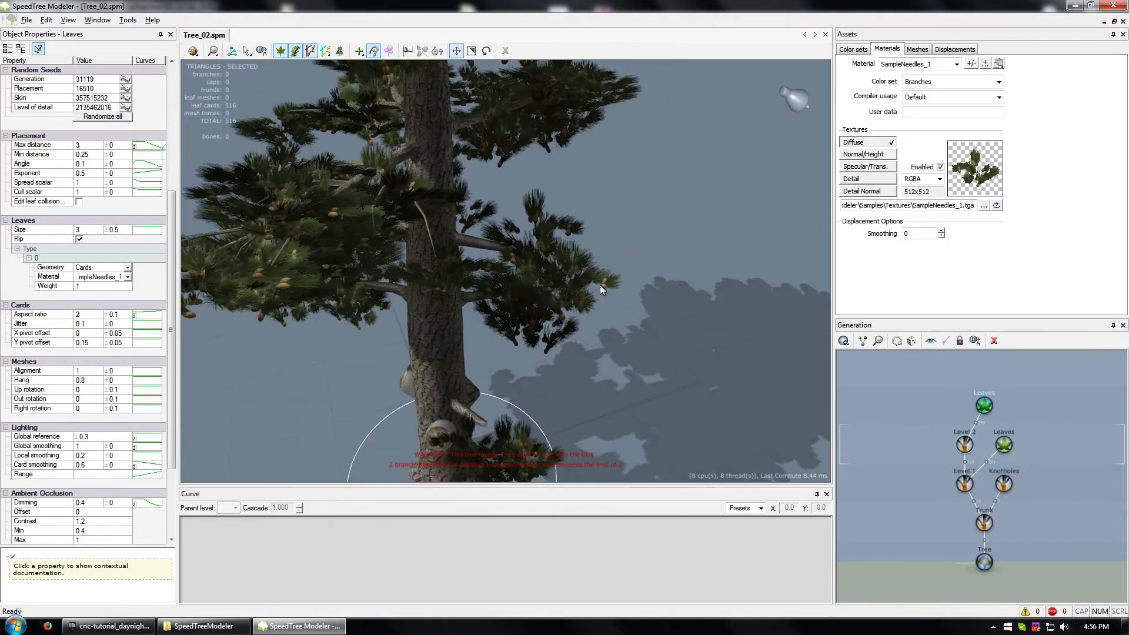
left_click(1001, 441)
key("Delete")
Step: Copy and paste the Leaves generator attached to Level 2, and link the copy to the Knotholes generator
left_click(990, 409)
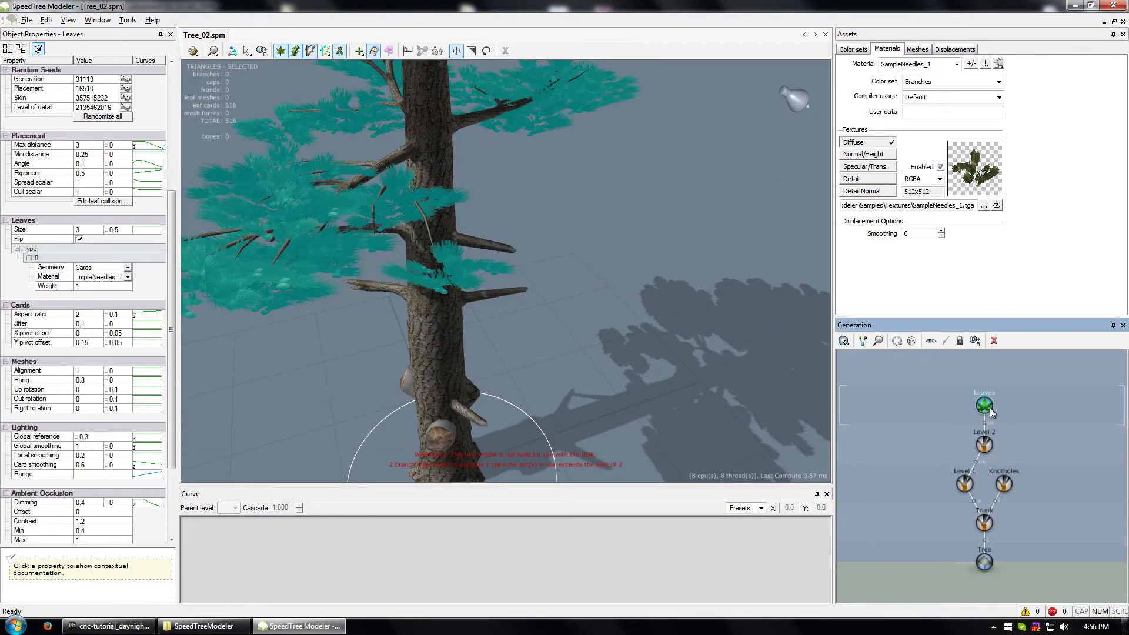
key("ctrl+c")
key("ctrl+v")
right_click(1004, 407)
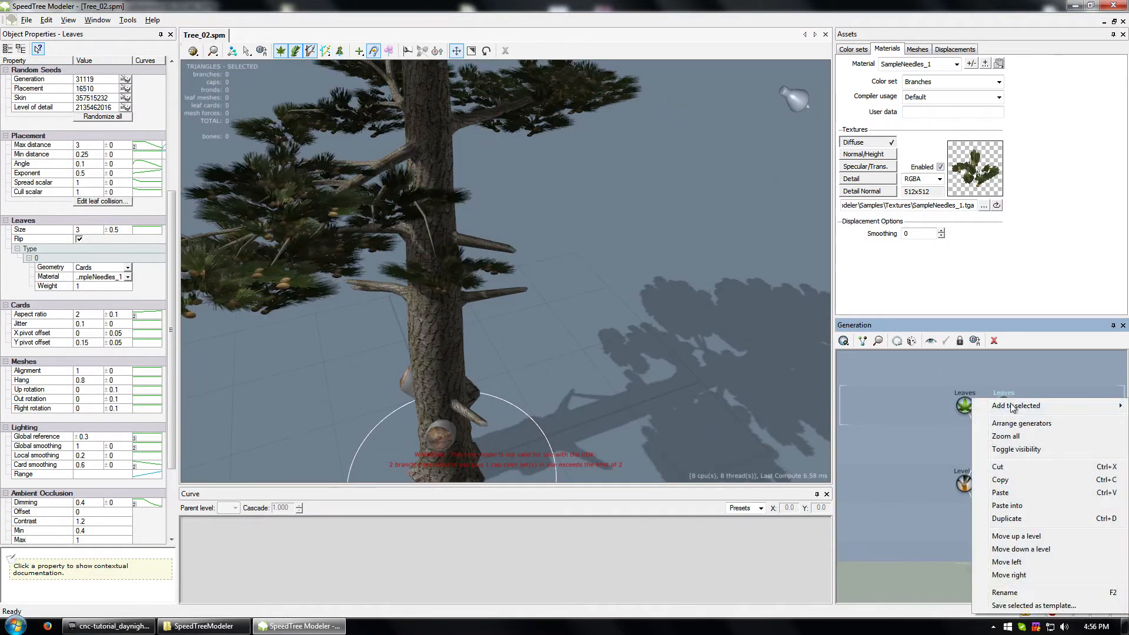
left_click(920, 424)
left_click(1007, 480)
left_click_drag(1007, 477, 1004, 405)
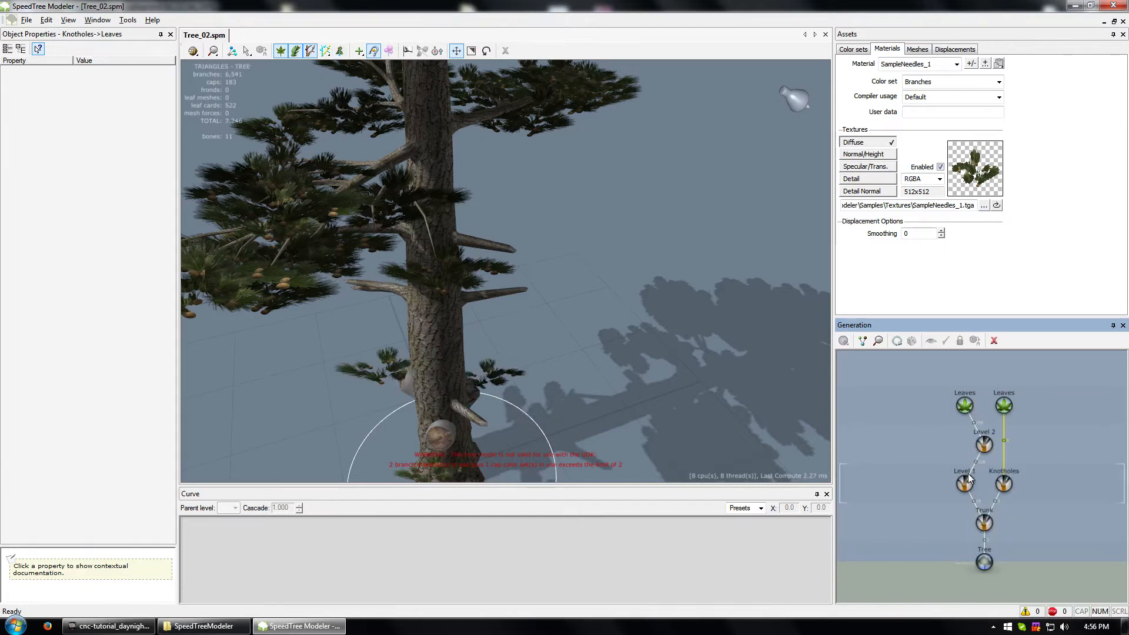
Step: Paste another copy of the Leaves generator, arrange it among the leaf nodes, and link a Leaves generator to Level 1
left_click(965, 406)
key("ctrl+v")
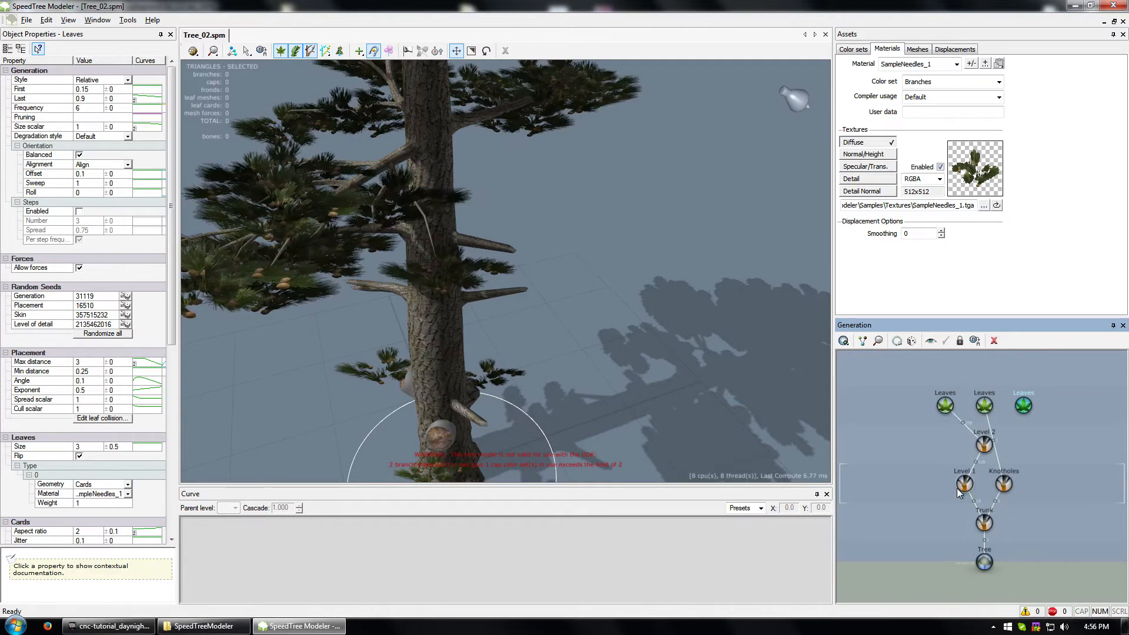
right_click(1021, 404)
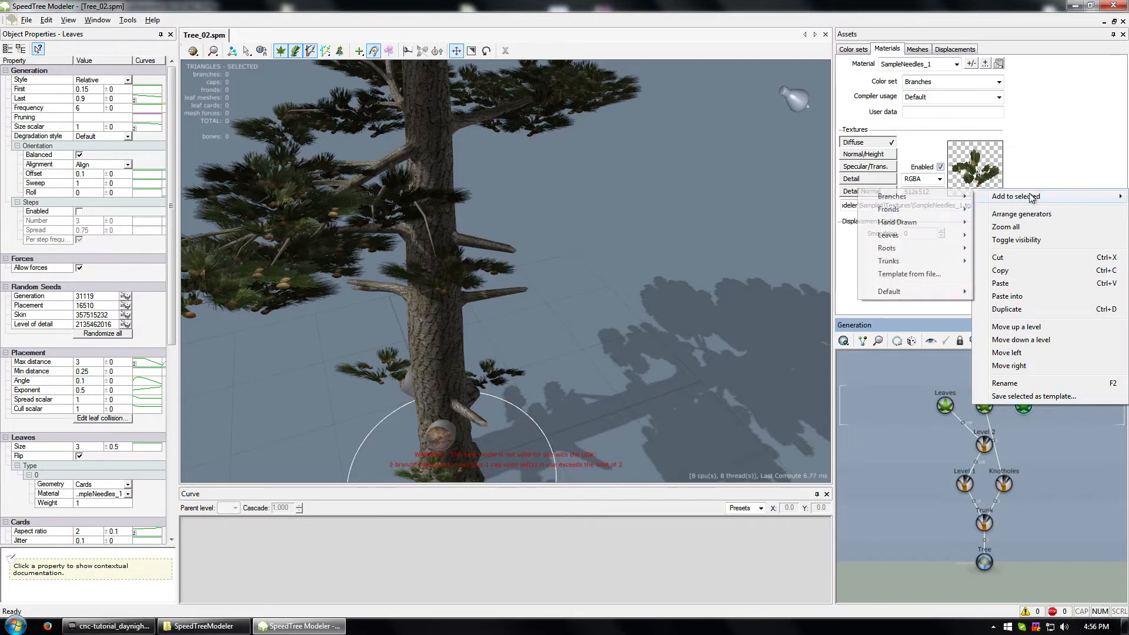
left_click(1007, 353)
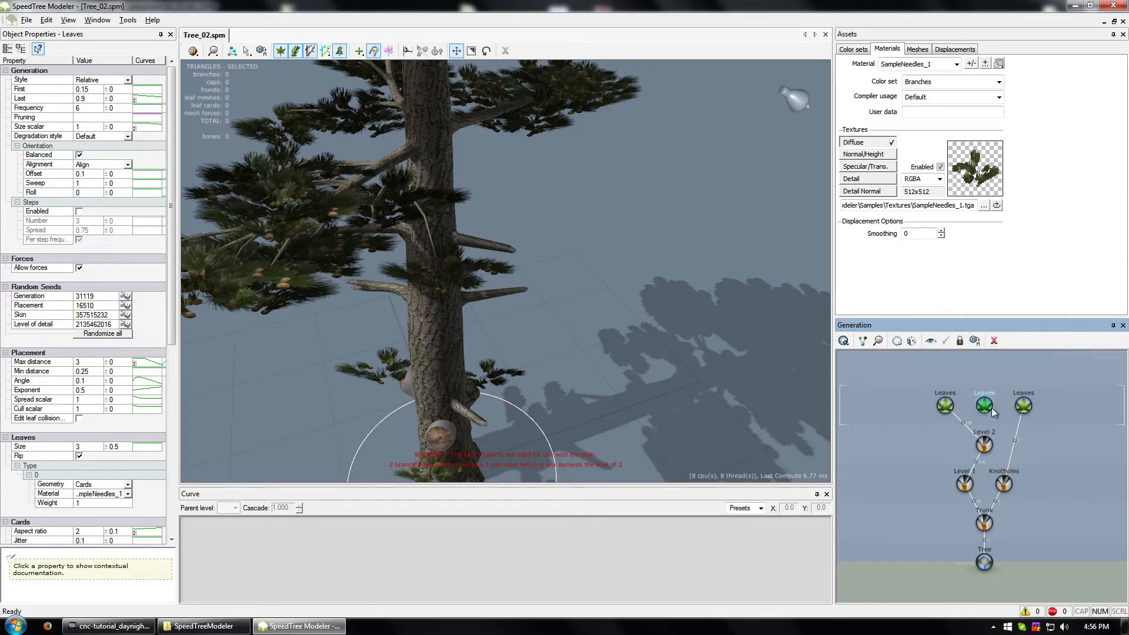
right_click(1024, 406)
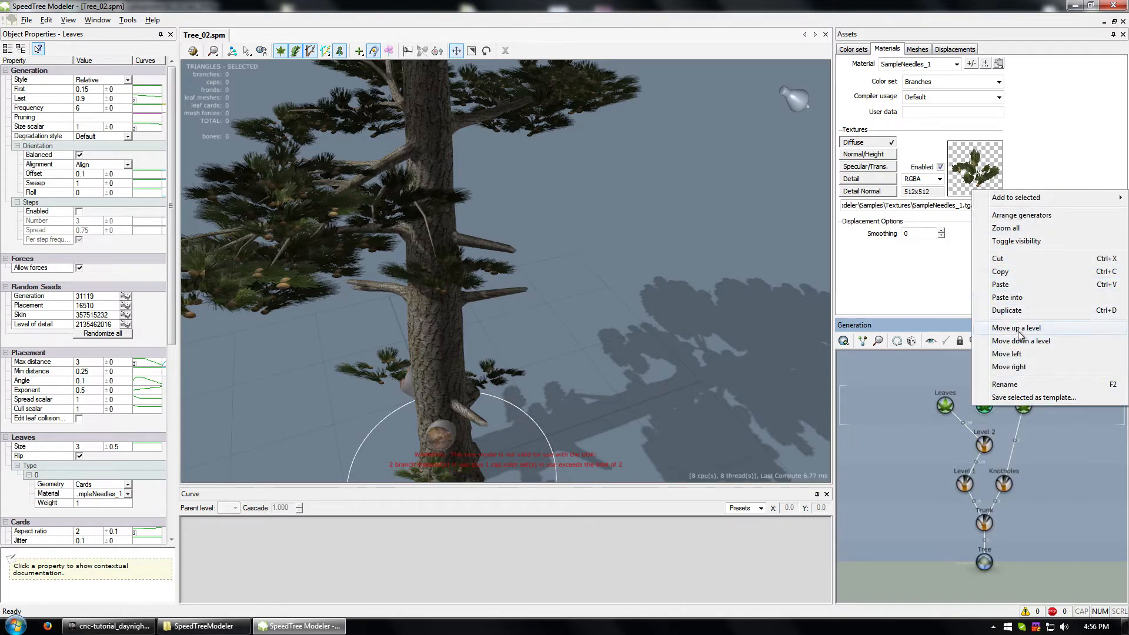
left_click(1025, 353)
left_click_drag(961, 481, 945, 405)
Step: Select all seven generators above the Tree node, randomize them repeatedly to produce different tree variations, and inspect the result
left_click_drag(539, 299, 651, 246)
scroll(475, 259, "down", 5)
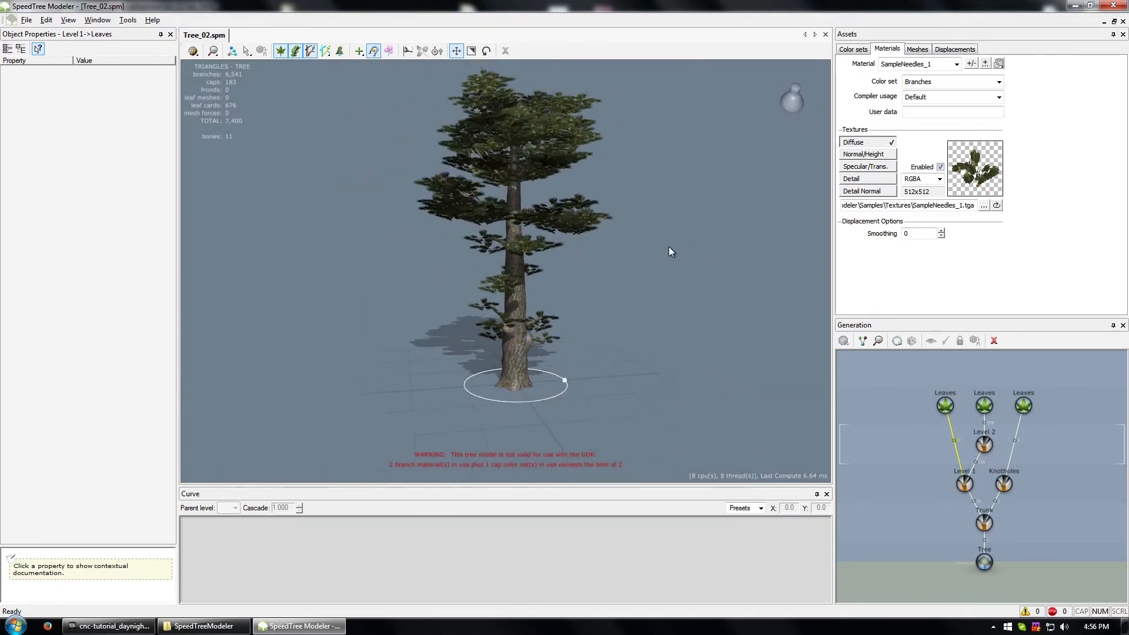
left_click_drag(902, 378, 1039, 524)
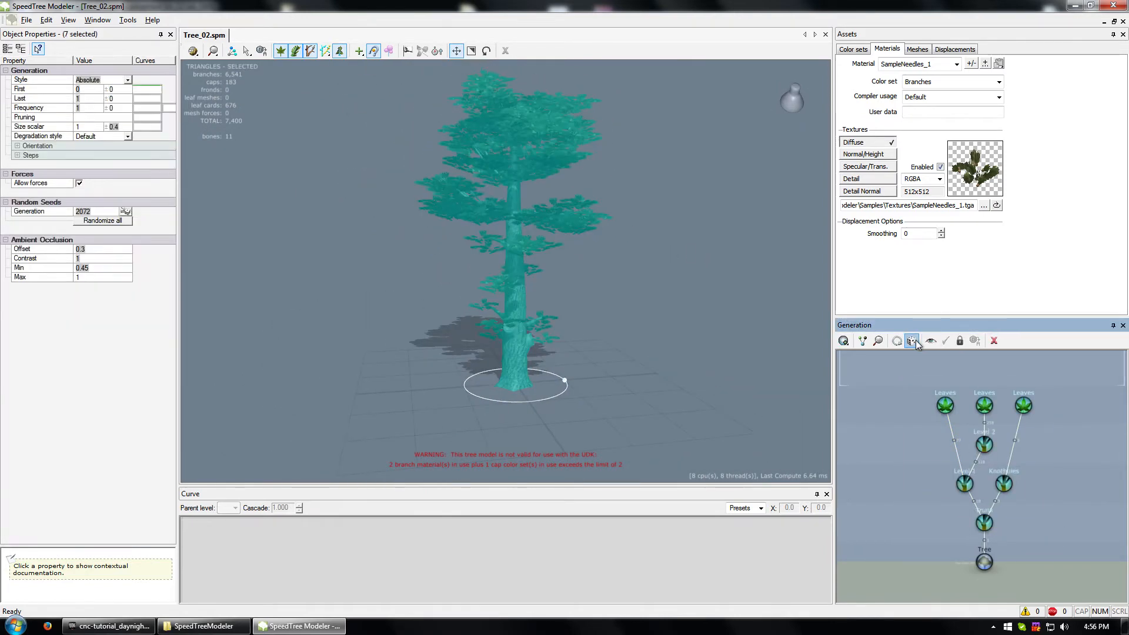
left_click(913, 341)
left_click(913, 342)
left_click(912, 342)
left_click(913, 341)
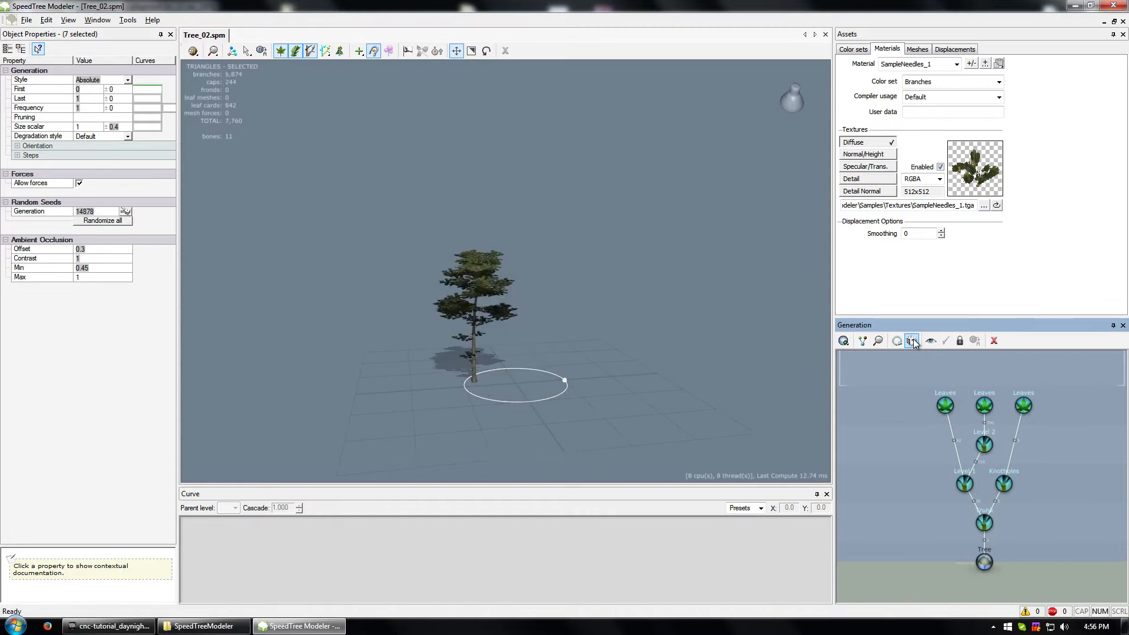
left_click(912, 342)
left_click(913, 342)
left_click(913, 342)
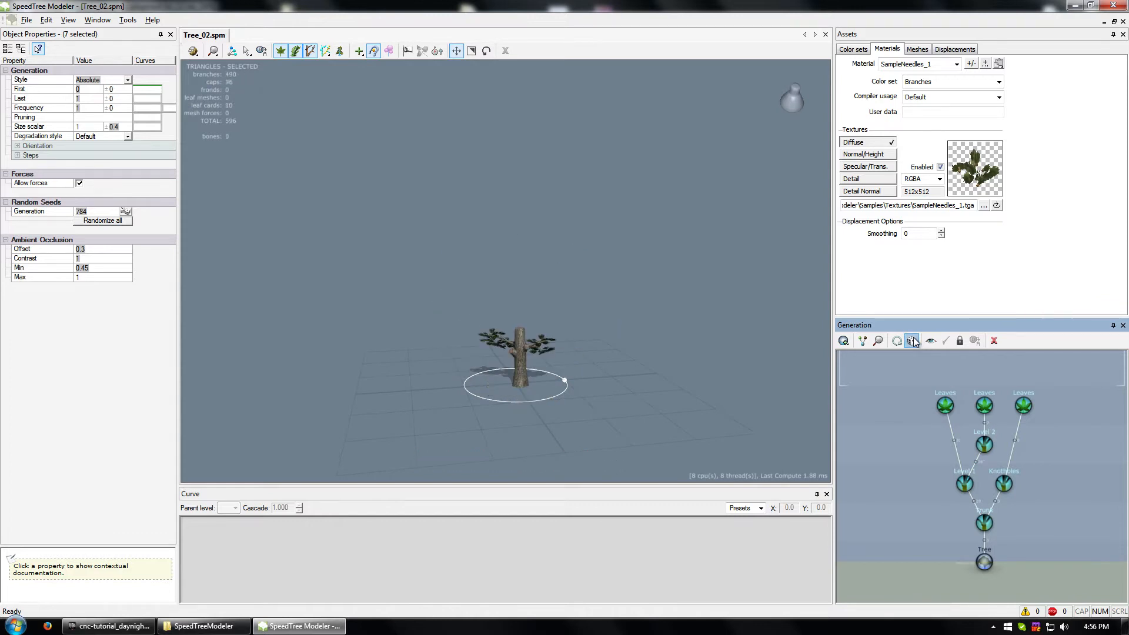
left_click(912, 342)
left_click(913, 341)
left_click(913, 342)
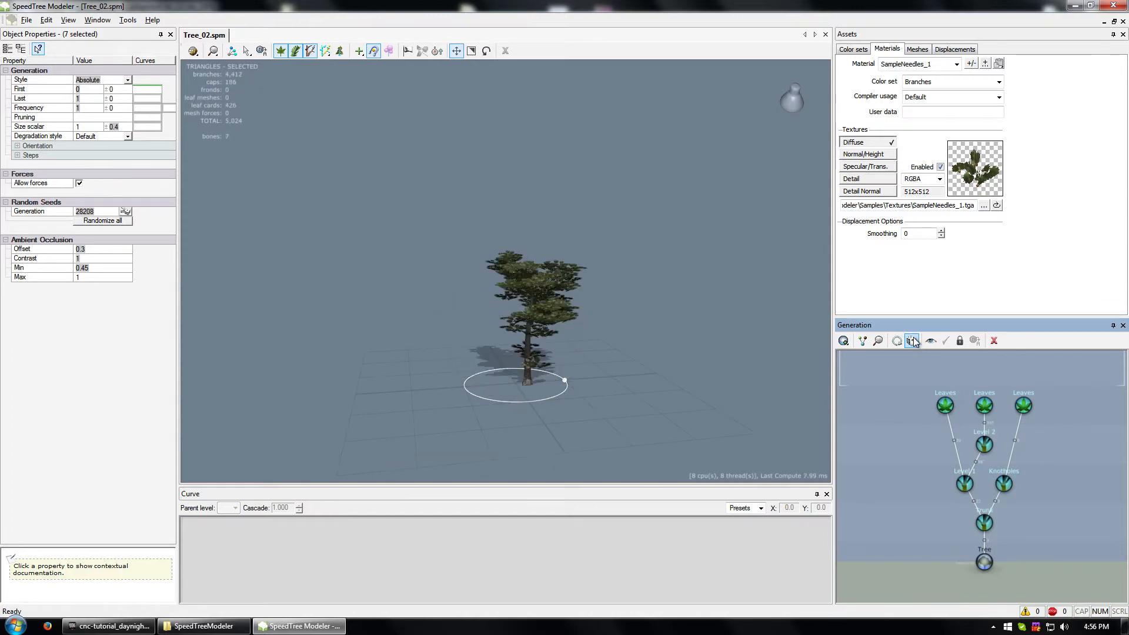
left_click(913, 342)
left_click(913, 342)
left_click(913, 342)
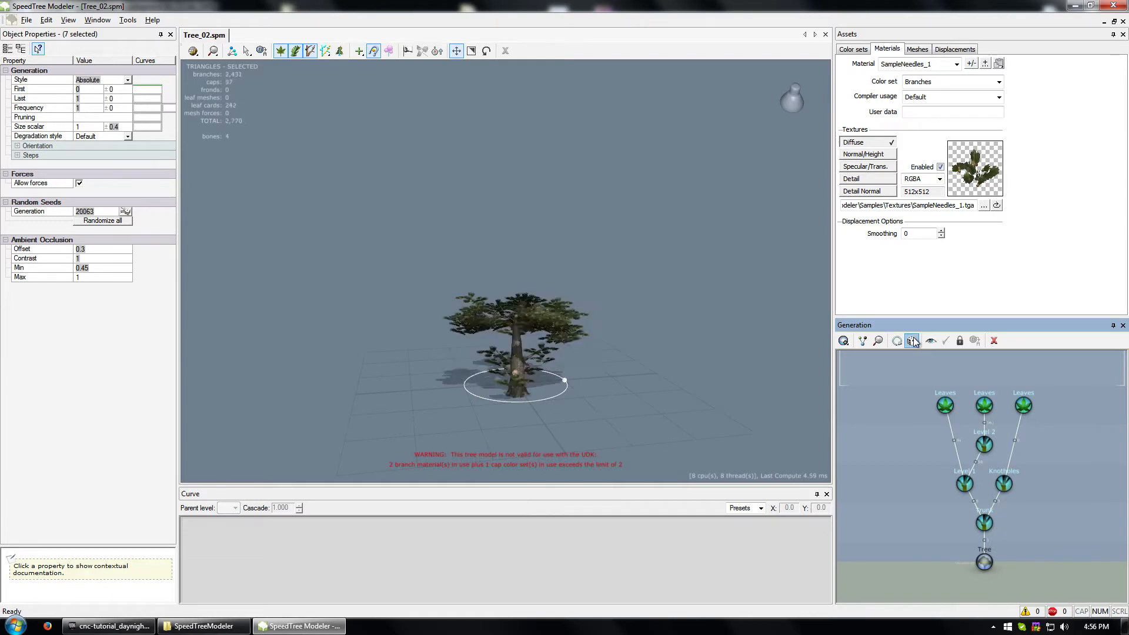
left_click(913, 342)
left_click(913, 341)
left_click(913, 342)
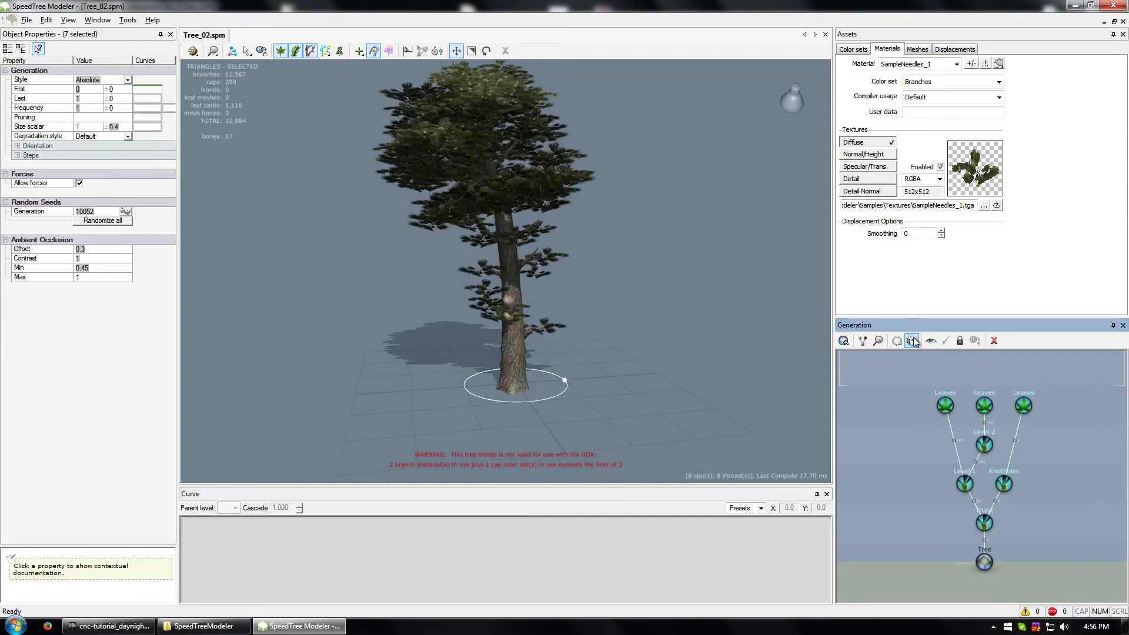
left_click_drag(622, 327, 644, 341)
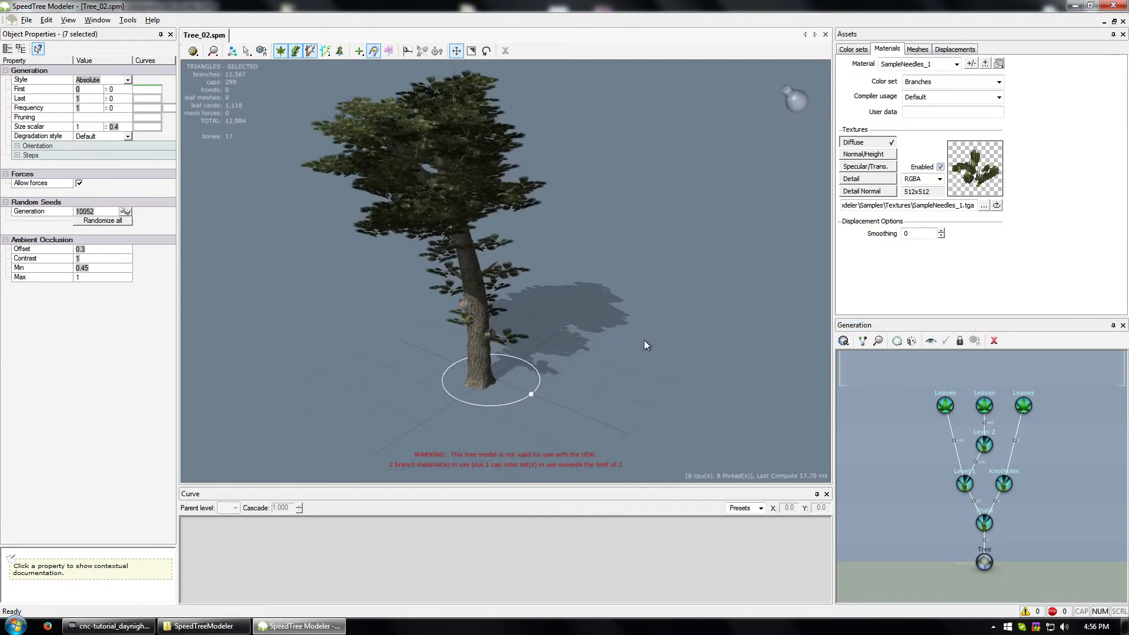
Step: Try a Branching RT trunk on the Trunk generator, inspect the tree, and delete the added trunk
left_click(985, 522)
right_click(985, 523)
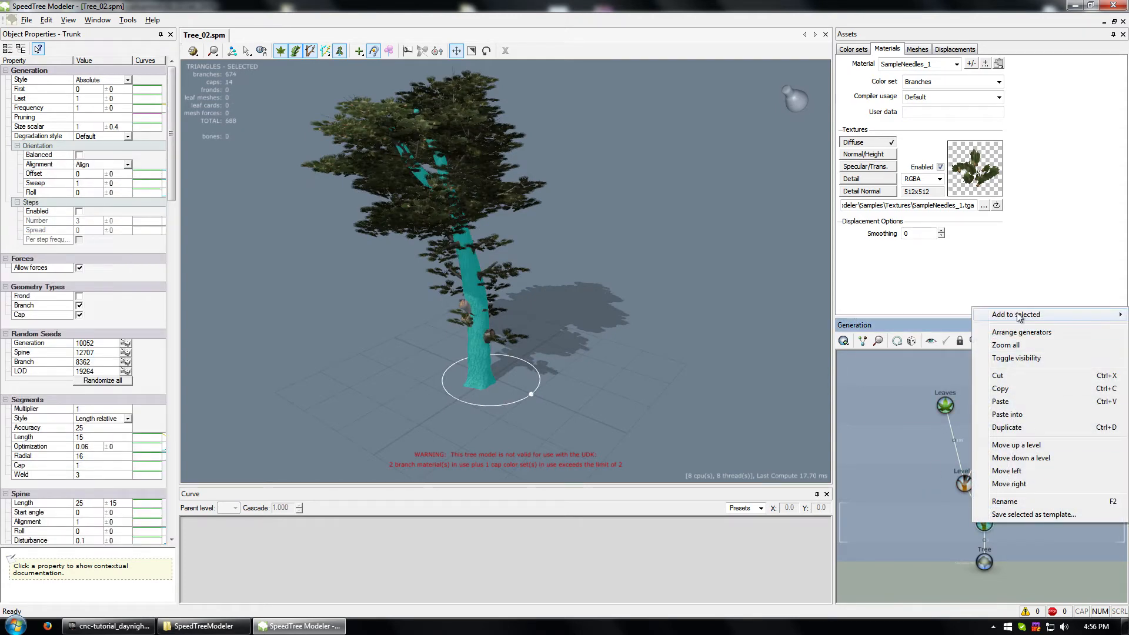
mouse_move(1017, 312)
mouse_move(909, 380)
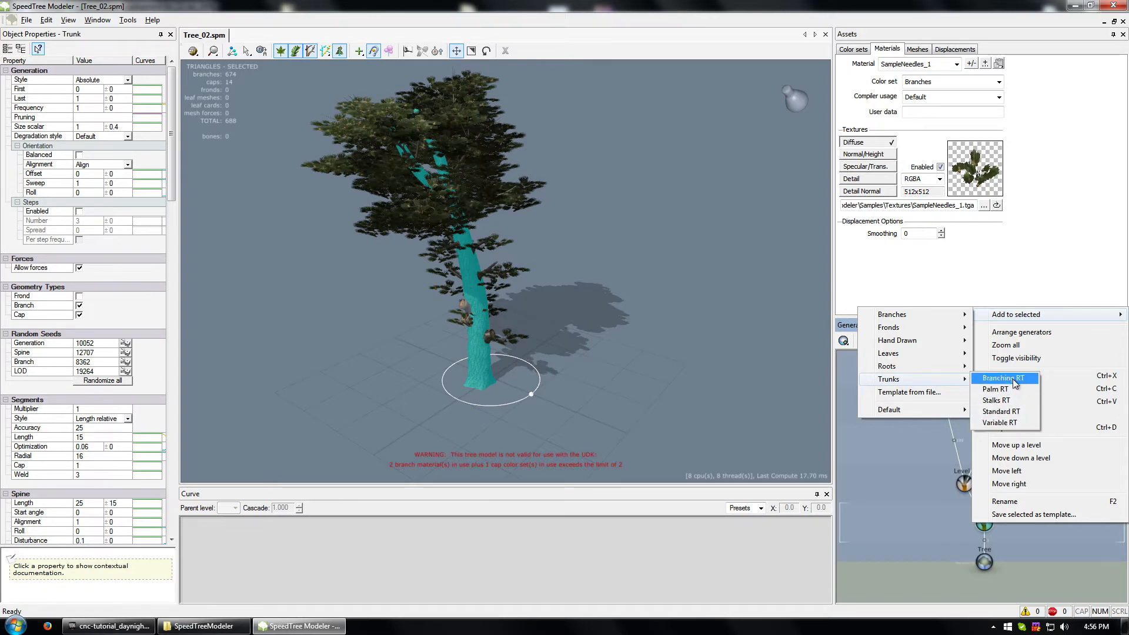
left_click(1002, 378)
left_click_drag(565, 330, 795, 379)
left_click(1024, 488)
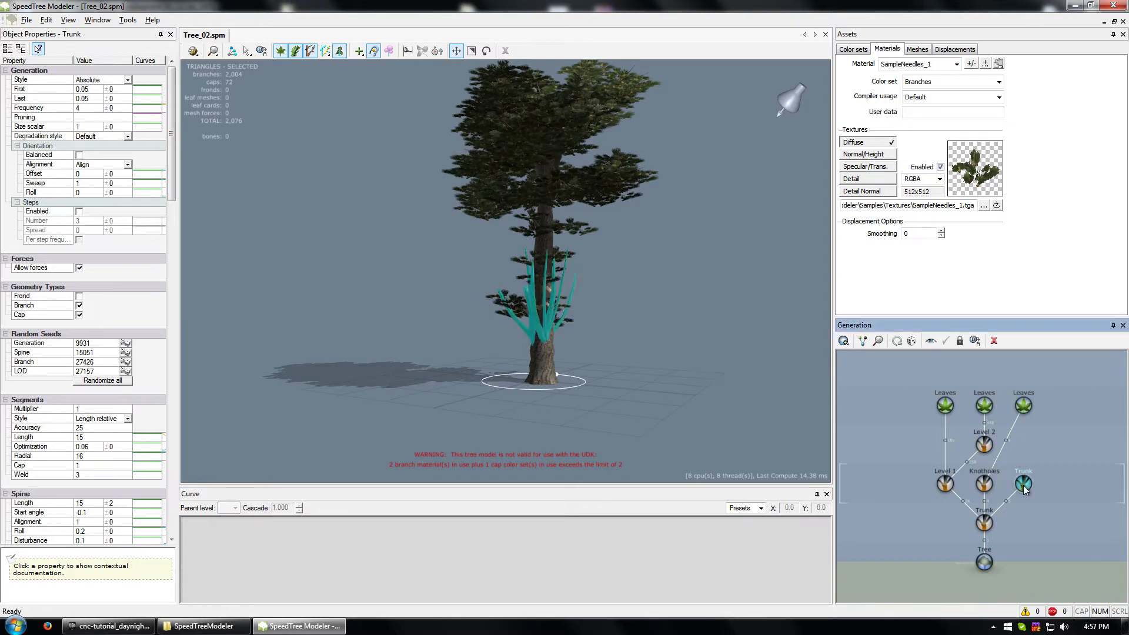
key("Delete")
left_click(985, 521)
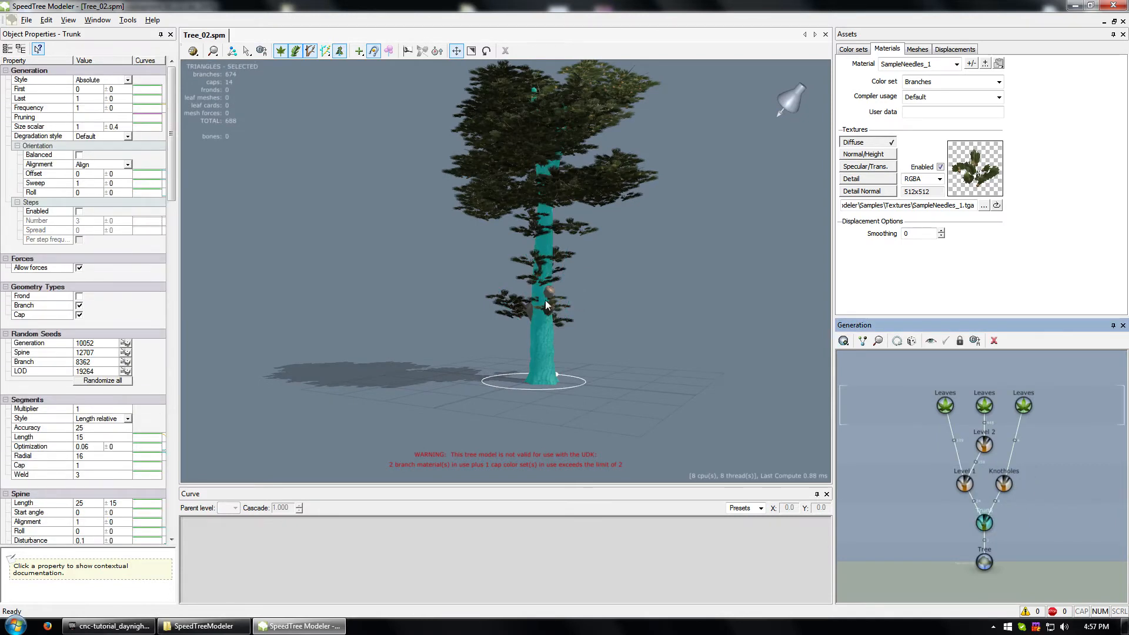
left_click_drag(653, 312, 688, 311)
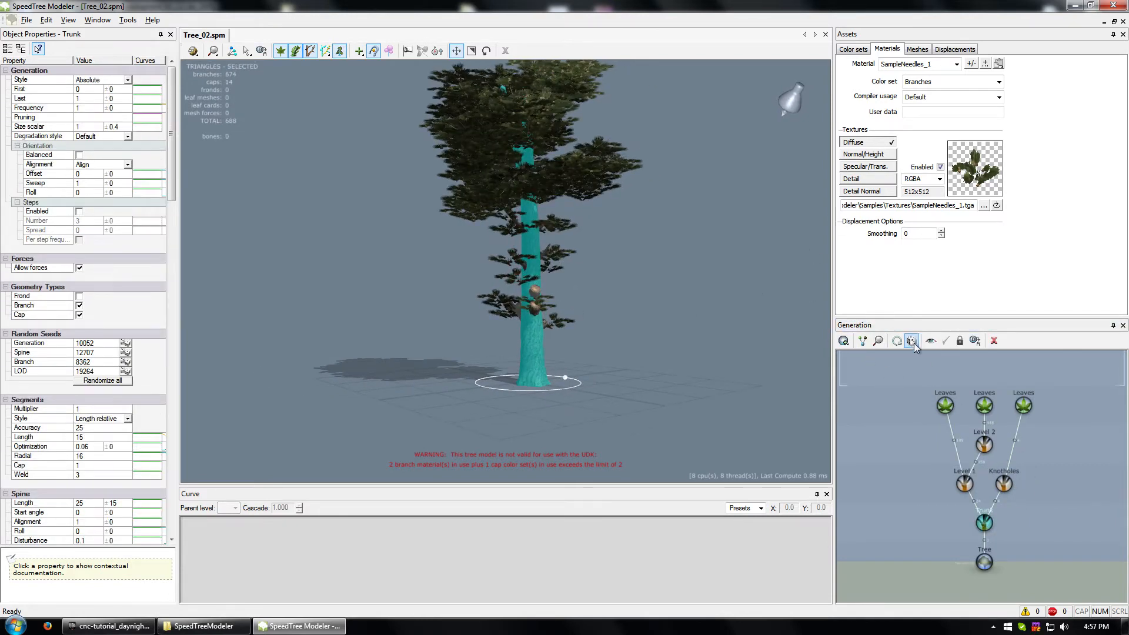
Step: Close SpeedTree Modeler without saving the tree and launch SpeedTree Compiler UDK.exe from the SpeedTreeModeler folder
left_click(1119, 11)
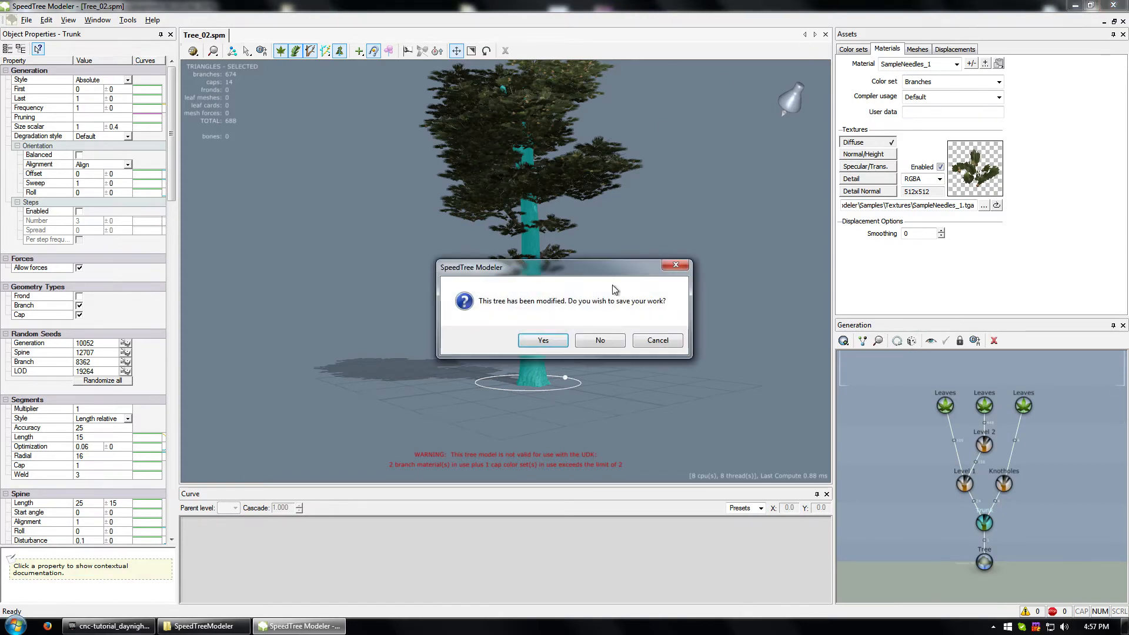
left_click(601, 340)
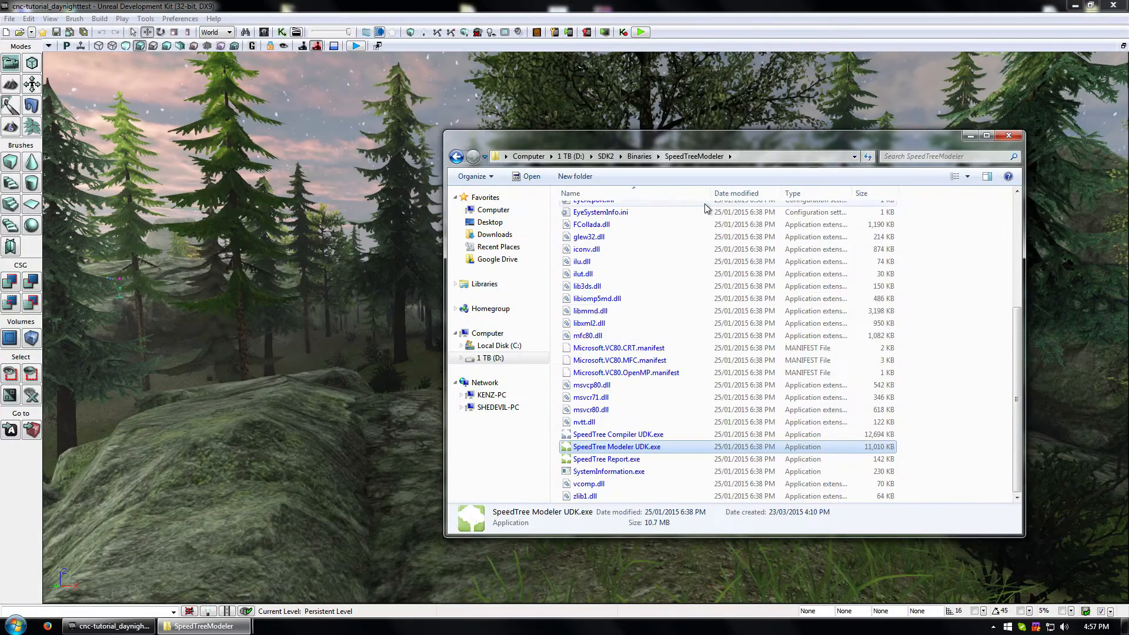
double_click(617, 436)
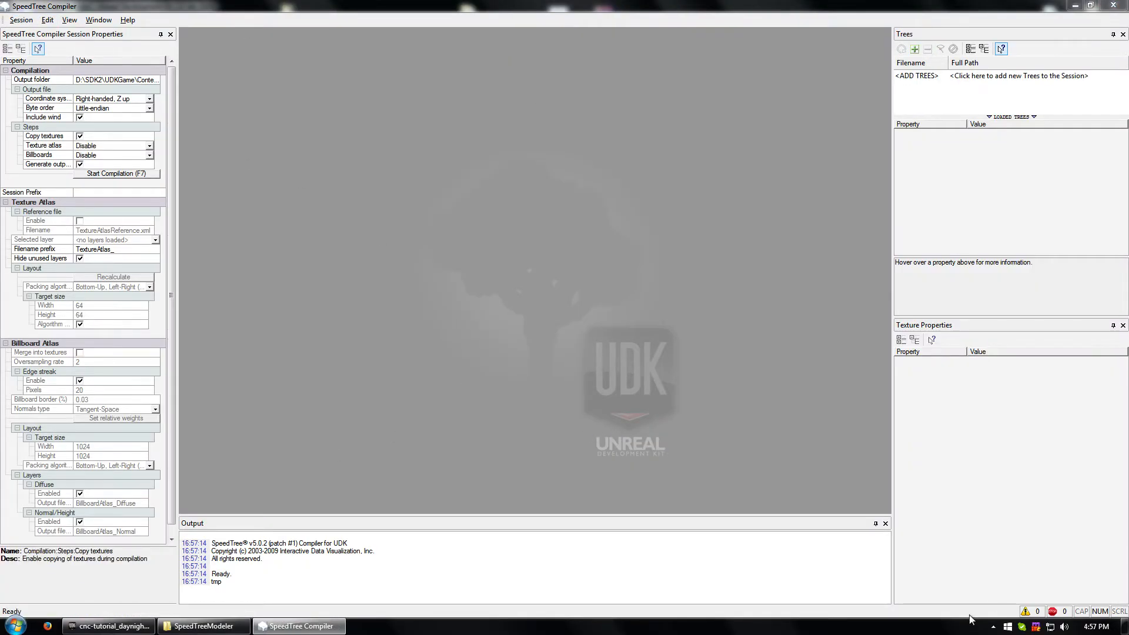
Step: Start a new compiler session and, while browsing for trees, delete all the old files in the compiled folder
left_click(21, 20)
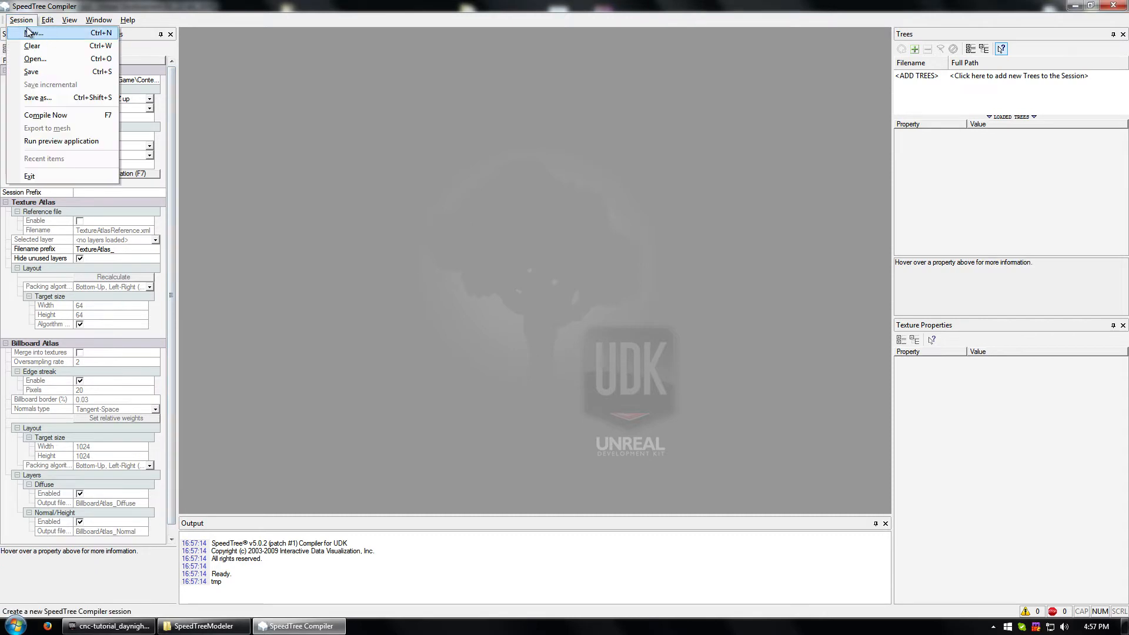
left_click(28, 33)
left_click(437, 230)
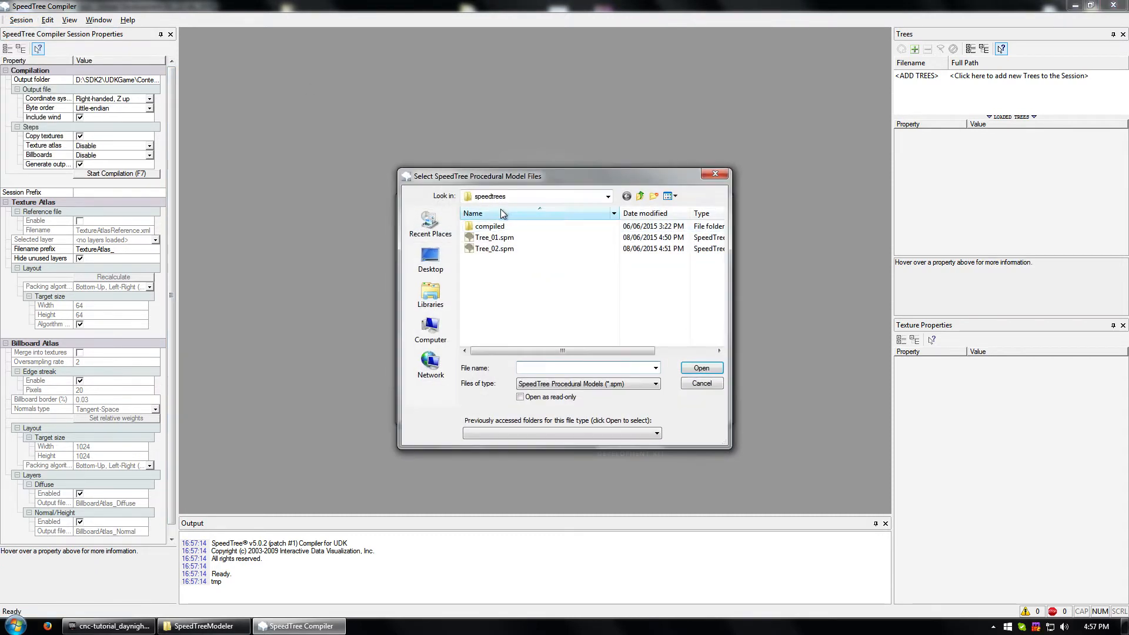
left_click(494, 238)
double_click(491, 226)
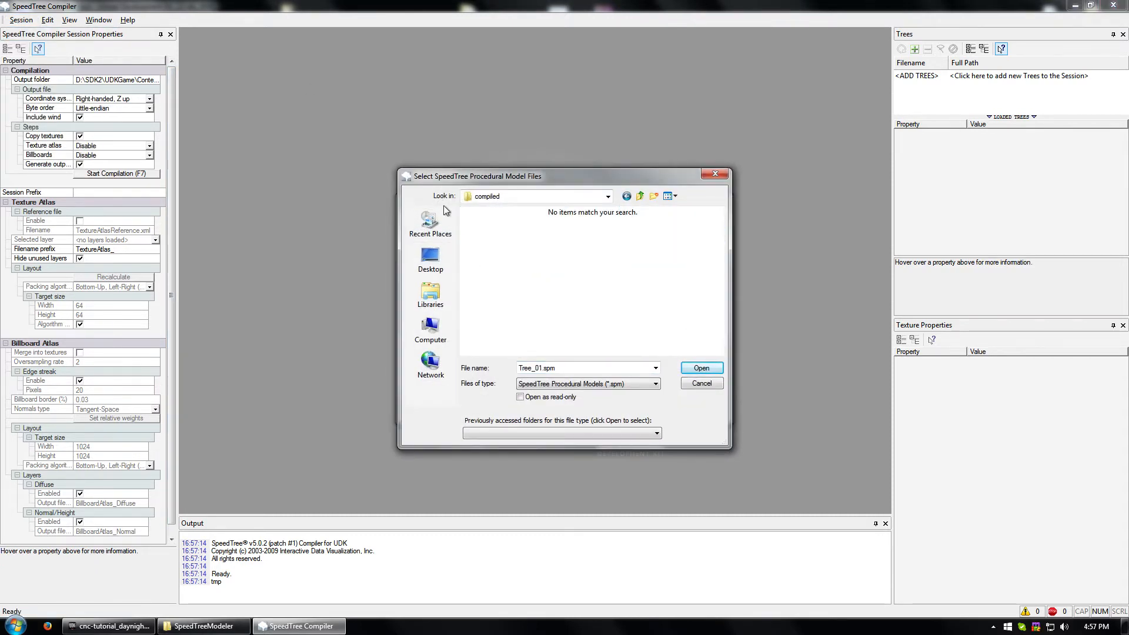
left_click(647, 383)
left_click(588, 401)
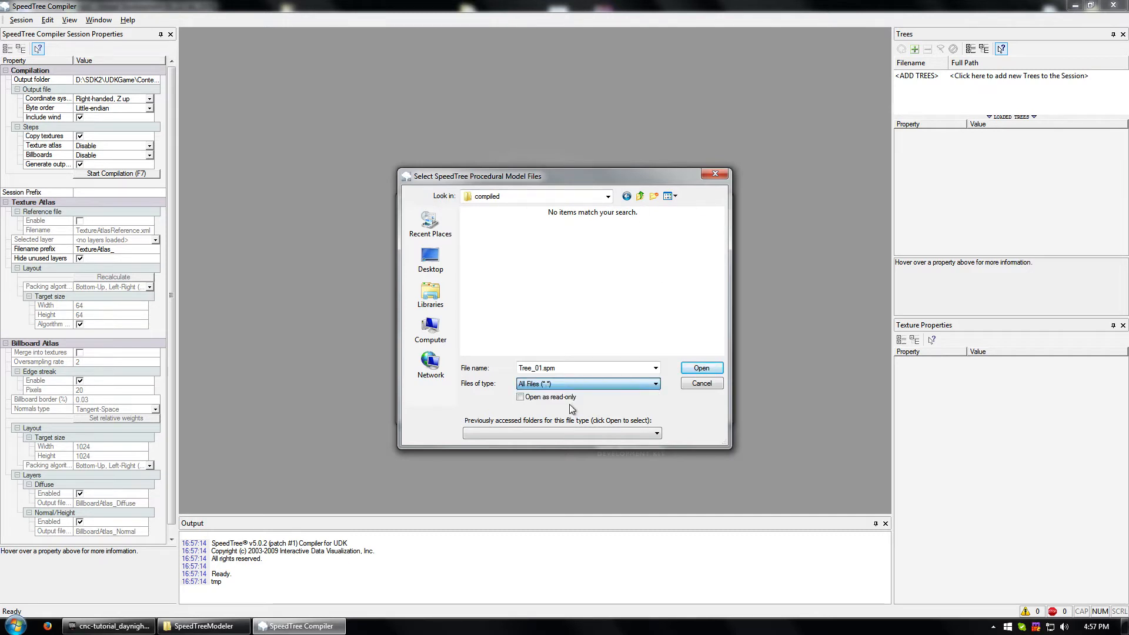
left_click_drag(478, 286, 750, 235)
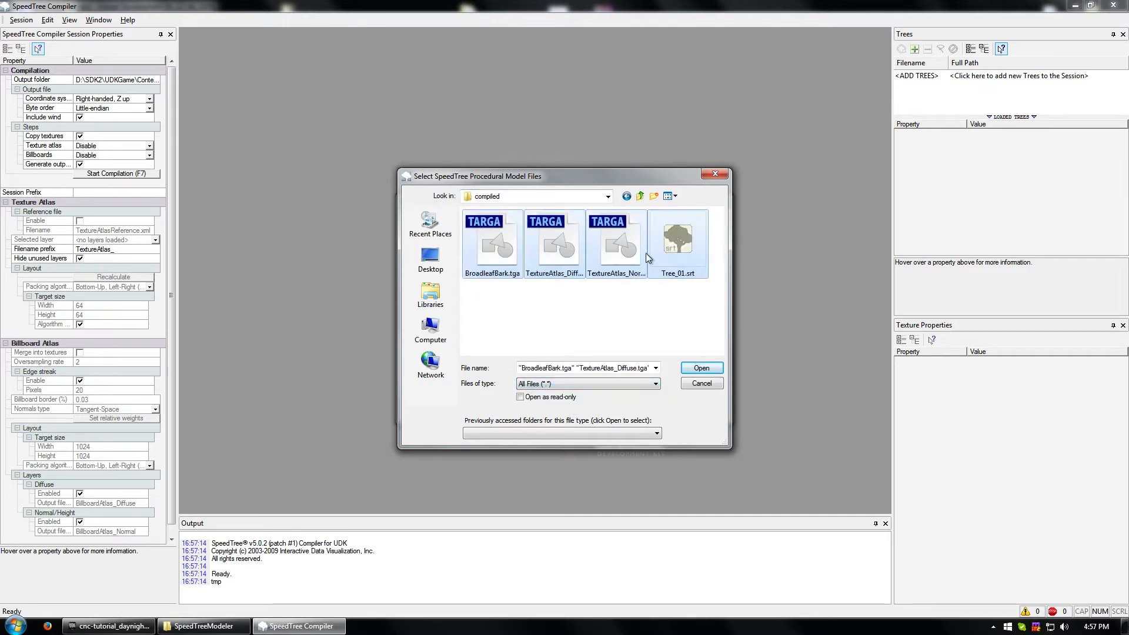
key("Delete")
left_click(614, 324)
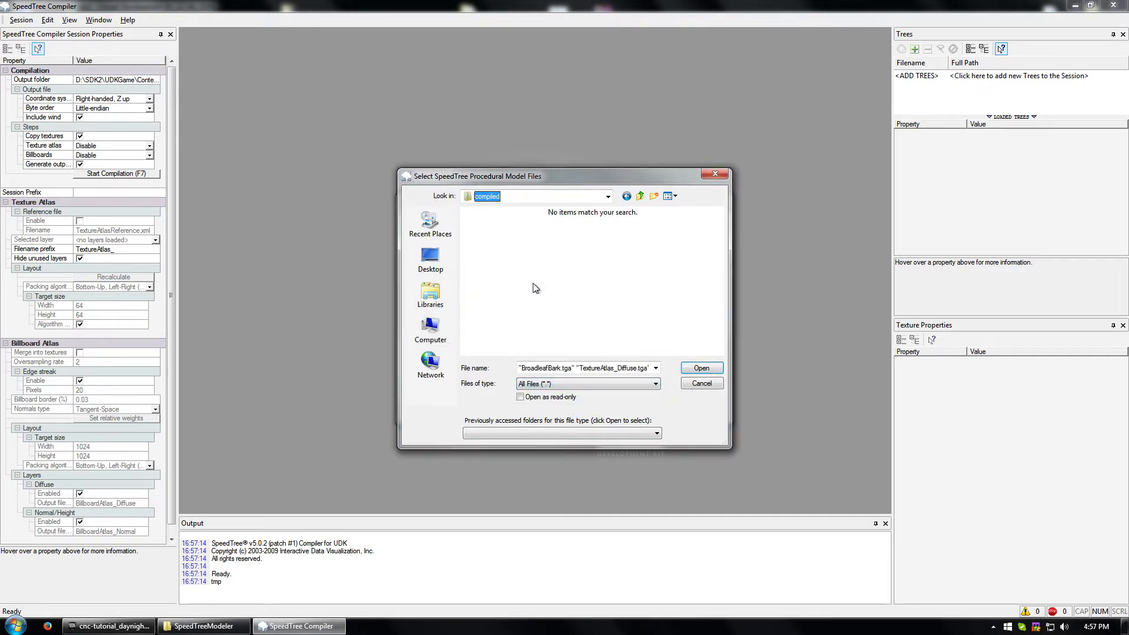
Step: Add Tree_01.spm and Tree_02.spm from the speedtrees folder to the new session
left_click(640, 197)
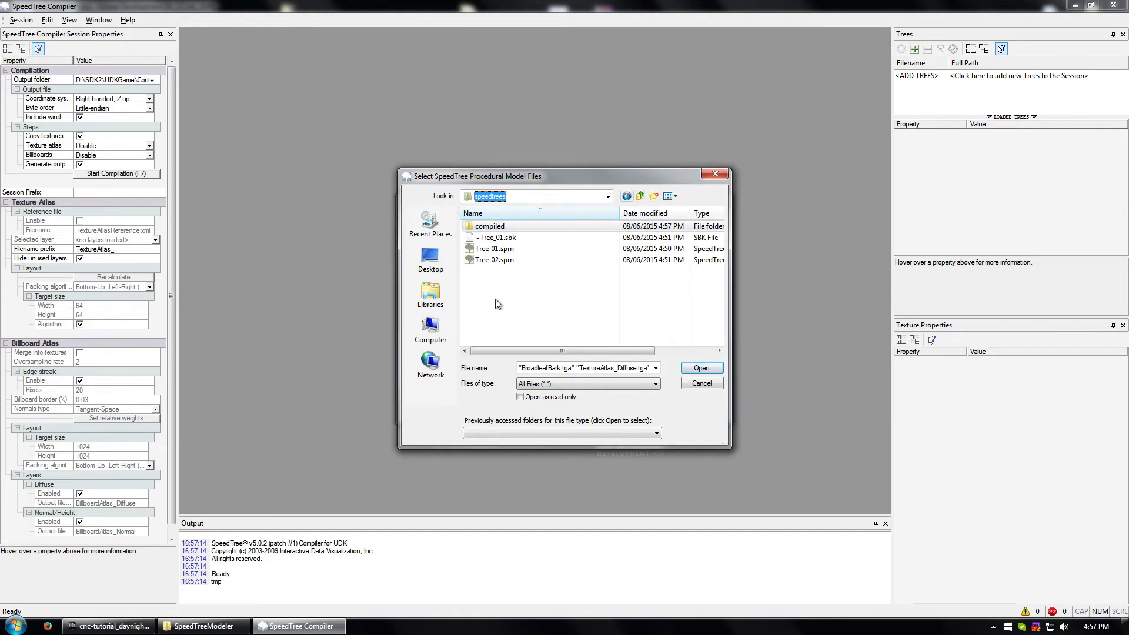
left_click_drag(498, 303, 495, 235)
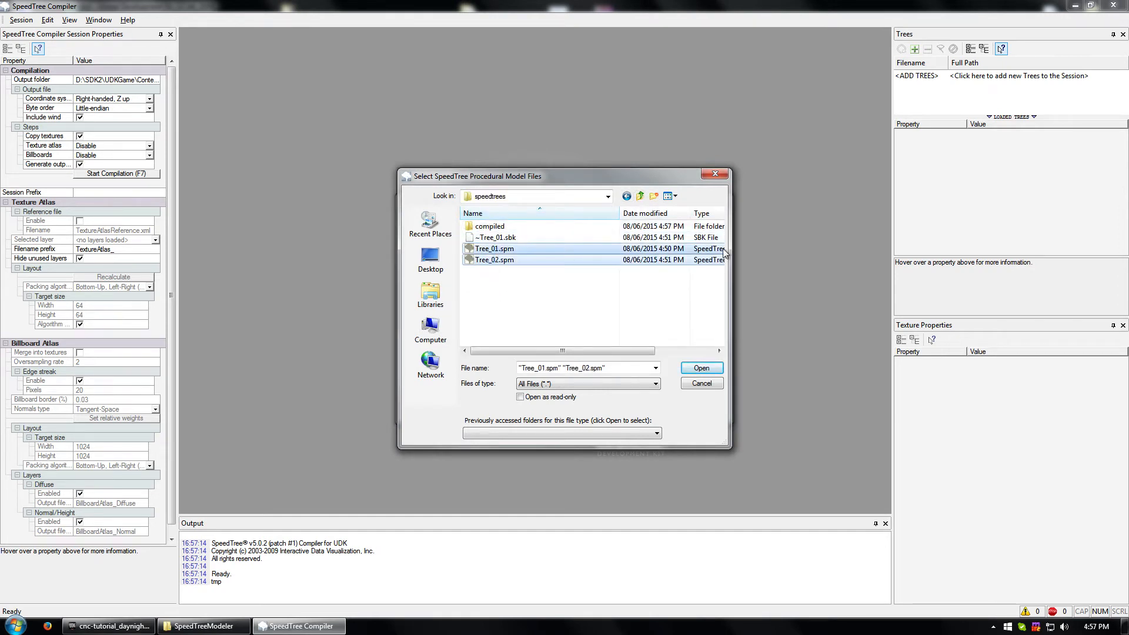
left_click(702, 369)
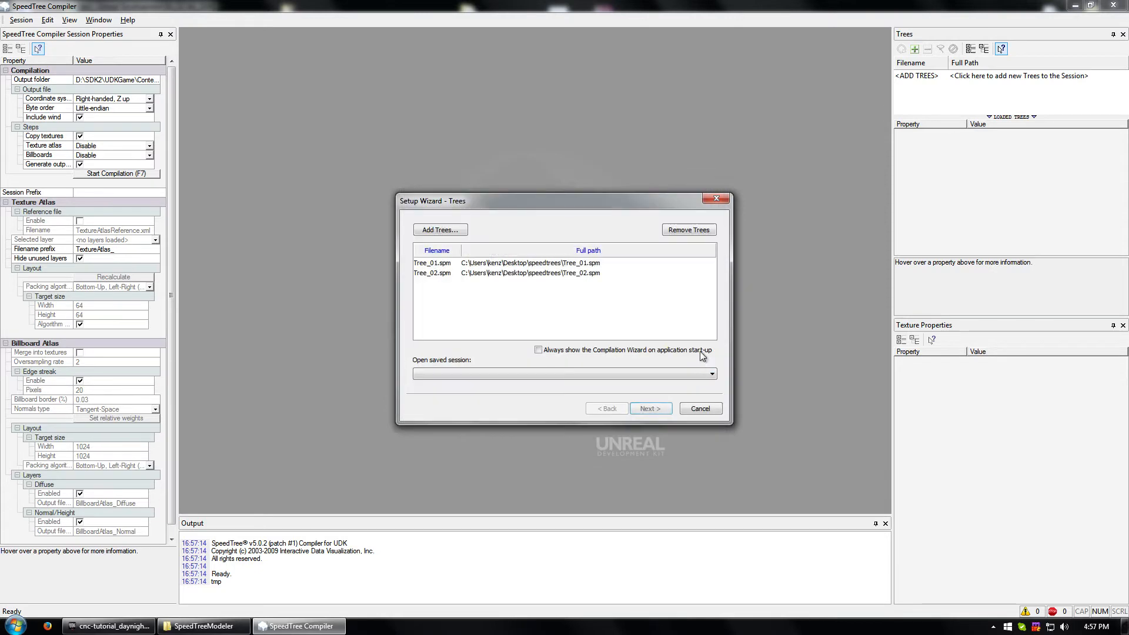
Step: Merge billboards into the texture atlas, use a 1024 x 1024 atlas size, and compile the two trees
left_click(657, 412)
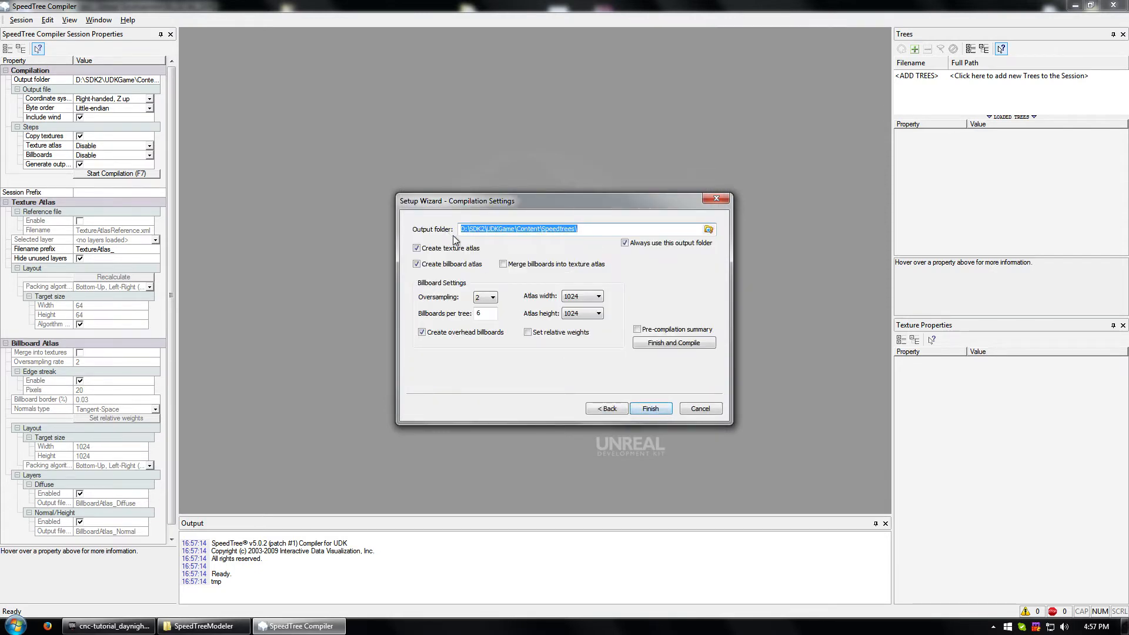
left_click(508, 265)
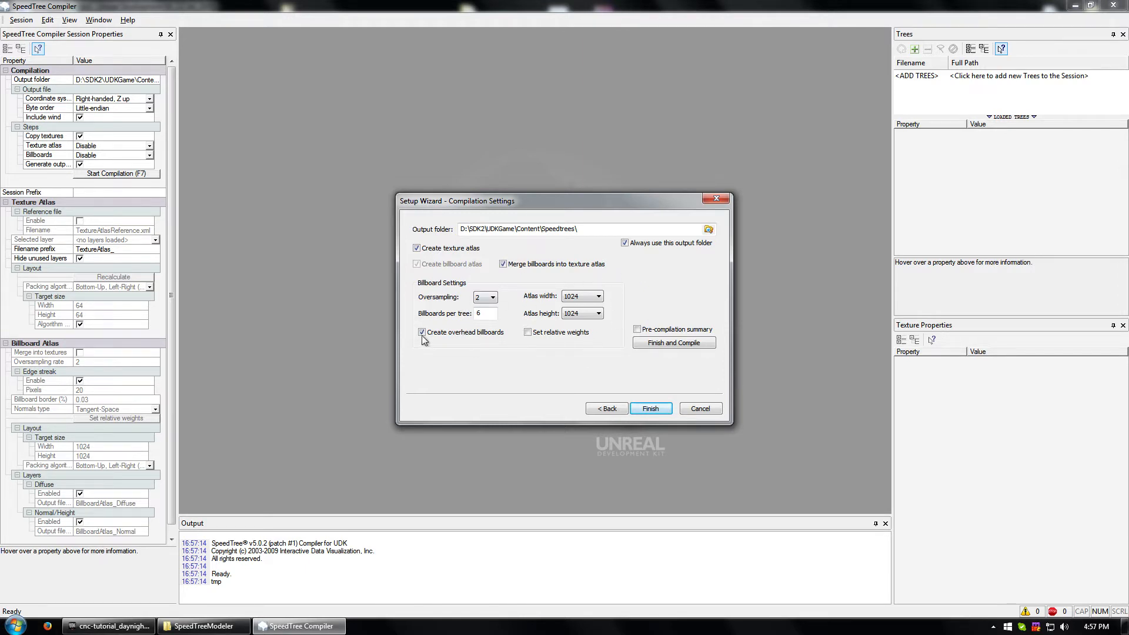
left_click(589, 305)
left_click(582, 323)
left_click(682, 344)
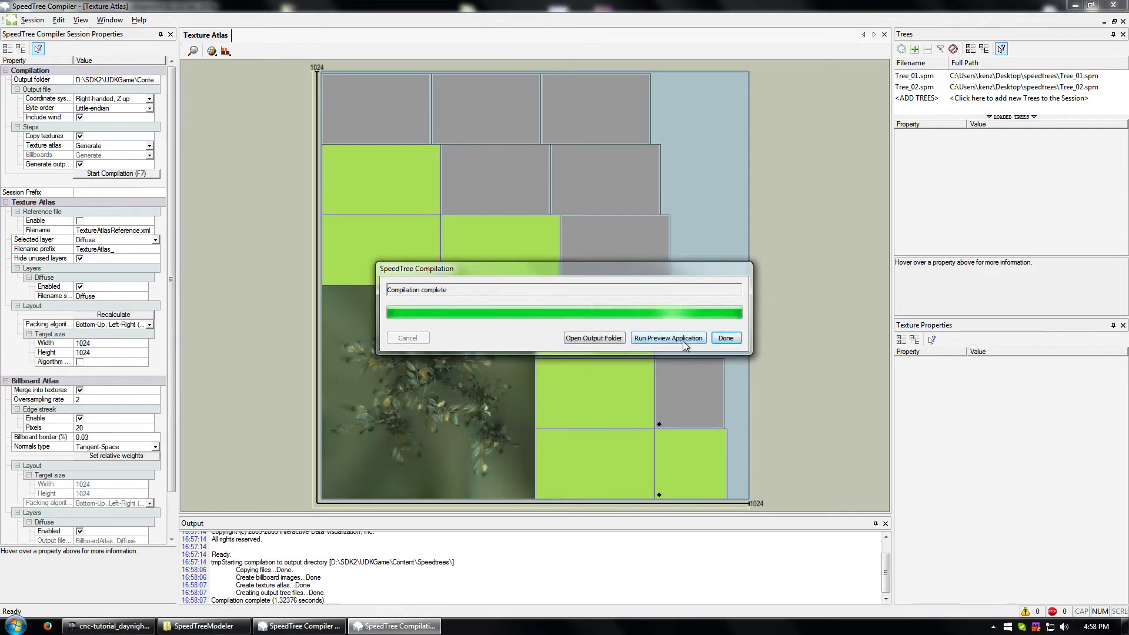
left_click(726, 338)
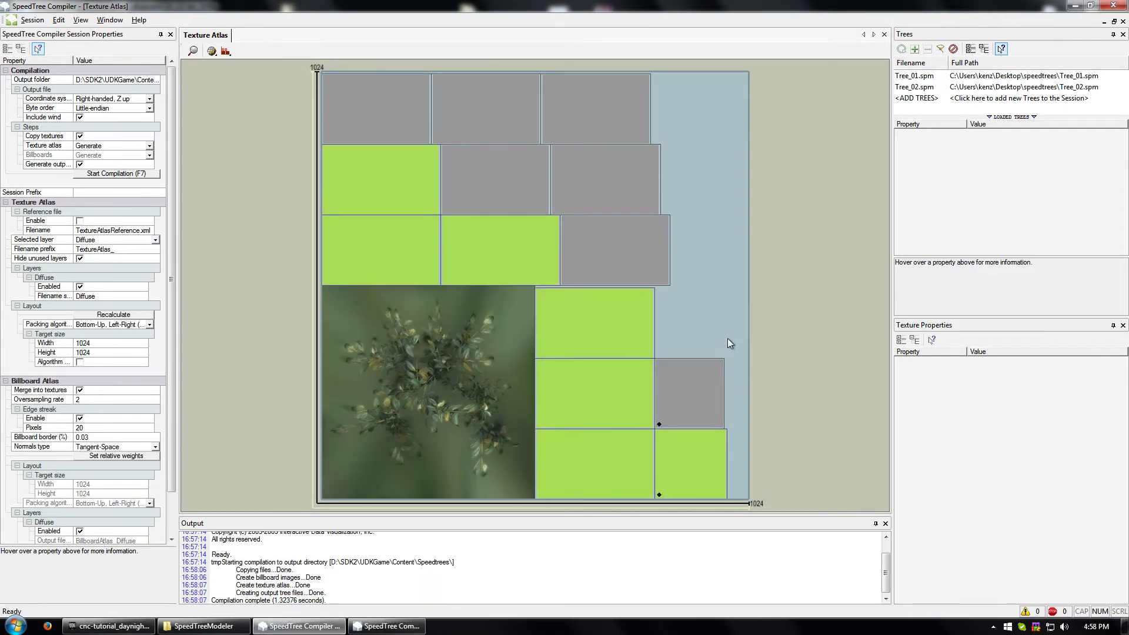
Step: Compile the session again, check the files and path of the output folder, and close the compilation report
left_click(33, 19)
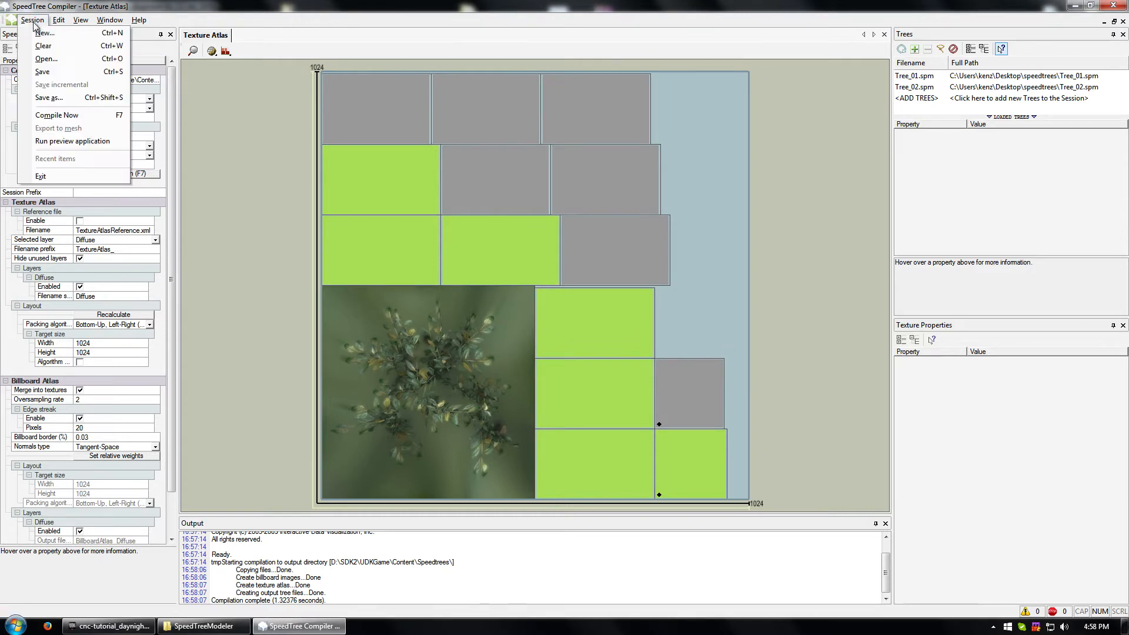
left_click(133, 175)
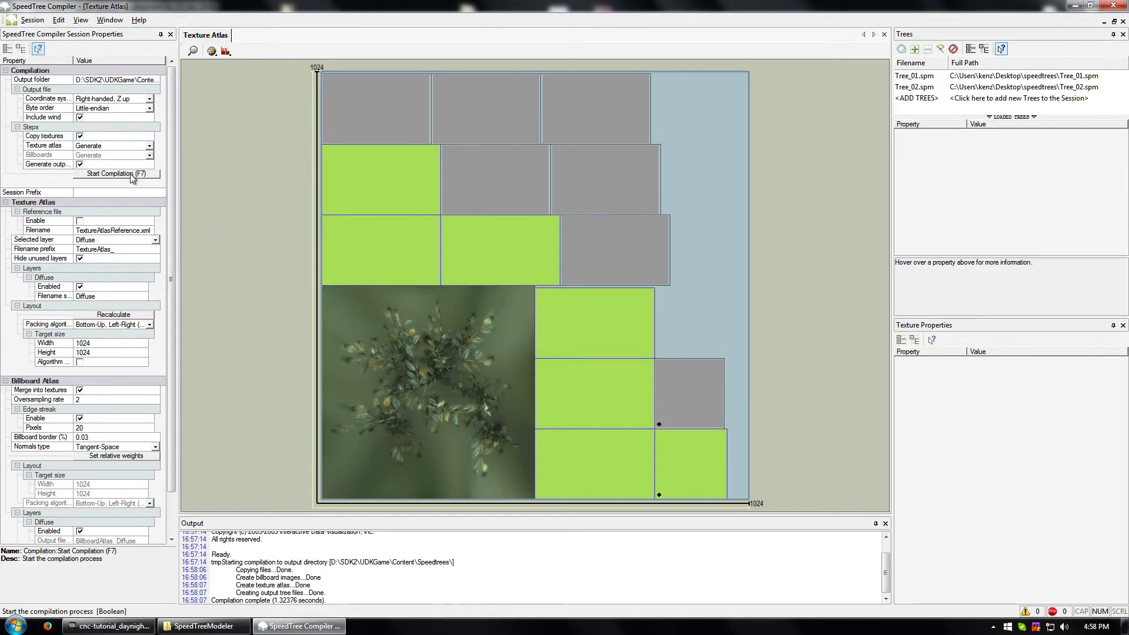
left_click(131, 174)
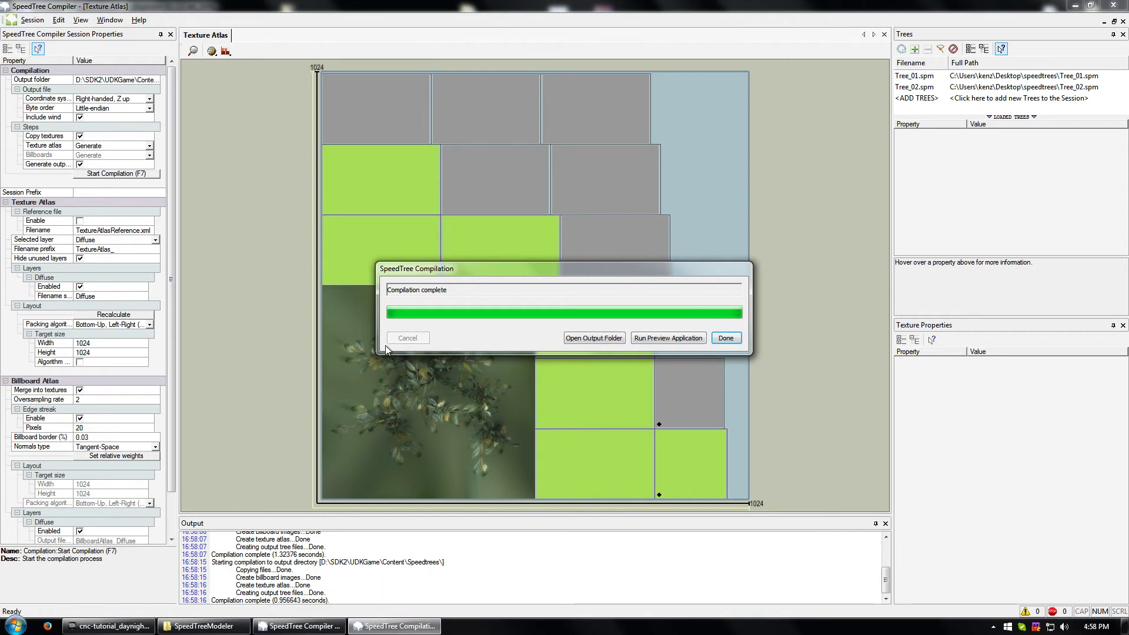
left_click(606, 340)
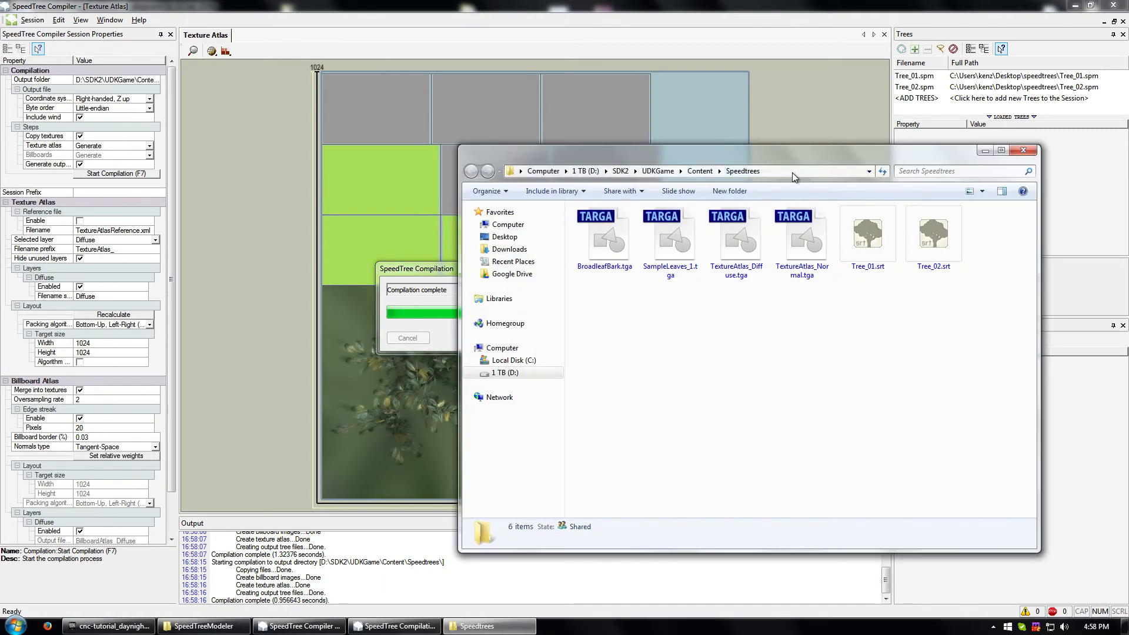
left_click(792, 171)
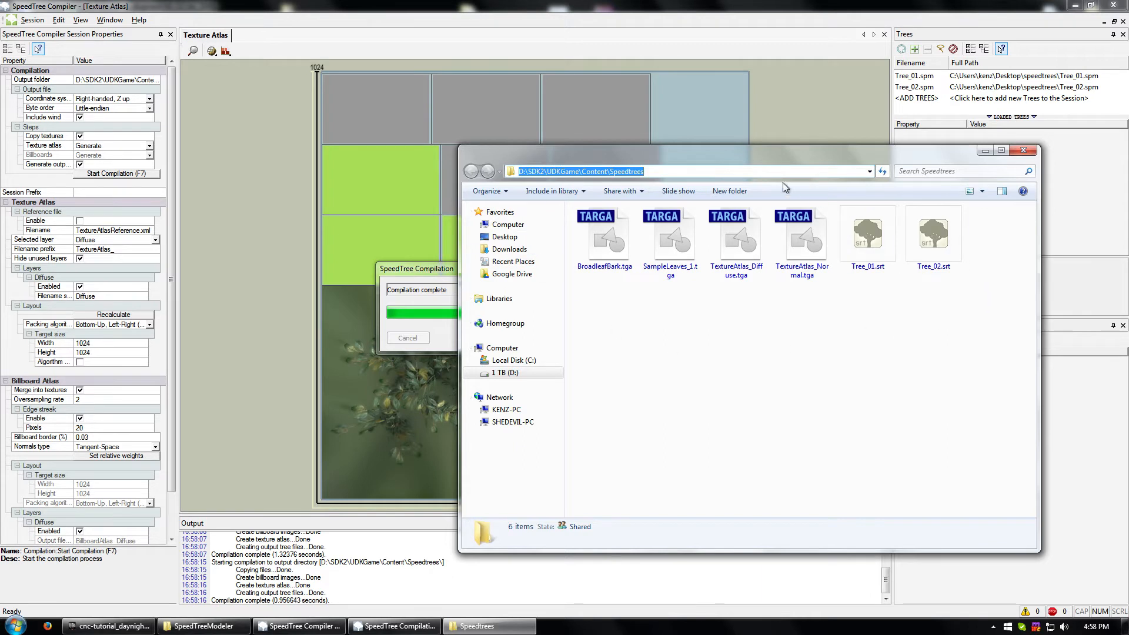
left_click(1023, 150)
left_click(729, 341)
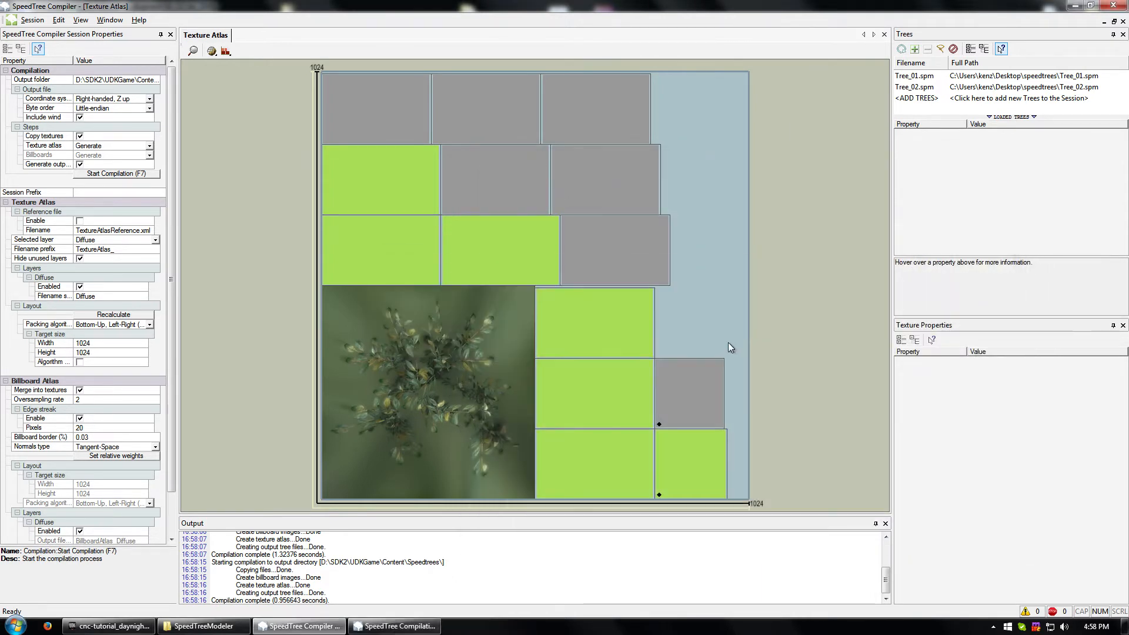
Step: Switch to Unreal Development Kit, start an asset import from the Content Browser, and browse to the UDKGame\Content\Speedtrees folder
left_click(112, 626)
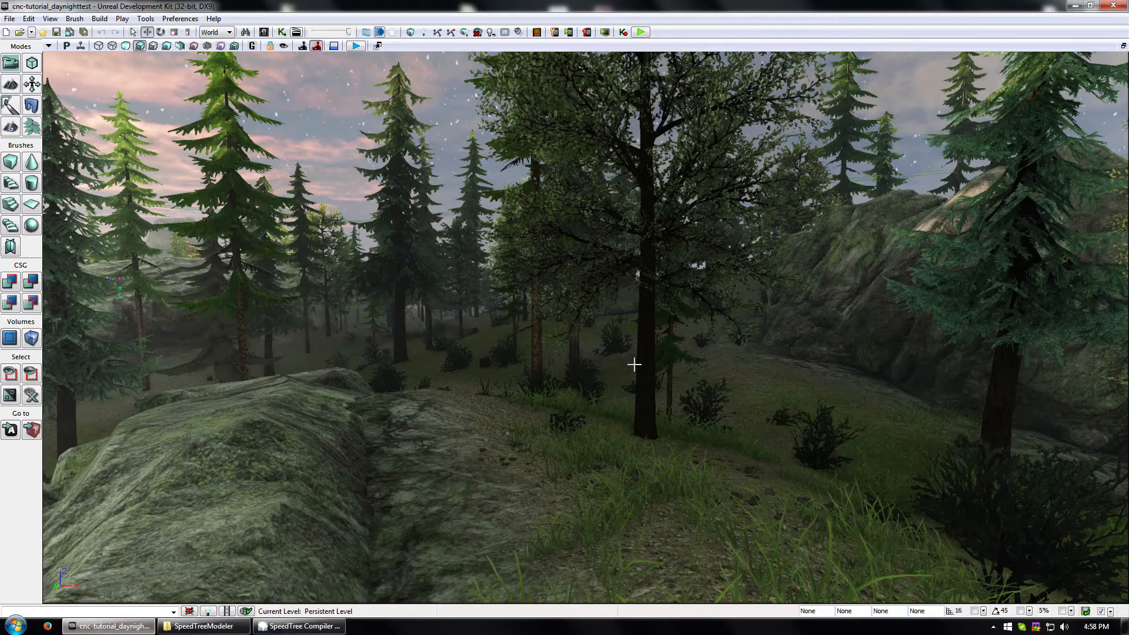
left_click(264, 31)
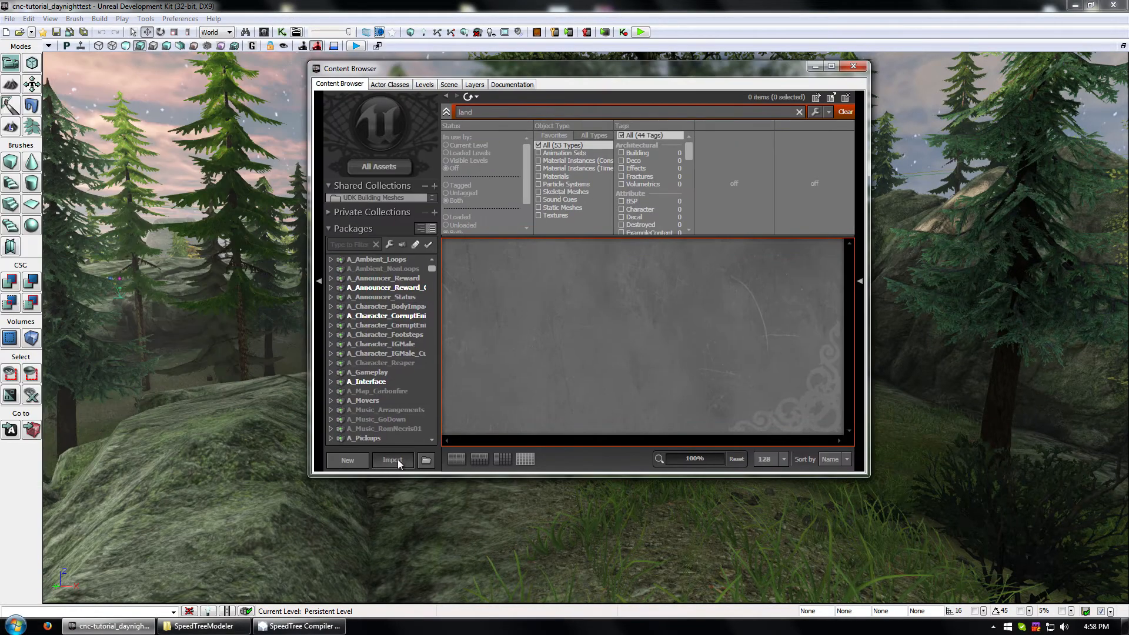
left_click(398, 459)
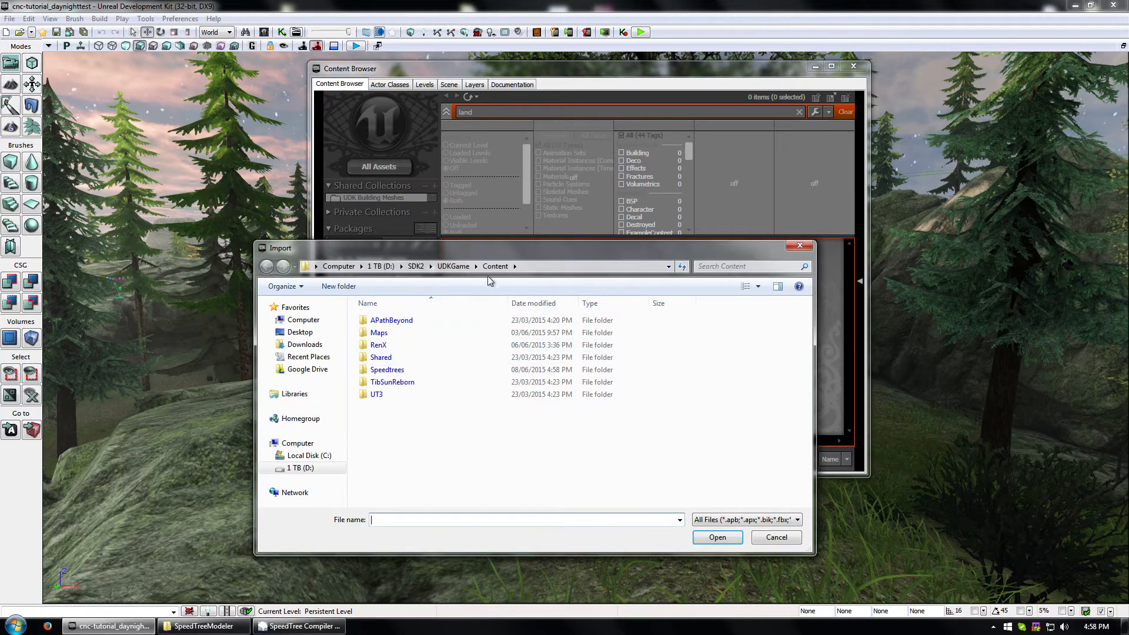
left_click(454, 266)
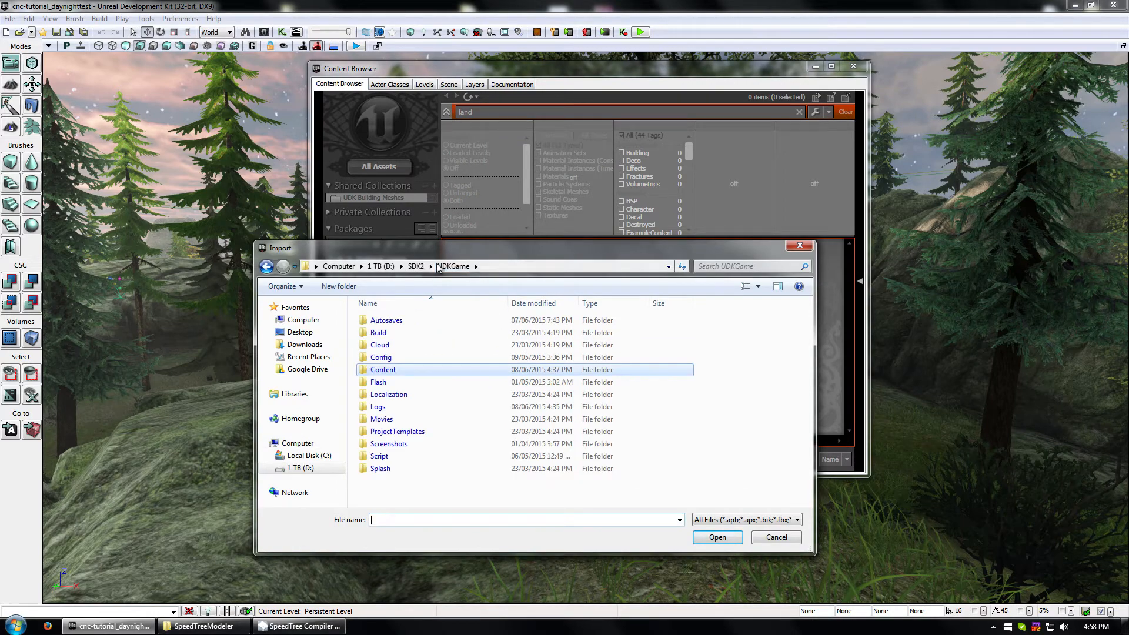
double_click(376, 372)
double_click(378, 380)
Step: Import Tree_01.srt and Tree_02.srt as SpeedTree assets into the package MyPackage1, keeping their names
left_click(642, 341)
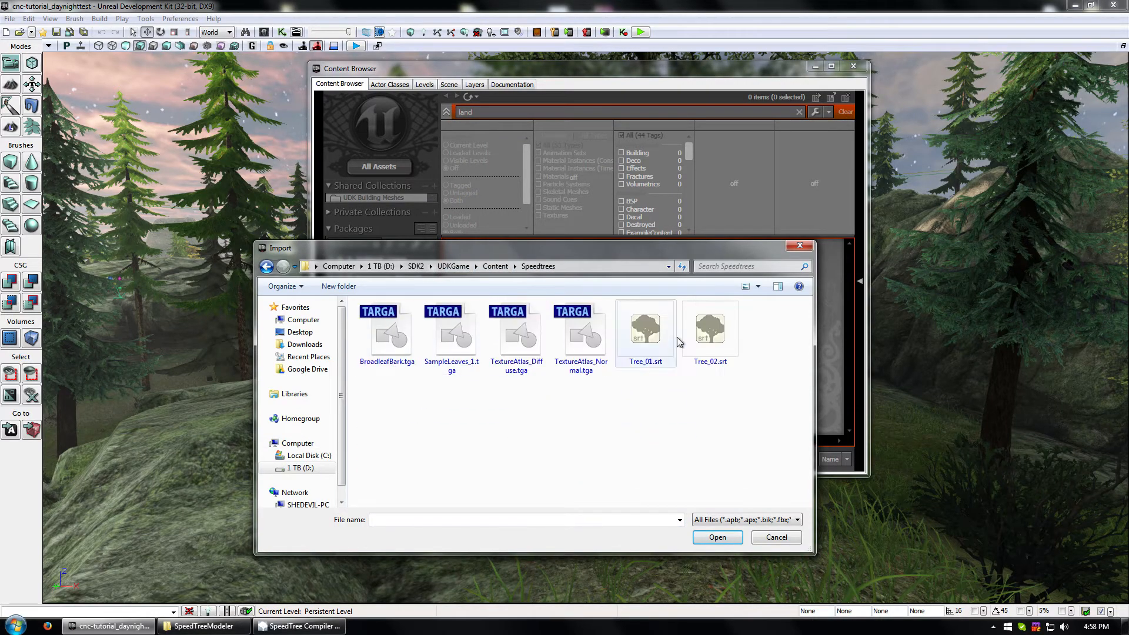
left_click(715, 335, "ctrl")
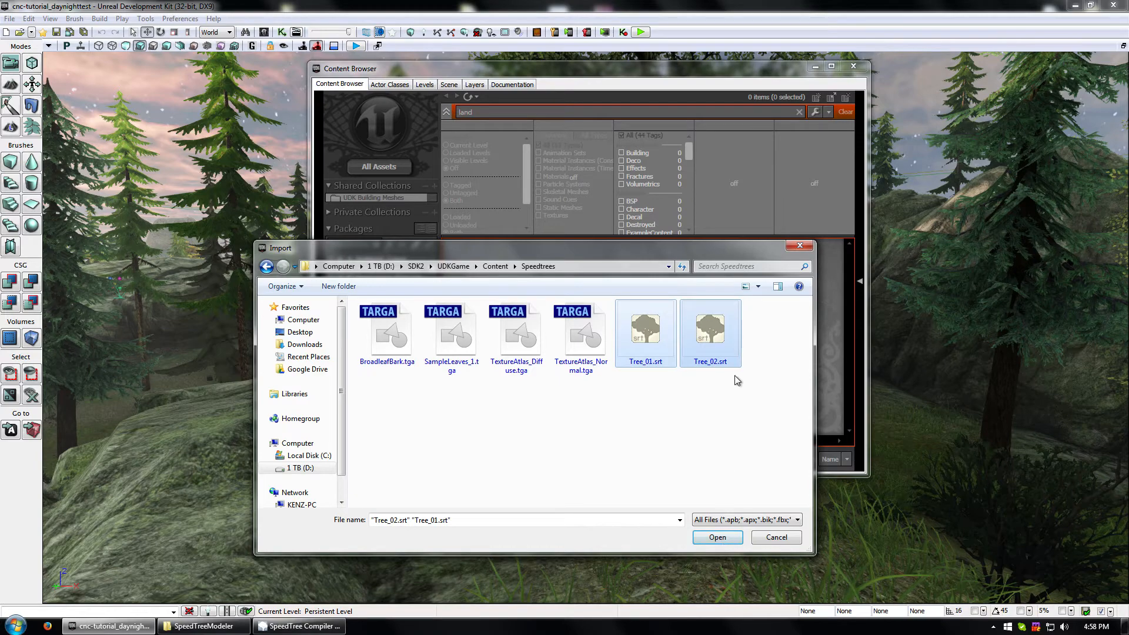
left_click_drag(390, 433, 566, 354)
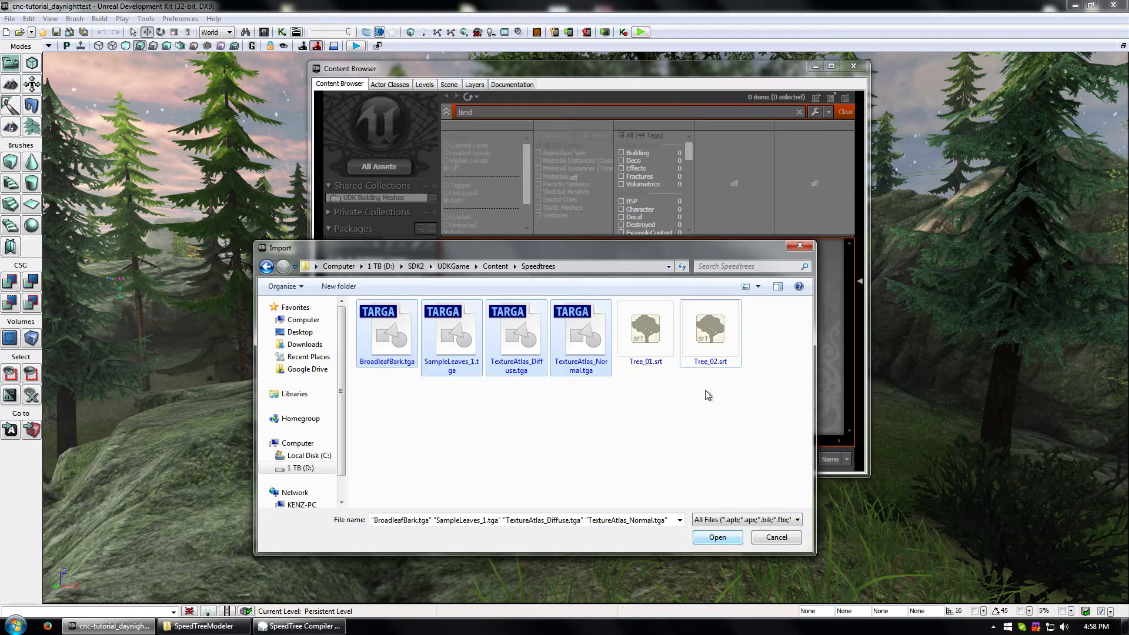
left_click_drag(708, 395, 672, 368)
left_click(716, 537)
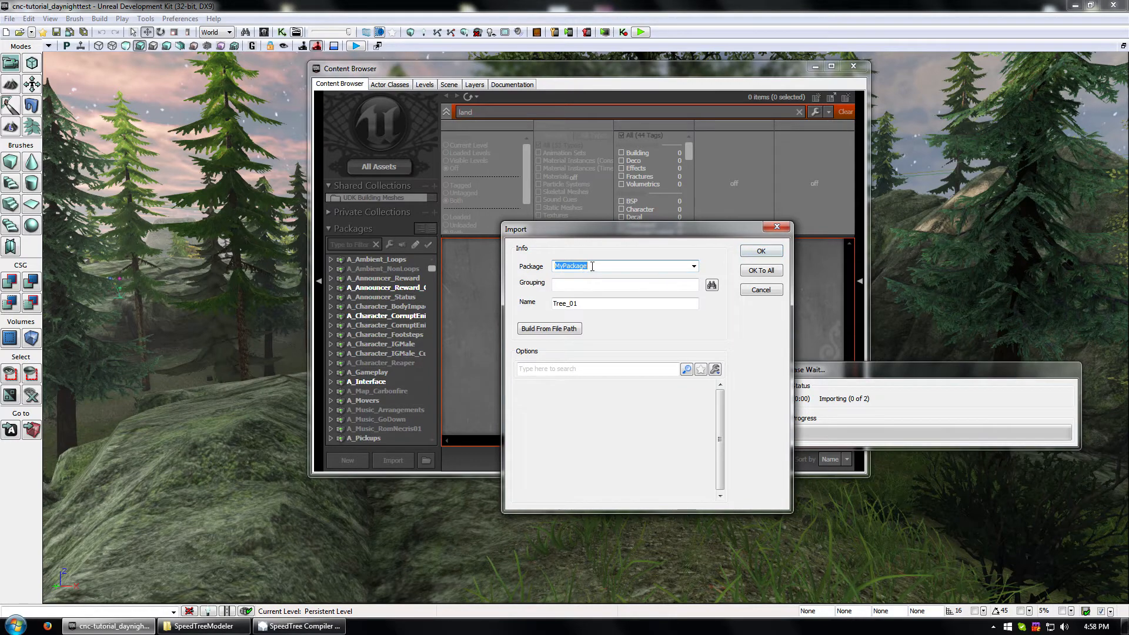
left_click(618, 264)
left_click(761, 251)
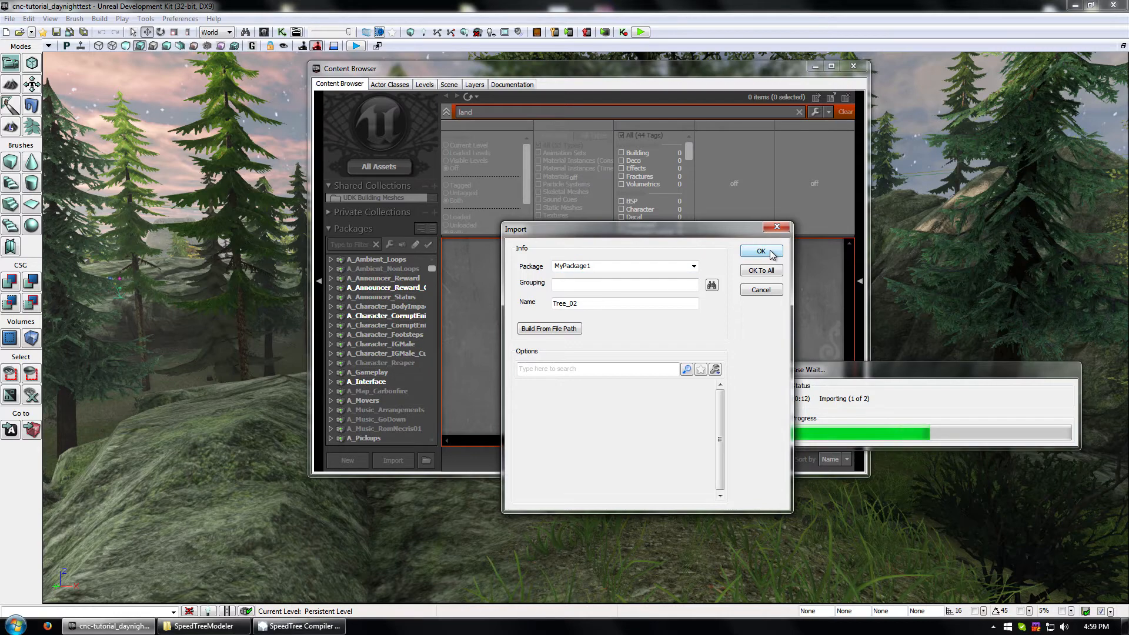
left_click(761, 251)
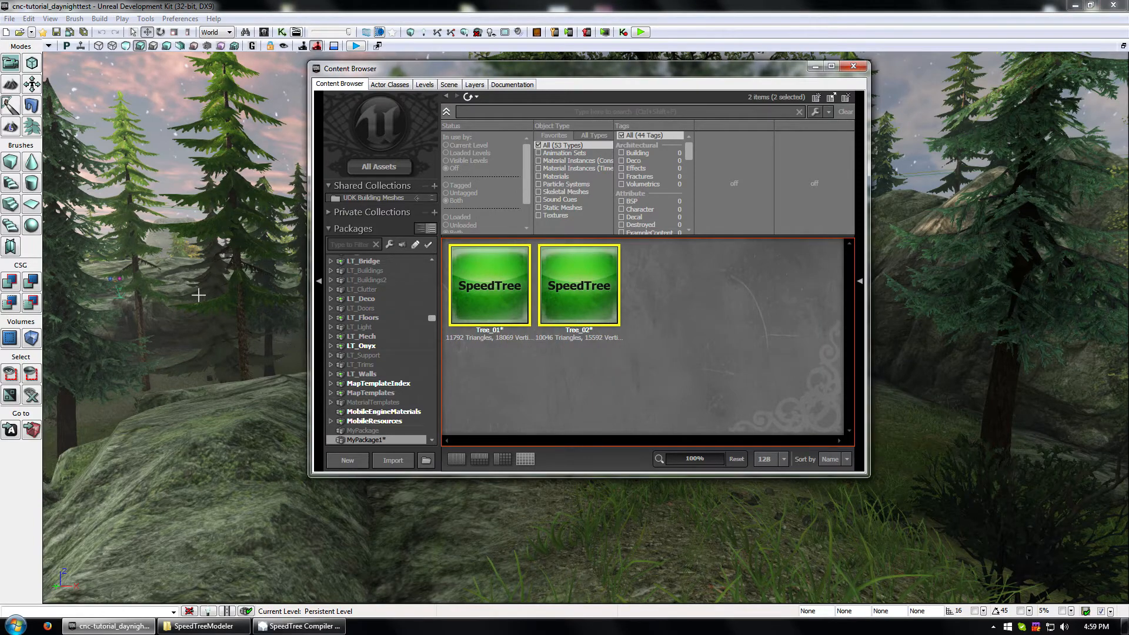
Step: Examine an existing leafy tree in the level through its actor properties, the Static Mesh Editor and its Content Browser entry
right_click_drag(235, 268, 211, 267)
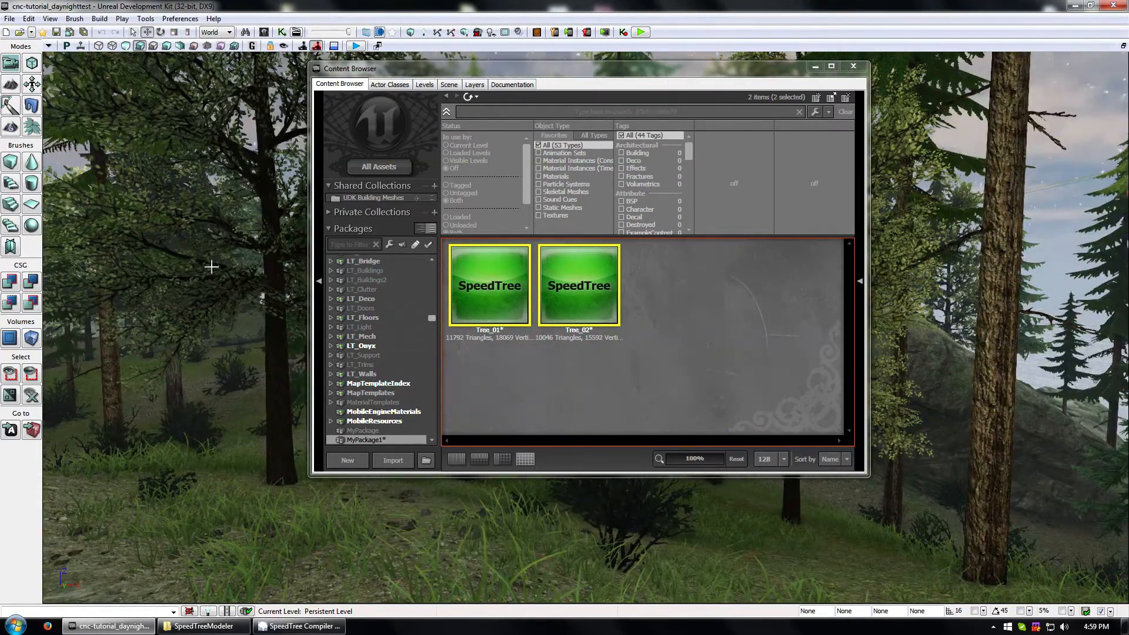
double_click(268, 229)
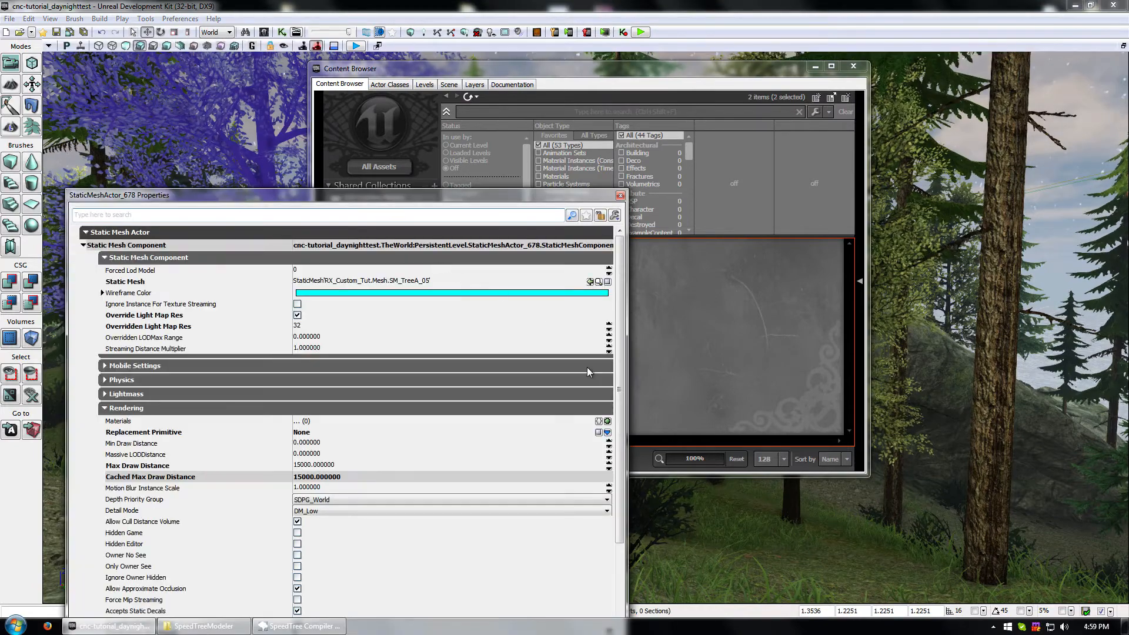
left_click(599, 282)
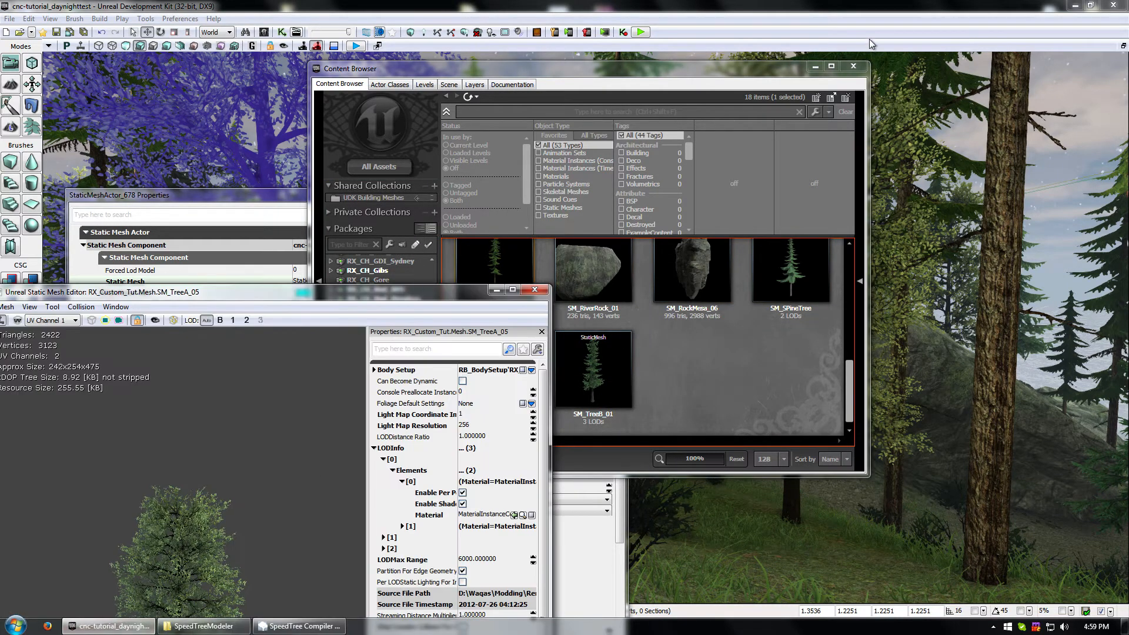
left_click(854, 66)
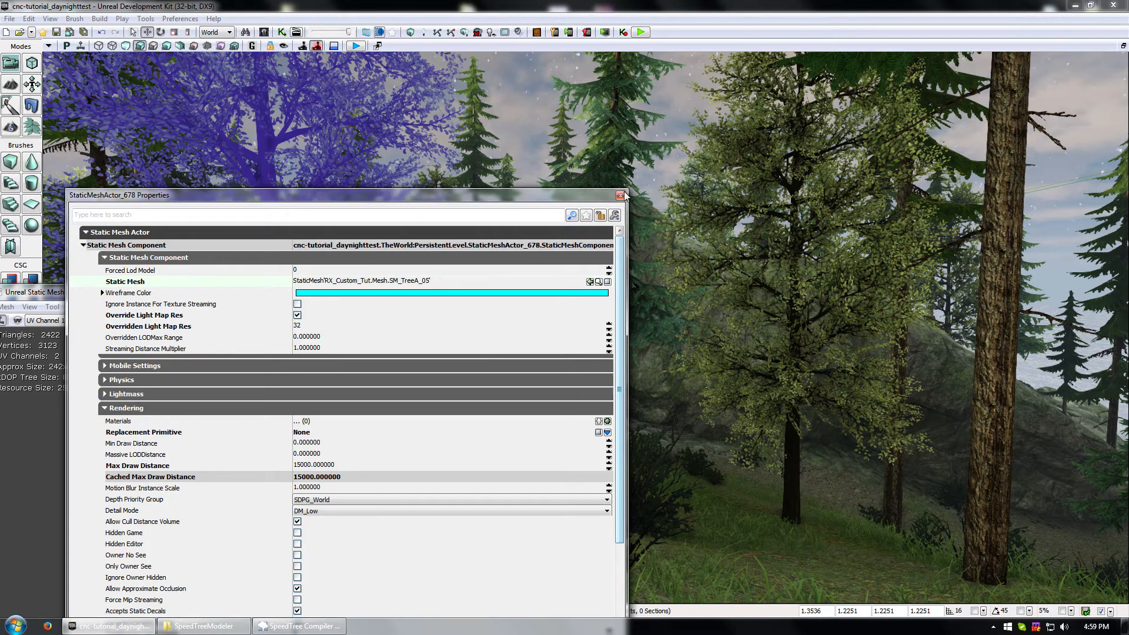
left_click(621, 195)
left_click_drag(386, 292, 671, 176)
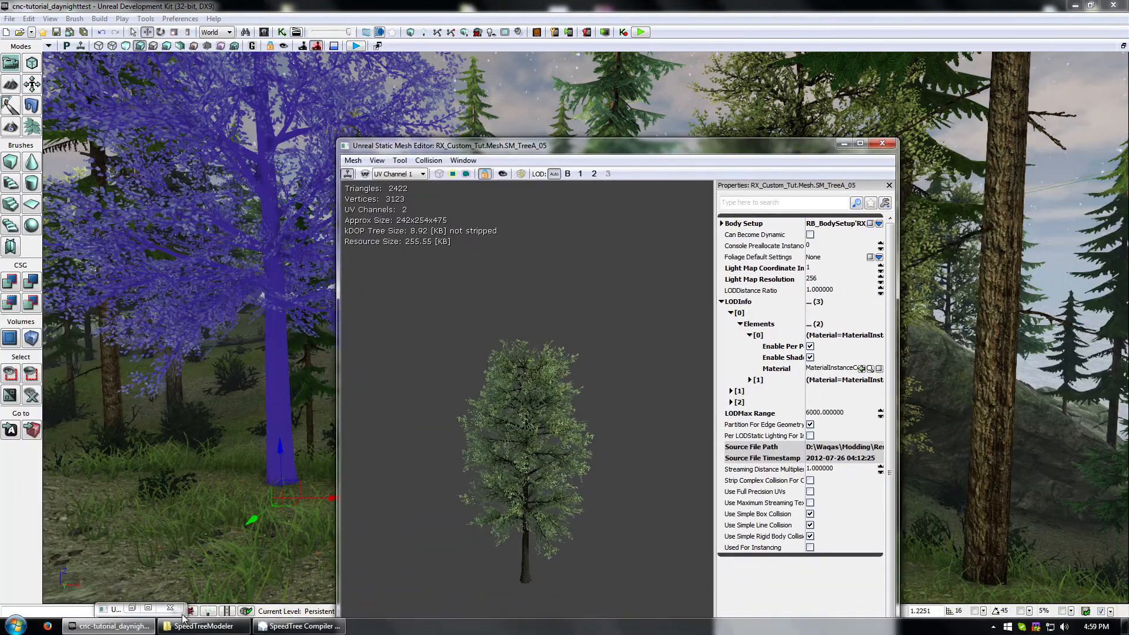
left_click(264, 33)
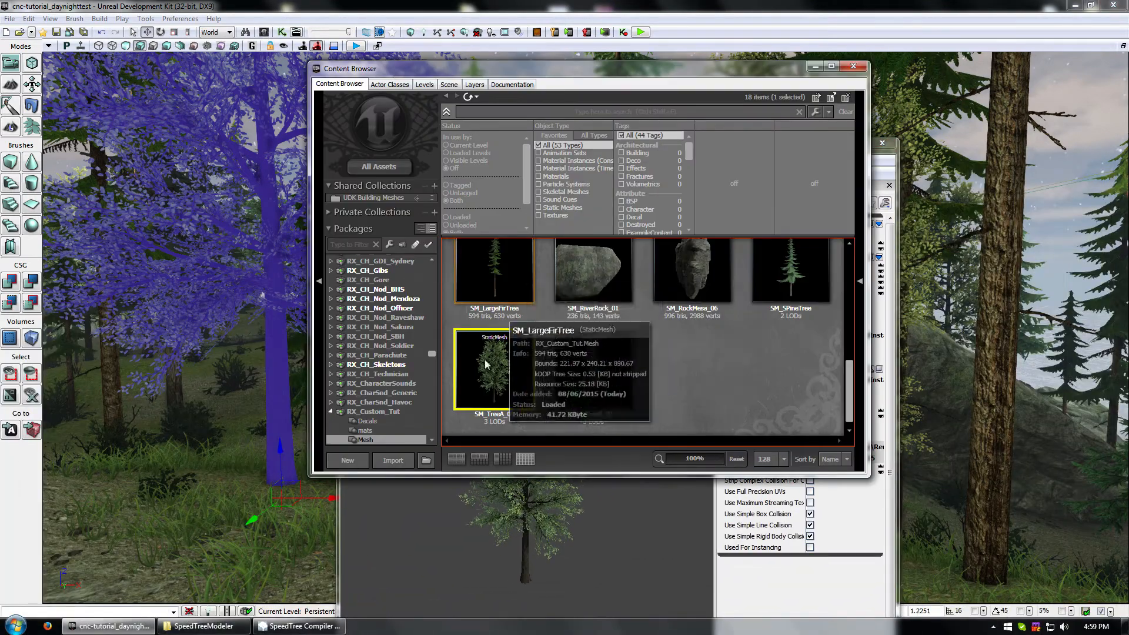
Step: Filter the packages by "my" and inspect Tree_01 and Tree_02 of MyPackage1 in the SpeedTree Editor
left_click(350, 245)
type("my")
left_click(363, 269)
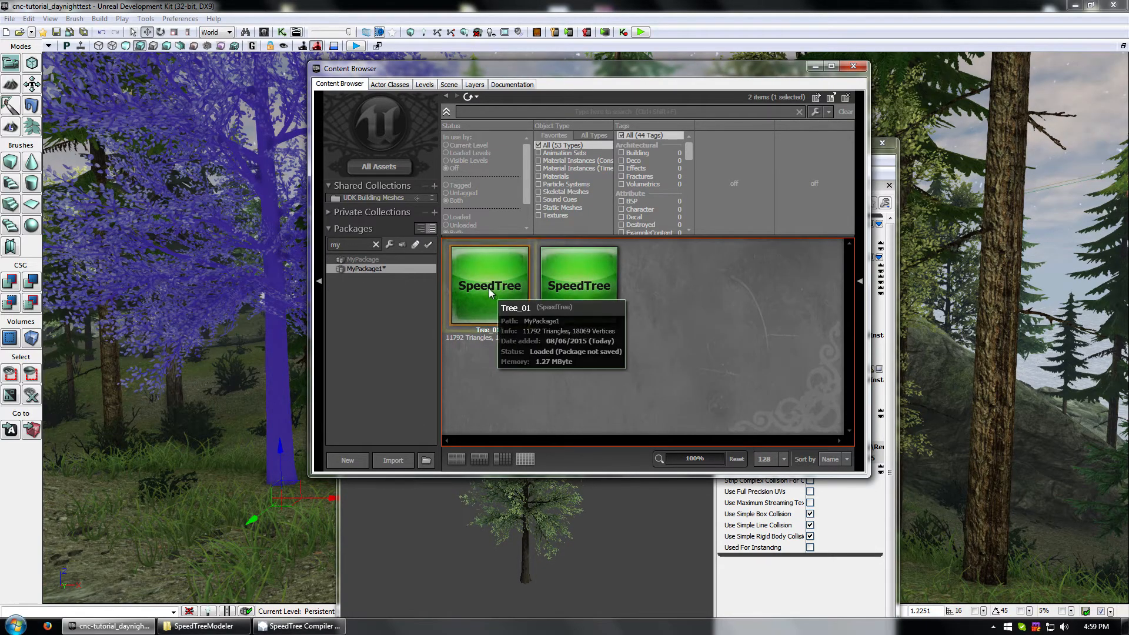
double_click(489, 288)
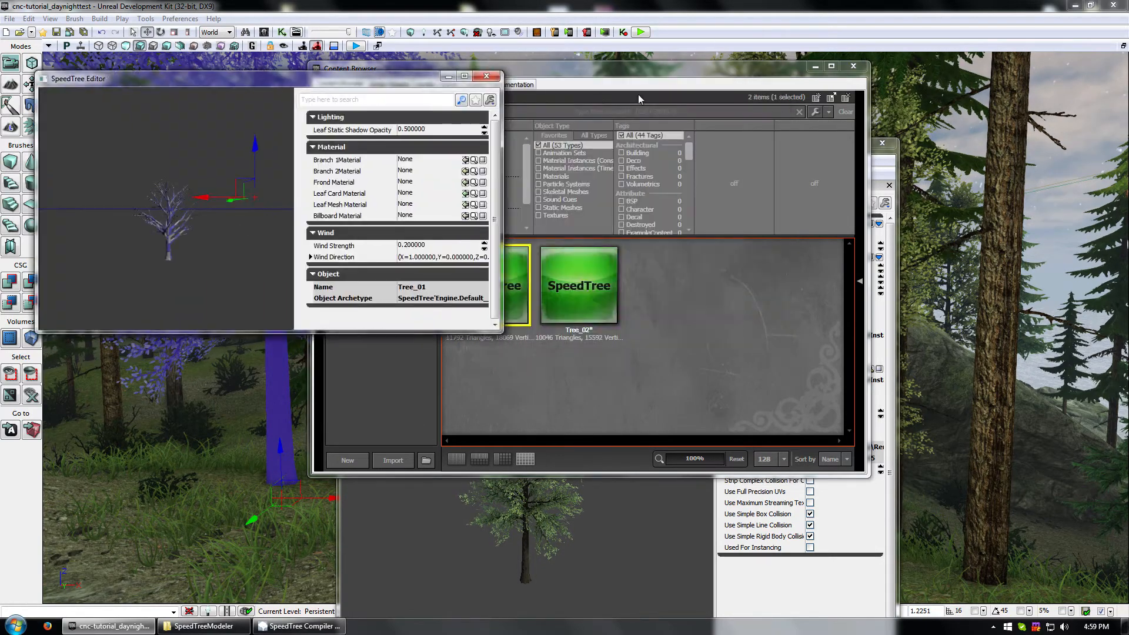
left_click_drag(189, 230, 233, 254)
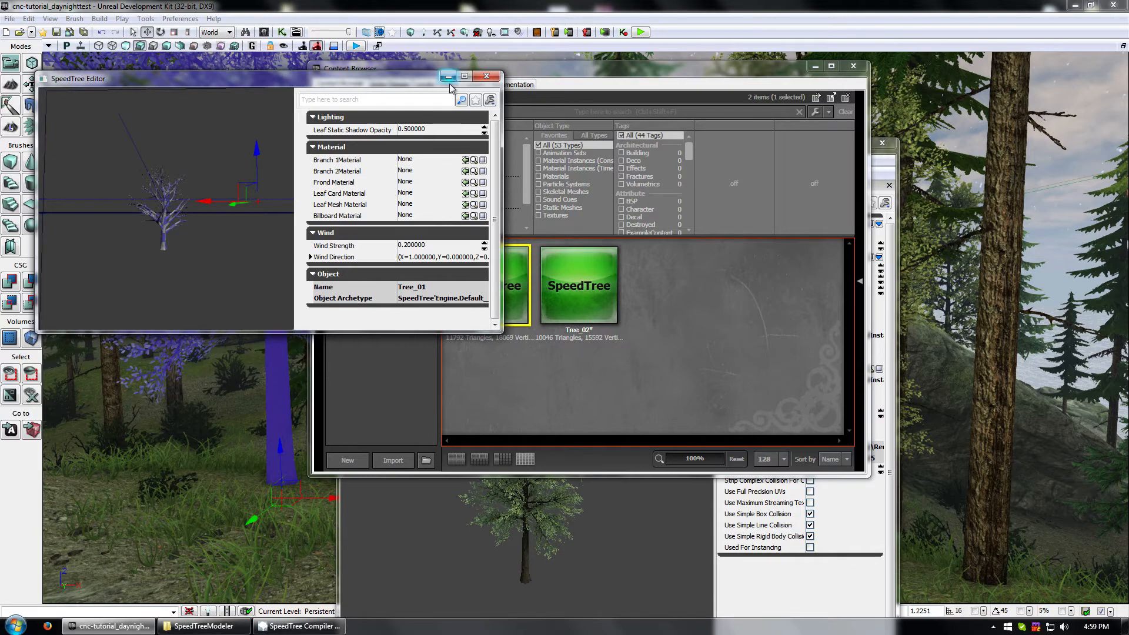
left_click(486, 77)
double_click(563, 319)
left_click_drag(194, 239, 235, 239)
left_click(486, 77)
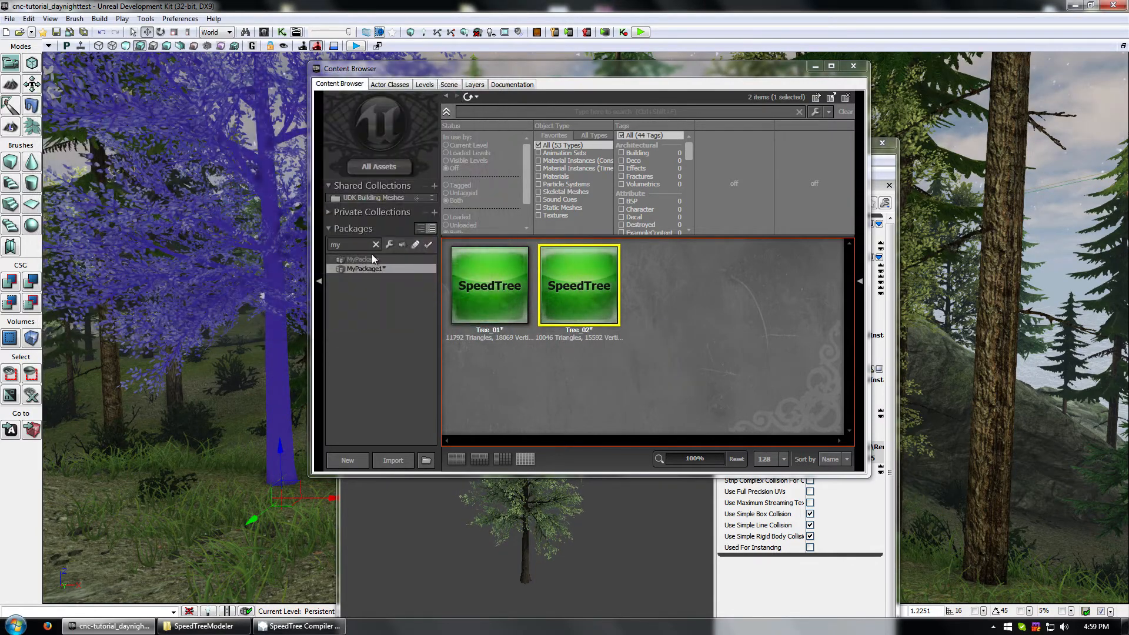
Step: Close the Static Mesh Editor and compare Tree_01 of MyPackage1 with Tree_01 of MyPackage in the SpeedTree Editor
left_click_drag(615, 74, 565, 79)
left_click(882, 143)
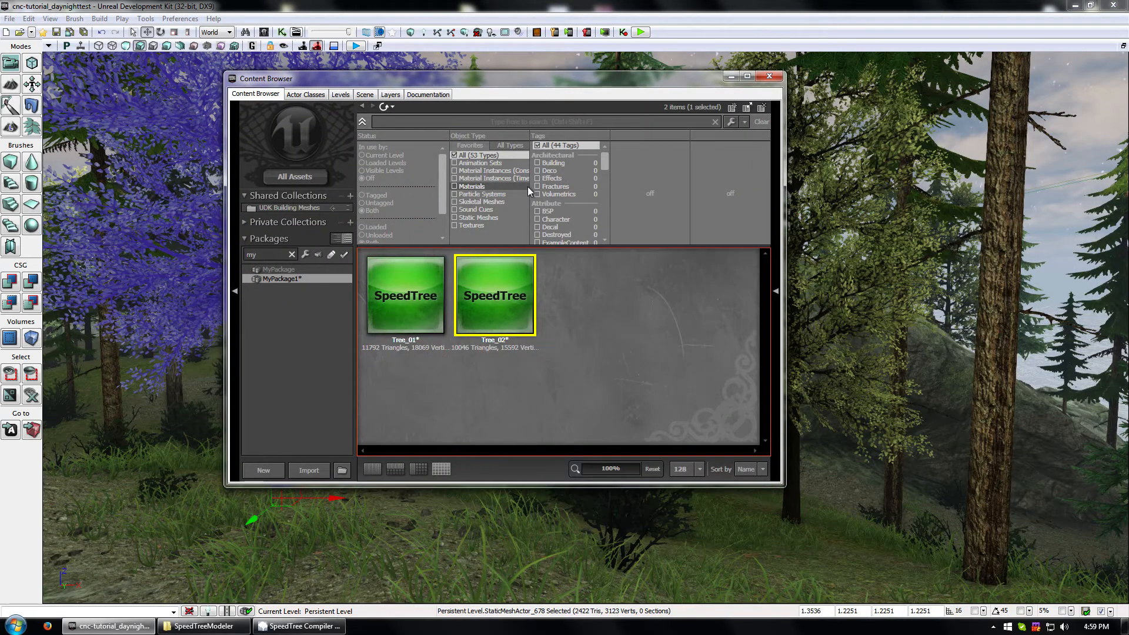
left_click(425, 318)
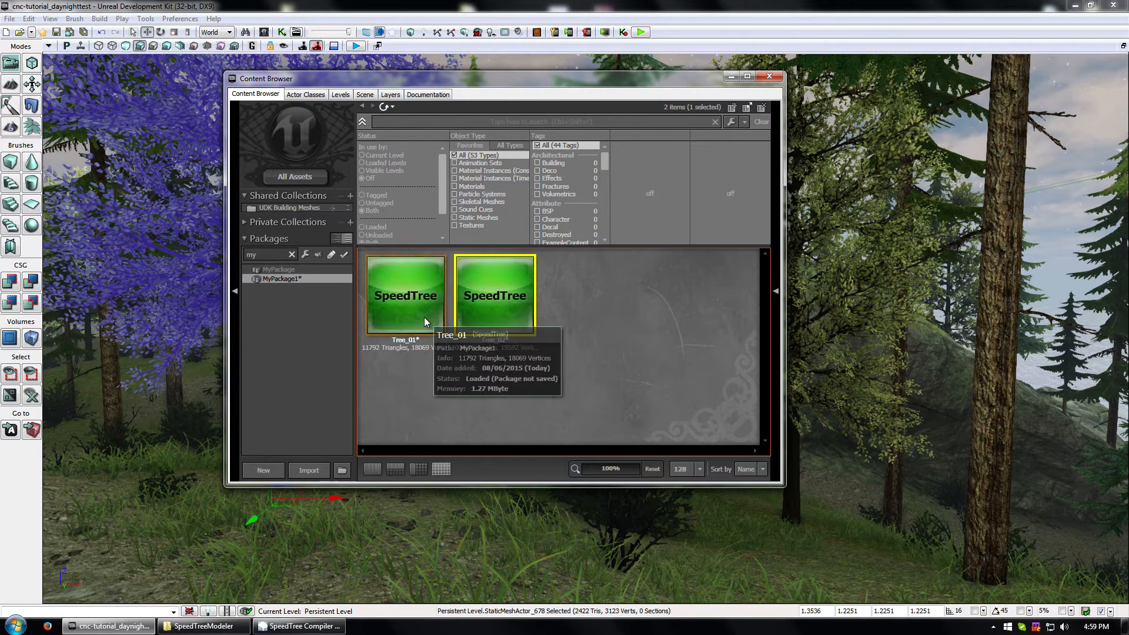
double_click(425, 317)
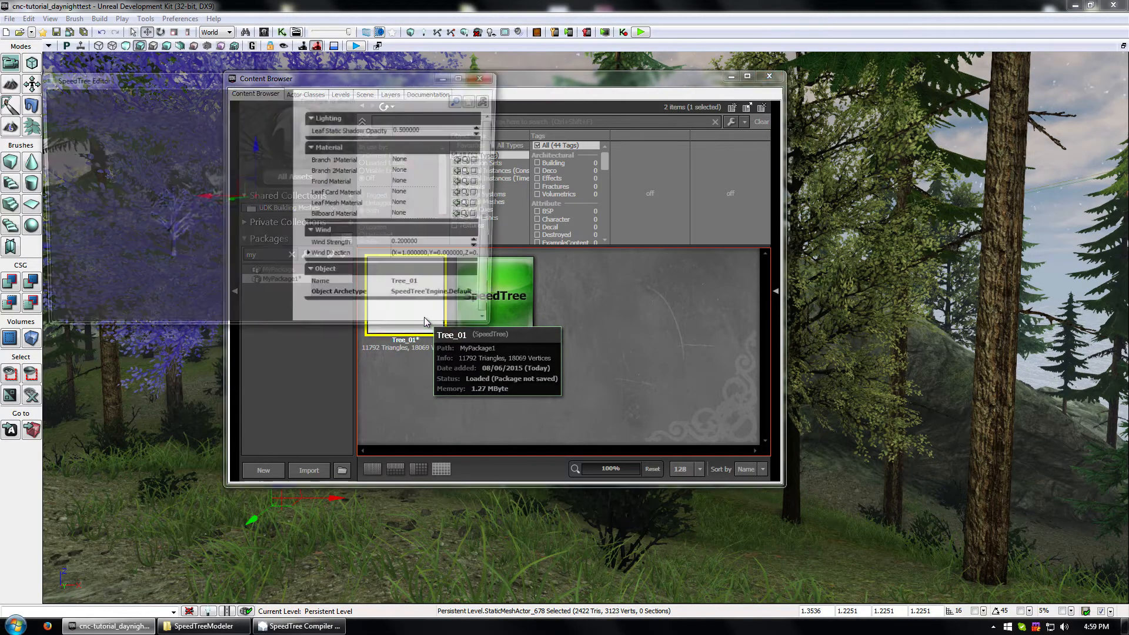
left_click(486, 76)
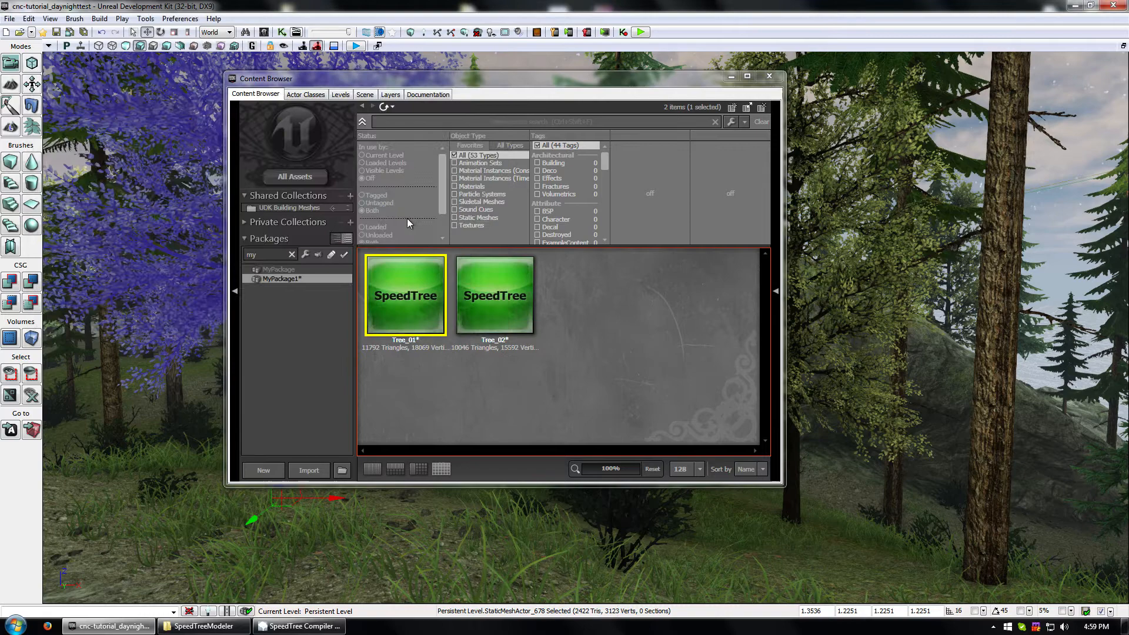
left_click(279, 270)
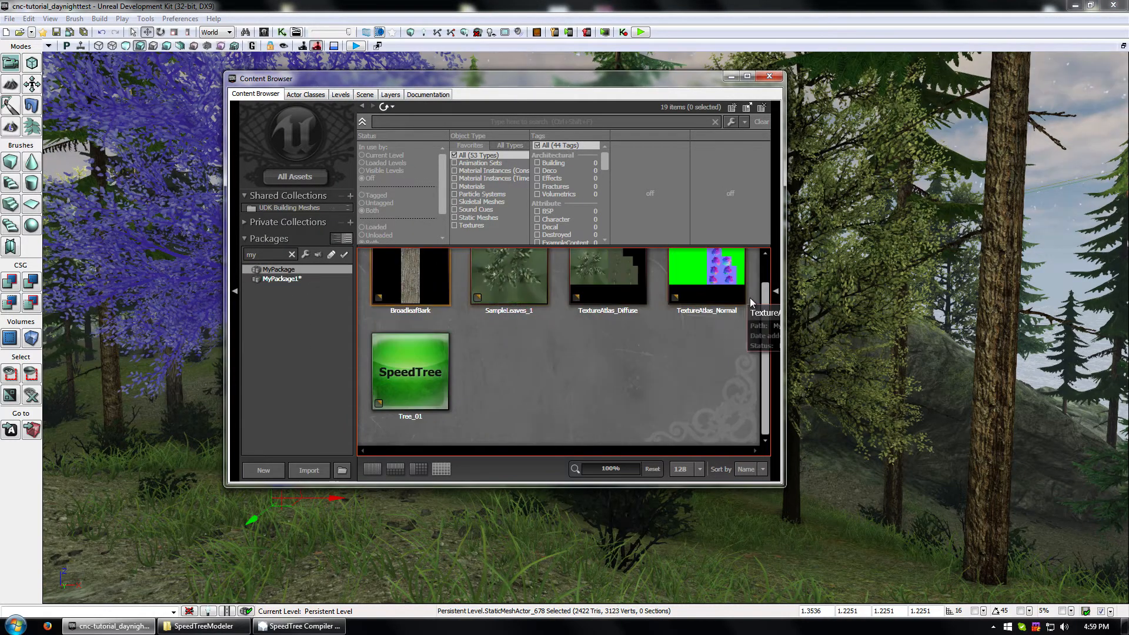
double_click(403, 353)
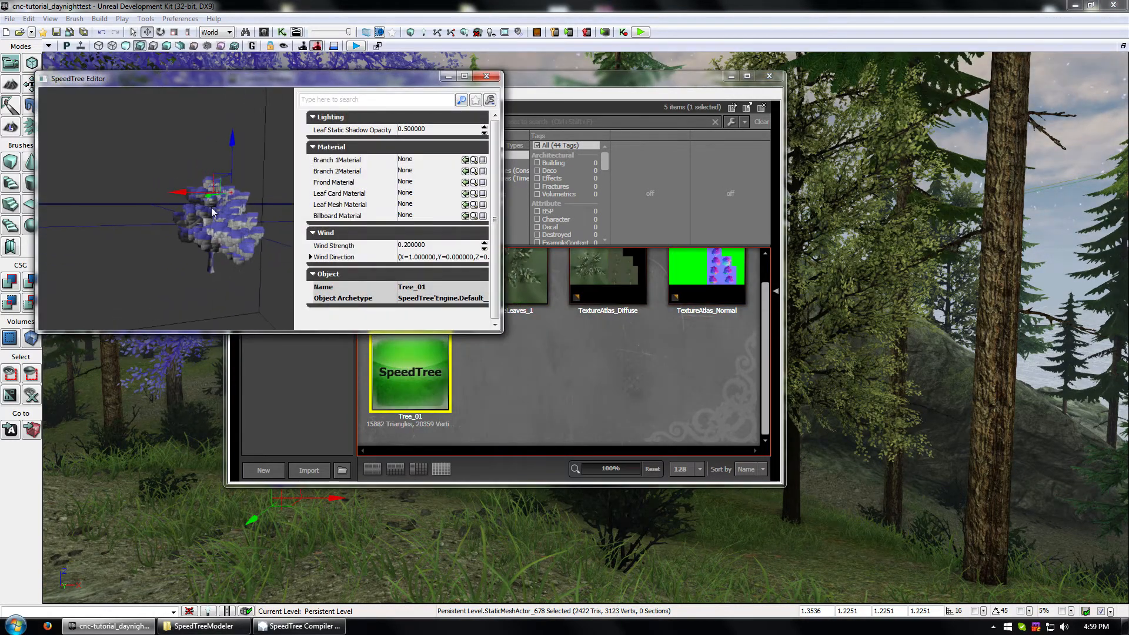
left_click(487, 76)
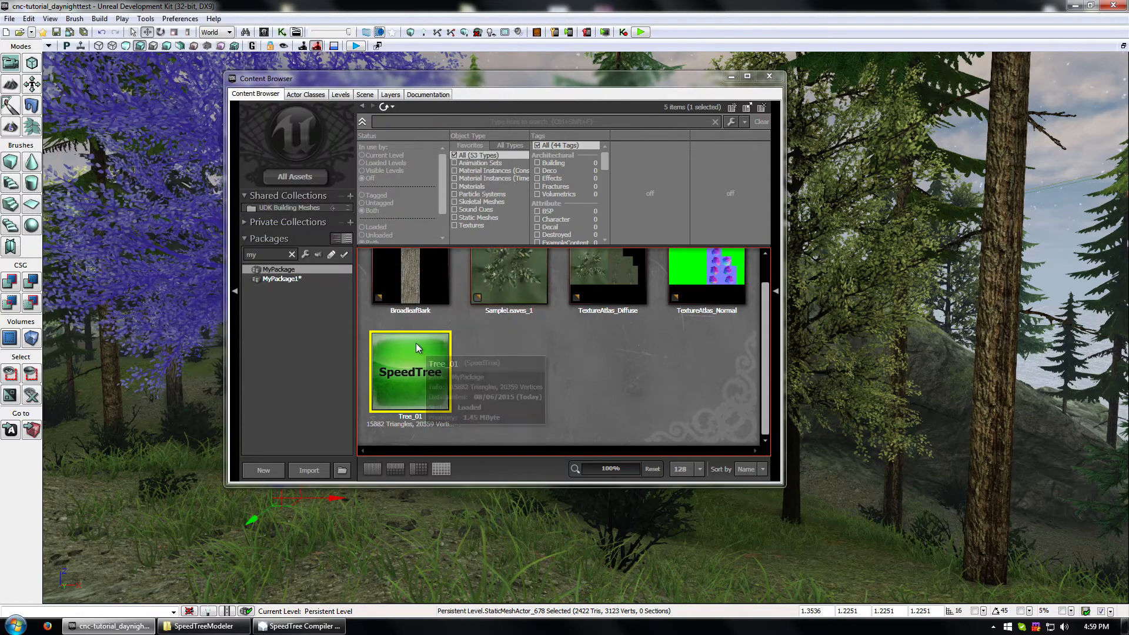
left_click(318, 279)
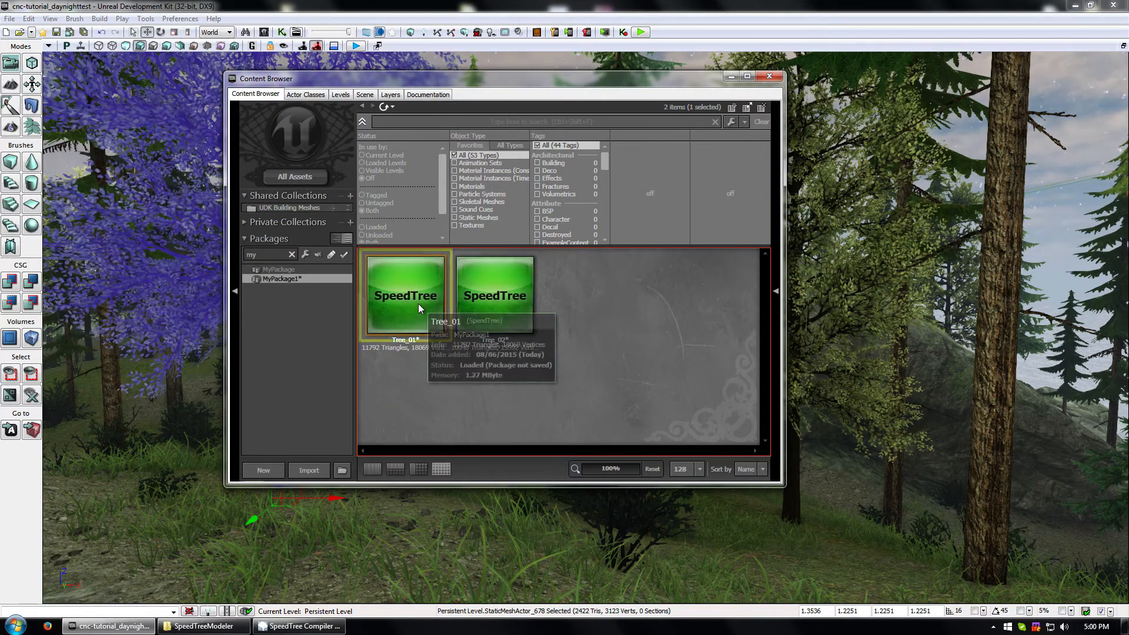
double_click(421, 308)
left_click(487, 76)
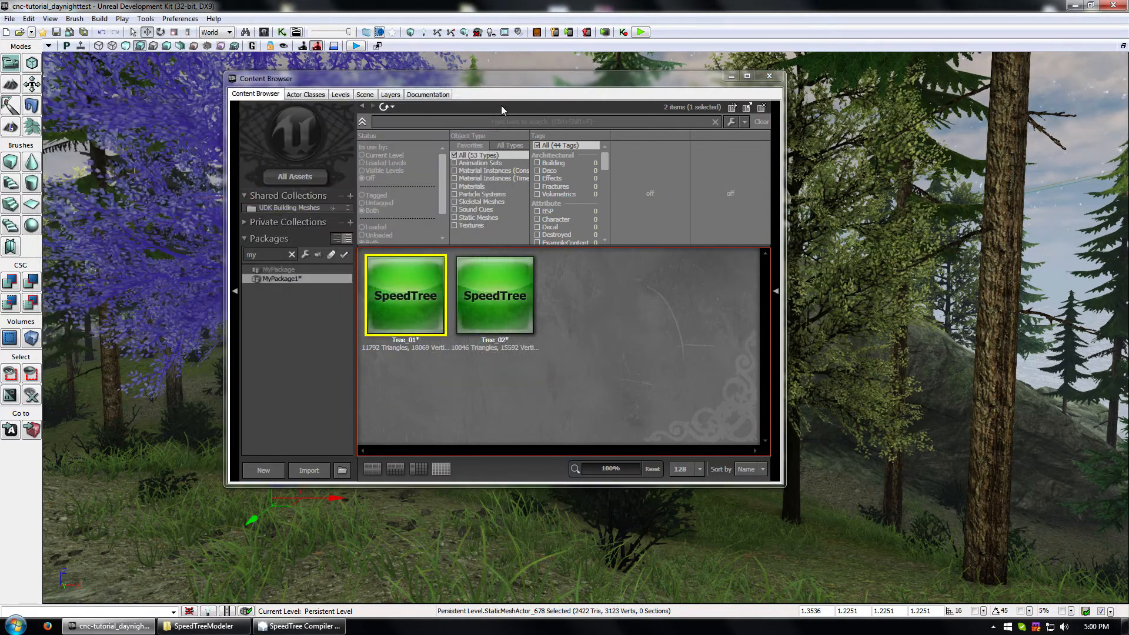
Step: Switch to SpeedTree Compiler and start a new session containing Tree_01.spm and Tree_02.spm, continuing to the compilation settings
left_click(299, 626)
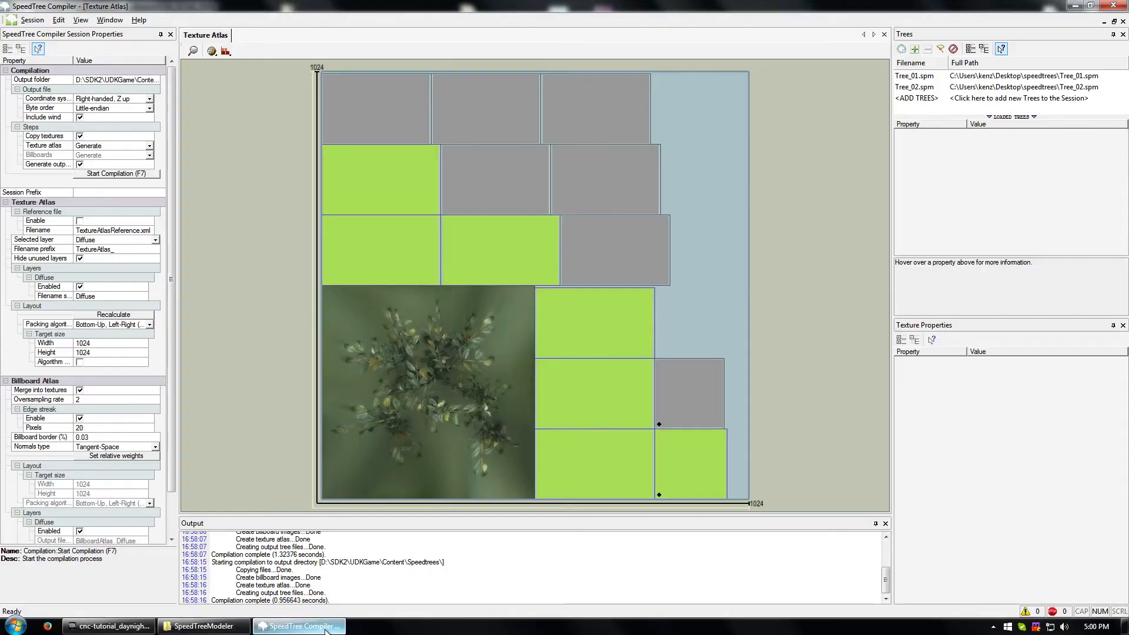
left_click(31, 20)
left_click(36, 33)
left_click(578, 336)
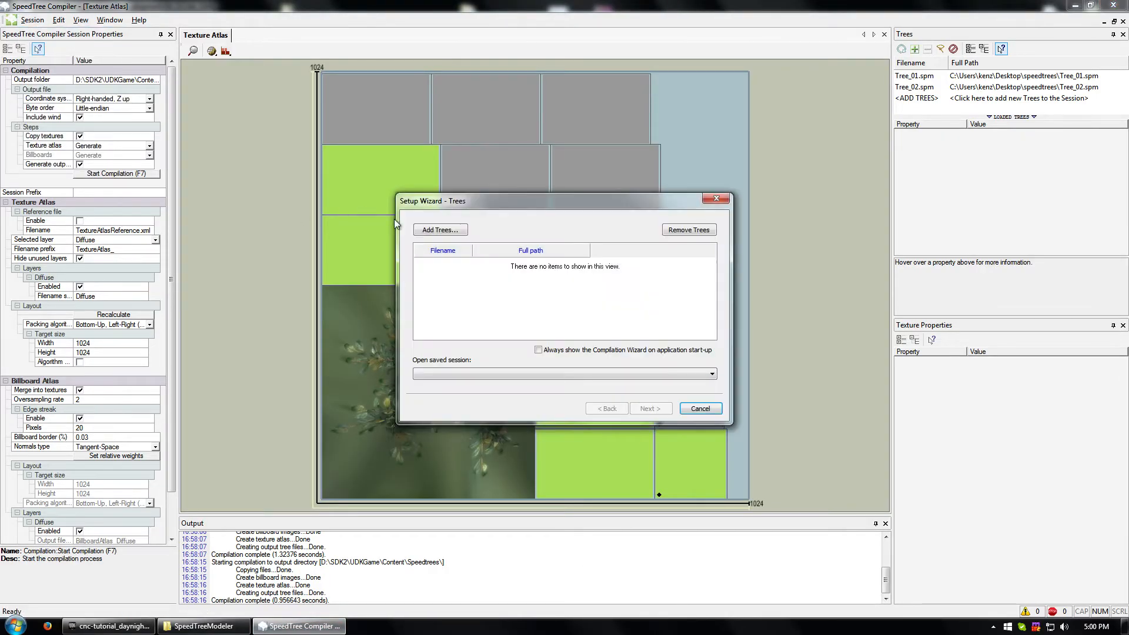
left_click(436, 230)
left_click(494, 237)
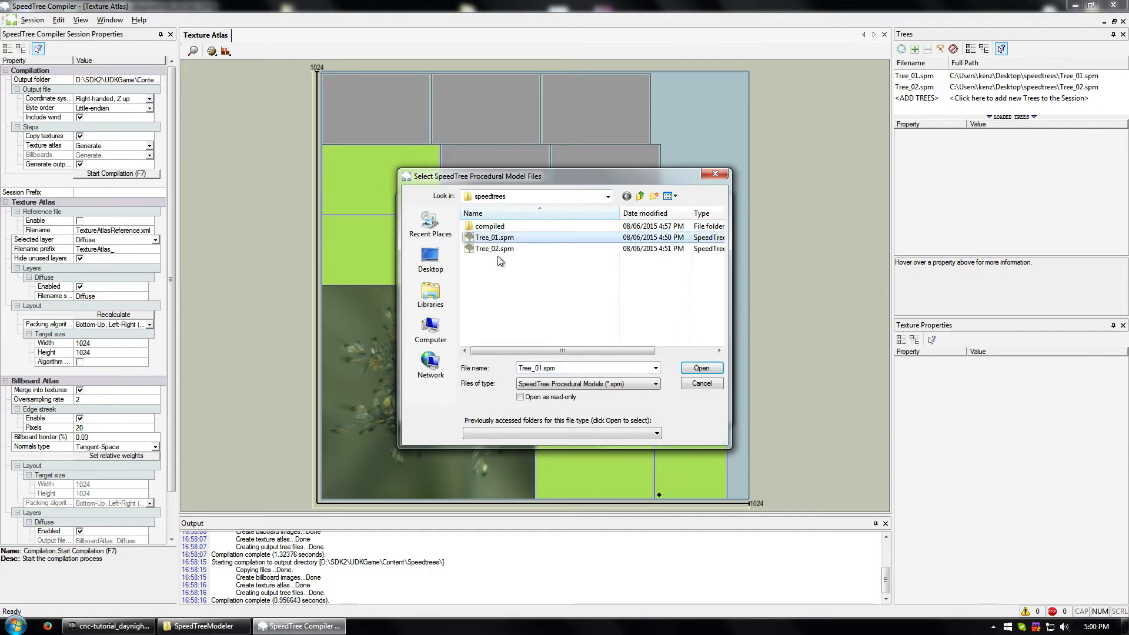
left_click(494, 248, "shift")
left_click(701, 368)
left_click(649, 409)
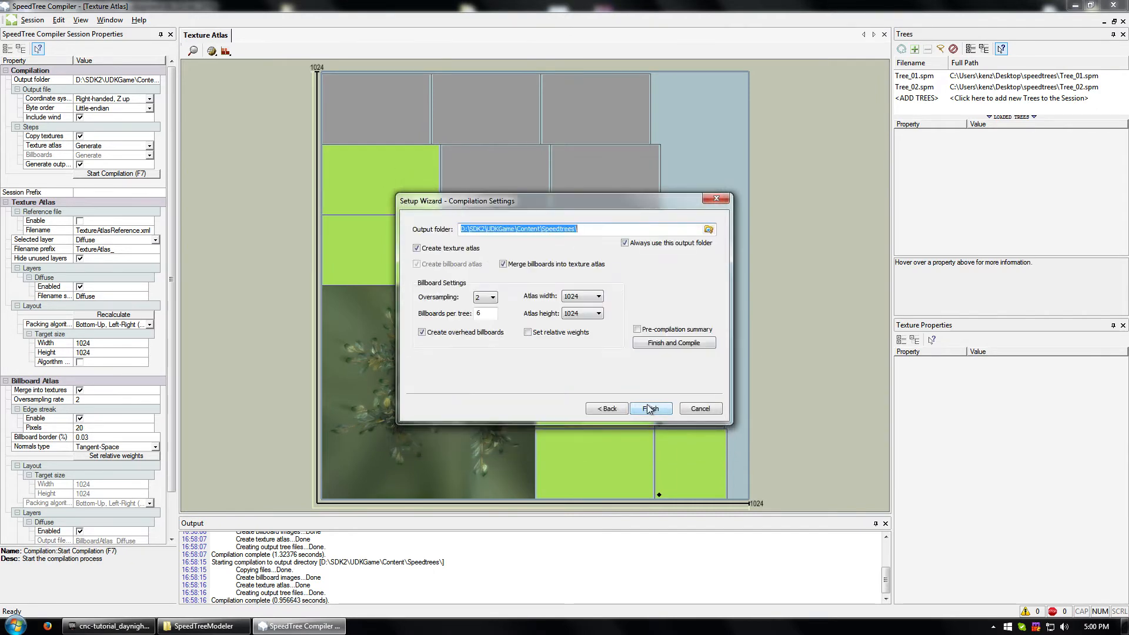
Step: Finish the session setup with billboard merging turned off, and re-enable merging the billboards into the texture atlas in the session properties
left_click(508, 265)
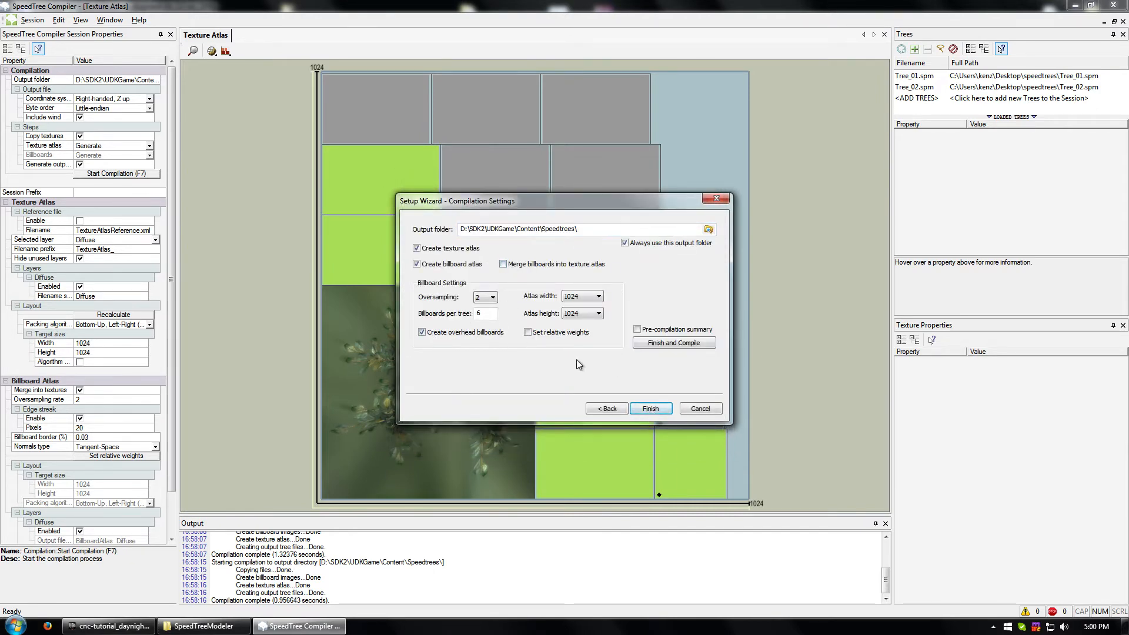
left_click(651, 409)
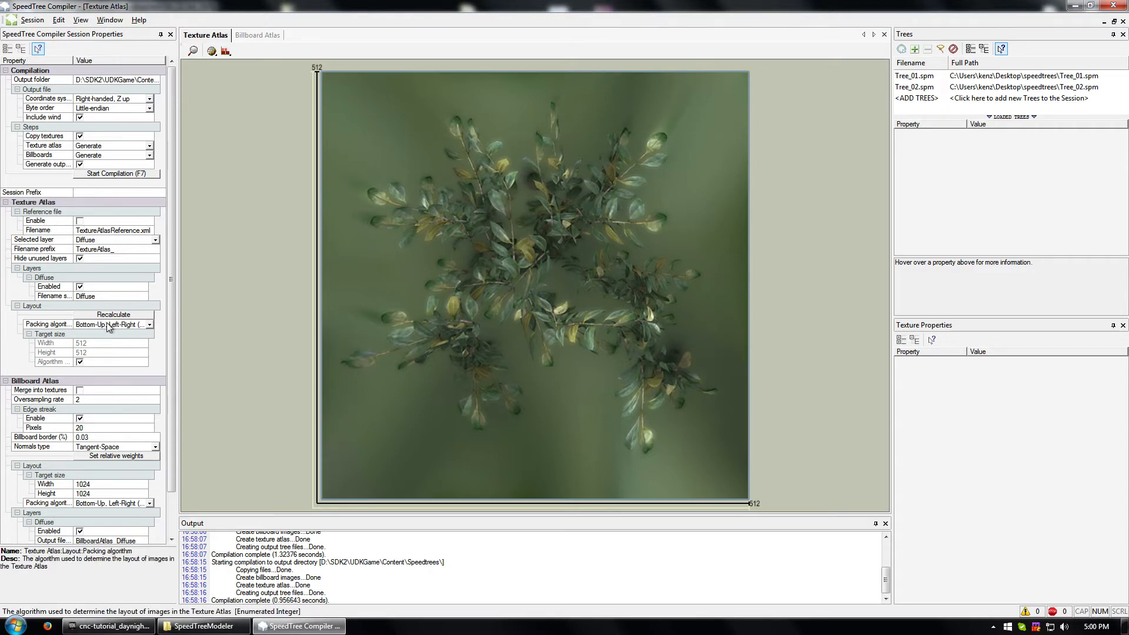
left_click(80, 390)
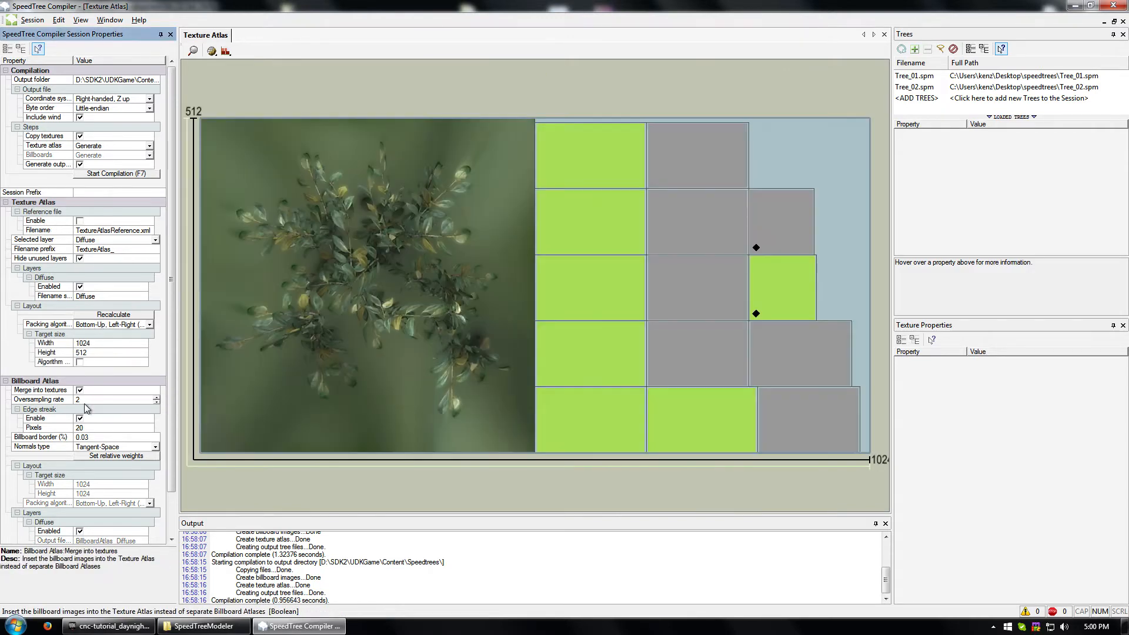
Step: Compile the new session and close the compilation report
left_click(33, 21)
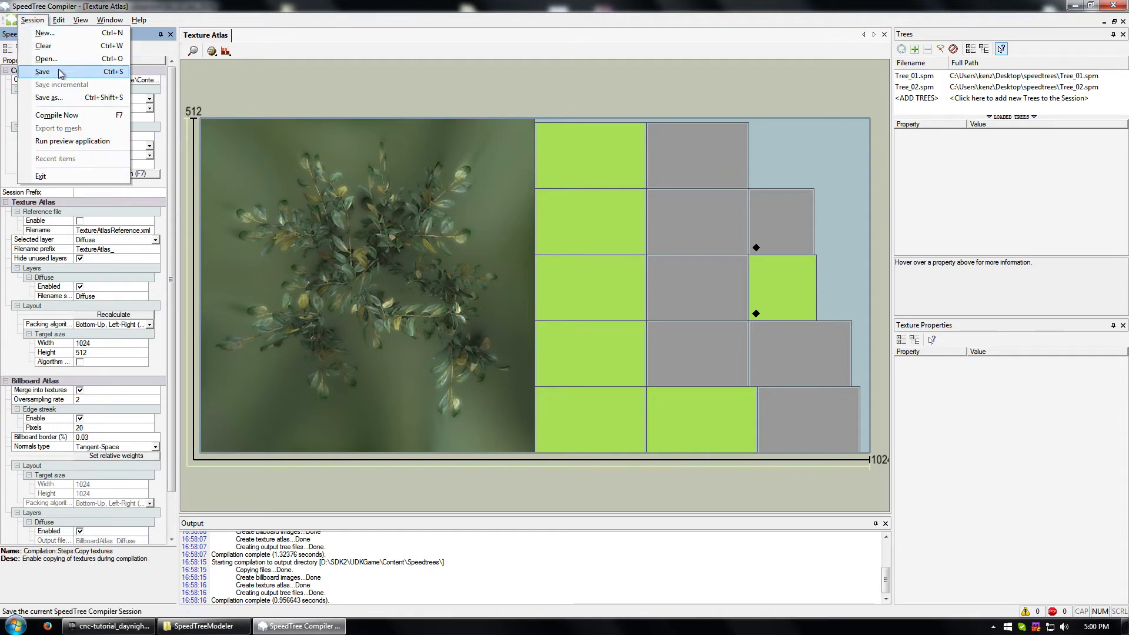
left_click(81, 122)
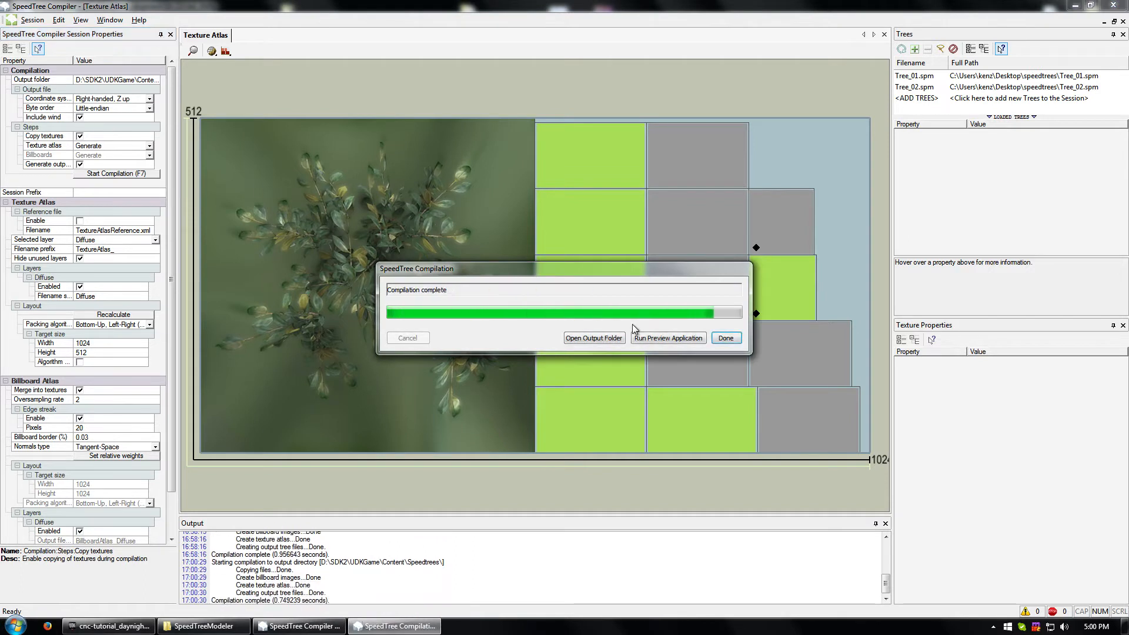
left_click(727, 338)
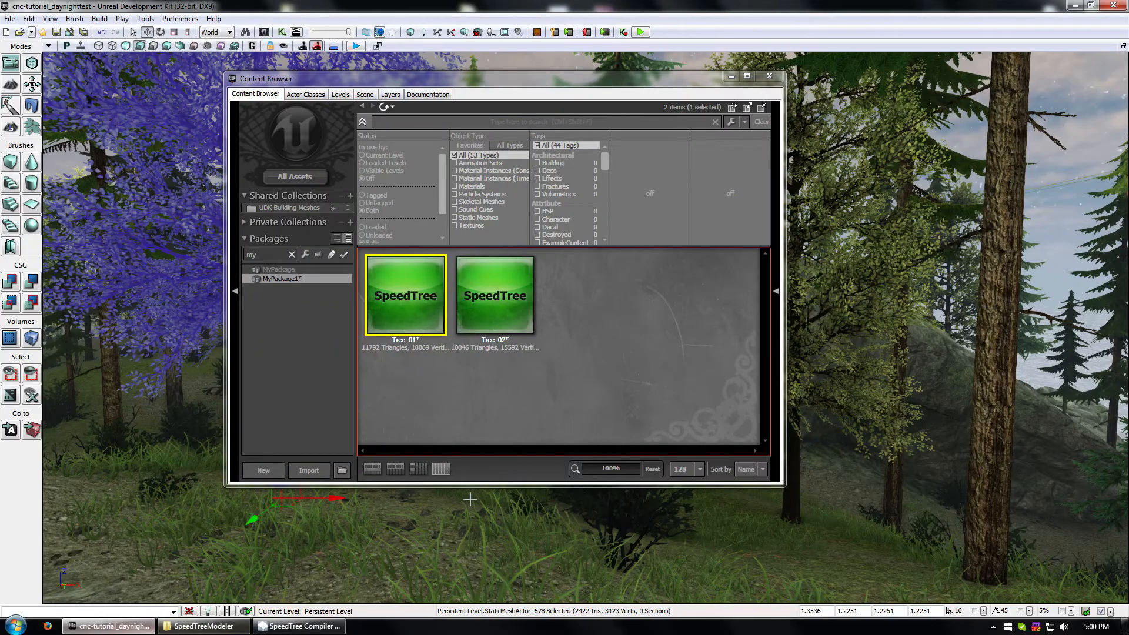
Step: Switch to Unreal Development Kit and import all four TGA textures plus Tree_01.srt and Tree_02.srt from the Speedtrees folder into MyPackage1
left_click(590, 300)
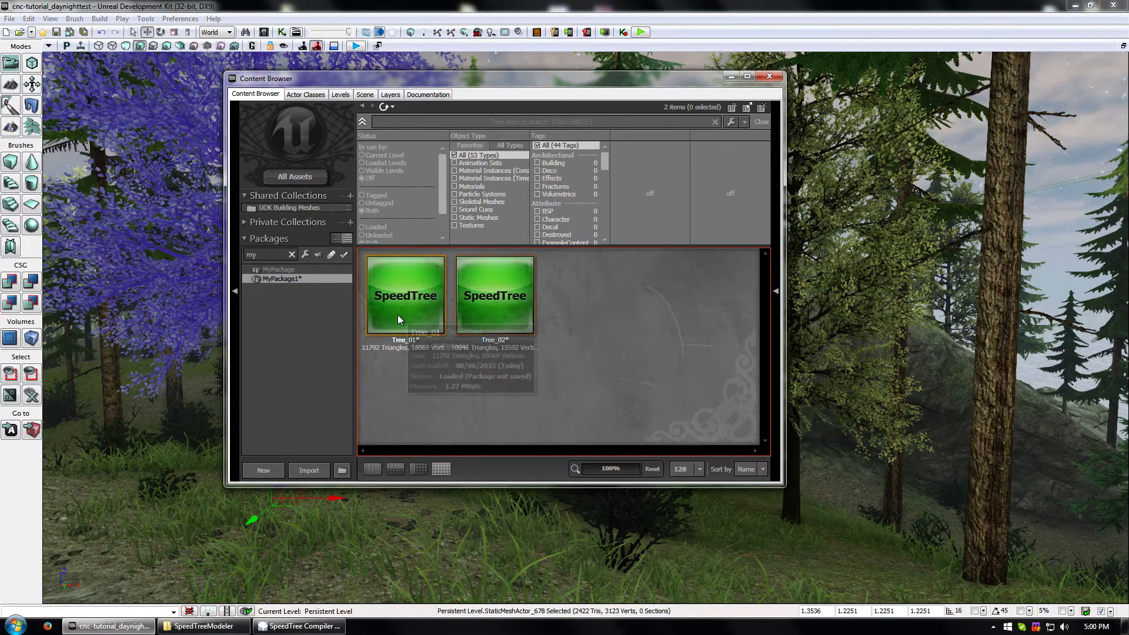
left_click(310, 472)
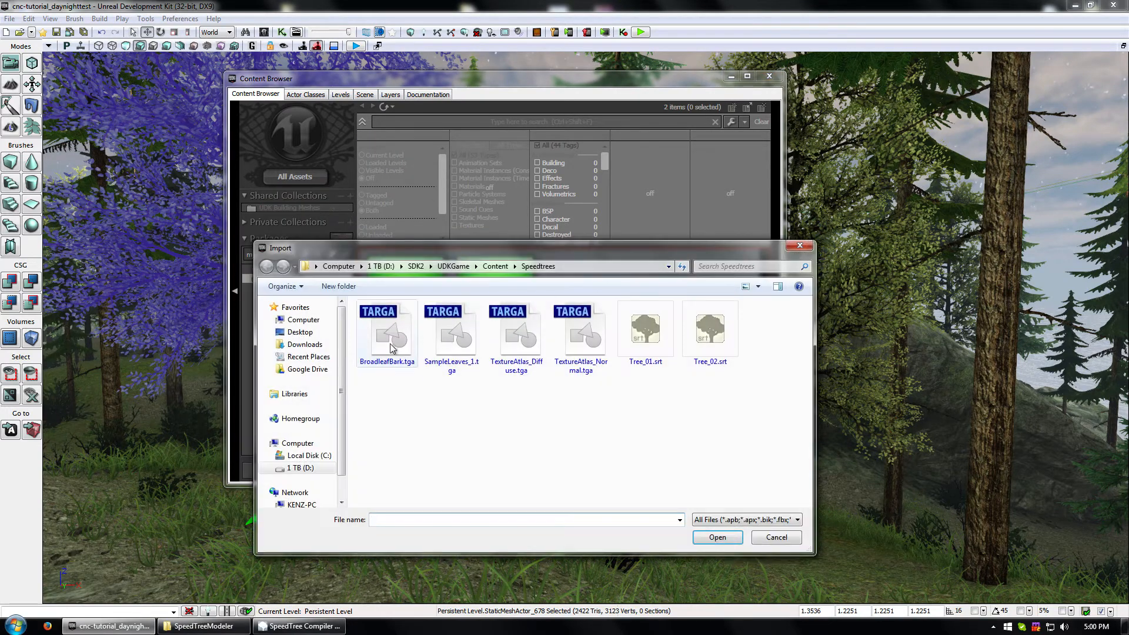
left_click_drag(770, 320, 394, 393)
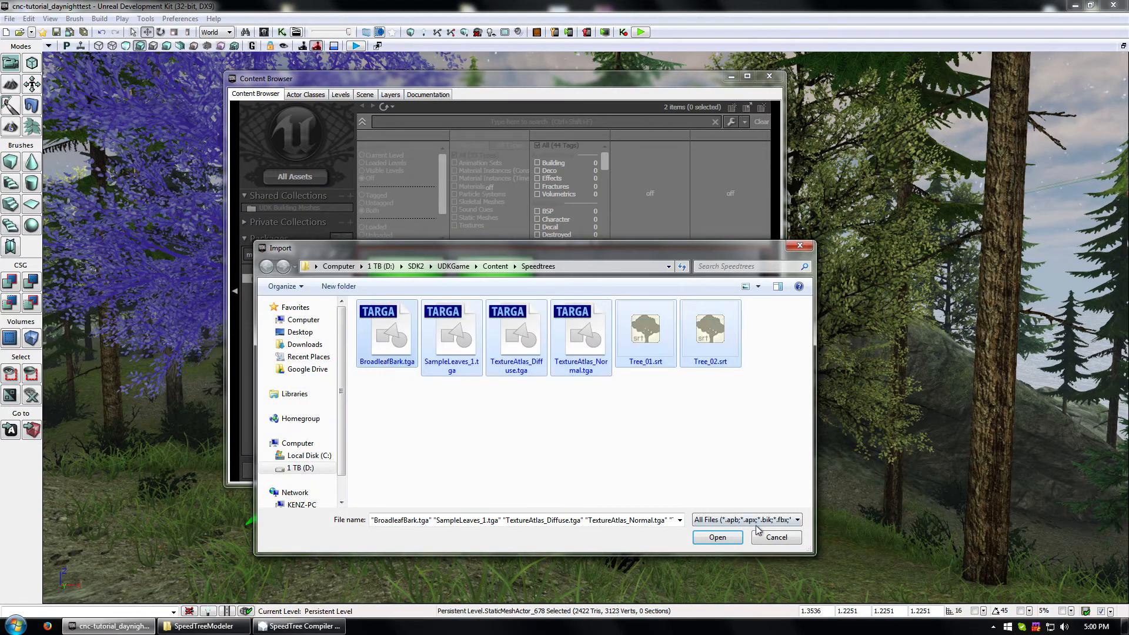
left_click(718, 537)
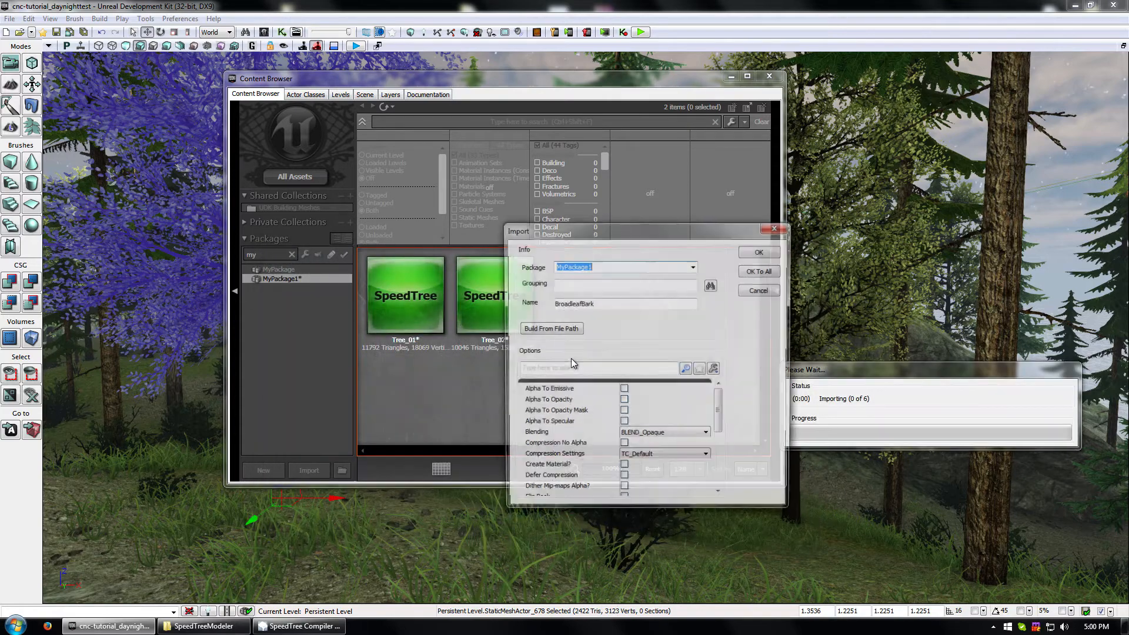
left_click(773, 271)
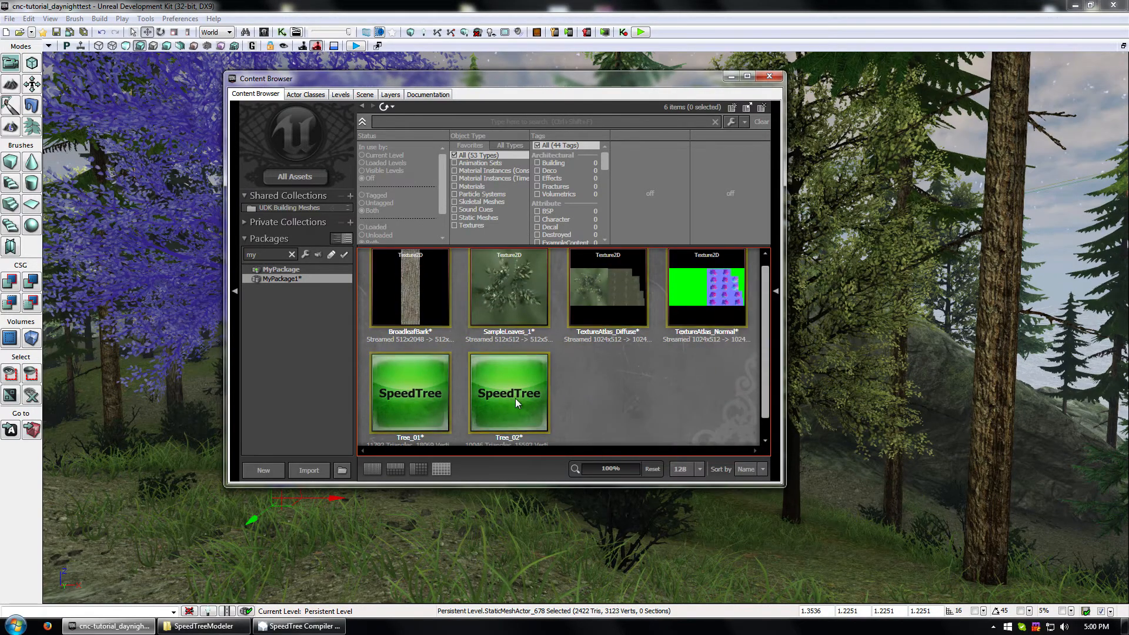
Step: Inspect the re-imported Tree_02 and Tree_01 of MyPackage1 in the SpeedTree Editor and compare them with Tree_01 of MyPackage
double_click(516, 398)
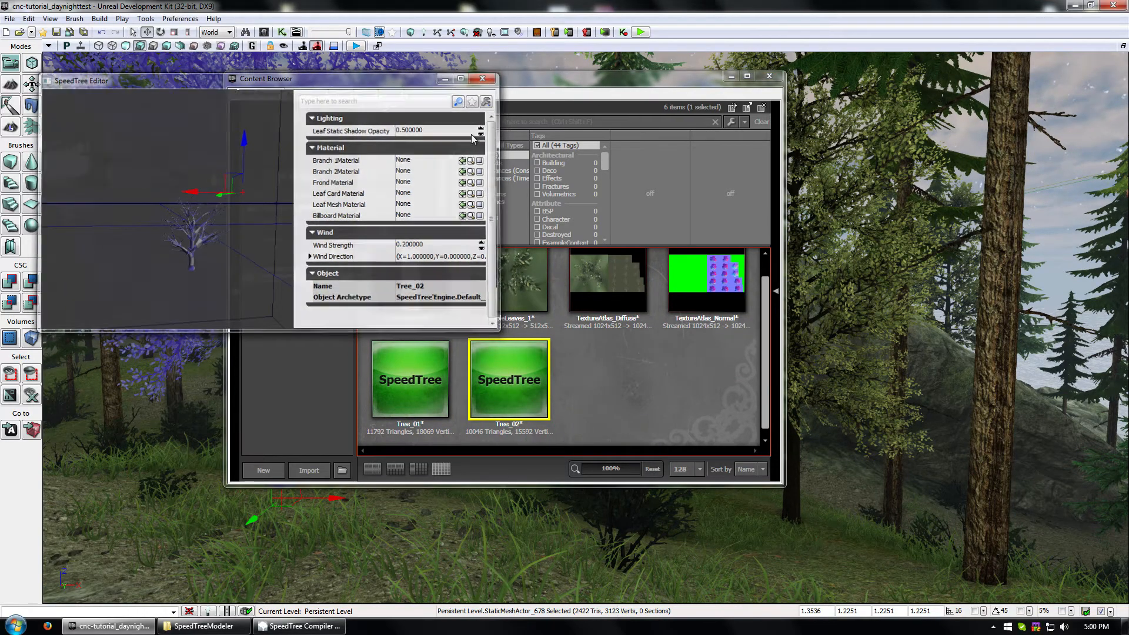
left_click(486, 76)
double_click(432, 388)
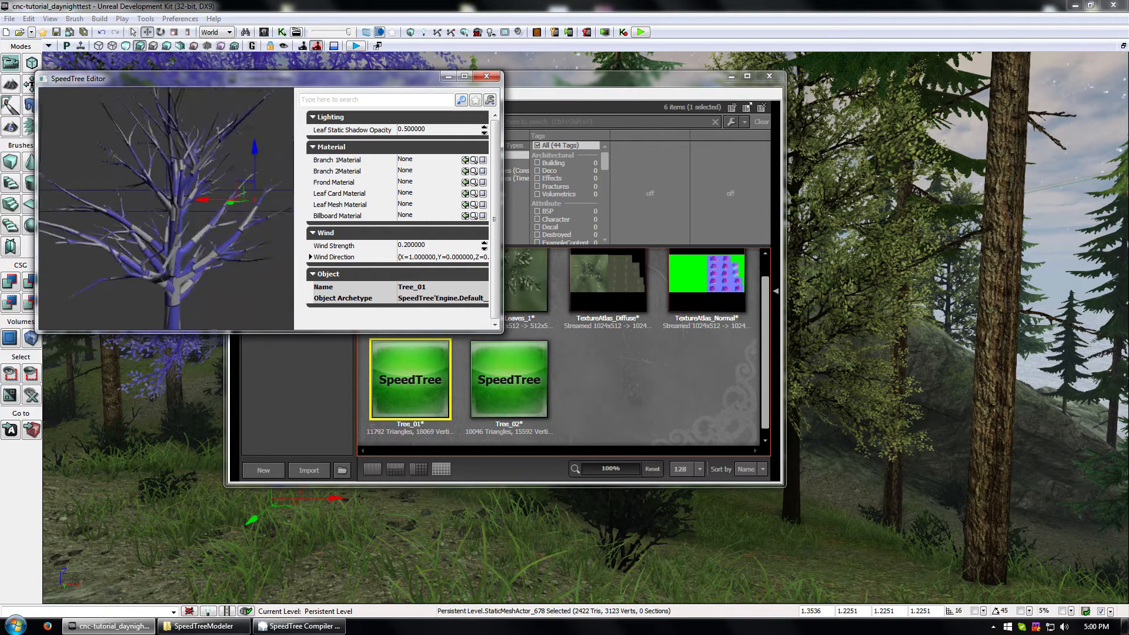
left_click(486, 75)
left_click(294, 270)
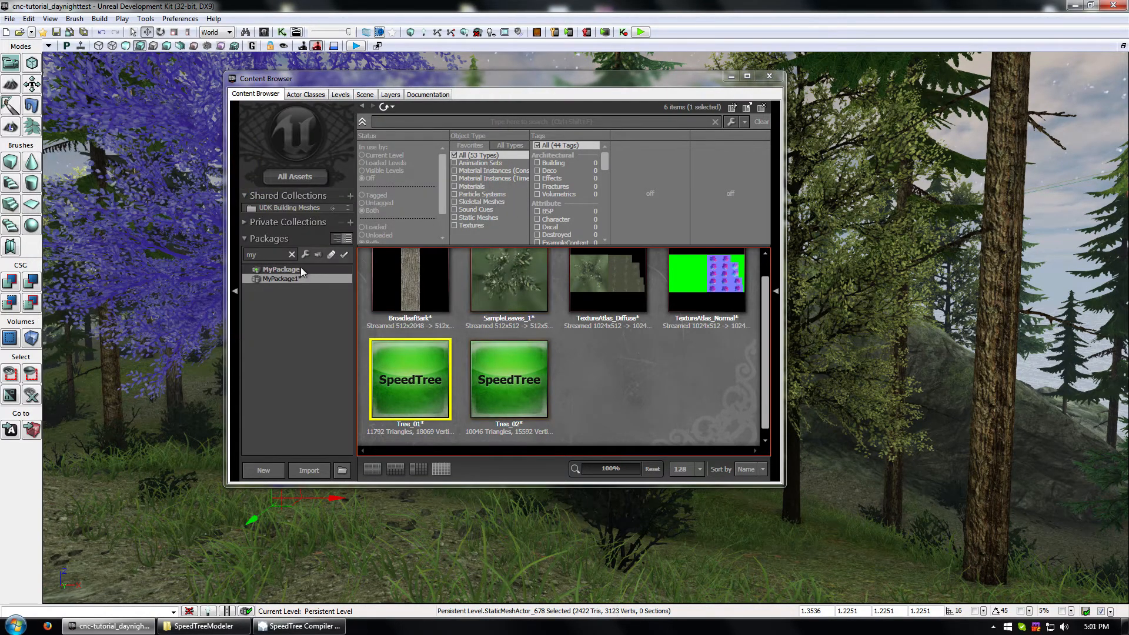
double_click(422, 381)
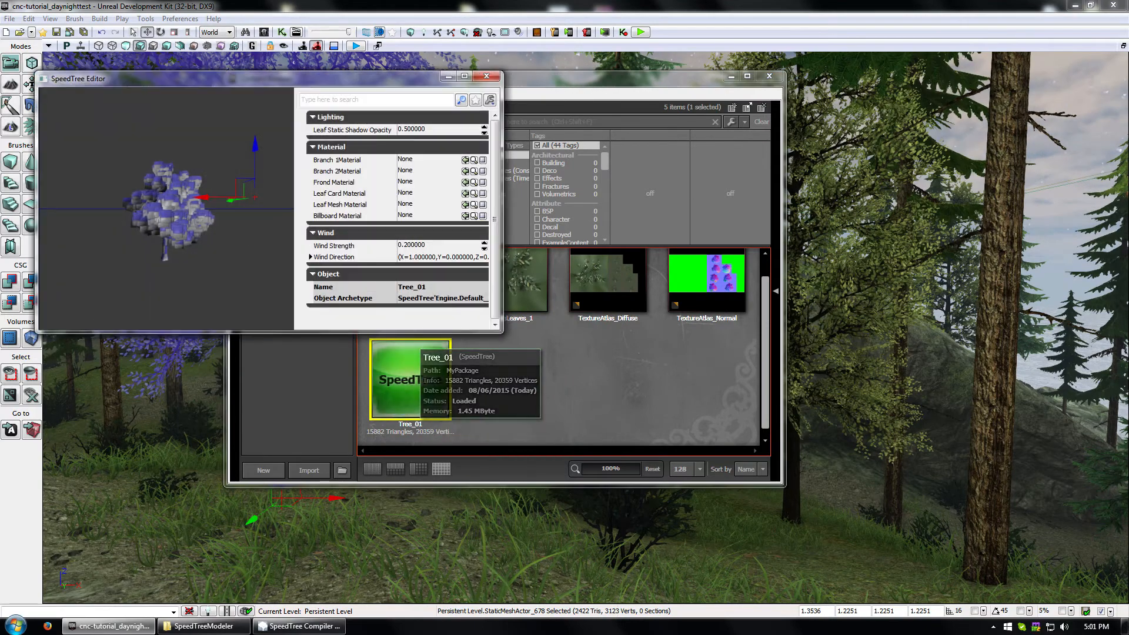
left_click_drag(183, 226, 421, 190)
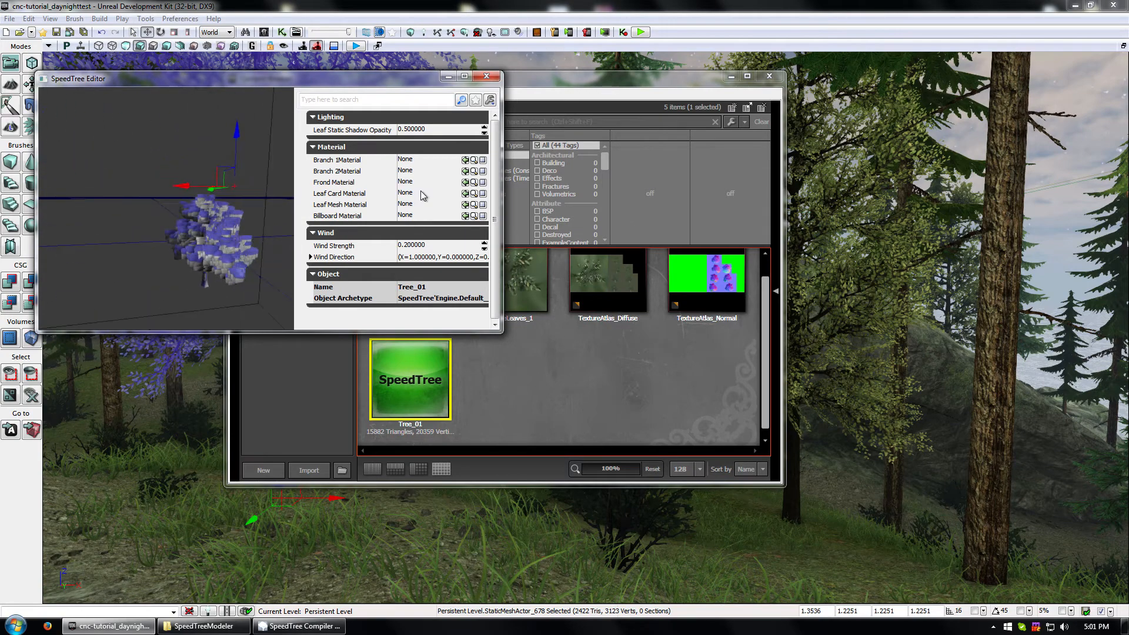
left_click(486, 75)
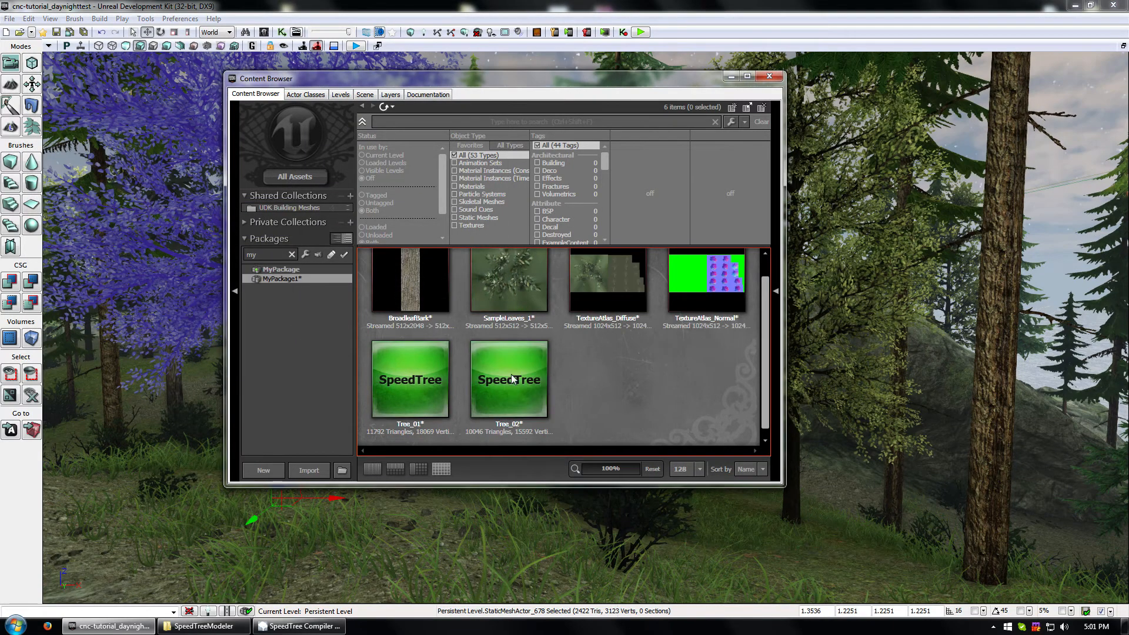
double_click(510, 378)
left_click(487, 76)
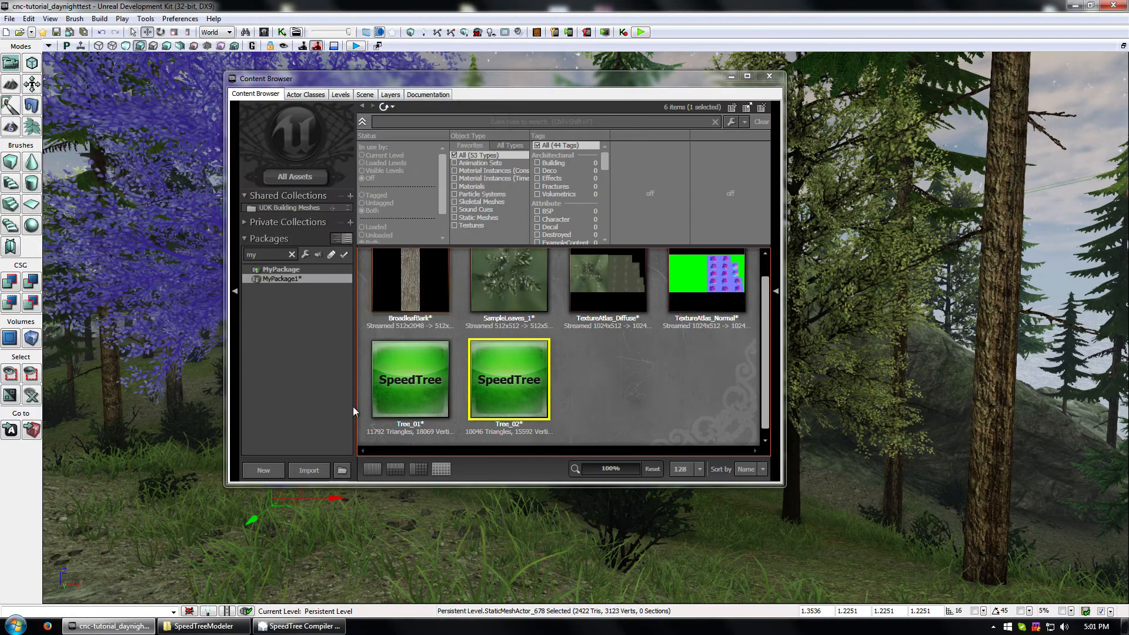
Step: Save MyPackage1 as MyPackage1.upk in the Speedtrees folder under UDKGame\Content
right_click(279, 281)
left_click(308, 291)
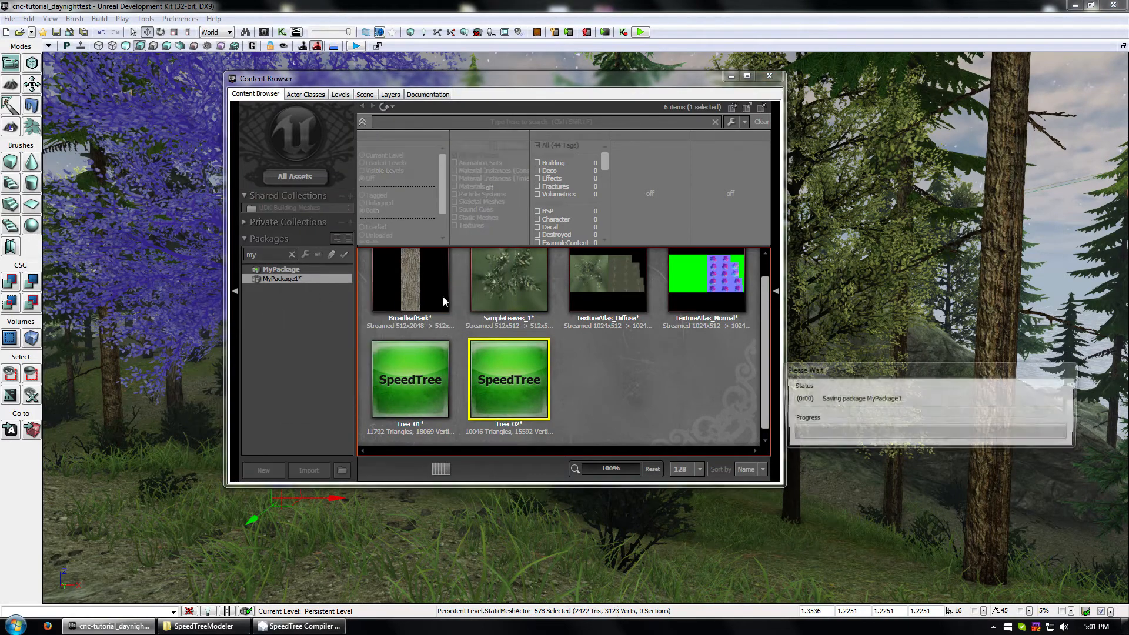
left_click(457, 266)
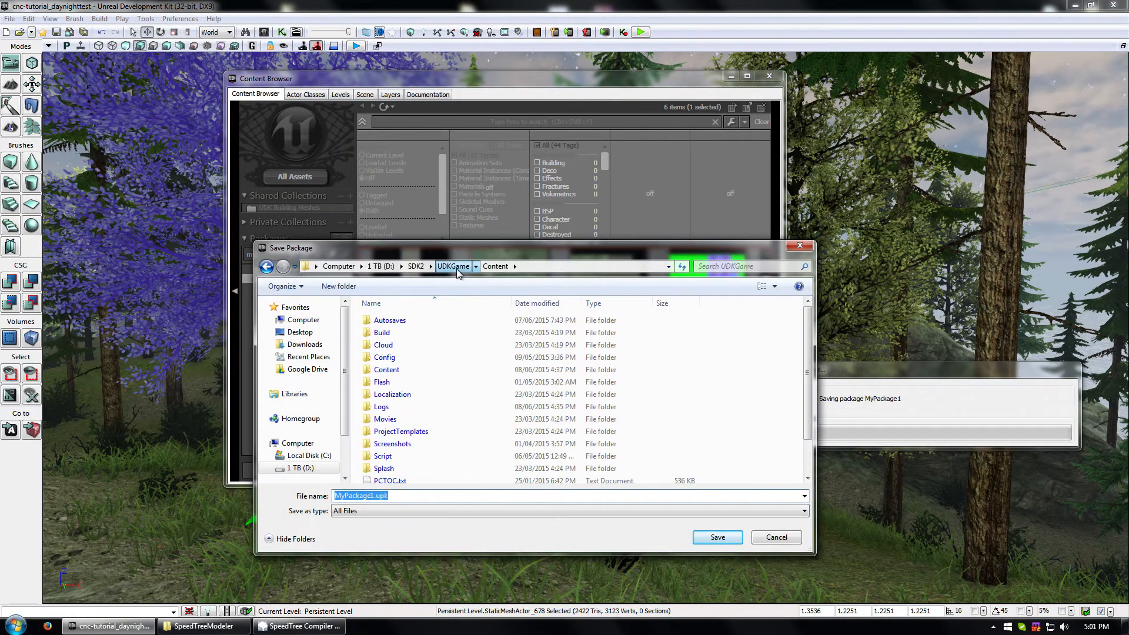
left_click(494, 266)
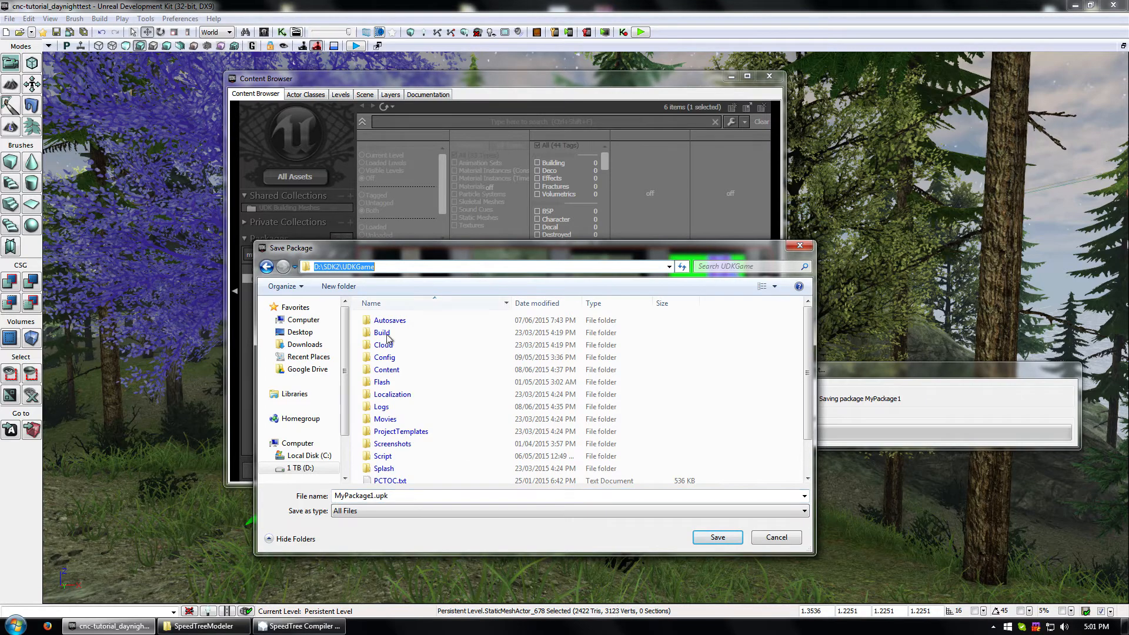
double_click(381, 372)
double_click(388, 369)
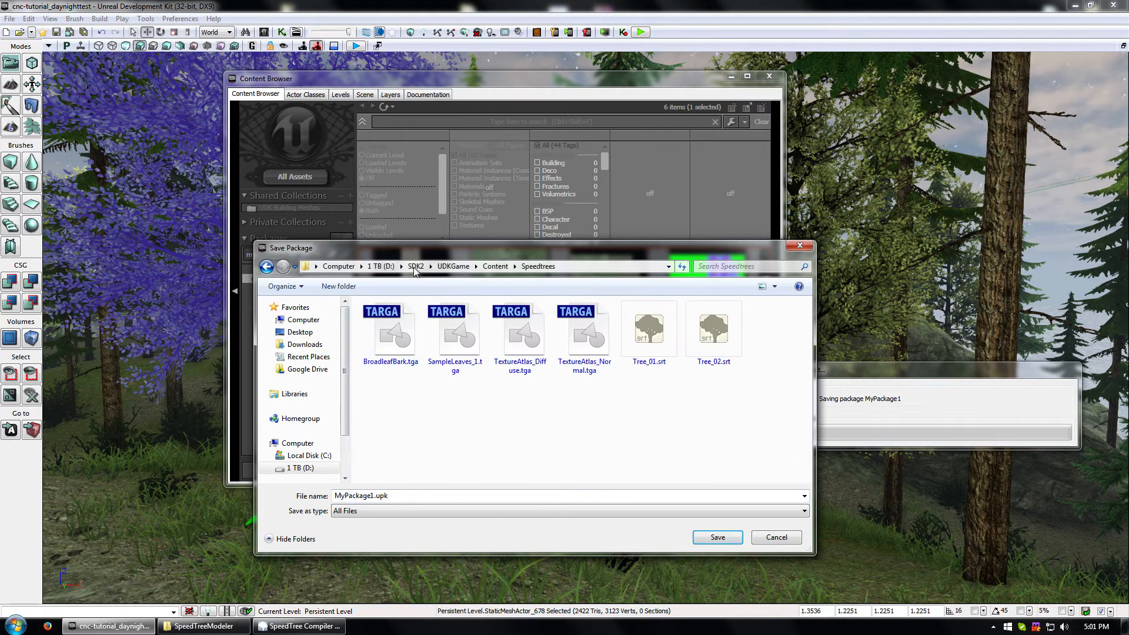
left_click(699, 535)
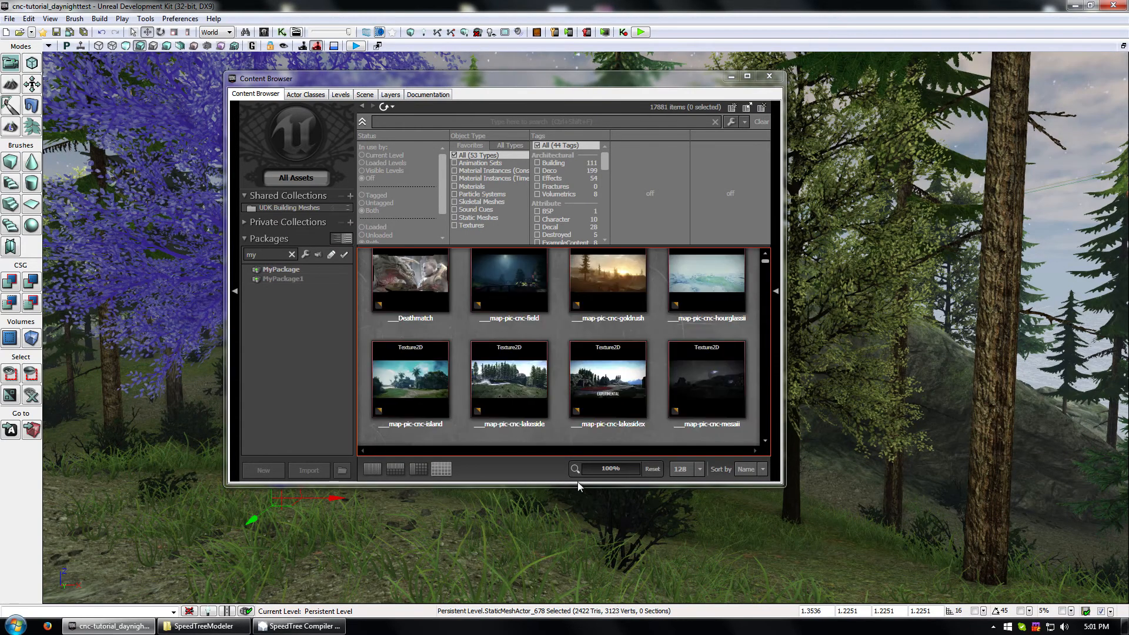
Step: Close Unreal Development Kit and relaunch it from the desktop
left_click(769, 77)
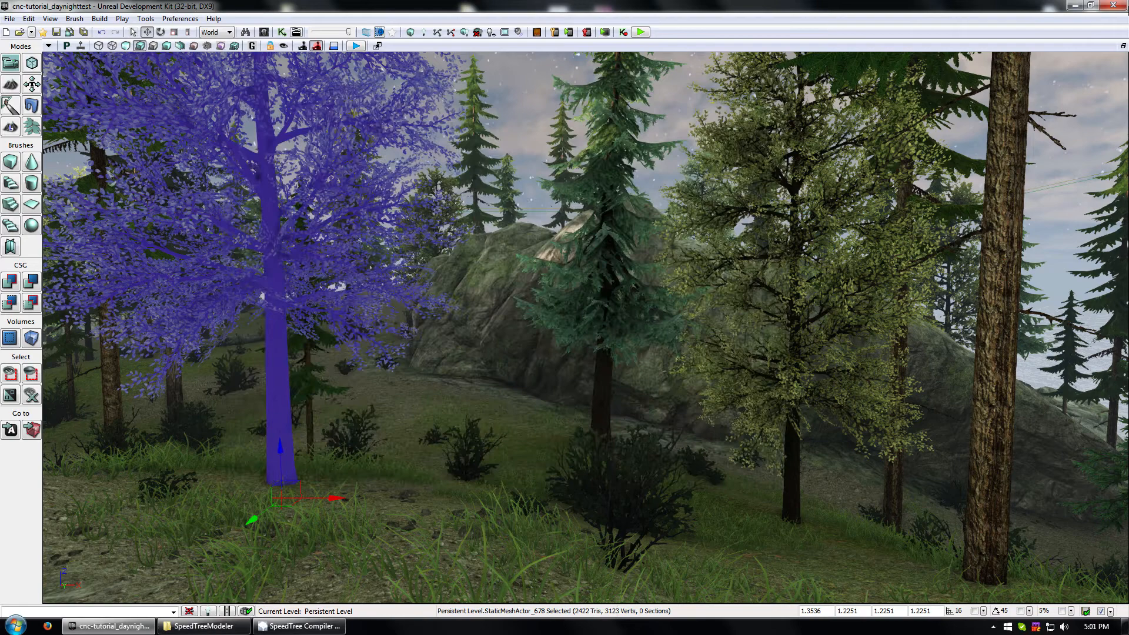
left_click(1115, 6)
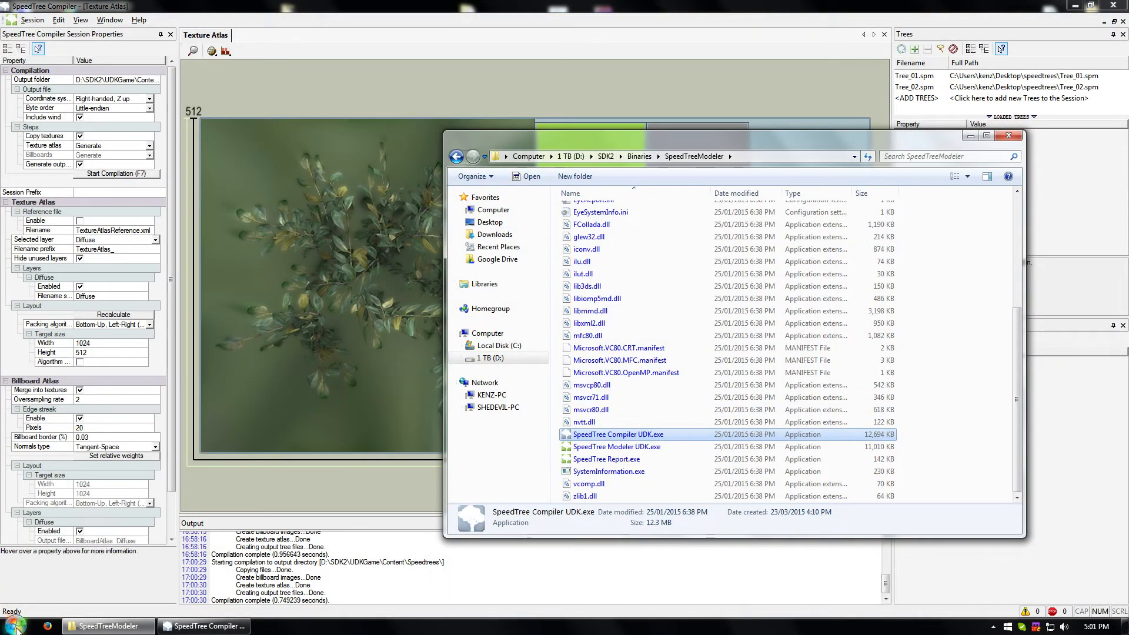
left_click(122, 628)
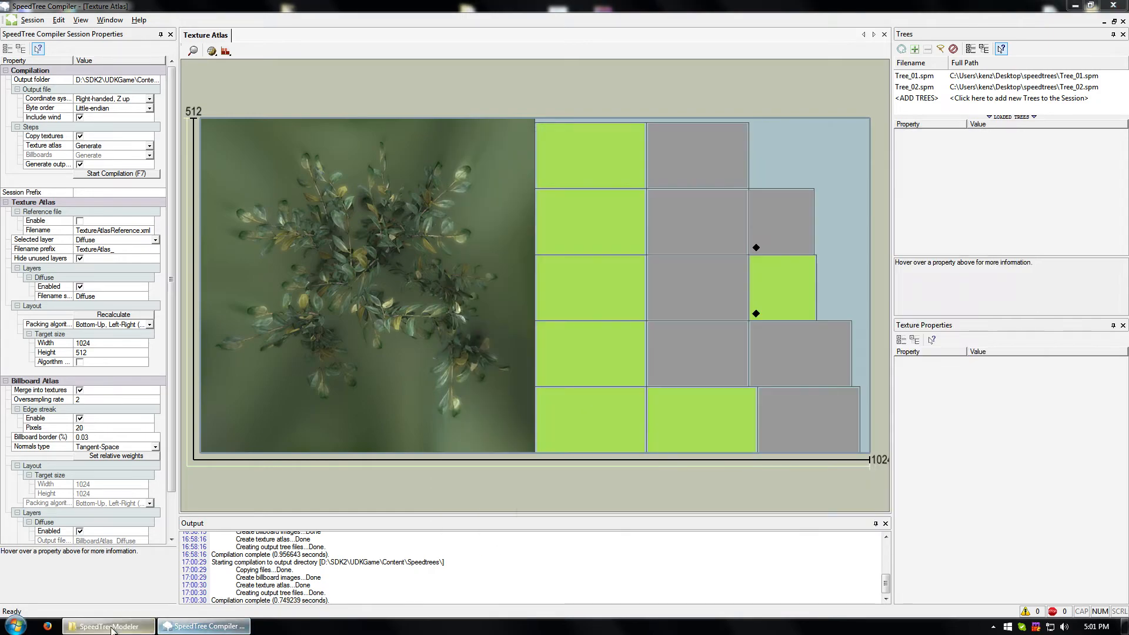
left_click(111, 628)
left_click(117, 627)
left_click(181, 626)
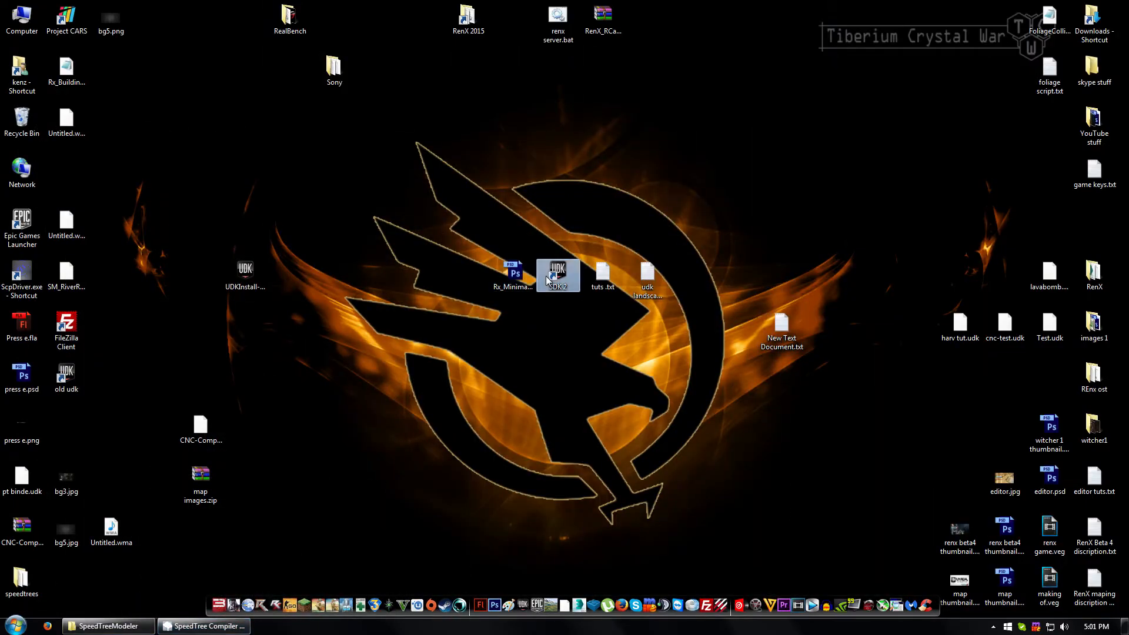
left_click(224, 533)
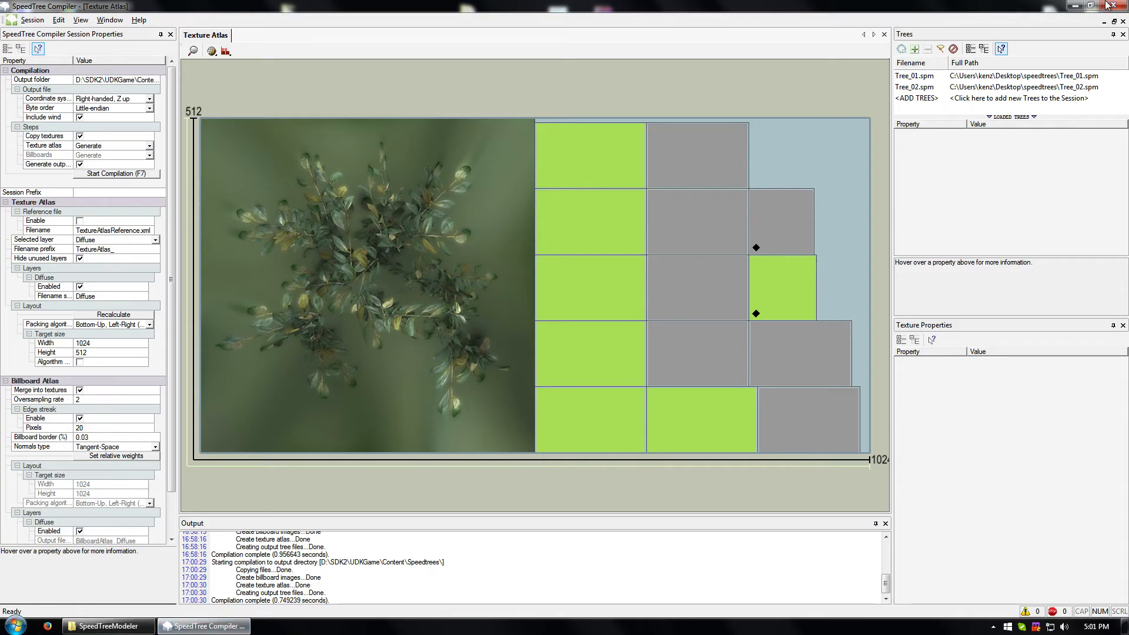
left_click(109, 627)
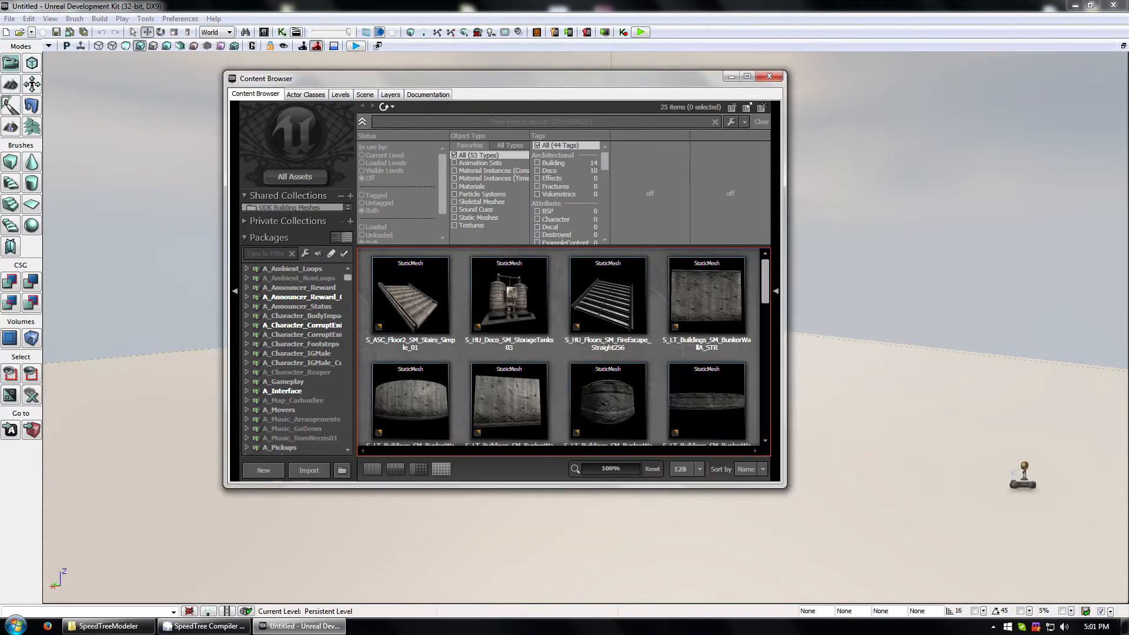
Step: Filter the packages by "my" and place Tree_01 from MyPackage1 in the untitled level
left_click(277, 251)
type("my")
left_click(285, 280)
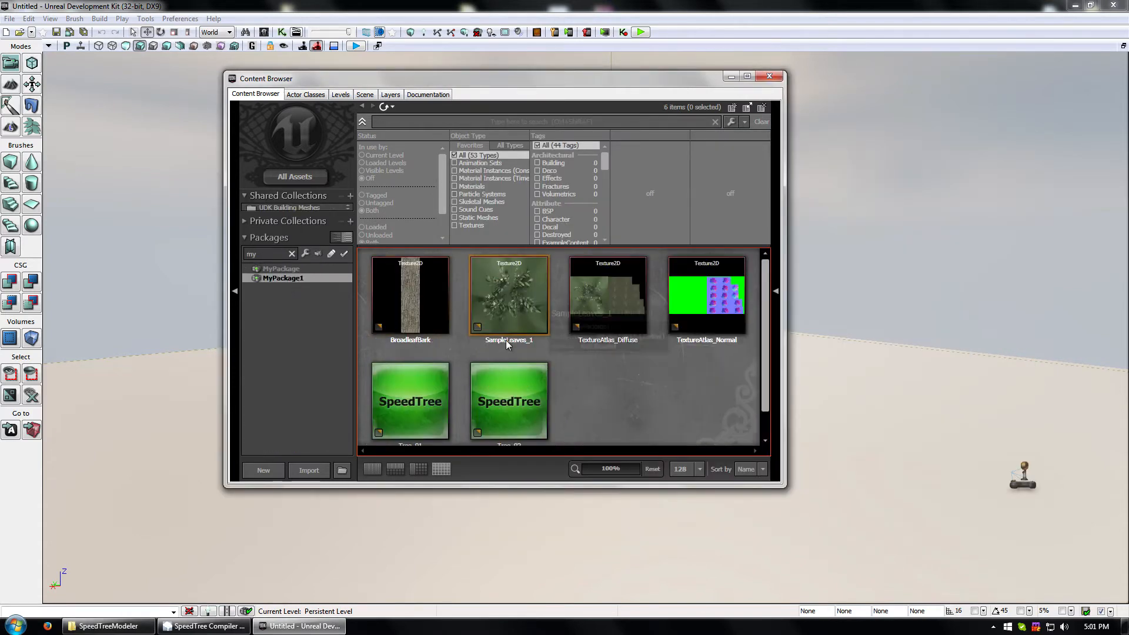
double_click(410, 377)
left_click_drag(223, 247, 230, 206)
left_click(486, 77)
left_click_drag(415, 371, 865, 415)
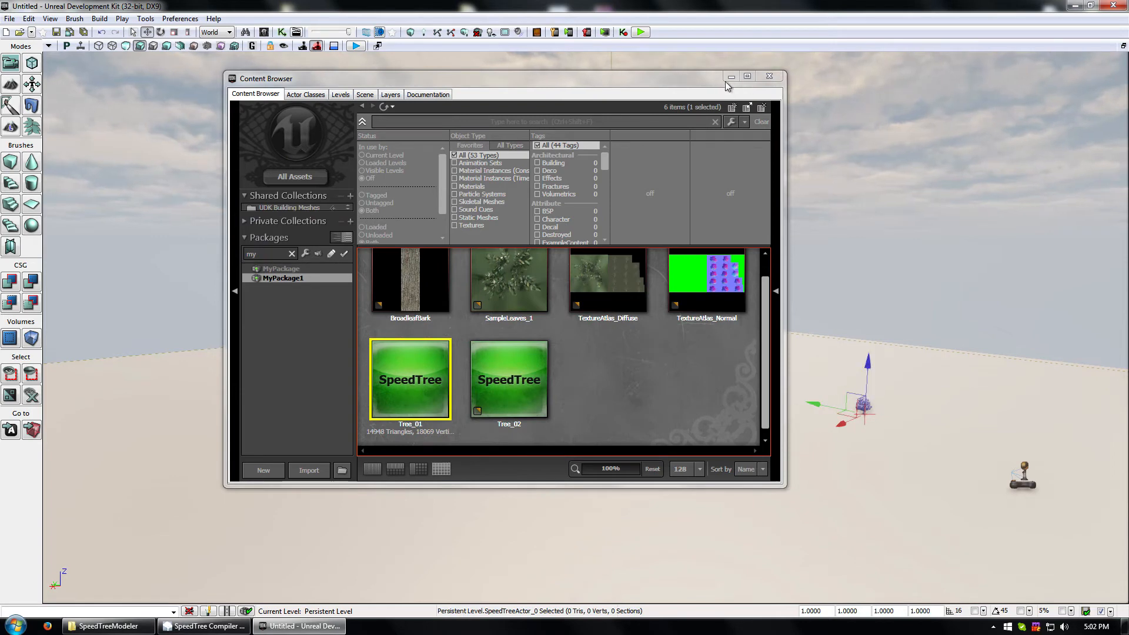
Step: Uncover the level view and examine the placed Tree_01 from close up
left_click_drag(726, 83, 396, 78)
left_click(833, 396)
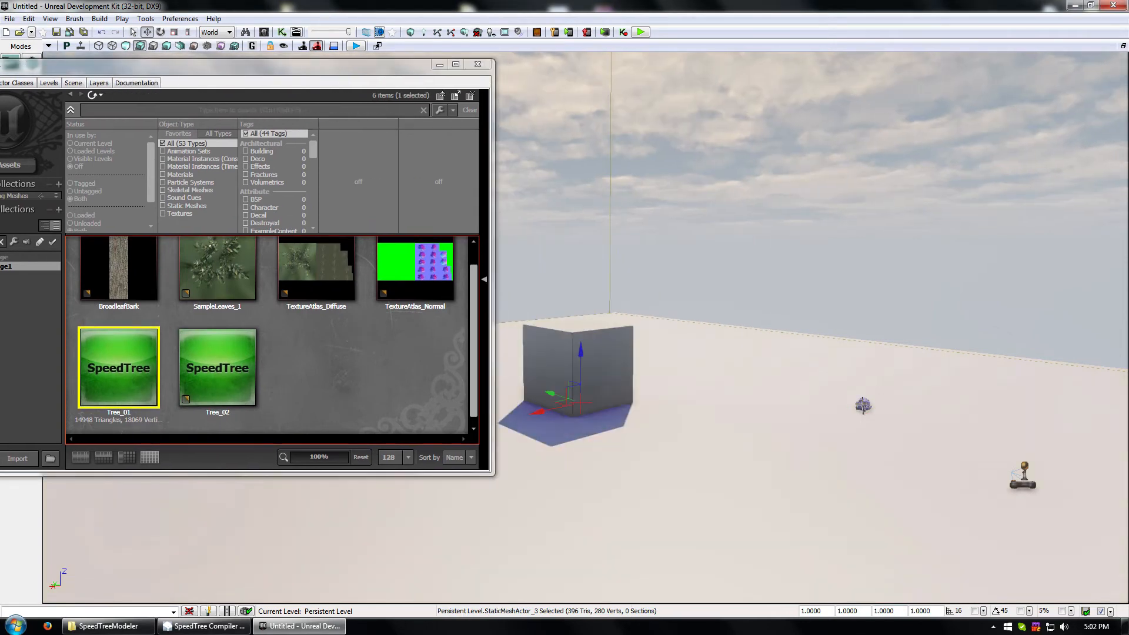
left_click(863, 406)
left_click_drag(839, 425, 882, 506)
key("w")
left_click(925, 391)
left_click_drag(892, 393, 854, 374)
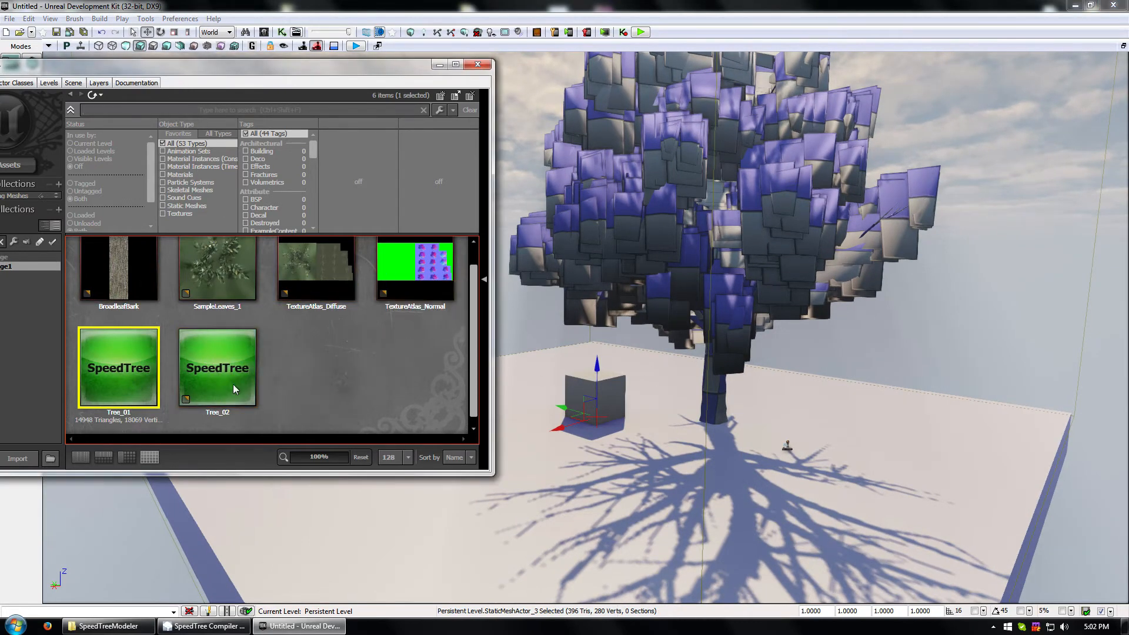
Step: Bring up Tree_02 in the SpeedTree Editor and search all assets for "leave"
double_click(234, 389)
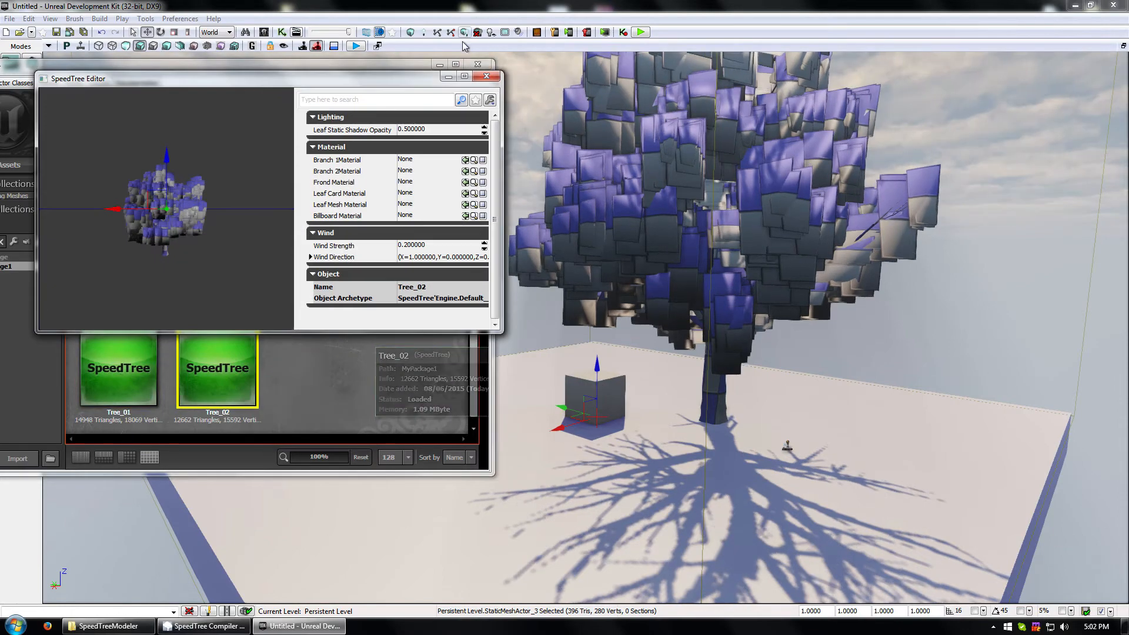
left_click(410, 67)
left_click_drag(396, 66, 1116, 114)
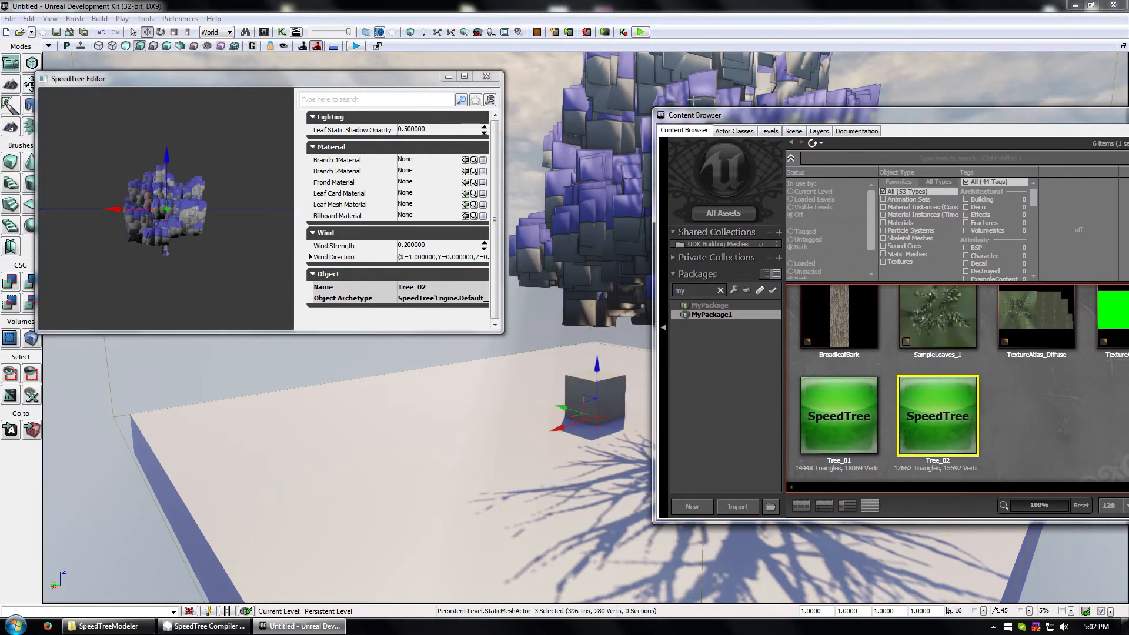
left_click(839, 159)
type("leave")
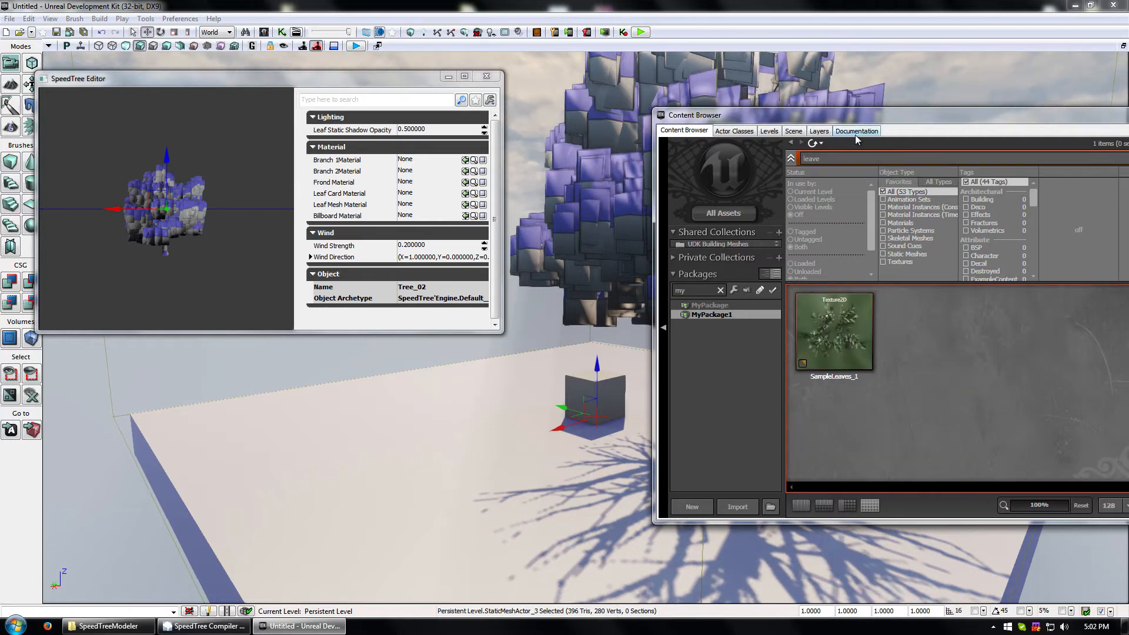
left_click(833, 352)
left_click(724, 213)
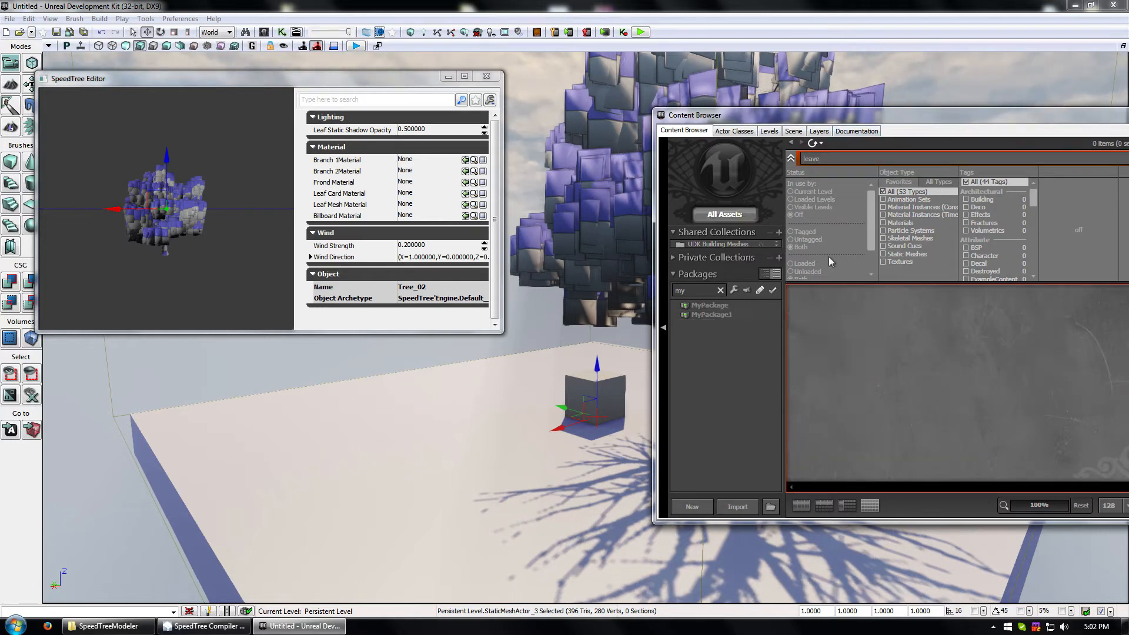
Step: Find and select the MatInst_OaktreeLeaves material instance among the leaf assets, keeping the Tree_02 properties accessible
left_click(839, 332)
left_click_drag(962, 120, 814, 82)
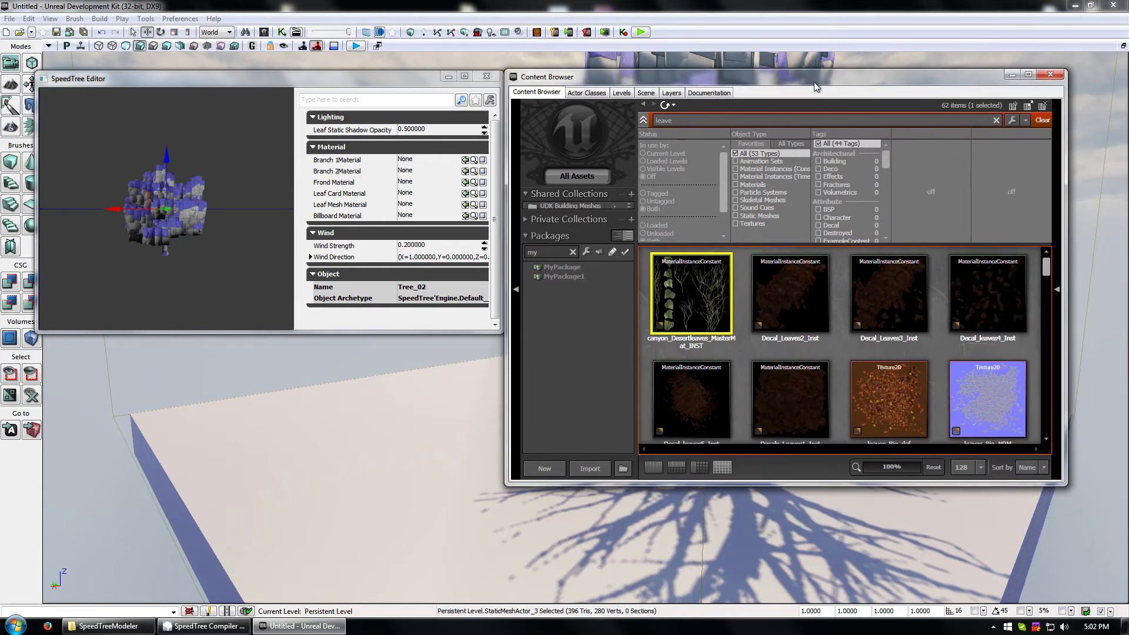
scroll(881, 386, "down", 1)
scroll(901, 381, "down", 6)
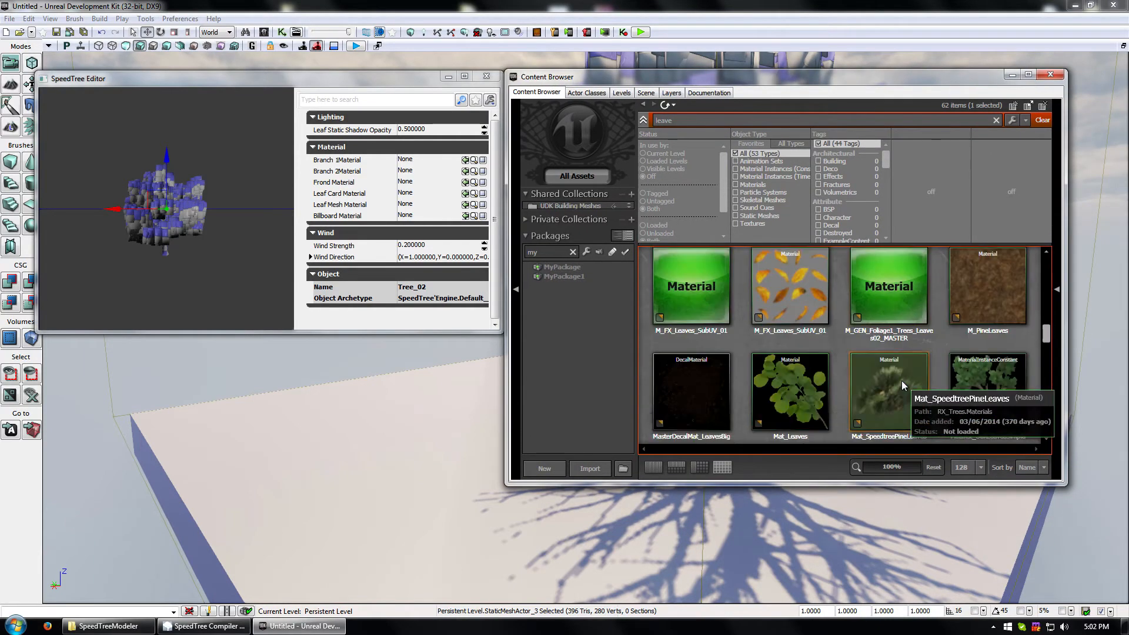
scroll(943, 394, "down", 1)
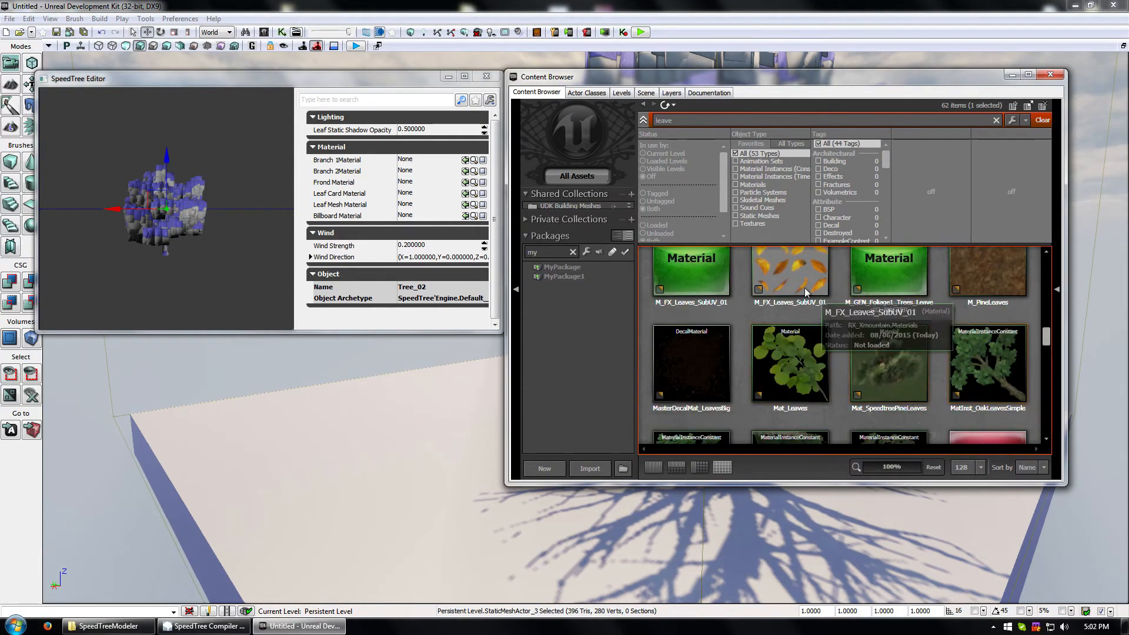
scroll(905, 384, "down", 2)
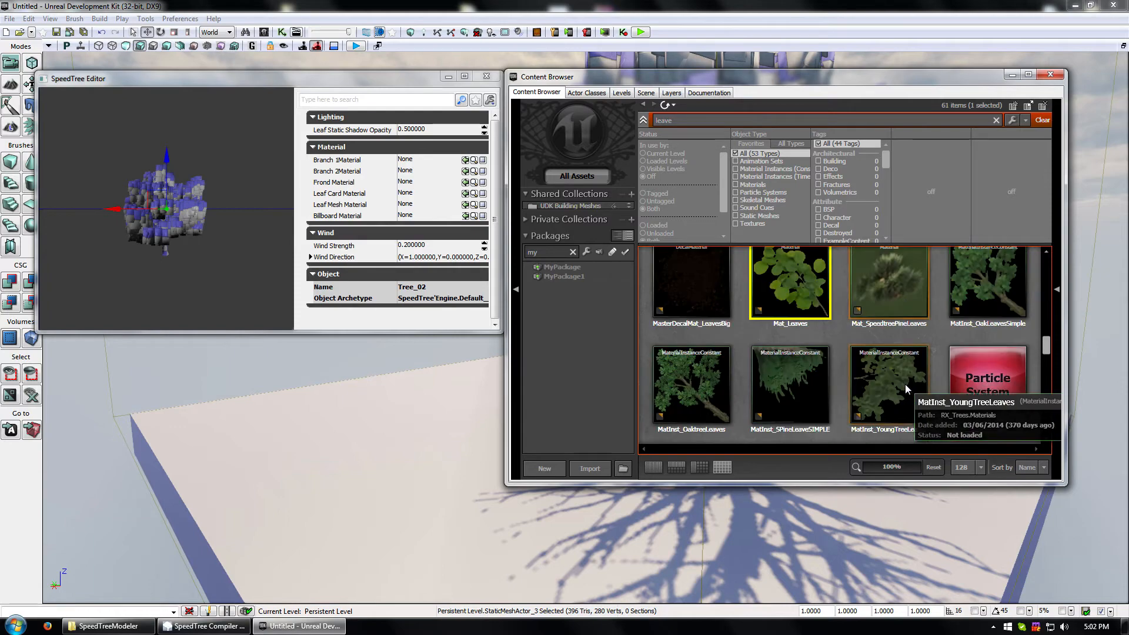
left_click(694, 350)
left_click_drag(689, 79, 557, 355)
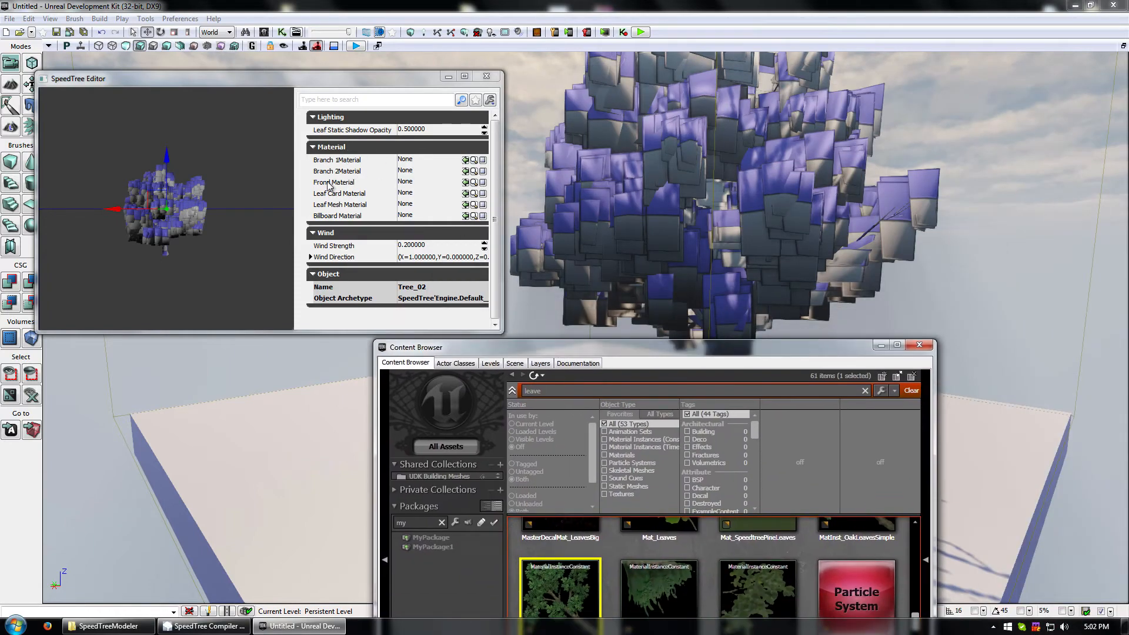
Step: Assign MatInst_OaktreeLeaves to Tree_02's frond, leaf card, leaf mesh and billboard materials
left_click(465, 182)
left_click(465, 193)
left_click(465, 204)
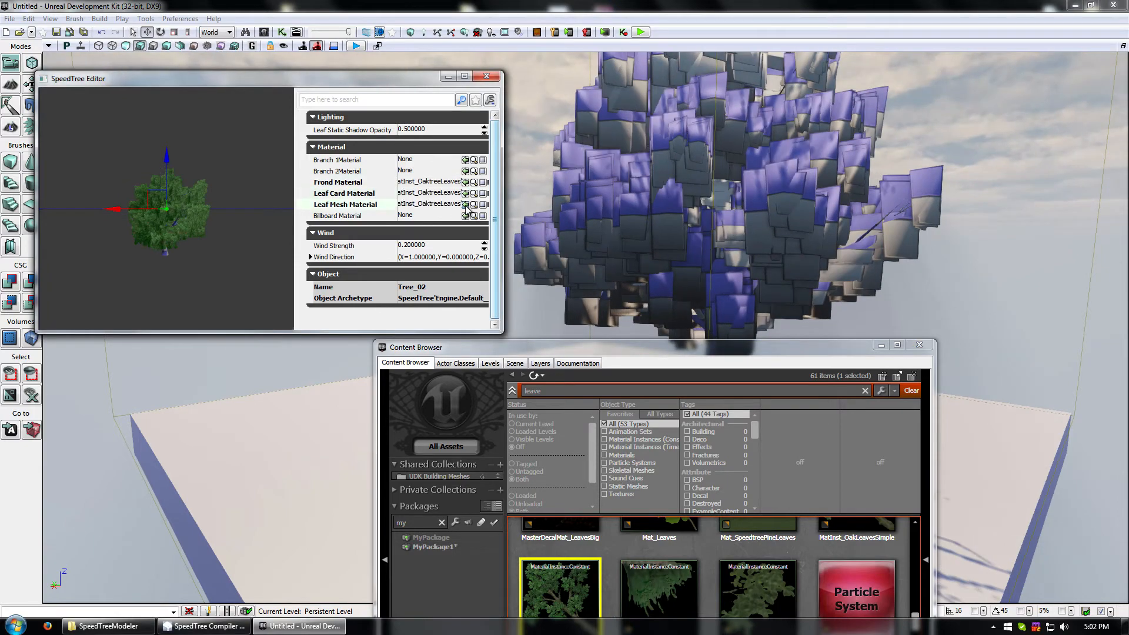
left_click(465, 215)
Step: Assign MatInst_OaktreeLeaves to Tree_01's billboard, leaf mesh, leaf card and frond materials, and check the tree in the level
left_click_drag(455, 82, 993, 124)
left_click(465, 215)
left_click(464, 204)
left_click(464, 193)
left_click(464, 182)
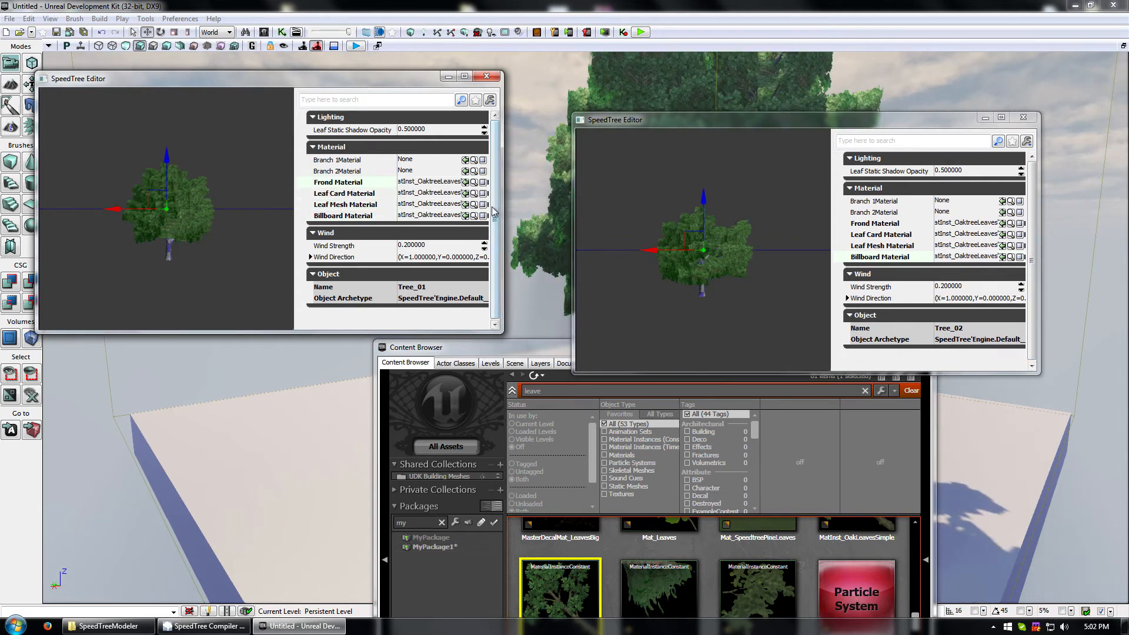
left_click_drag(757, 115, 962, 141)
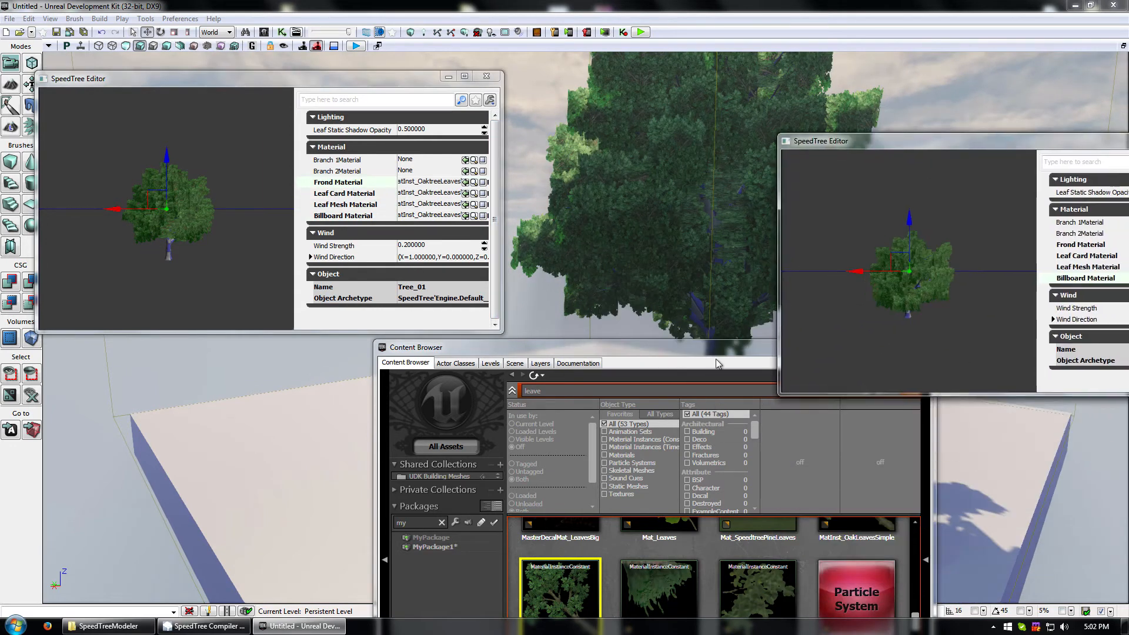
left_click_drag(703, 212, 724, 194)
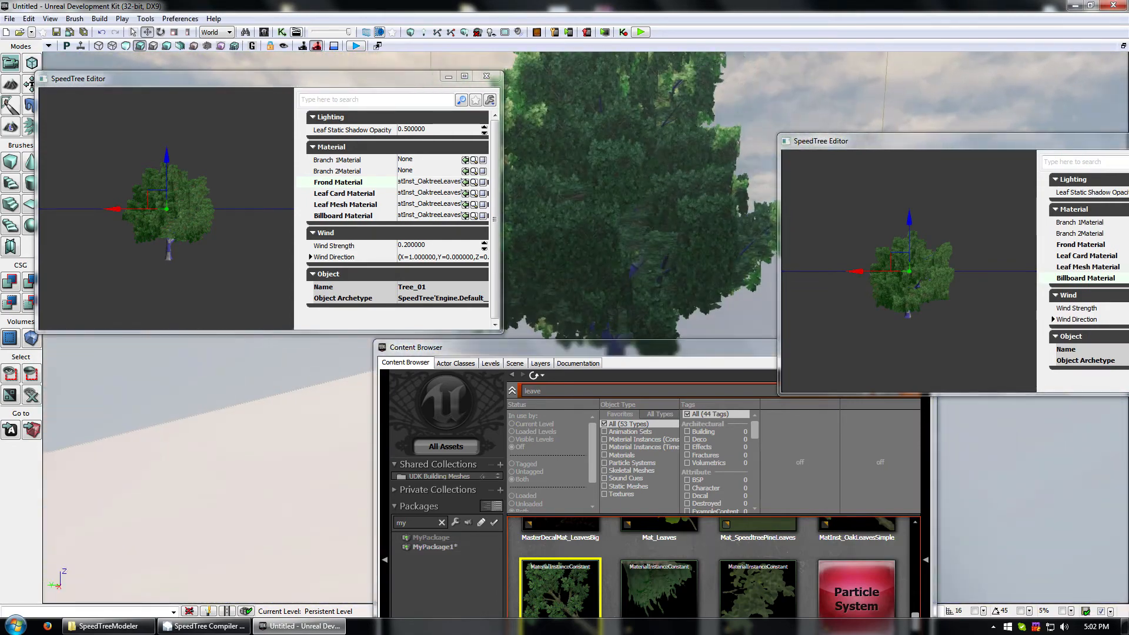
Step: Search all assets for "tree" and filter the results to materials and material instances
double_click(704, 347)
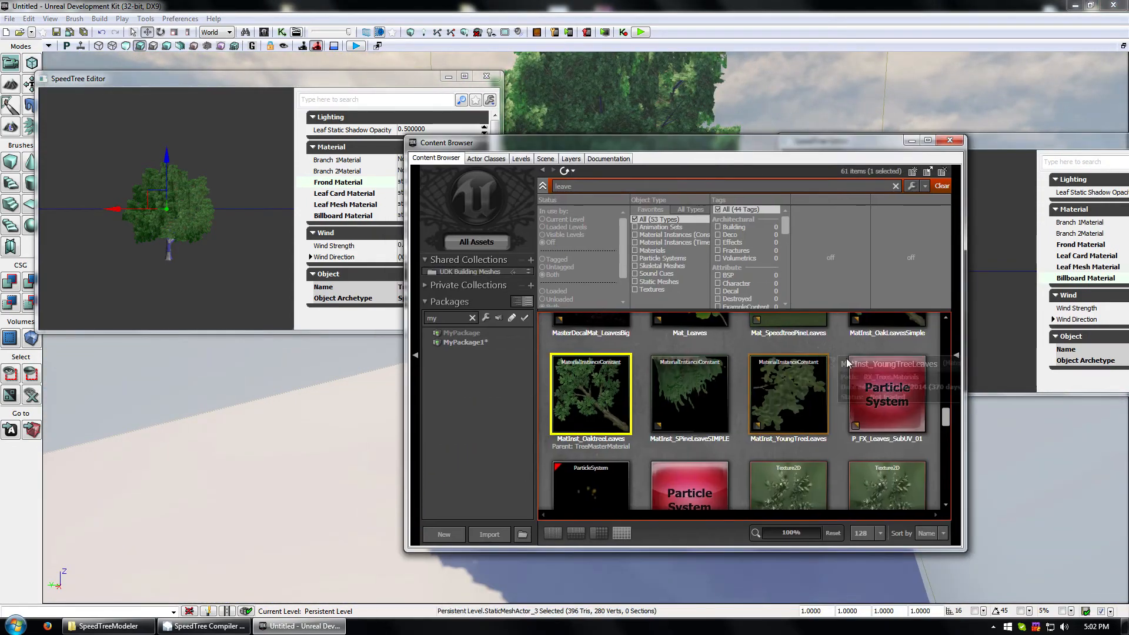
left_click_drag(578, 186, 435, 202)
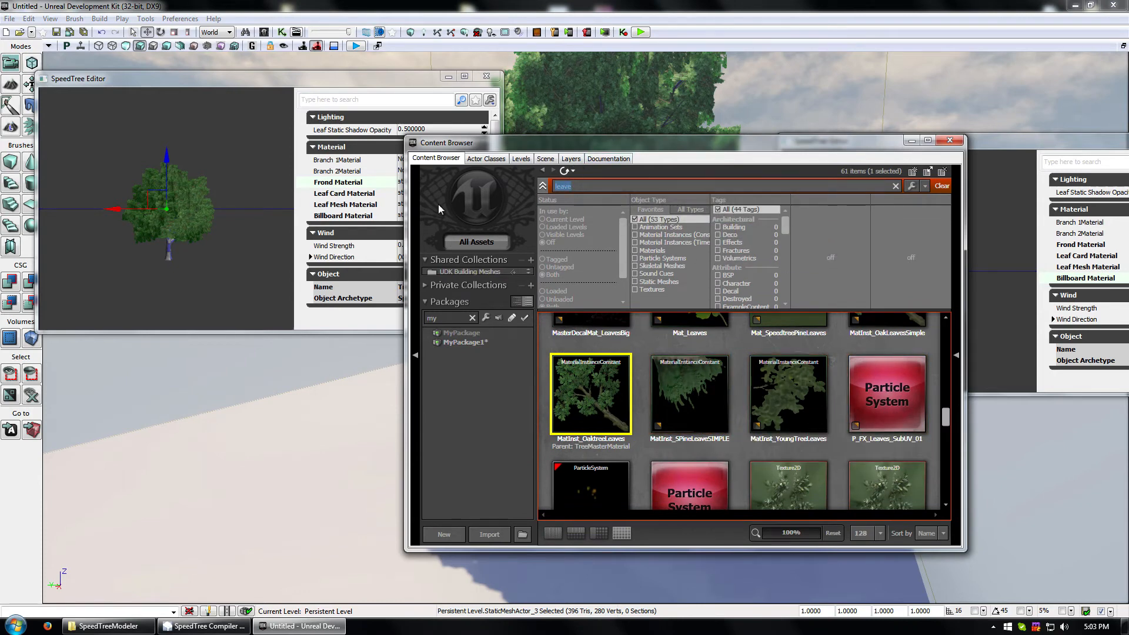
type("treee")
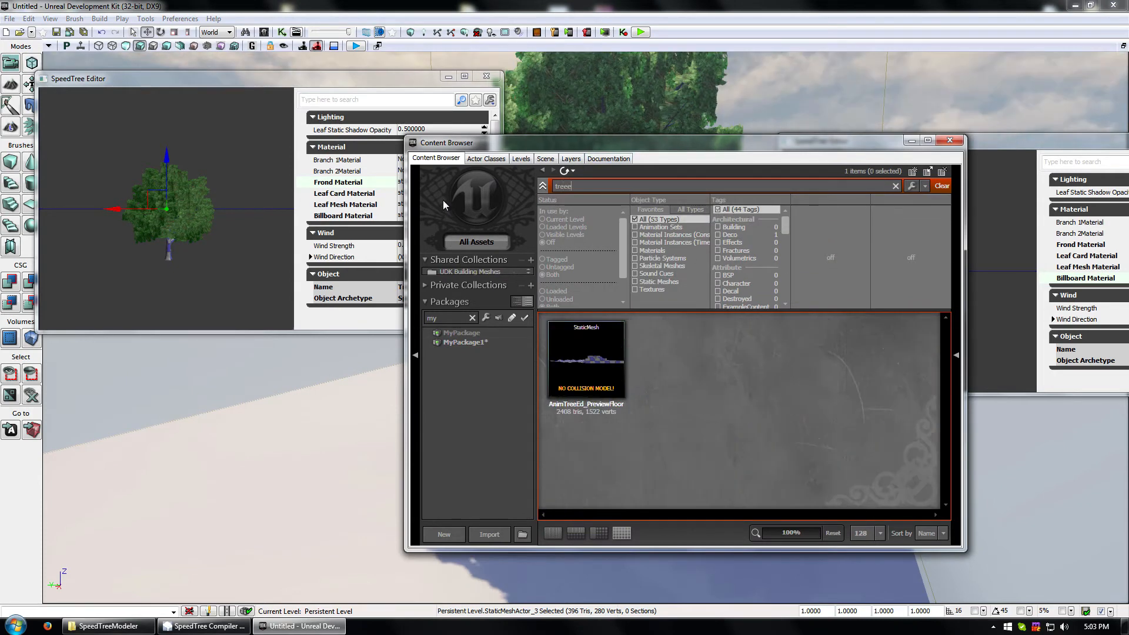
key("BackSpace")
left_click(797, 371)
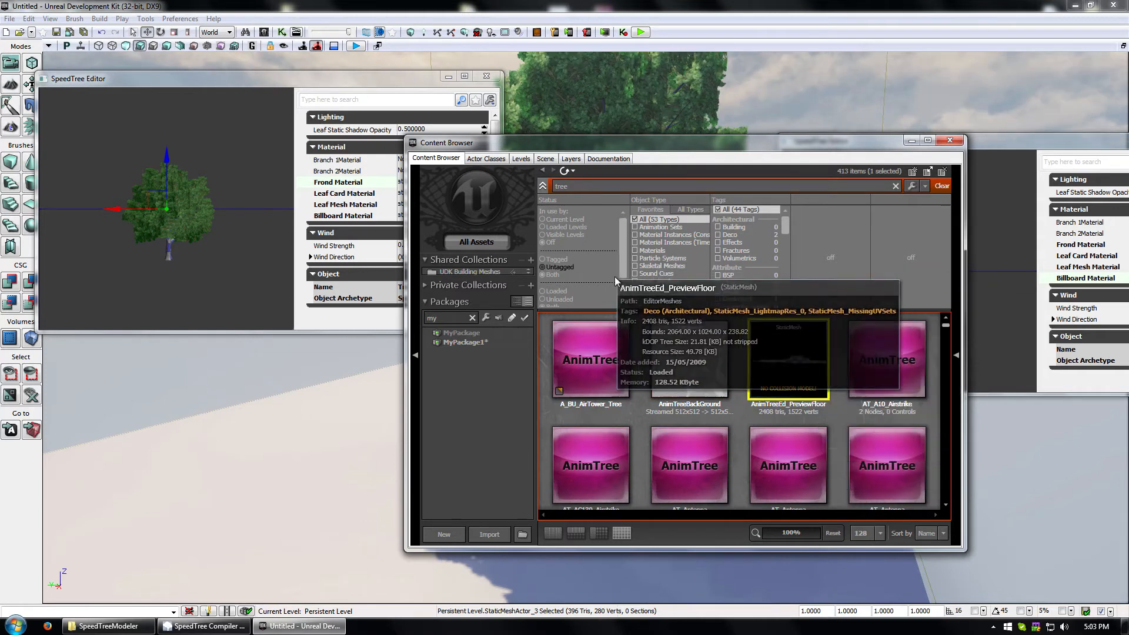
left_click(638, 251)
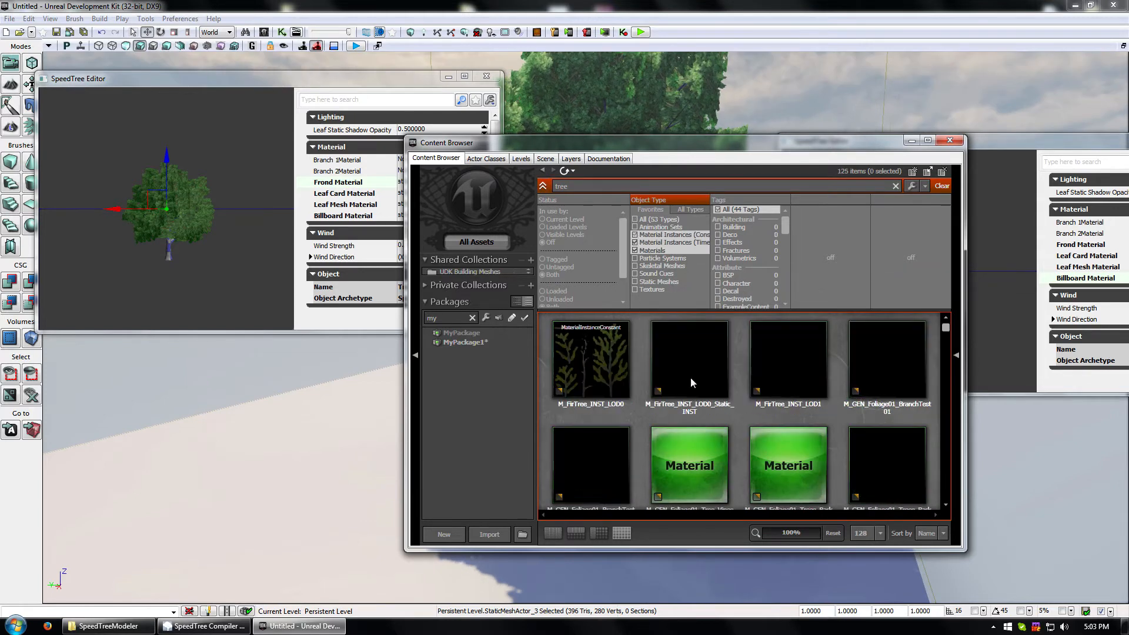
Step: Find and select the MatInst_OakTrunkSimple bark material instance among the tree materials
scroll(905, 382, "down", 1)
scroll(906, 384, "down", 8)
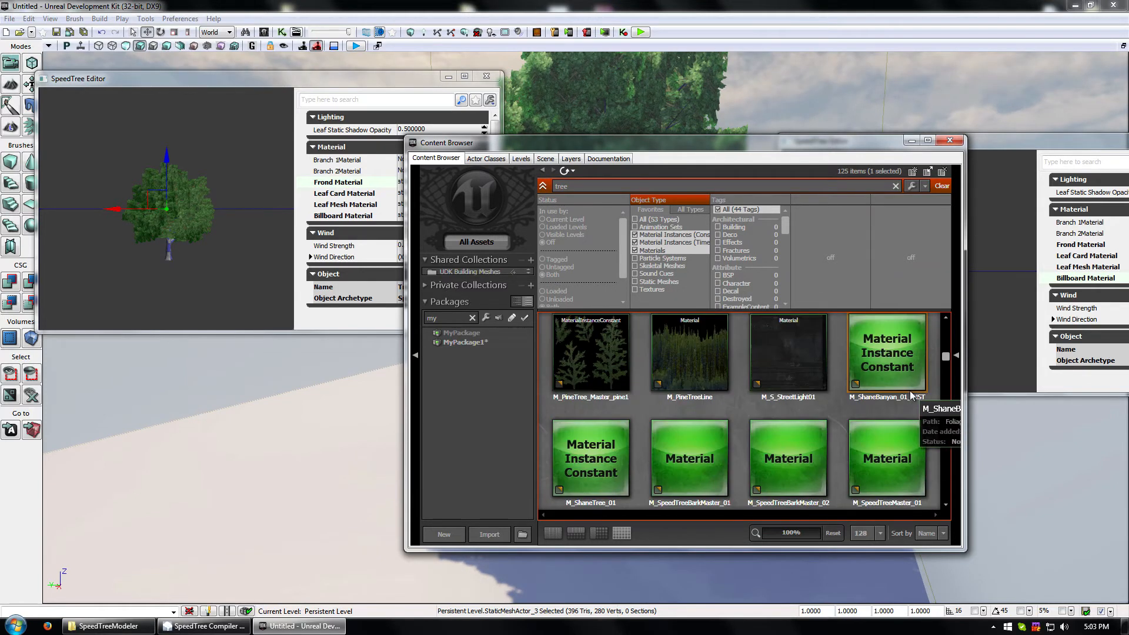
scroll(882, 406, "down", 2)
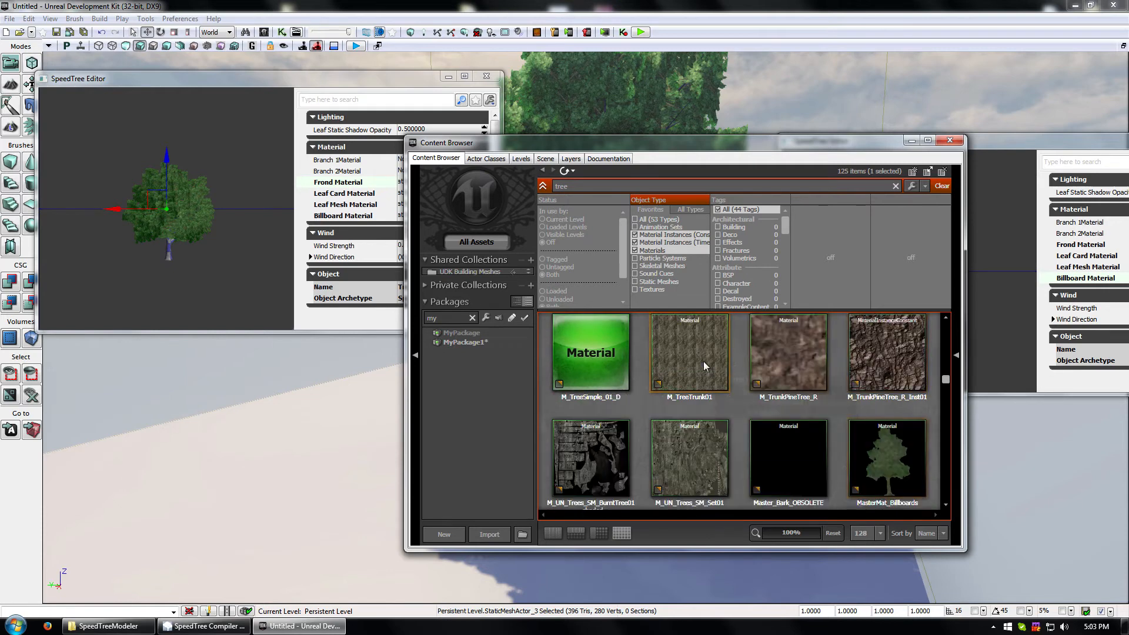
scroll(868, 385, "down", 6)
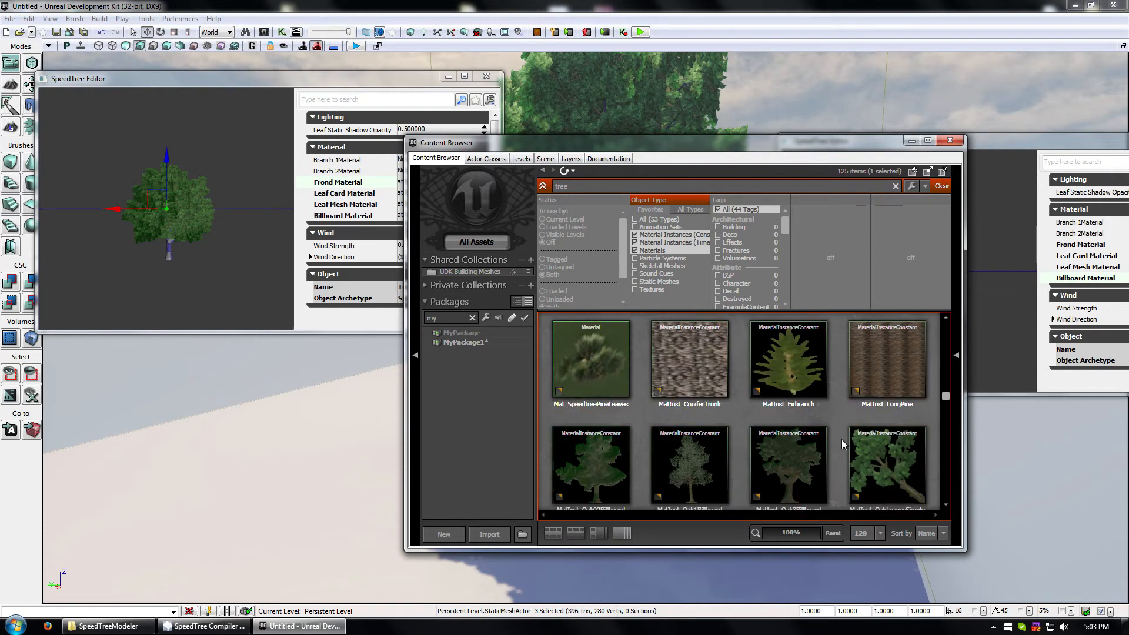
scroll(842, 445, "down", 3)
left_click(788, 401)
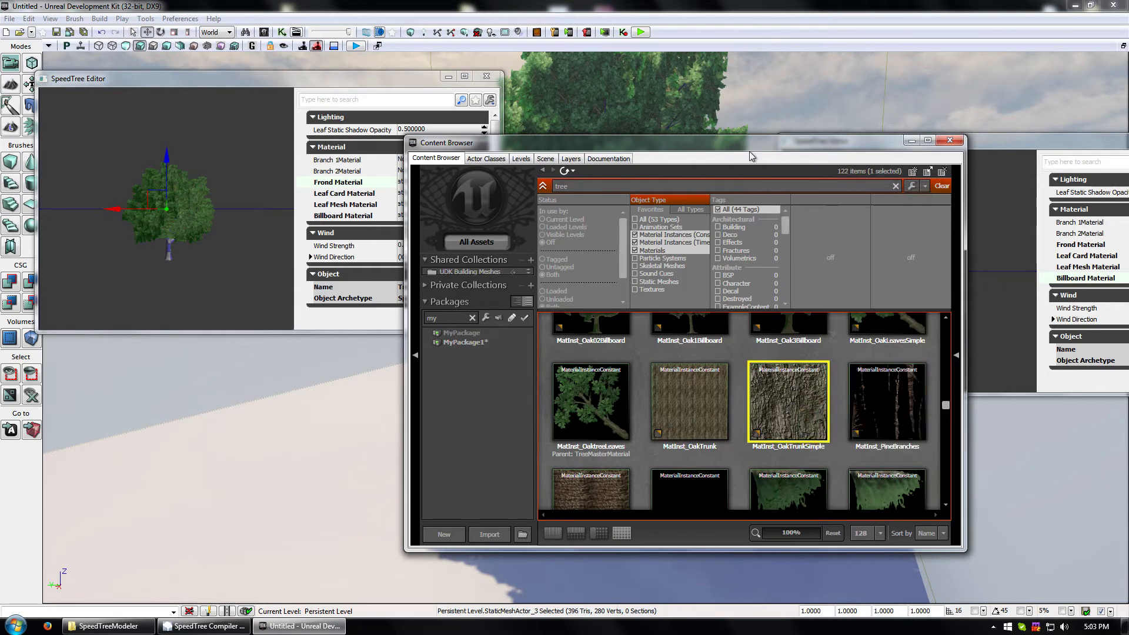
Step: Assign MatInst_OakTrunkSimple to the Branch 1 and Branch 2 materials of both Tree_01 and Tree_02
left_click_drag(750, 155, 989, 164)
left_click(467, 170)
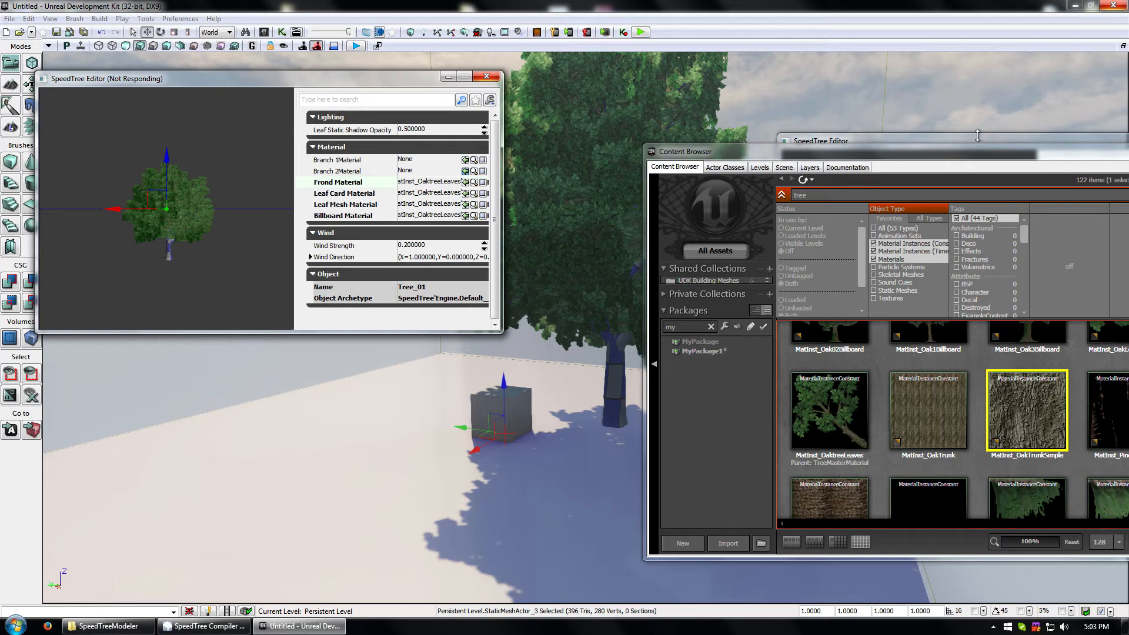
left_click_drag(940, 138, 601, 73)
left_click(874, 149)
left_click(874, 159)
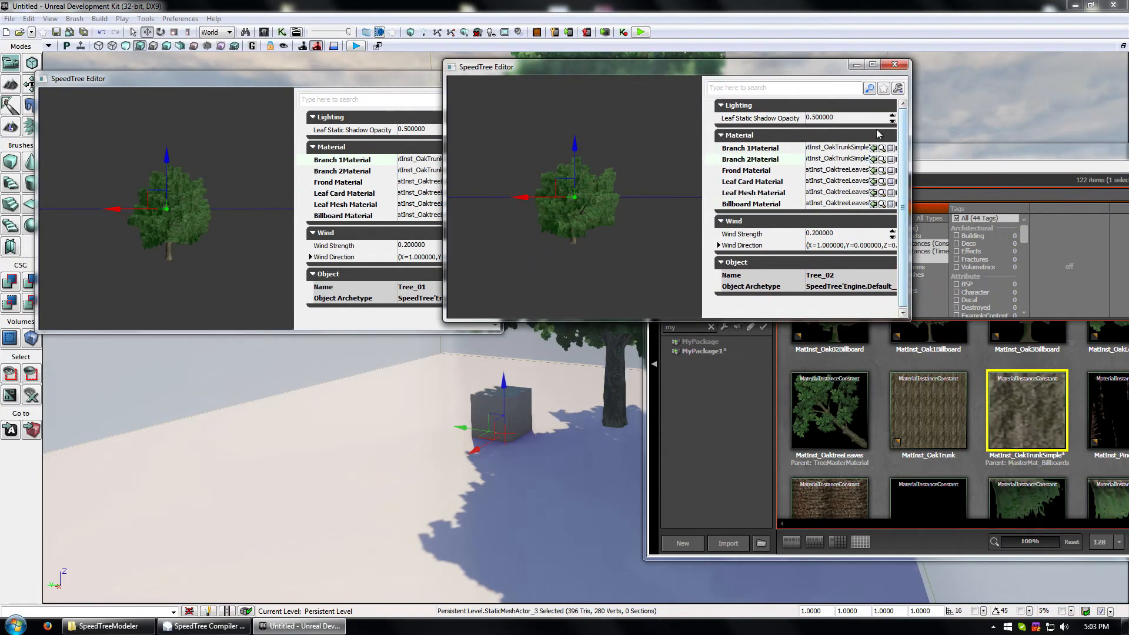
Step: Close both SpeedTree editors and the Content Browser, and inspect the tree's bark and foliage up close in the level
left_click(894, 64)
left_click(487, 77)
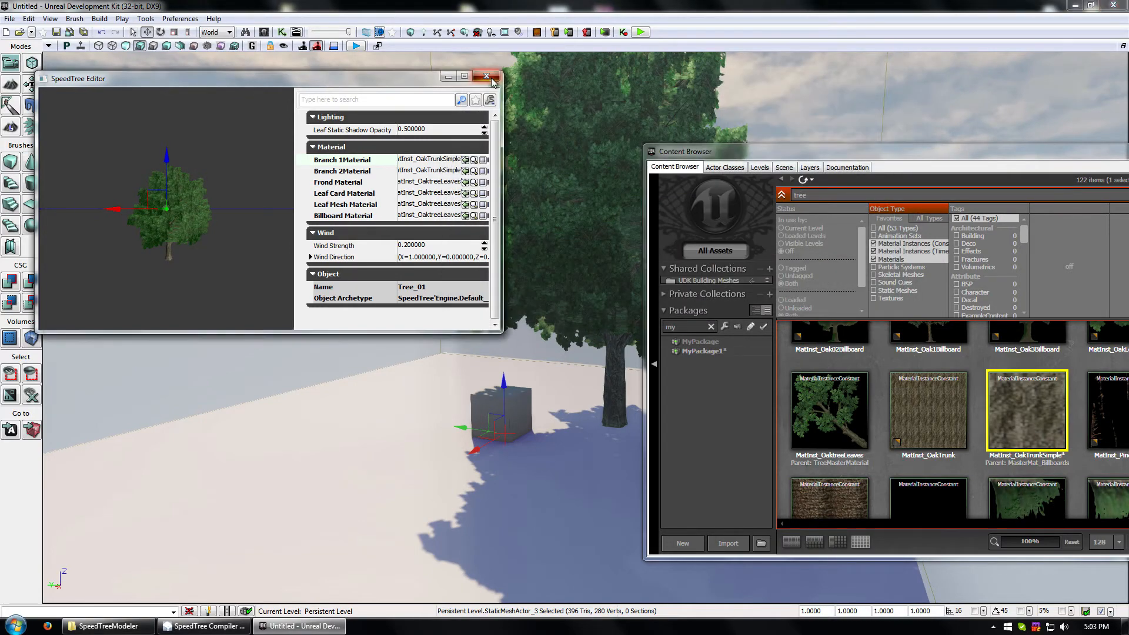
left_click_drag(1061, 154, 584, 185)
left_click(708, 183)
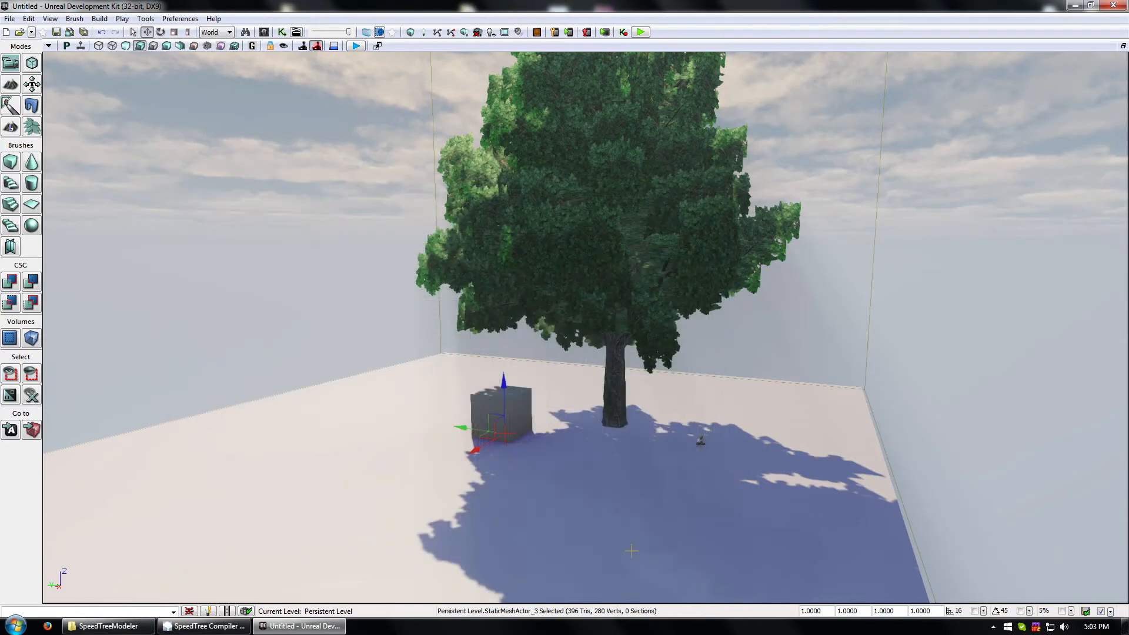
left_click_drag(626, 546, 620, 440)
left_click_drag(806, 222, 708, 280)
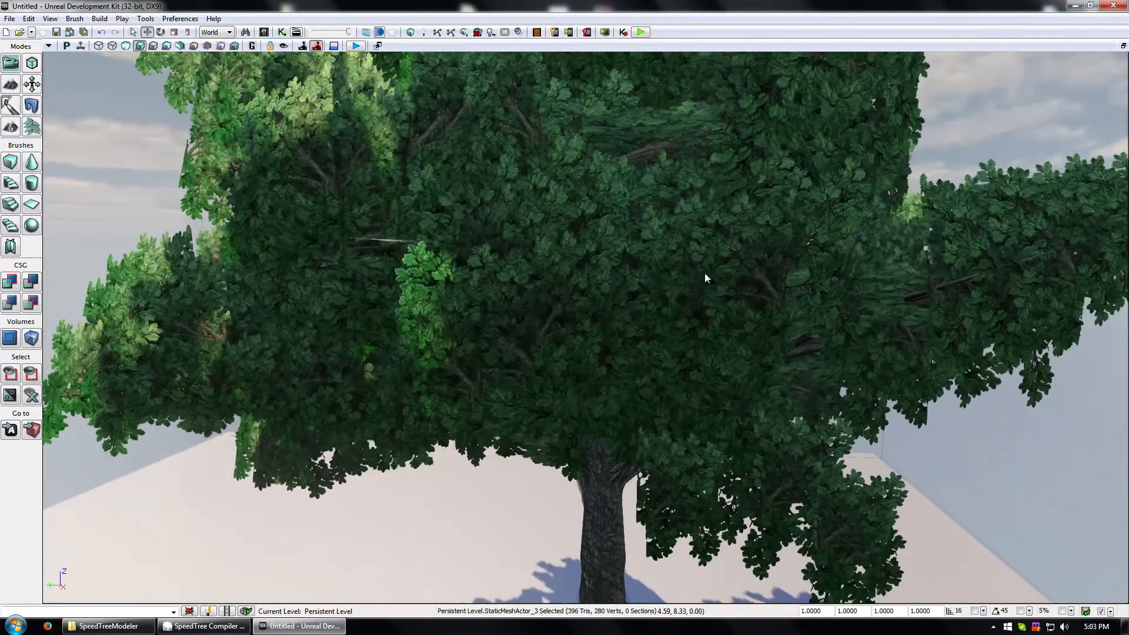
Step: Locate the placed tree's SpeedTree asset from its actor properties and open Tree_01 in the SpeedTree Editor
double_click(534, 315)
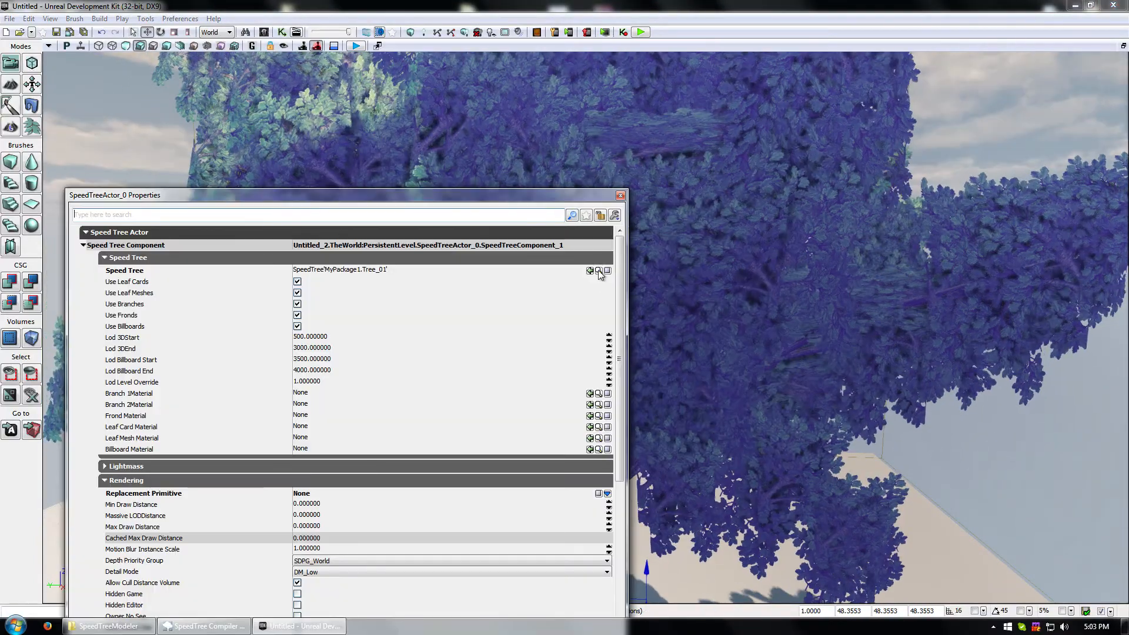
left_click(599, 271)
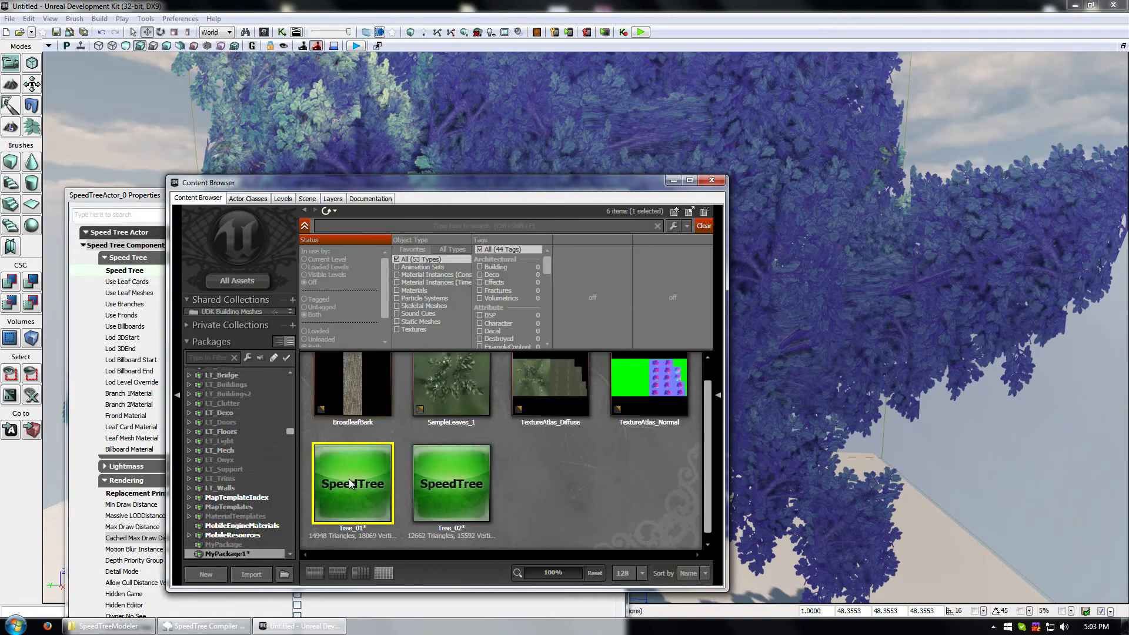
double_click(350, 484)
left_click(454, 471)
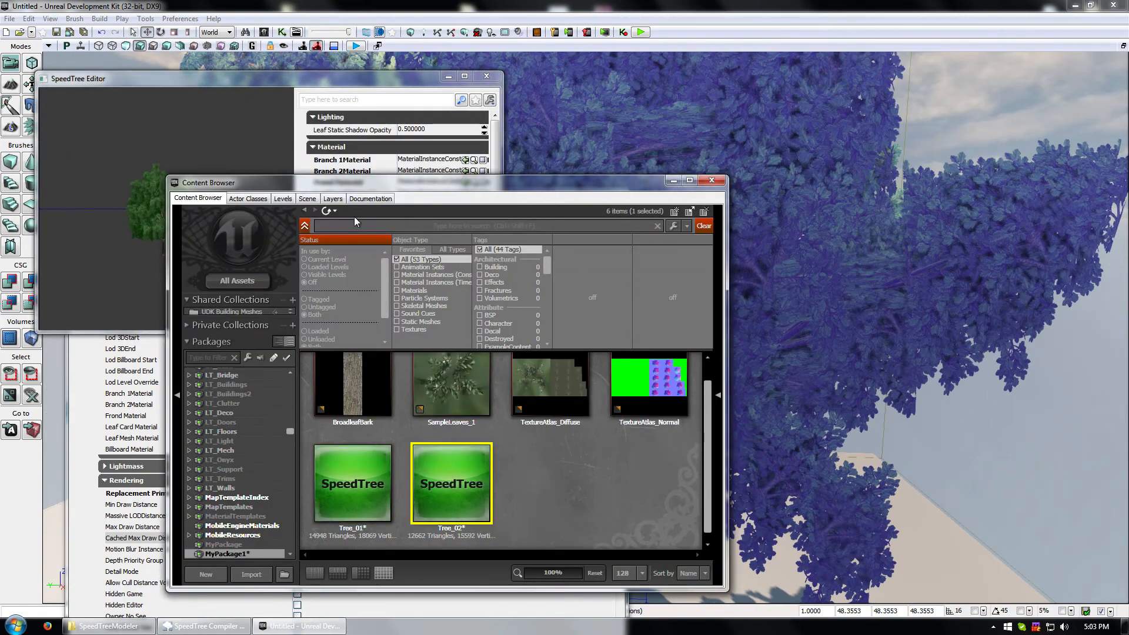
Step: Search for "lea" and widen the search from MyPackage1 to all assets
left_click(361, 227)
type("lera")
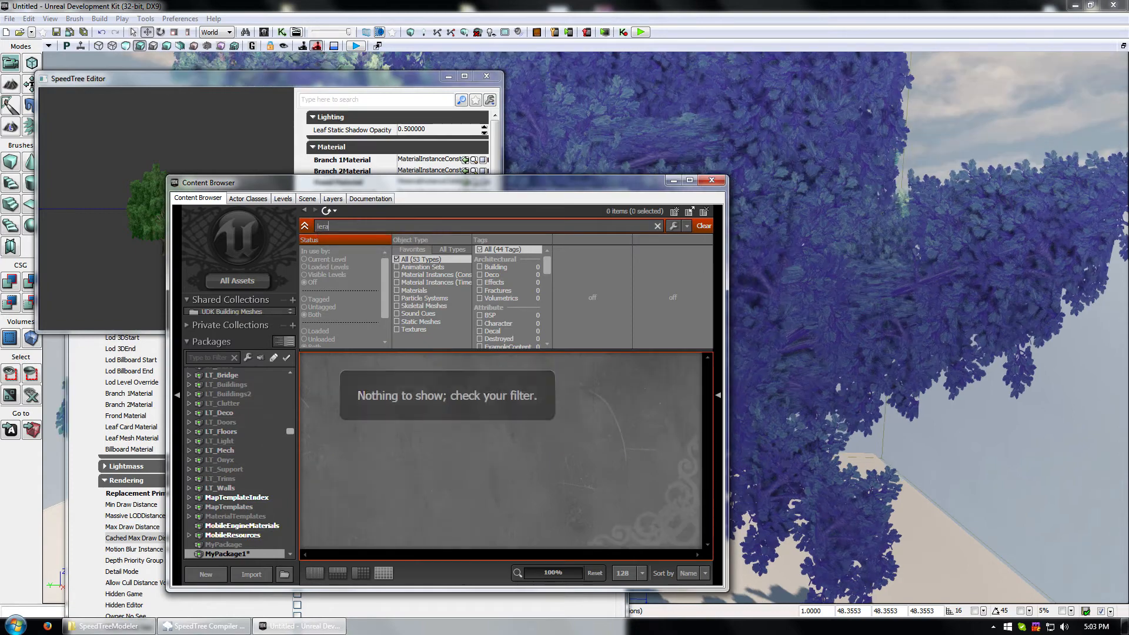
key("BackSpace")
key("BackSpace")
type("a")
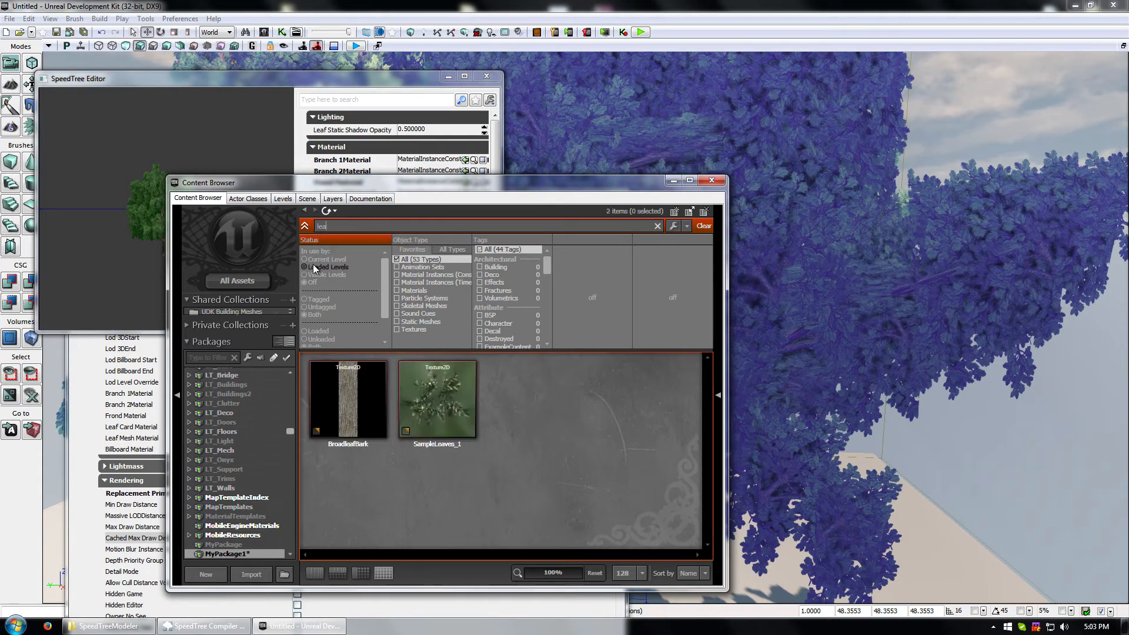
left_click(237, 283)
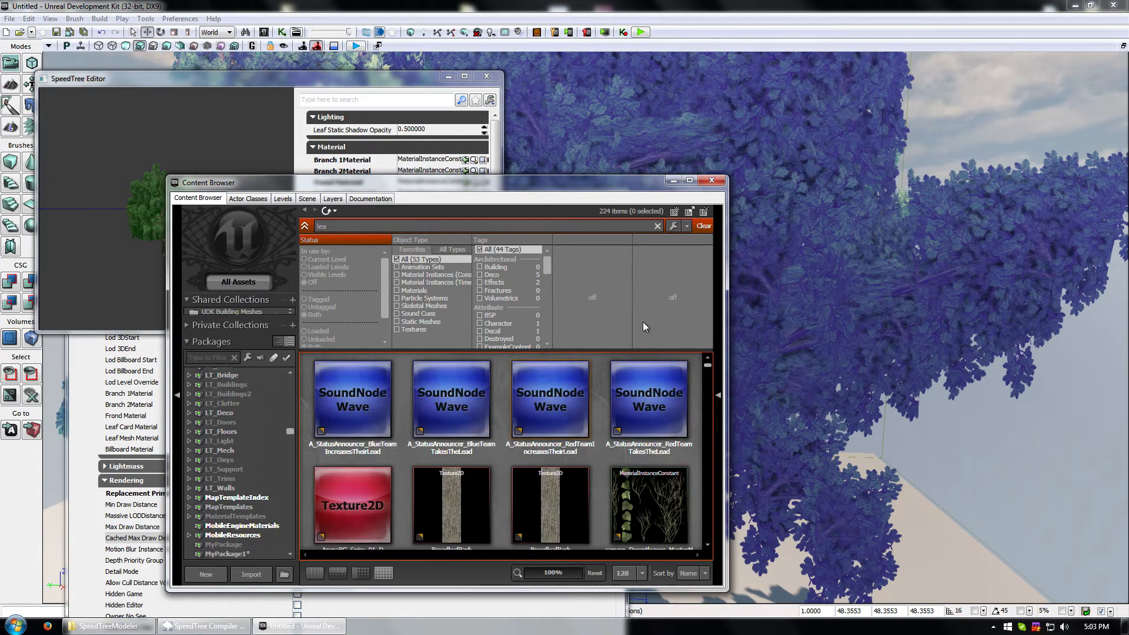
Step: Filter the leaf search results to materials, constant material instances and time-varying material instances
left_click(587, 510)
scroll(595, 474, "down", 8)
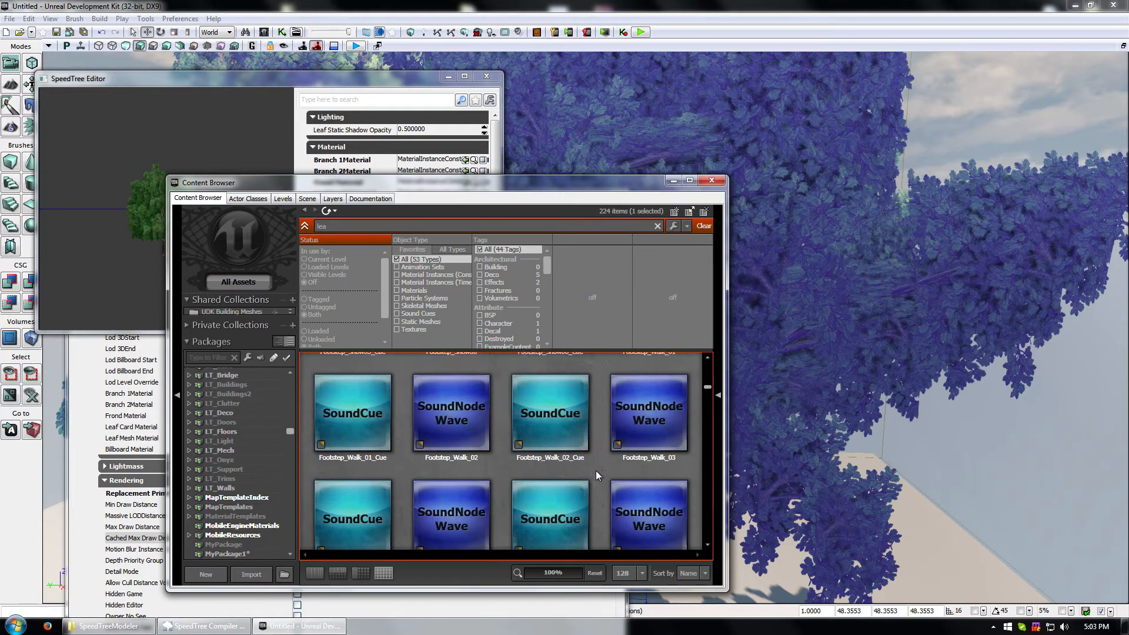
scroll(595, 471, "down", 10)
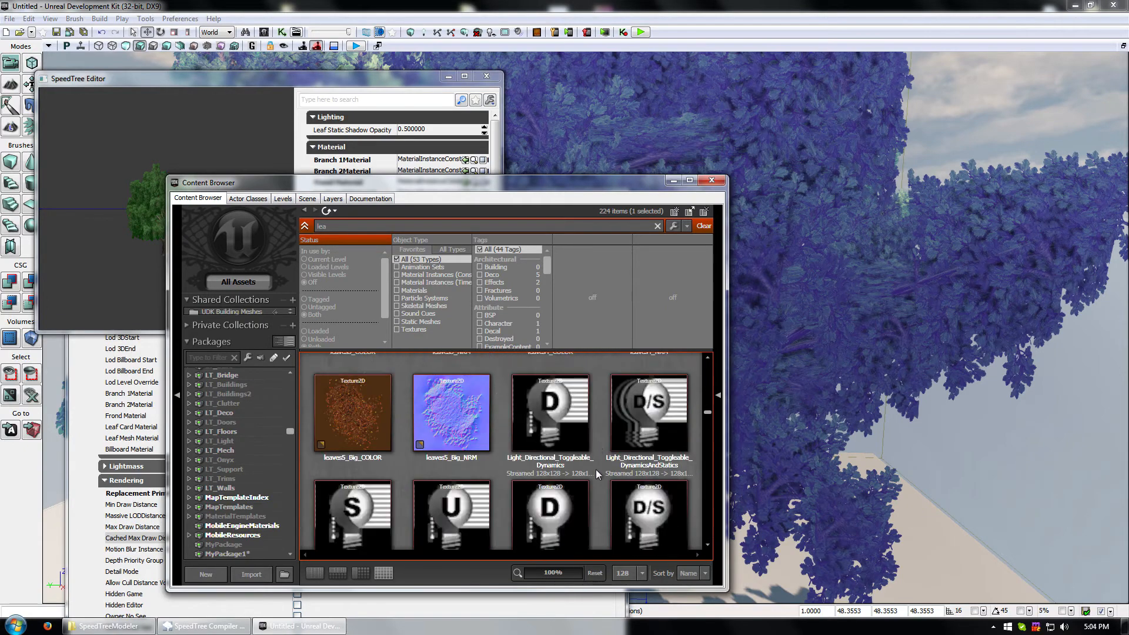
scroll(595, 471, "down", 5)
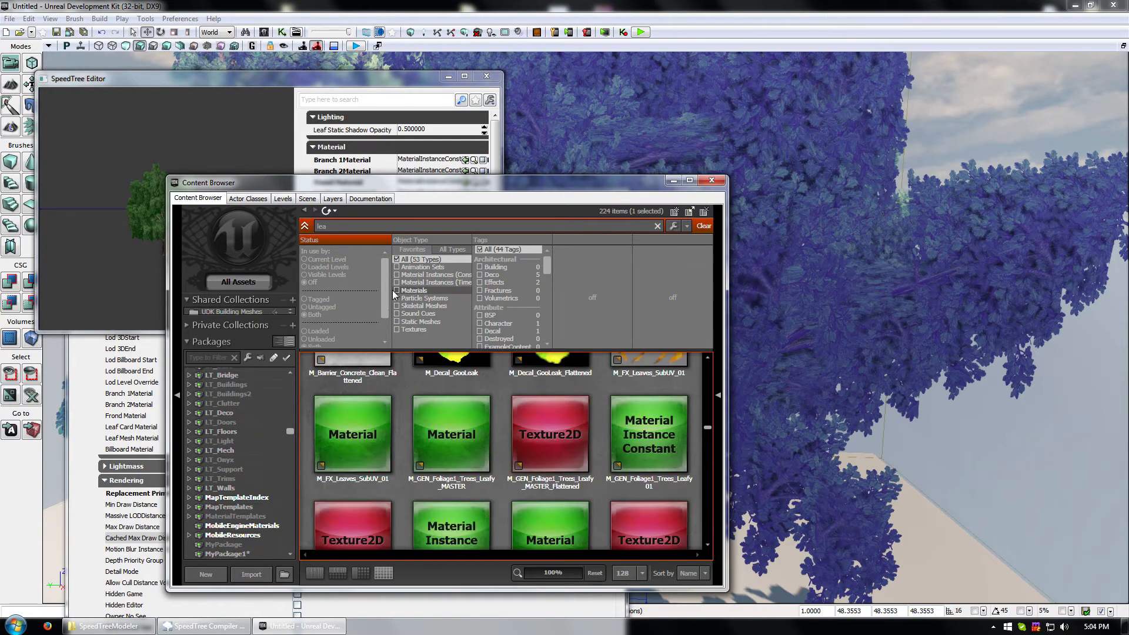
left_click(396, 290)
left_click(396, 282)
left_click(396, 275)
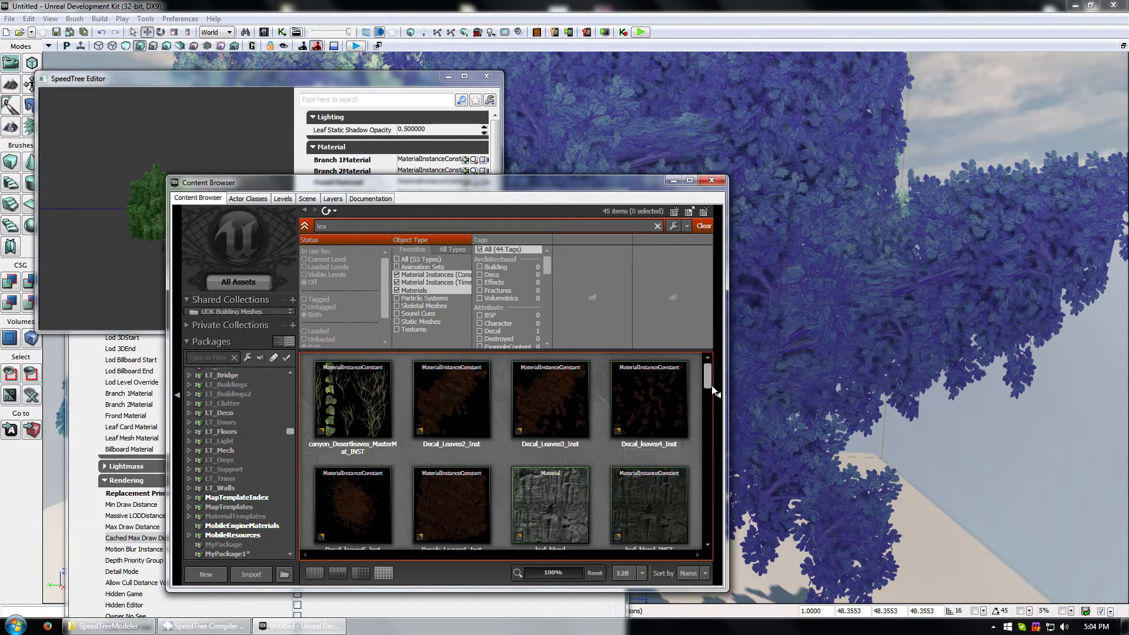
Step: Browse the leaf materials, checking candidates such as MatInst_OakLeavesSimple, MatInst_YoungTreeLeaves and Mat_SpeedtreePineLeaves
left_click_drag(711, 386, 707, 528)
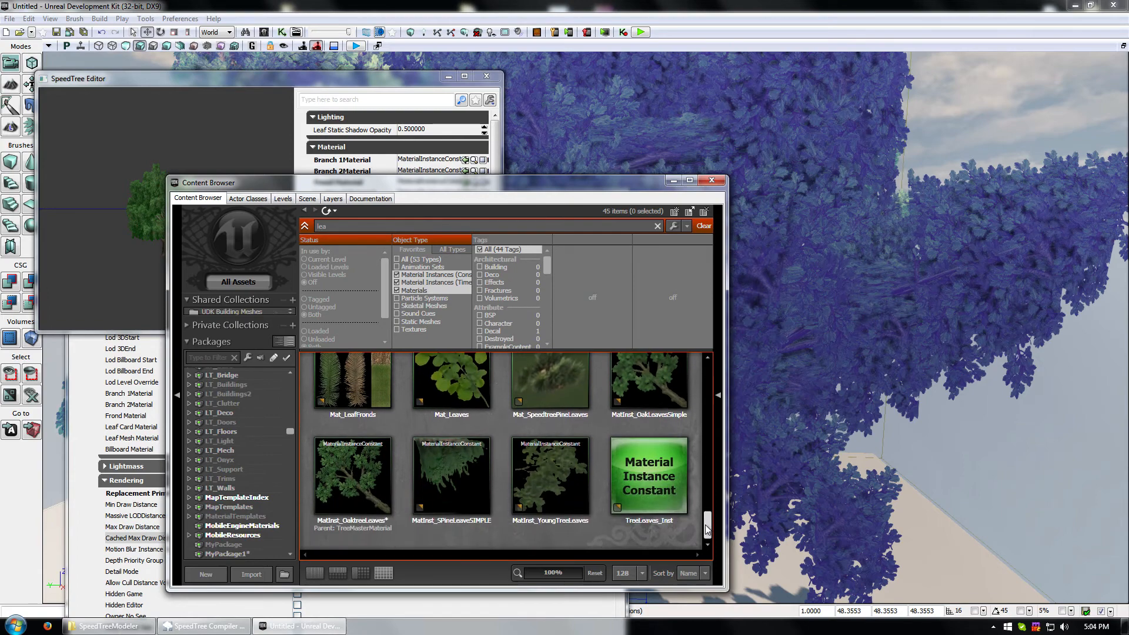
left_click(550, 468)
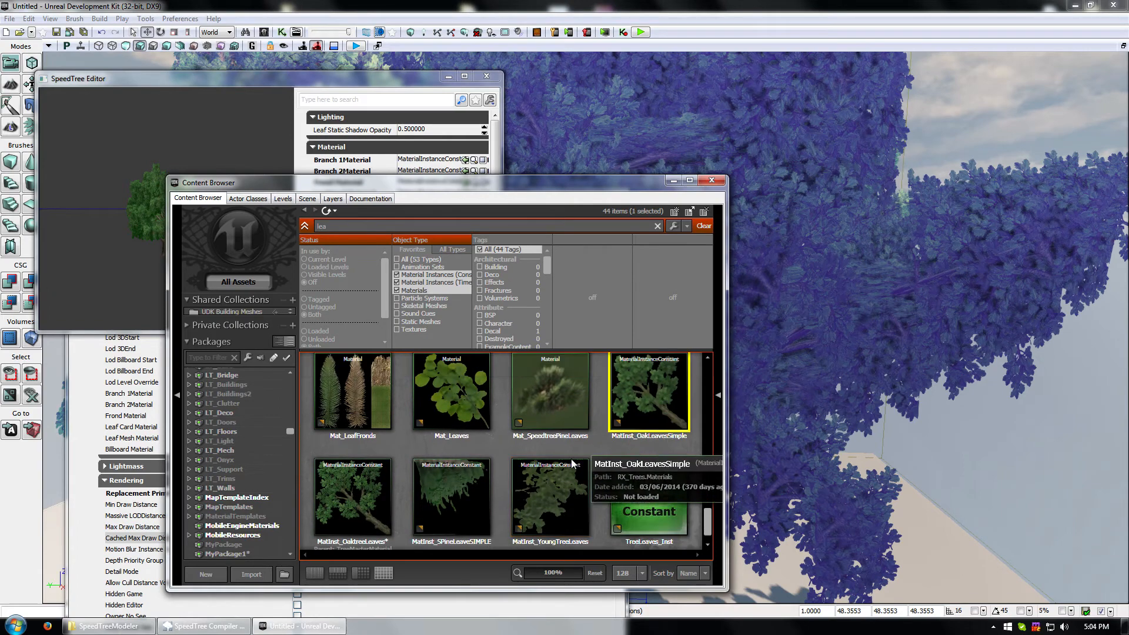
scroll(589, 465, "up", 1)
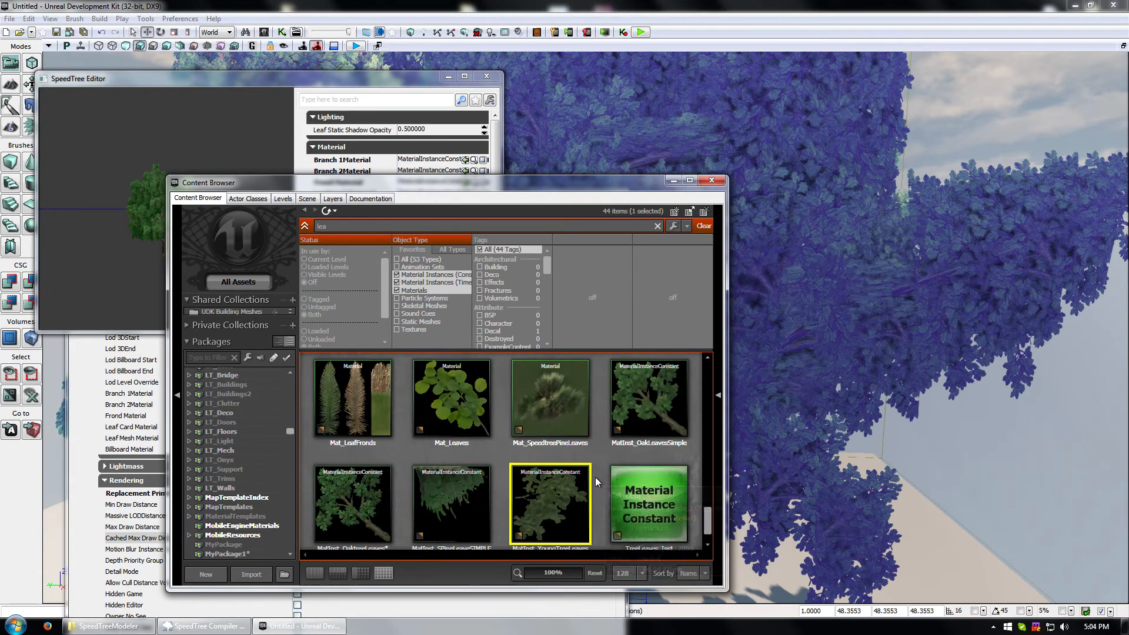
left_click(557, 412)
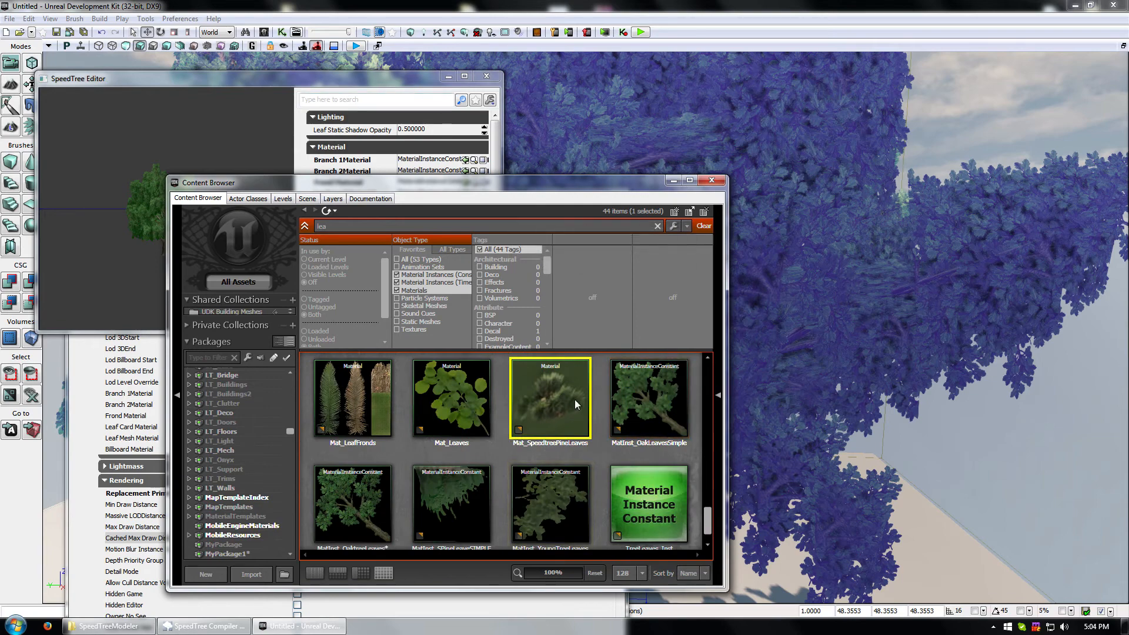
scroll(558, 429, "up", 10)
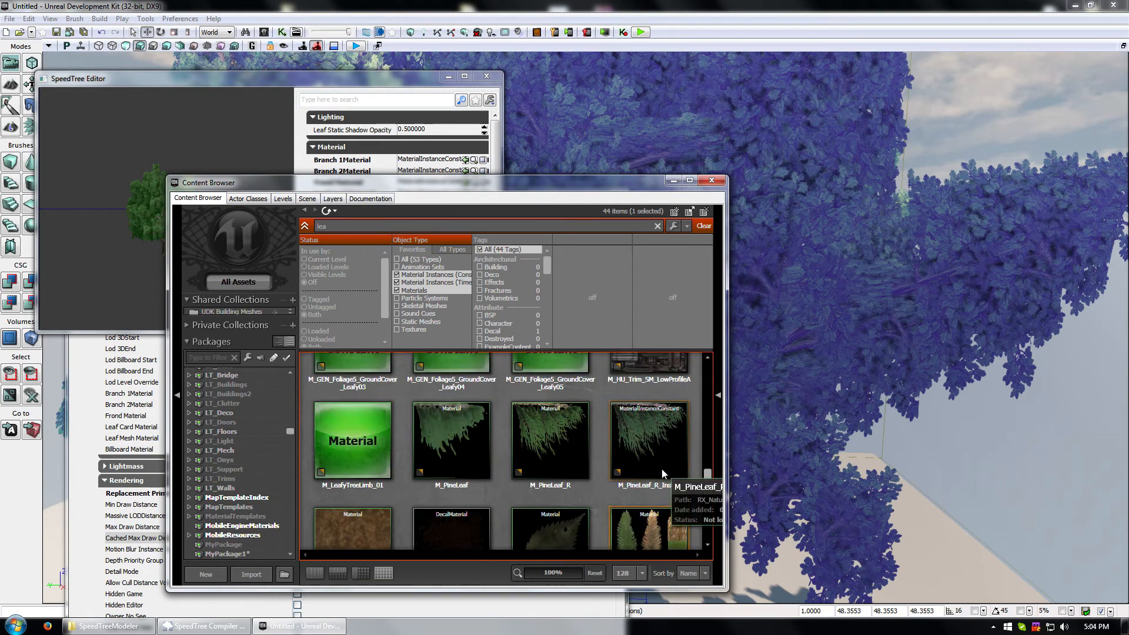
scroll(662, 468, "up", 10)
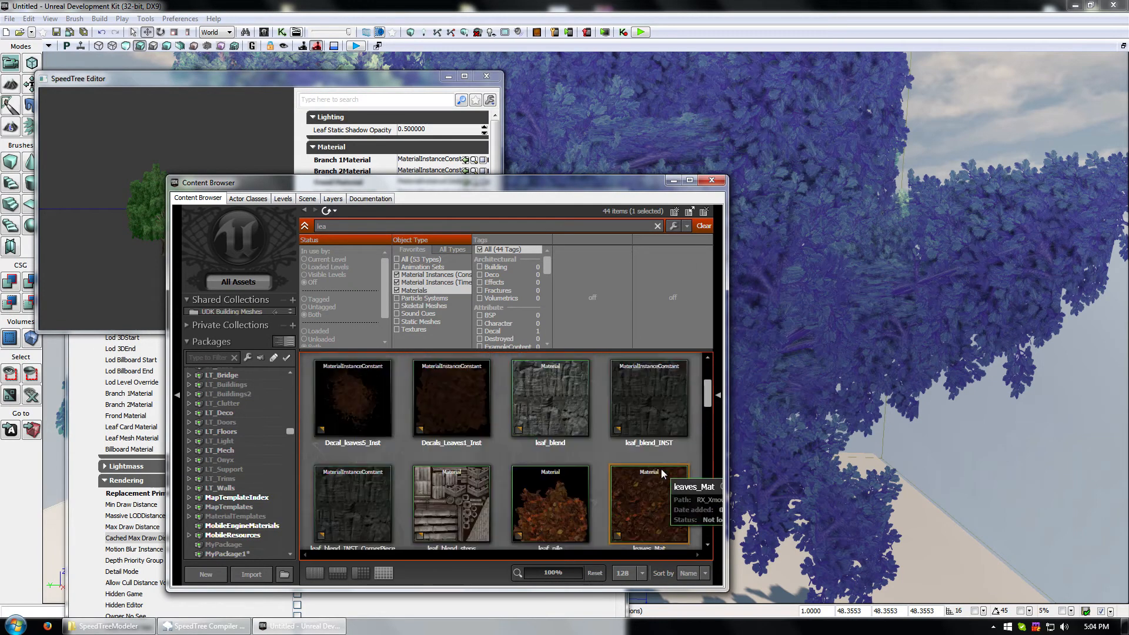
scroll(662, 469, "up", 4)
scroll(647, 465, "down", 4)
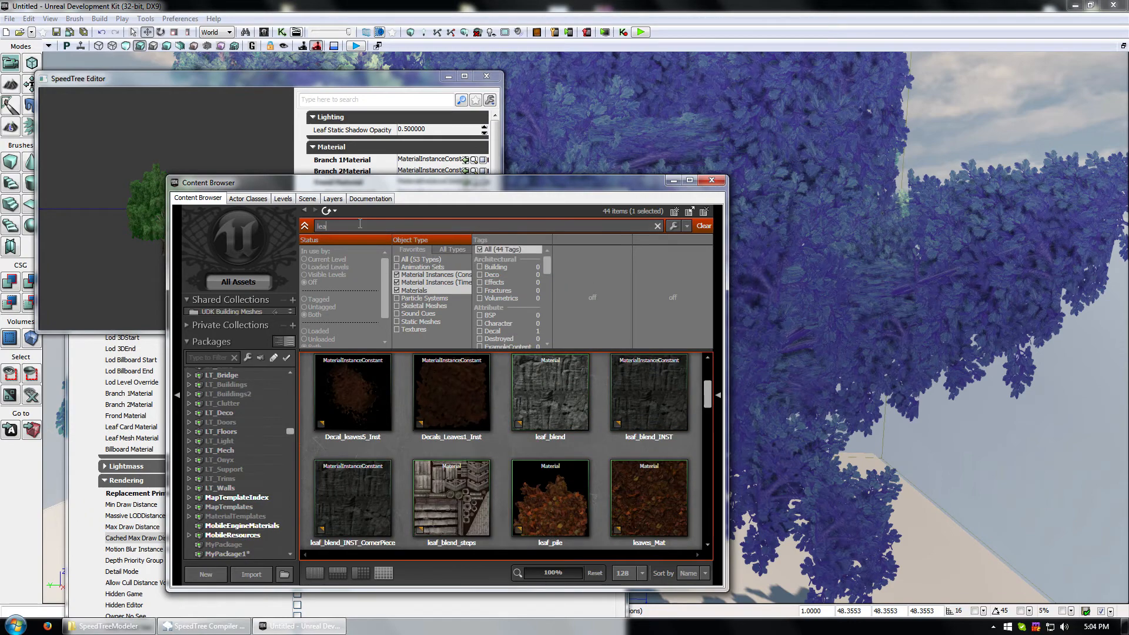
Step: Replace the asset search term with "tree", keeping the material type filters
key("BackSpace")
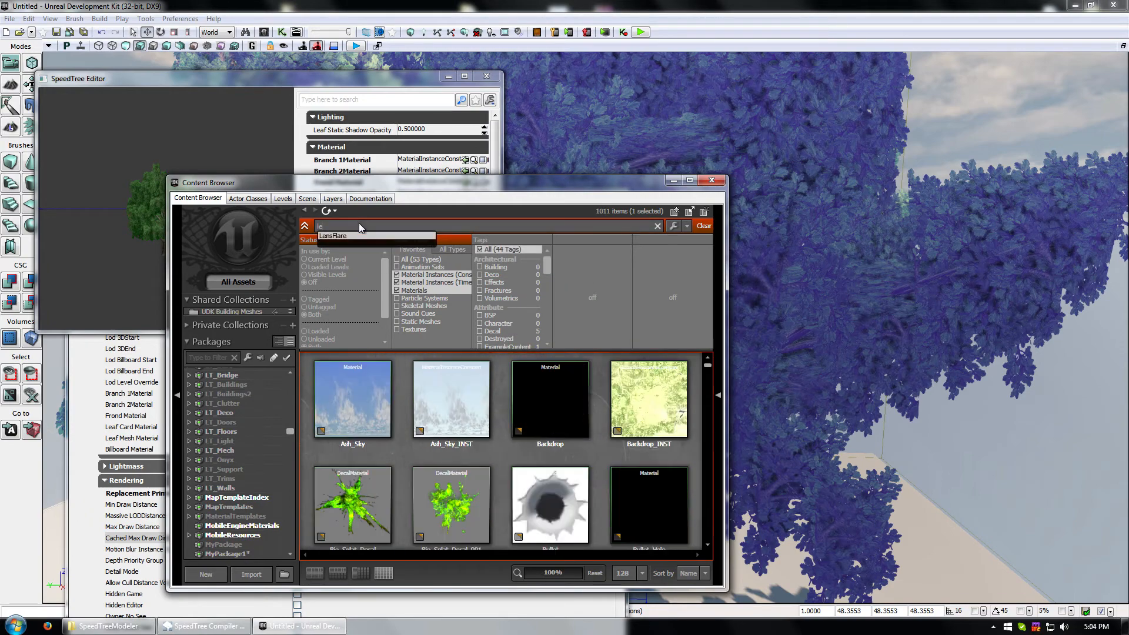
key("BackSpace")
key("BackSpace")
type("tree")
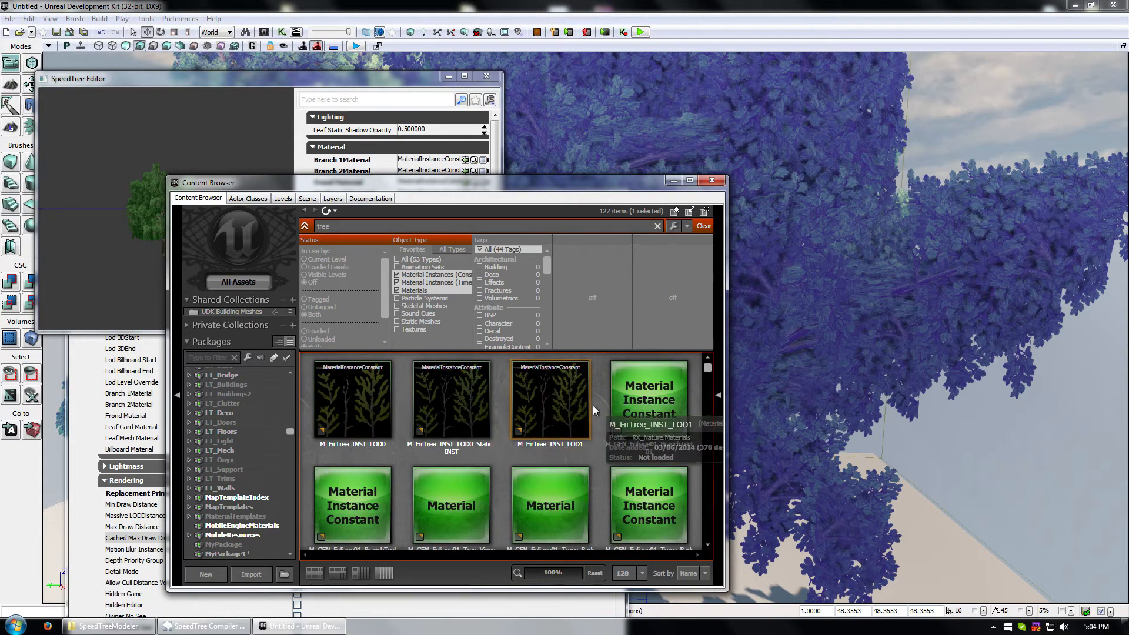
Step: Select the yellow-leaved MI_TreeC material instance and move the Content Browser and Tree_02 editor clear of the Tree_01 editor
scroll(594, 401, "down", 10)
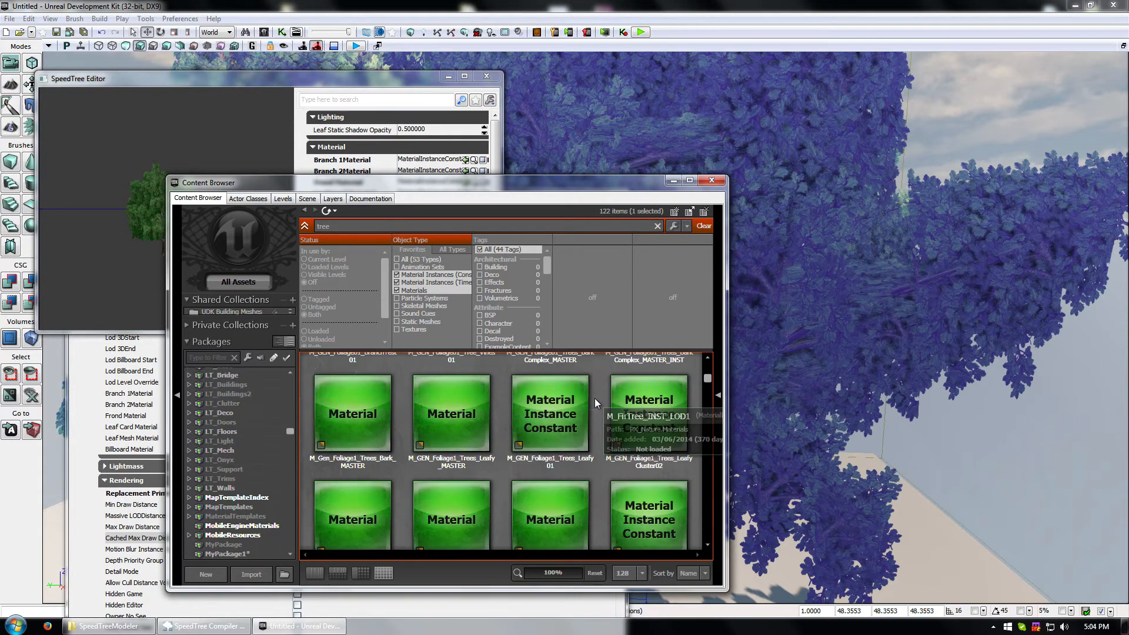
scroll(595, 400, "down", 10)
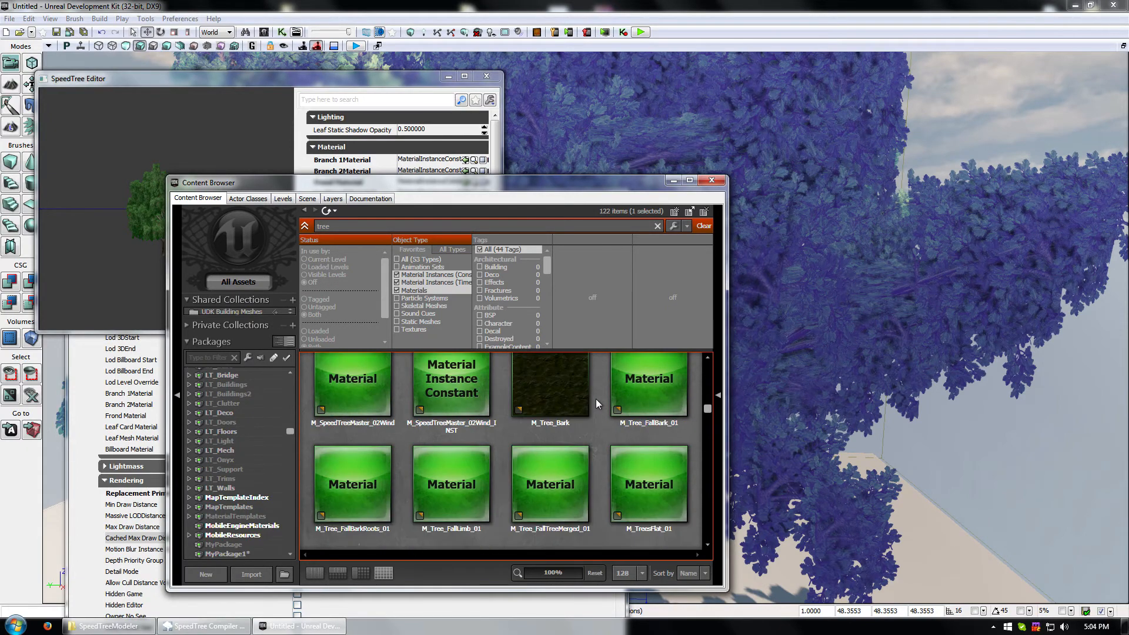
scroll(595, 399, "down", 5)
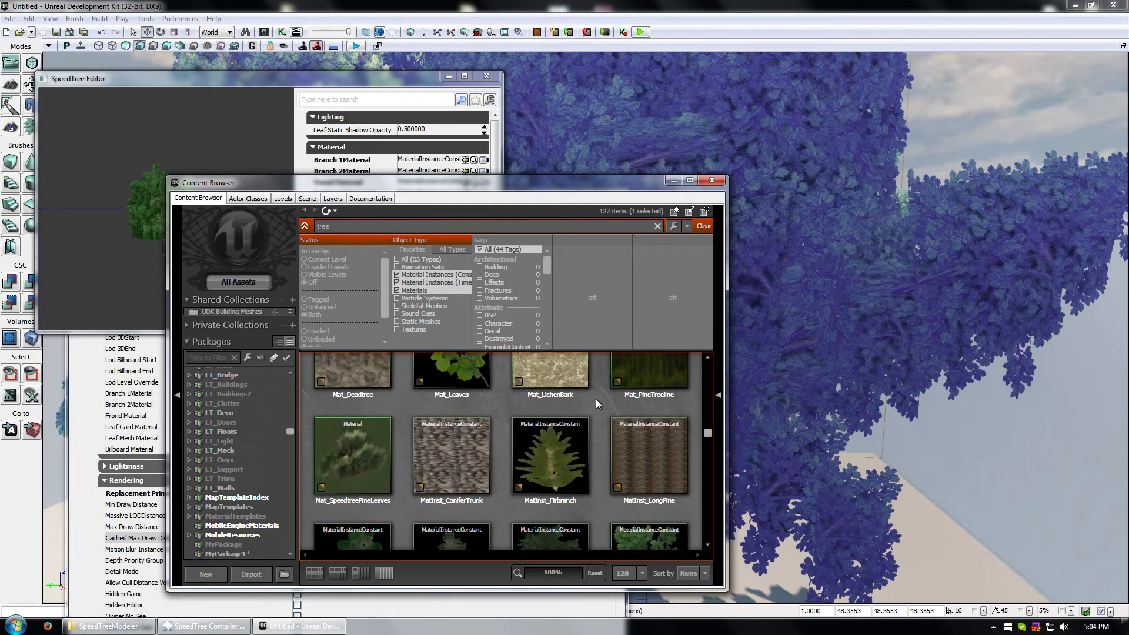
scroll(593, 412, "down", 6)
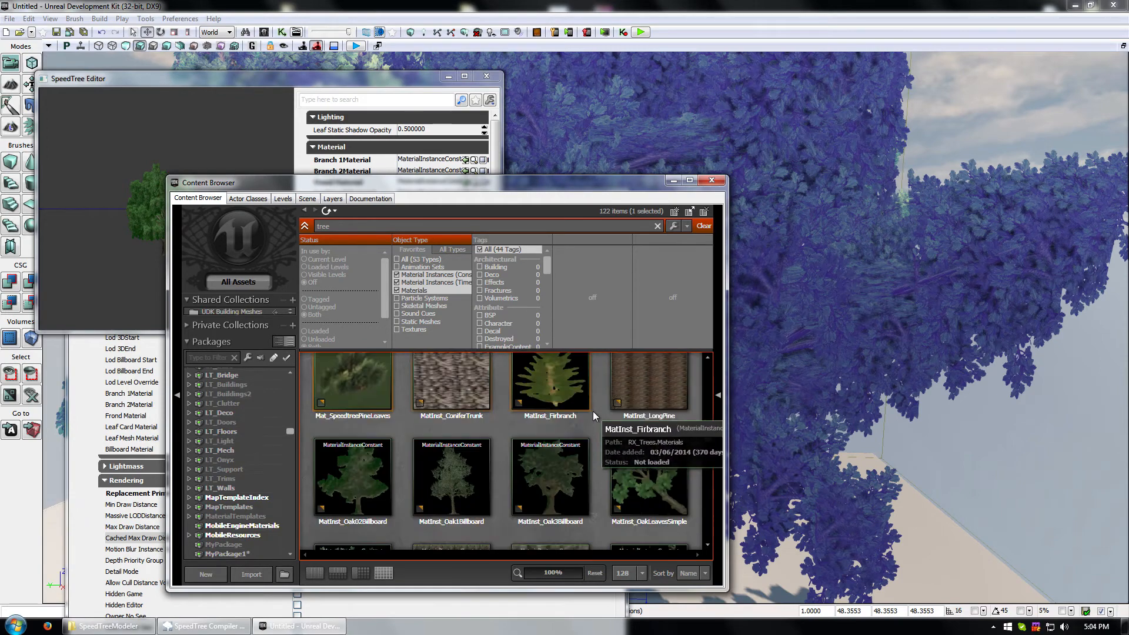
scroll(647, 412, "down", 5)
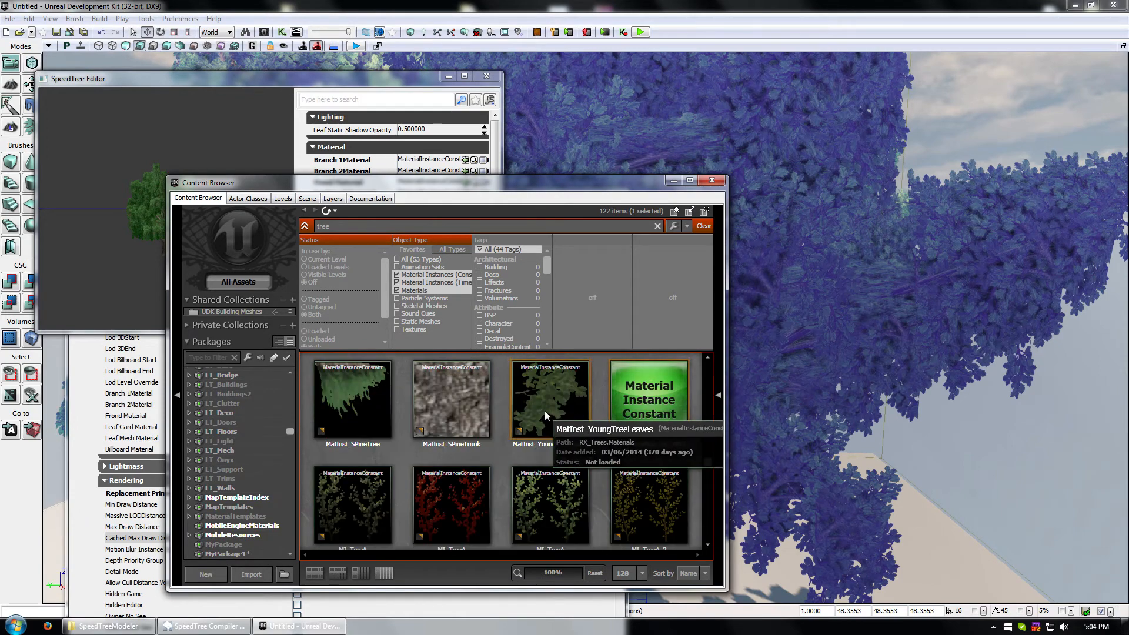
scroll(655, 419, "down", 5)
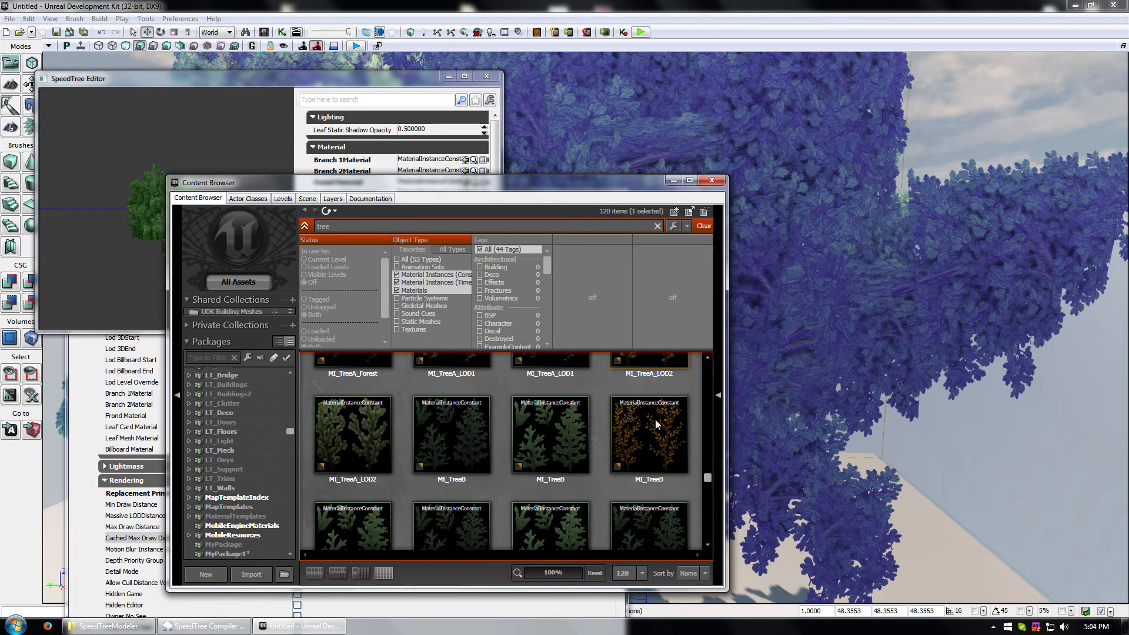
scroll(668, 432, "down", 5)
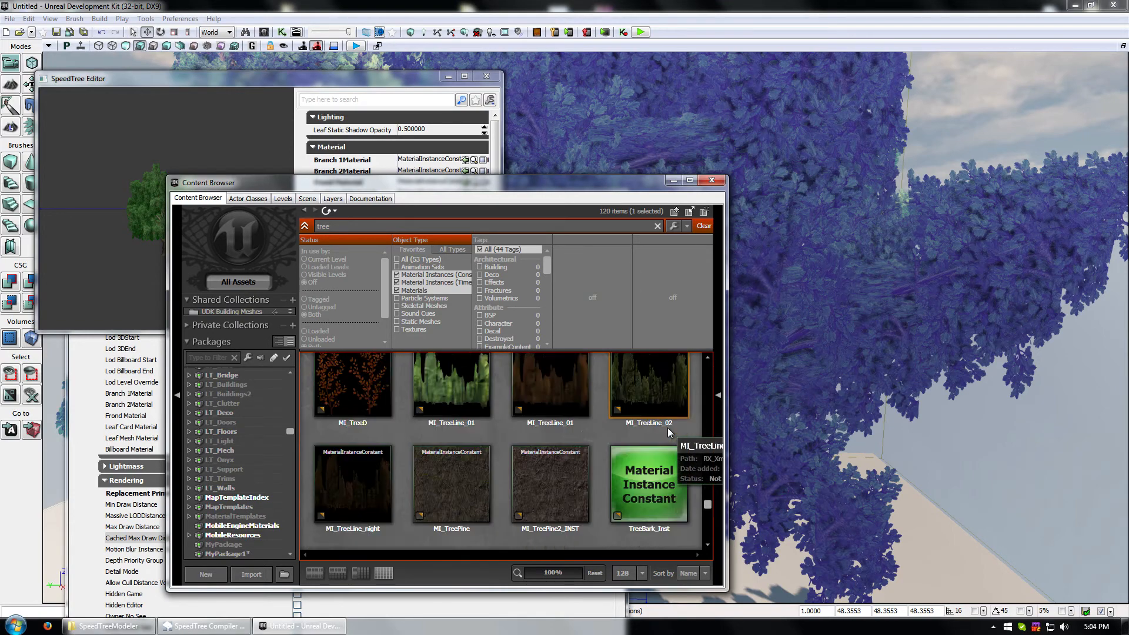
scroll(662, 418, "up", 5)
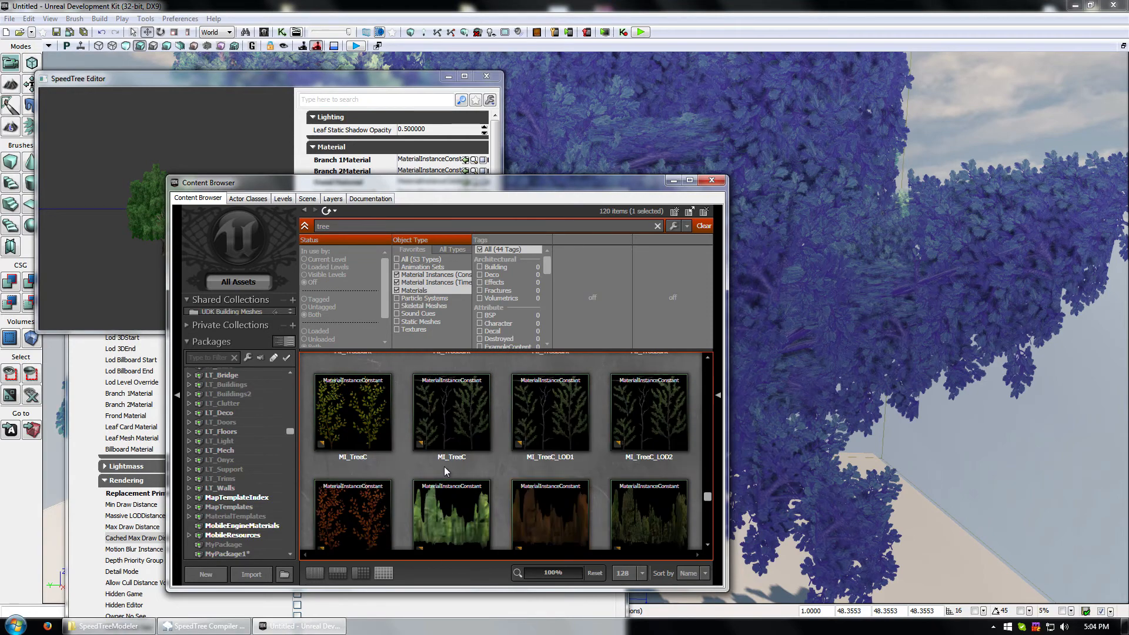
scroll(441, 464, "up", 1)
left_click(361, 442)
left_click_drag(372, 187, 758, 195)
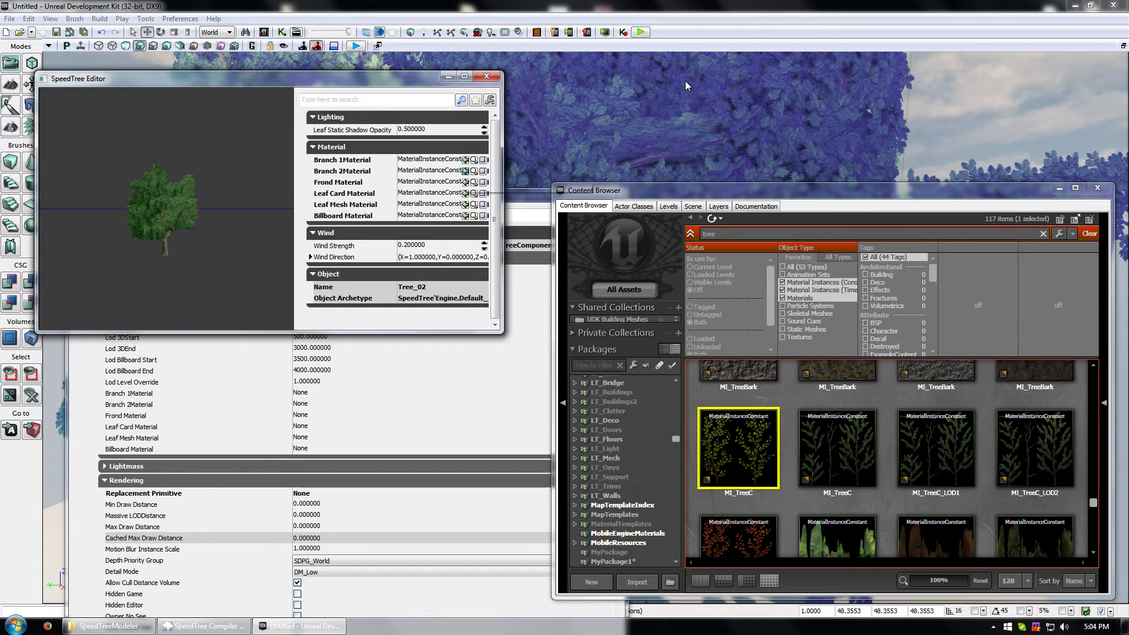
left_click_drag(393, 79, 423, 260)
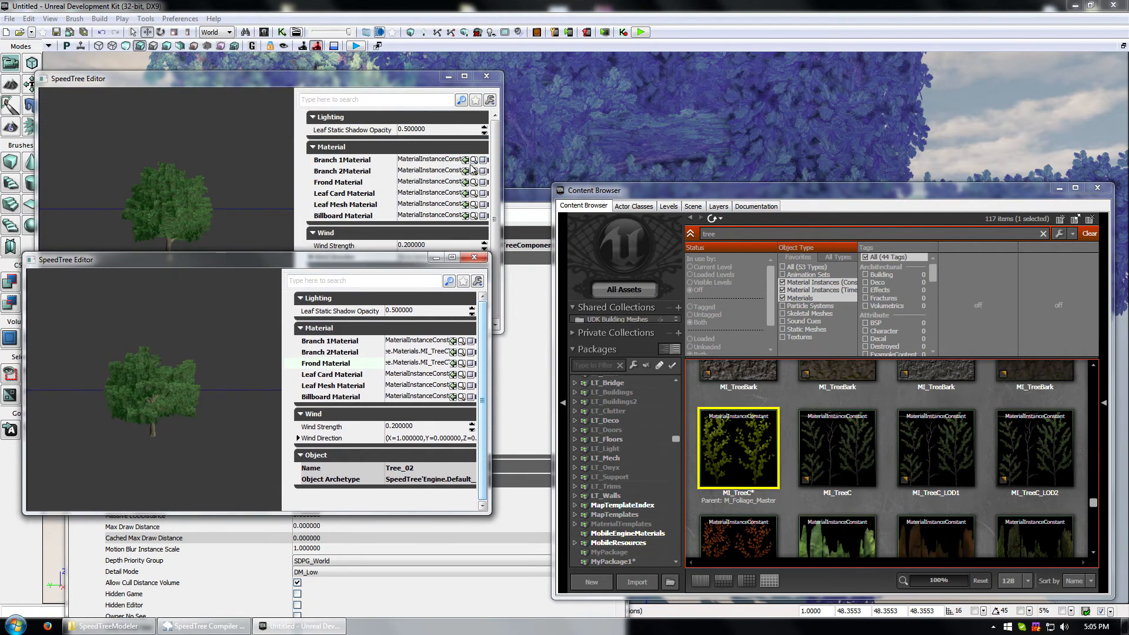
Step: Assign MI_TreeC to Tree_01's frond, leaf card, leaf mesh and billboard materials
left_click(465, 182)
left_click(465, 193)
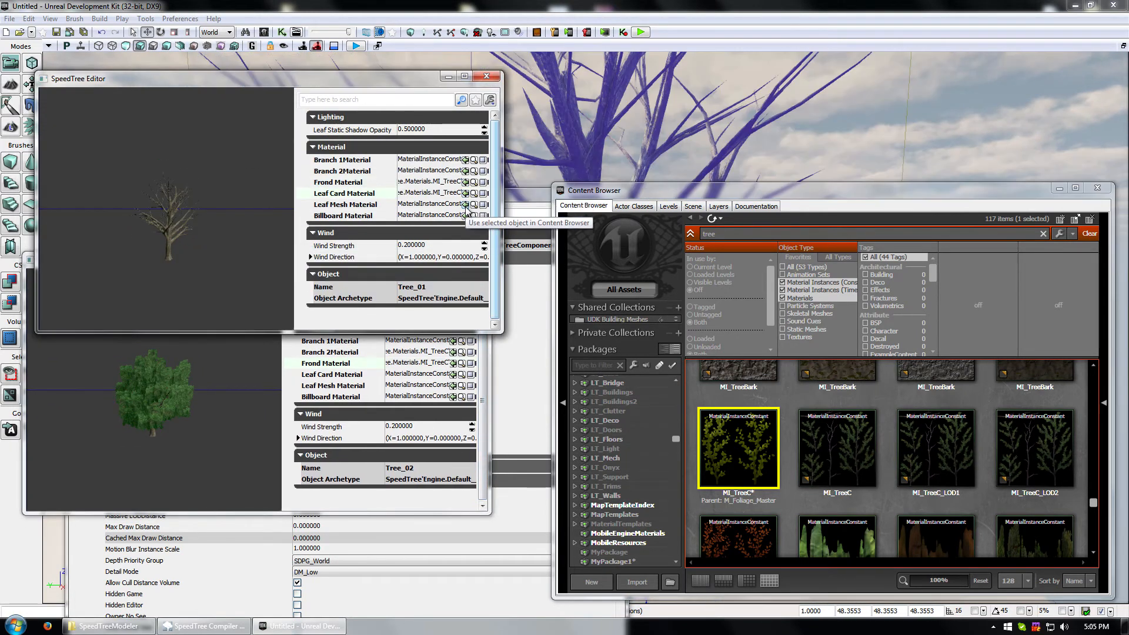
left_click(466, 204)
left_click(465, 215)
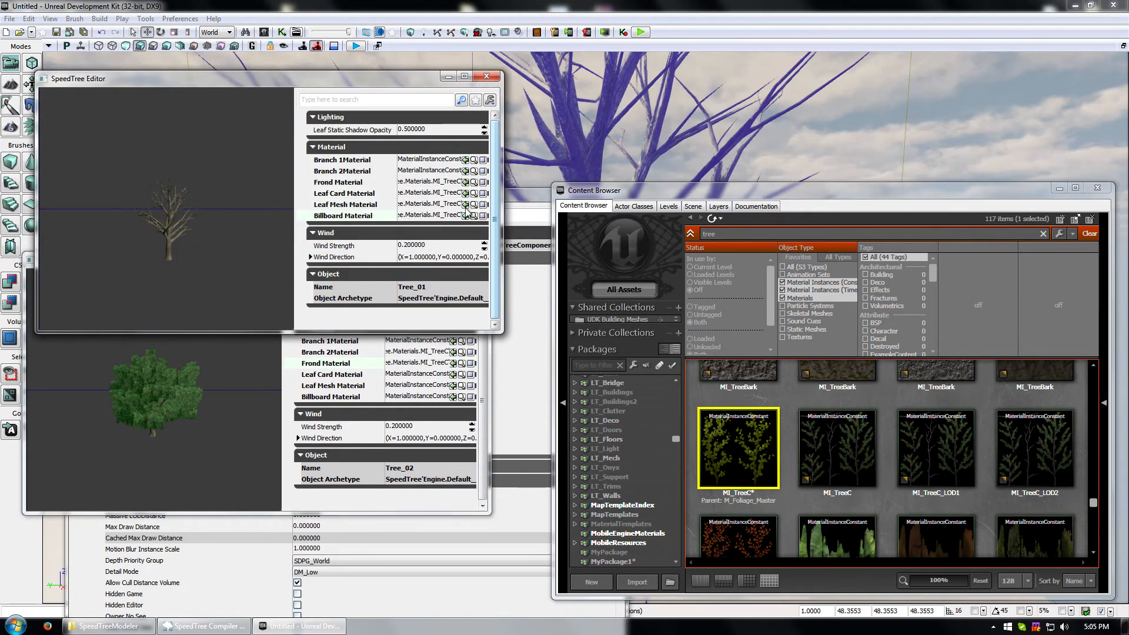
Step: Assign MI_TreeC to Tree_02's leaf card, leaf mesh and billboard materials
left_click(440, 362)
left_click(453, 374)
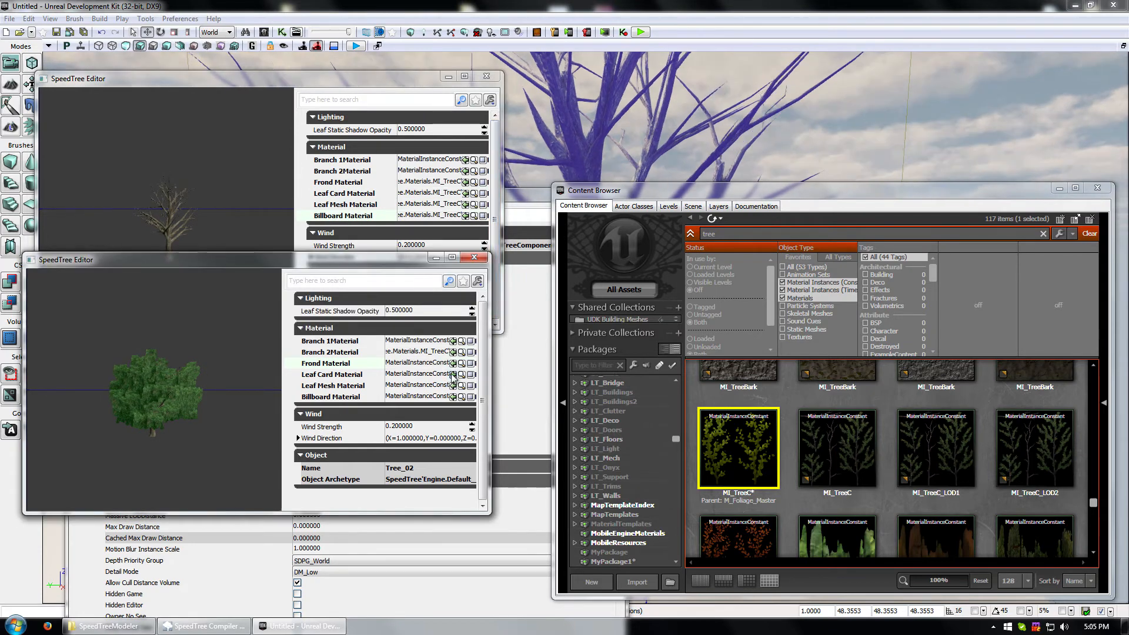
left_click(452, 386)
left_click(452, 396)
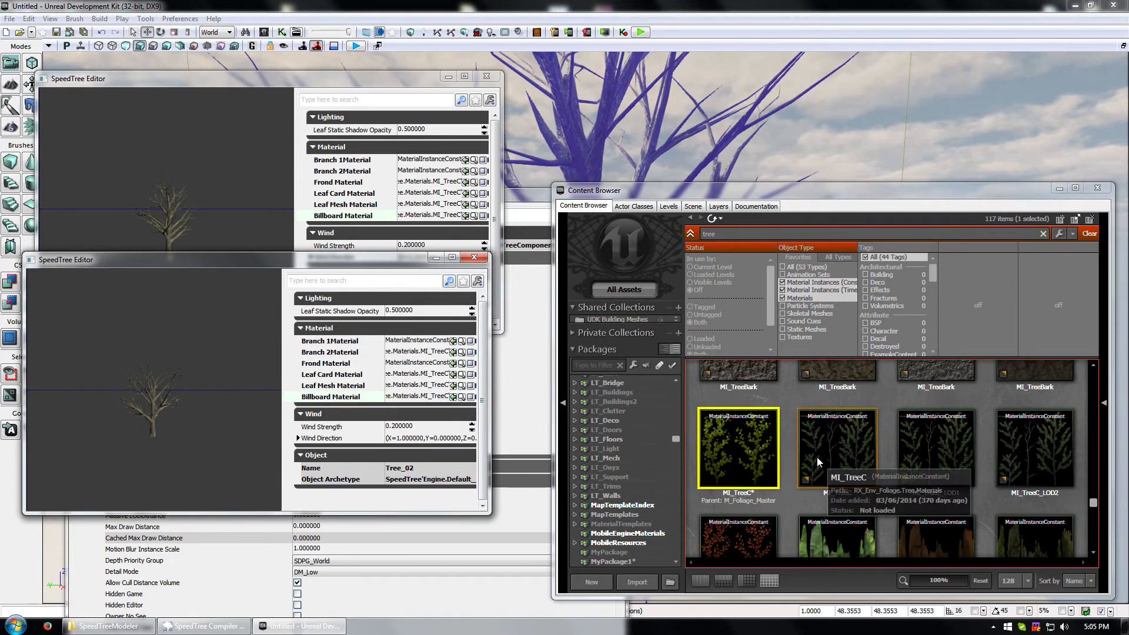
Step: Assign MatInst_YoungTreeLeaves to Tree_01's frond, leaf card, leaf mesh and billboard materials
scroll(953, 443, "up", 3)
scroll(1040, 478, "up", 5)
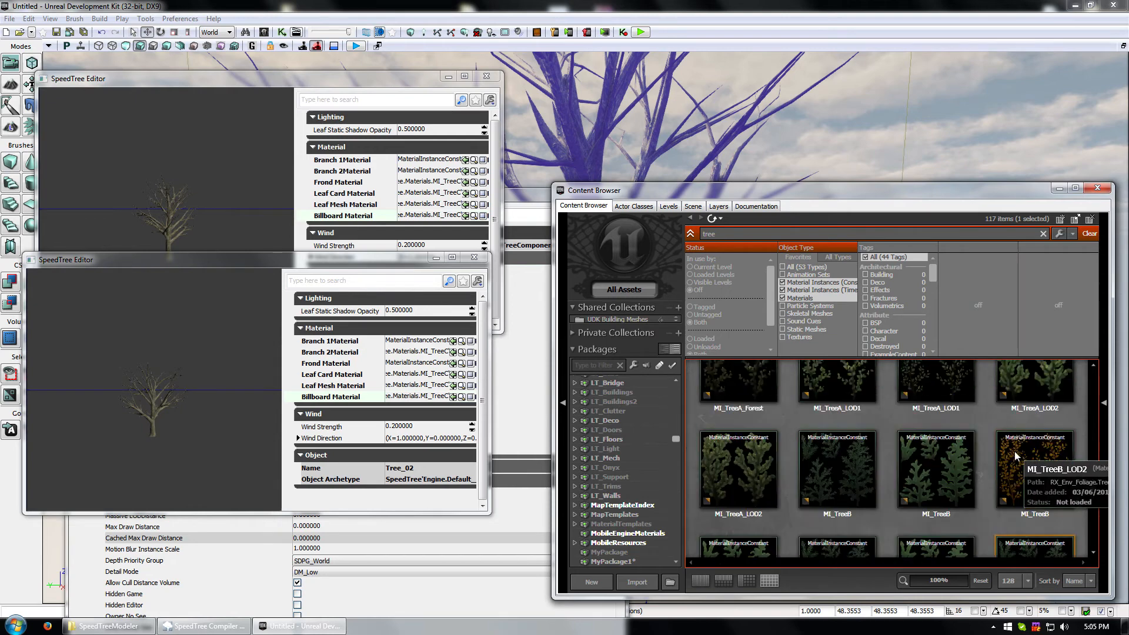
scroll(948, 528, "down", 2)
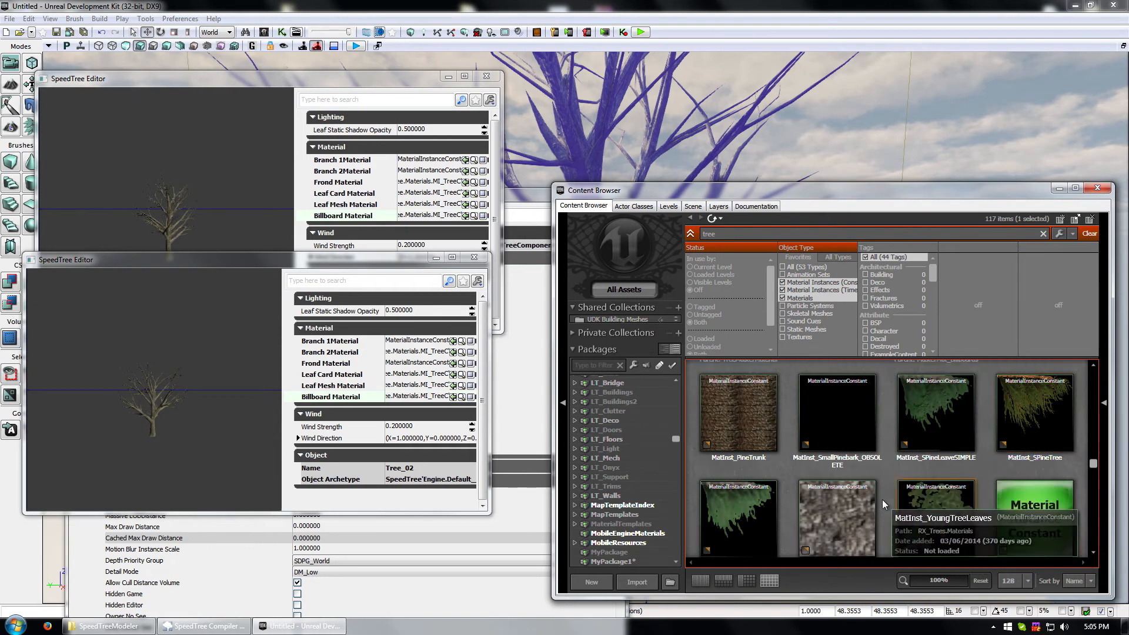
left_click(928, 487)
left_click(465, 181)
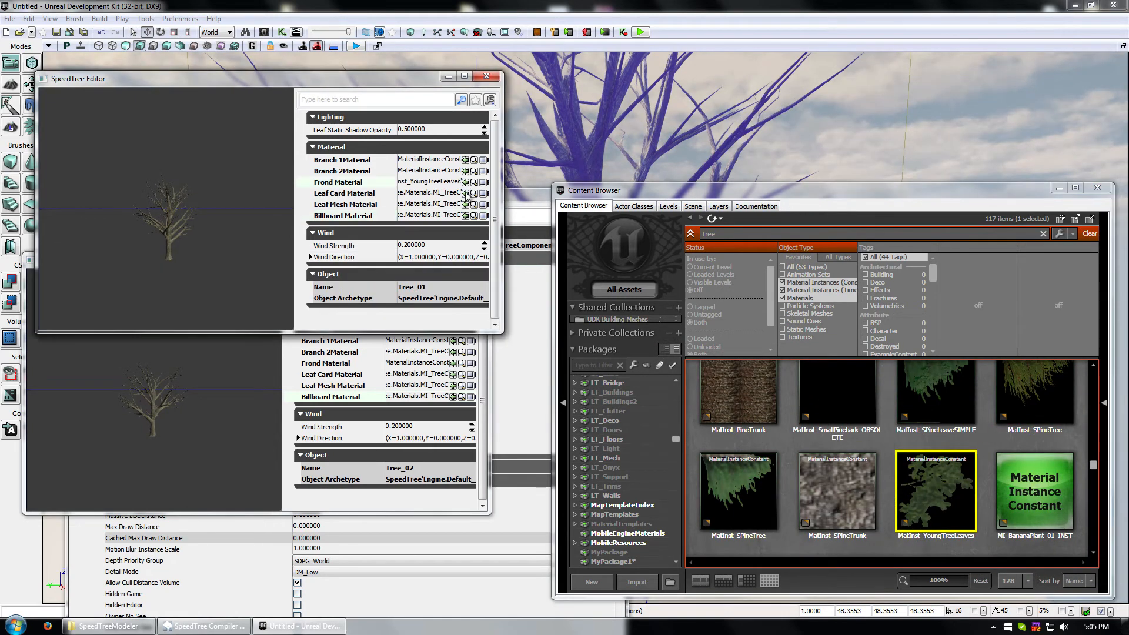
left_click(464, 192)
left_click(464, 204)
left_click(465, 215)
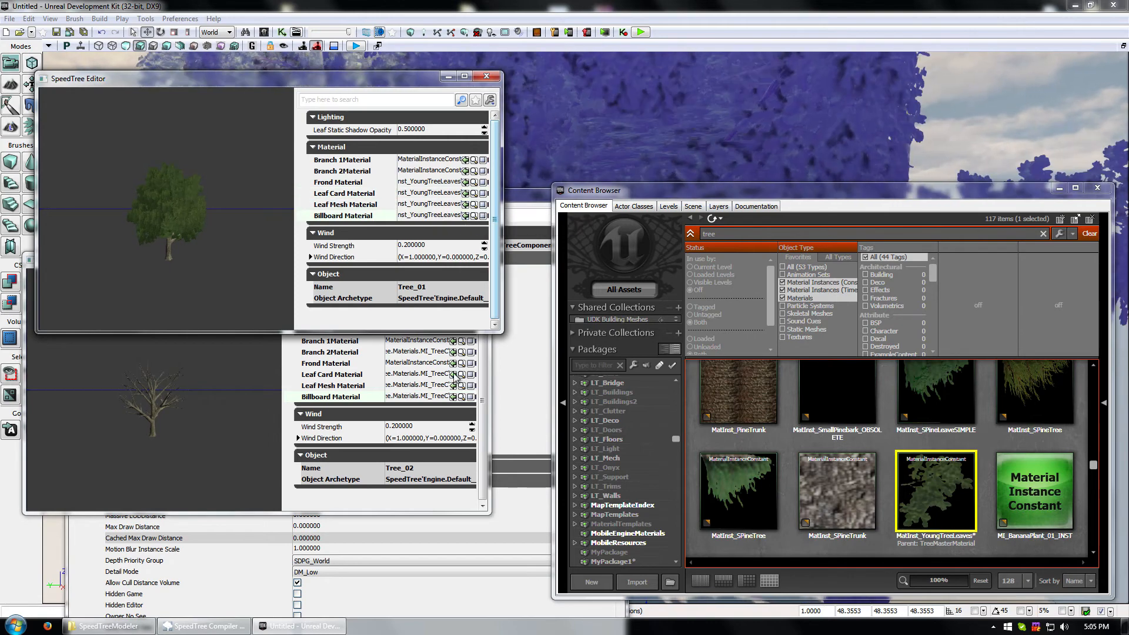
Step: Close the Tree_02 editor and assign Mat_SpeedtreePineLeaves to Tree_01's leaf mesh, leaf card and billboard materials
left_click(441, 372)
left_click(476, 260)
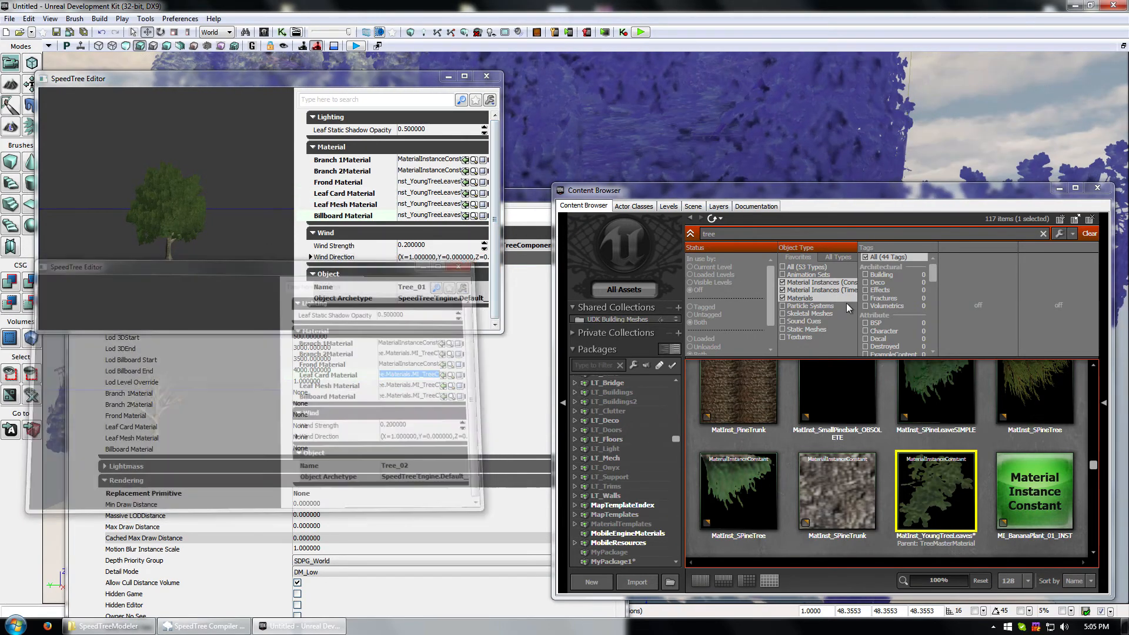
left_click(811, 411)
scroll(996, 464, "up", 8)
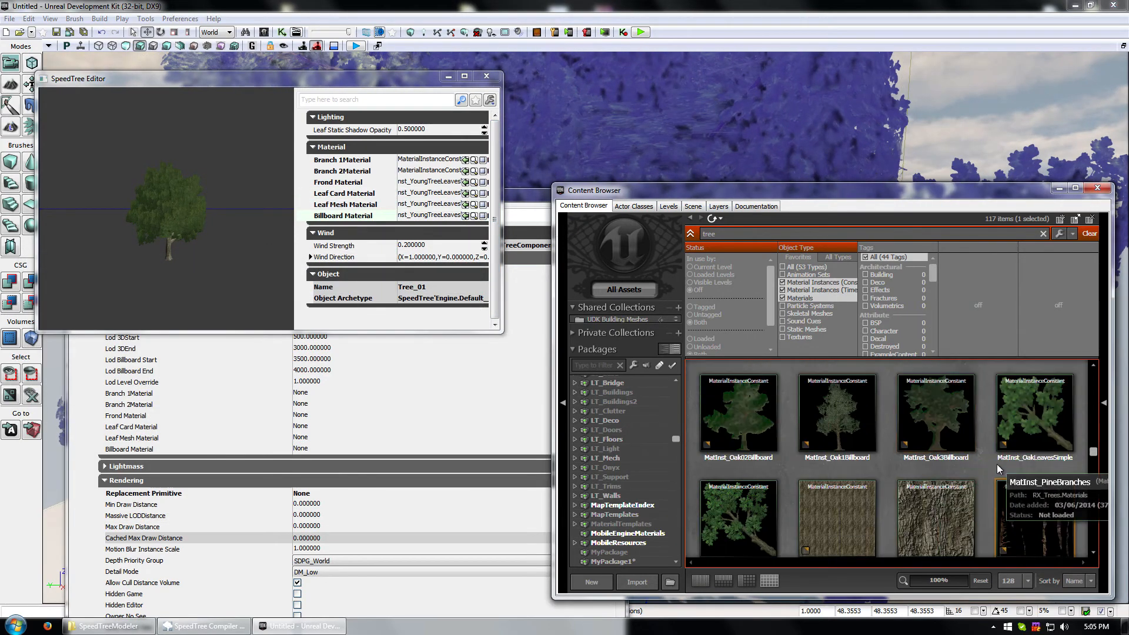
scroll(996, 468, "up", 6)
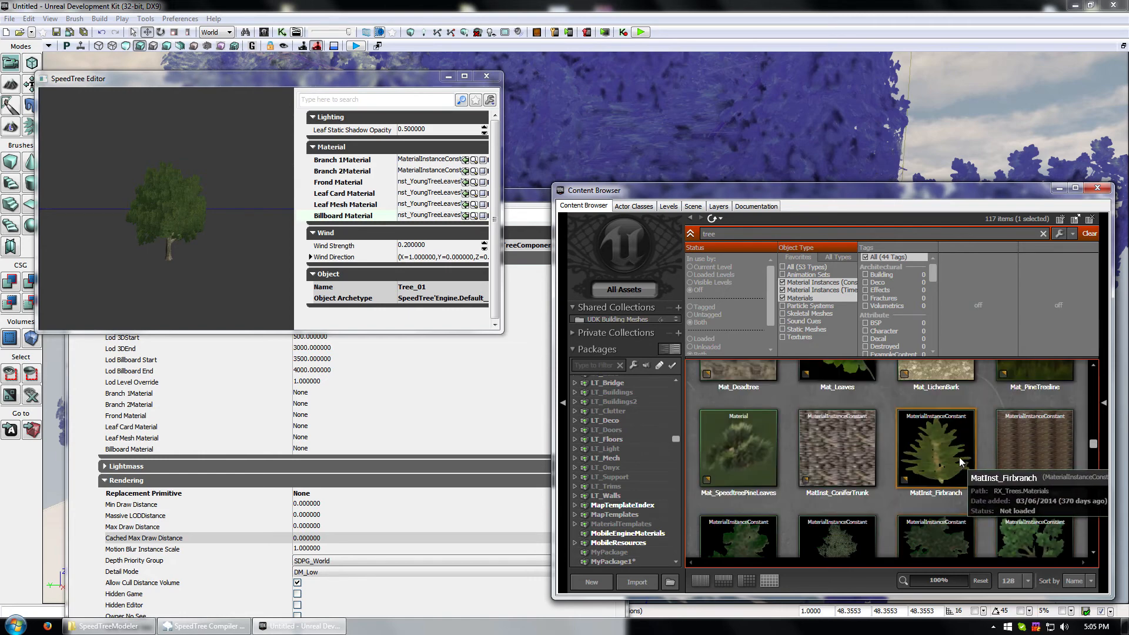
scroll(930, 464, "down", 1)
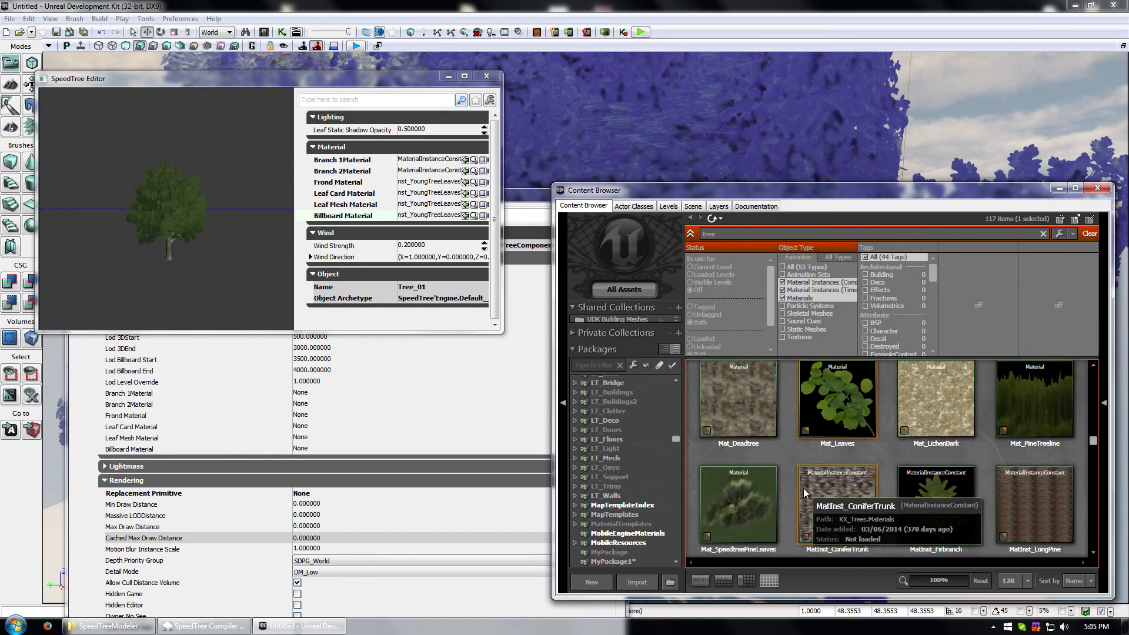
left_click(740, 489)
left_click(465, 204)
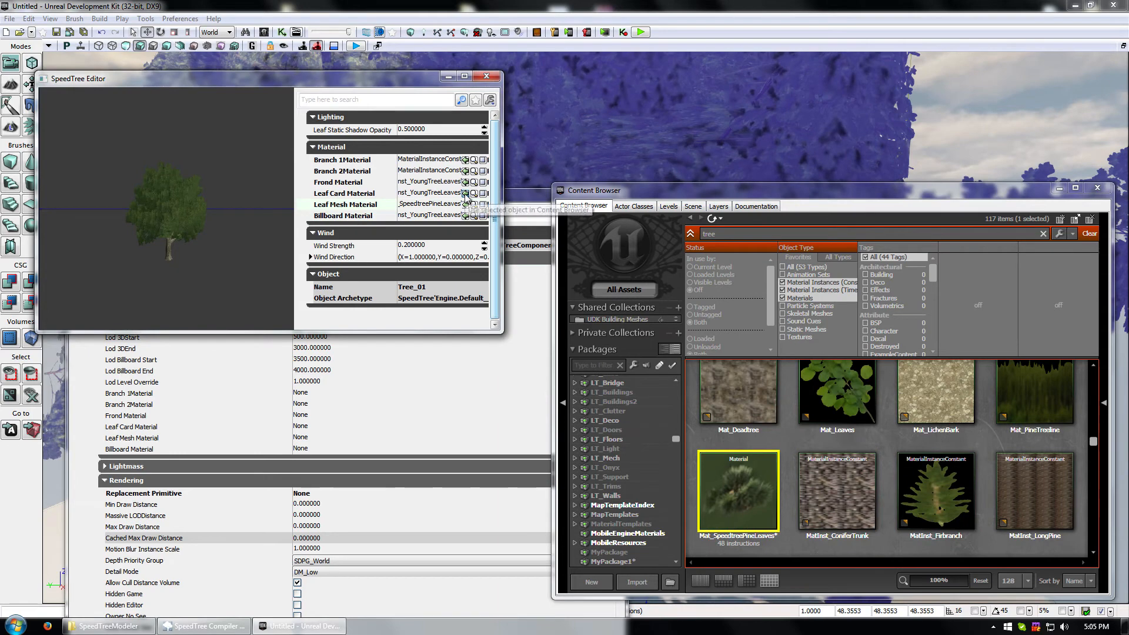
left_click(464, 192)
left_click(465, 215)
Step: Move the Content Browser aside to inspect the placed tree's foliage in the level, and bring the browser back up
left_click_drag(857, 192, 823, 466)
scroll(876, 325, "down", 6)
left_click(742, 442)
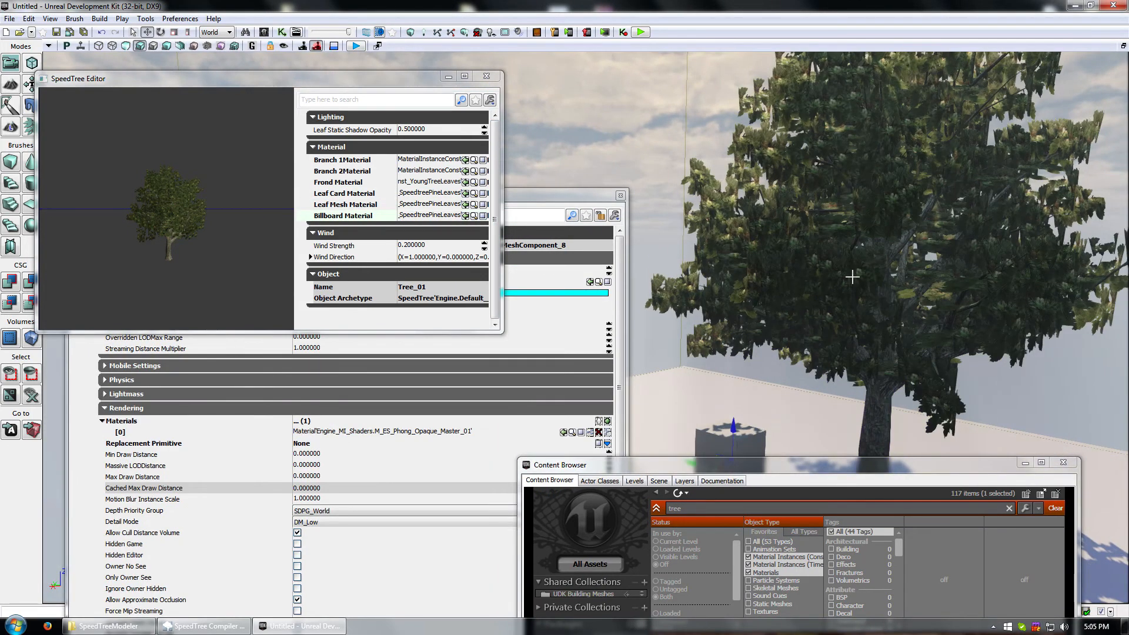
right_click_drag(852, 277, 1064, 359)
left_click_drag(766, 459, 912, 237)
Step: Browse the tree materials for another leaf candidate, checking M_PineTree_Master, MatInst_YoungTreeLeaves and the MI_TreeA and MI_TreeC instances
scroll(975, 447, "up", 5)
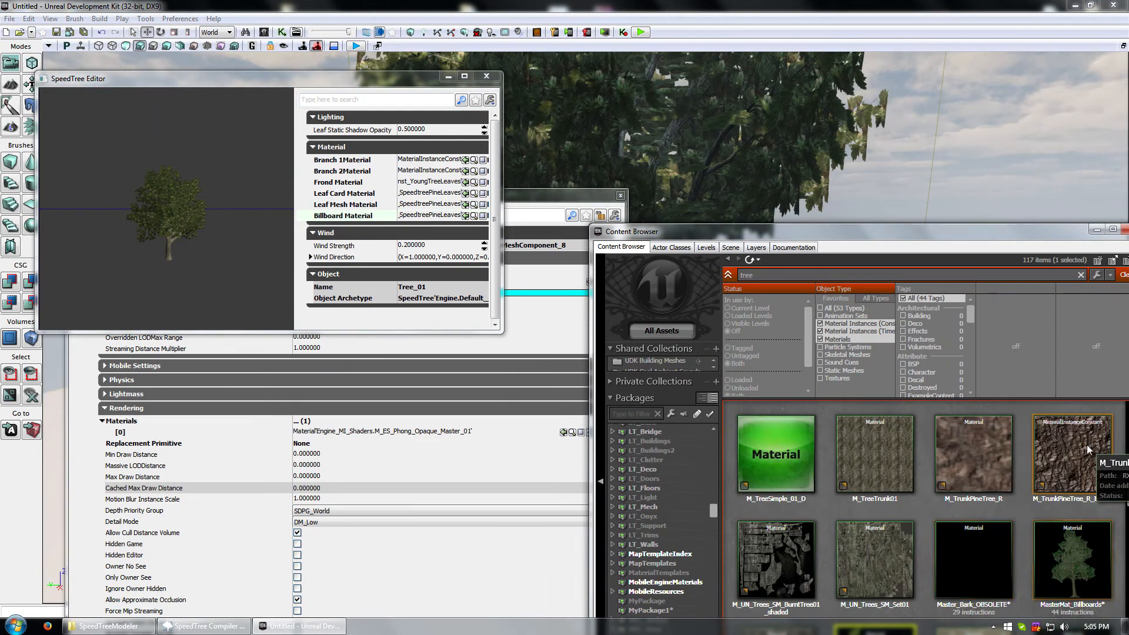
scroll(974, 518, "up", 4)
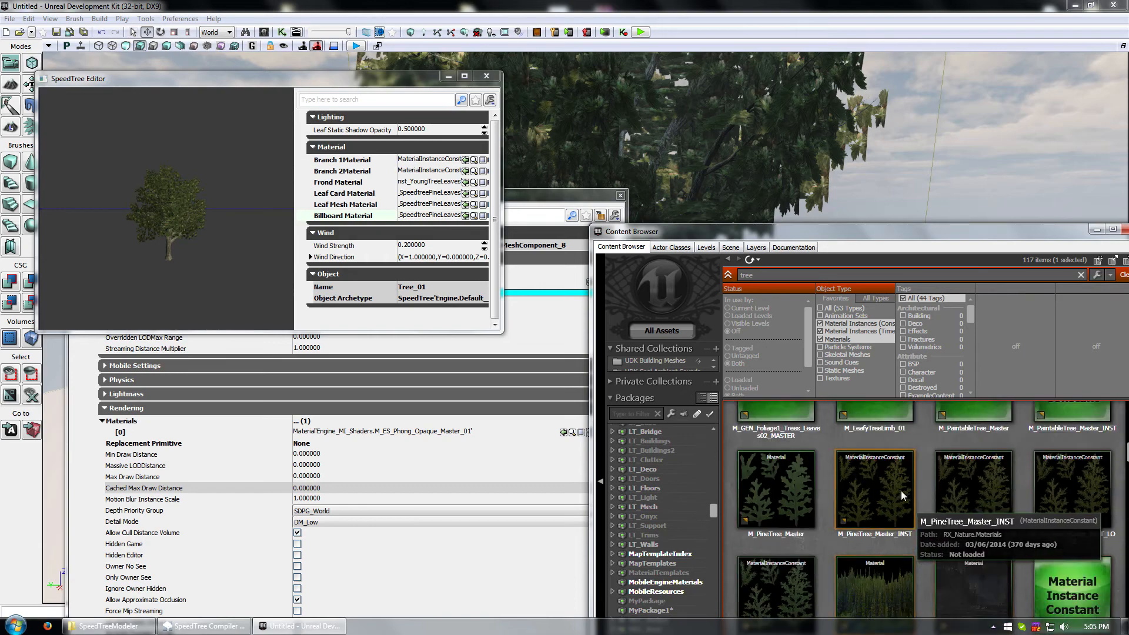
left_click(788, 544)
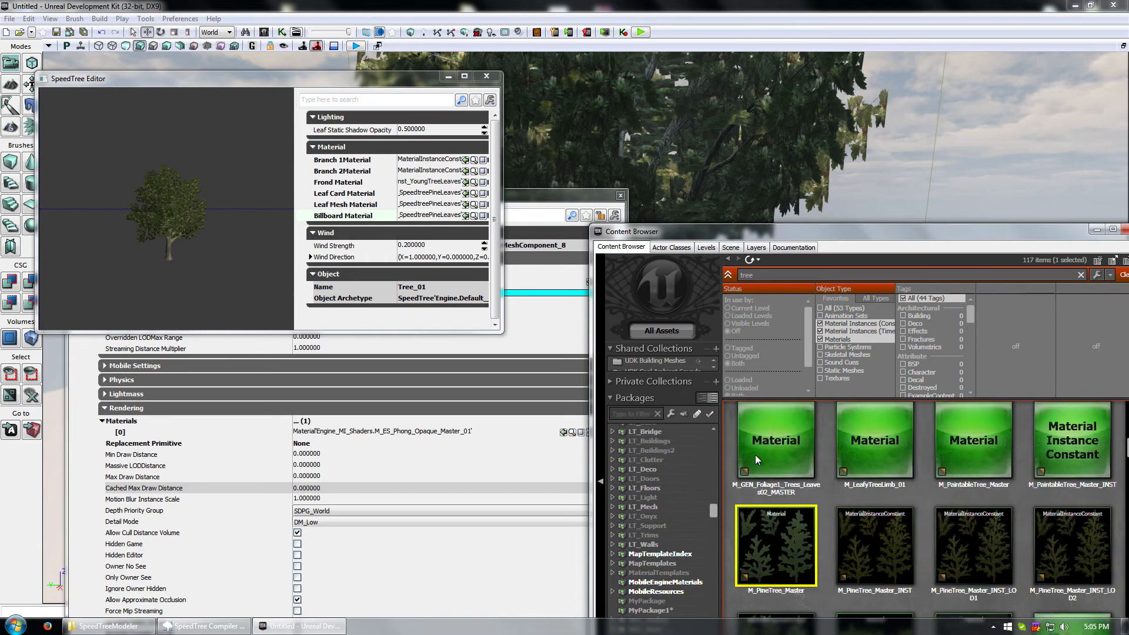
scroll(848, 538, "up", 3)
scroll(848, 536, "down", 5)
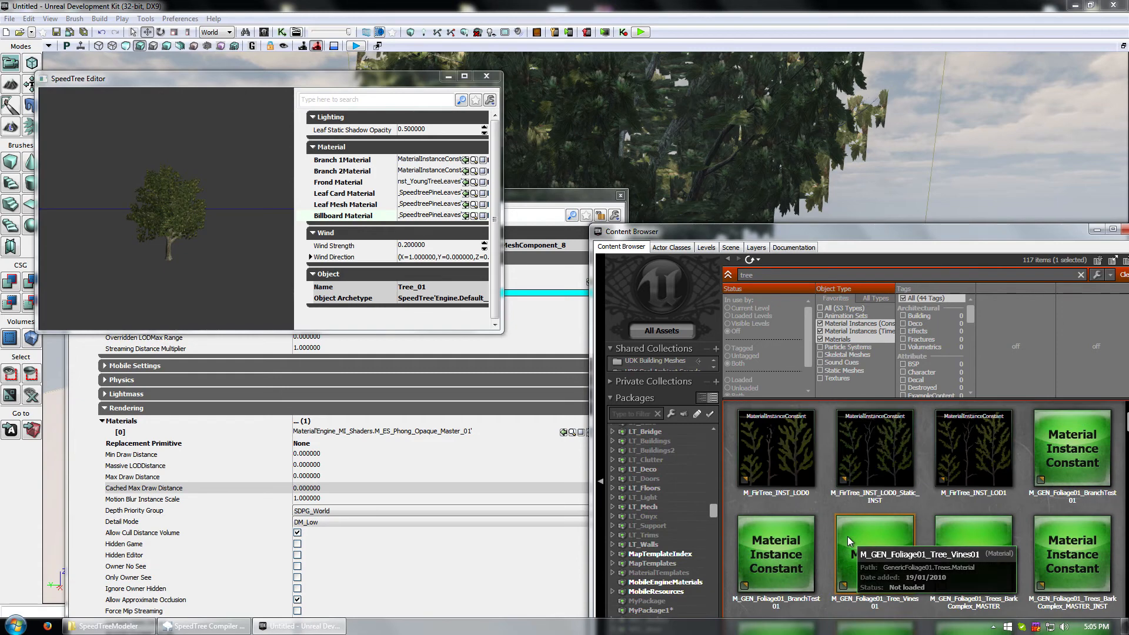
scroll(862, 507, "down", 5)
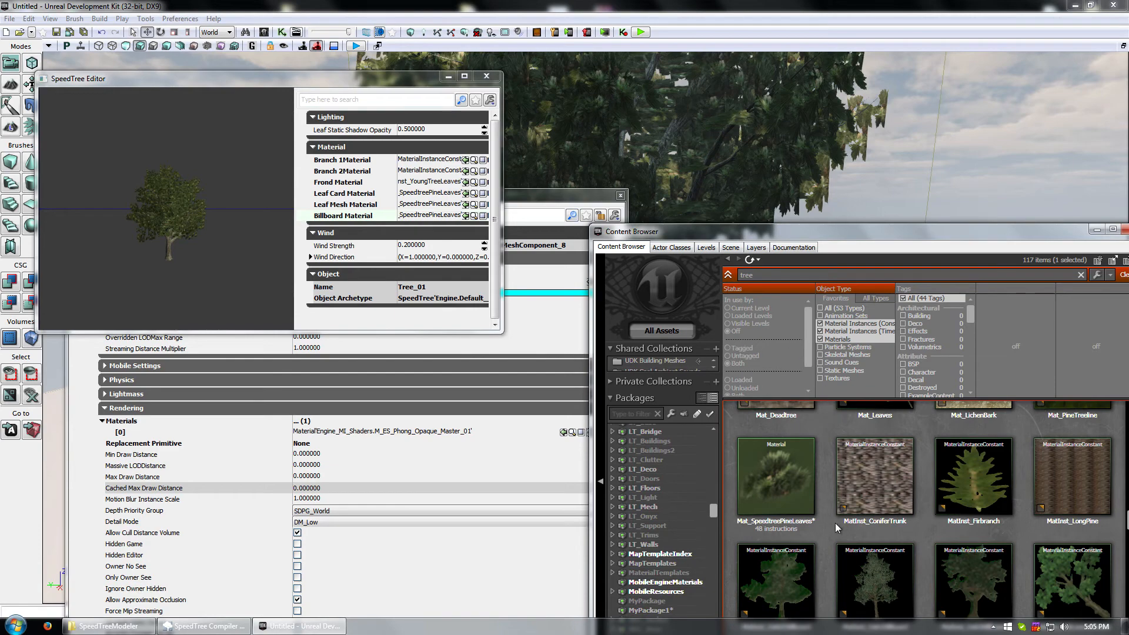
scroll(838, 528, "down", 3)
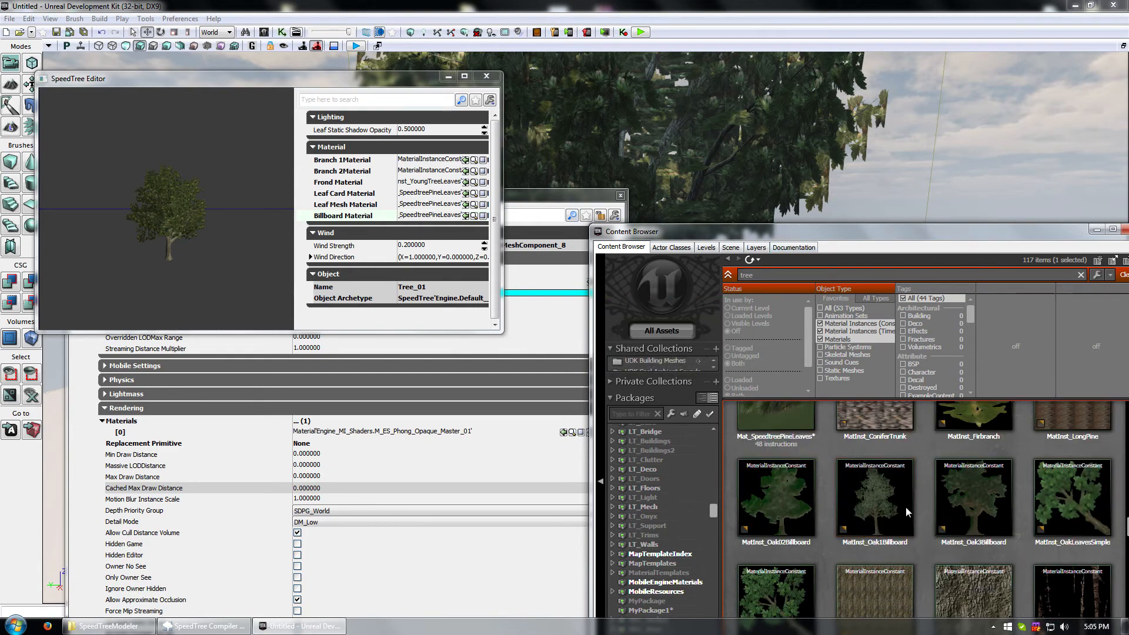
scroll(906, 506, "down", 5)
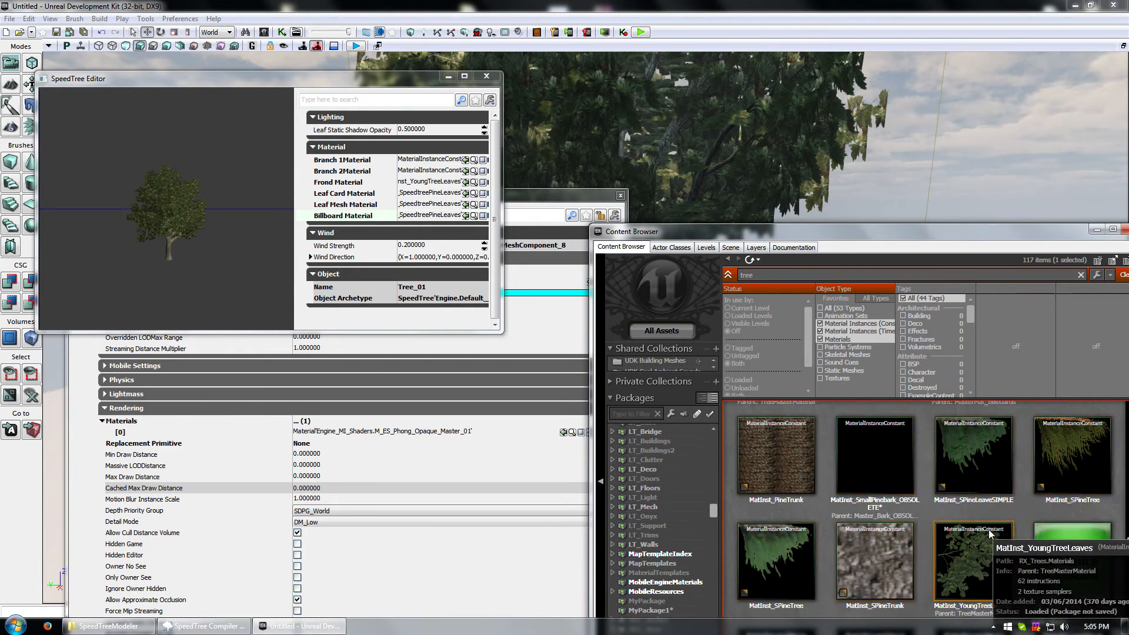
scroll(1060, 503, "down", 3)
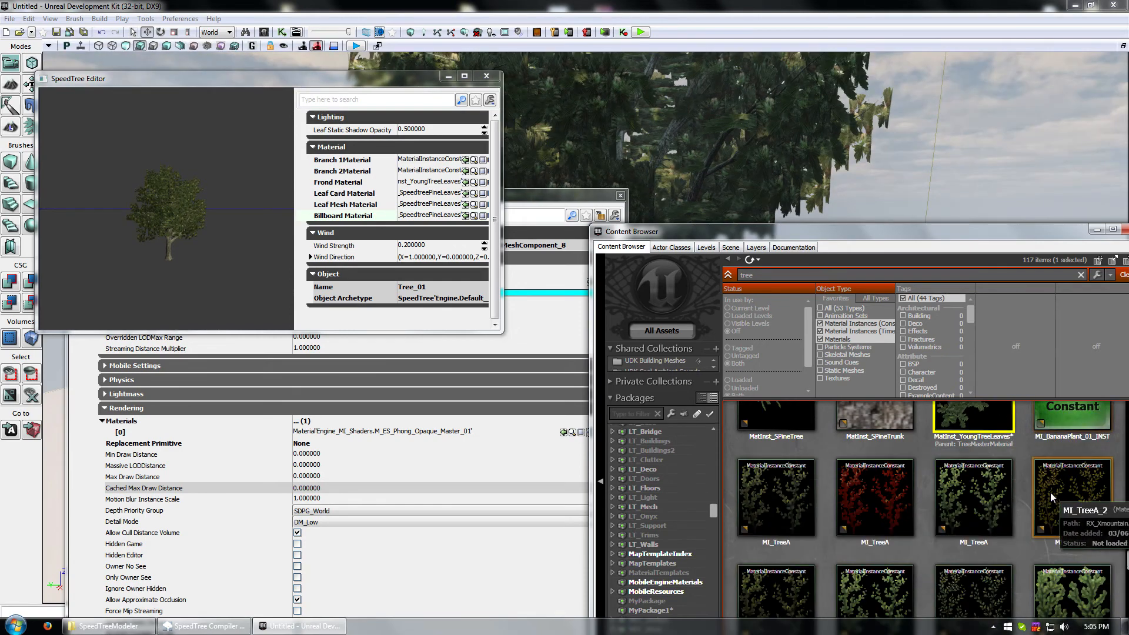
scroll(1050, 492, "down", 8)
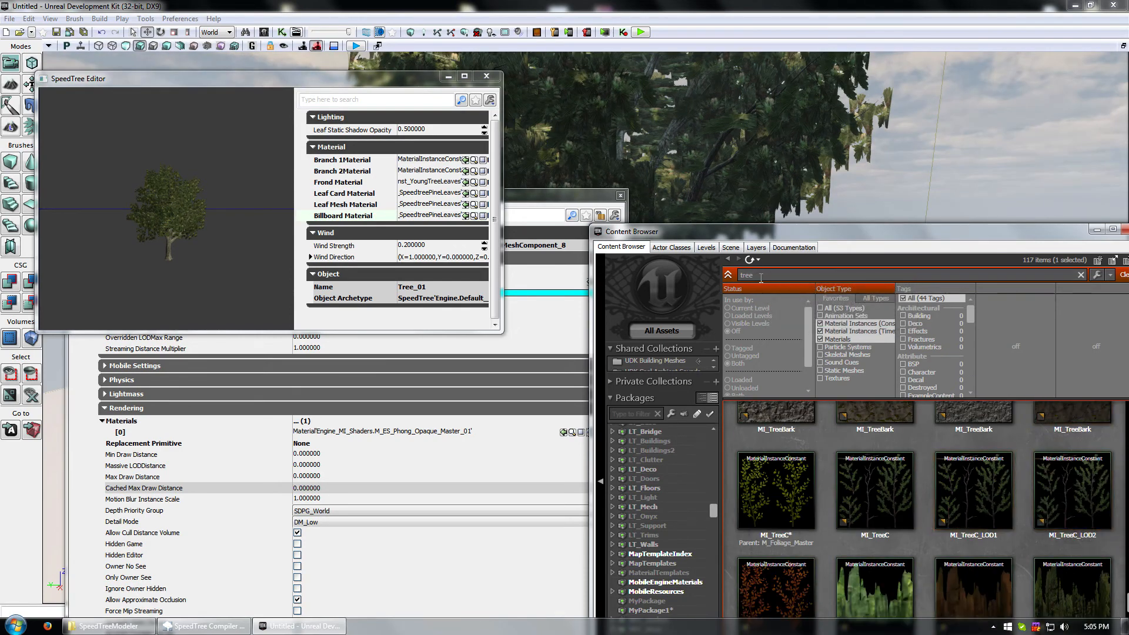
Step: Search the materials for "lea" and assign Mat_Leaves to Tree_01's frond, leaf card, leaf mesh and billboard materials
type("lea")
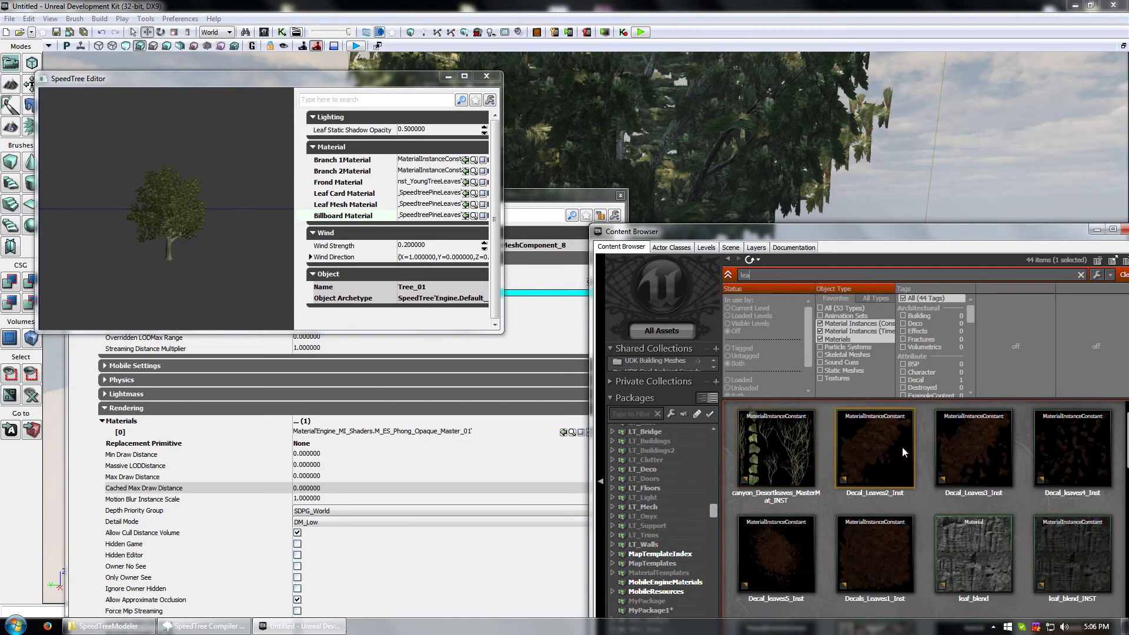
scroll(953, 456, "down", 6)
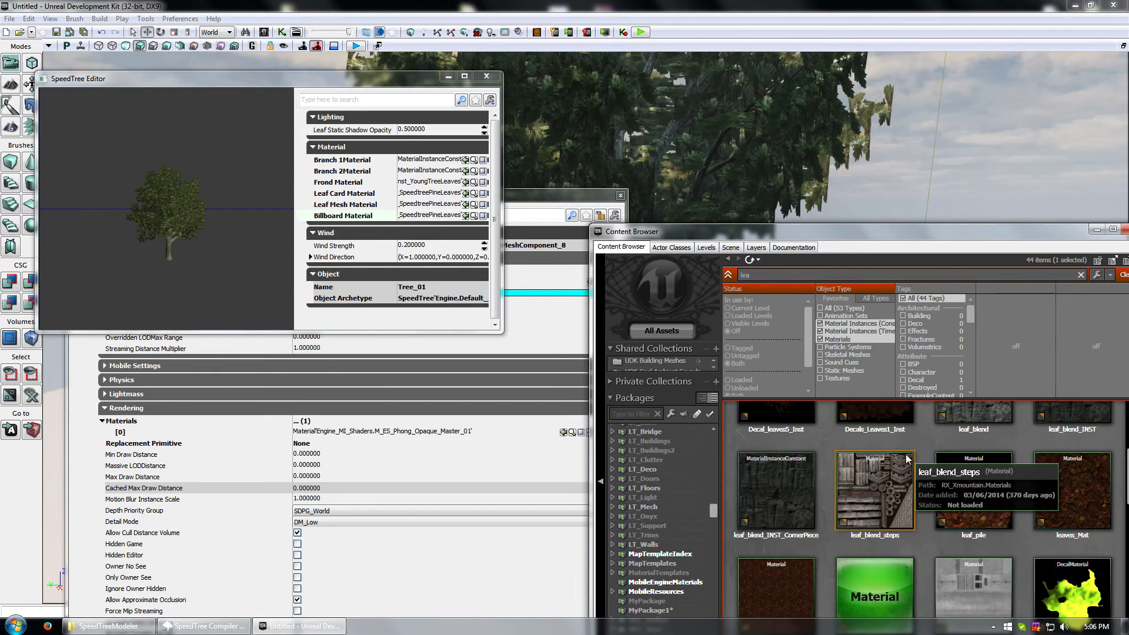
scroll(1051, 461, "down", 4)
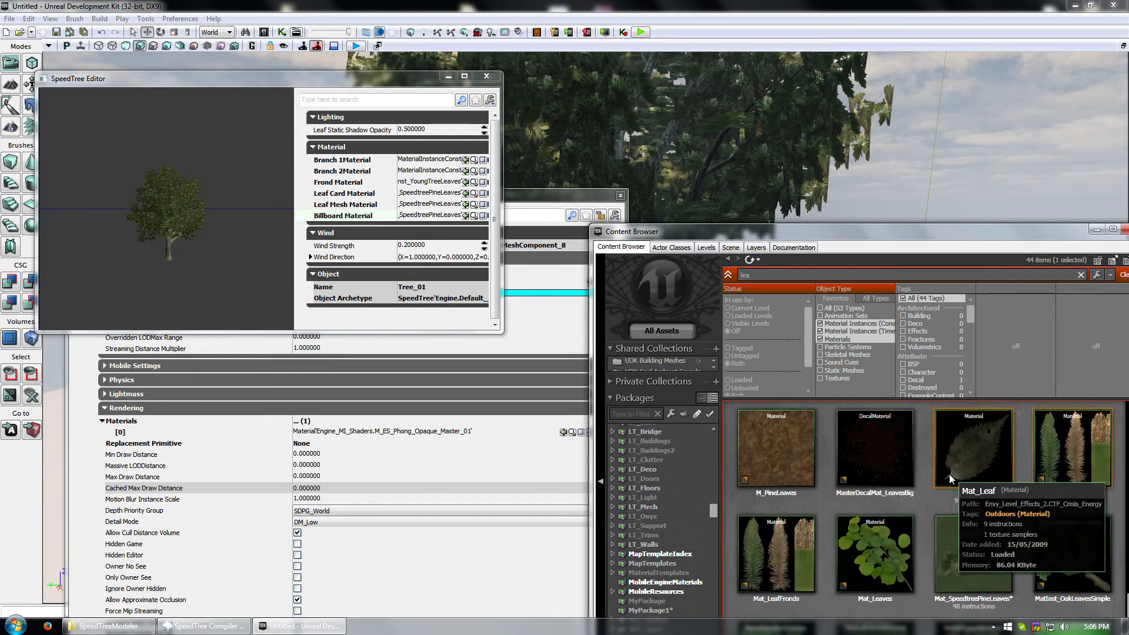
left_click(972, 504)
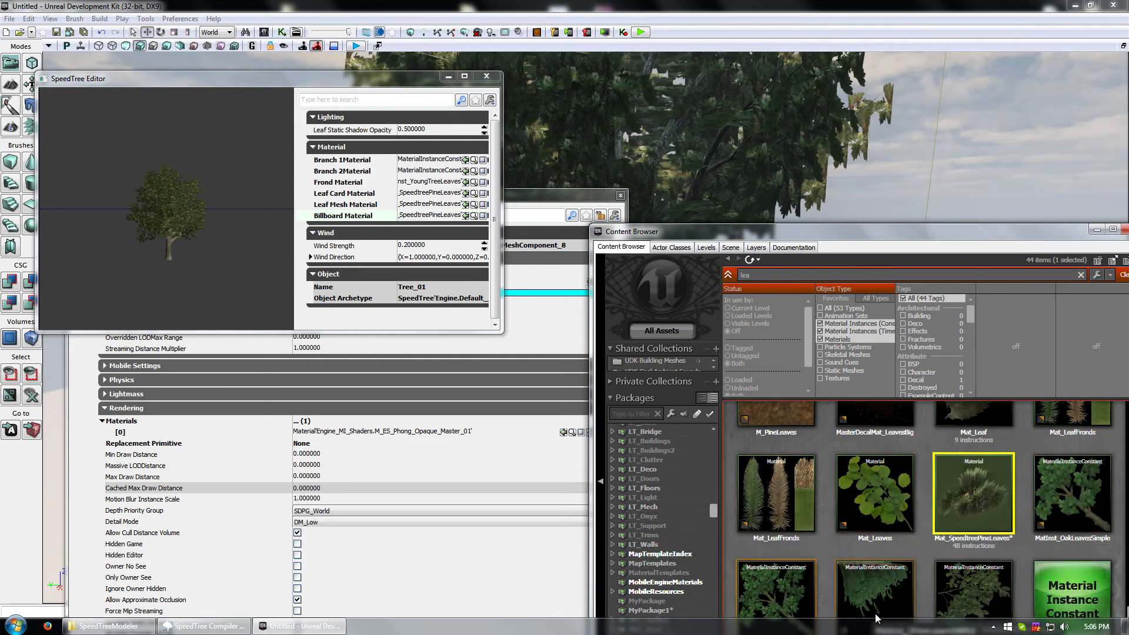
left_click(882, 497)
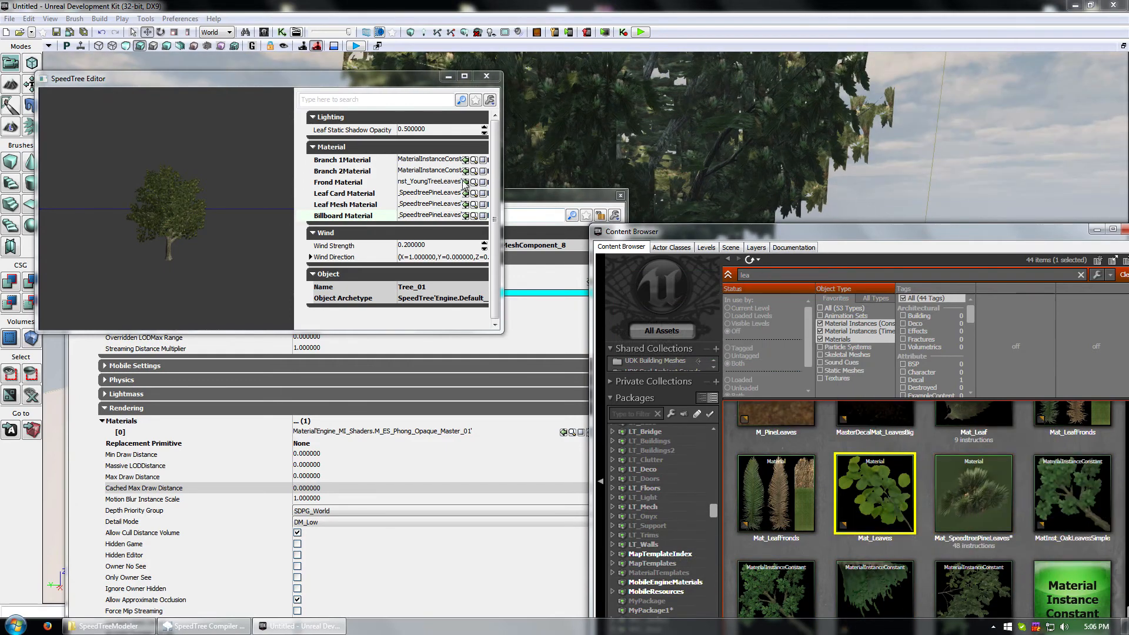
left_click(465, 182)
left_click(466, 193)
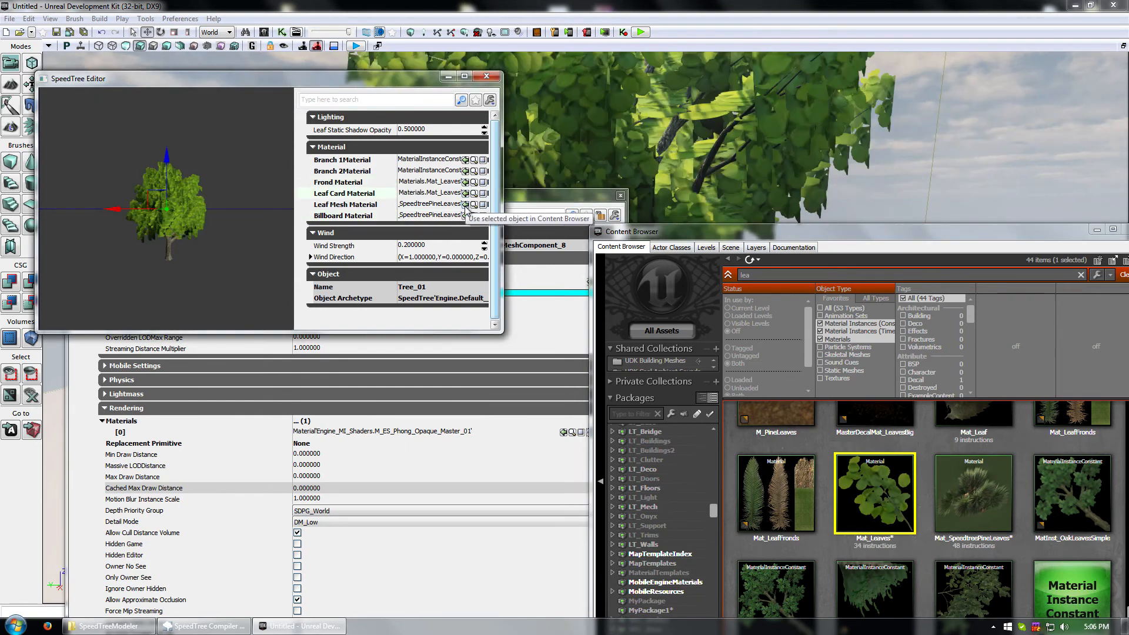
left_click(465, 204)
left_click(466, 216)
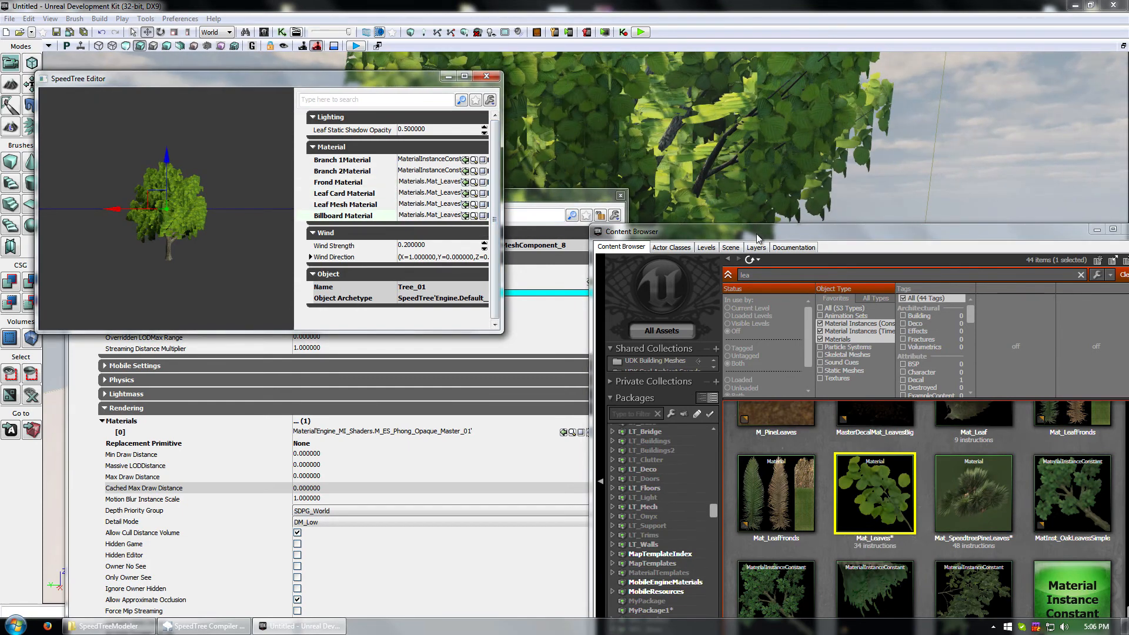
Step: Move the Content Browser and actor properties aside and close the SpeedTree Editor to view the whole tree in the level
left_click_drag(758, 238, 755, 378)
left_click_drag(562, 197, 457, 391)
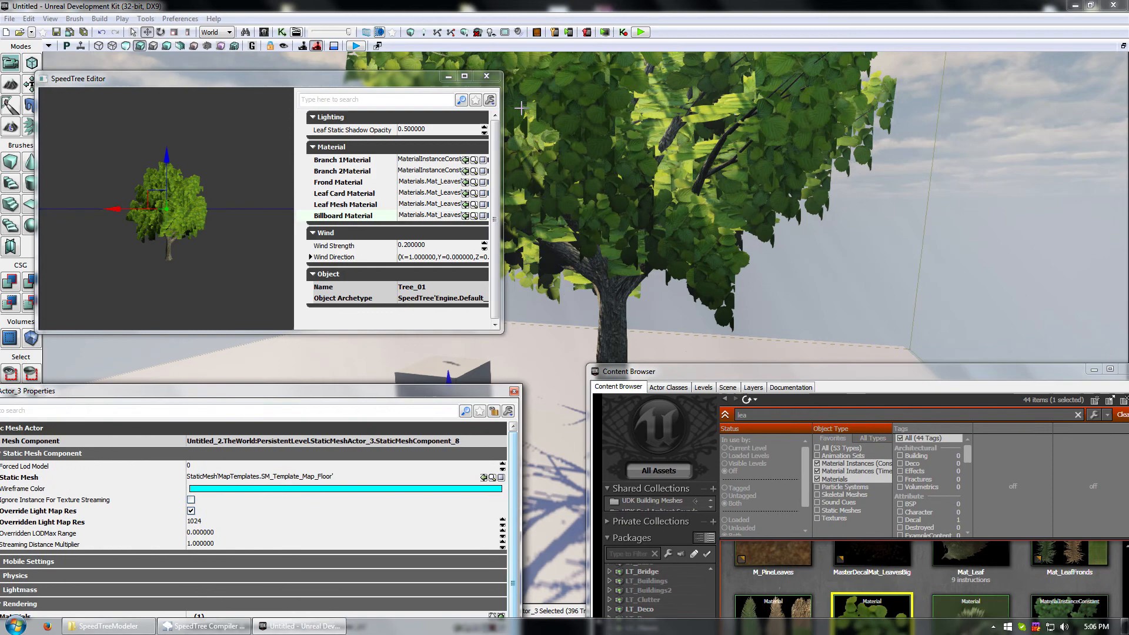
left_click(486, 76)
right_click_drag(529, 206, 576, 205)
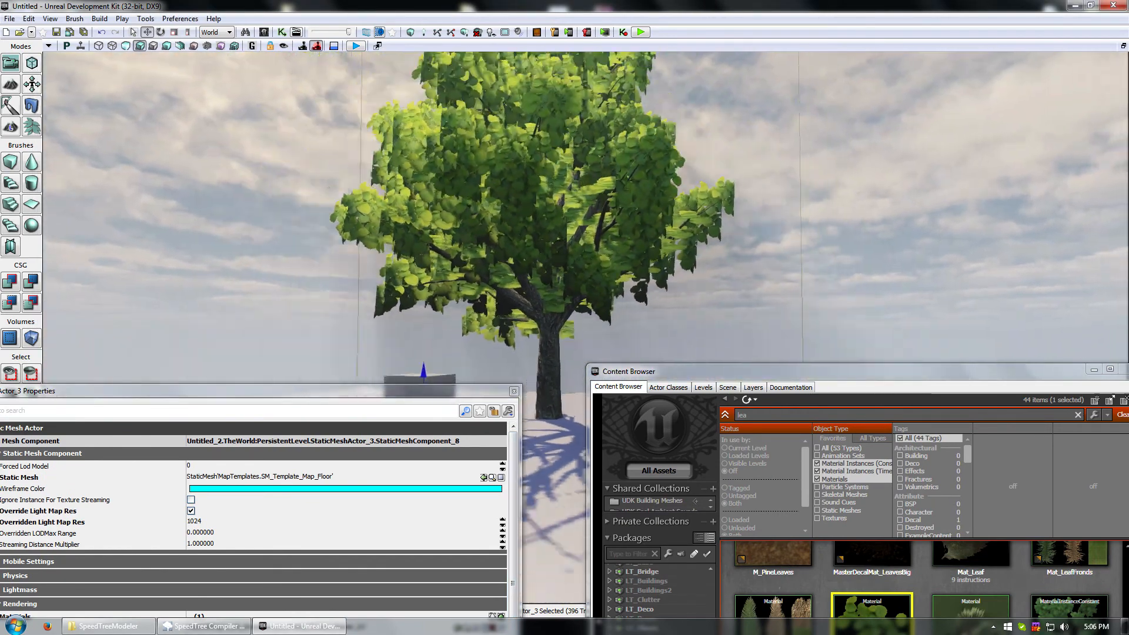
mouse_move(685, 191)
left_mouse_down()
mouse_move(682, 253)
mouse_move(685, 192)
left_mouse_up()
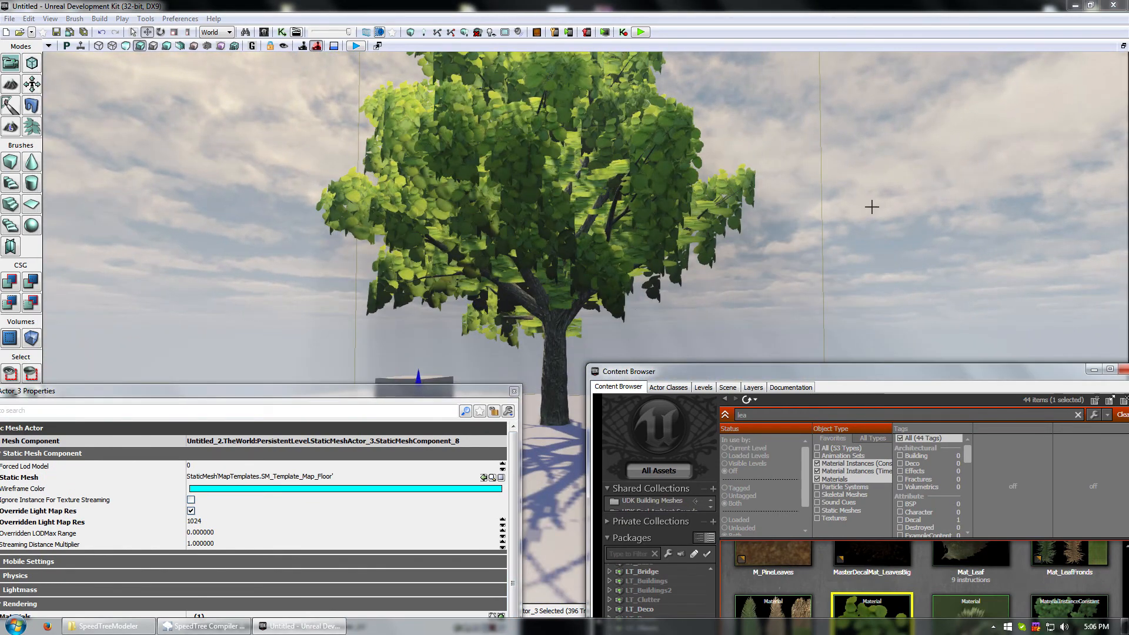
Step: Bring the Content Browser back up and look through the leaf materials for another candidate, also searching for "lef"
left_click_drag(863, 364, 869, 189)
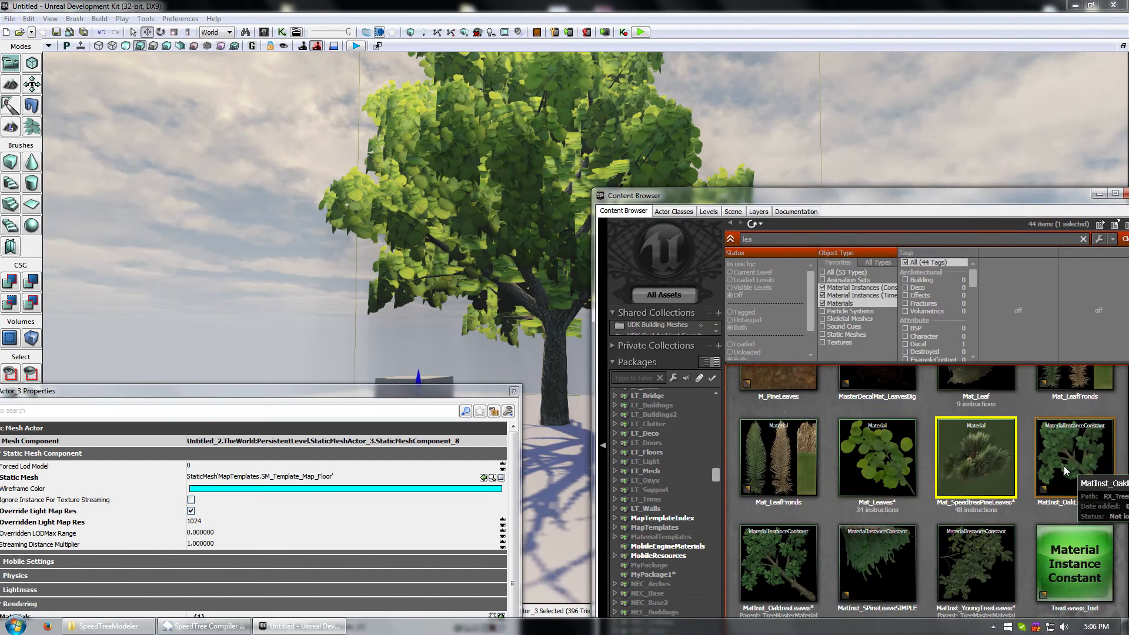
scroll(1064, 466, "down", 1)
scroll(1012, 481, "up", 5)
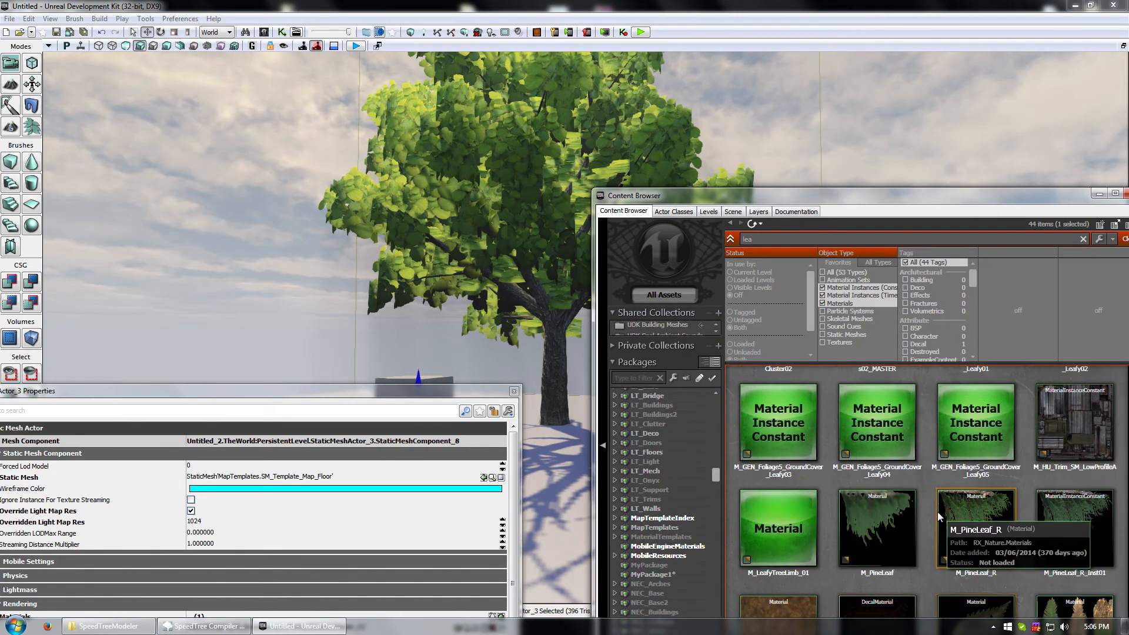
scroll(946, 521, "up", 3)
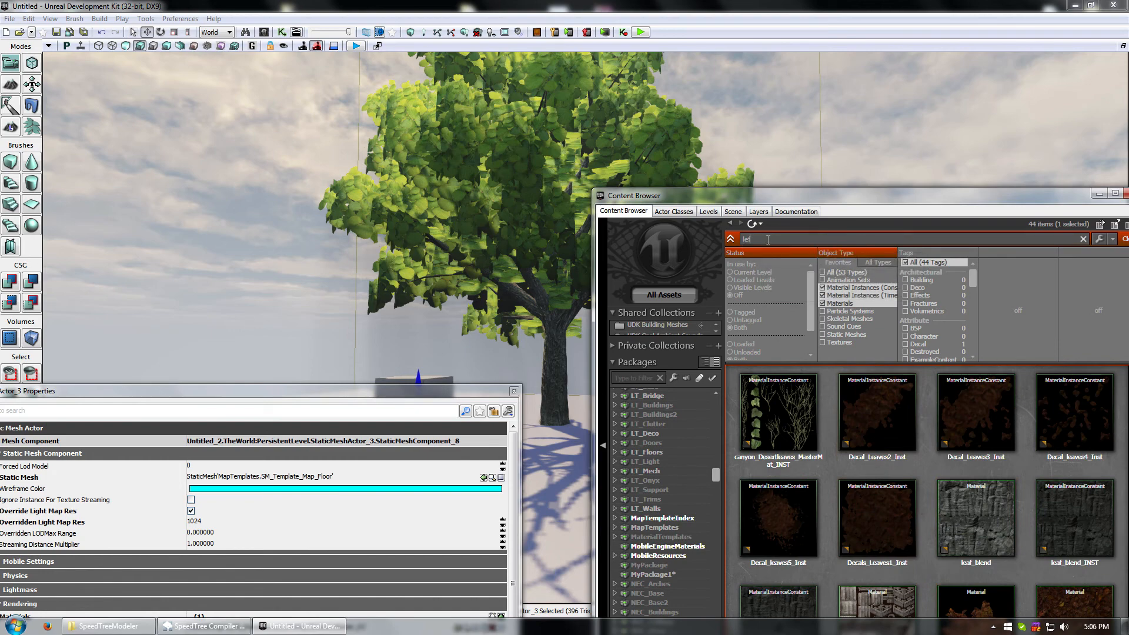
scroll(898, 494, "down", 3)
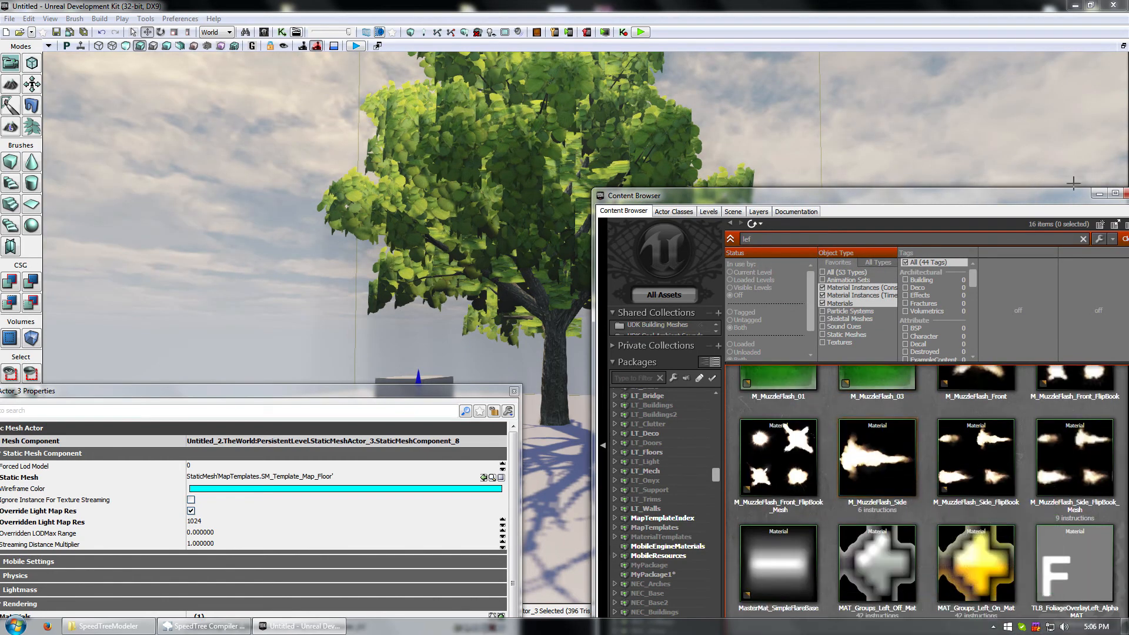
Step: Close the Content Browser and the static mesh actor's properties to clear the level view
left_click_drag(1018, 196, 873, 193)
left_click(989, 192)
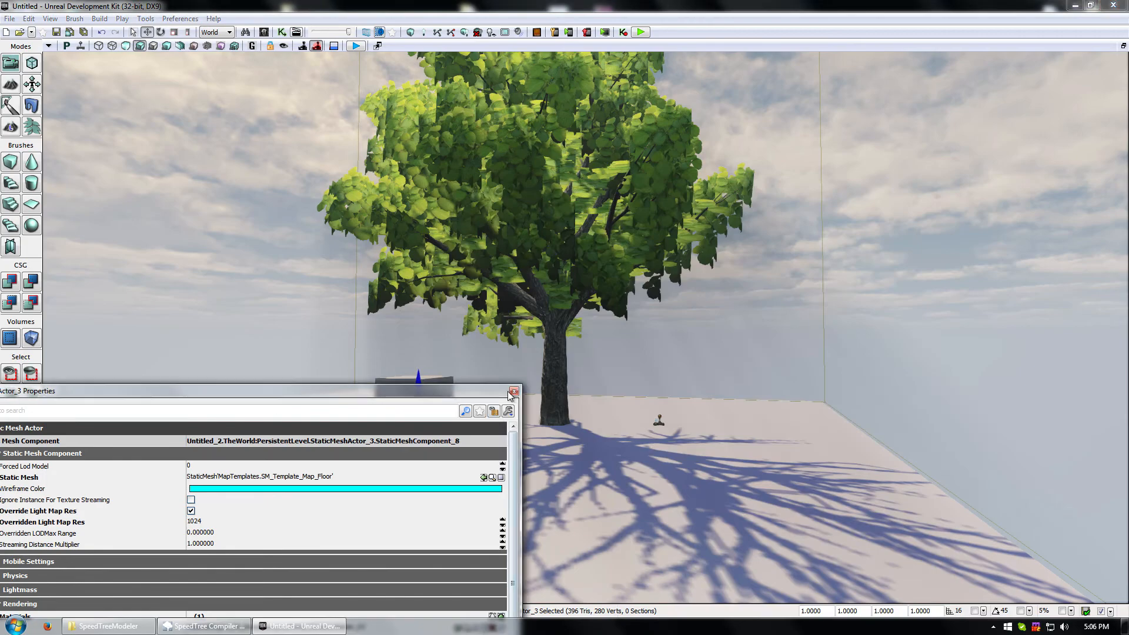
left_click(515, 392)
Step: Inspect the placed tree's foliage, trunk and shadow from several sides, close up and from a distance
left_click_drag(515, 393, 586, 481)
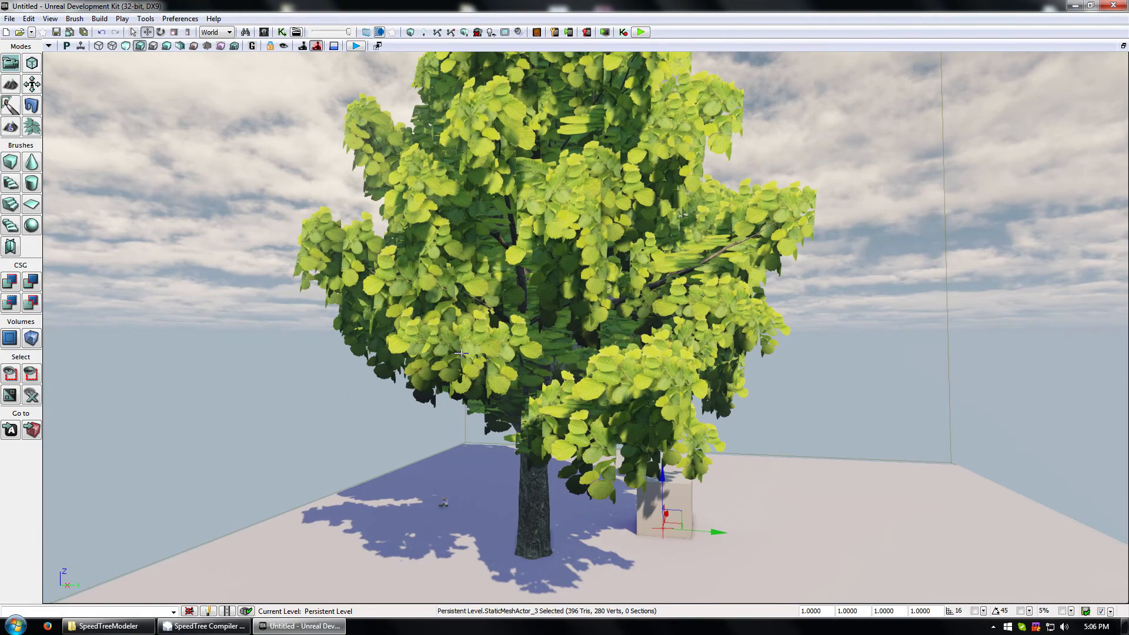
middle_click_drag(462, 353, 412, 459)
left_click_drag(412, 459, 446, 377)
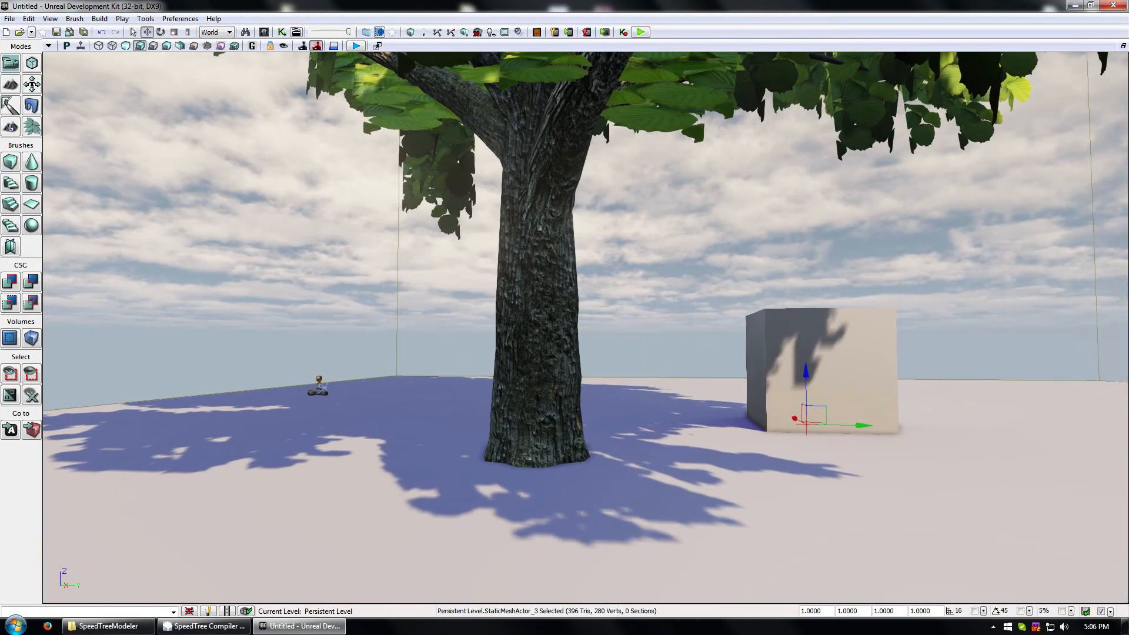
right_click_drag(582, 315, 594, 218)
middle_click_drag(594, 218, 606, 188)
left_click_drag(605, 188, 582, 315)
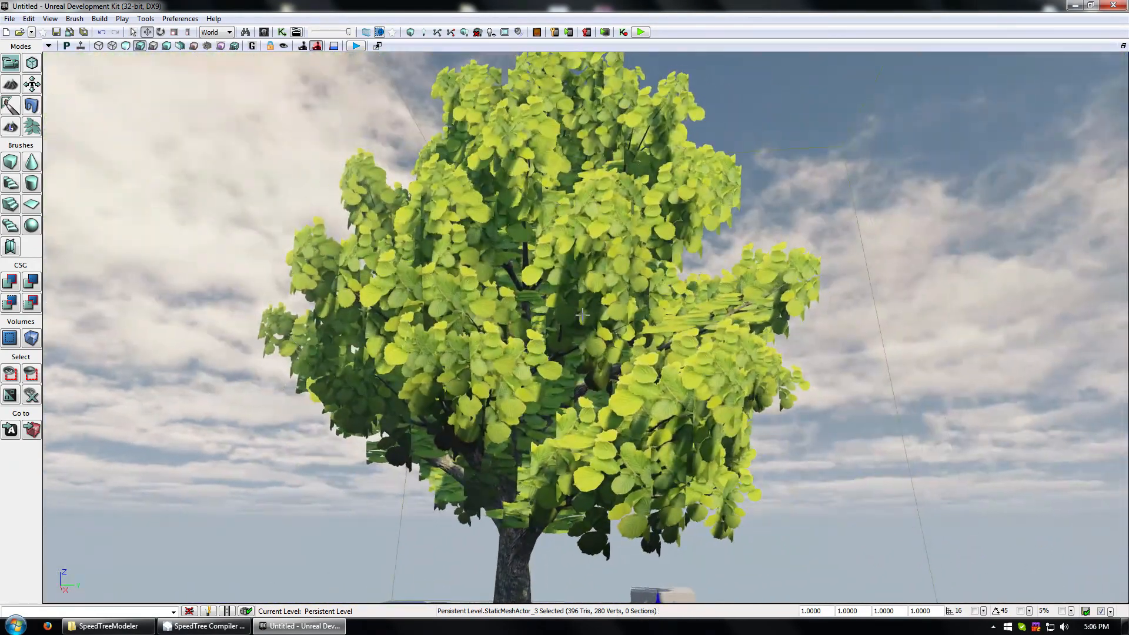
right_click_drag(627, 260, 572, 293)
middle_click_drag(572, 292, 579, 235)
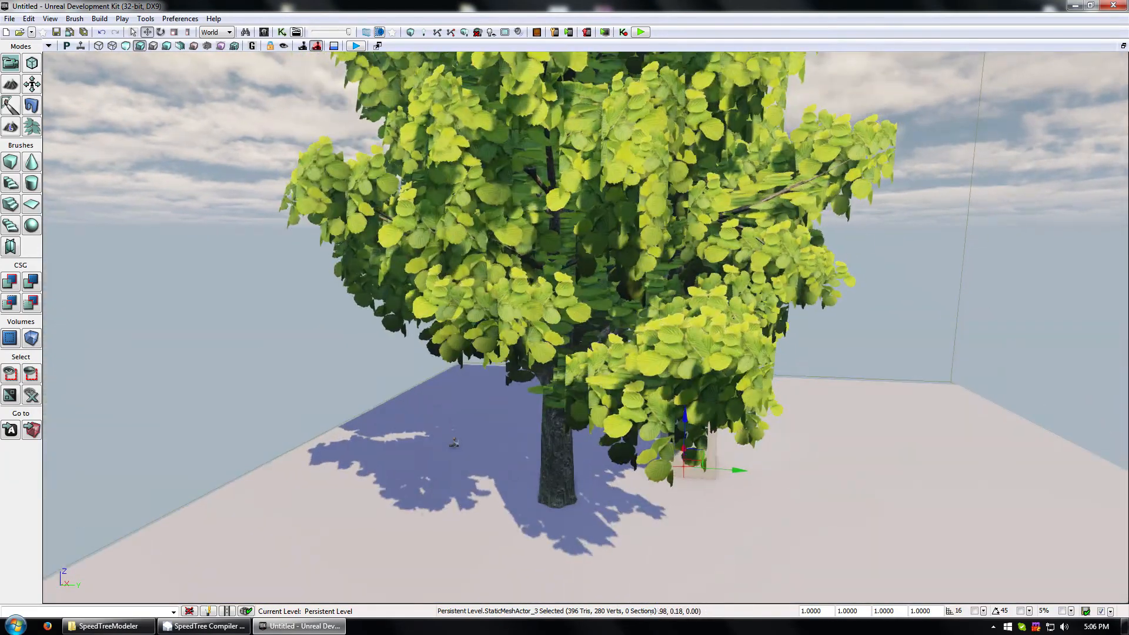
left_click_drag(579, 235, 591, 534)
middle_click_drag(603, 484, 603, 447)
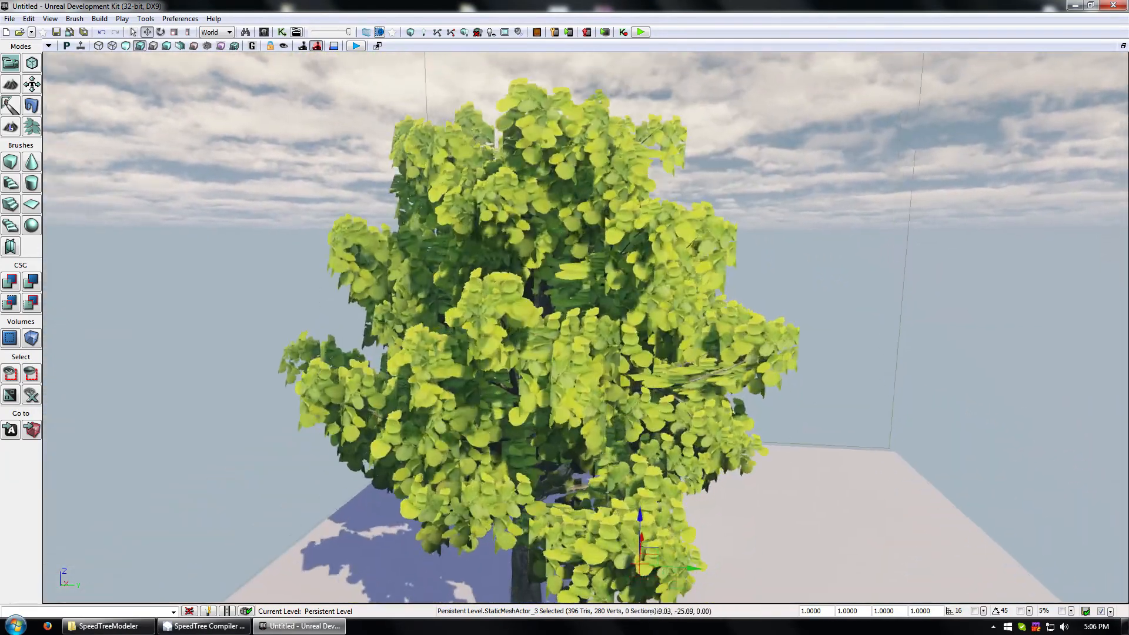
mouse_move(602, 447)
left_mouse_down()
mouse_move(602, 282)
mouse_move(588, 463)
left_mouse_up()
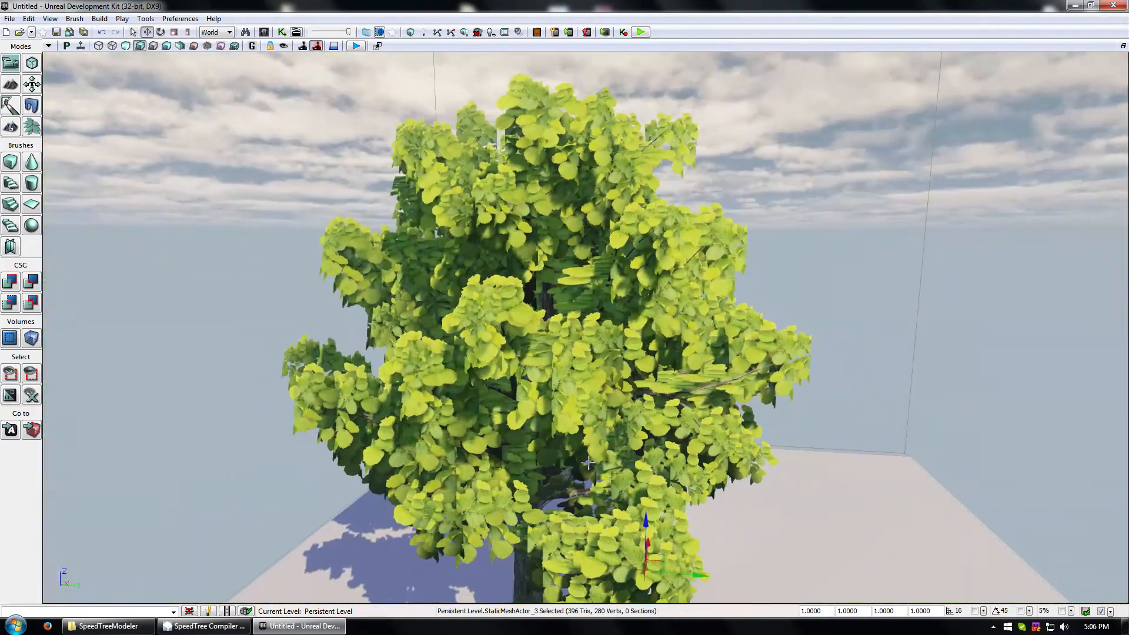
left_click_drag(586, 327, 259, 283)
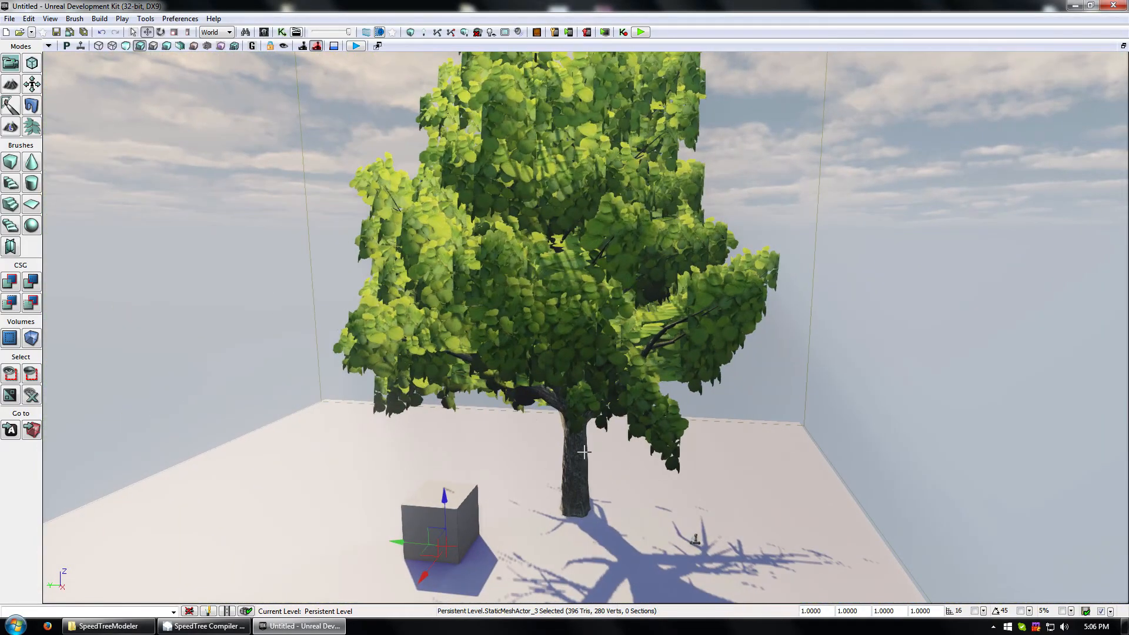
left_click(582, 448)
mouse_move(561, 510)
left_mouse_down()
mouse_move(696, 521)
mouse_move(551, 509)
mouse_move(561, 510)
left_mouse_up()
Step: Place a WindDirectionalSource on the floor beside the cube, deleting the mistakenly placed WindPointSource, and close the Actor Classes browser
left_click(714, 473)
right_click(713, 473)
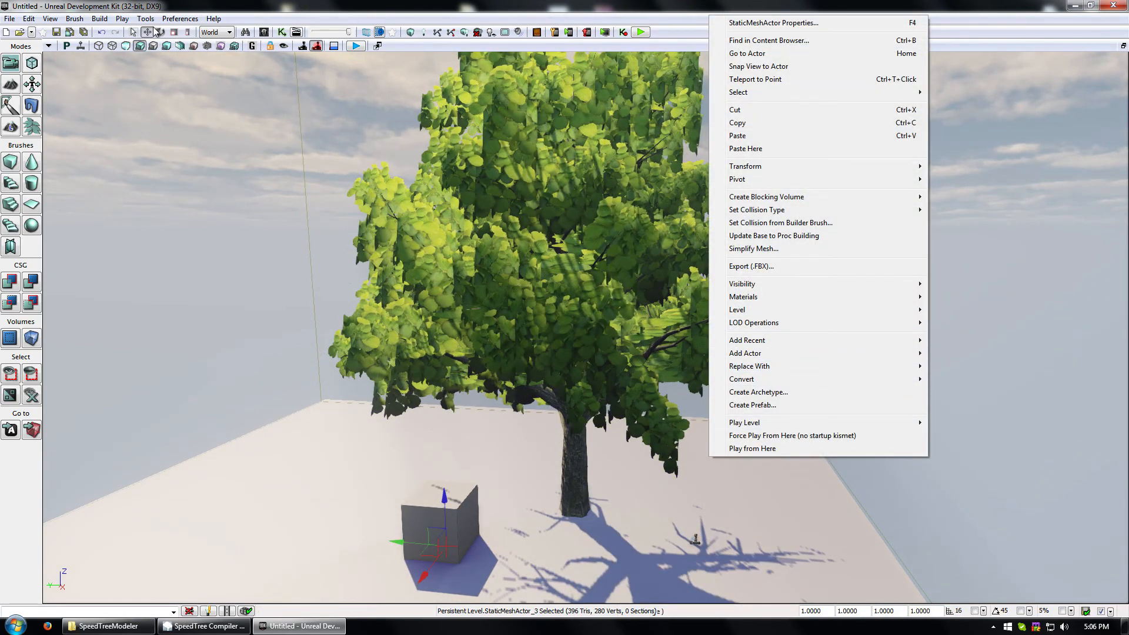
left_click(264, 32)
left_click(523, 208)
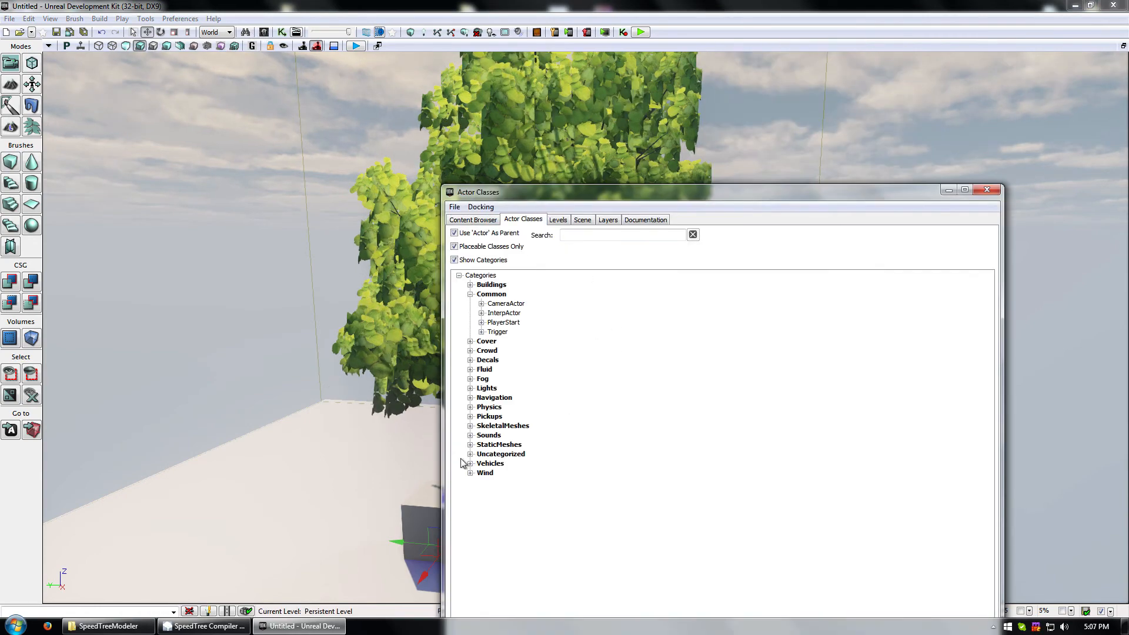
left_click_drag(531, 493, 287, 503)
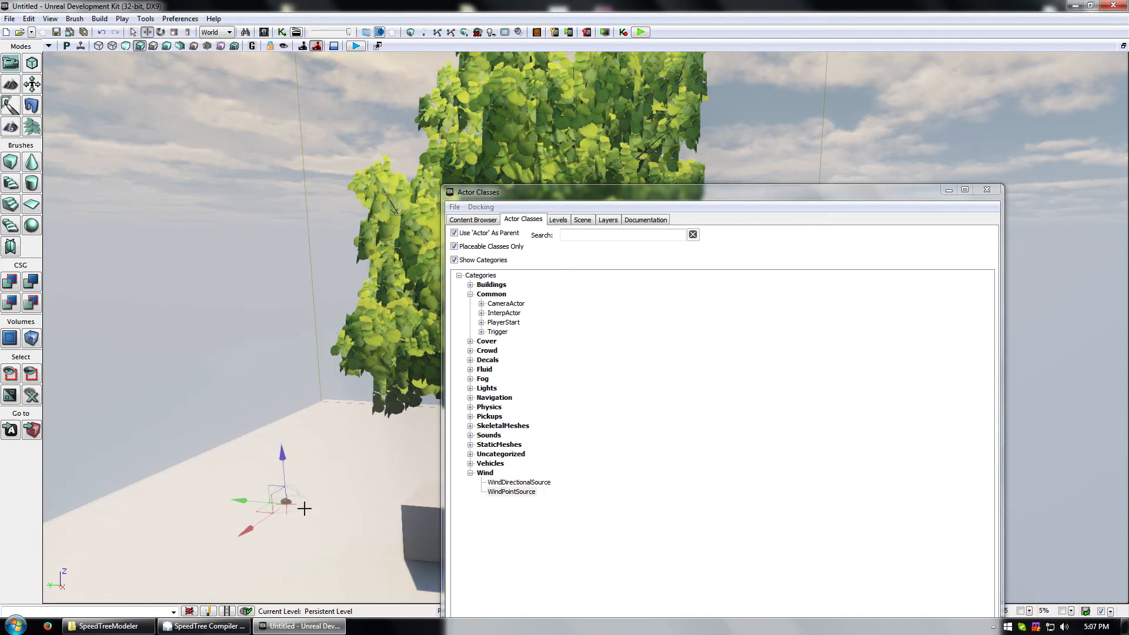
key("Delete")
left_click_drag(529, 483, 312, 482)
left_click(987, 190)
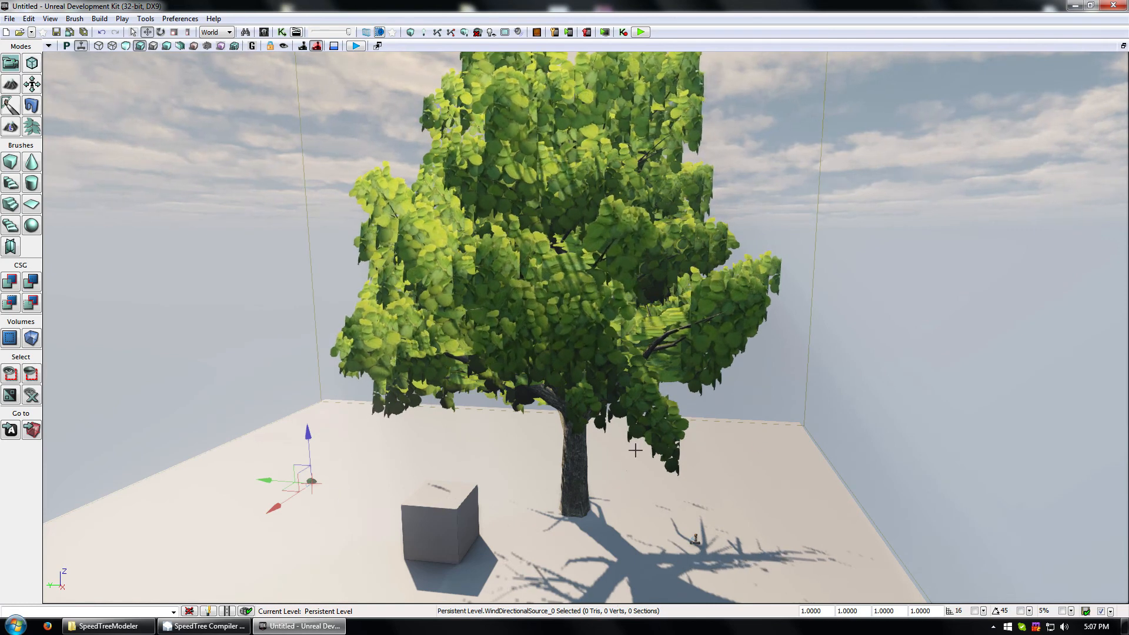
Step: Raise the wind source above the floor and rotate it about its vertical axis, checking its direction relative to the tree
left_click_drag(310, 434, 307, 359)
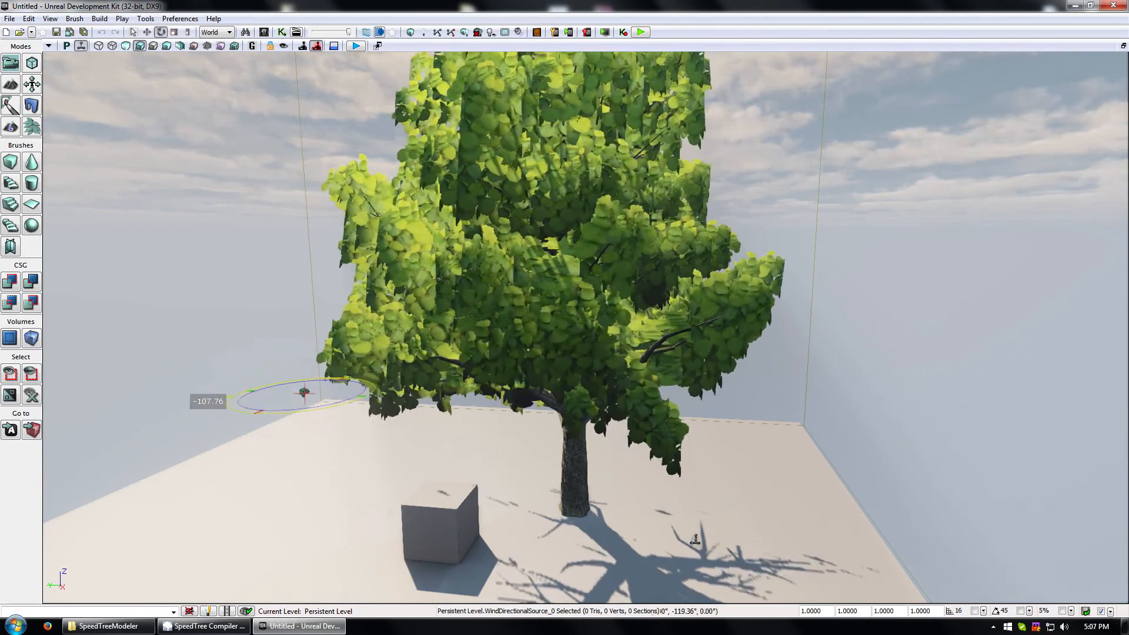
right_click_drag(321, 410, 223, 410)
left_click_drag(564, 410, 342, 359)
left_click_drag(407, 412, 407, 425)
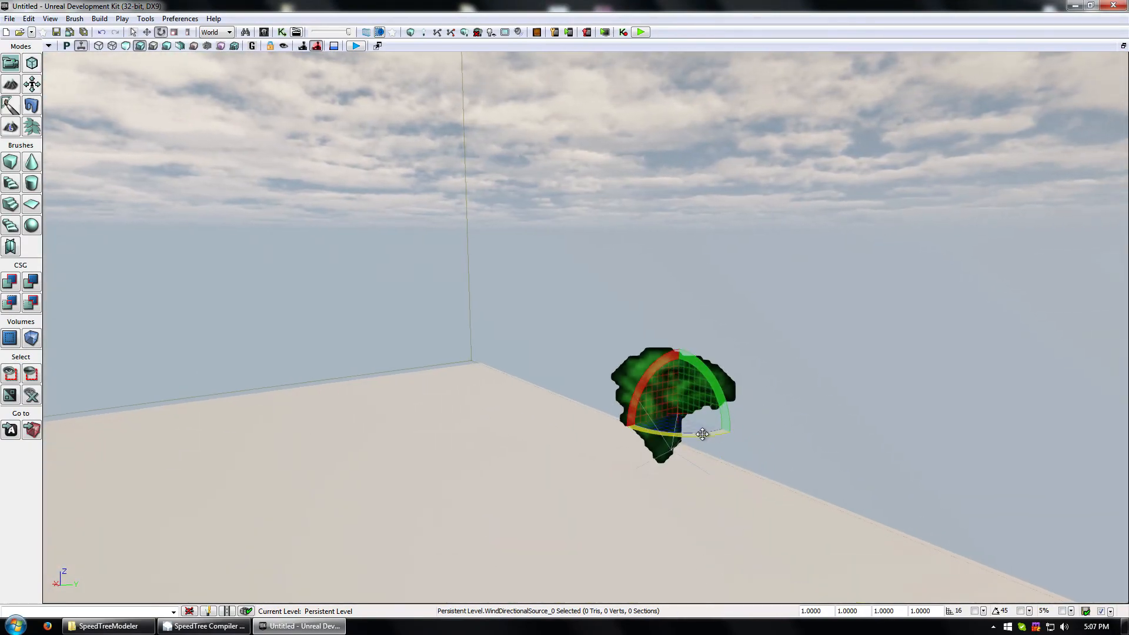
left_click_drag(582, 359, 376, 429)
left_click_drag(479, 453, 479, 472)
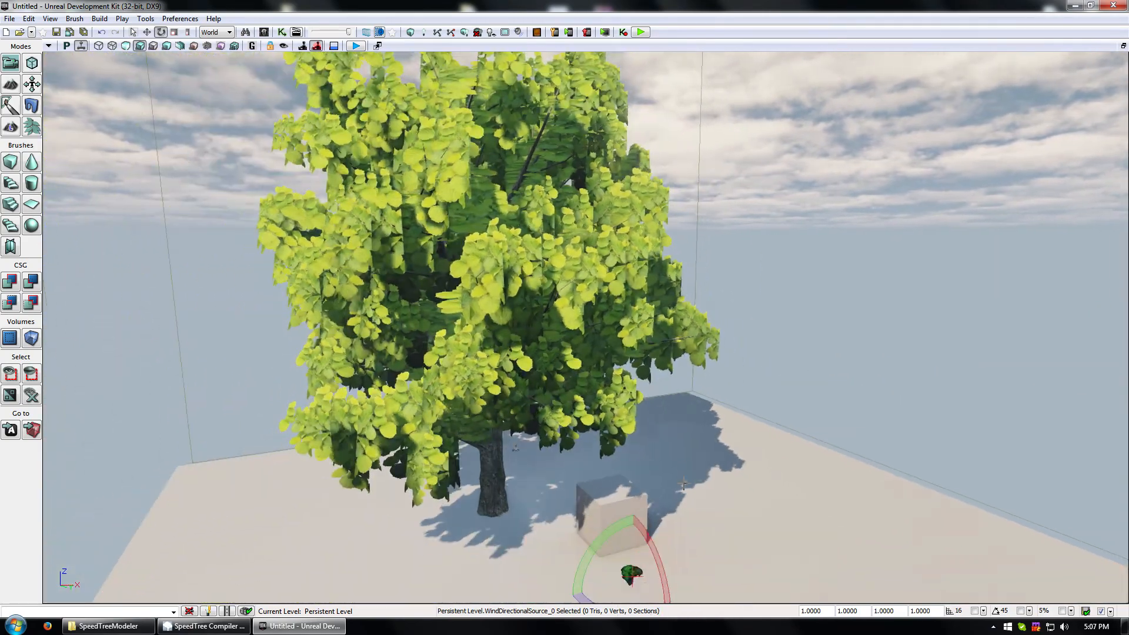
Step: Set the directional wind source's strength to 10 and speed to 20, and move its properties window out of the way
key("F4")
left_click(59, 428)
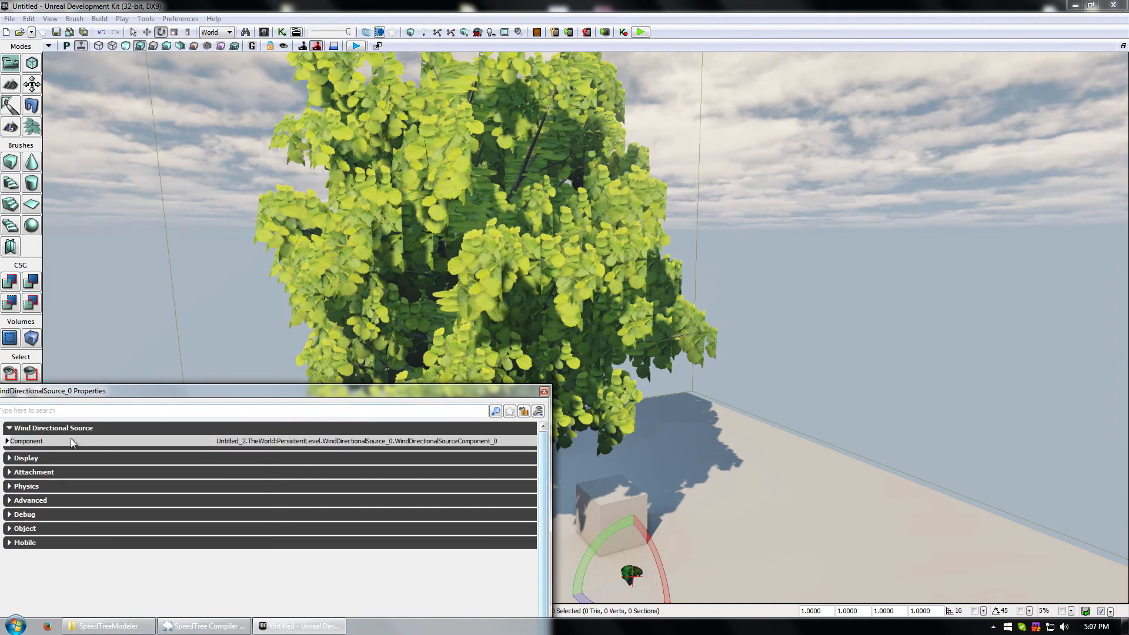
left_click(7, 441)
left_click(239, 452)
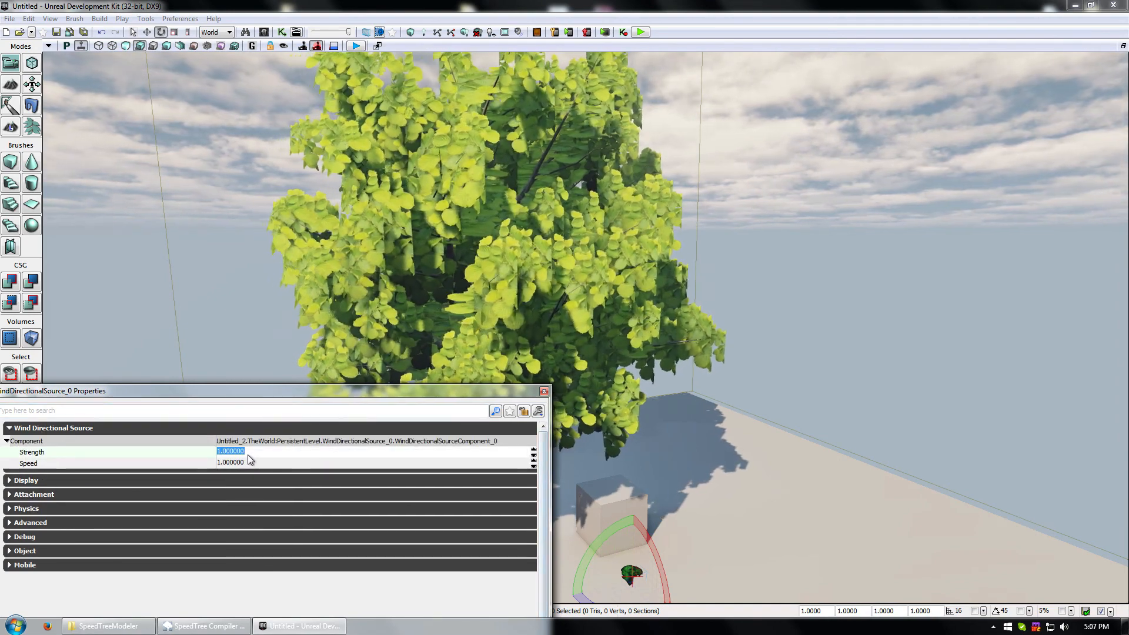
left_click(235, 463)
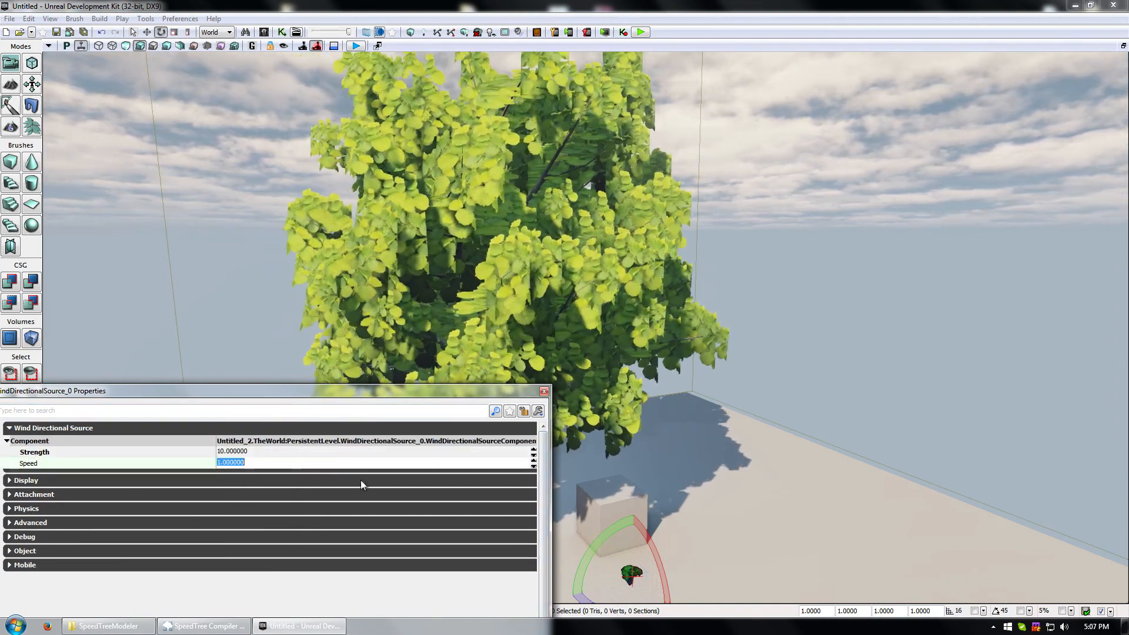
type("20")
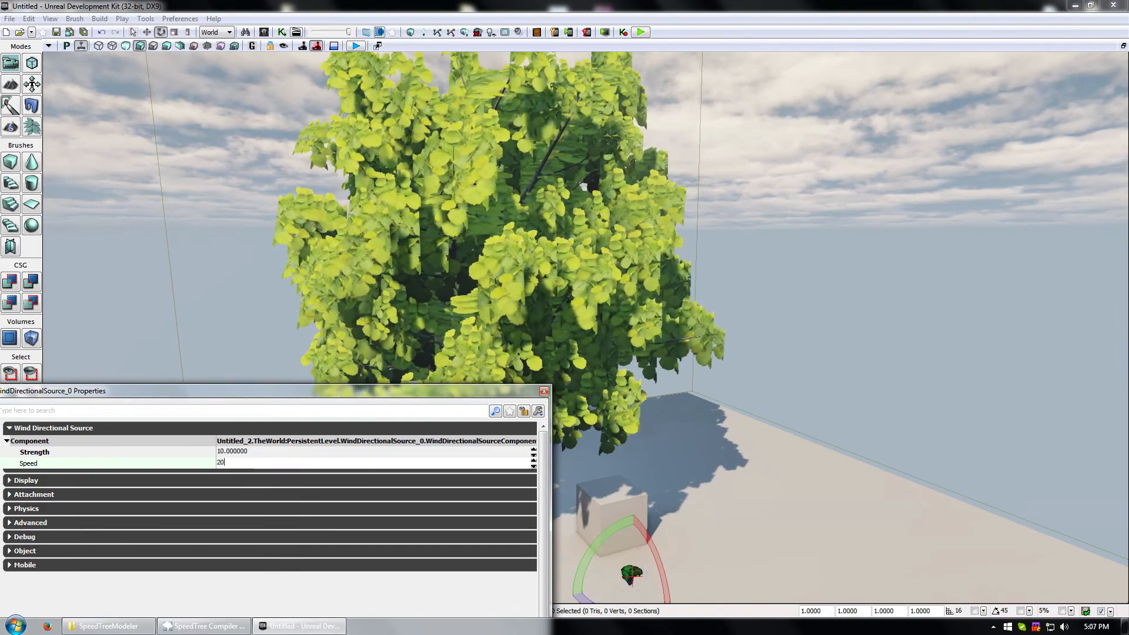
left_click(260, 456)
left_click_drag(366, 390, 469, 530)
Step: Open the placed tree's SpeedTree actor properties and examine its component settings alongside the tree in the level
left_click(678, 453)
left_click(530, 275)
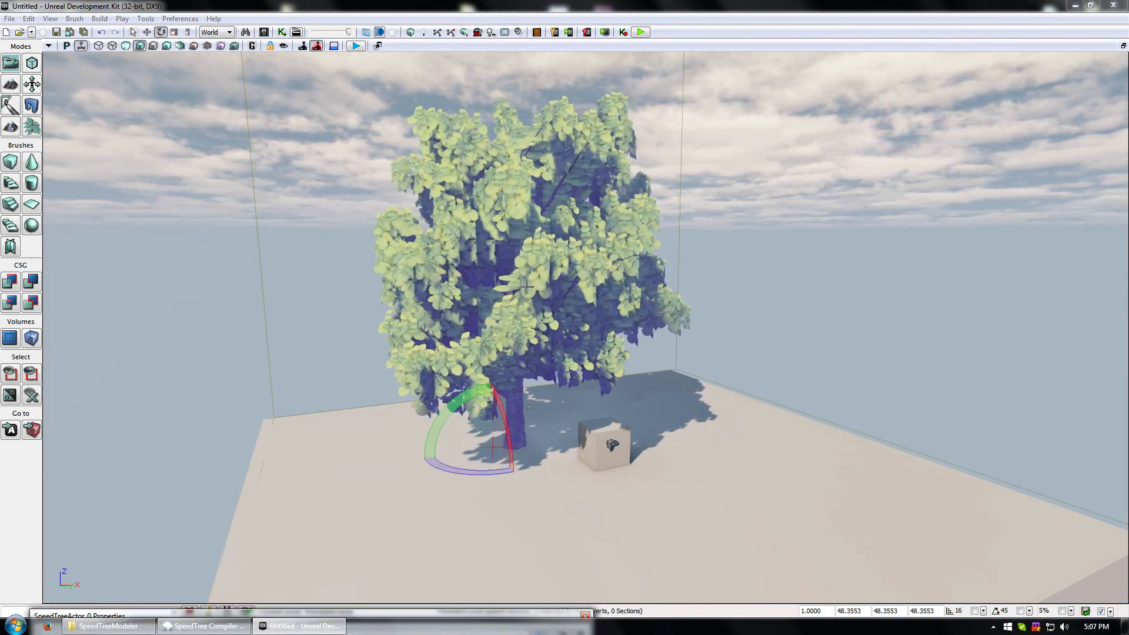
left_click_drag(545, 613, 539, 139)
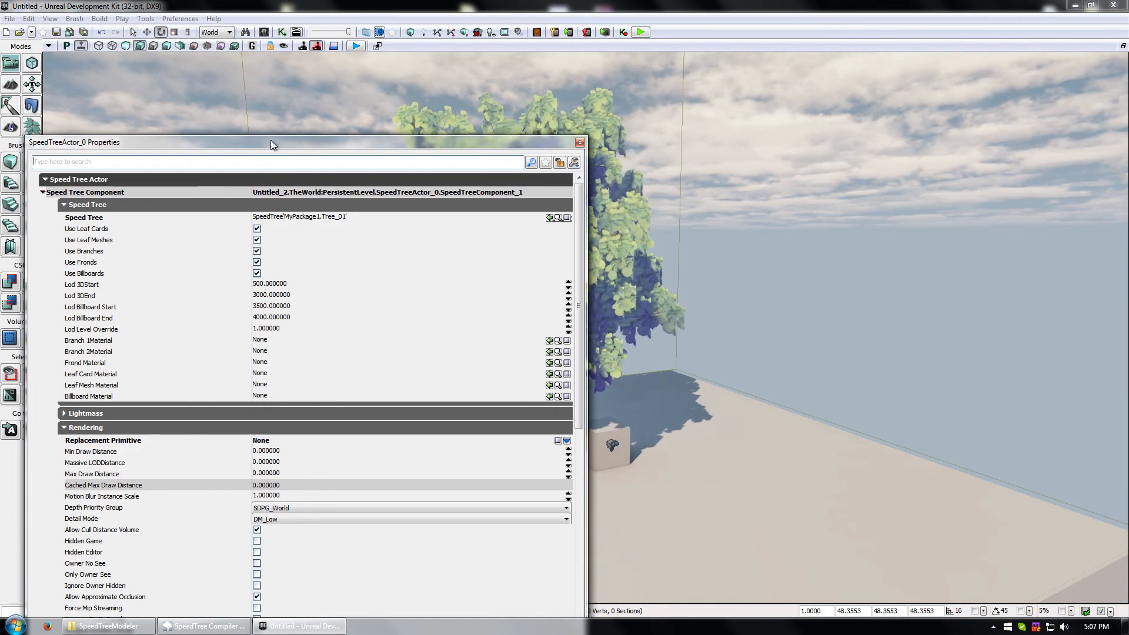
left_click_drag(271, 142, 908, 119)
left_click_drag(588, 265, 565, 376)
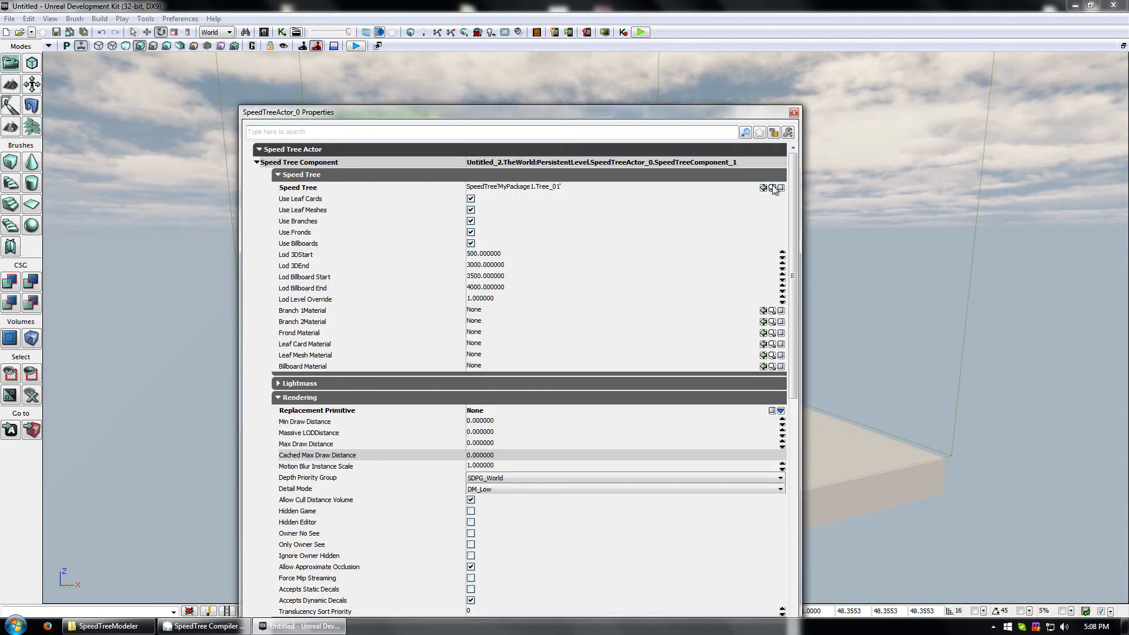
Step: Locate the actor's Tree_01 asset in the Content Browser and briefly view the TextureAtlas_Normal texture in the same package
left_click(772, 187)
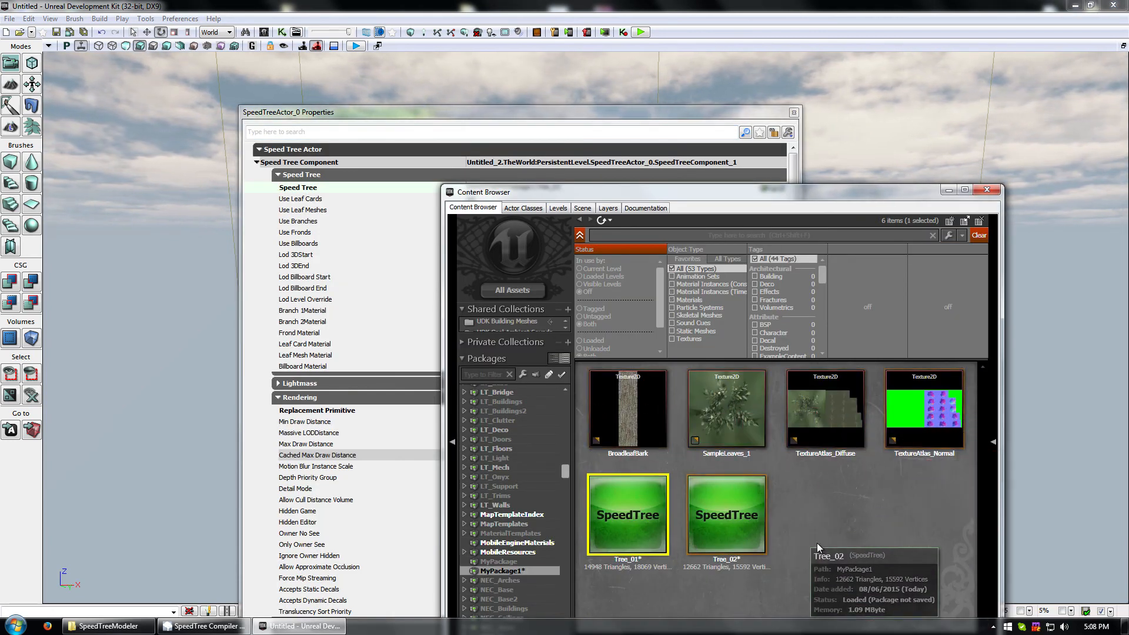
double_click(939, 408)
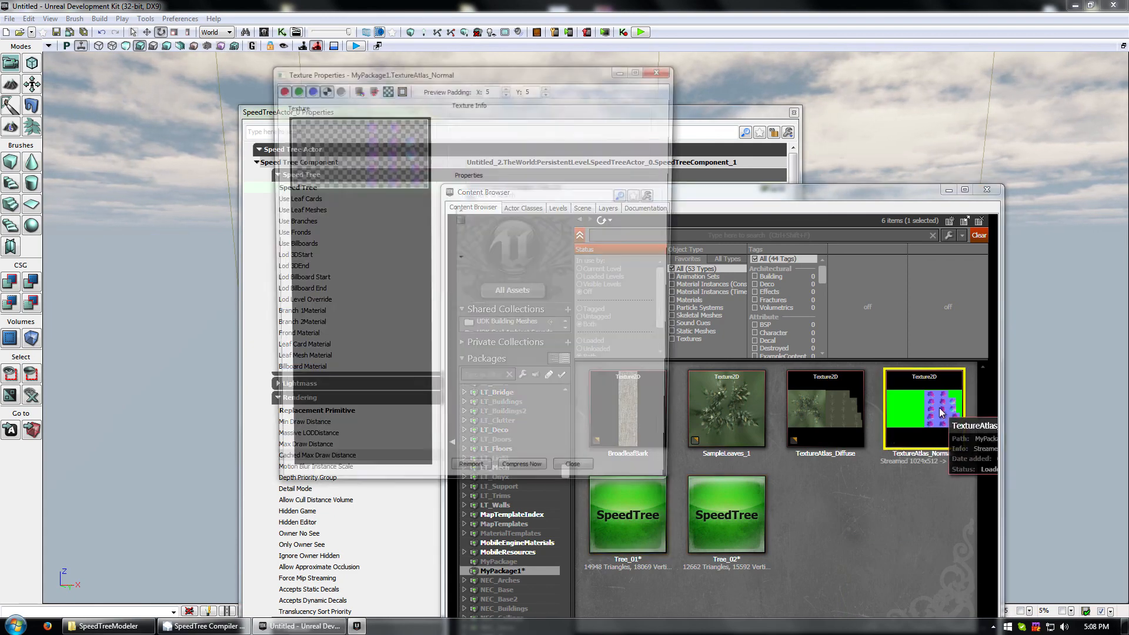
left_click(665, 69)
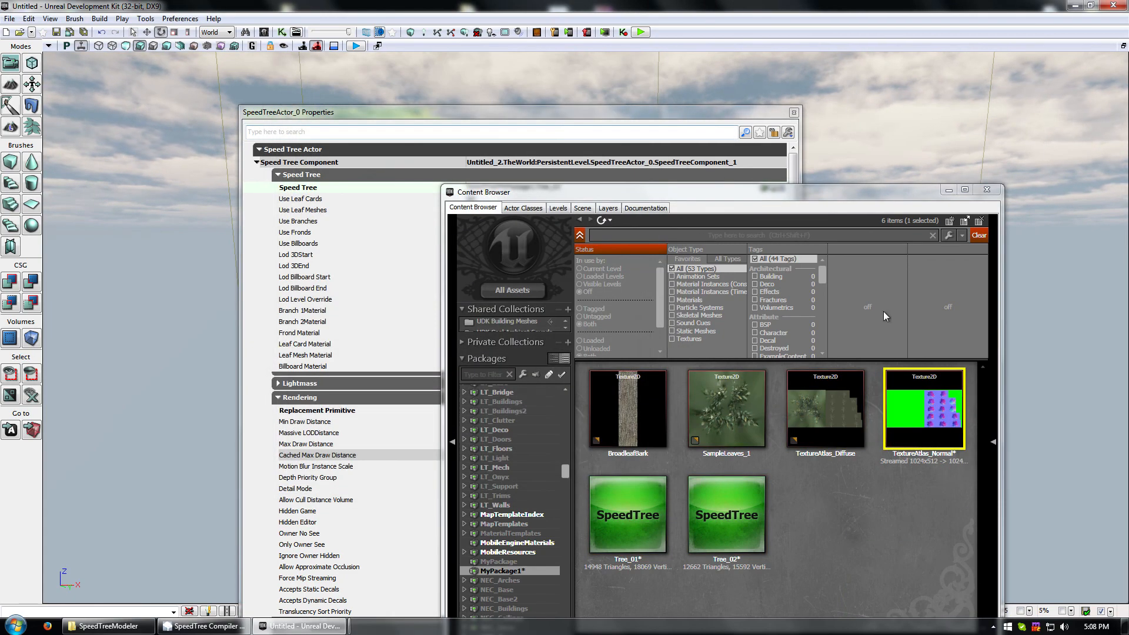